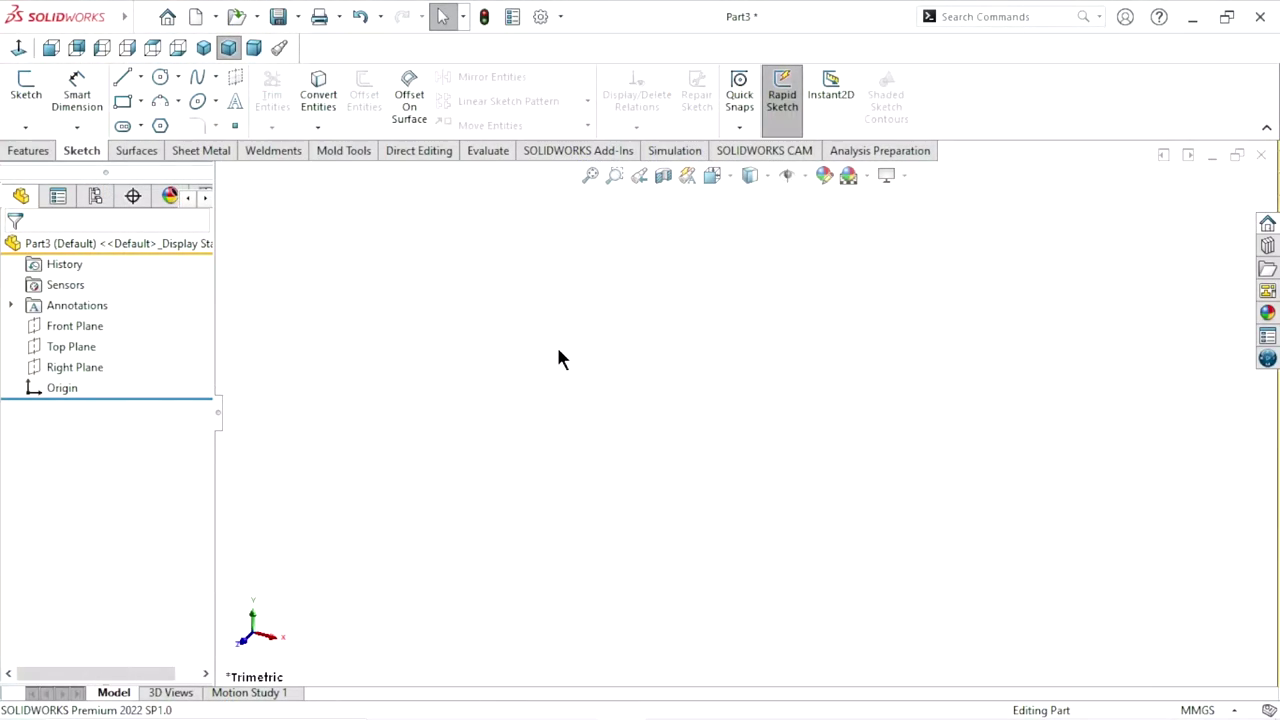
- Start a sketch on the Top Plane and draw a circle centred on the origin
{"action": "left_click", "coordinate": [90, 348]}
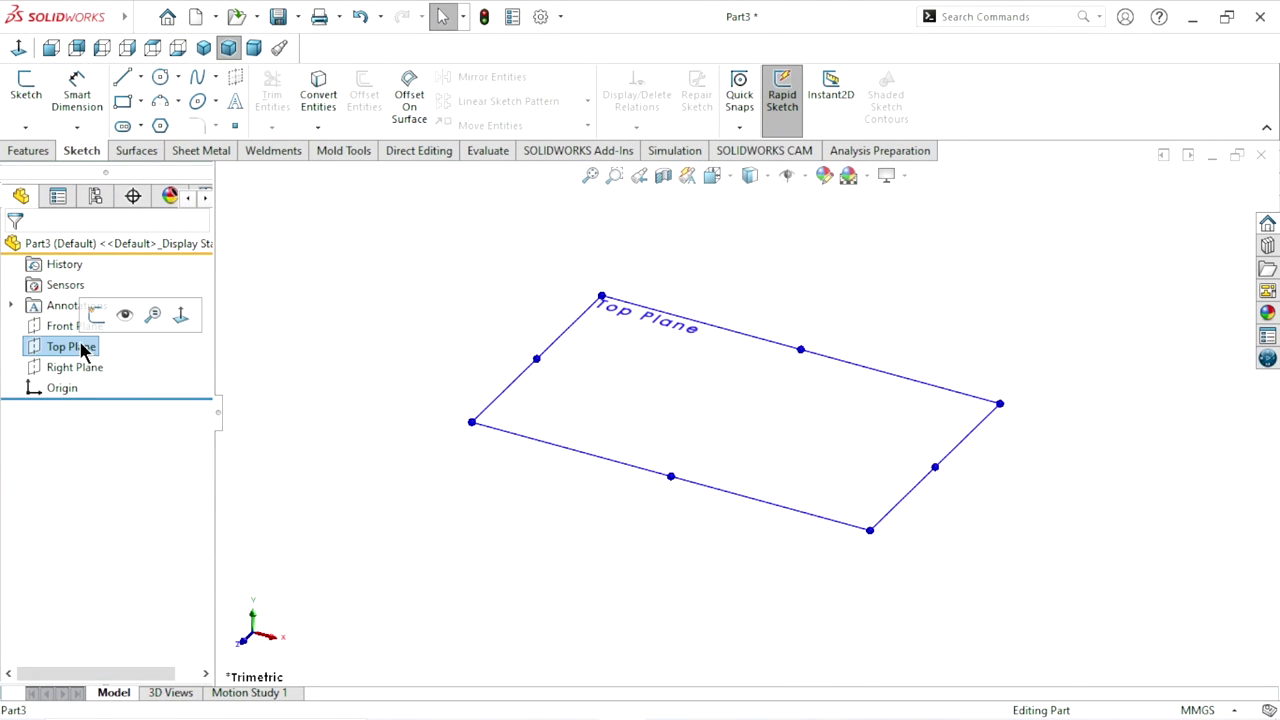
{"action": "left_click", "coordinate": [101, 316]}
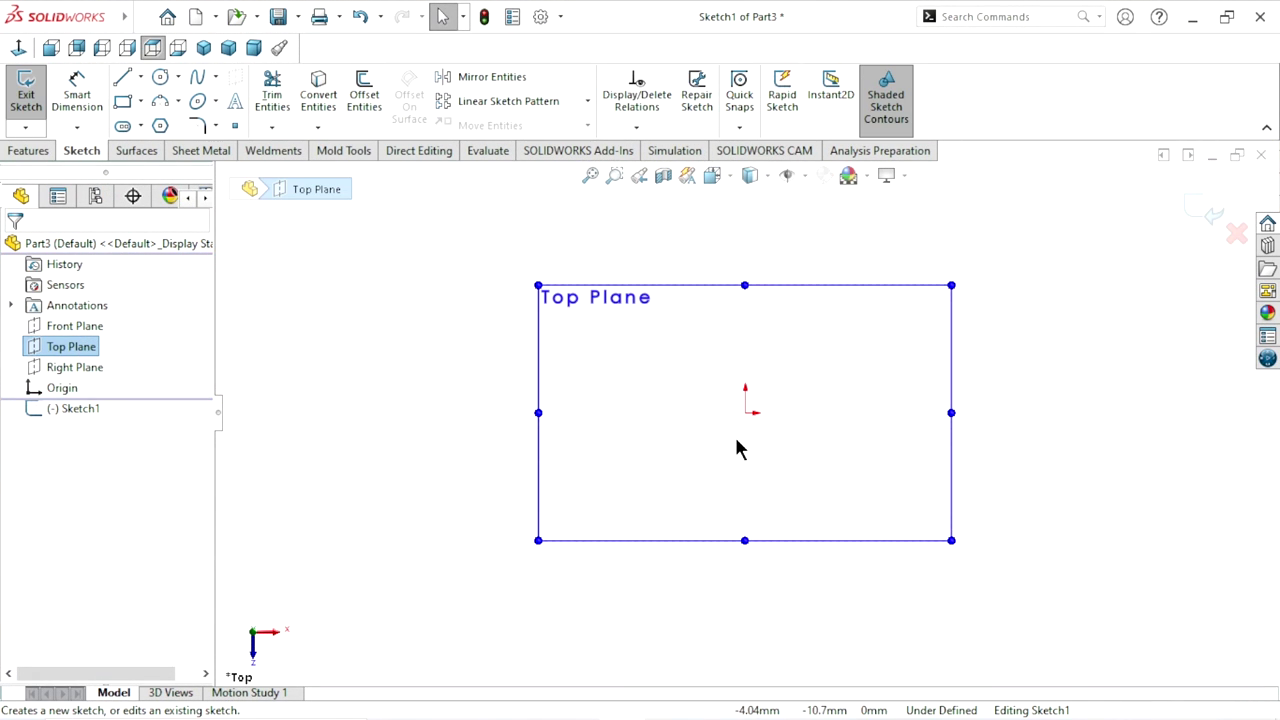
{"action": "key", "text": "s"}
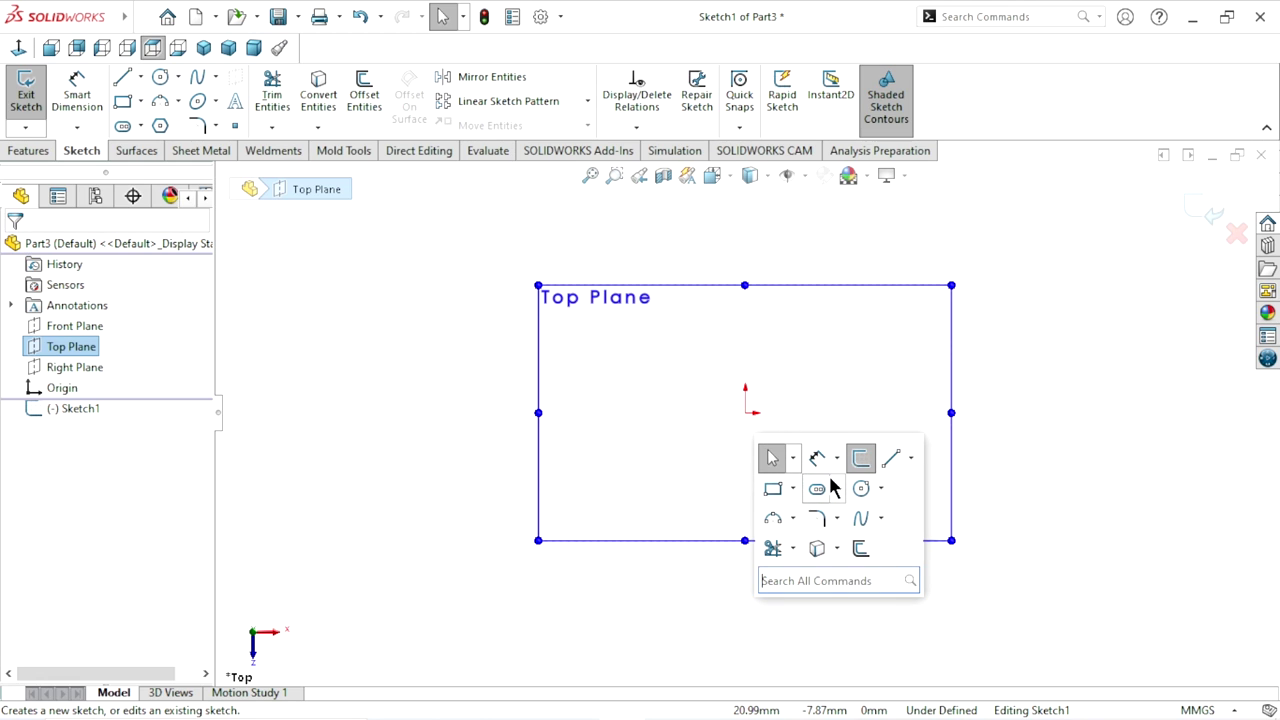
{"action": "left_click", "coordinate": [861, 488]}
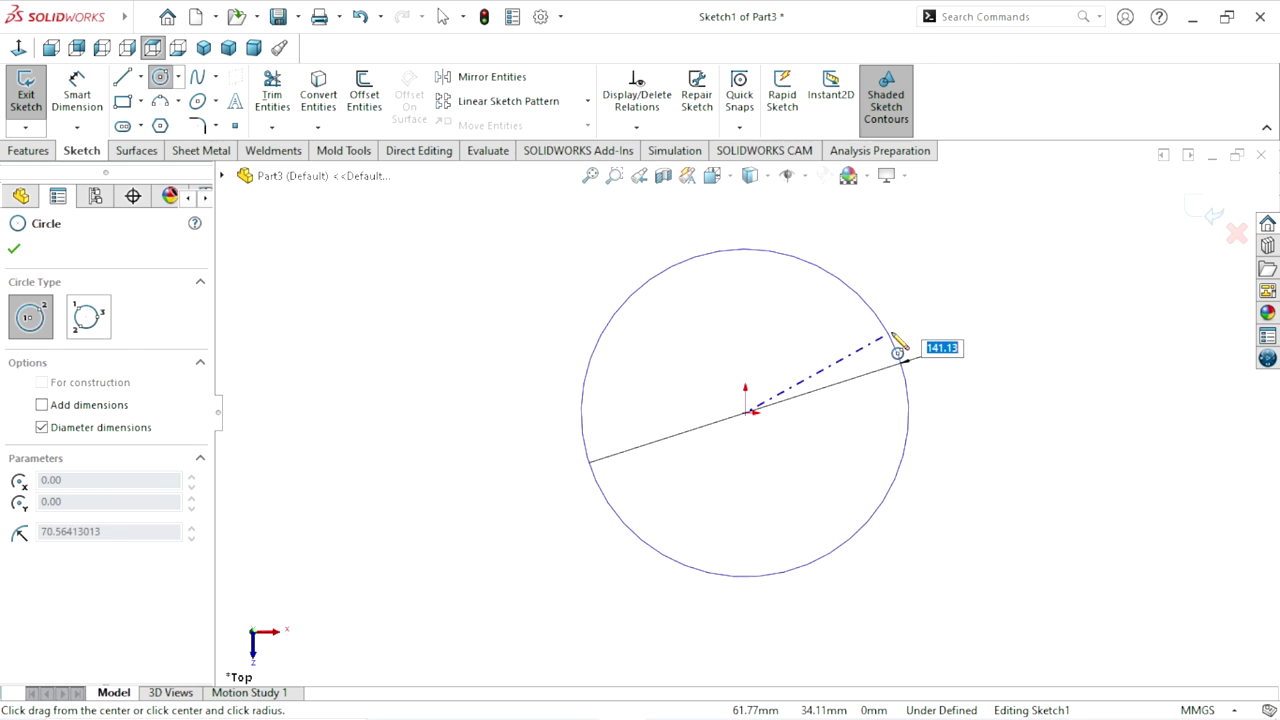
{"action": "left_click", "coordinate": [897, 334]}
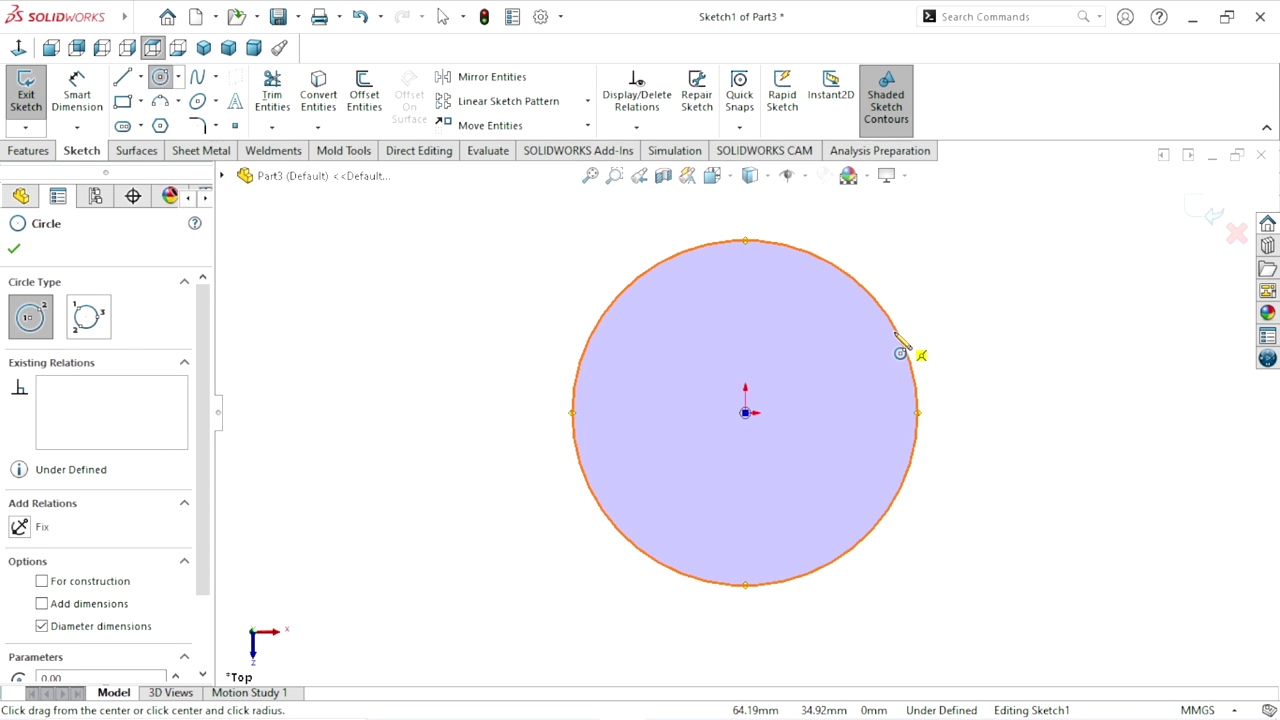
- Dimension the circle's diameter to 110 mm
{"action": "key", "text": "s"}
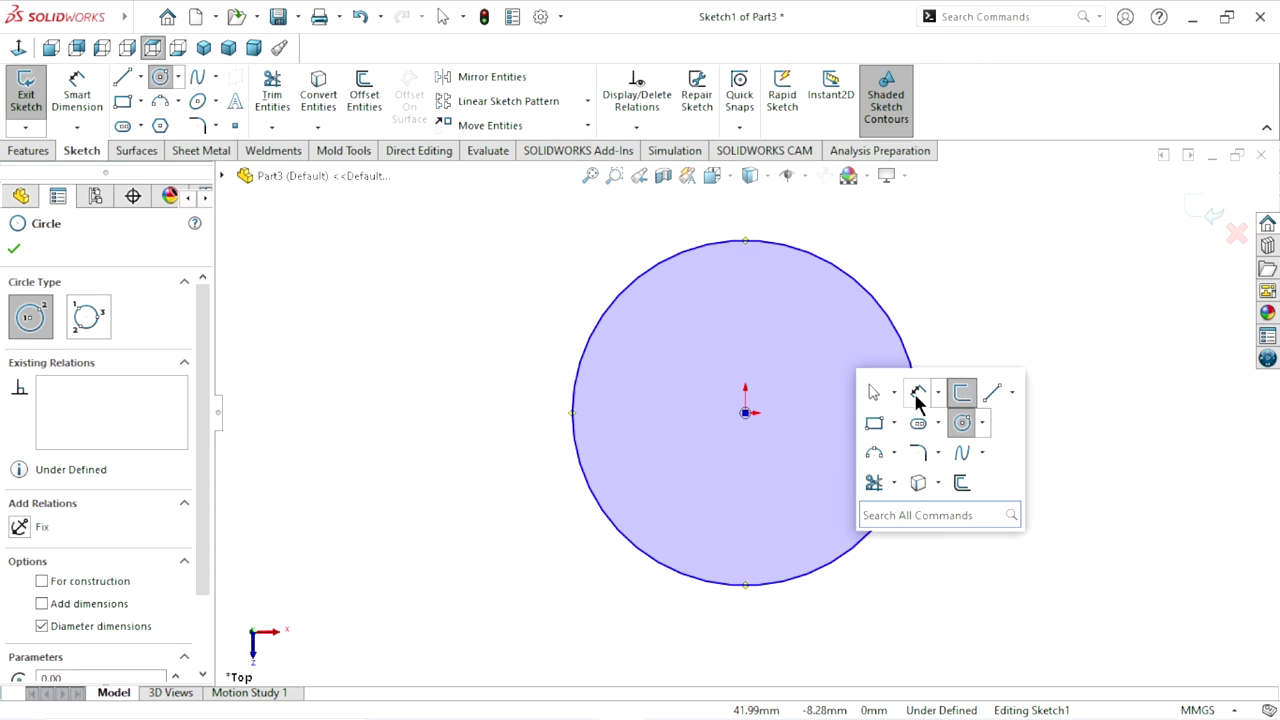
{"action": "left_click", "coordinate": [918, 394]}
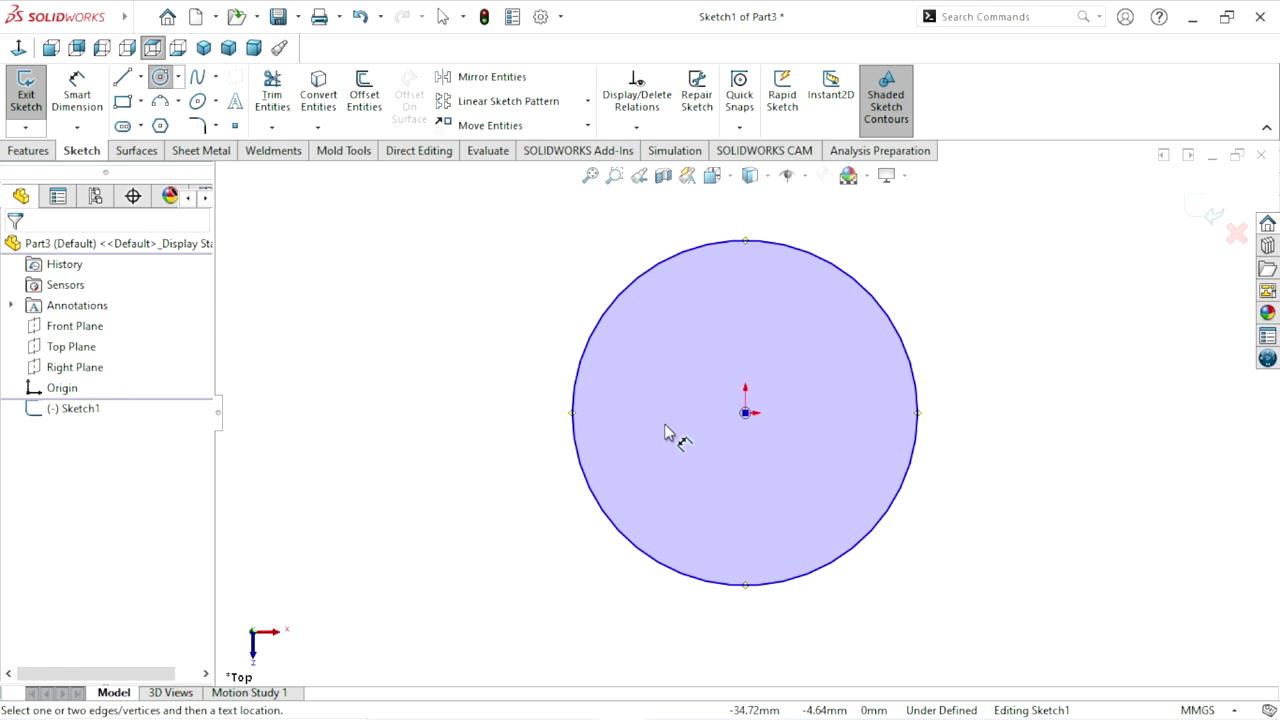
{"action": "left_click", "coordinate": [545, 420]}
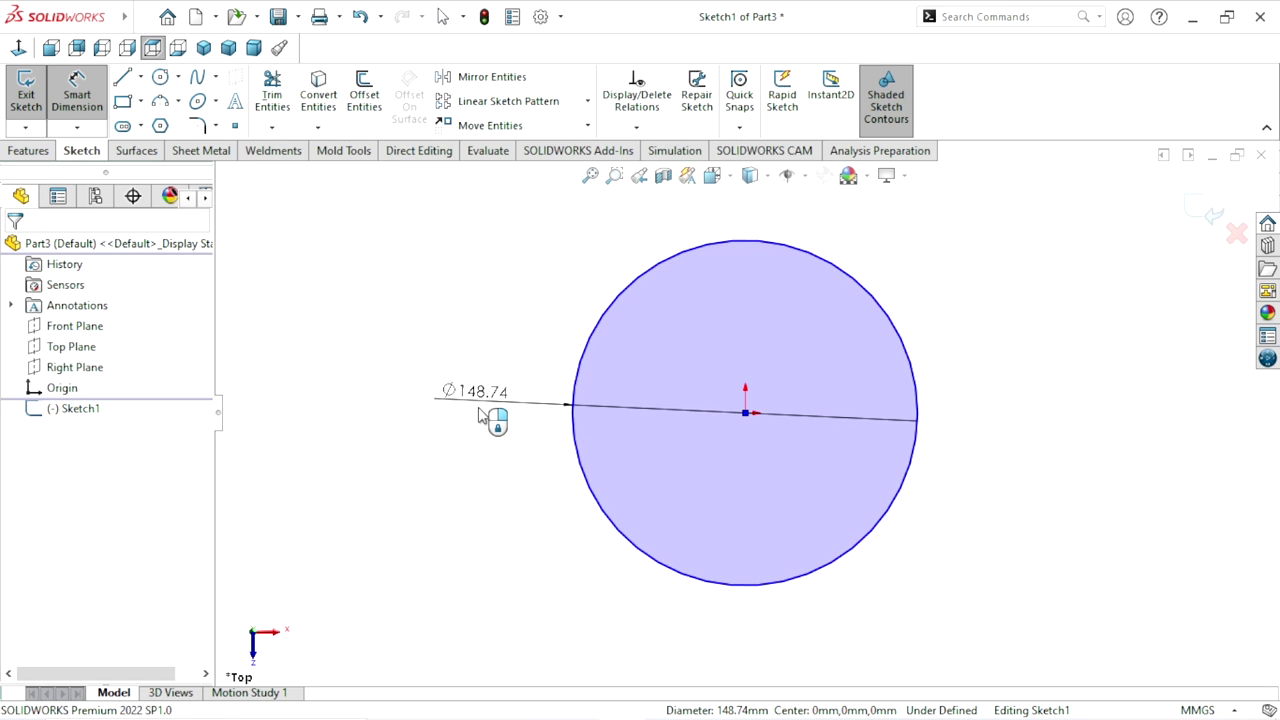
{"action": "left_click", "coordinate": [478, 414]}
{"action": "type", "text": "110"}
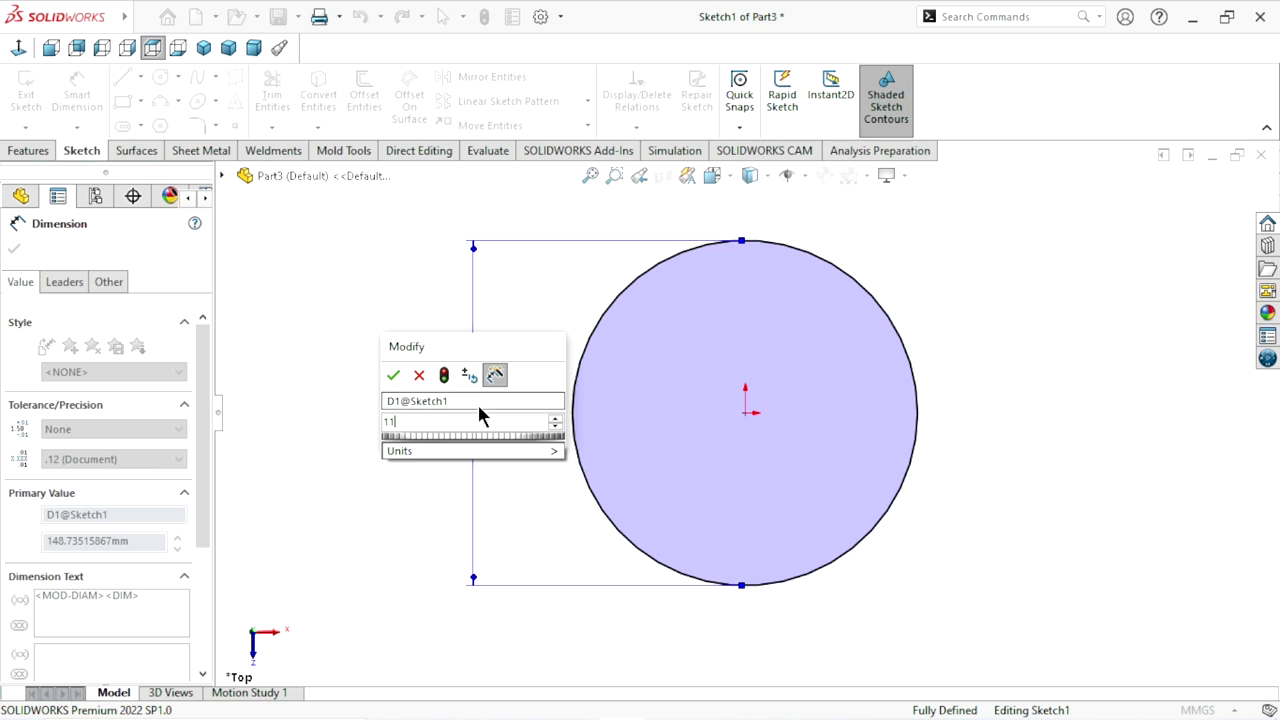
{"action": "left_click", "coordinate": [393, 376]}
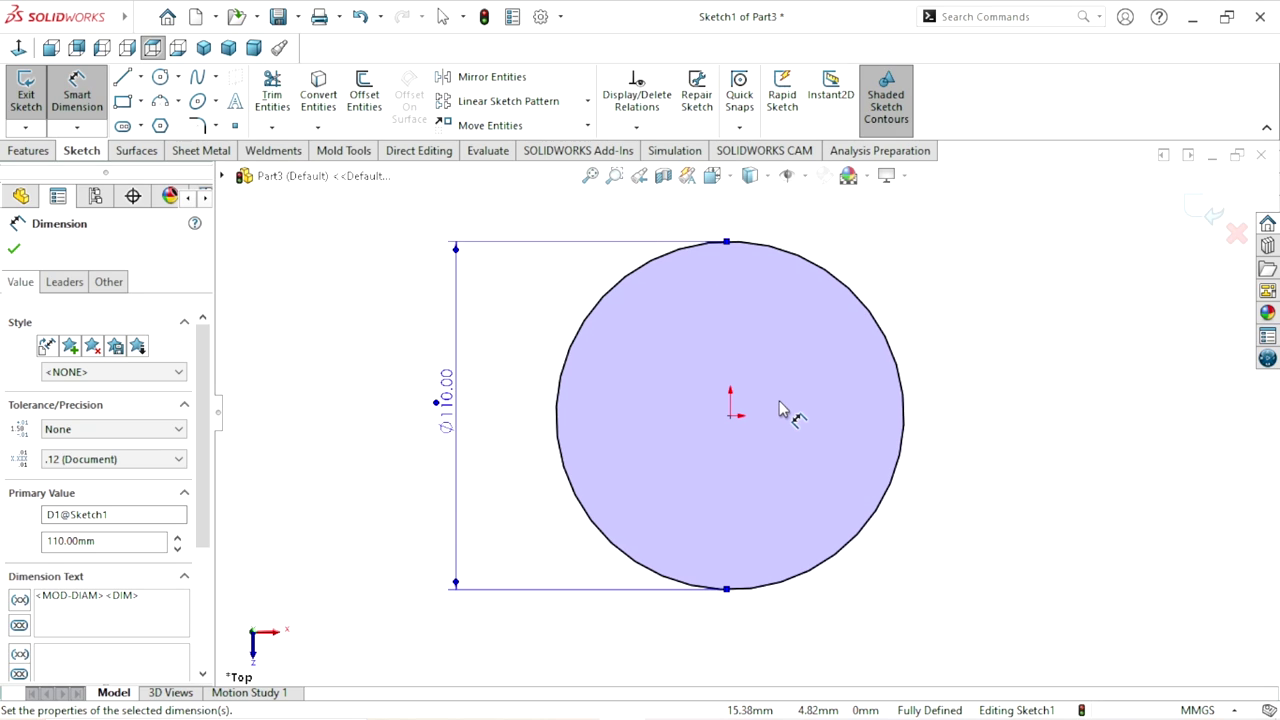
- Draw four small circles centred on the 110 mm circle's rim: upper-right, lower-right, upper-left, lower-left
{"action": "key", "text": "s"}
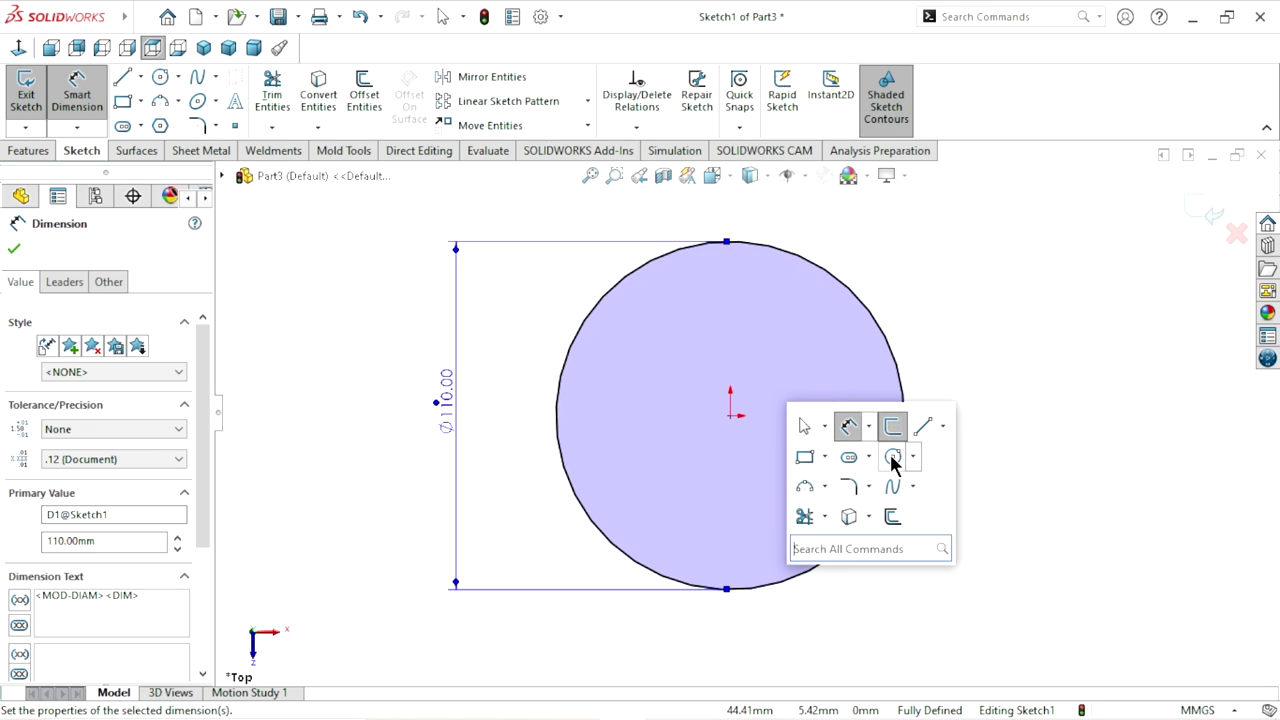
{"action": "left_click", "coordinate": [893, 458]}
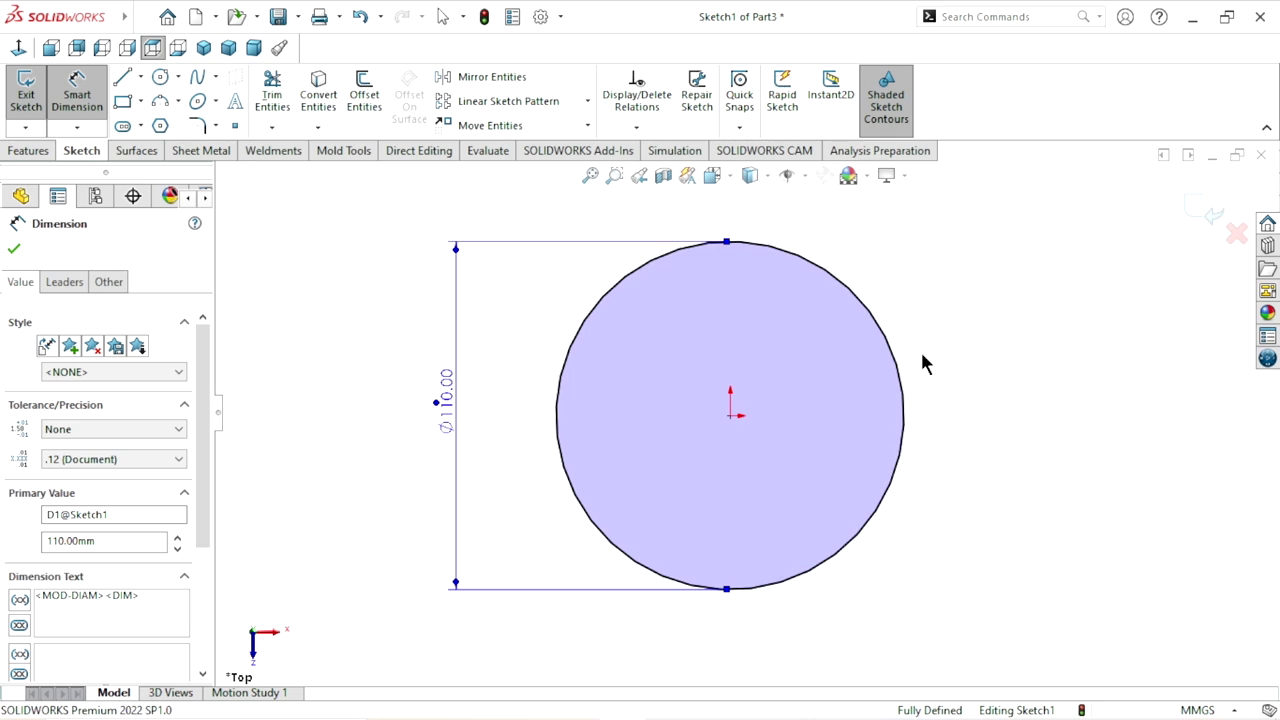
{"action": "left_click", "coordinate": [842, 282]}
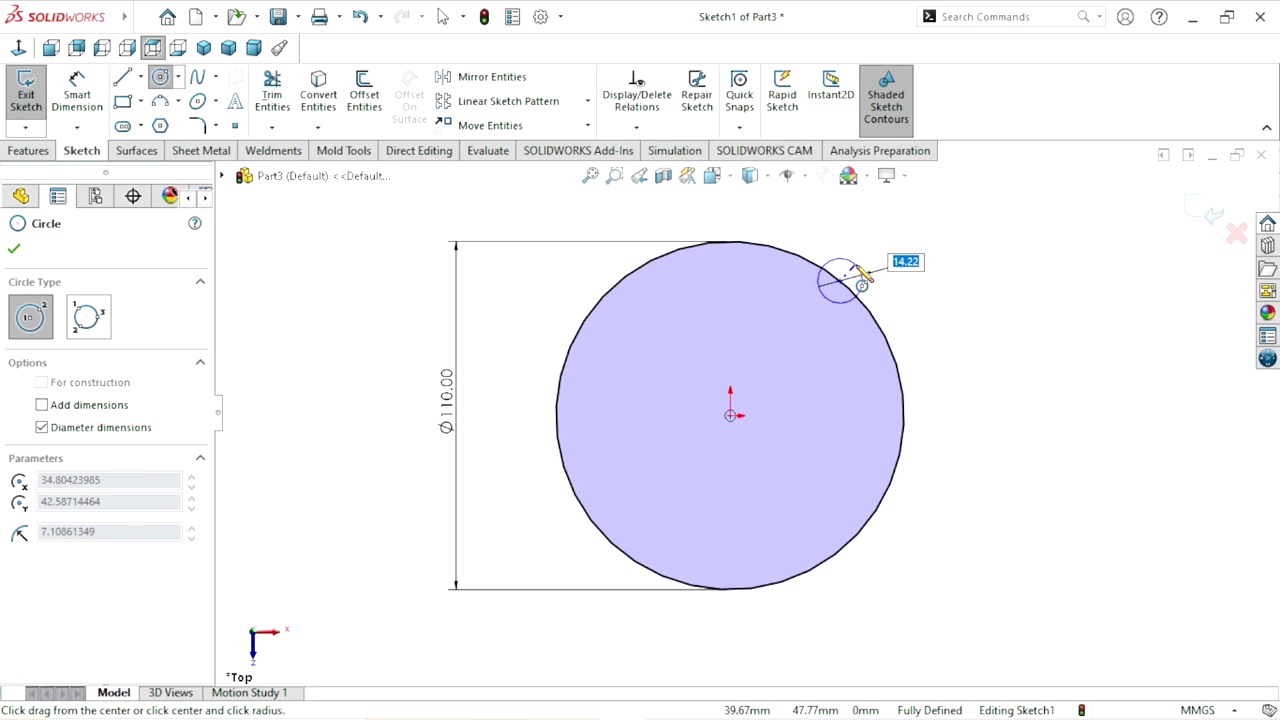
{"action": "left_click", "coordinate": [866, 272]}
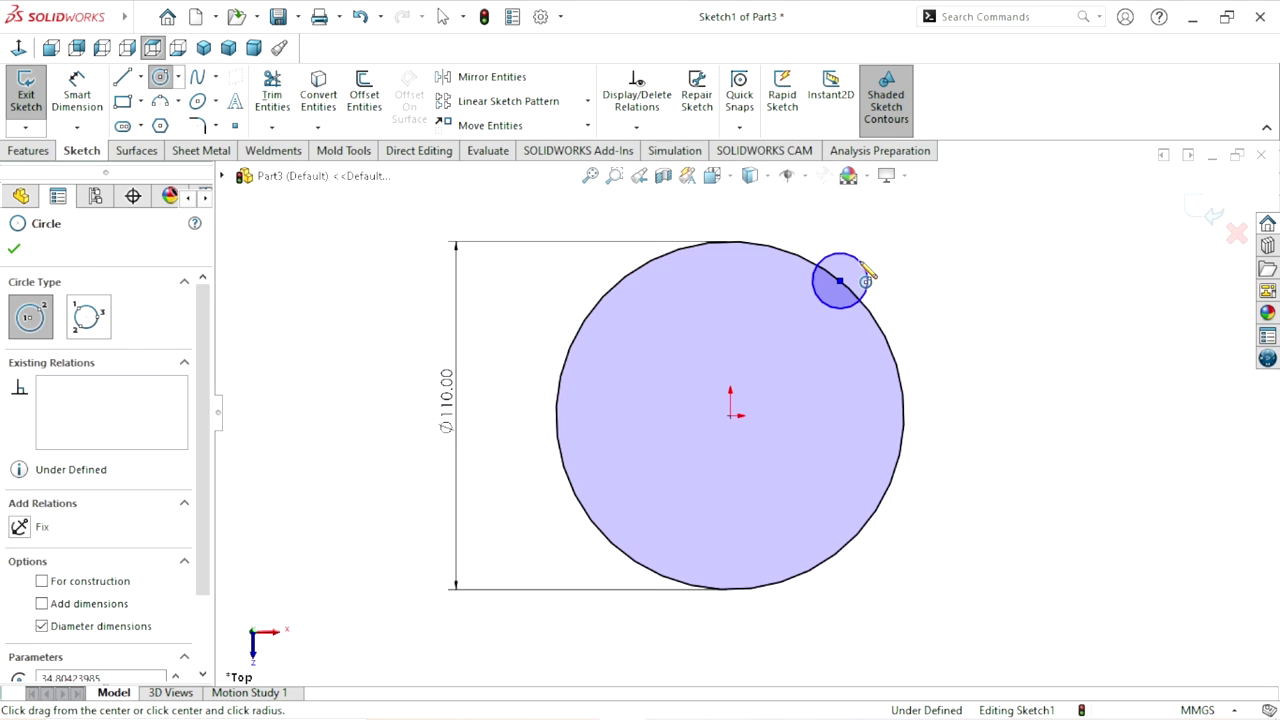
{"action": "left_click", "coordinate": [862, 529]}
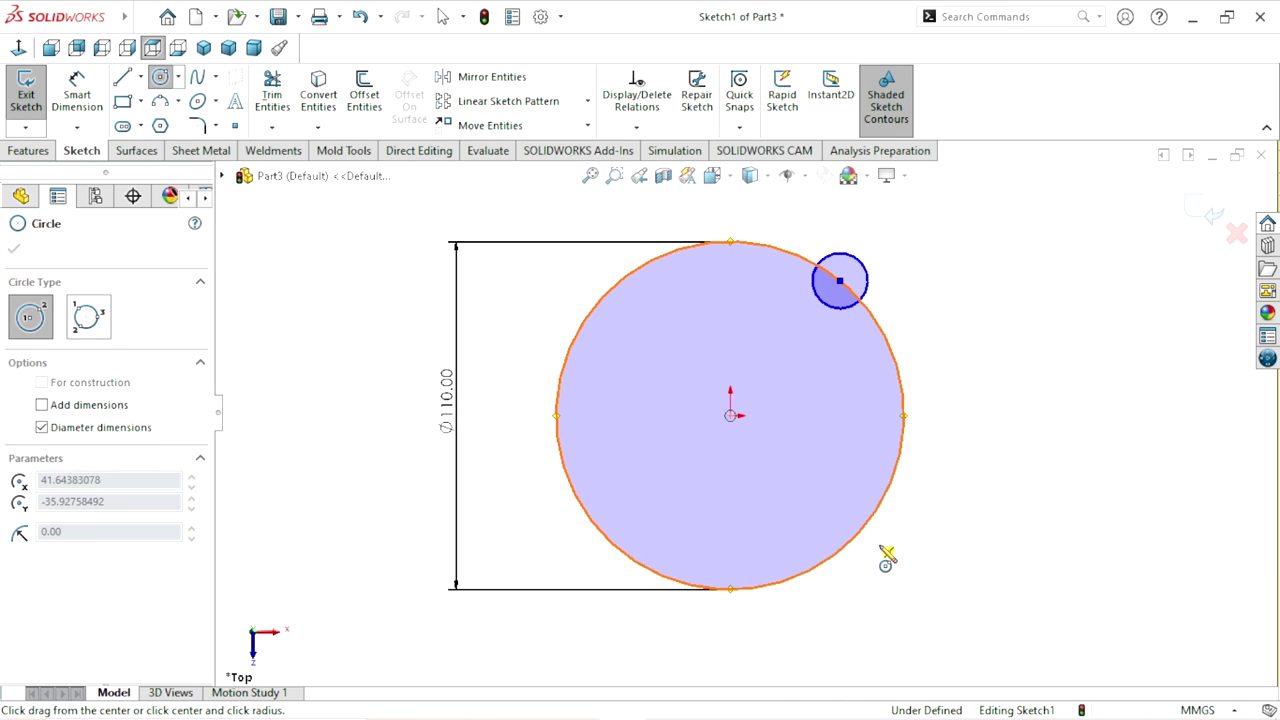
{"action": "left_click", "coordinate": [886, 559]}
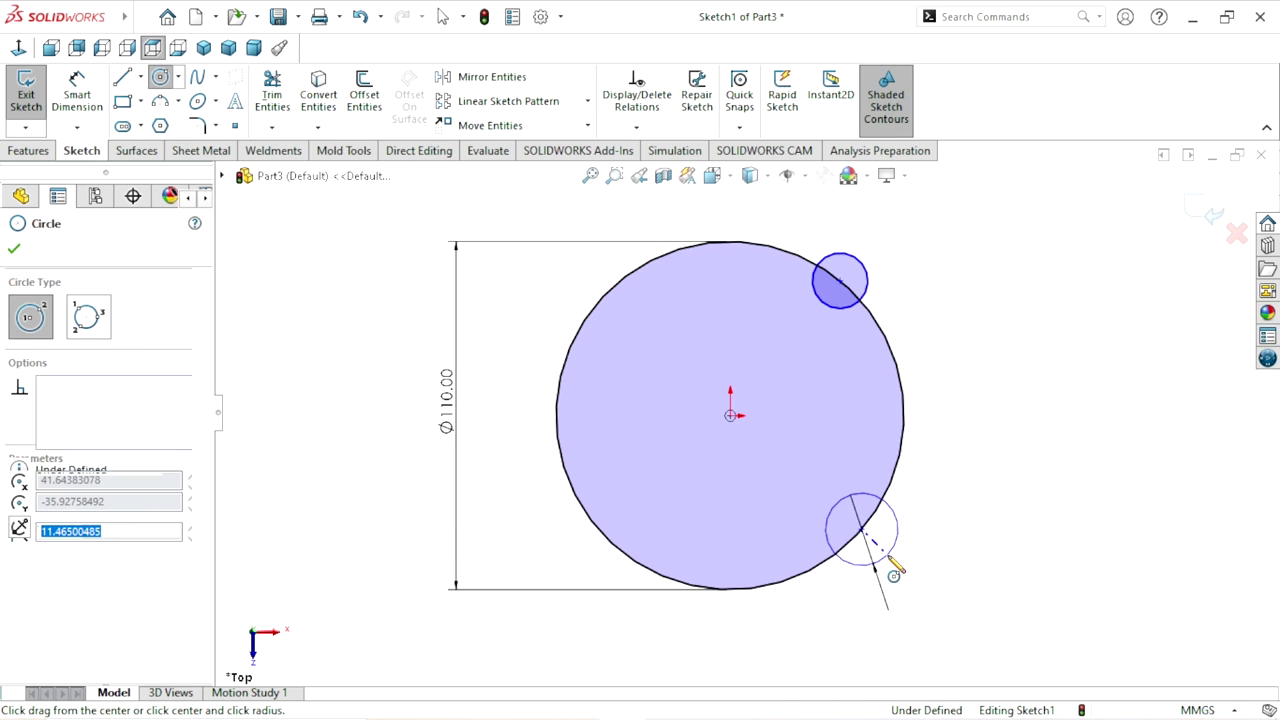
{"action": "left_click", "coordinate": [585, 320]}
{"action": "left_click", "coordinate": [566, 339]}
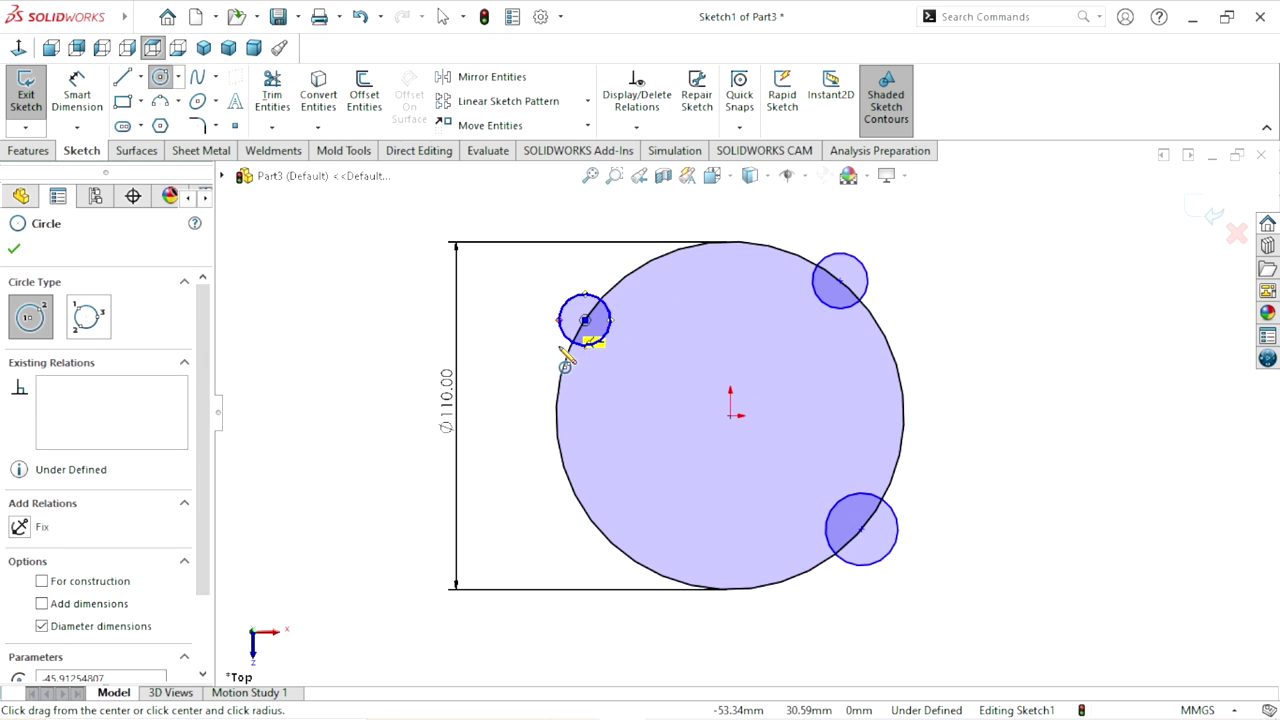
{"action": "left_click", "coordinate": [585, 512]}
{"action": "left_click", "coordinate": [572, 527]}
{"action": "left_click", "coordinate": [572, 527]}
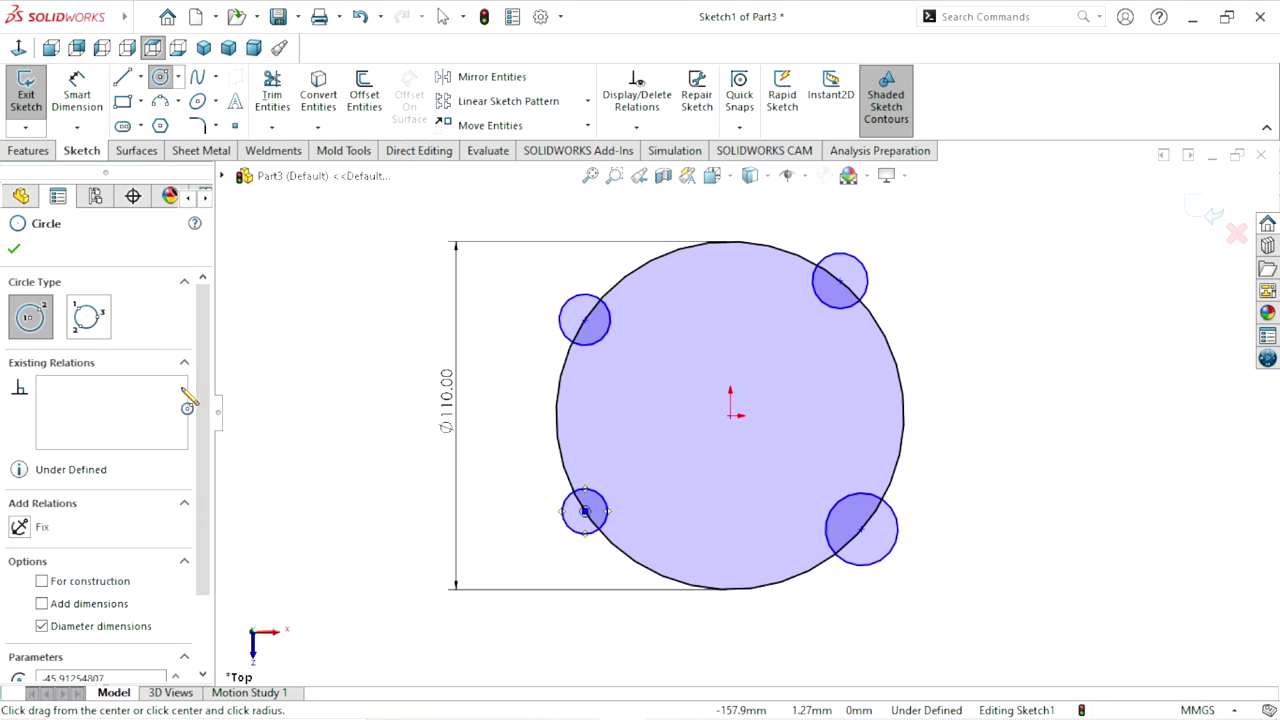
{"action": "left_click", "coordinate": [10, 251]}
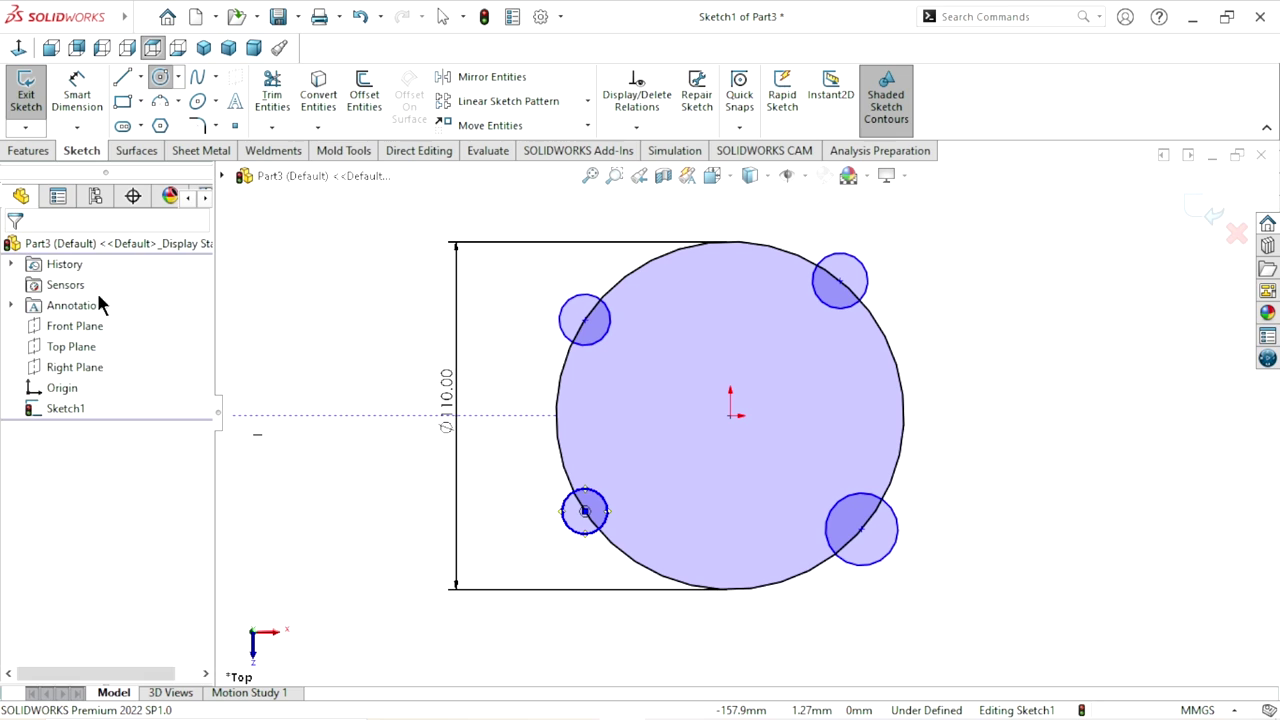
- Select the centre points of the four small circles, then clear that selection
{"action": "left_click", "coordinate": [585, 321]}
{"action": "left_click", "coordinate": [840, 281], "text": "ctrl"}
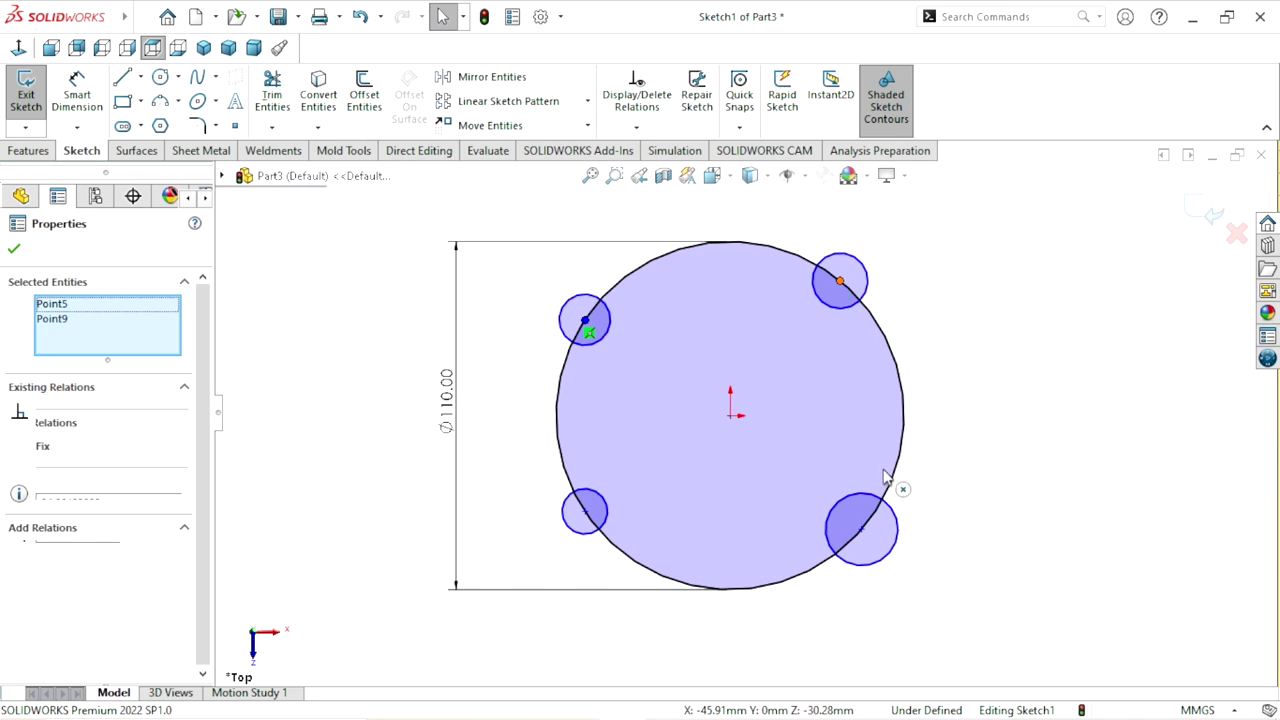
{"action": "left_click", "coordinate": [861, 531], "text": "ctrl"}
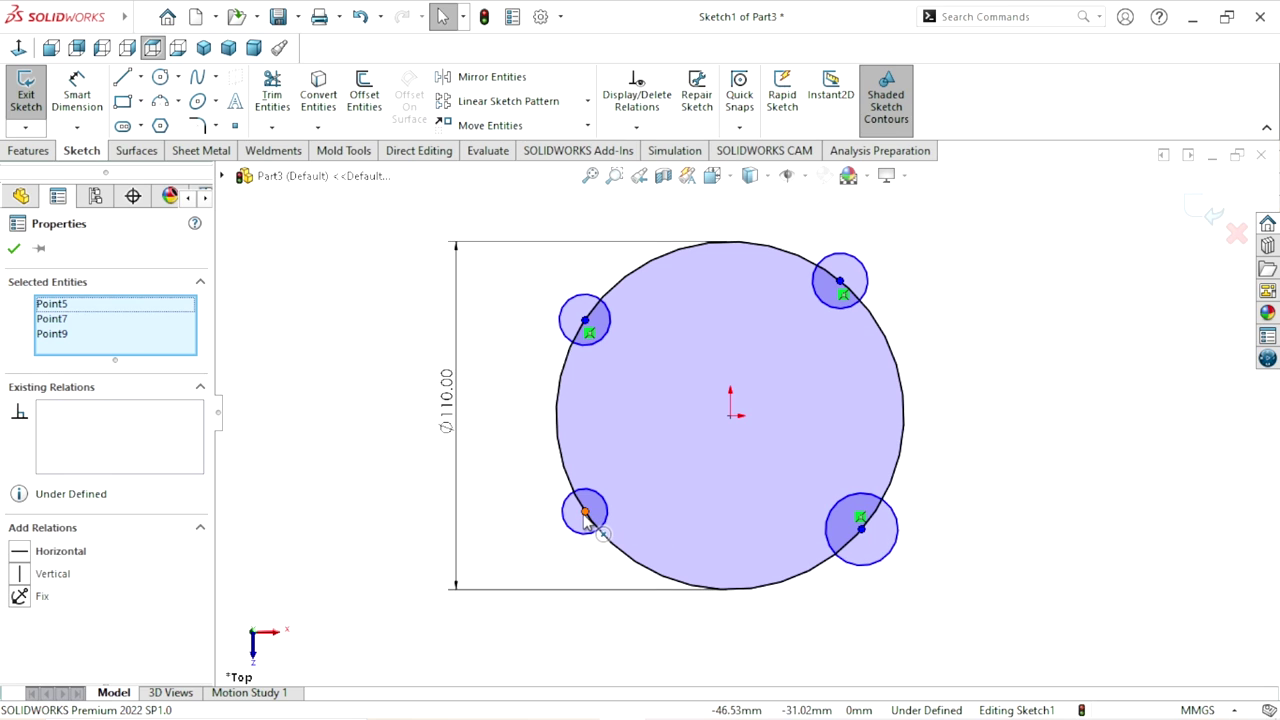
{"action": "left_click", "coordinate": [587, 512], "text": "ctrl"}
{"action": "left_click", "coordinate": [591, 513], "text": "ctrl"}
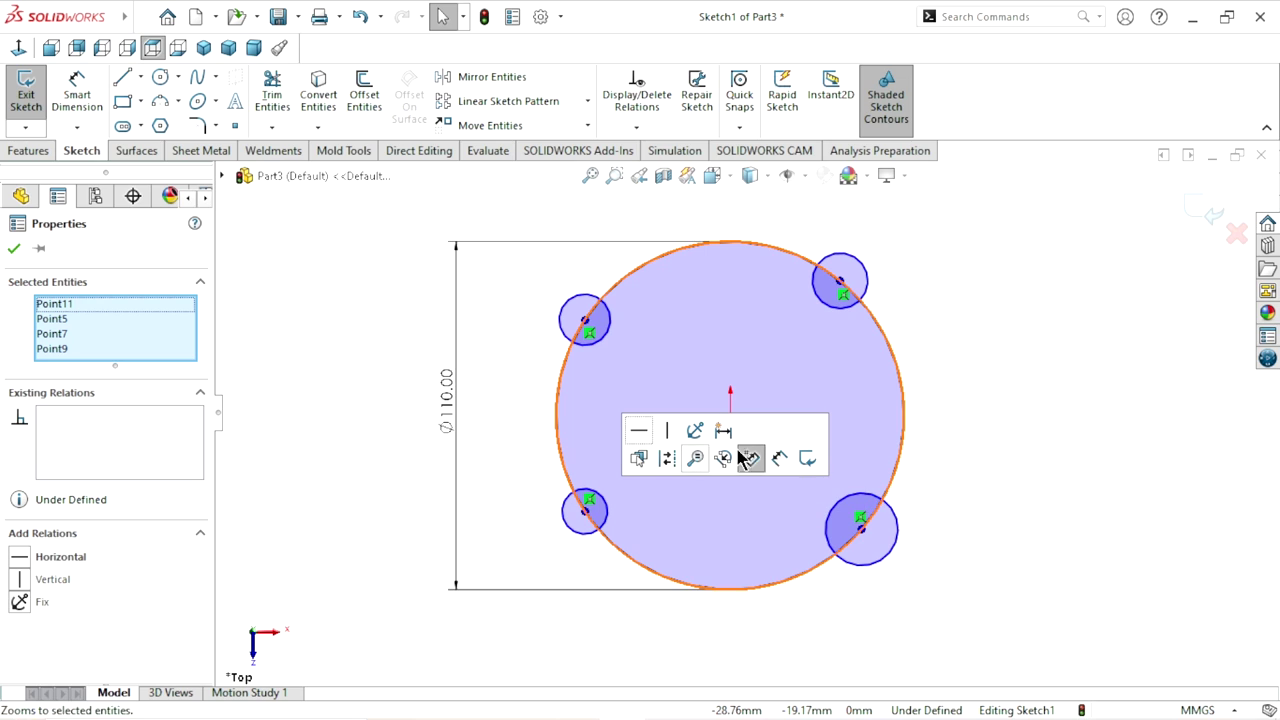
{"action": "left_click", "coordinate": [1037, 397]}
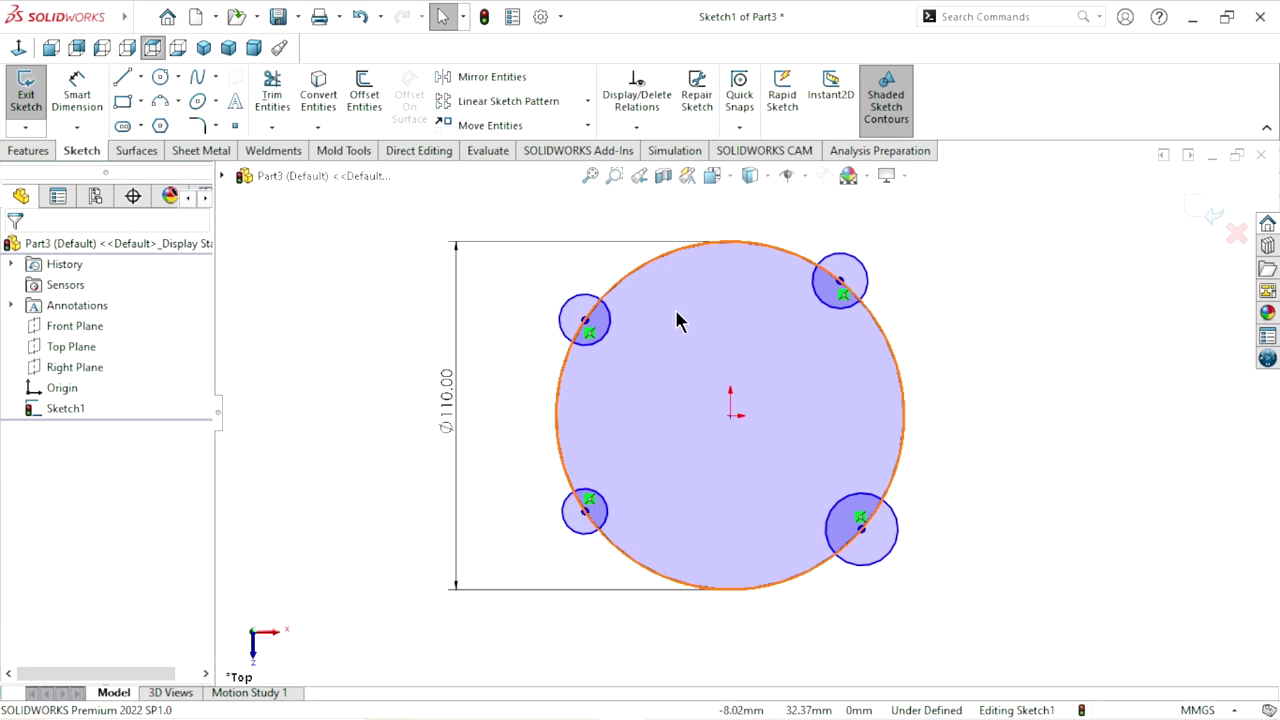
- Apply an Equal relation to the four small circles
{"action": "left_click", "coordinate": [609, 329]}
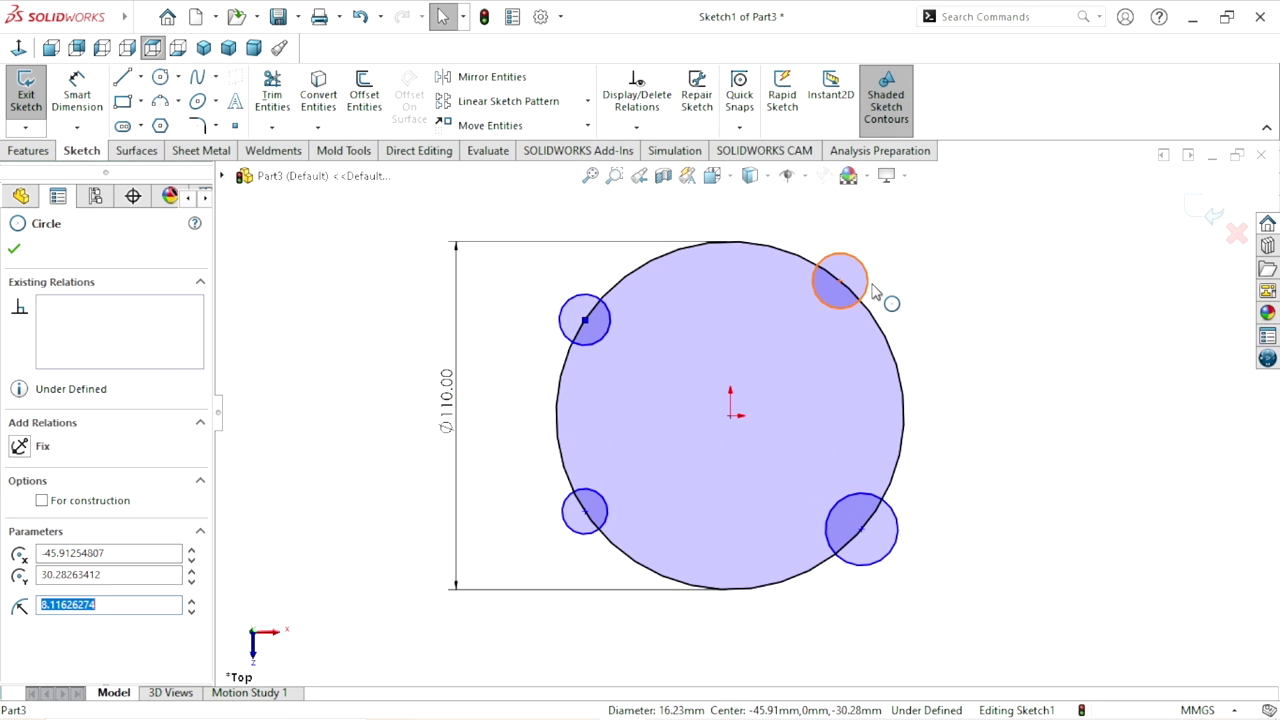
{"action": "left_click", "coordinate": [866, 293], "text": "ctrl"}
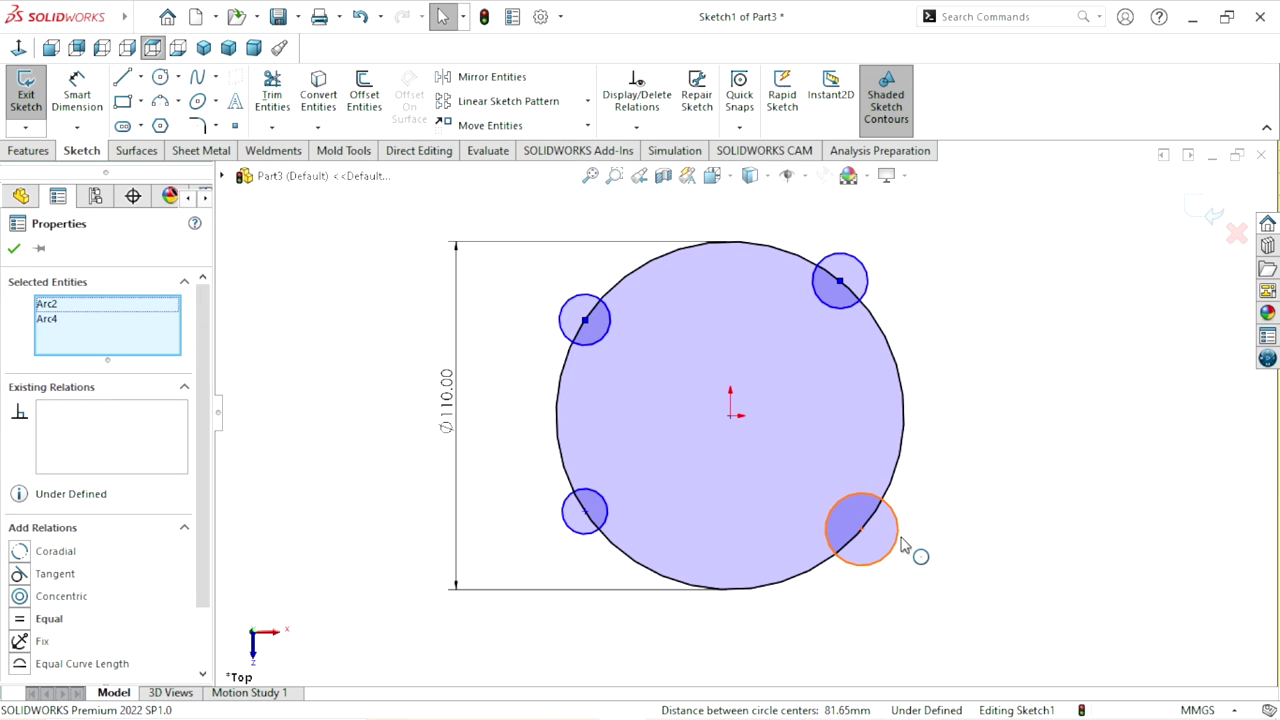
{"action": "left_click", "coordinate": [900, 543], "text": "ctrl"}
{"action": "left_click", "coordinate": [577, 540], "text": "ctrl"}
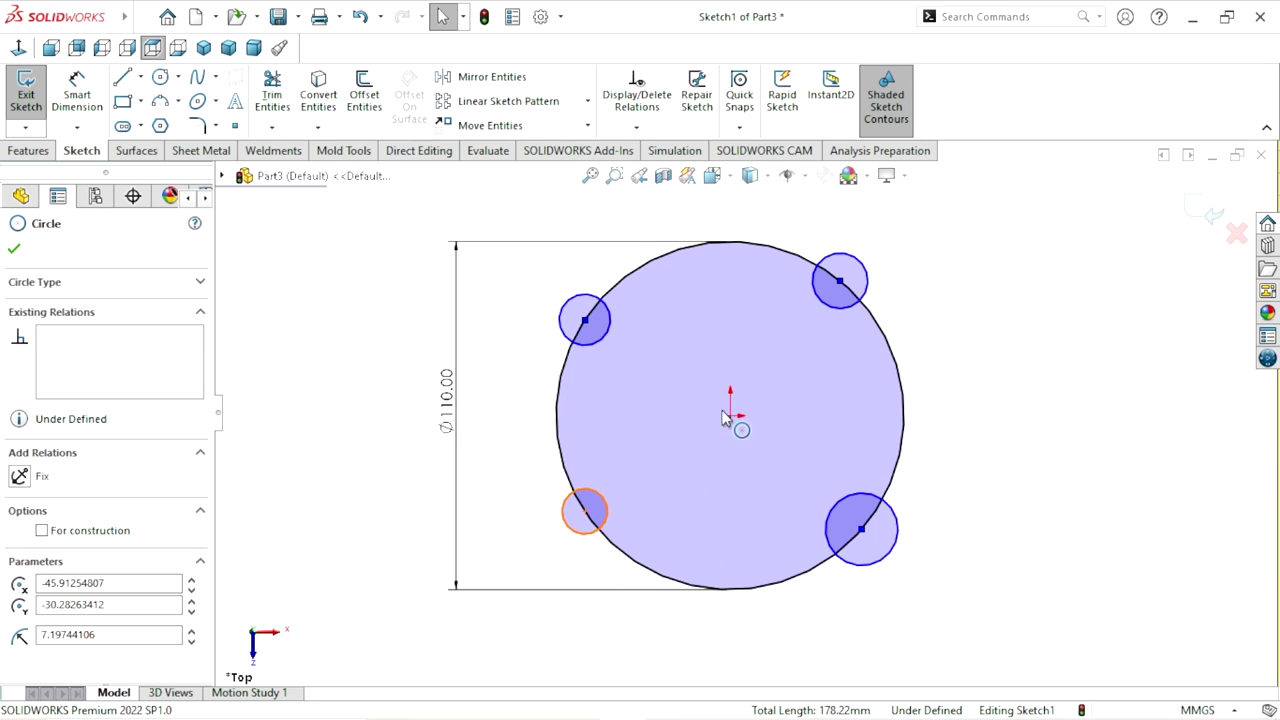
{"action": "left_click", "coordinate": [690, 450]}
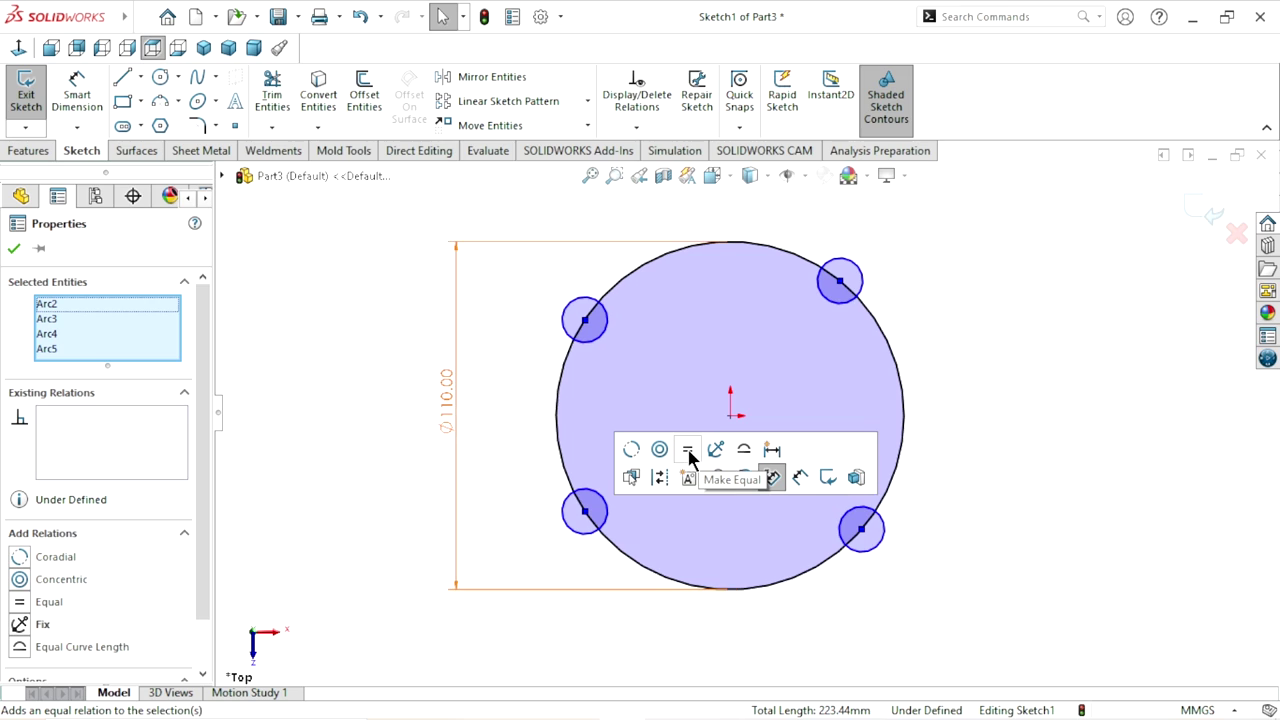
{"action": "left_click", "coordinate": [15, 251]}
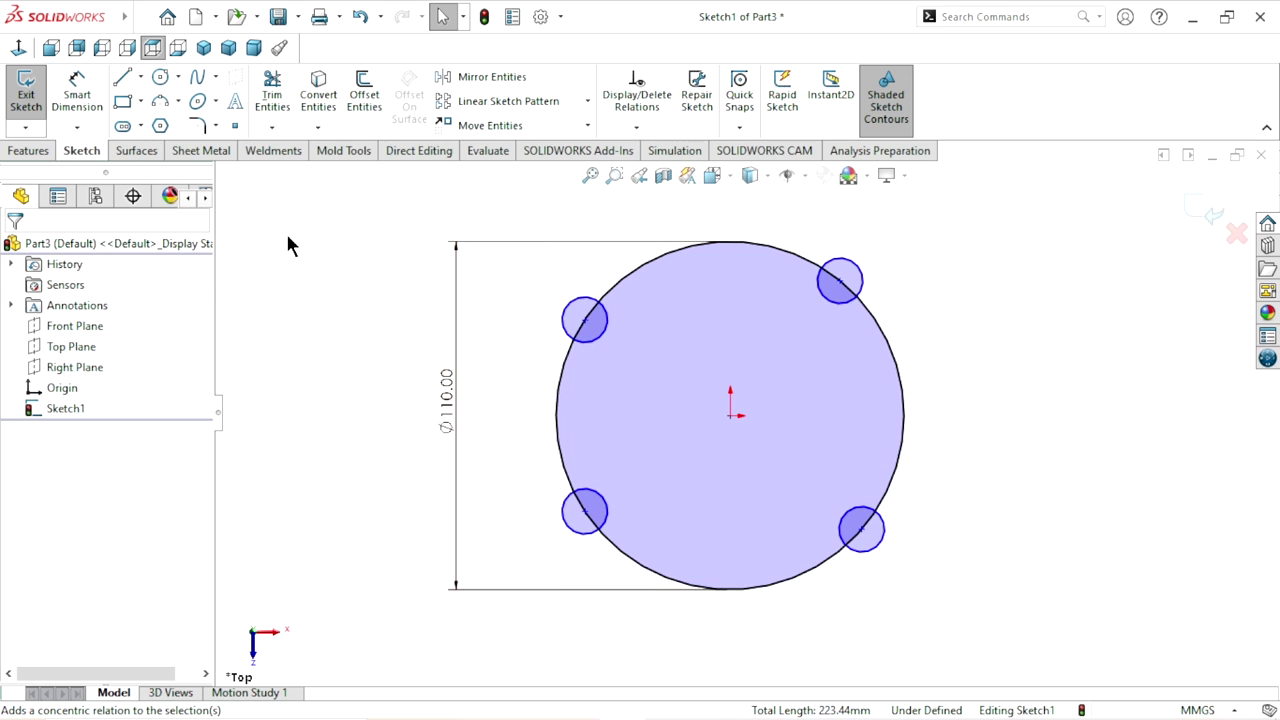
{"action": "left_click", "coordinate": [84, 102]}
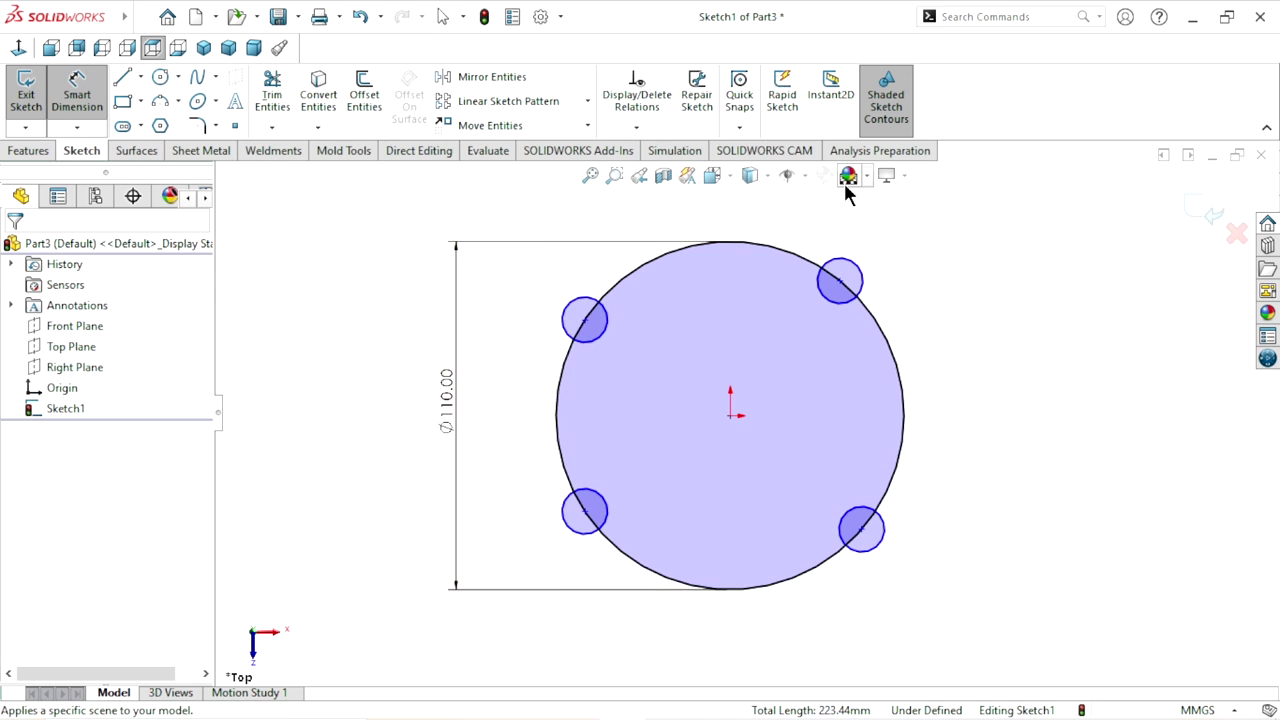
- Dimension the upper-right small circle's diameter to 22 mm
{"action": "left_click", "coordinate": [860, 286]}
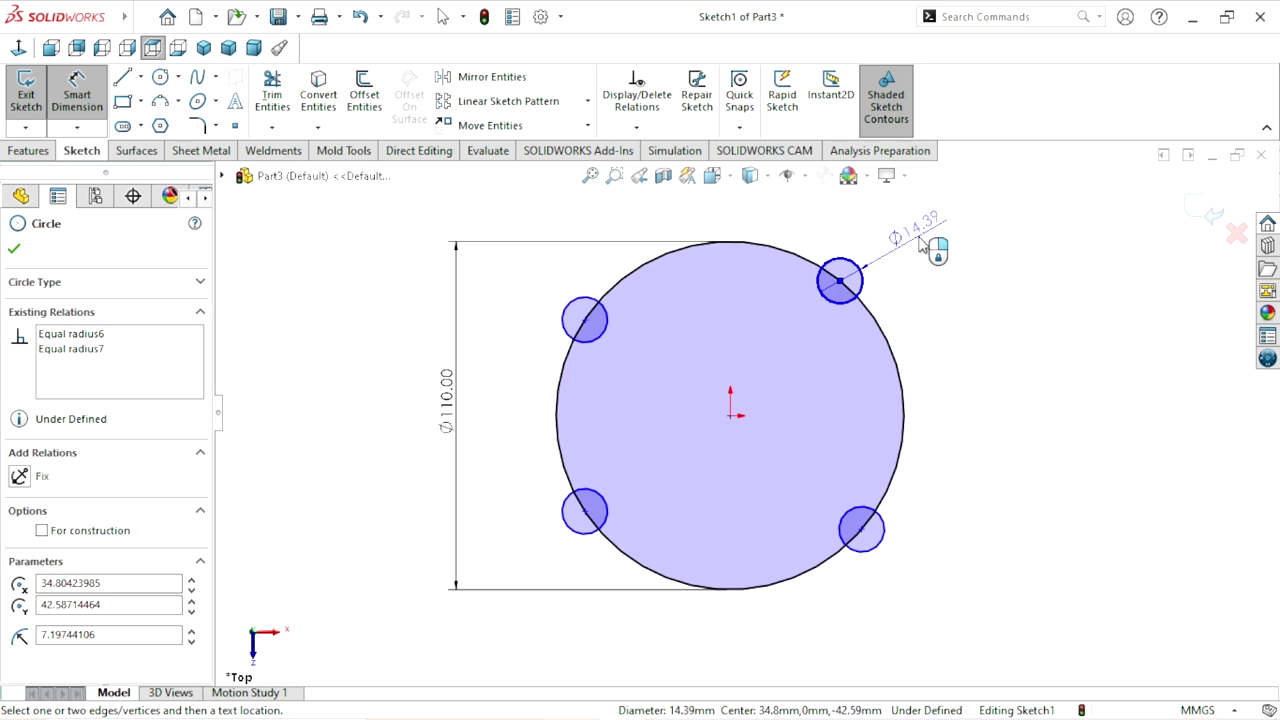
{"action": "left_click", "coordinate": [922, 246]}
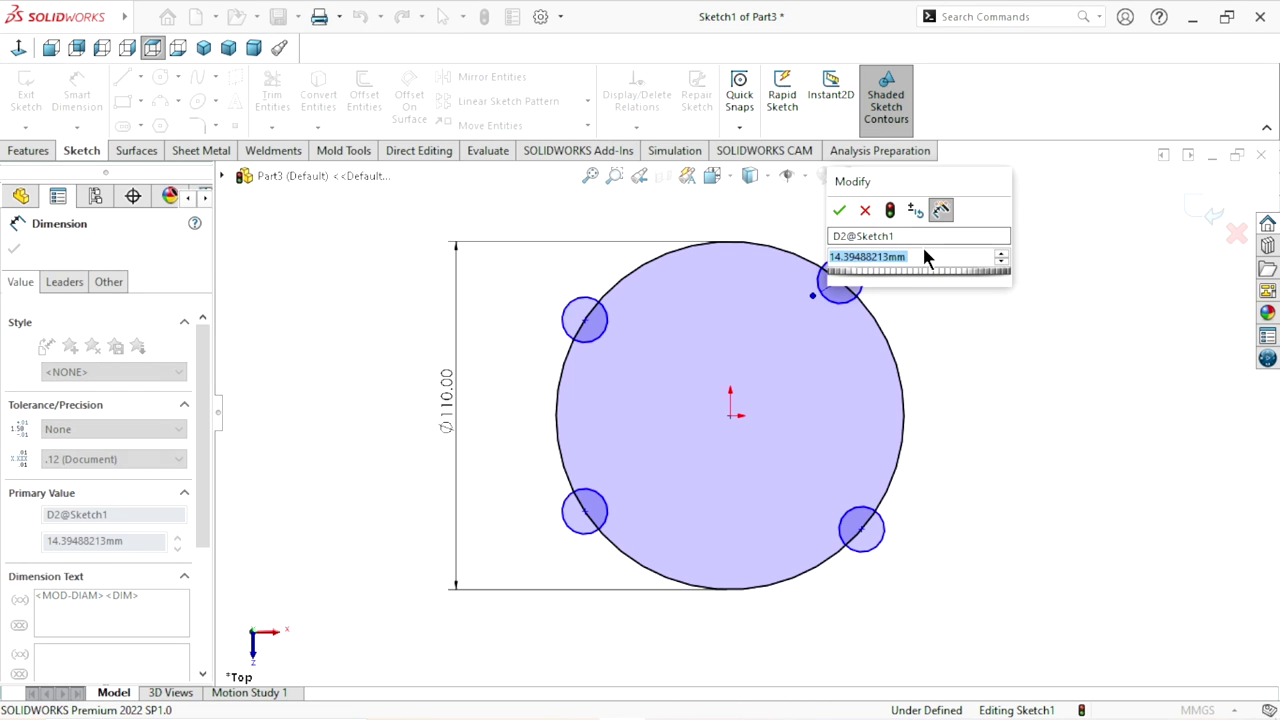
{"action": "type", "text": "22"}
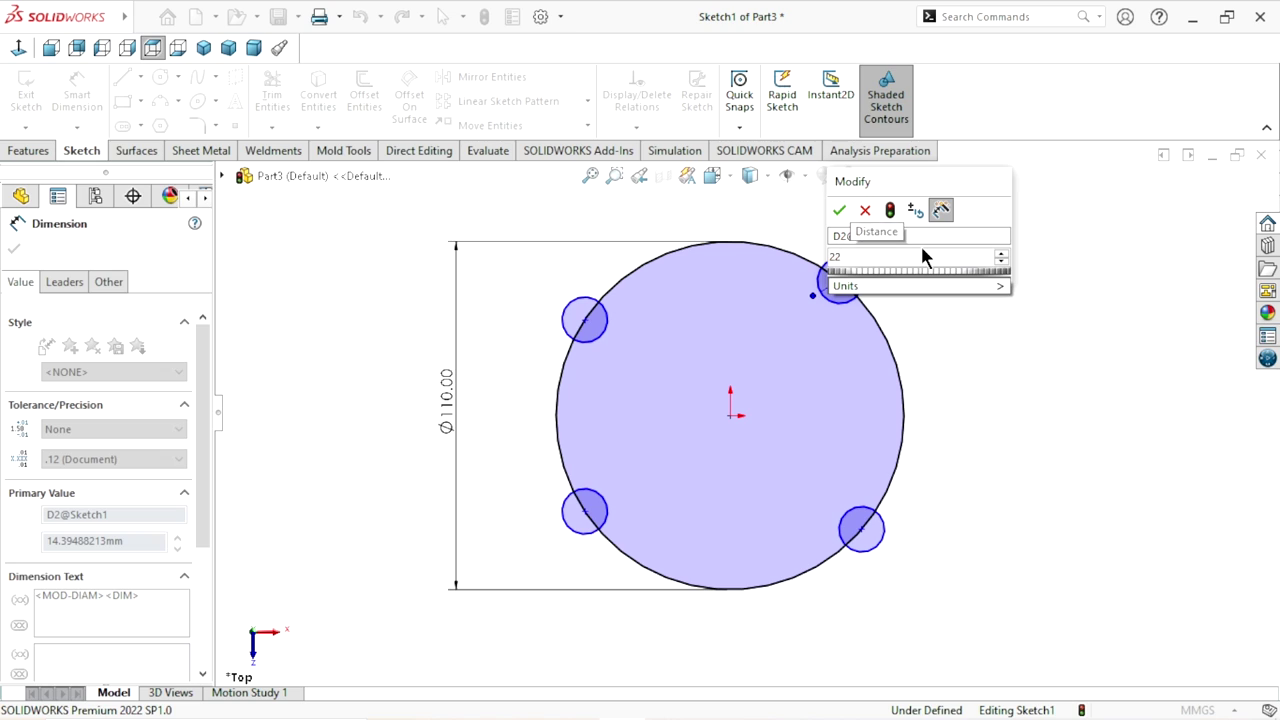
{"action": "left_click", "coordinate": [841, 211]}
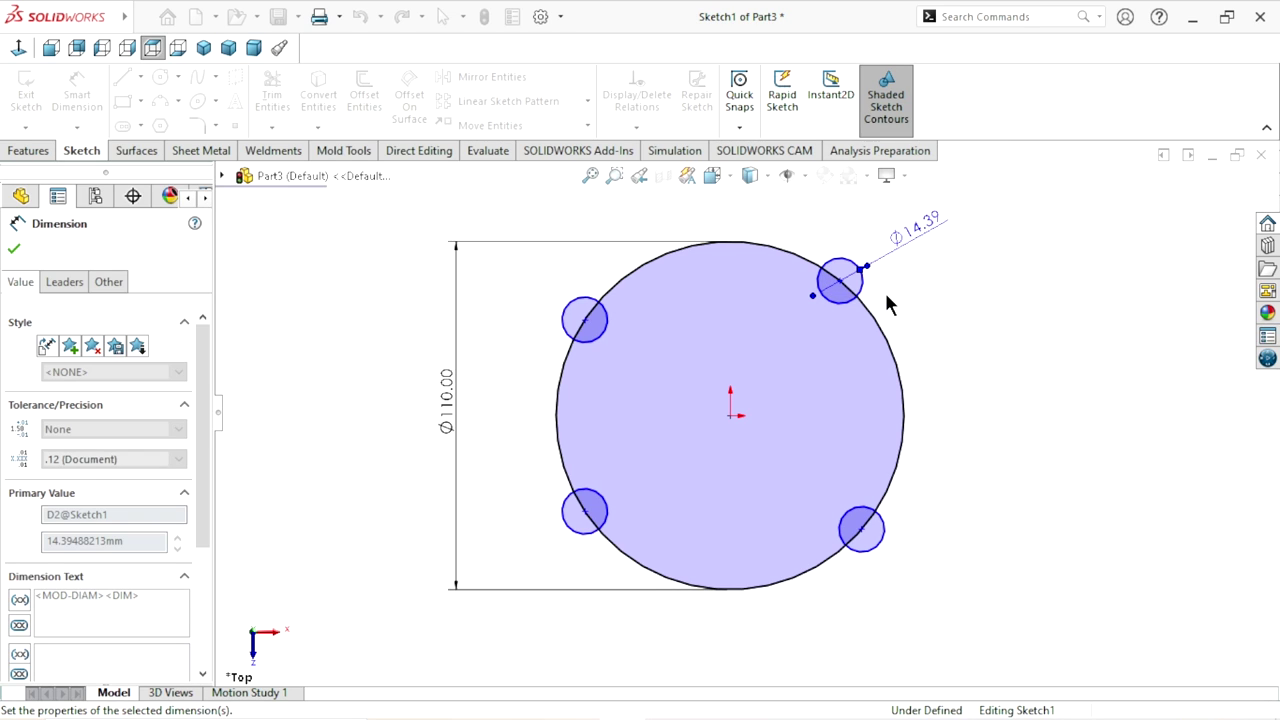
{"action": "scroll", "coordinate": [840, 410], "scroll_direction": "up", "scroll_amount": 2}
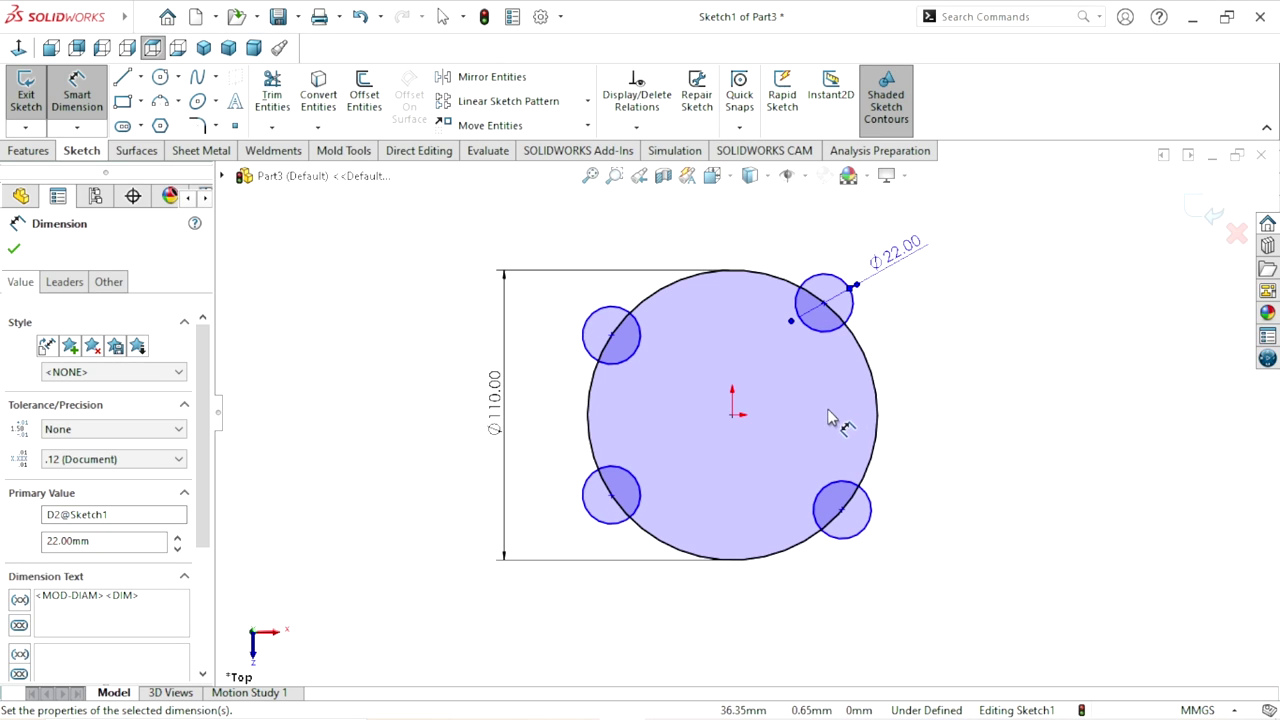
{"action": "scroll", "coordinate": [793, 388], "scroll_direction": "down", "scroll_amount": 1}
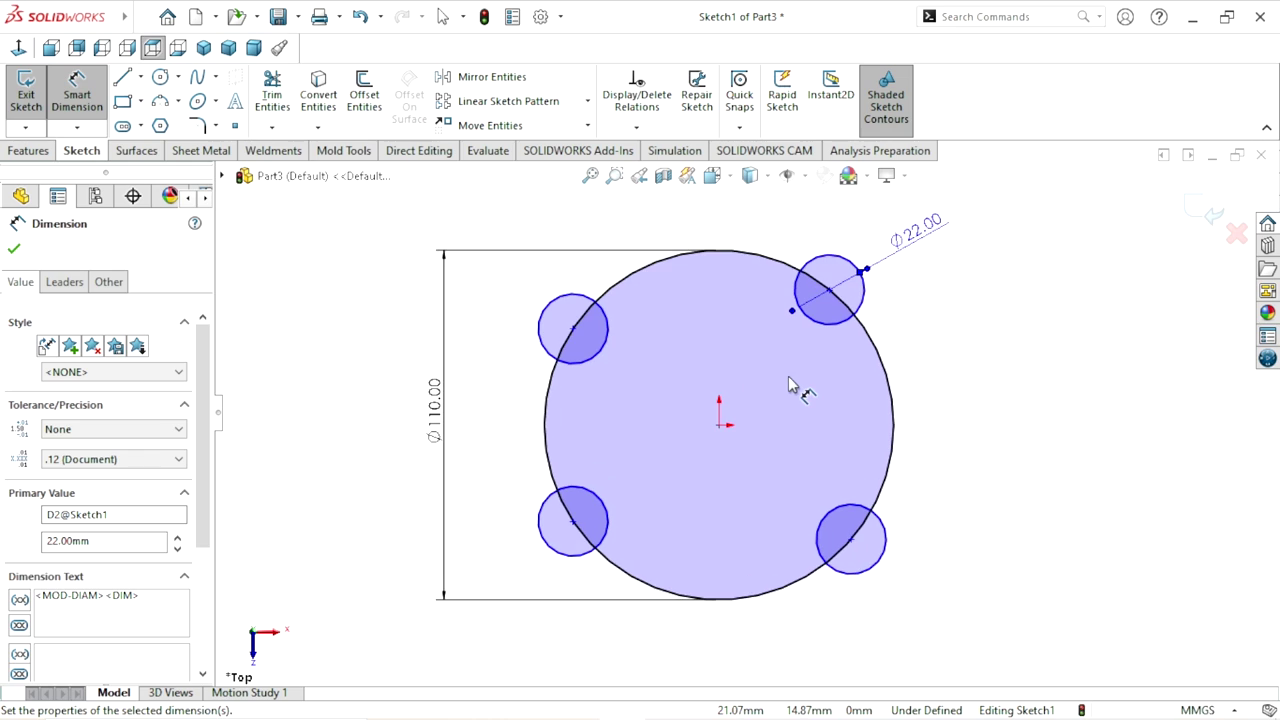
{"action": "left_click", "coordinate": [15, 250]}
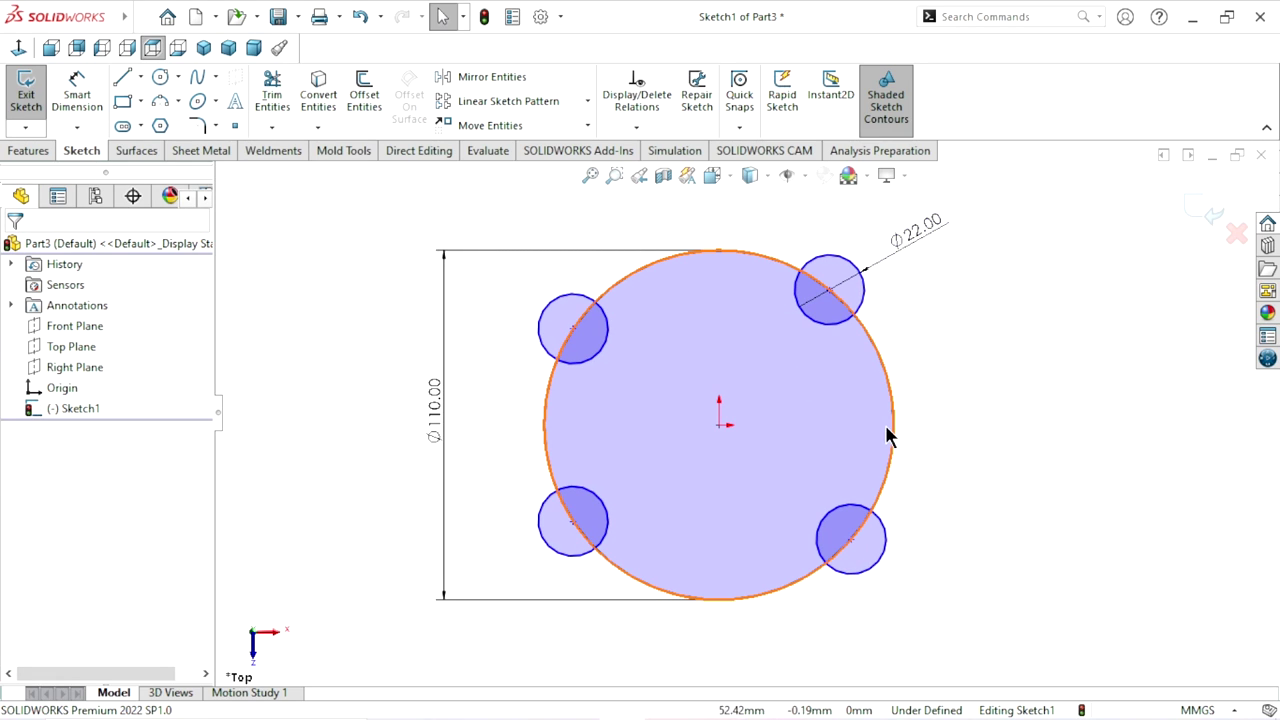
- Set the vertical distance between the two right-hand circle centres to 100 mm
{"action": "key", "text": "s"}
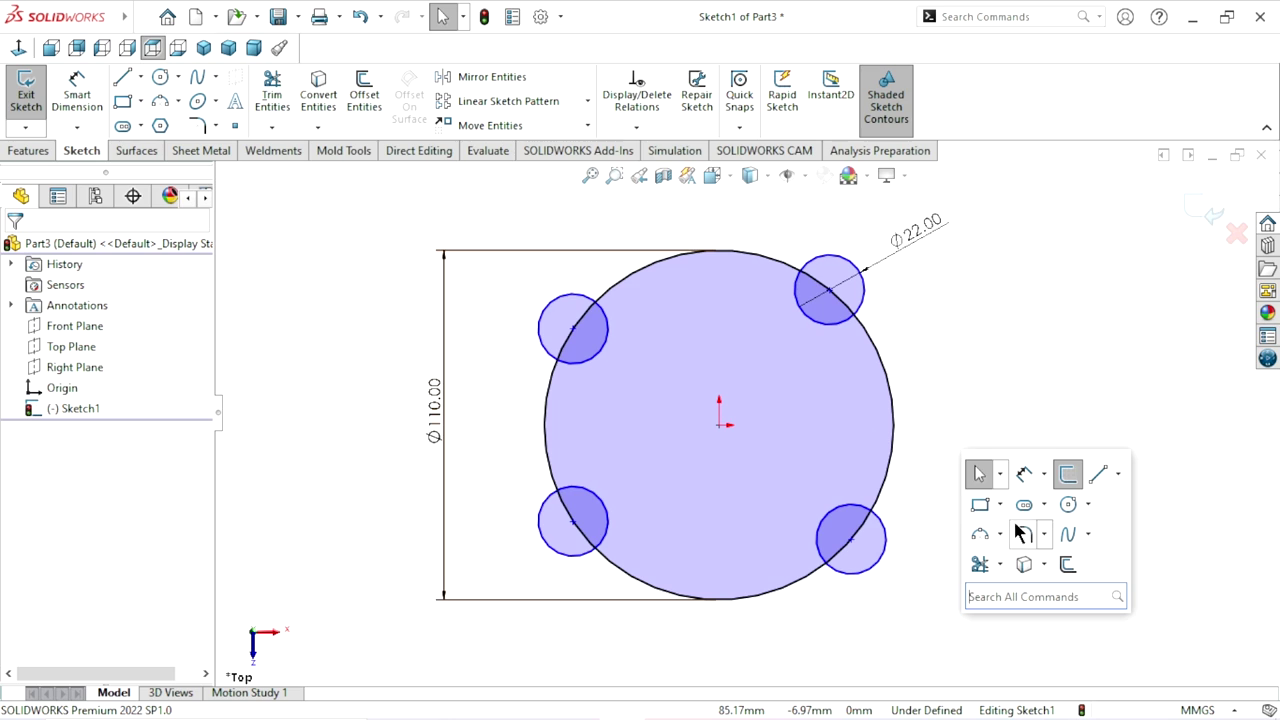
{"action": "left_click", "coordinate": [1020, 474]}
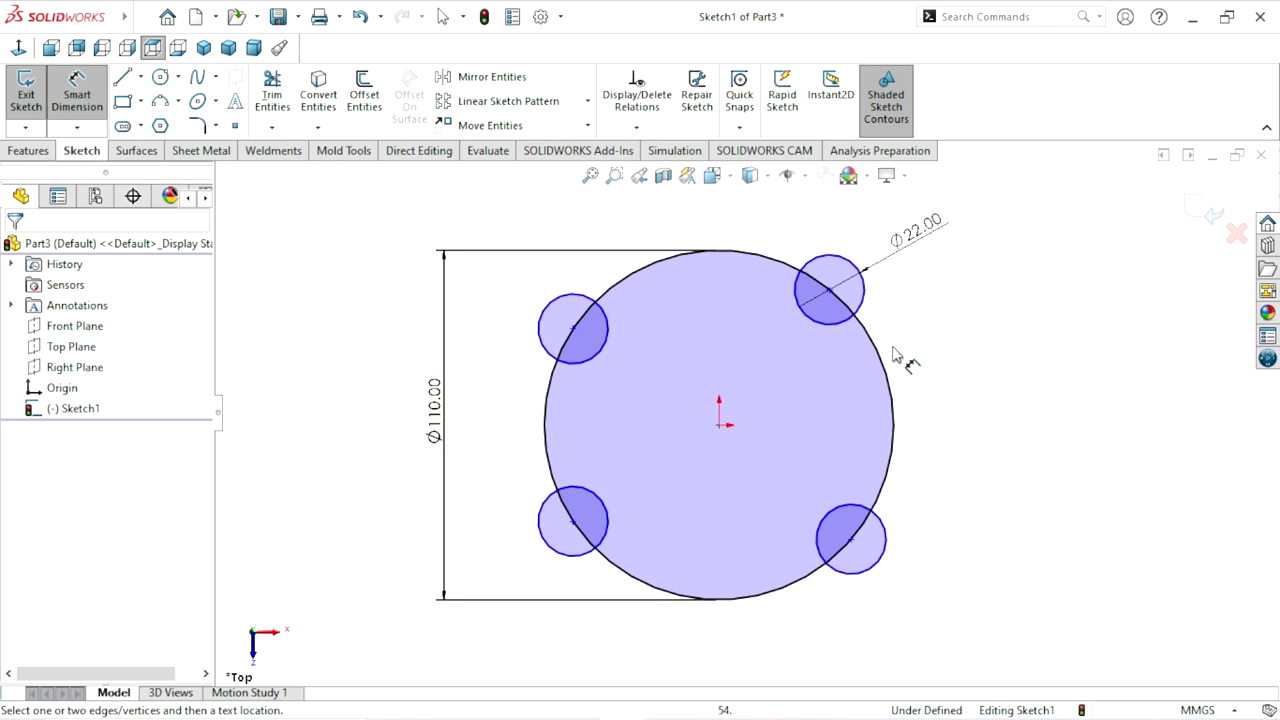
{"action": "left_click", "coordinate": [830, 291]}
{"action": "left_click", "coordinate": [850, 540]}
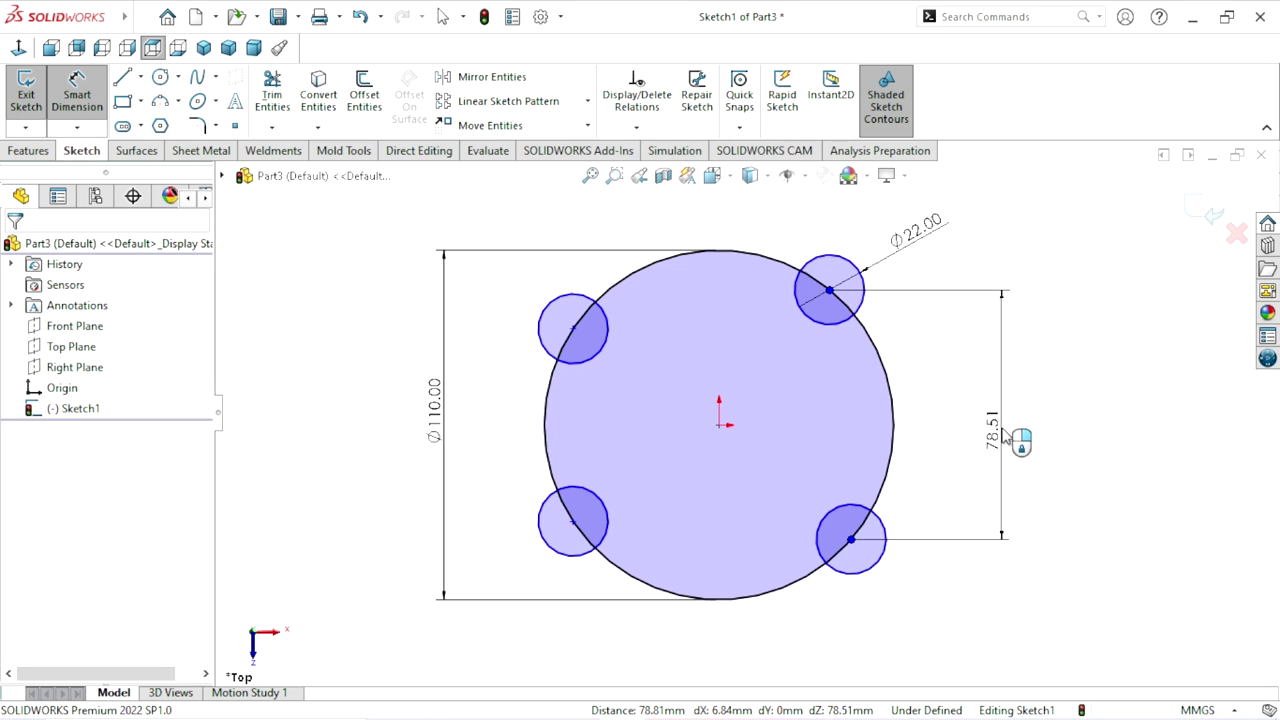
{"action": "left_click", "coordinate": [1007, 437]}
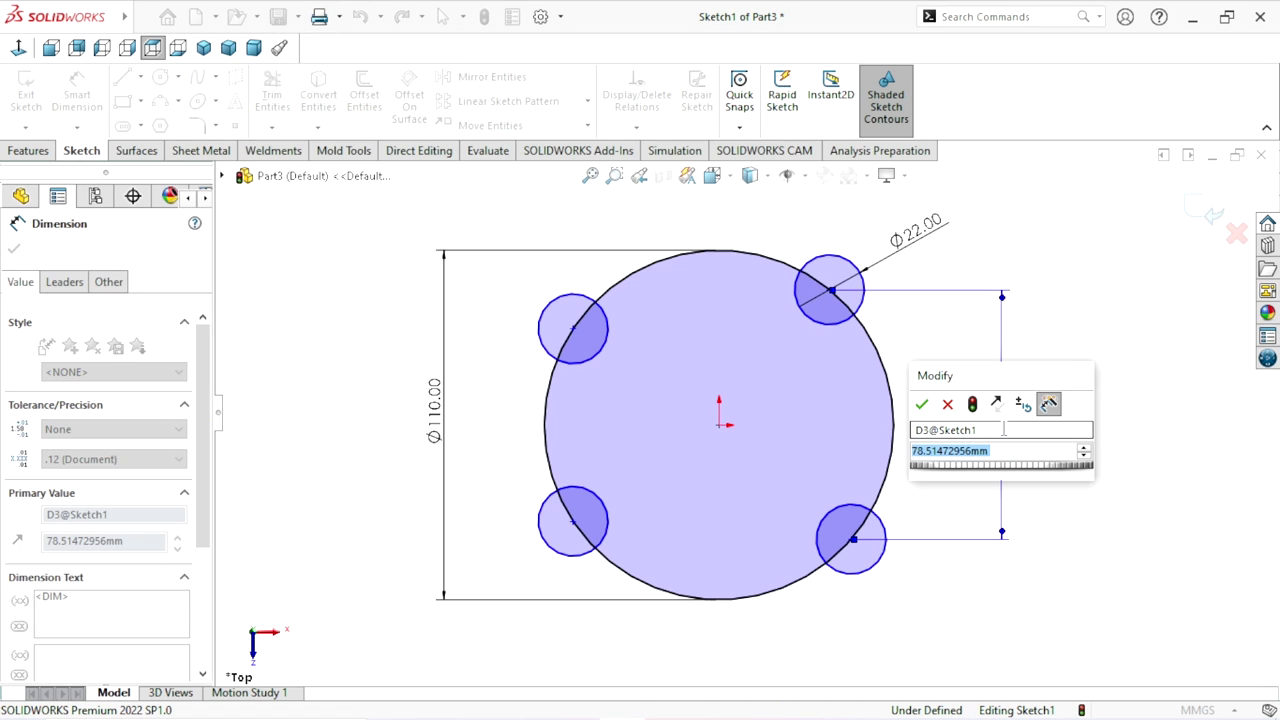
{"action": "type", "text": "100"}
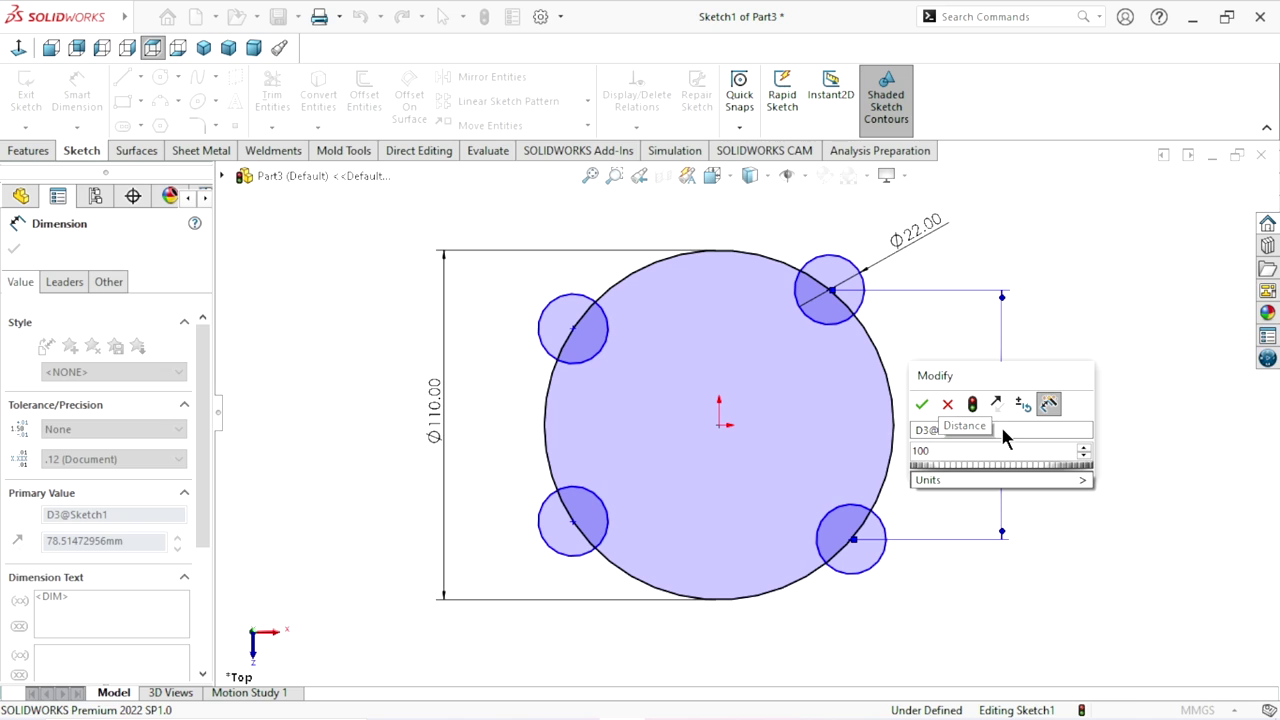
{"action": "left_click", "coordinate": [922, 405]}
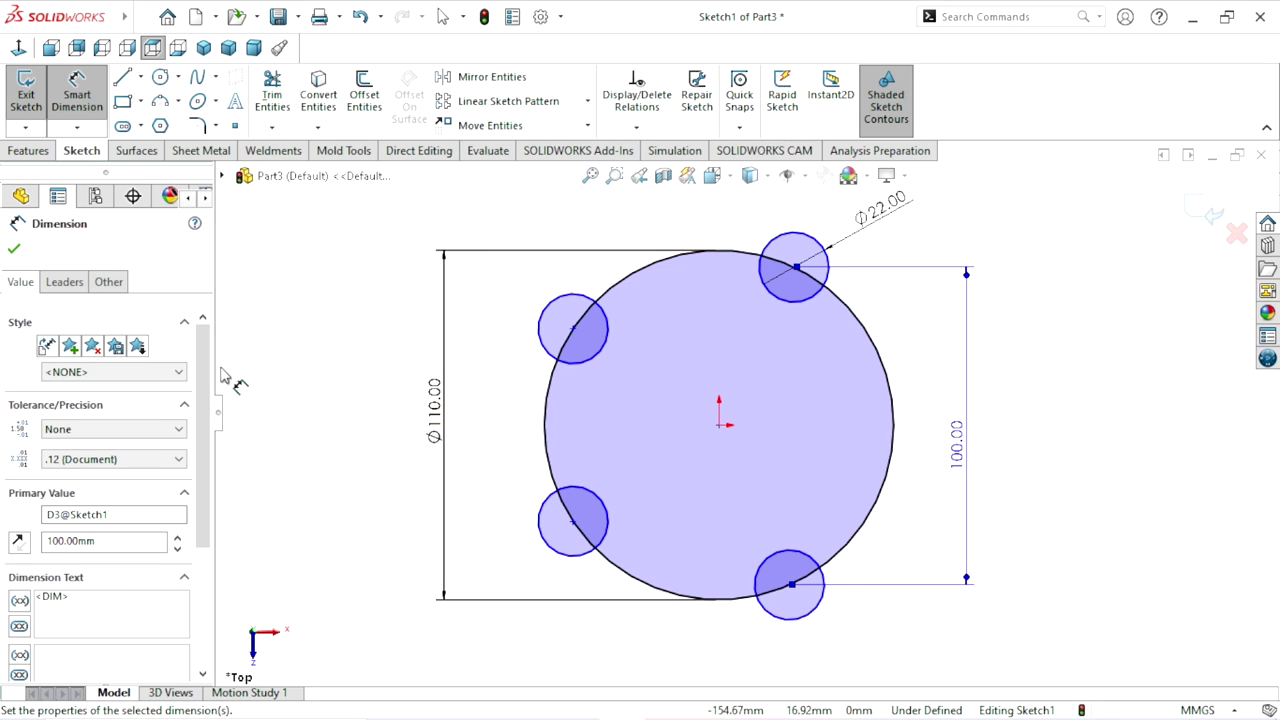
{"action": "left_click", "coordinate": [14, 250]}
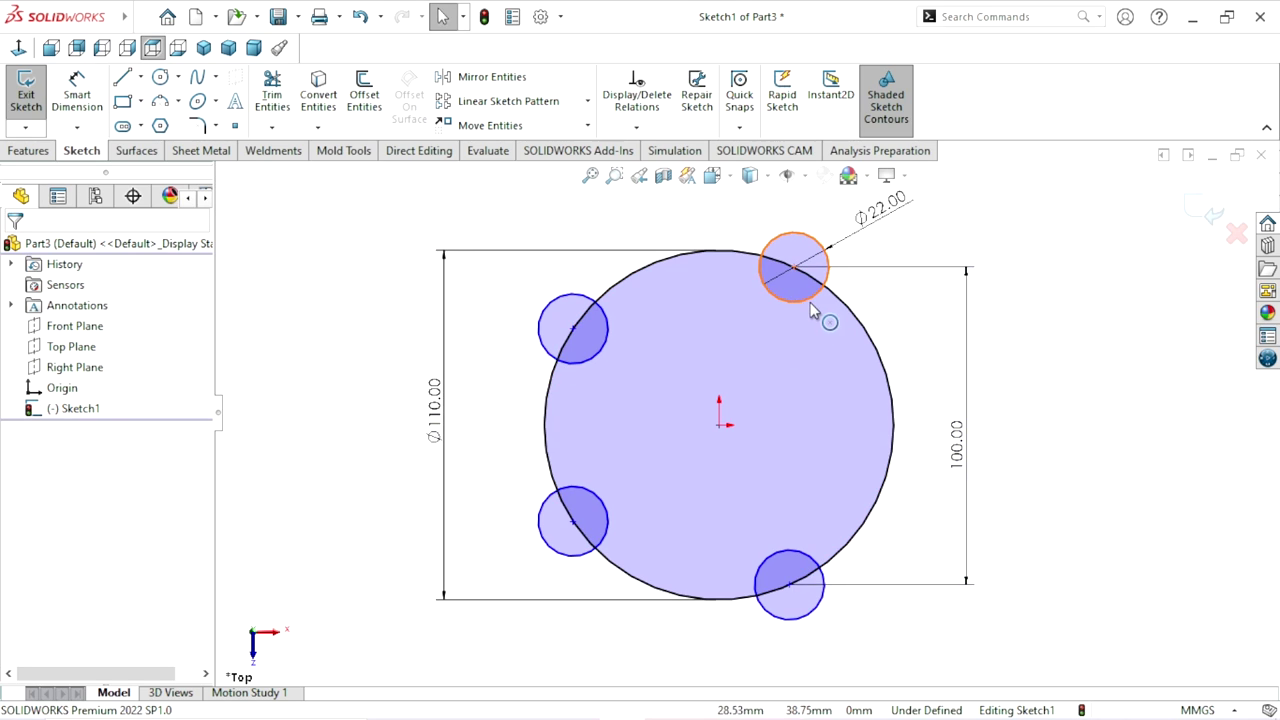
- Add Vertical relations between the right-hand centres and between the left-hand centres
{"action": "left_click", "coordinate": [794, 269]}
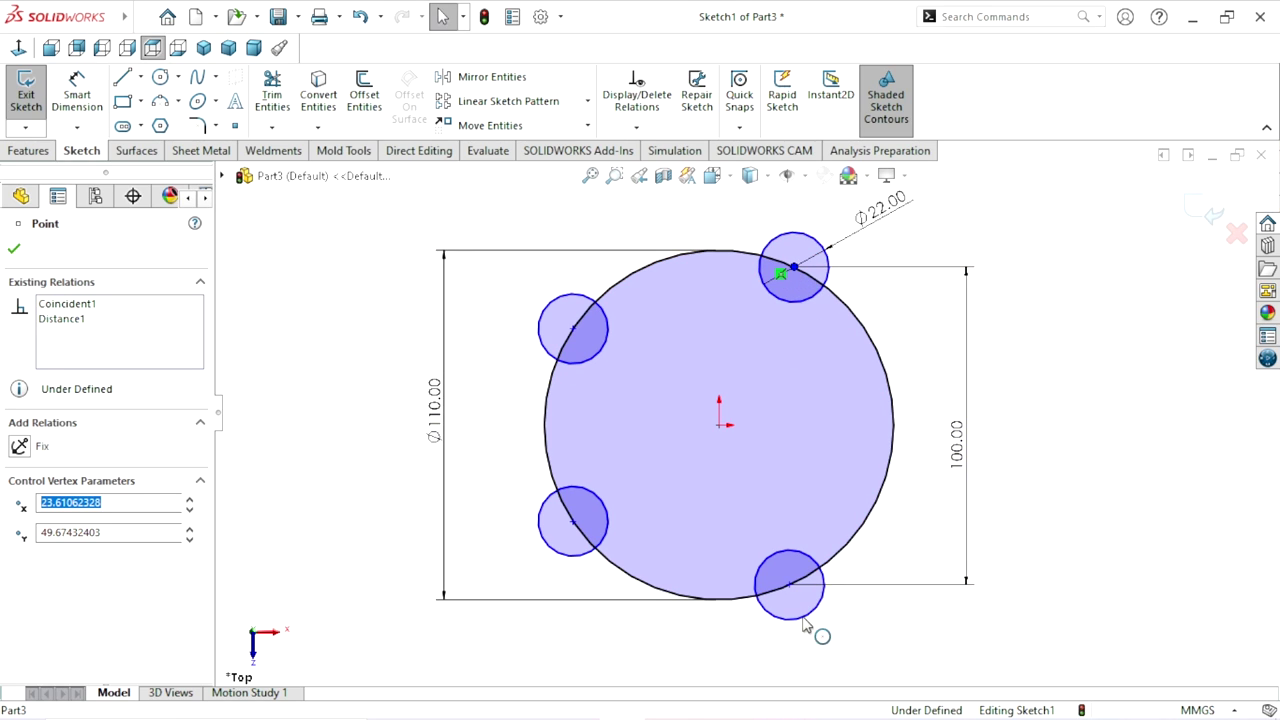
{"action": "left_click", "coordinate": [789, 583], "text": "ctrl"}
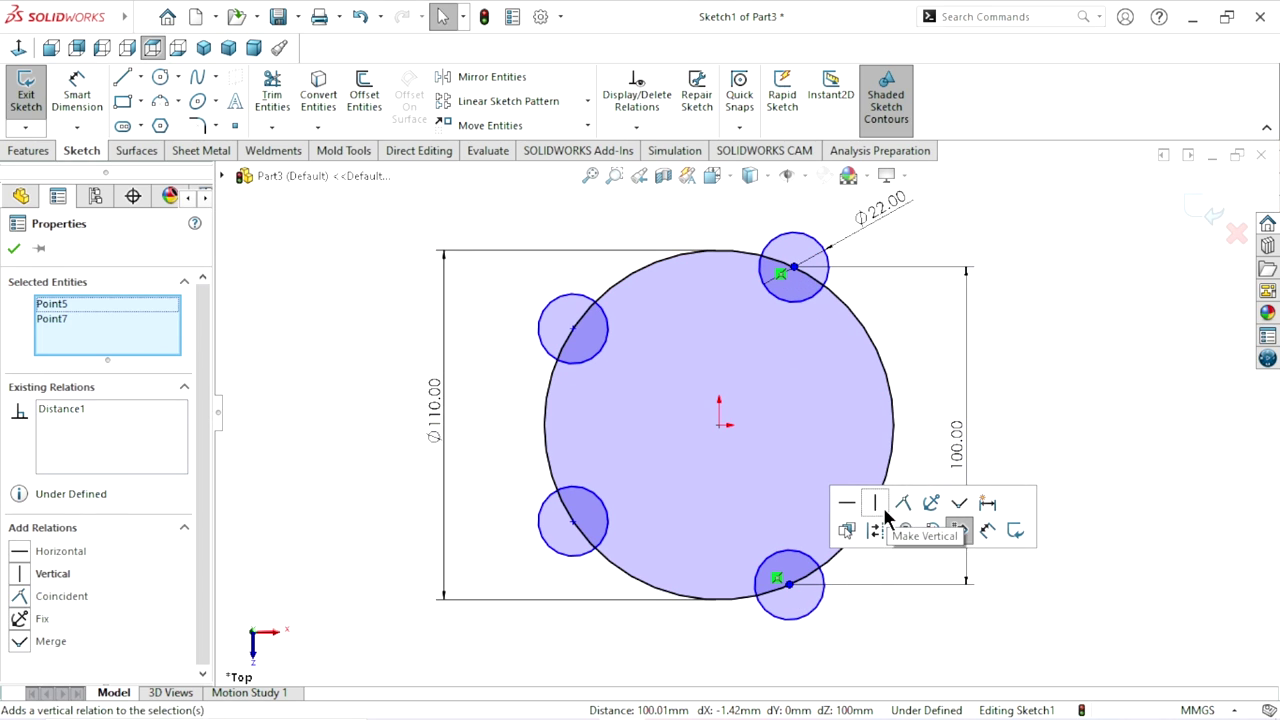
{"action": "left_click", "coordinate": [876, 505]}
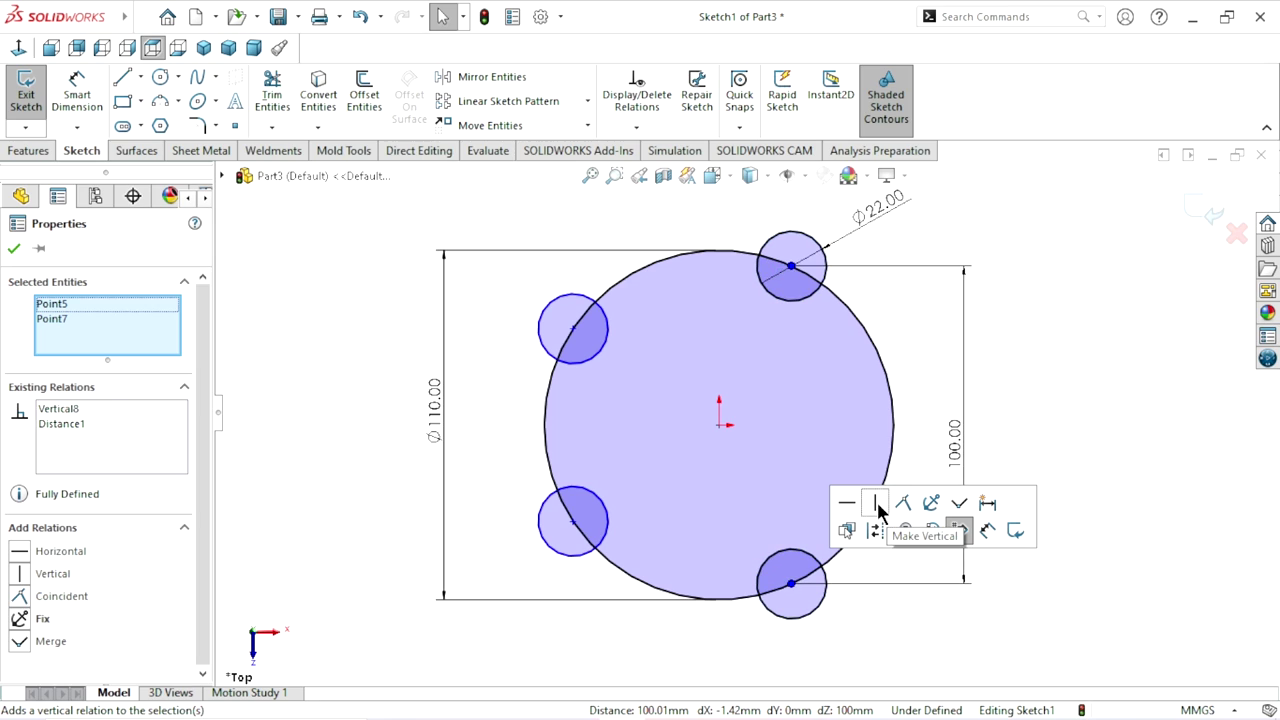
{"action": "left_click", "coordinate": [14, 249]}
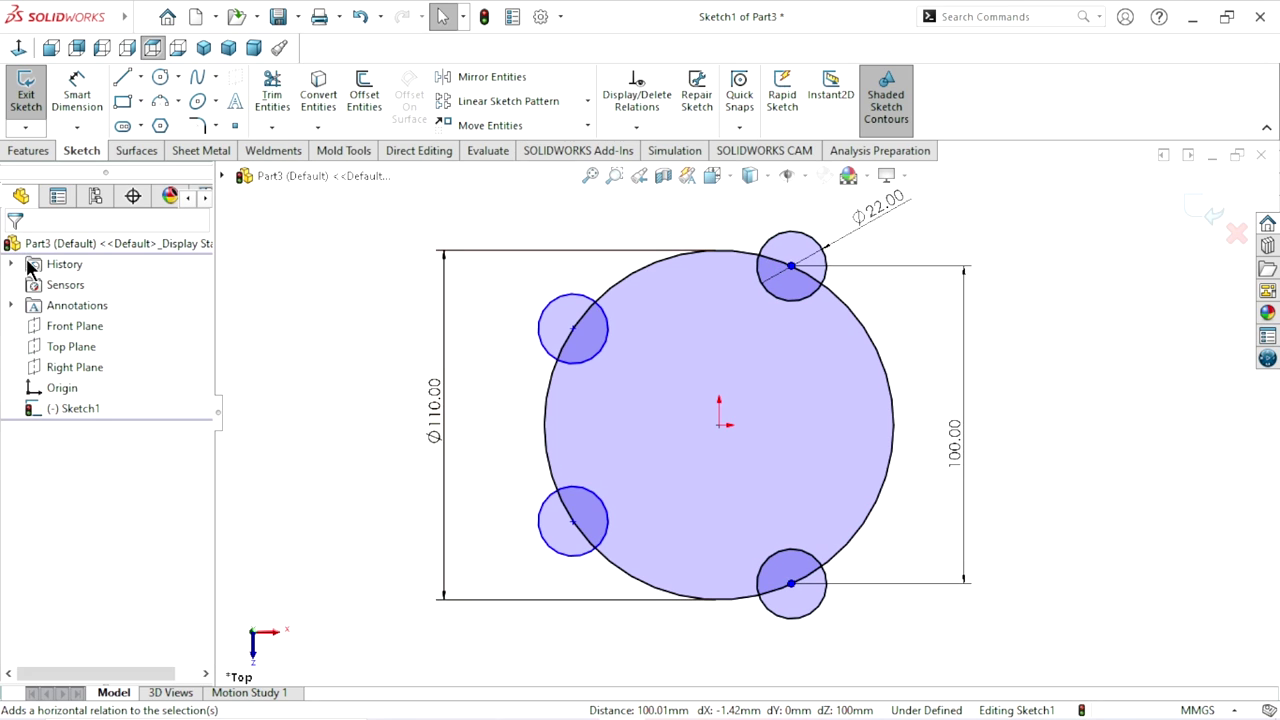
{"action": "left_click", "coordinate": [574, 334]}
{"action": "left_click", "coordinate": [578, 521], "text": "ctrl"}
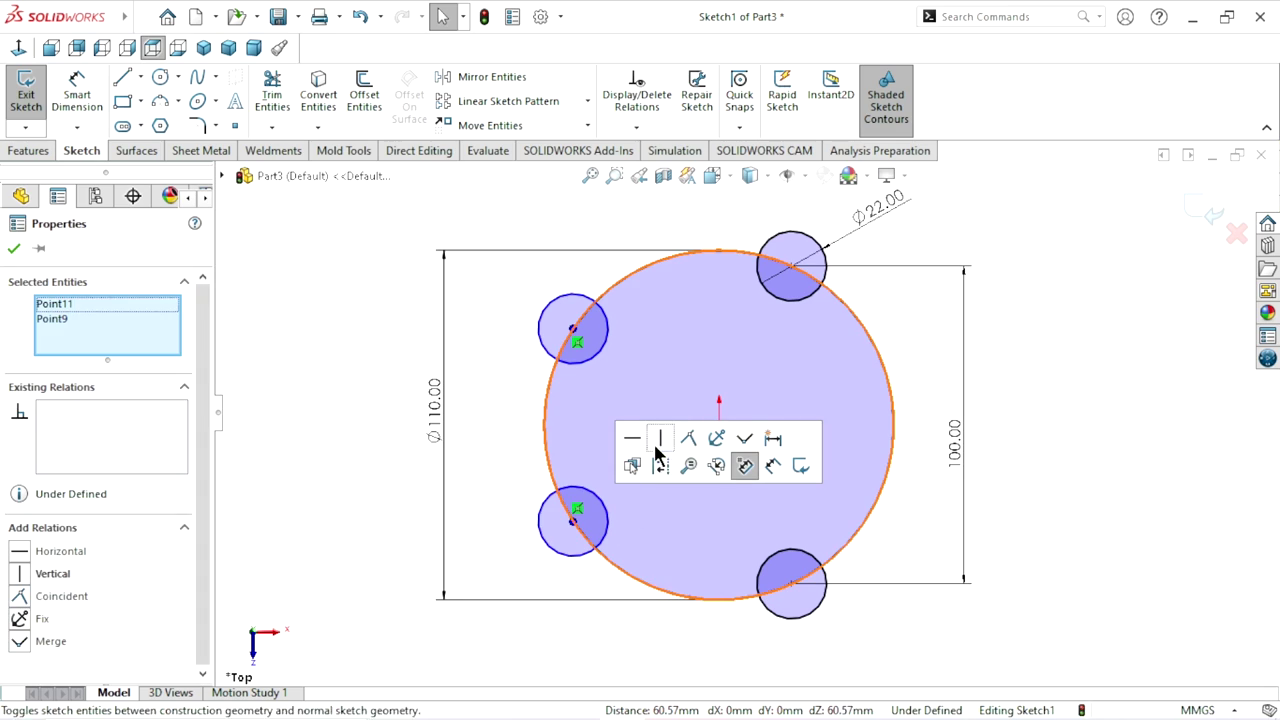
{"action": "left_click", "coordinate": [661, 440]}
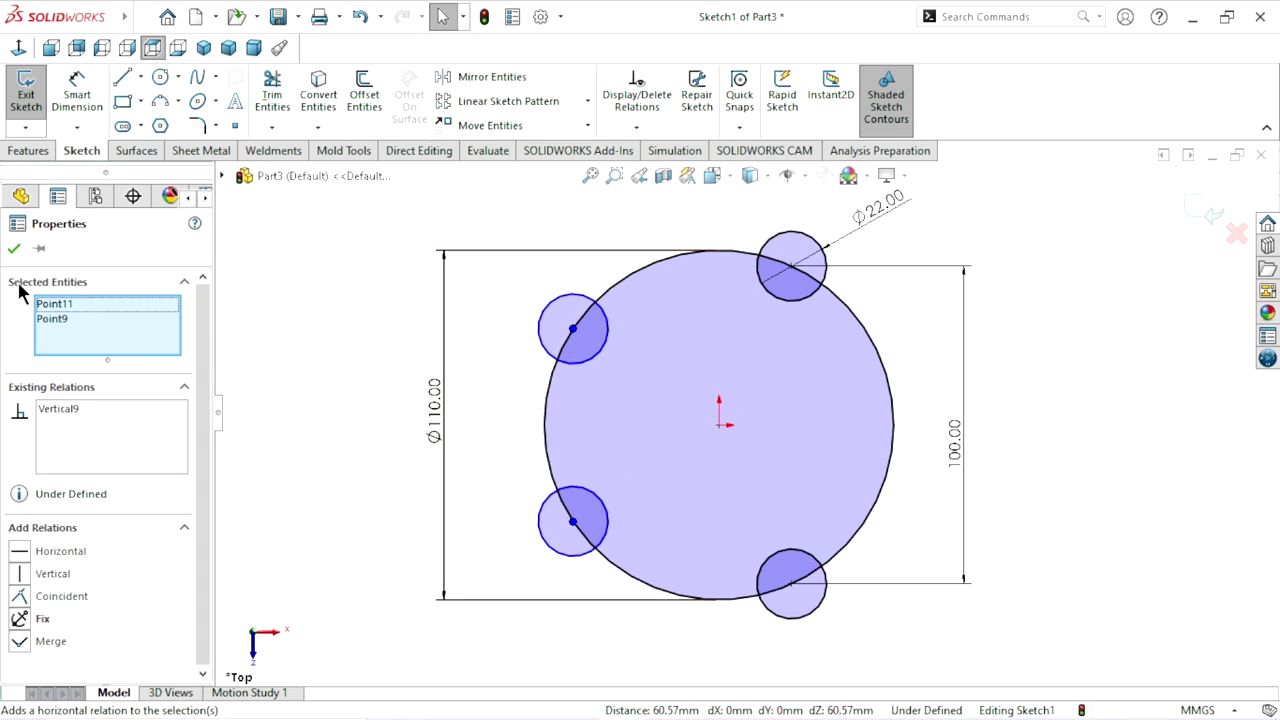
{"action": "left_click", "coordinate": [14, 249]}
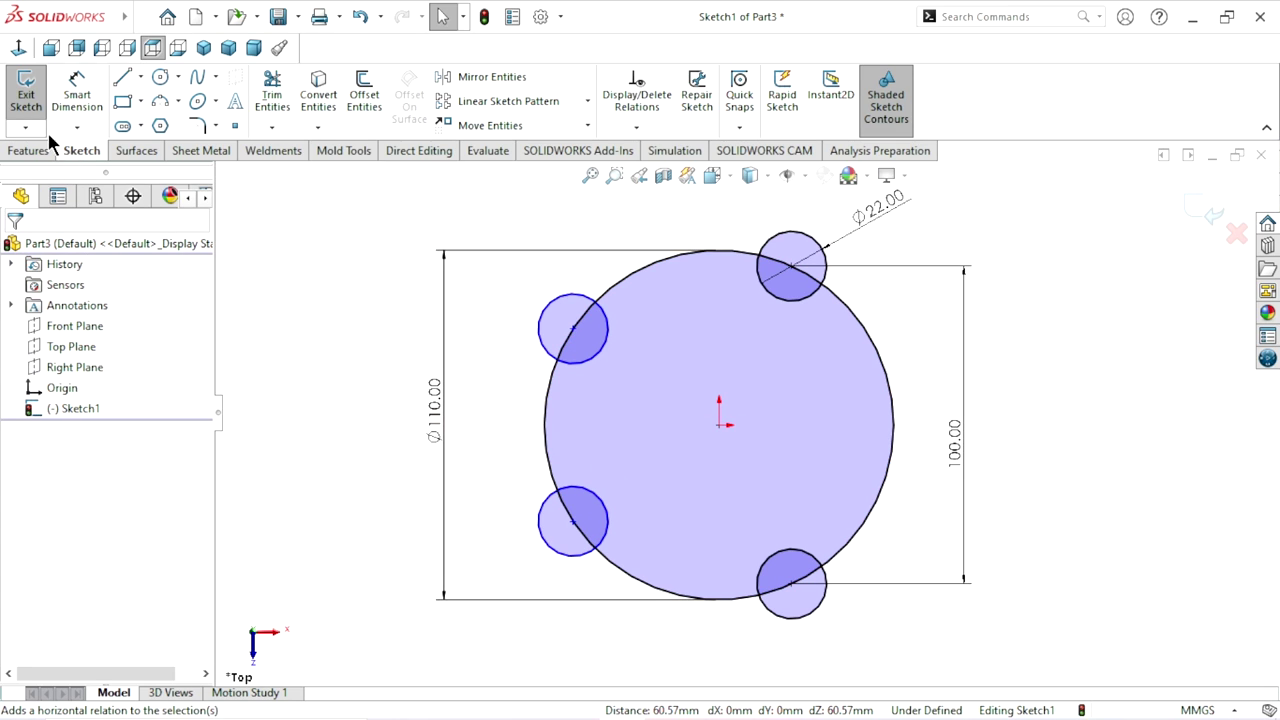
- Set the vertical distance between the left-hand circle centres to 55 mm
{"action": "left_click", "coordinate": [89, 110]}
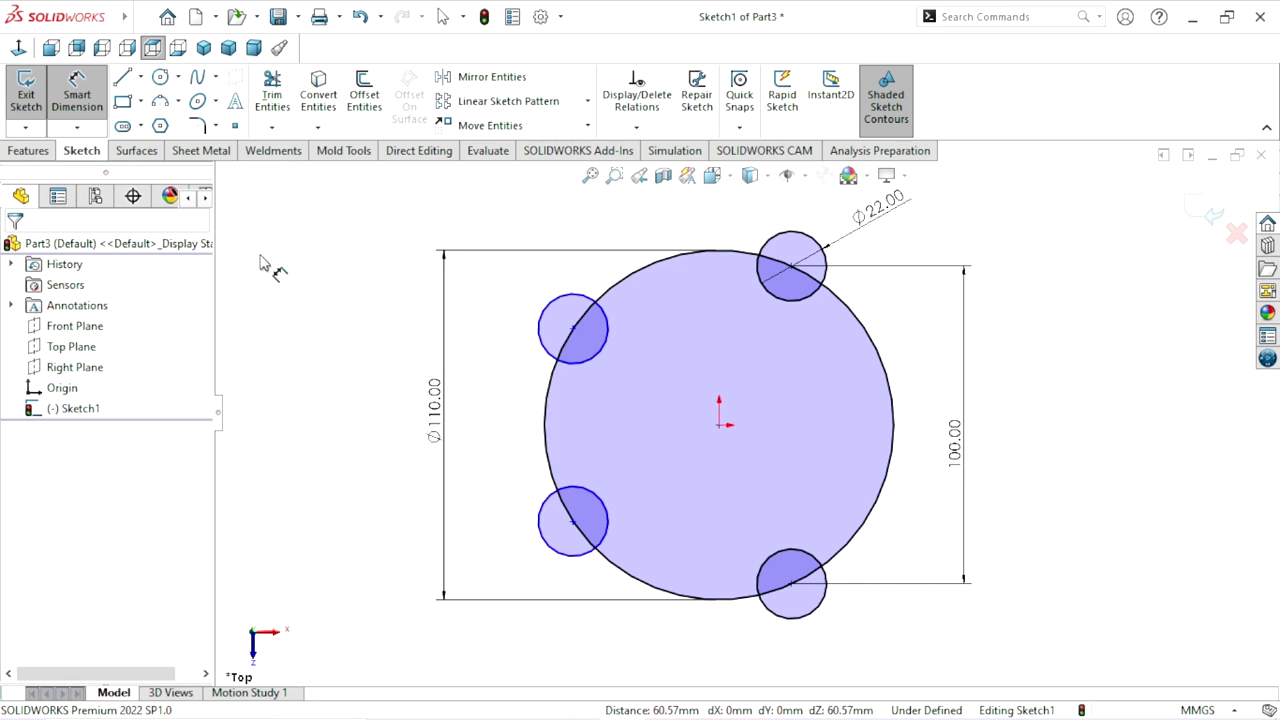
{"action": "left_click", "coordinate": [574, 340]}
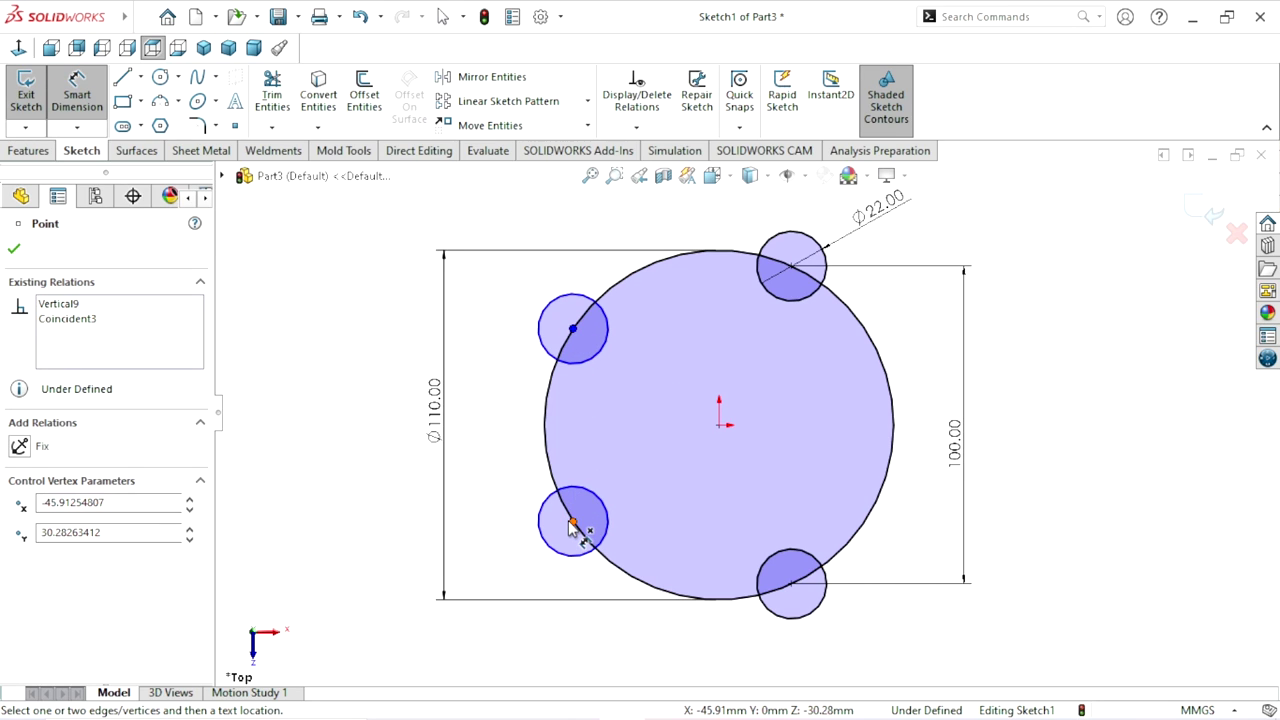
{"action": "left_click", "coordinate": [572, 522]}
{"action": "left_click", "coordinate": [493, 445]}
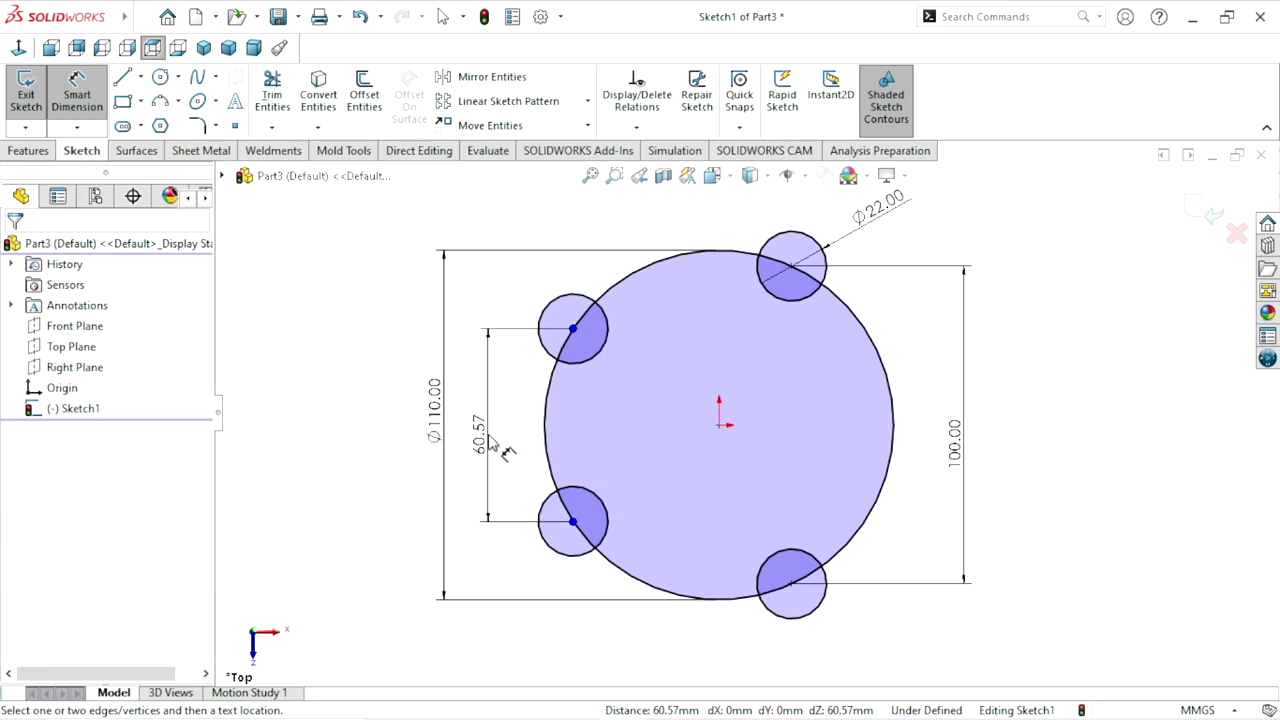
{"action": "double_click", "coordinate": [493, 447]}
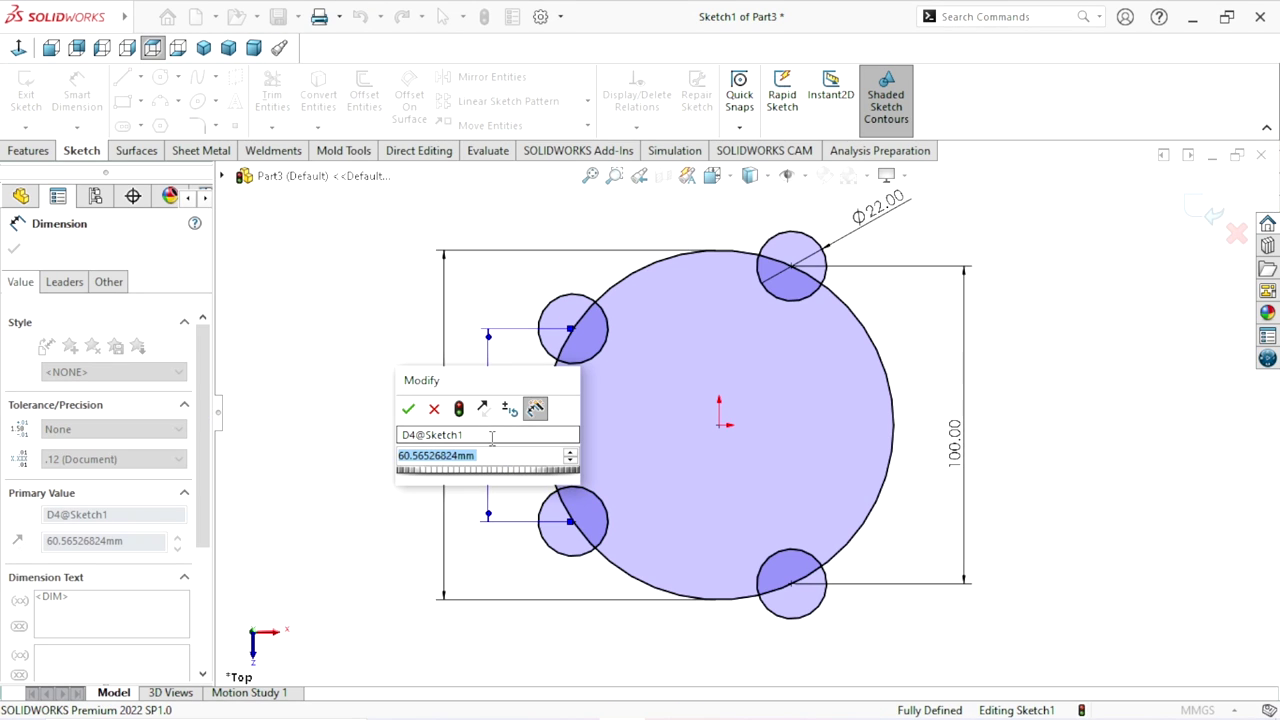
{"action": "type", "text": "55"}
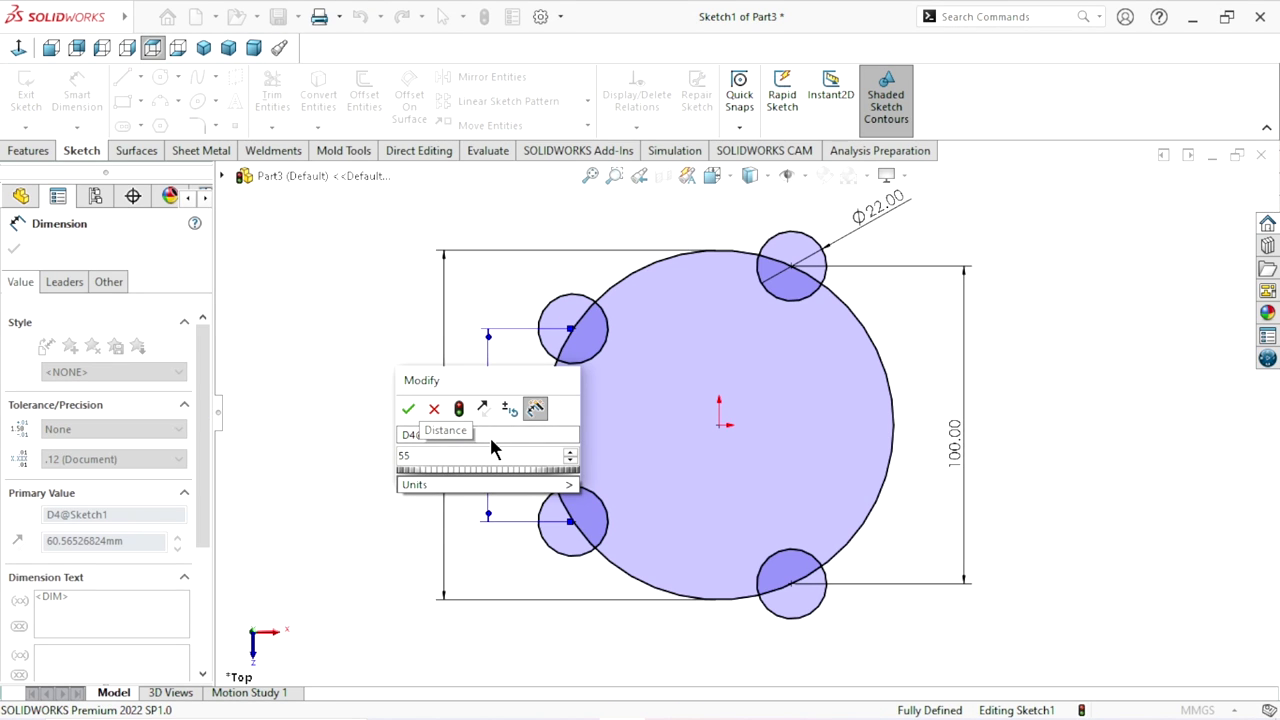
{"action": "left_click", "coordinate": [408, 409]}
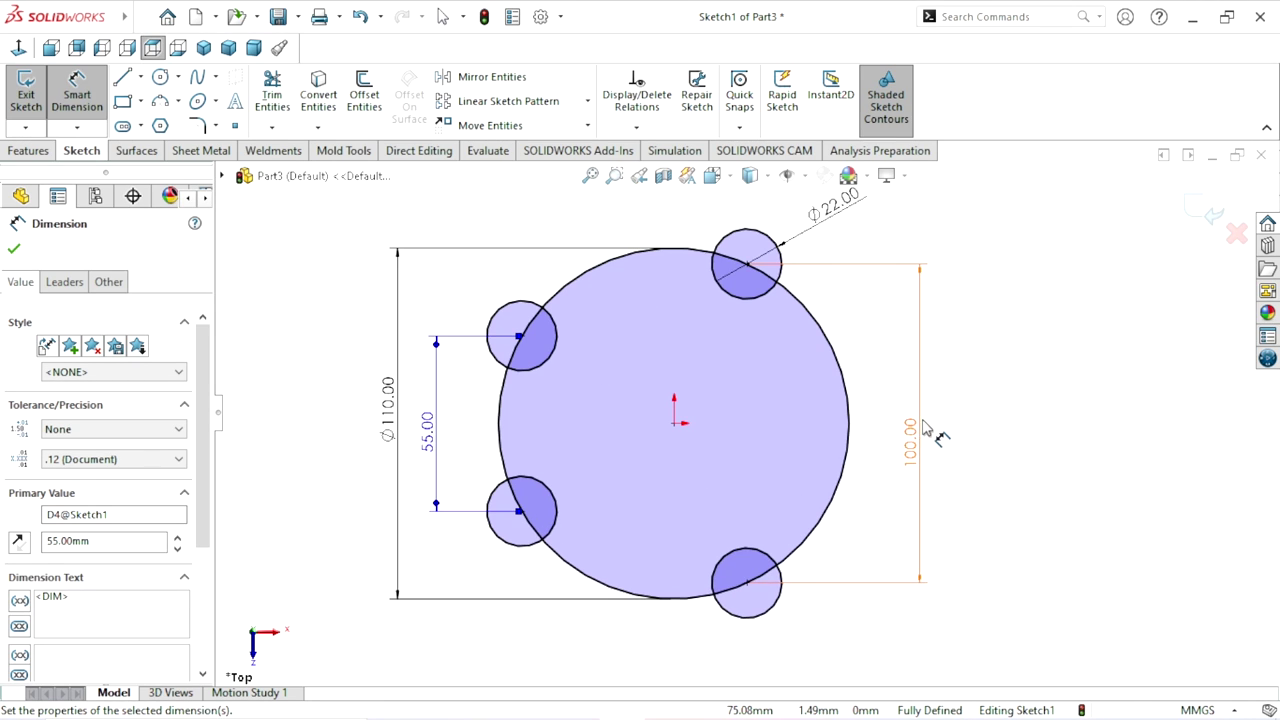
{"action": "left_click", "coordinate": [13, 249]}
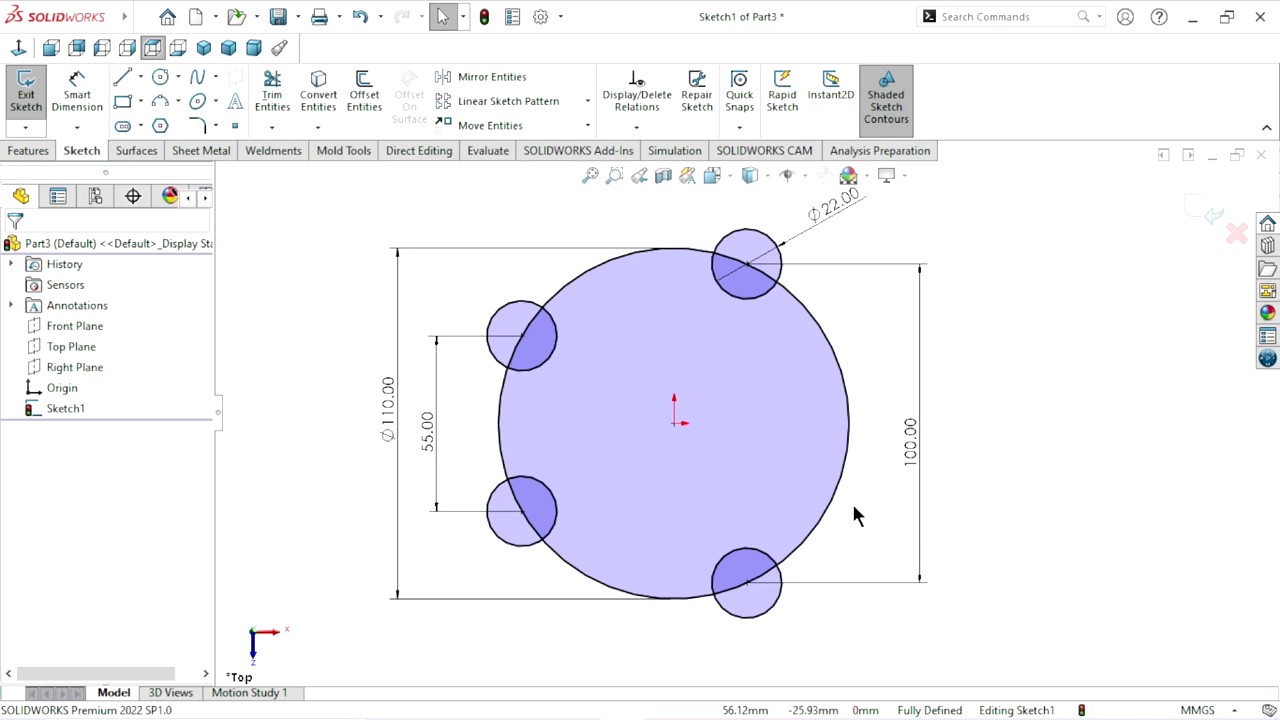
- Draw a vertical line across the right side of the big circle
{"action": "key", "text": "s"}
{"action": "left_click", "coordinate": [1001, 514]}
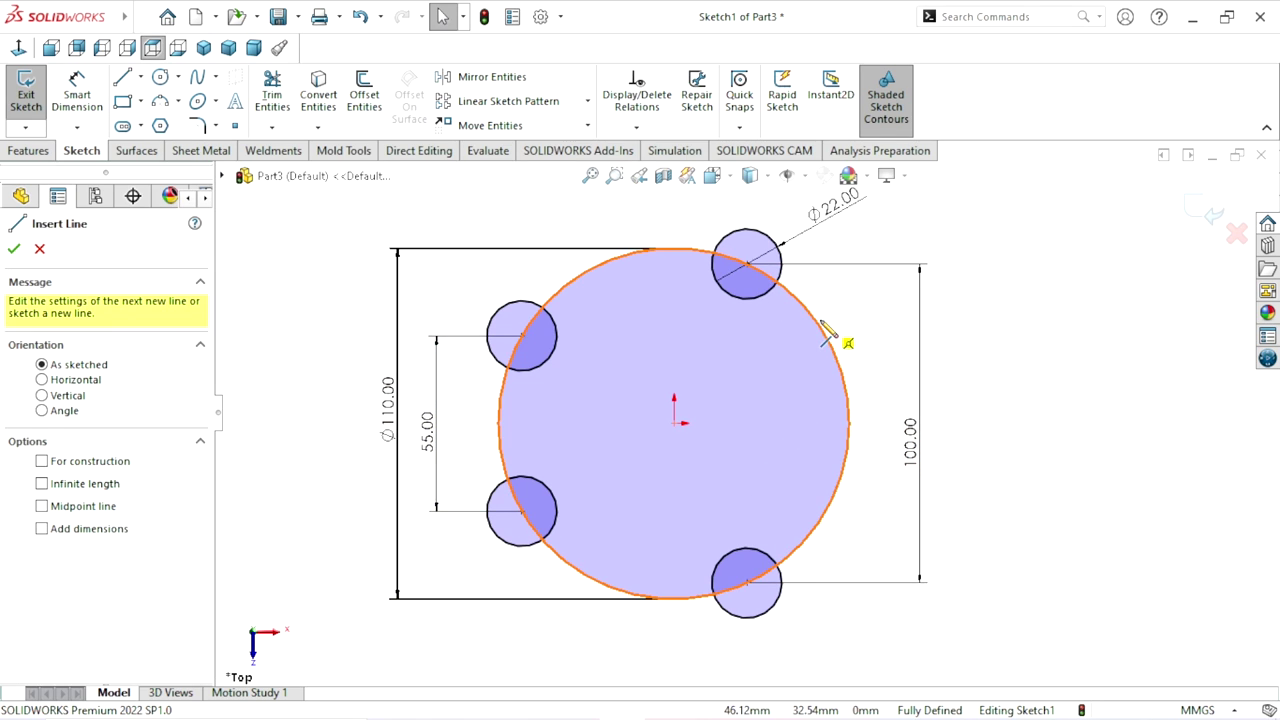
{"action": "left_click", "coordinate": [815, 524]}
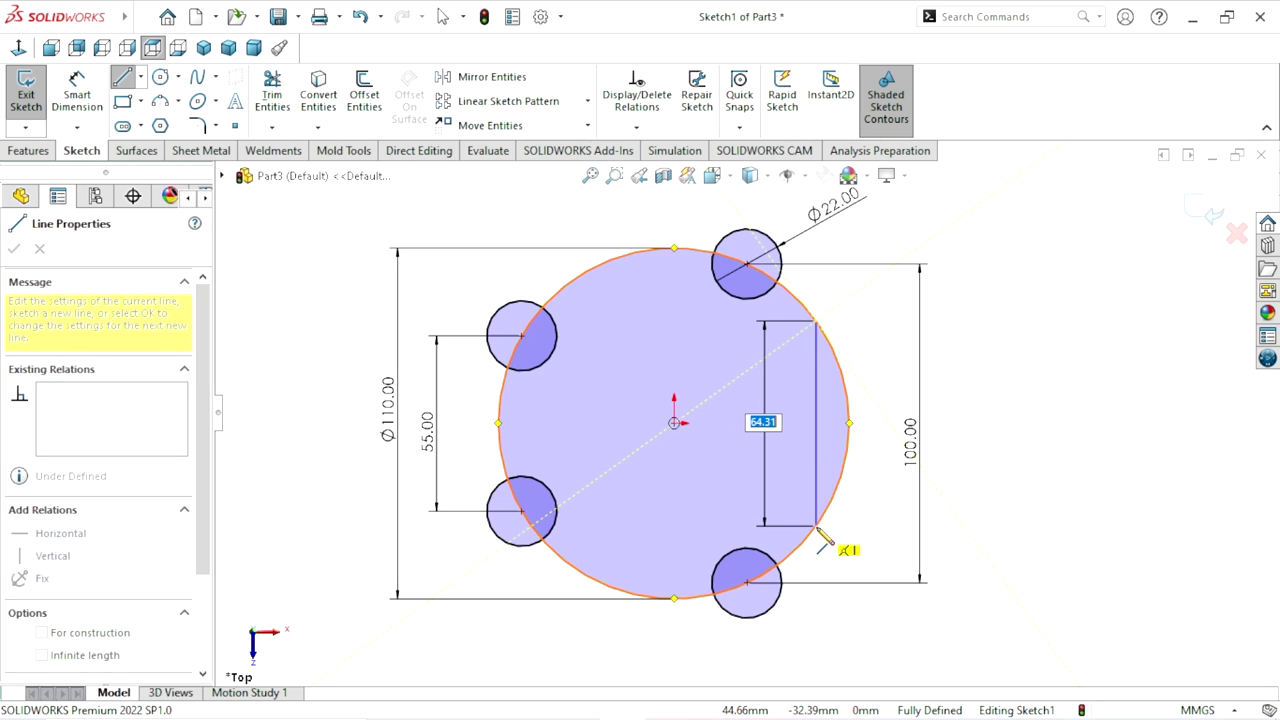
{"action": "right_click", "coordinate": [888, 484]}
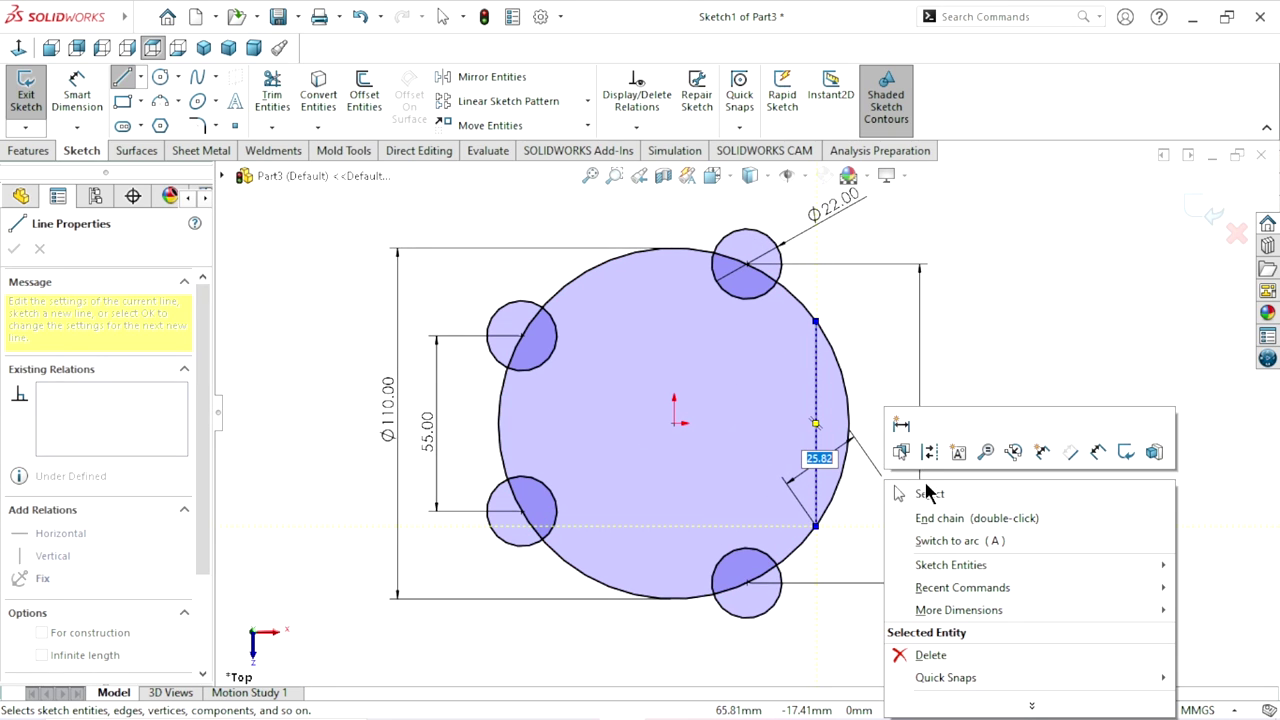
{"action": "left_click", "coordinate": [930, 503]}
- Dimension the vertical flat edge's length to 60 mm
{"action": "key", "text": "s"}
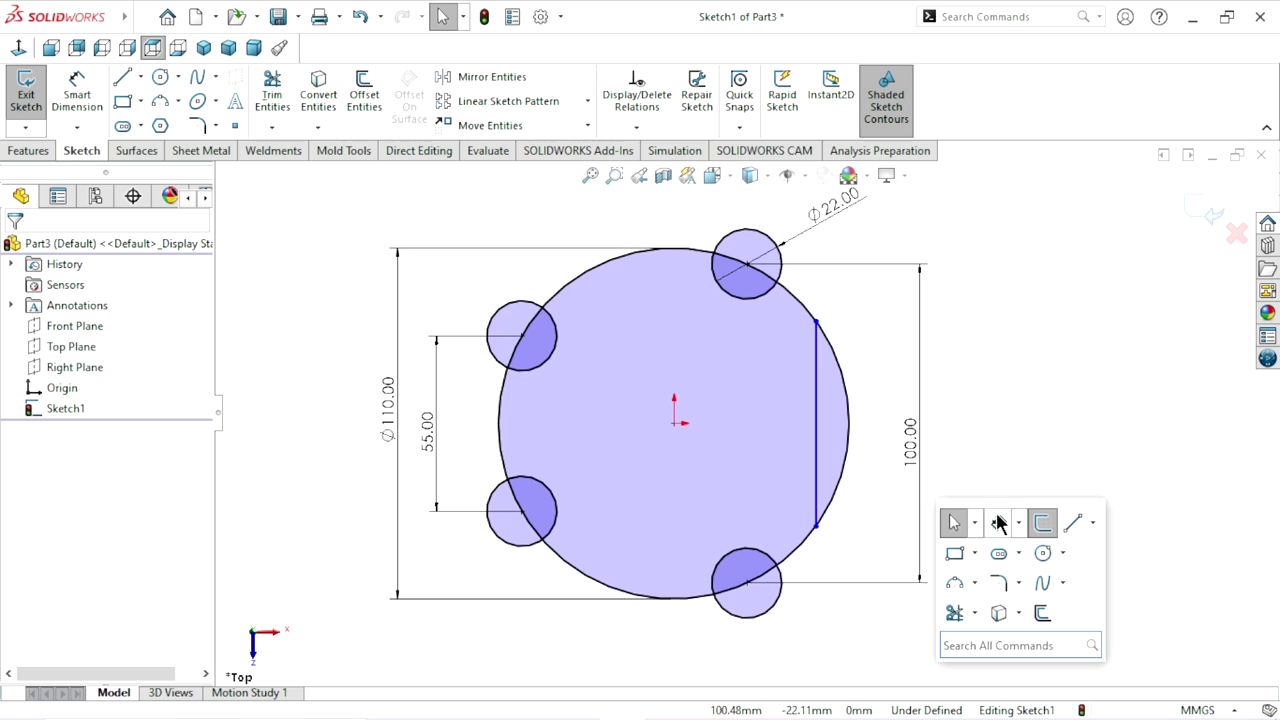
{"action": "left_click", "coordinate": [998, 523]}
{"action": "left_click", "coordinate": [818, 437]}
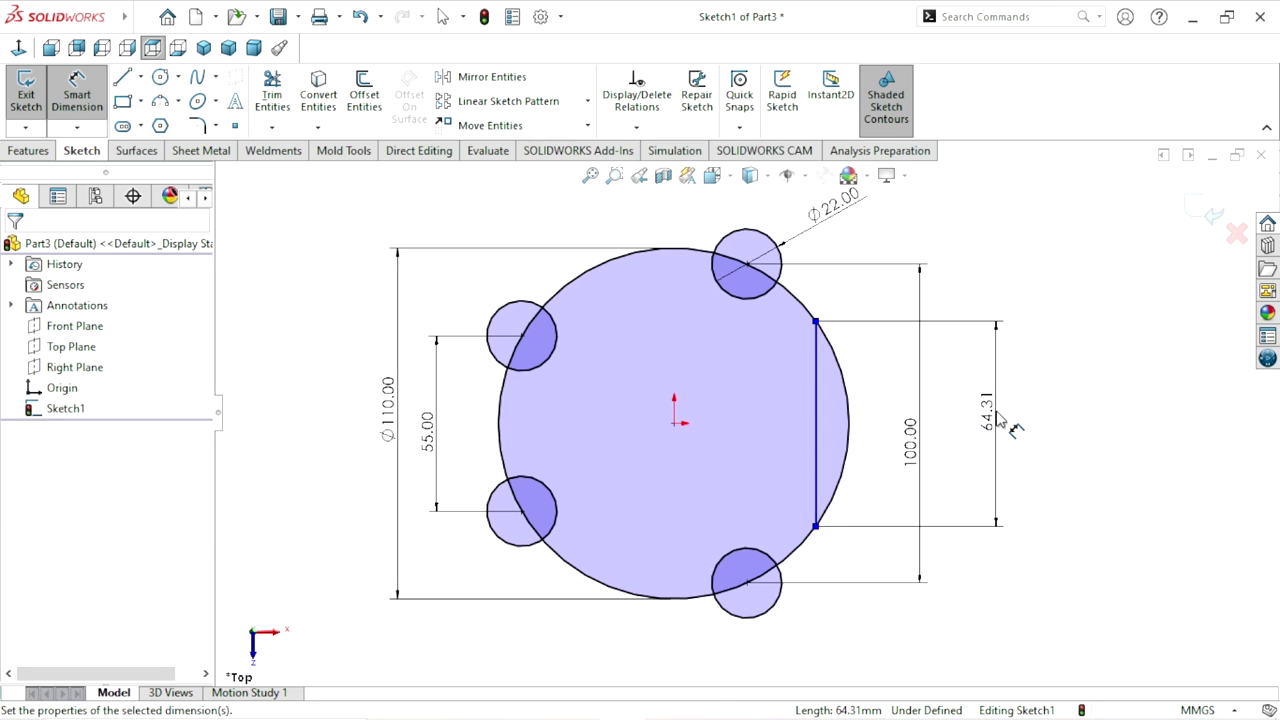
{"action": "left_click", "coordinate": [997, 418]}
{"action": "type", "text": "60"}
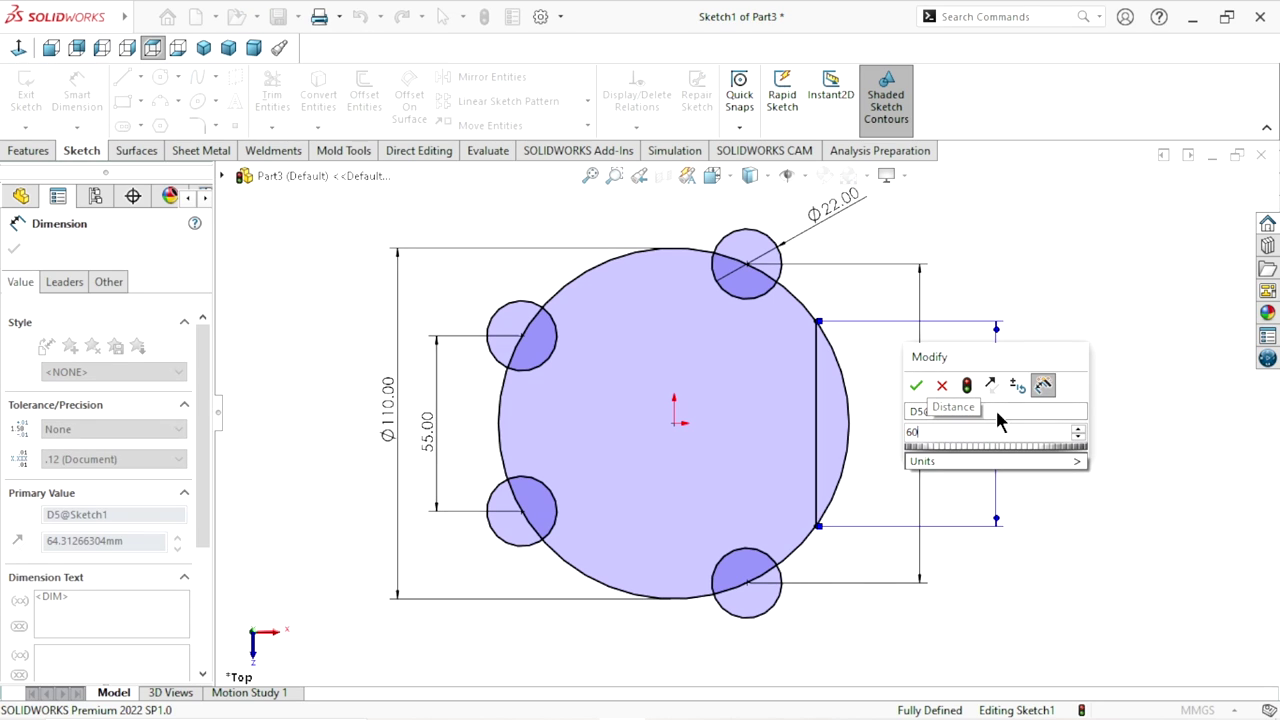
{"action": "left_click", "coordinate": [916, 386]}
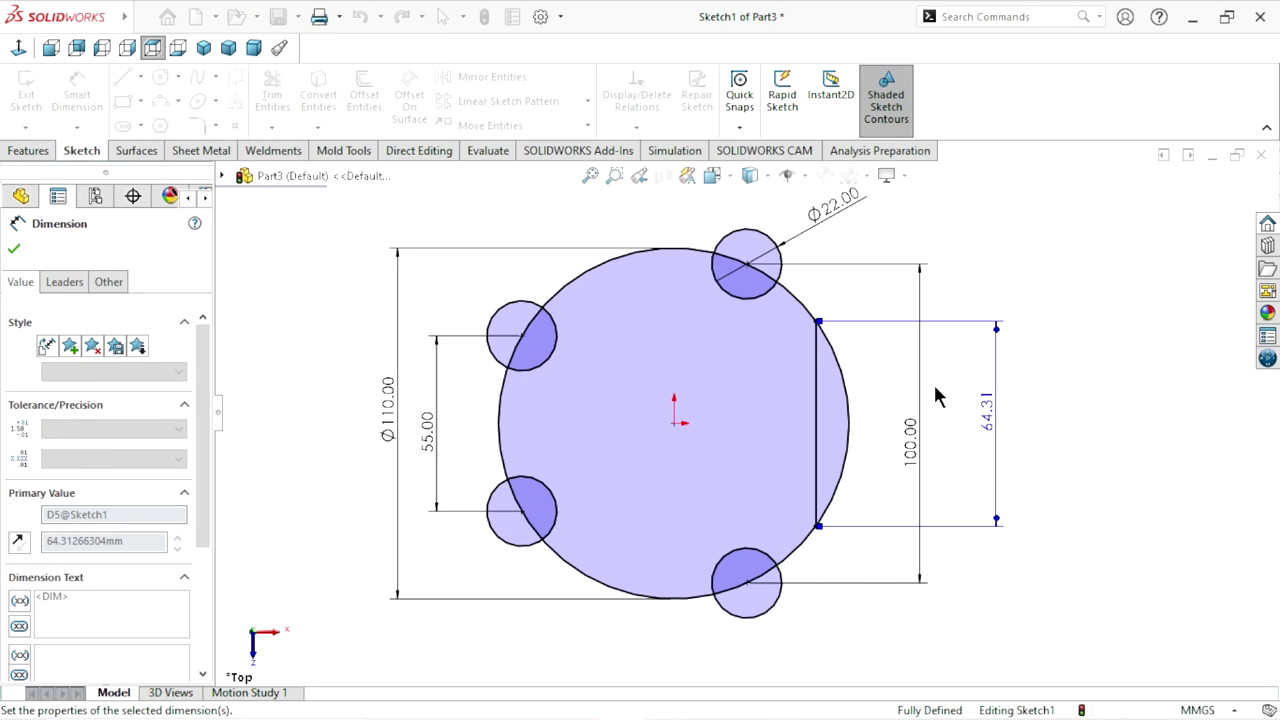
{"action": "scroll", "coordinate": [791, 447], "scroll_direction": "down", "scroll_amount": 1}
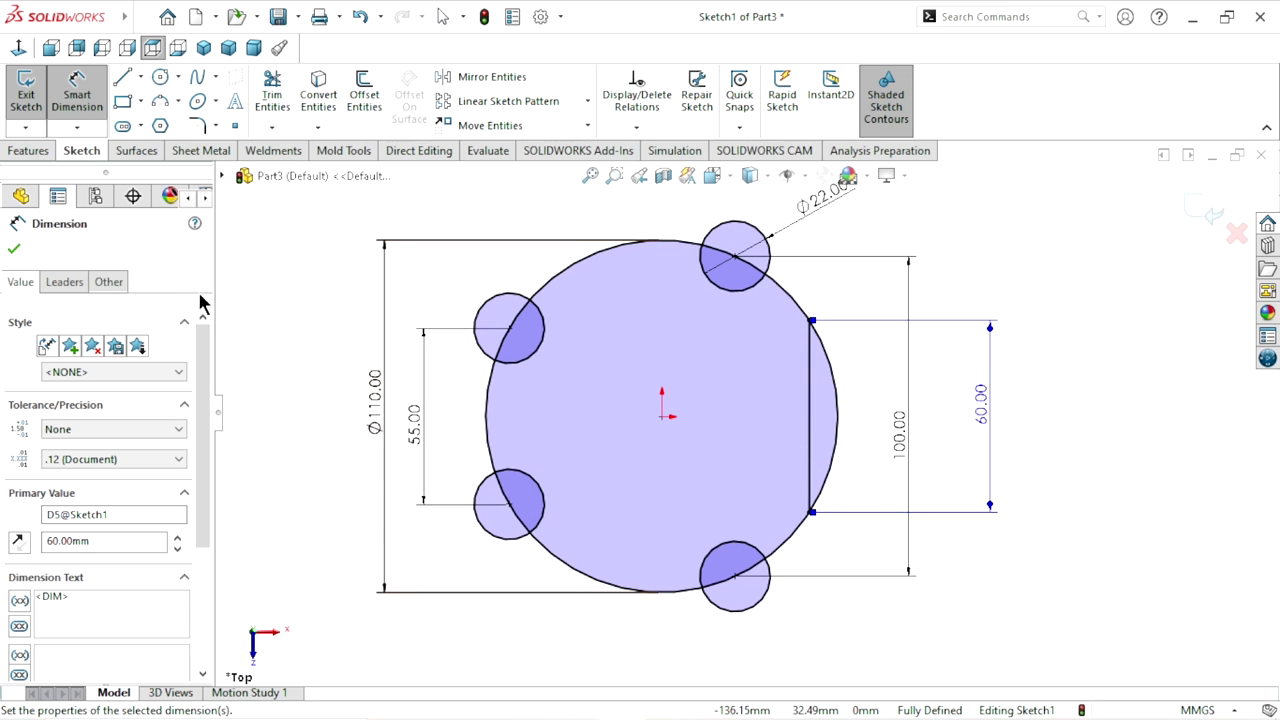
{"action": "left_click", "coordinate": [14, 249]}
{"action": "key", "text": "s"}
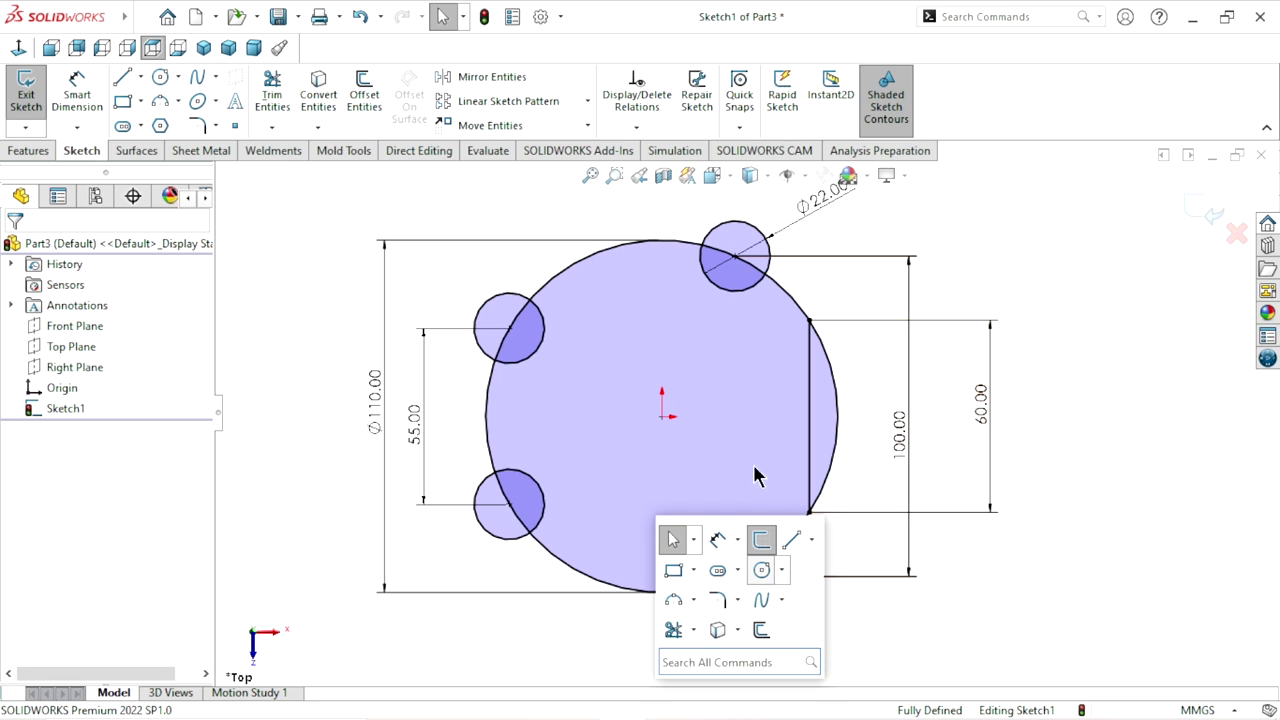
- Draw a small hole circle at the centre of each of the four lugs
{"action": "left_click", "coordinate": [763, 571]}
{"action": "left_click", "coordinate": [735, 258]}
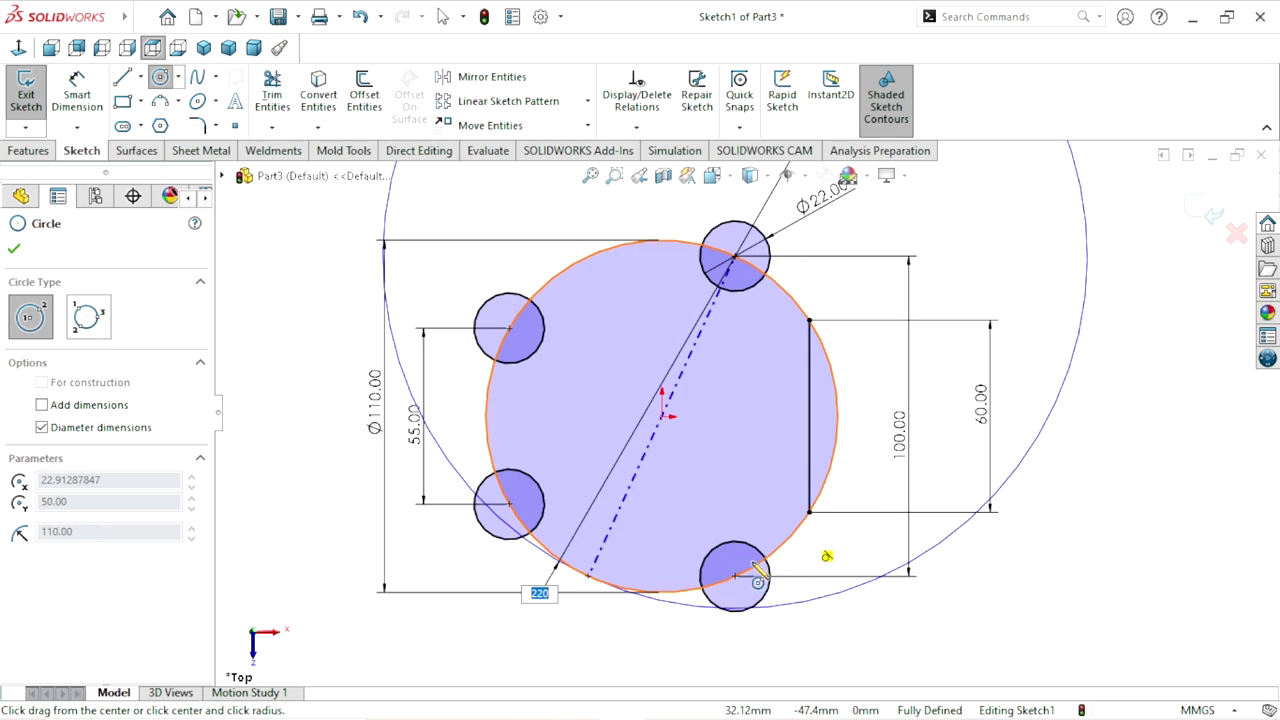
{"action": "left_click", "coordinate": [742, 280]}
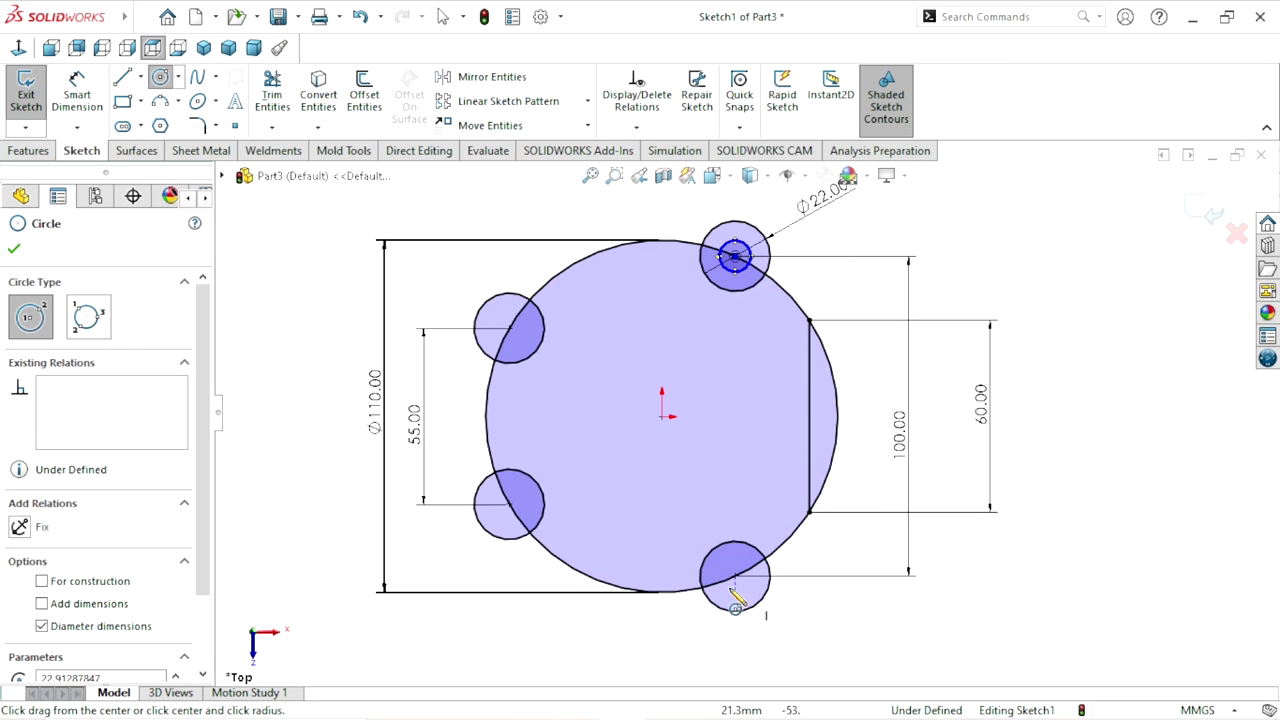
{"action": "left_click", "coordinate": [735, 577]}
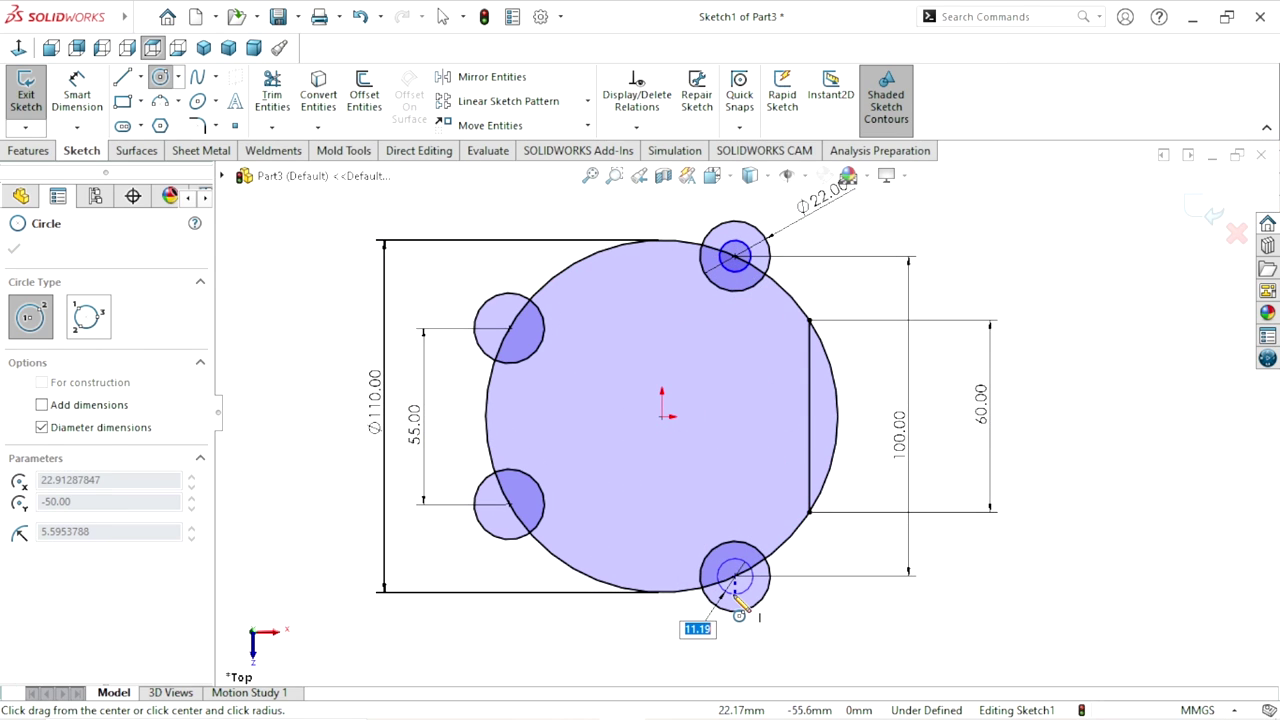
{"action": "left_click", "coordinate": [720, 594]}
{"action": "left_click", "coordinate": [509, 504]}
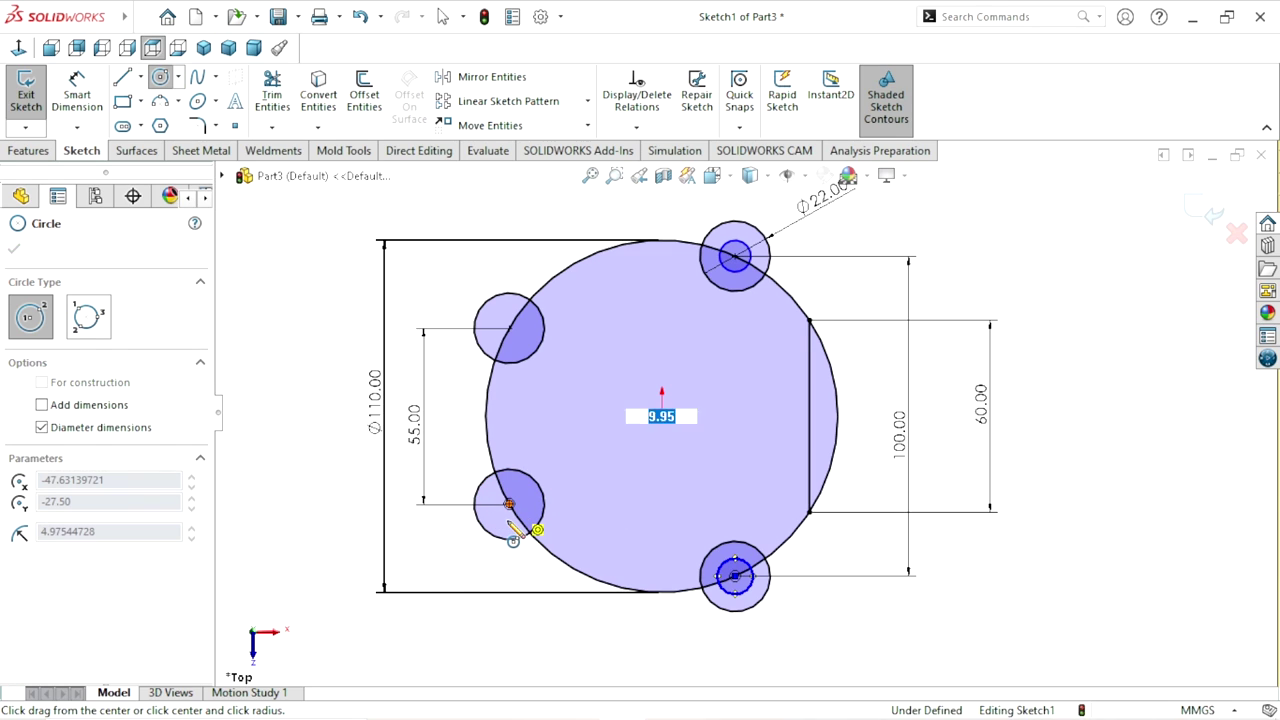
{"action": "left_click", "coordinate": [519, 515]}
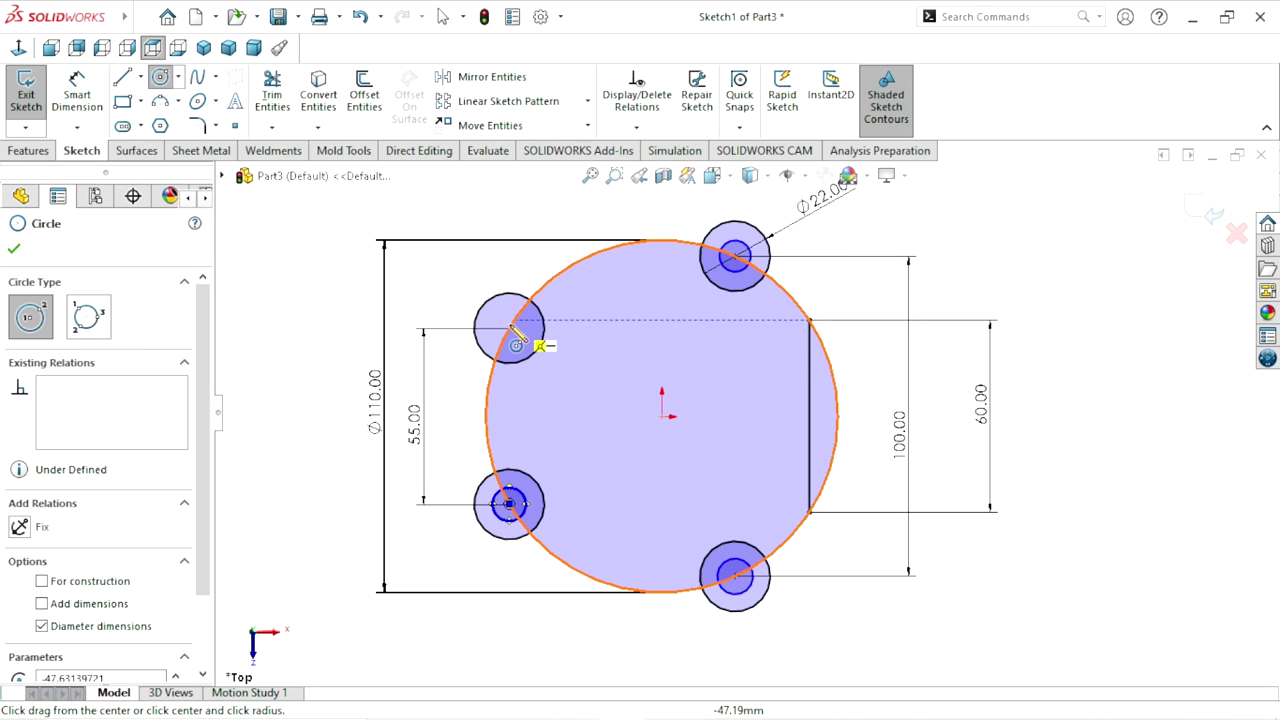
{"action": "left_click", "coordinate": [509, 328]}
{"action": "left_click", "coordinate": [521, 346]}
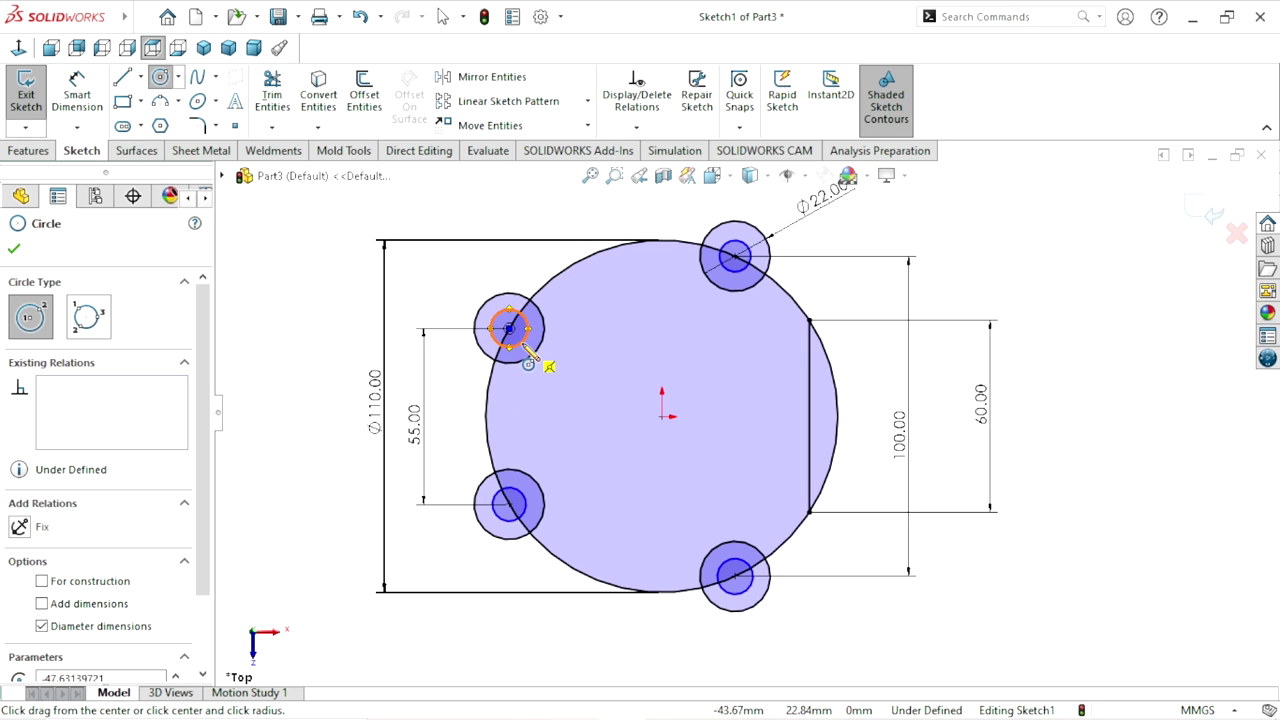
{"action": "left_click", "coordinate": [14, 250]}
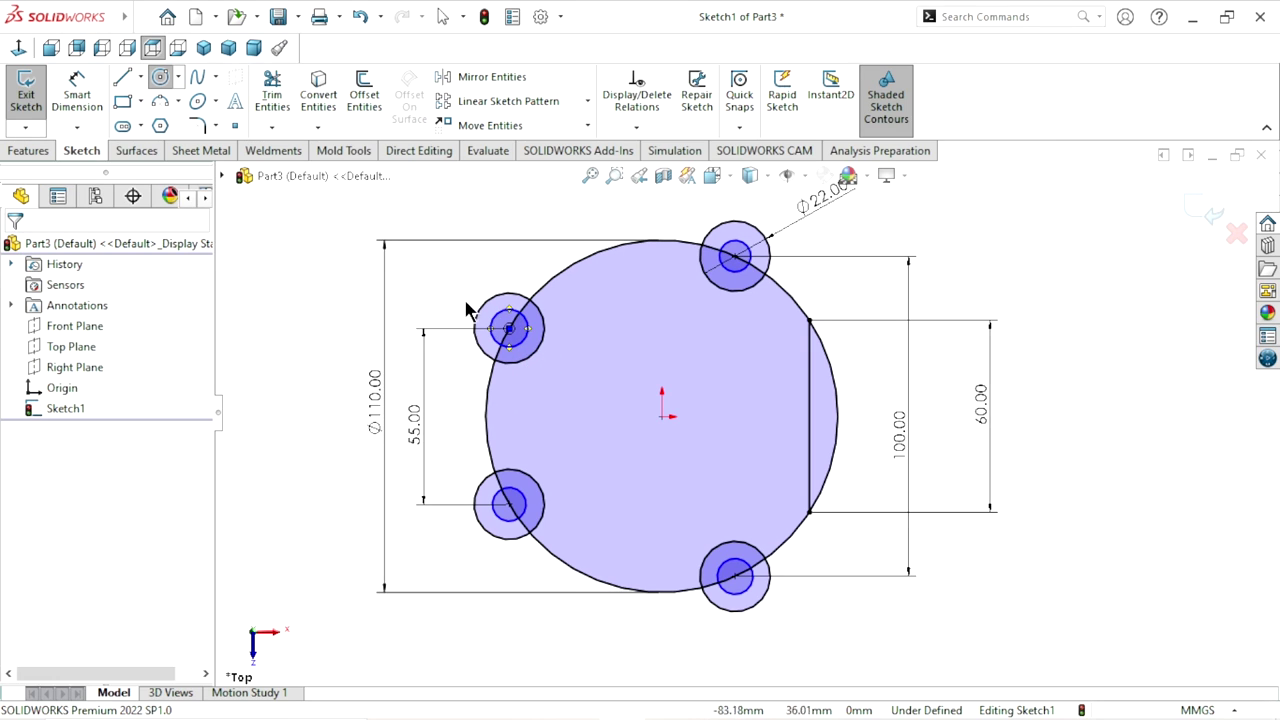
- Select the hole circles and make them equal in size
{"action": "left_click", "coordinate": [547, 337]}
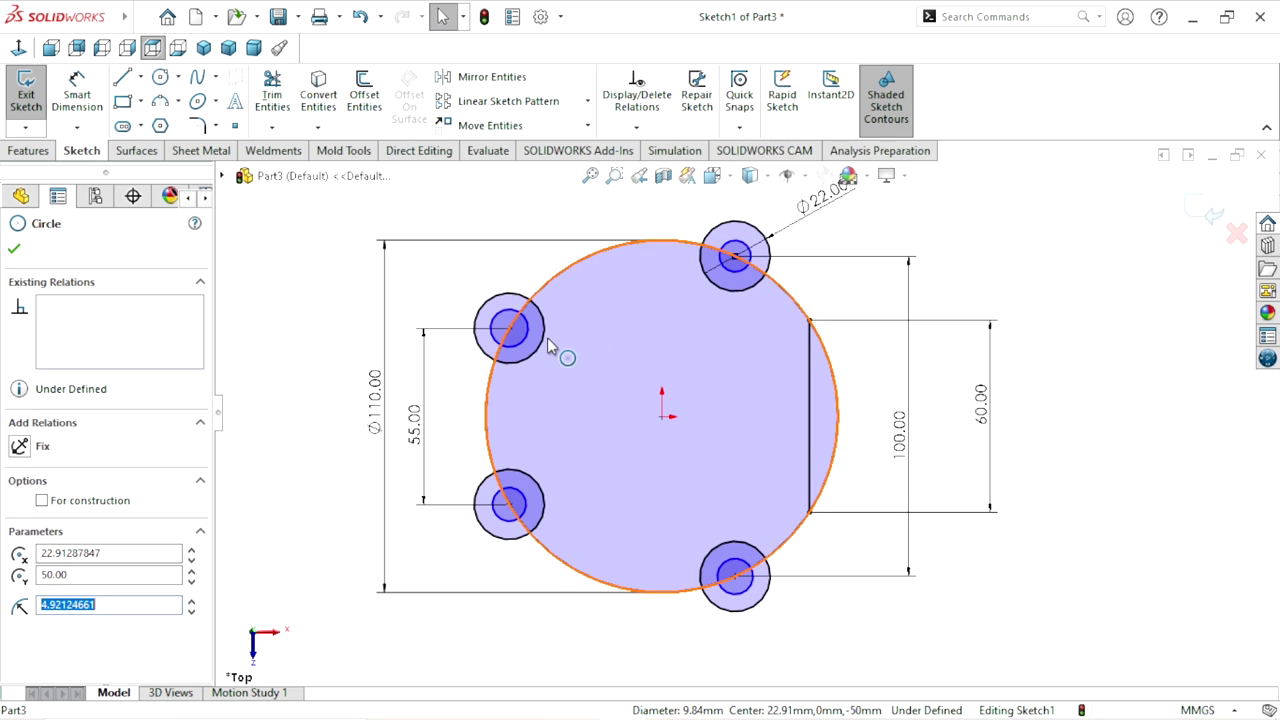
{"action": "left_click", "coordinate": [522, 500], "text": "ctrl"}
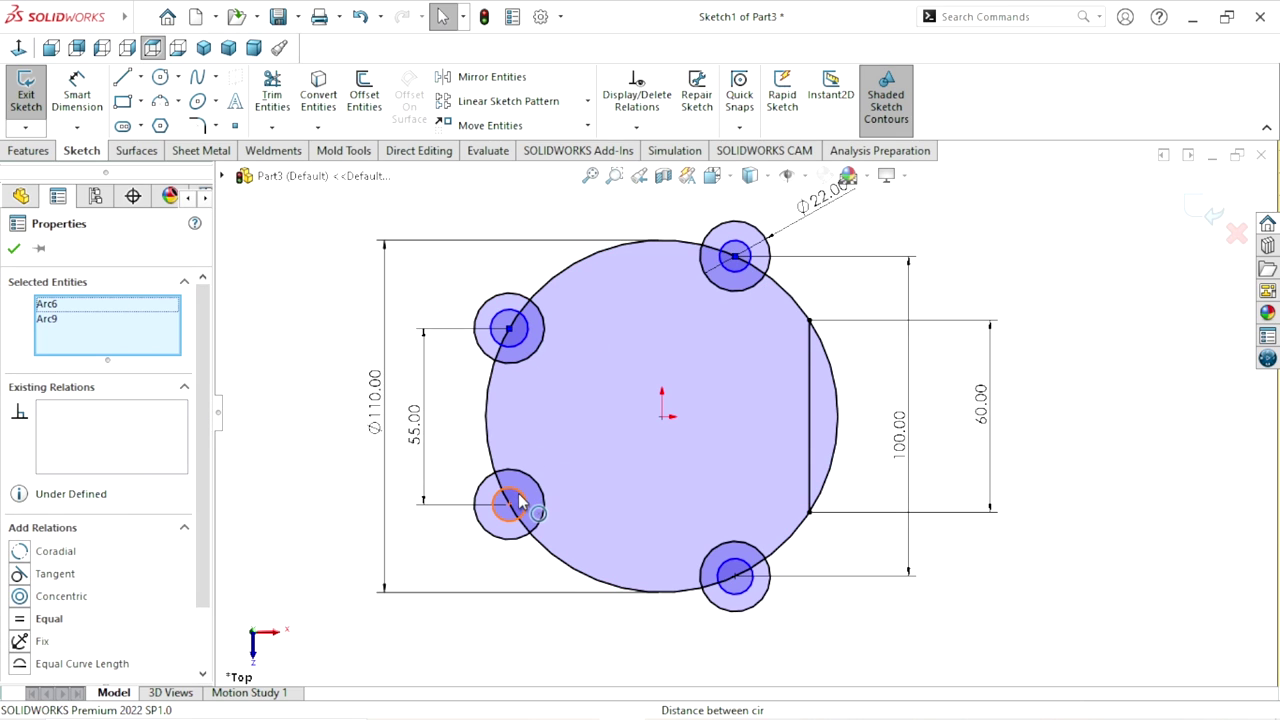
{"action": "left_click", "coordinate": [522, 500], "text": "ctrl"}
{"action": "left_click", "coordinate": [740, 560], "text": "ctrl"}
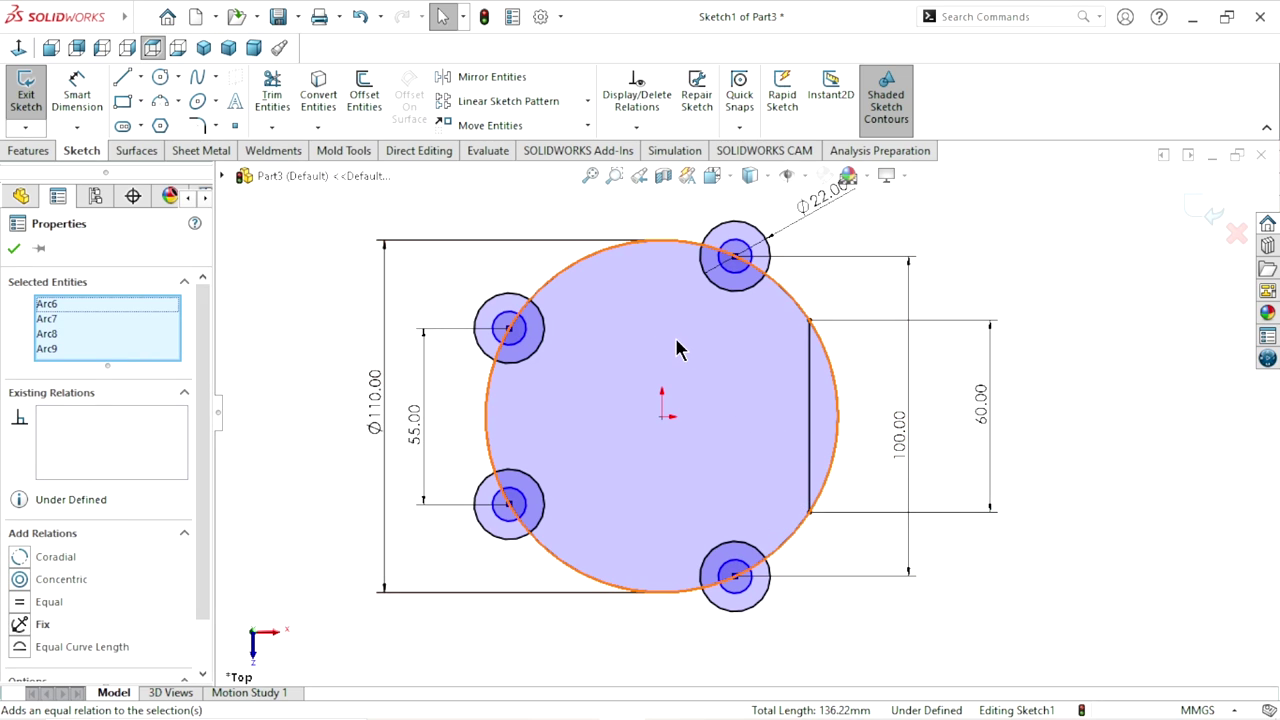
{"action": "key", "text": "s"}
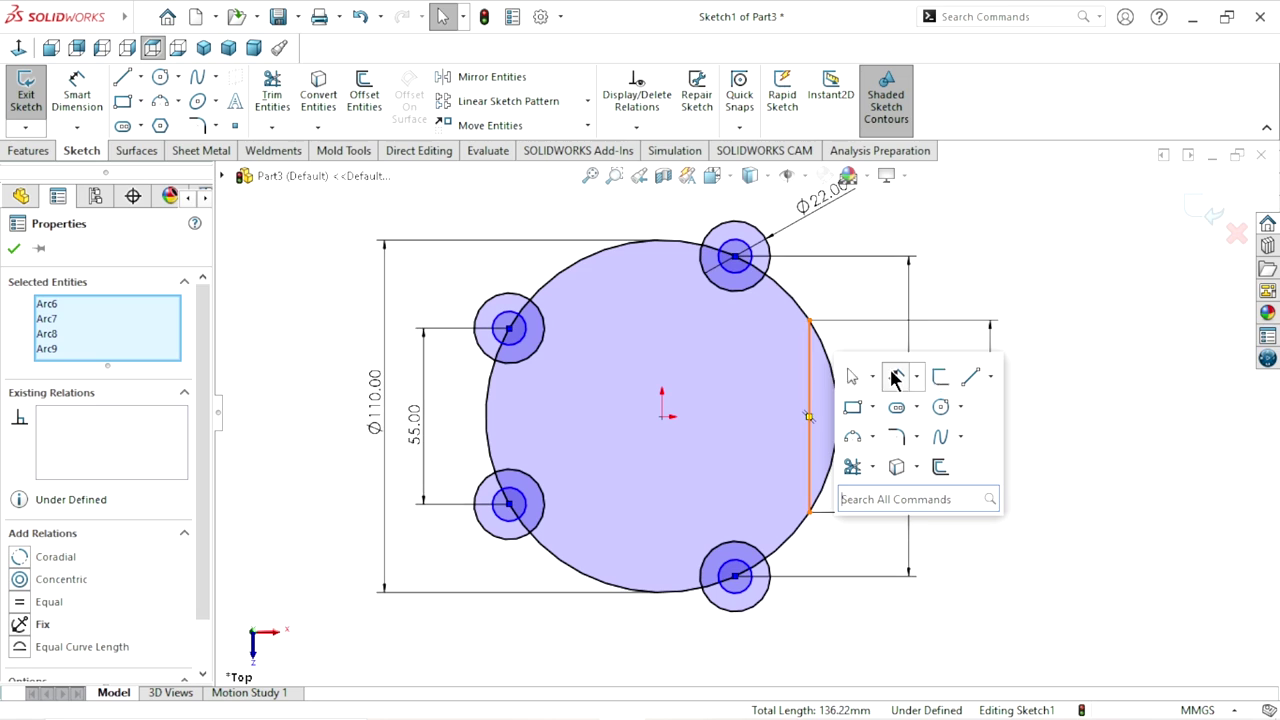
{"action": "left_click", "coordinate": [893, 370]}
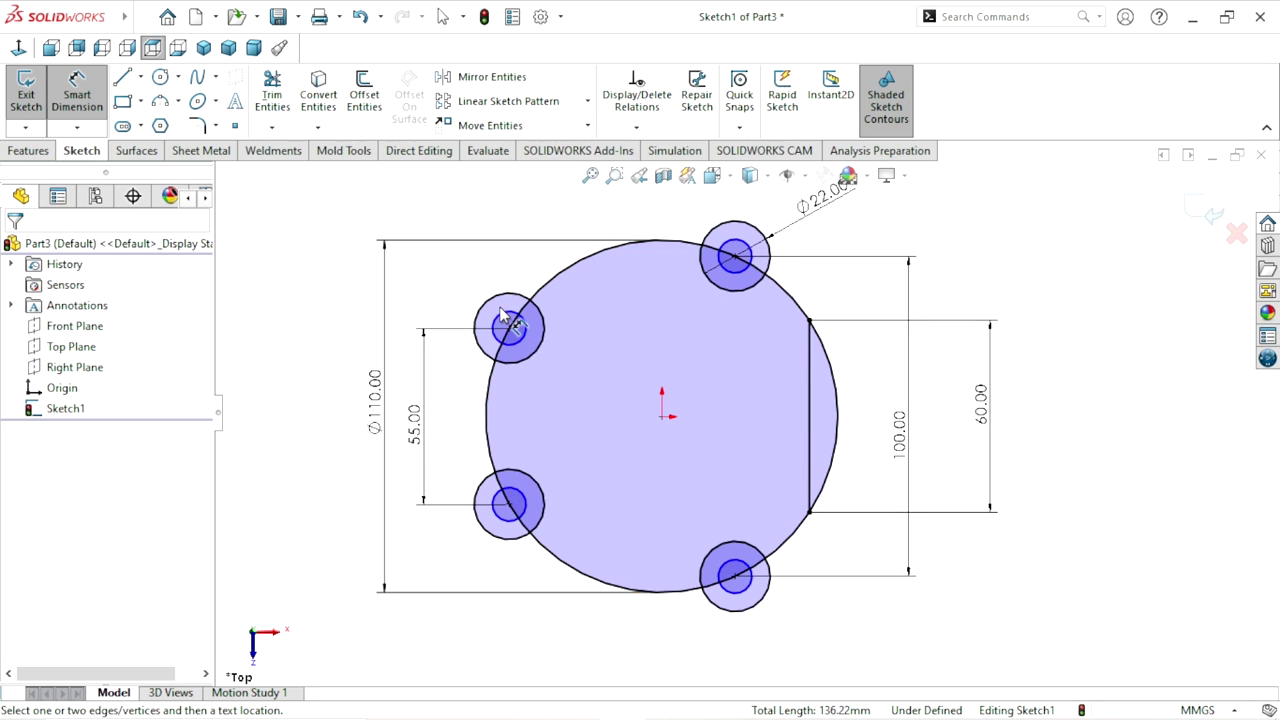
- Dimension the upper-left hole circle to an 11 mm diameter
{"action": "left_click", "coordinate": [510, 325]}
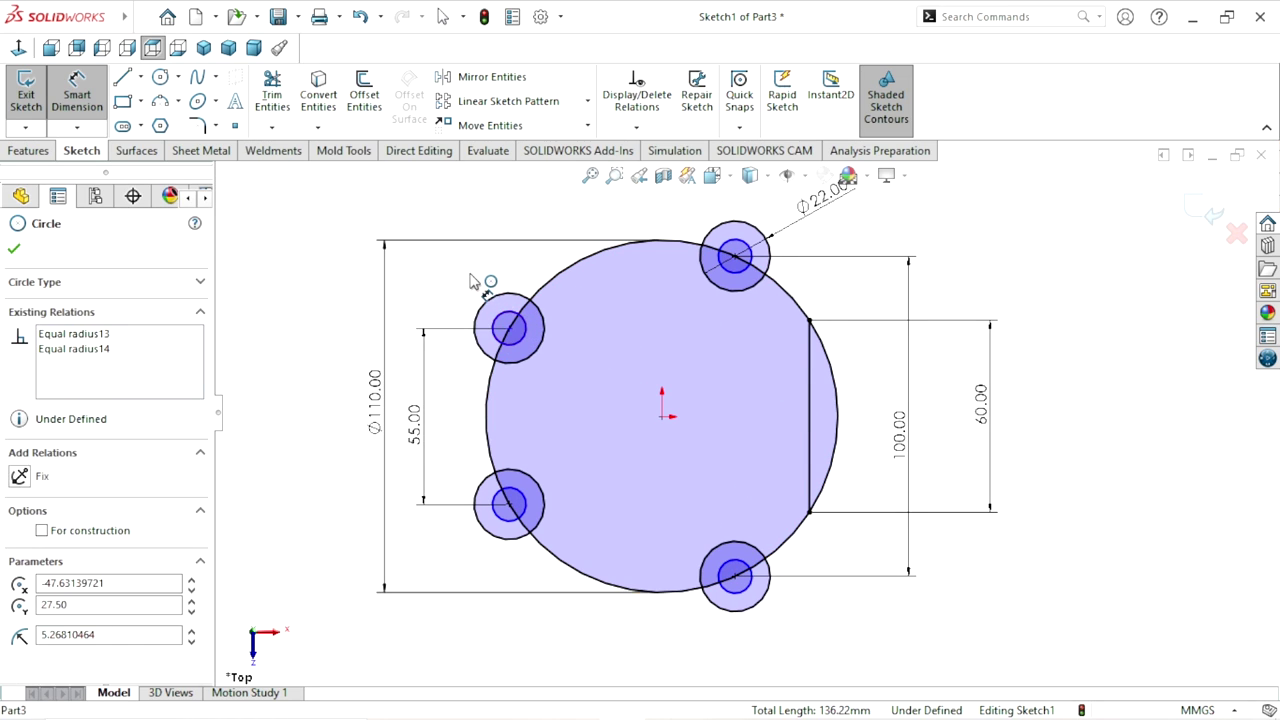
{"action": "left_click", "coordinate": [458, 281]}
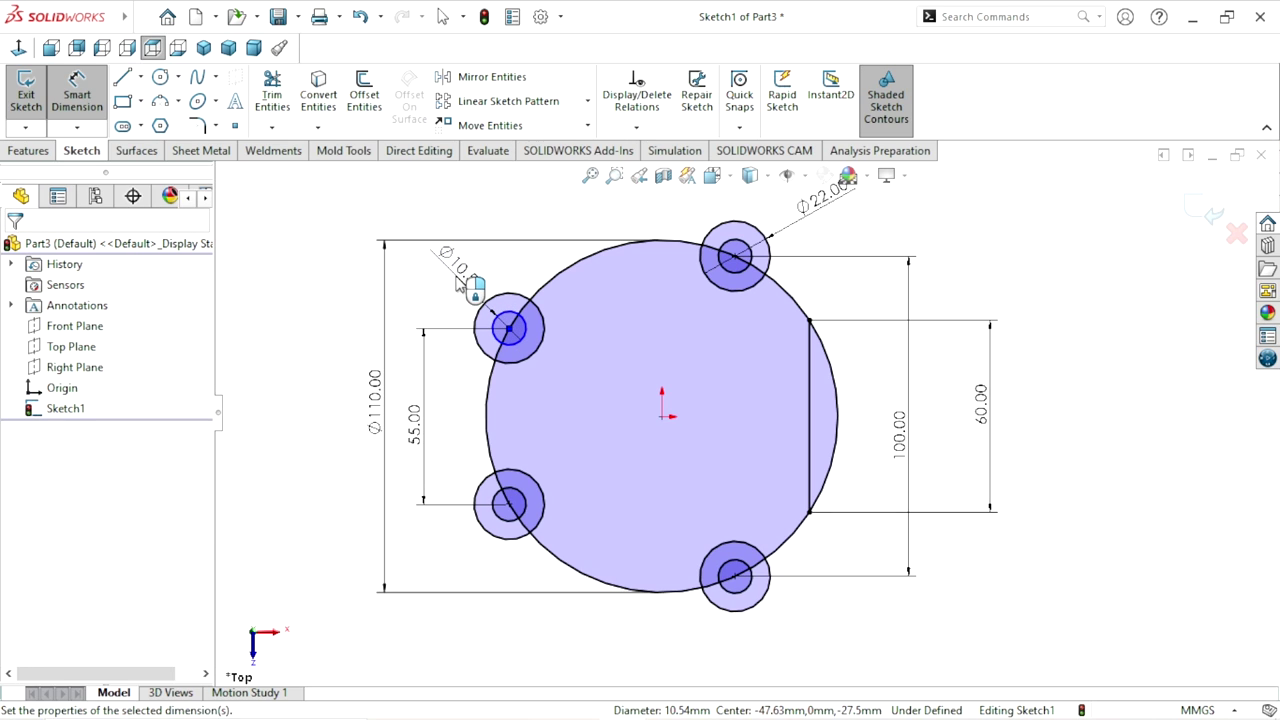
{"action": "type", "text": "11"}
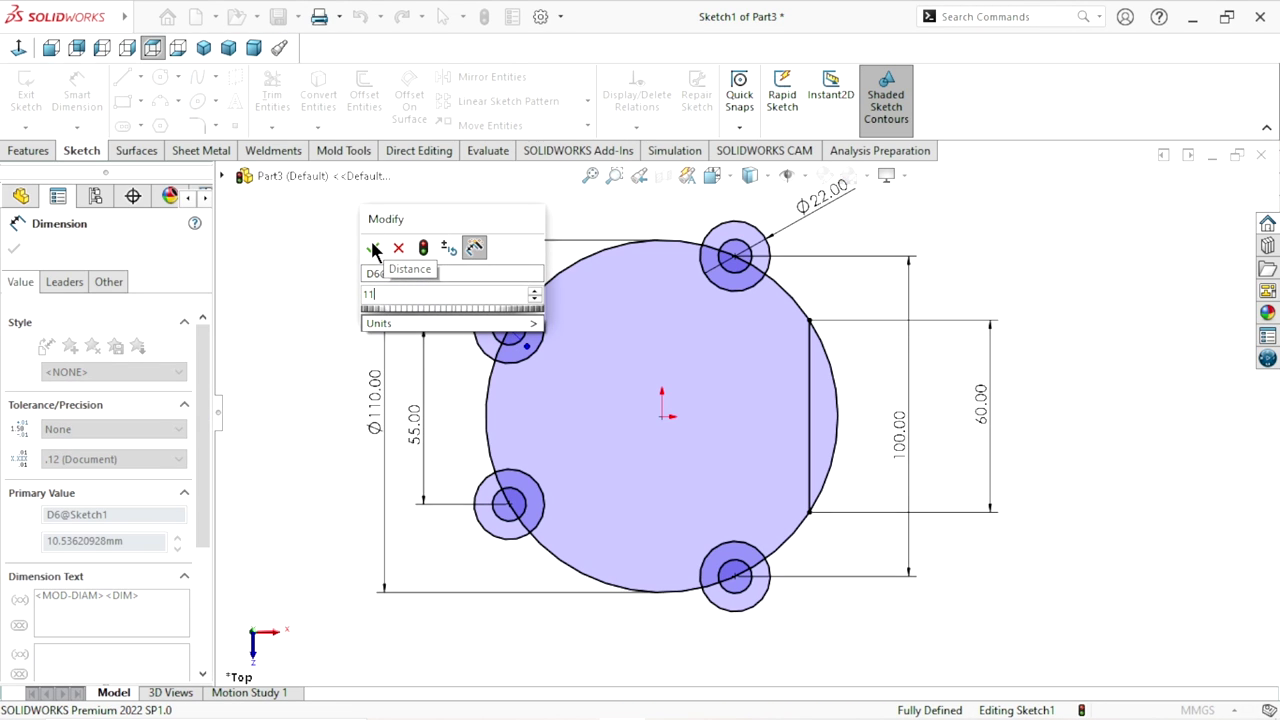
{"action": "left_click", "coordinate": [372, 247]}
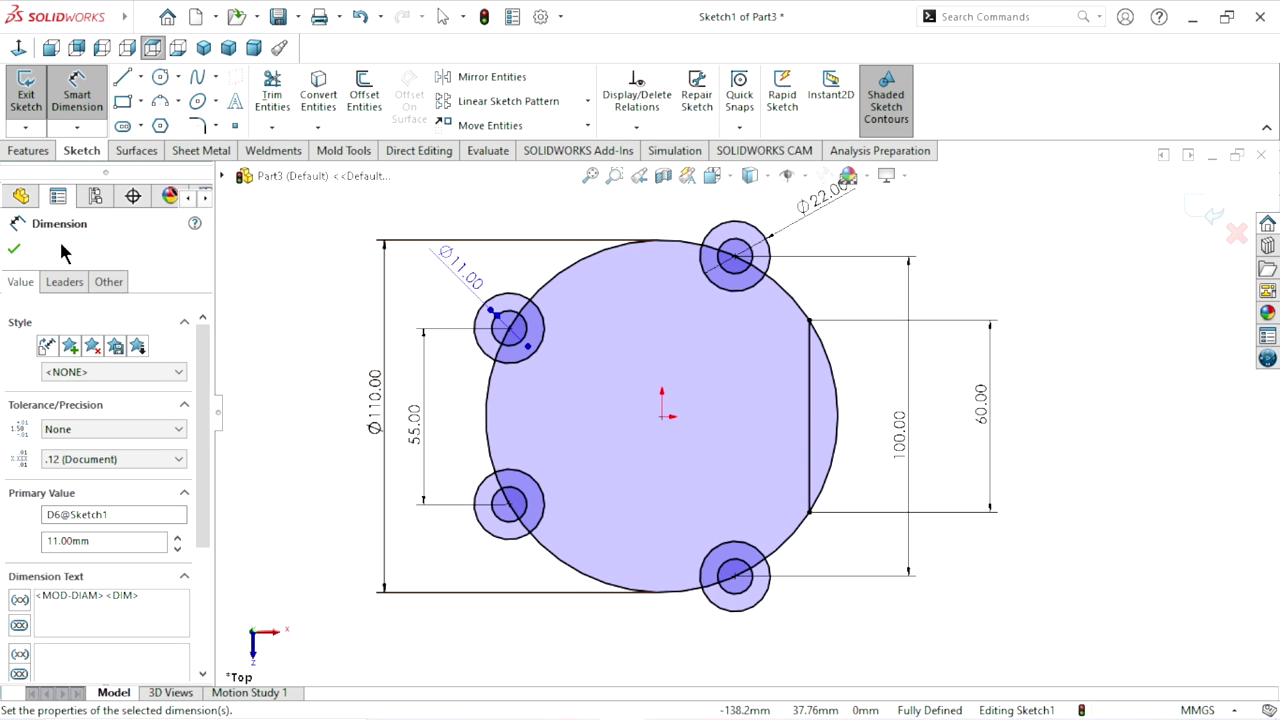
{"action": "left_click", "coordinate": [13, 248]}
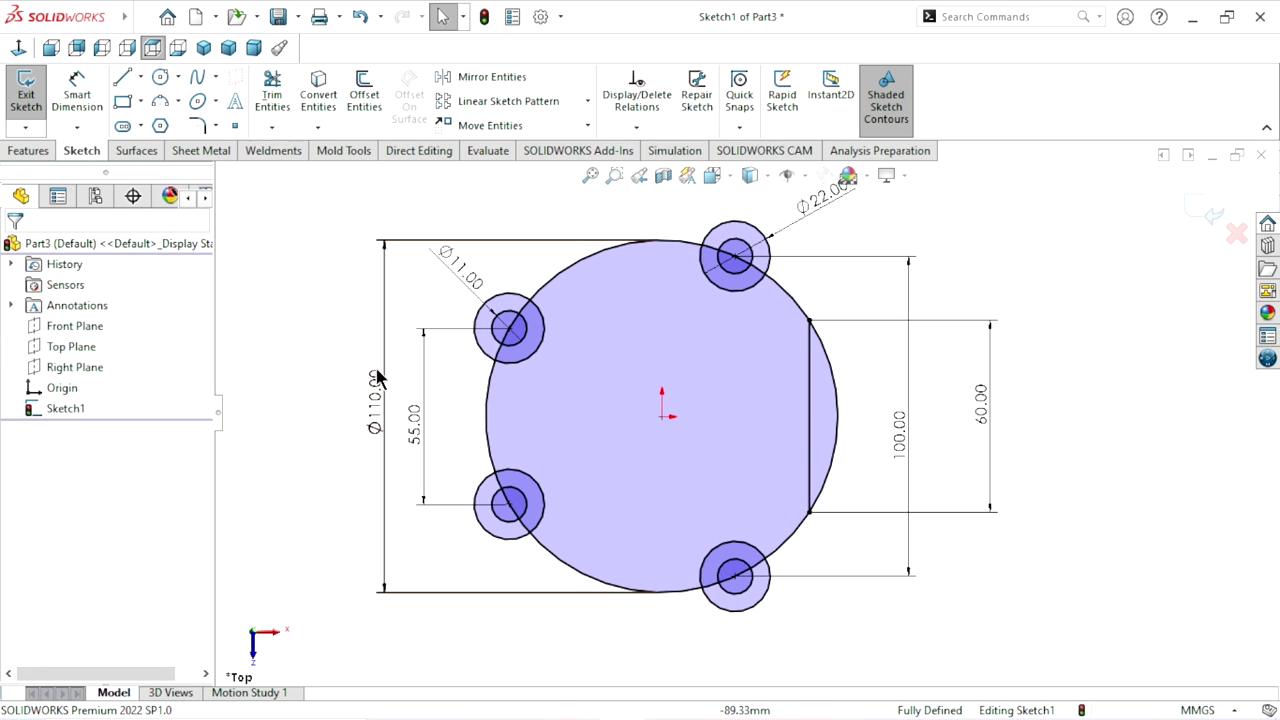
- Power-trim the main circle's arc and stray segments around the upper-left lug and hole
{"action": "key", "text": "s"}
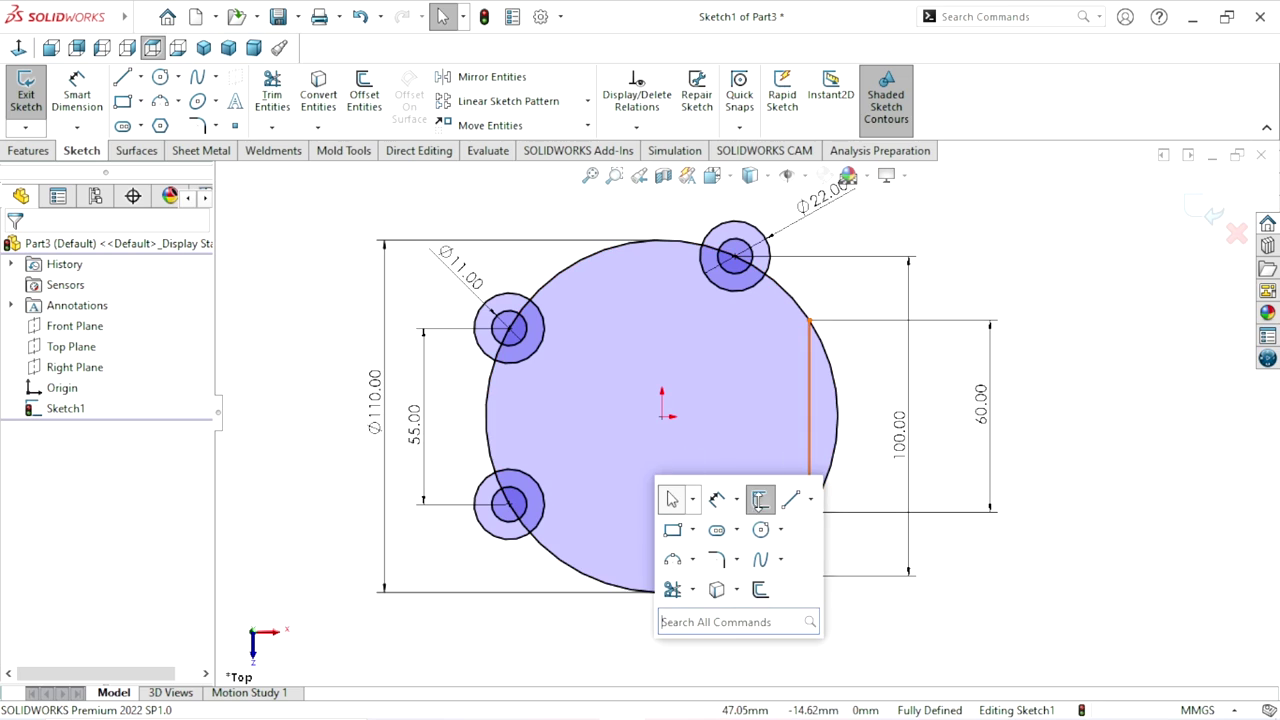
{"action": "left_click", "coordinate": [672, 589]}
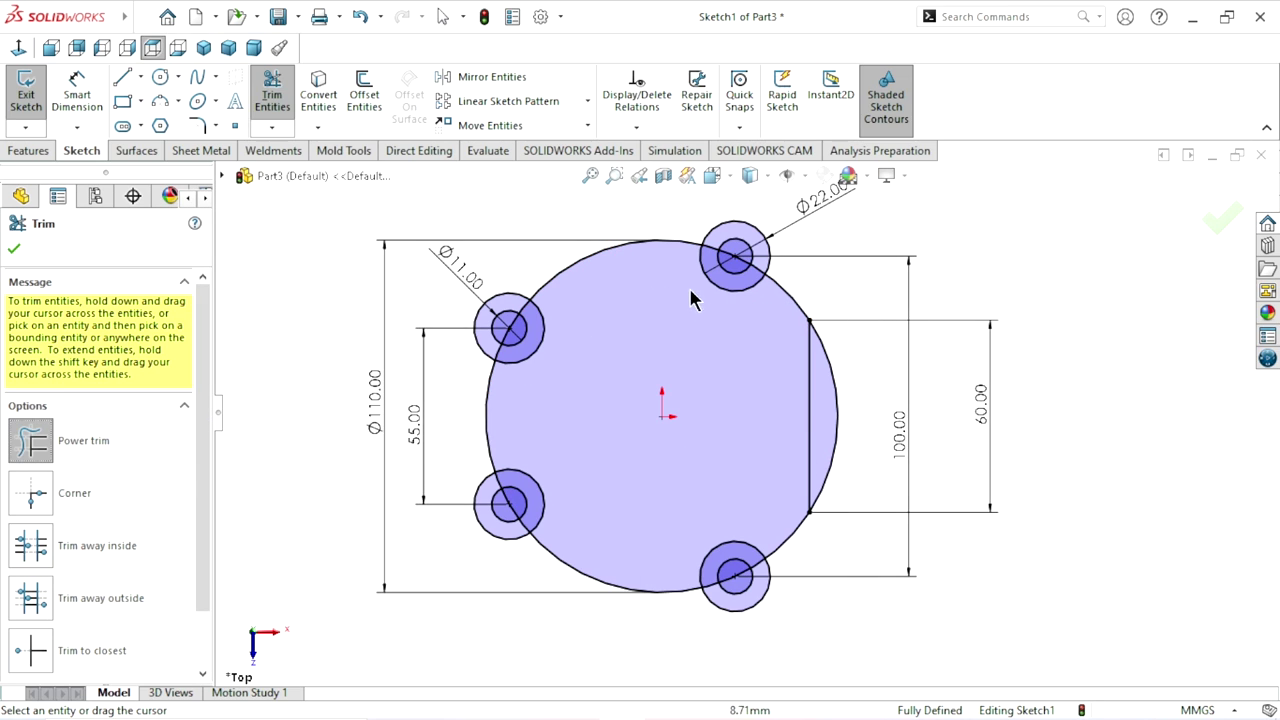
{"action": "left_click_drag", "start_coordinate": [573, 319], "coordinate": [540, 333]}
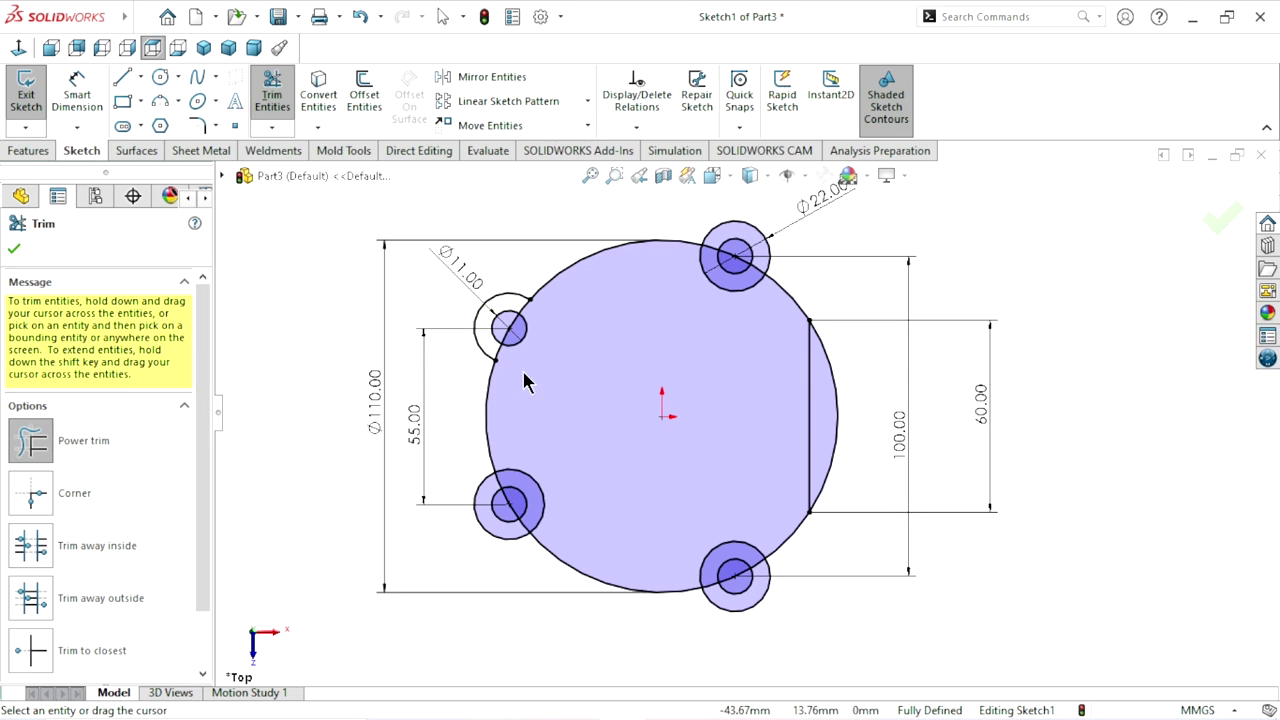
{"action": "scroll", "coordinate": [538, 370], "scroll_direction": "down", "scroll_amount": 3}
{"action": "left_click_drag", "start_coordinate": [608, 331], "coordinate": [556, 280]}
{"action": "scroll", "coordinate": [563, 343], "scroll_direction": "down", "scroll_amount": 1}
{"action": "scroll", "coordinate": [566, 349], "scroll_direction": "down", "scroll_amount": 2}
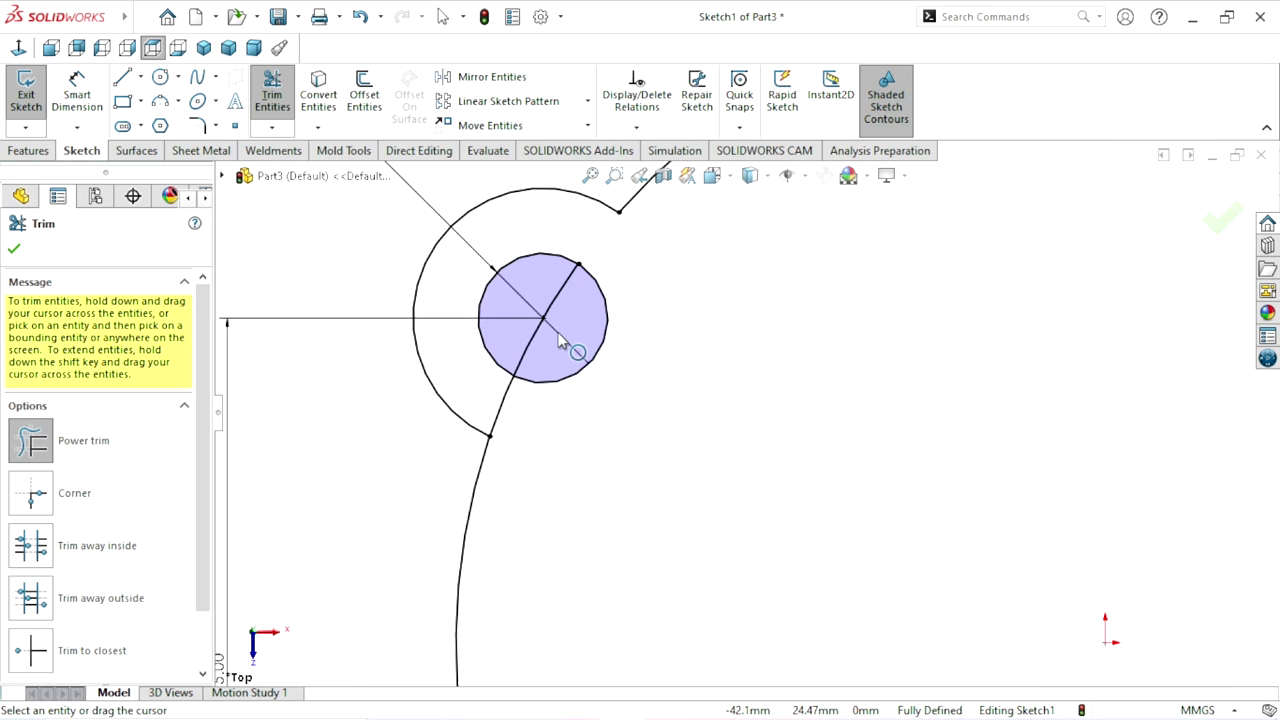
{"action": "scroll", "coordinate": [528, 396], "scroll_direction": "down", "scroll_amount": 1}
{"action": "scroll", "coordinate": [600, 405], "scroll_direction": "down", "scroll_amount": 1}
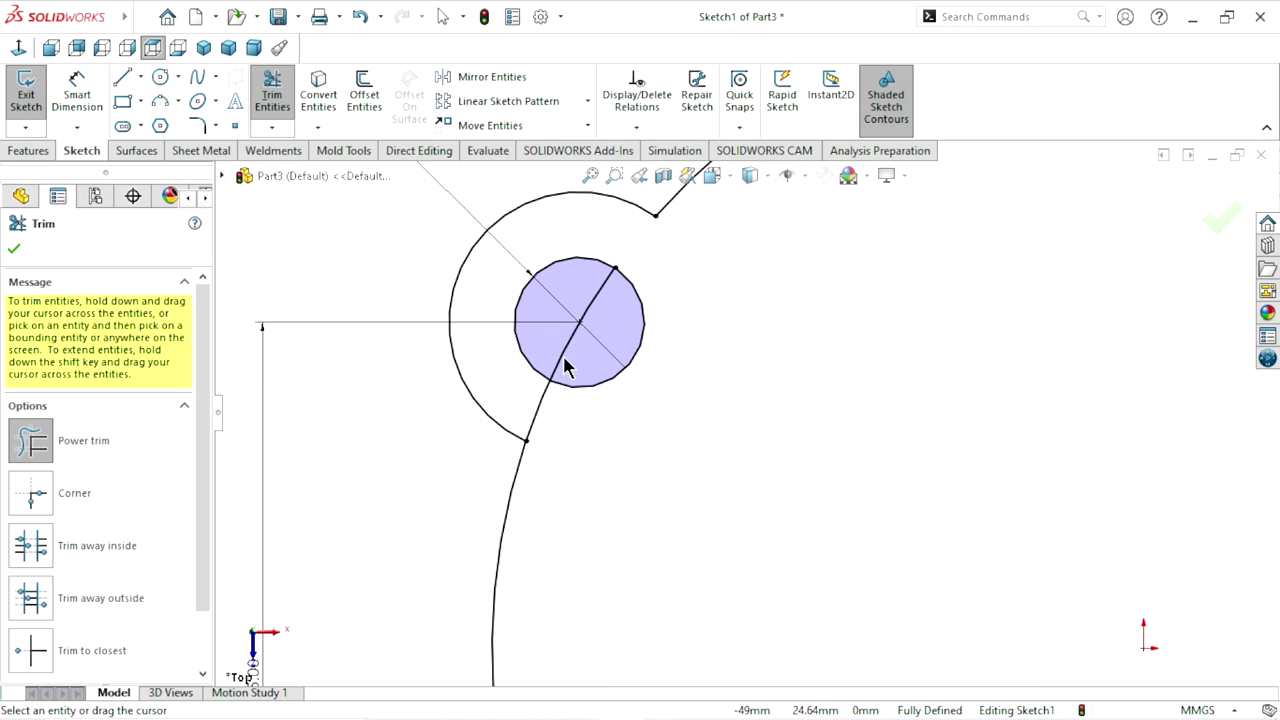
{"action": "left_click_drag", "start_coordinate": [566, 363], "coordinate": [557, 351]}
{"action": "left_click_drag", "start_coordinate": [574, 400], "coordinate": [531, 388]}
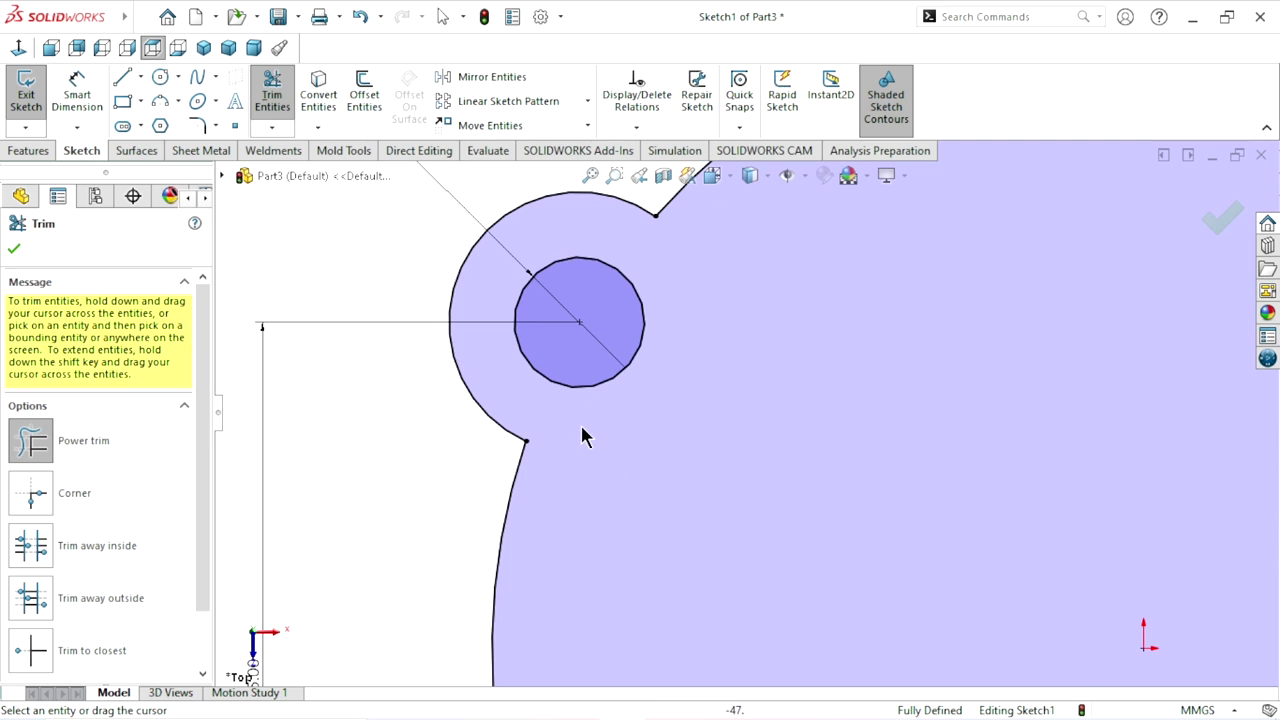
{"action": "scroll", "coordinate": [640, 430], "scroll_direction": "up", "scroll_amount": 3}
{"action": "scroll", "coordinate": [695, 426], "scroll_direction": "up", "scroll_amount": 3}
{"action": "scroll", "coordinate": [855, 378], "scroll_direction": "down", "scroll_amount": 2}
{"action": "scroll", "coordinate": [852, 375], "scroll_direction": "down", "scroll_amount": 3}
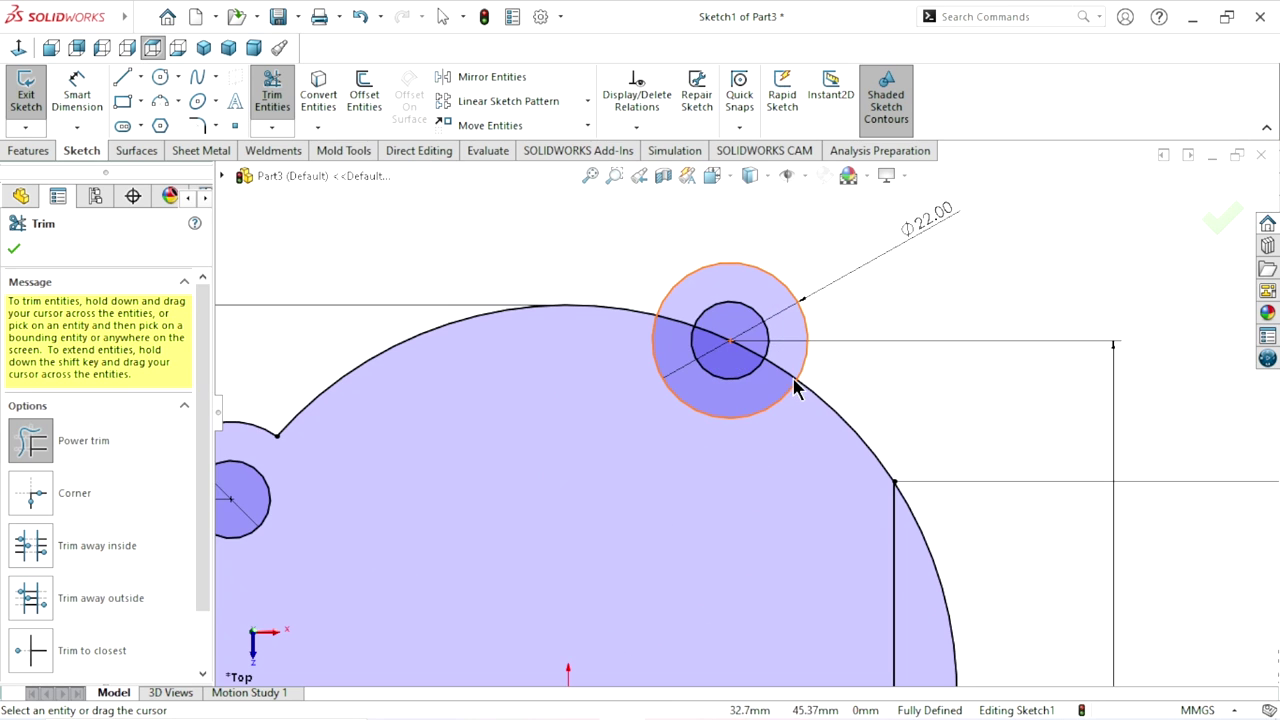
{"action": "scroll", "coordinate": [700, 378], "scroll_direction": "down", "scroll_amount": 1}
- Trim the remaining arcs at the upper-right lug, right flat edge and lower-right lug
{"action": "mouse_move", "coordinate": [558, 382]}
{"action": "left_mouse_down"}
{"action": "mouse_move", "coordinate": [618, 345]}
{"action": "mouse_move", "coordinate": [628, 306]}
{"action": "mouse_move", "coordinate": [690, 335]}
{"action": "left_mouse_up"}
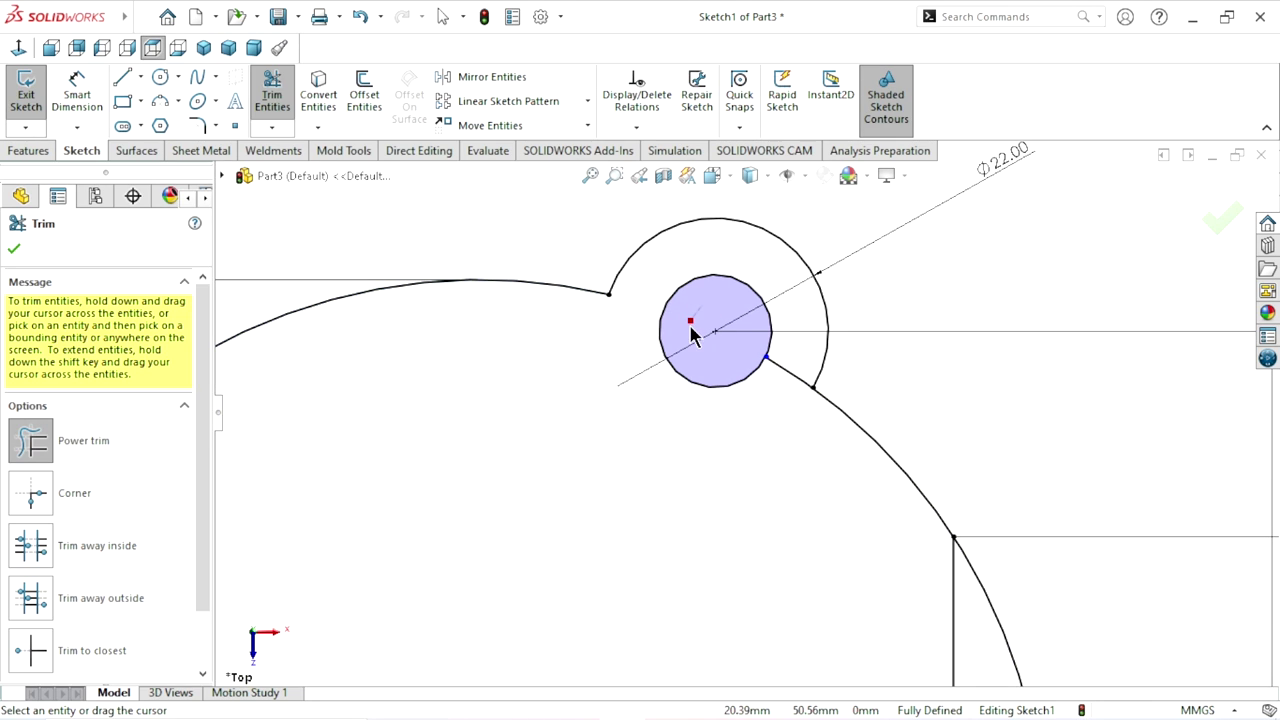
{"action": "left_click_drag", "start_coordinate": [787, 372], "coordinate": [737, 449]}
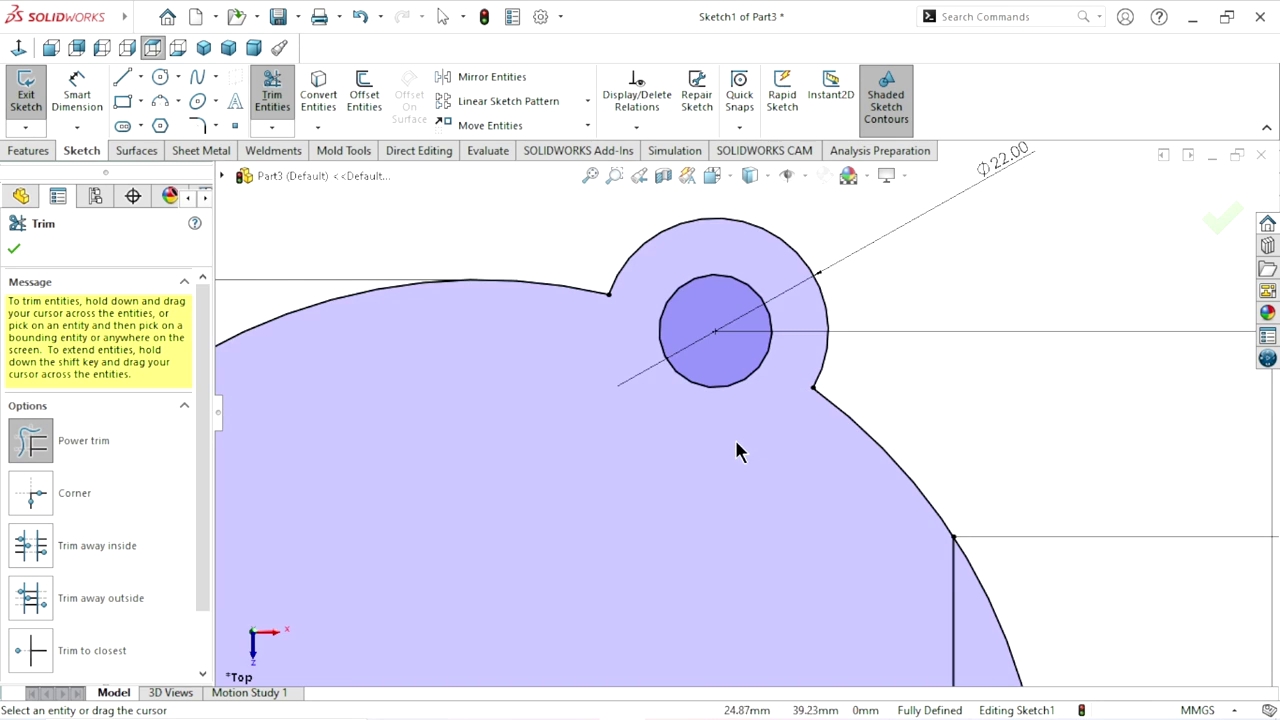
{"action": "key", "text": "f"}
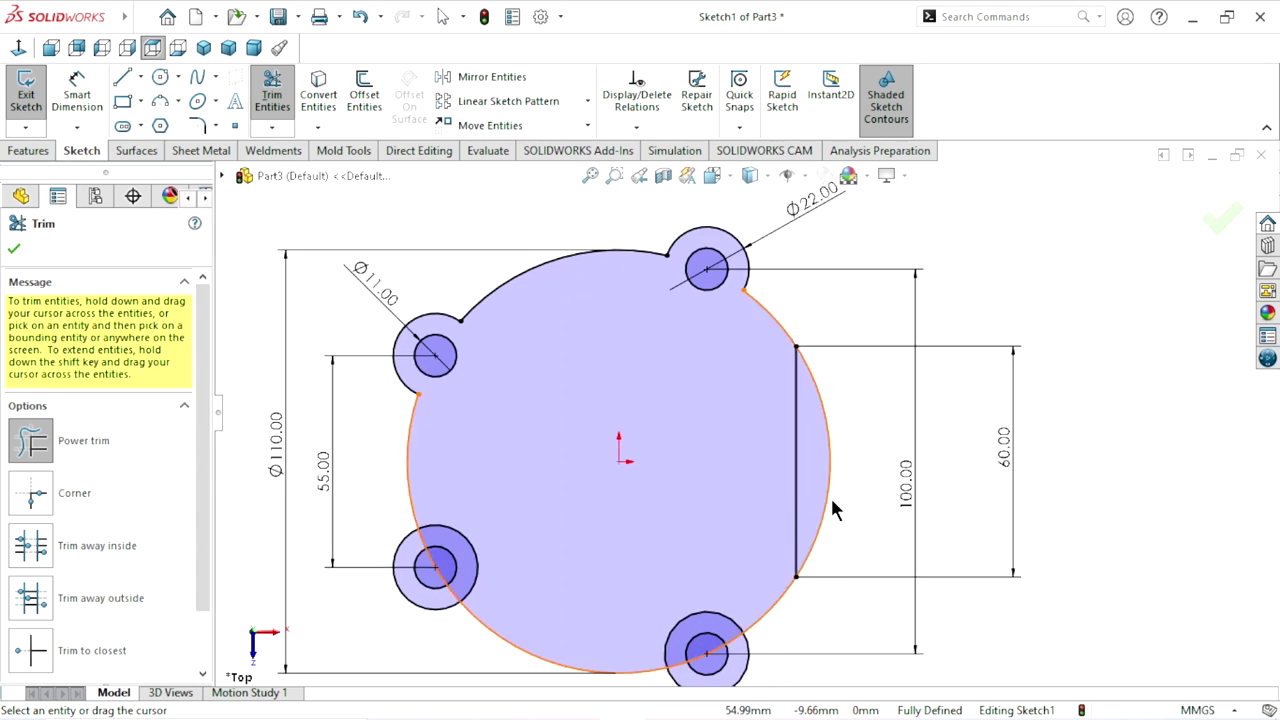
{"action": "scroll", "coordinate": [830, 495], "scroll_direction": "down", "scroll_amount": 2}
{"action": "left_click_drag", "start_coordinate": [820, 415], "coordinate": [784, 470]}
{"action": "scroll", "coordinate": [780, 472], "scroll_direction": "up", "scroll_amount": 3}
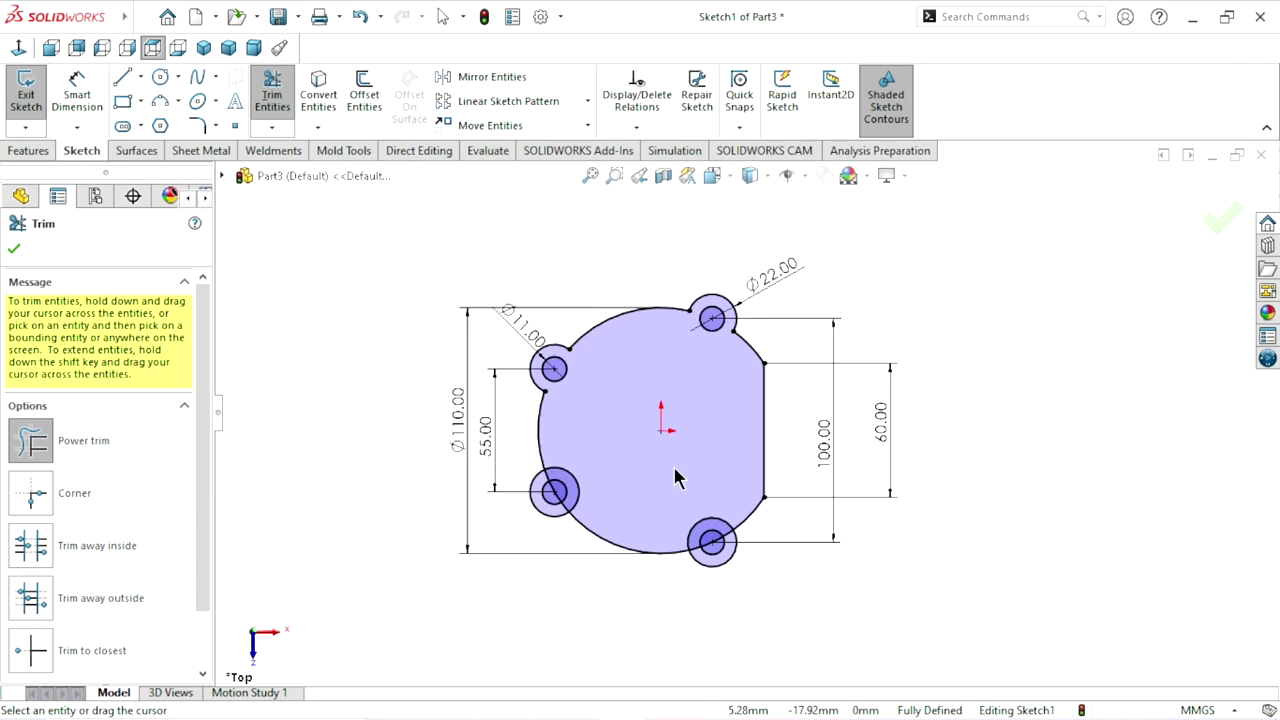
{"action": "scroll", "coordinate": [742, 541], "scroll_direction": "up", "scroll_amount": 1}
{"action": "scroll", "coordinate": [717, 525], "scroll_direction": "down", "scroll_amount": 3}
{"action": "scroll", "coordinate": [700, 495], "scroll_direction": "down", "scroll_amount": 3}
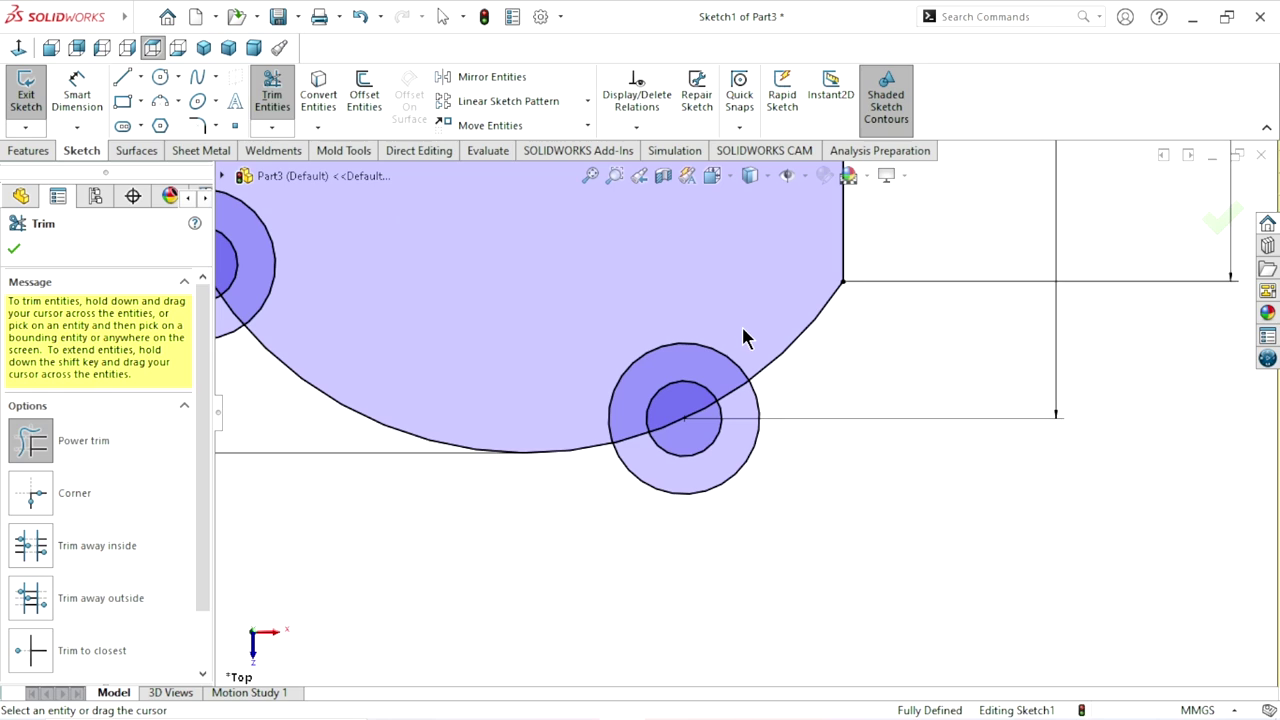
{"action": "left_click_drag", "start_coordinate": [740, 333], "coordinate": [731, 401]}
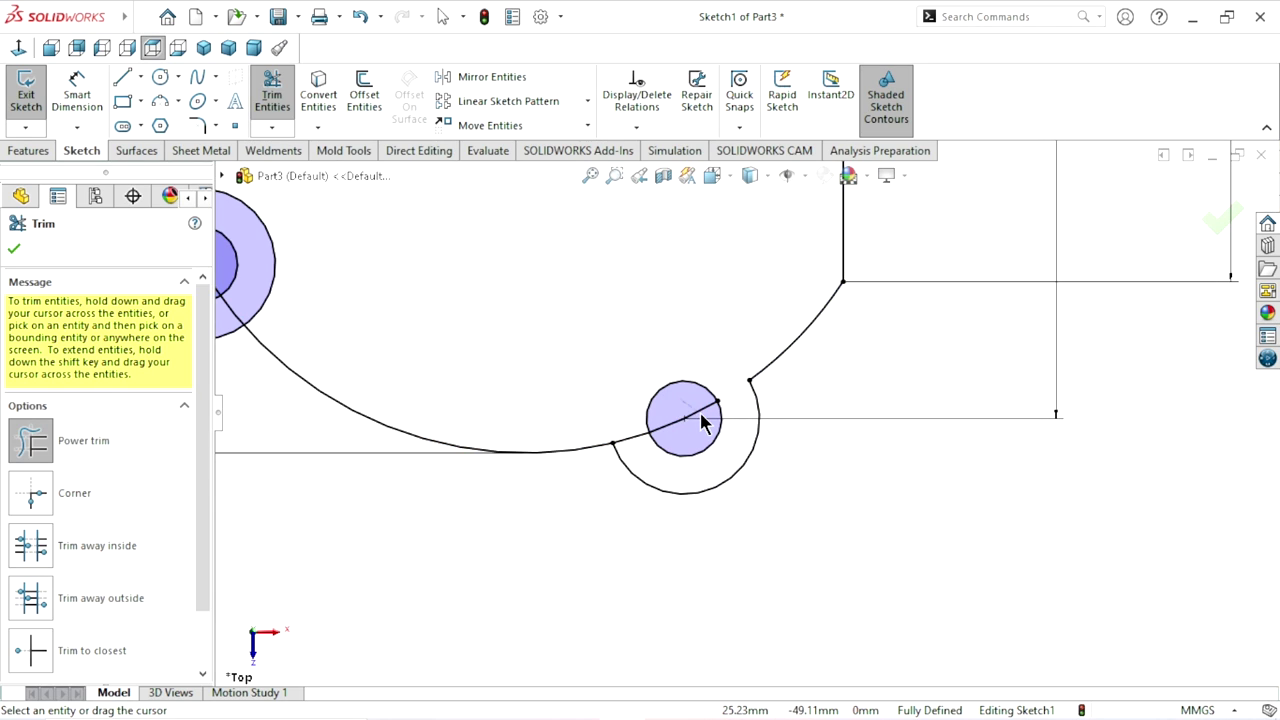
{"action": "left_click_drag", "start_coordinate": [637, 455], "coordinate": [586, 463]}
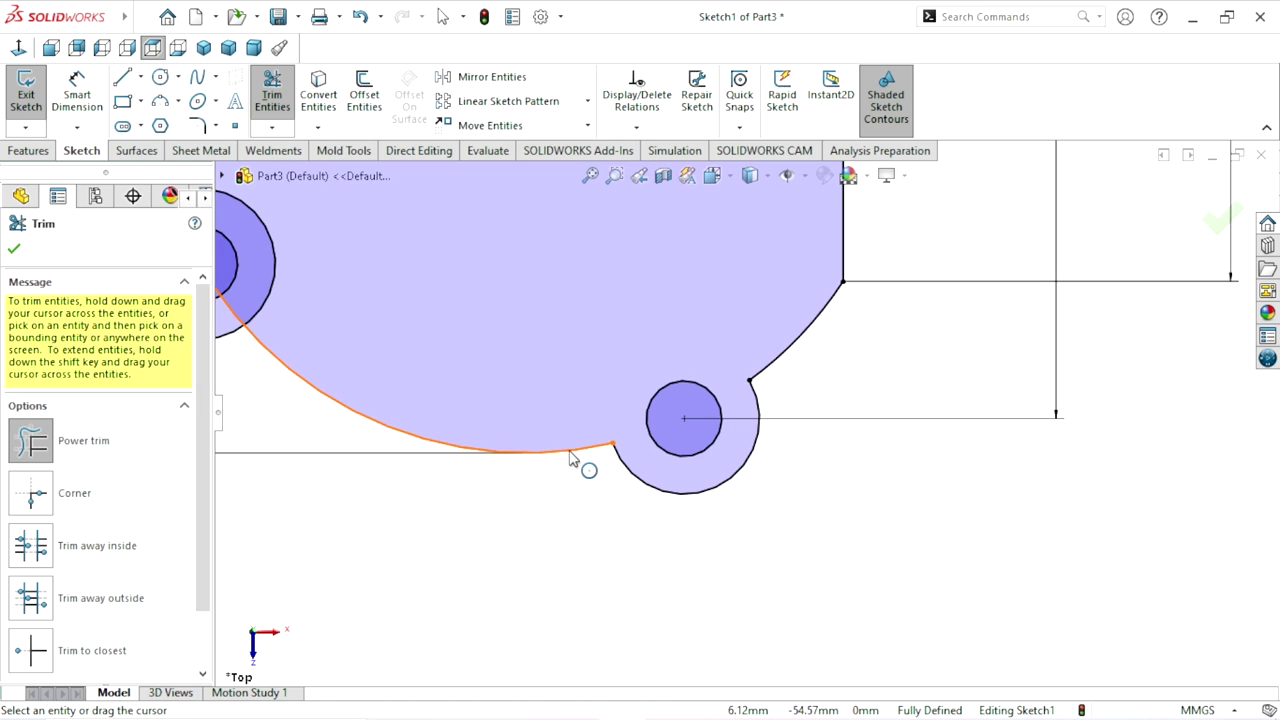
{"action": "scroll", "coordinate": [546, 437], "scroll_direction": "up", "scroll_amount": 5}
{"action": "scroll", "coordinate": [602, 337], "scroll_direction": "down", "scroll_amount": 5}
{"action": "mouse_move", "coordinate": [602, 337]}
{"action": "left_mouse_down"}
{"action": "mouse_move", "coordinate": [497, 368]}
{"action": "mouse_move", "coordinate": [577, 412]}
{"action": "left_mouse_up"}
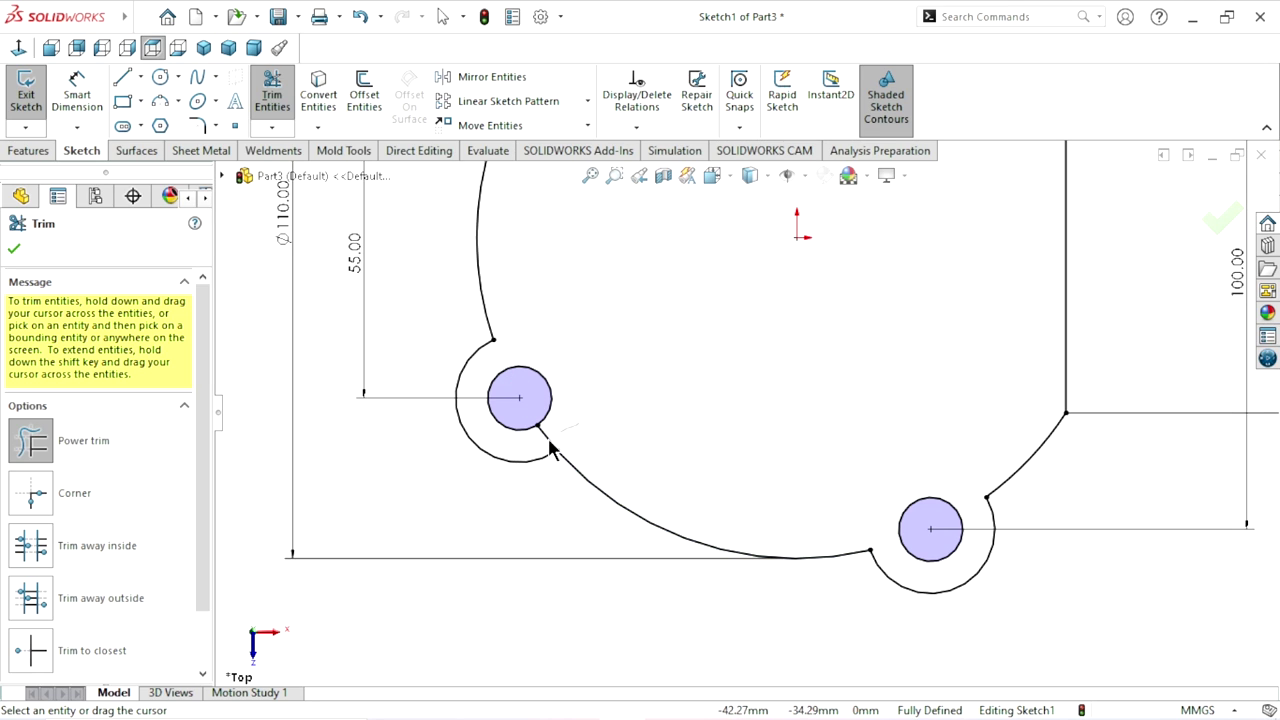
{"action": "key", "text": "f"}
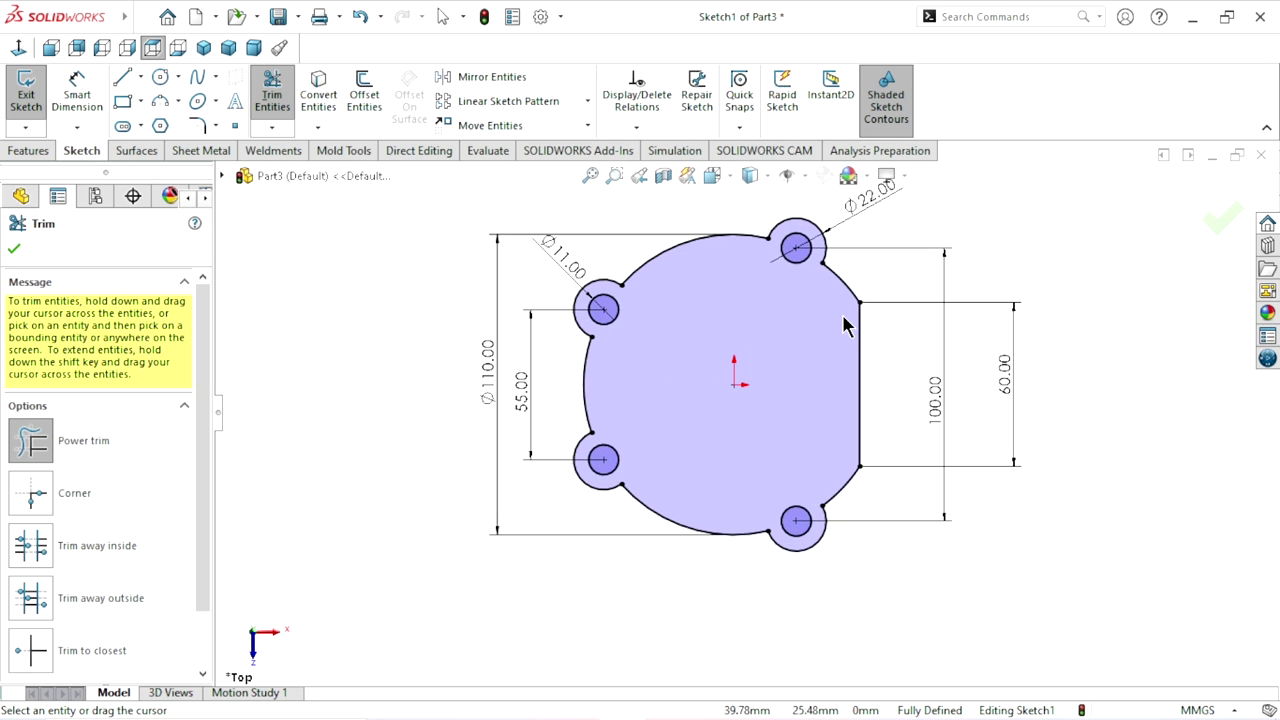
{"action": "left_click", "coordinate": [14, 252]}
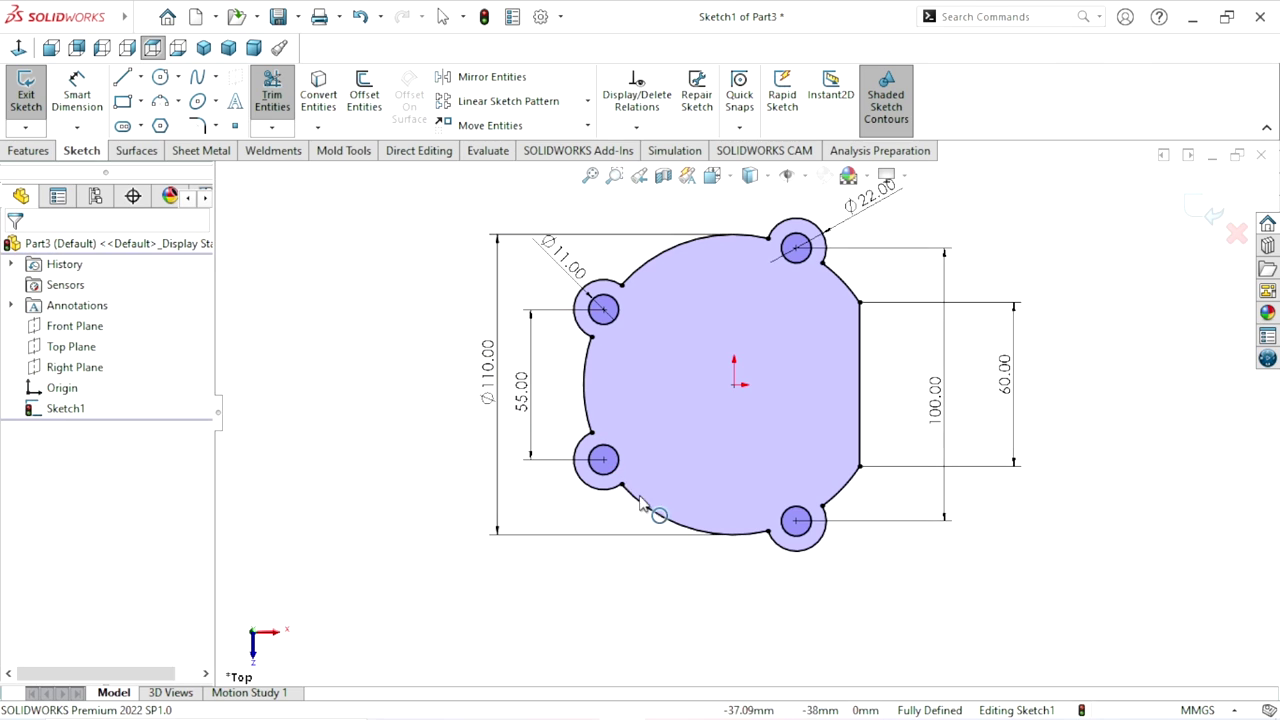
- Round the lower and upper corners of the right flat edge with 10 mm sketch fillets
{"action": "scroll", "coordinate": [725, 360], "scroll_direction": "up", "scroll_amount": 1}
{"action": "scroll", "coordinate": [814, 361], "scroll_direction": "down", "scroll_amount": 2}
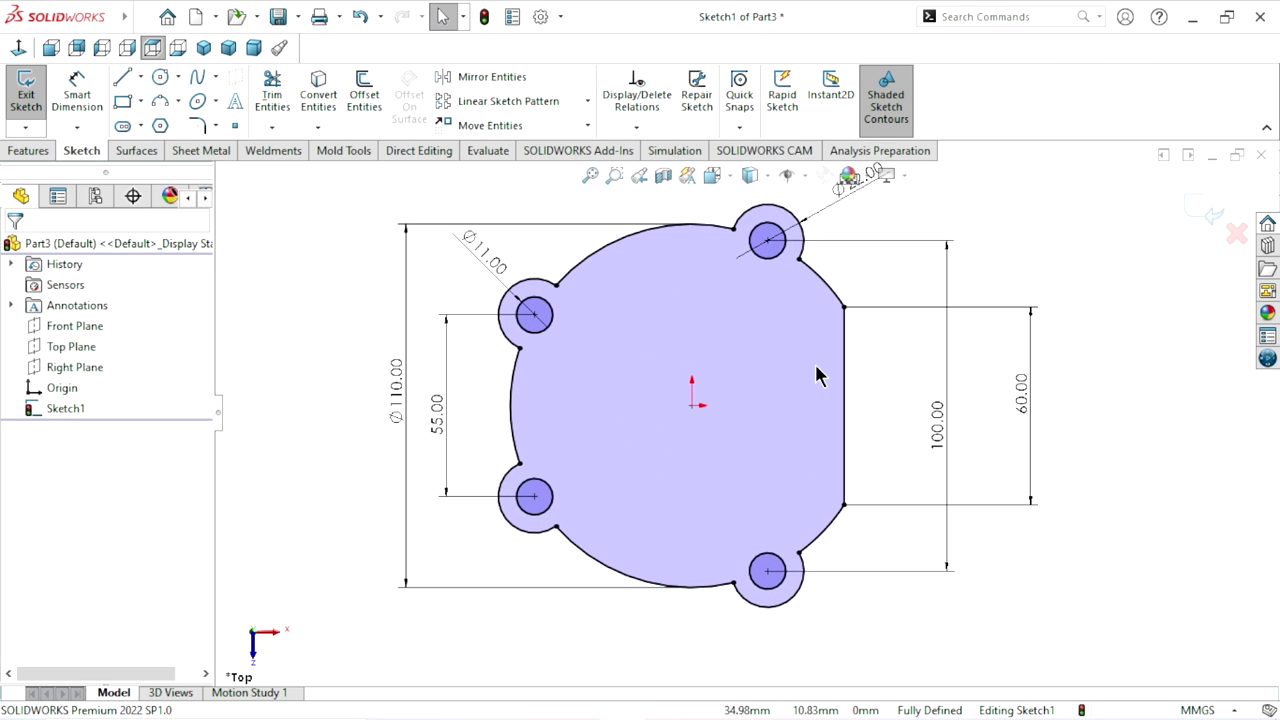
{"action": "left_click", "coordinate": [778, 385]}
{"action": "key", "text": "s"}
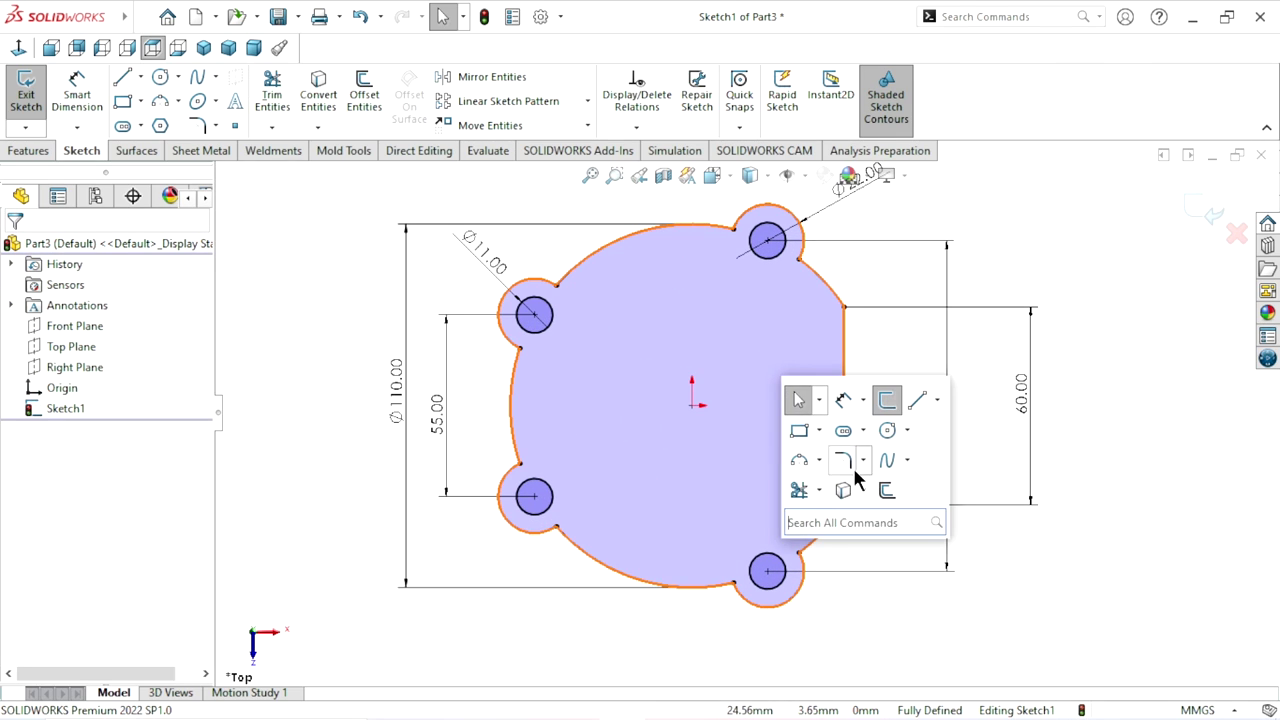
{"action": "left_click", "coordinate": [843, 459]}
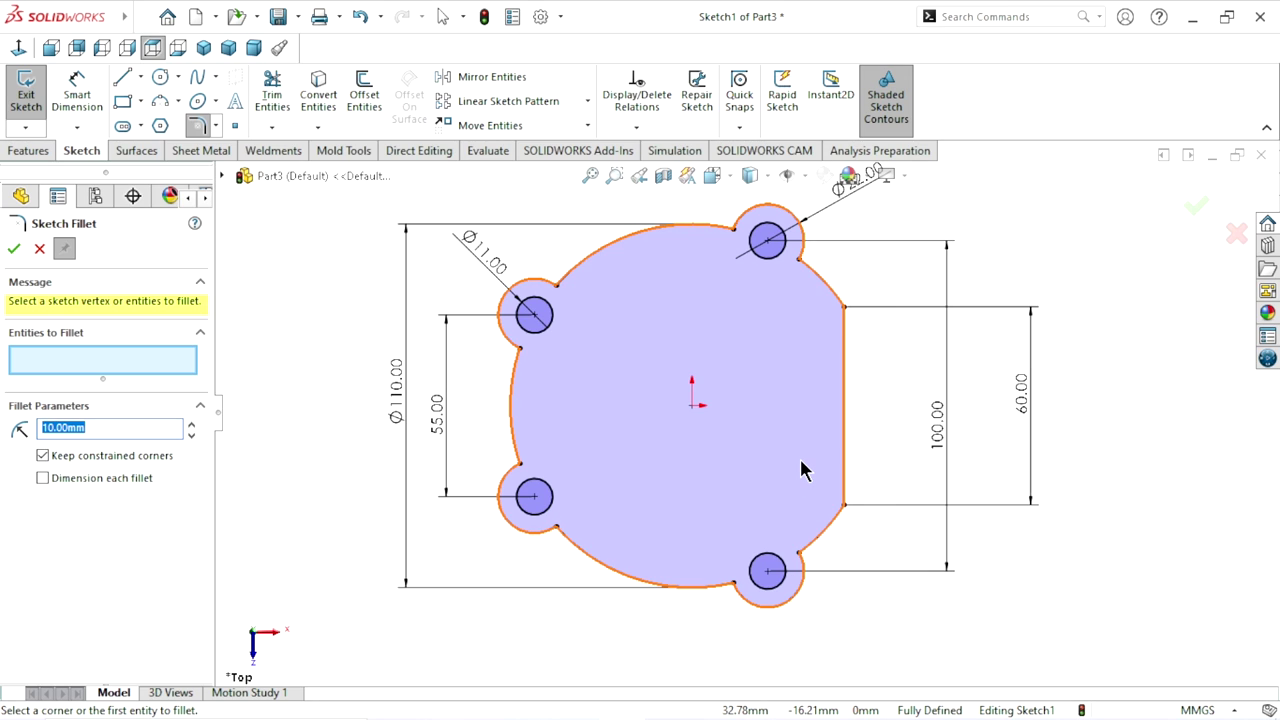
{"action": "scroll", "coordinate": [854, 520], "scroll_direction": "down", "scroll_amount": 3}
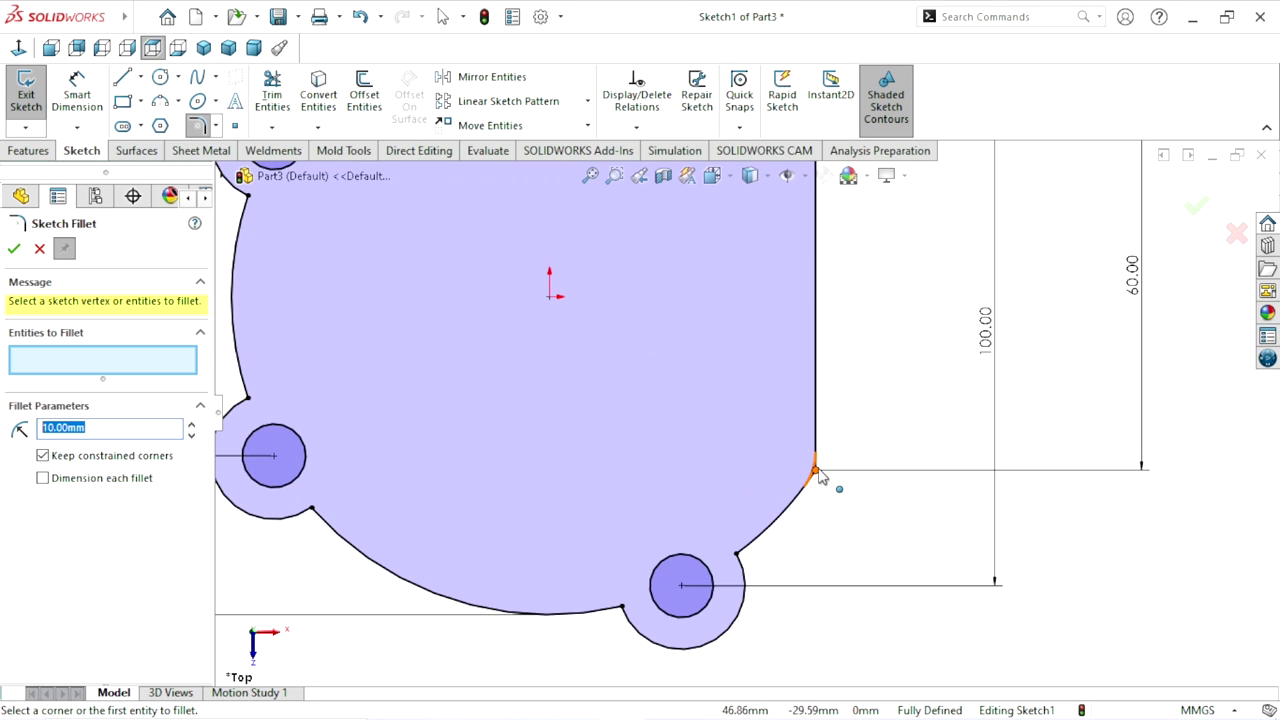
{"action": "left_click", "coordinate": [815, 470]}
{"action": "scroll", "coordinate": [760, 440], "scroll_direction": "up", "scroll_amount": 5}
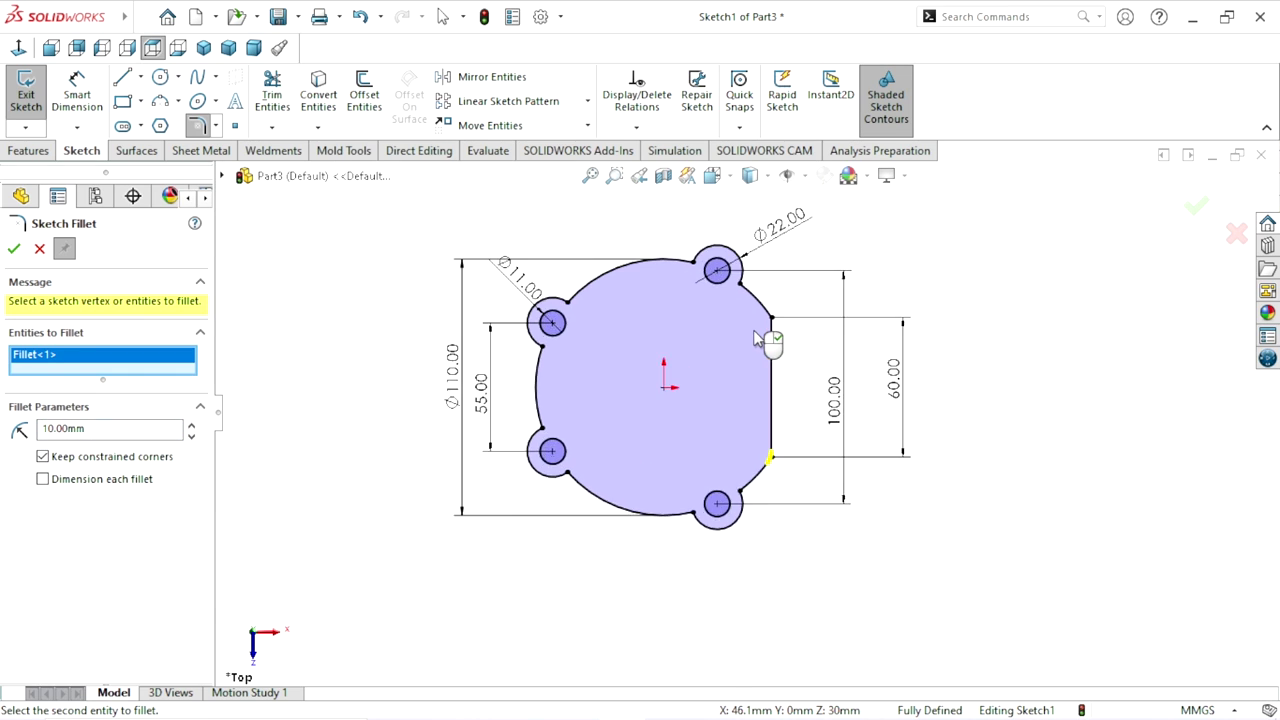
{"action": "scroll", "coordinate": [757, 338], "scroll_direction": "down", "scroll_amount": 4}
{"action": "left_click", "coordinate": [794, 315]}
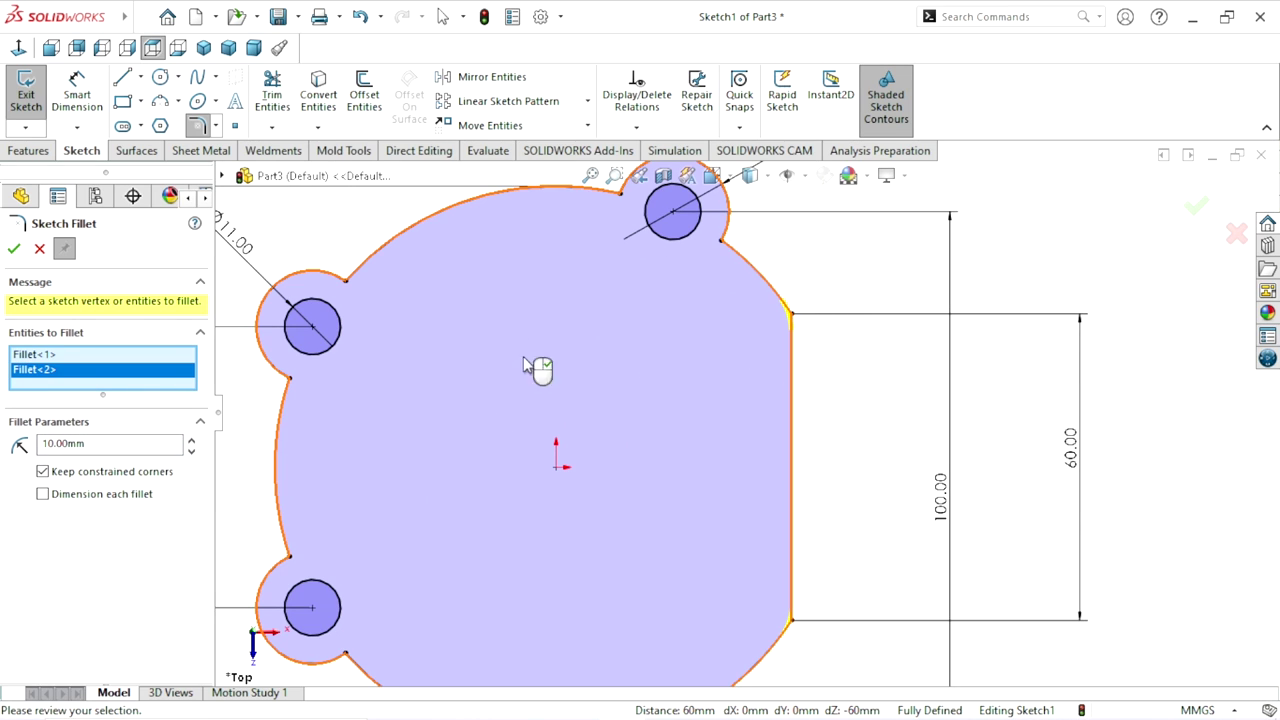
{"action": "left_click", "coordinate": [10, 252]}
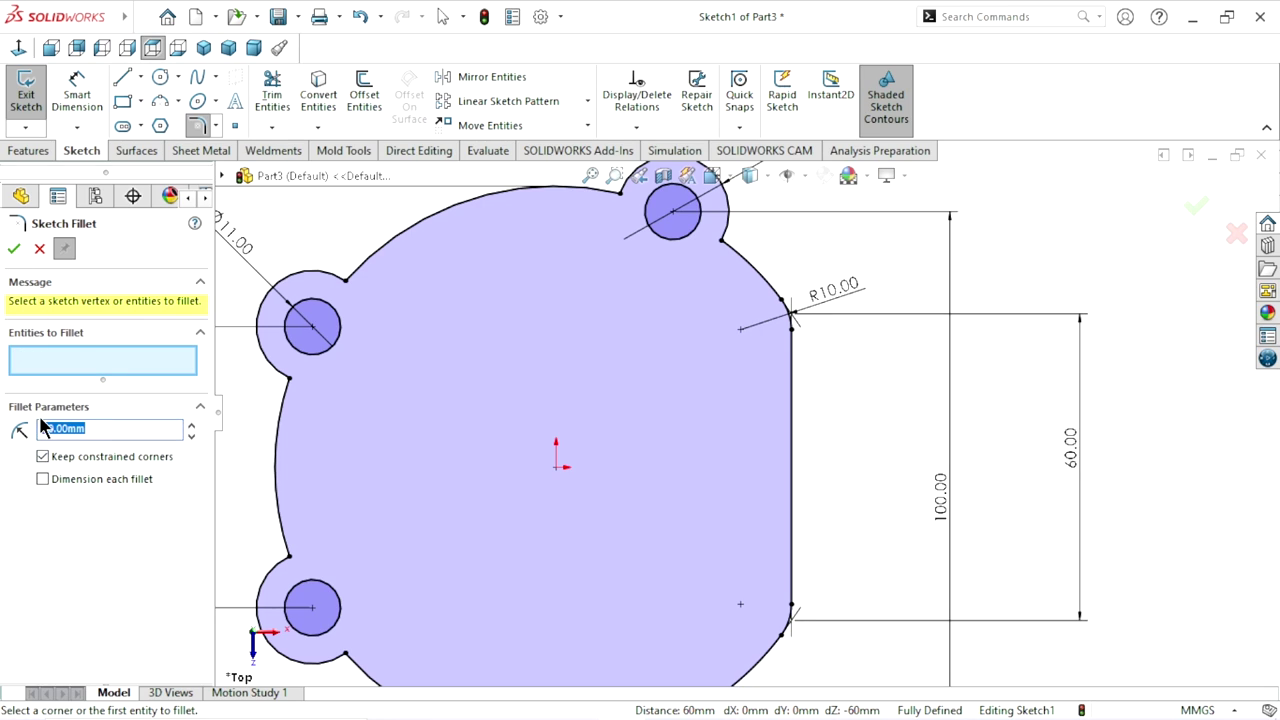
- Set the sketch fillet radius to 5 mm and round both corners beside the top-right lug
{"action": "type", "text": "5"}
{"action": "left_click", "coordinate": [717, 241]}
{"action": "left_click", "coordinate": [683, 384]}
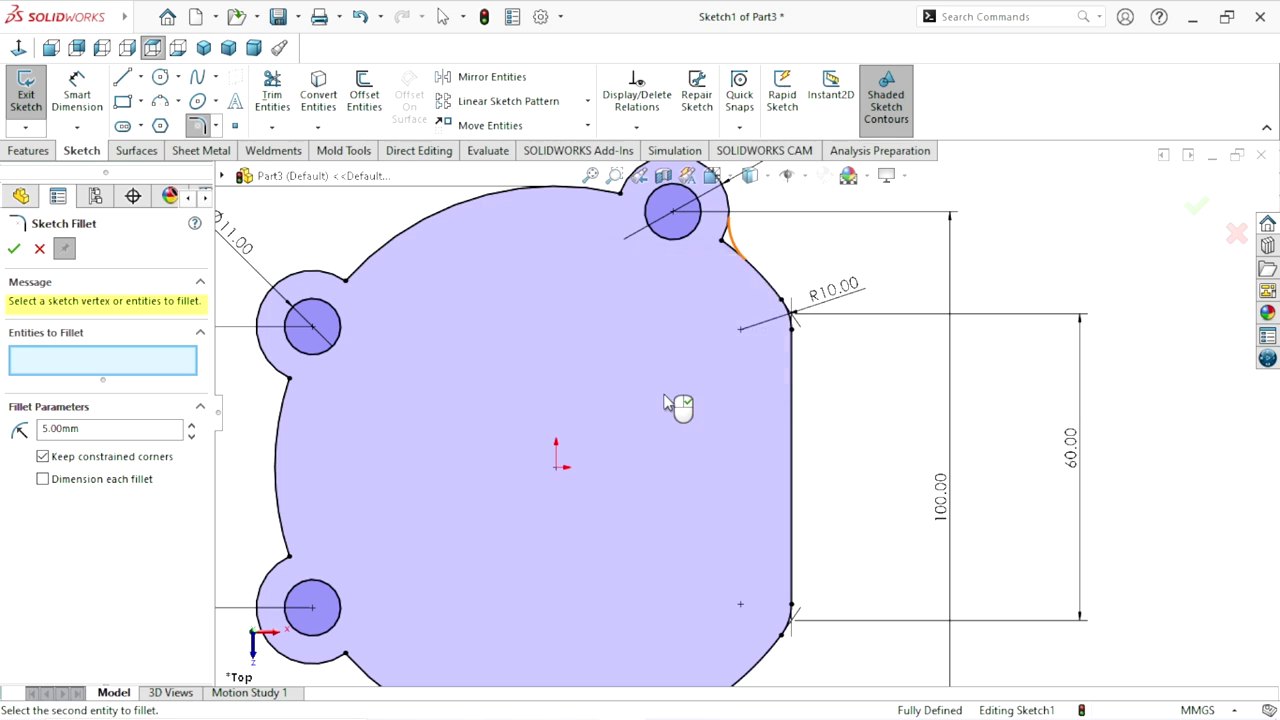
{"action": "scroll", "coordinate": [680, 400], "scroll_direction": "up", "scroll_amount": 2}
{"action": "scroll", "coordinate": [677, 394], "scroll_direction": "up", "scroll_amount": 1}
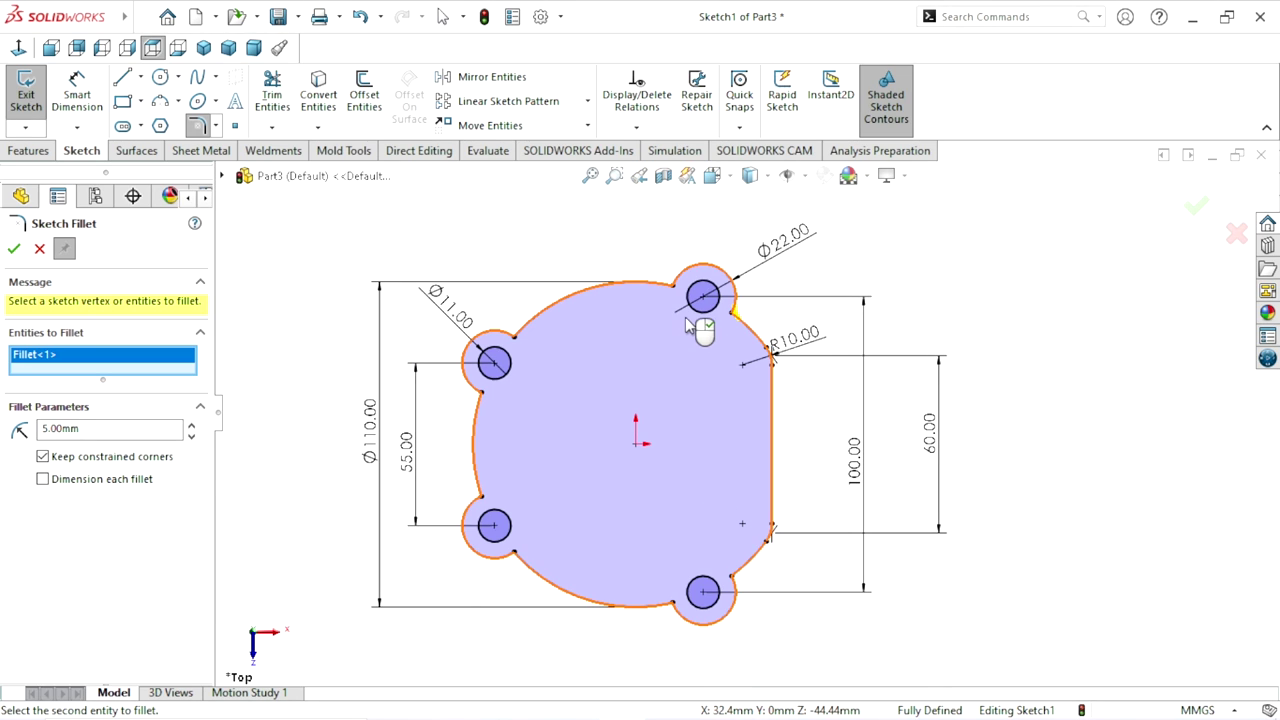
{"action": "scroll", "coordinate": [686, 322], "scroll_direction": "down", "scroll_amount": 3}
{"action": "left_click", "coordinate": [667, 252]}
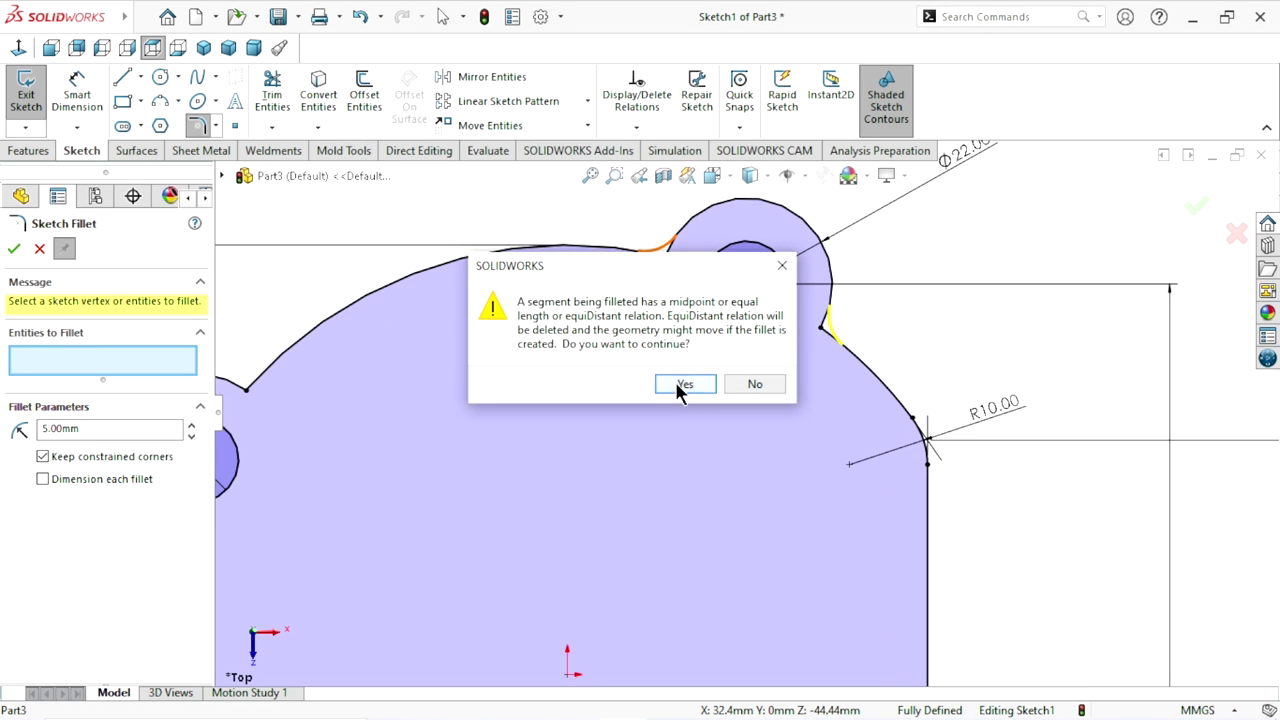
{"action": "left_click", "coordinate": [667, 385]}
- Box-select the corners around the left lugs and fillet them at 5 mm, accepting each relation-removal warning
{"action": "scroll", "coordinate": [663, 434], "scroll_direction": "up", "scroll_amount": 3}
{"action": "scroll", "coordinate": [640, 534], "scroll_direction": "down", "scroll_amount": 2}
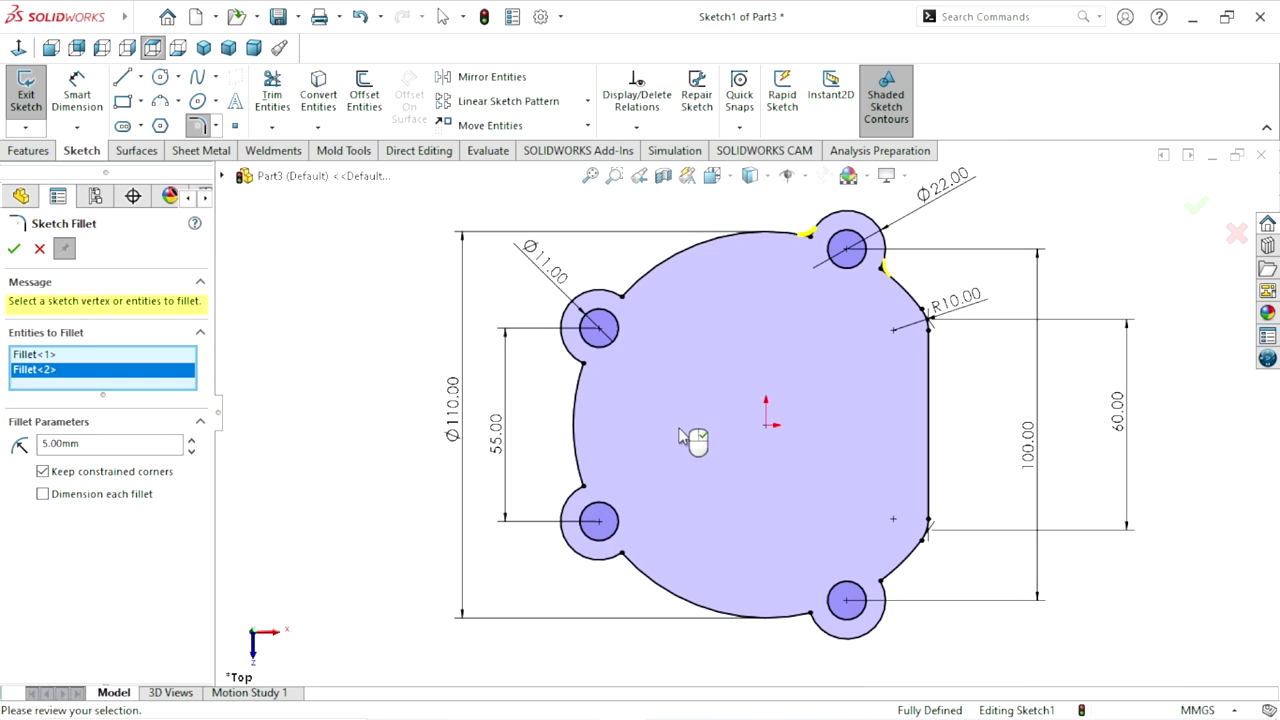
{"action": "left_click_drag", "start_coordinate": [650, 211], "coordinate": [586, 614]}
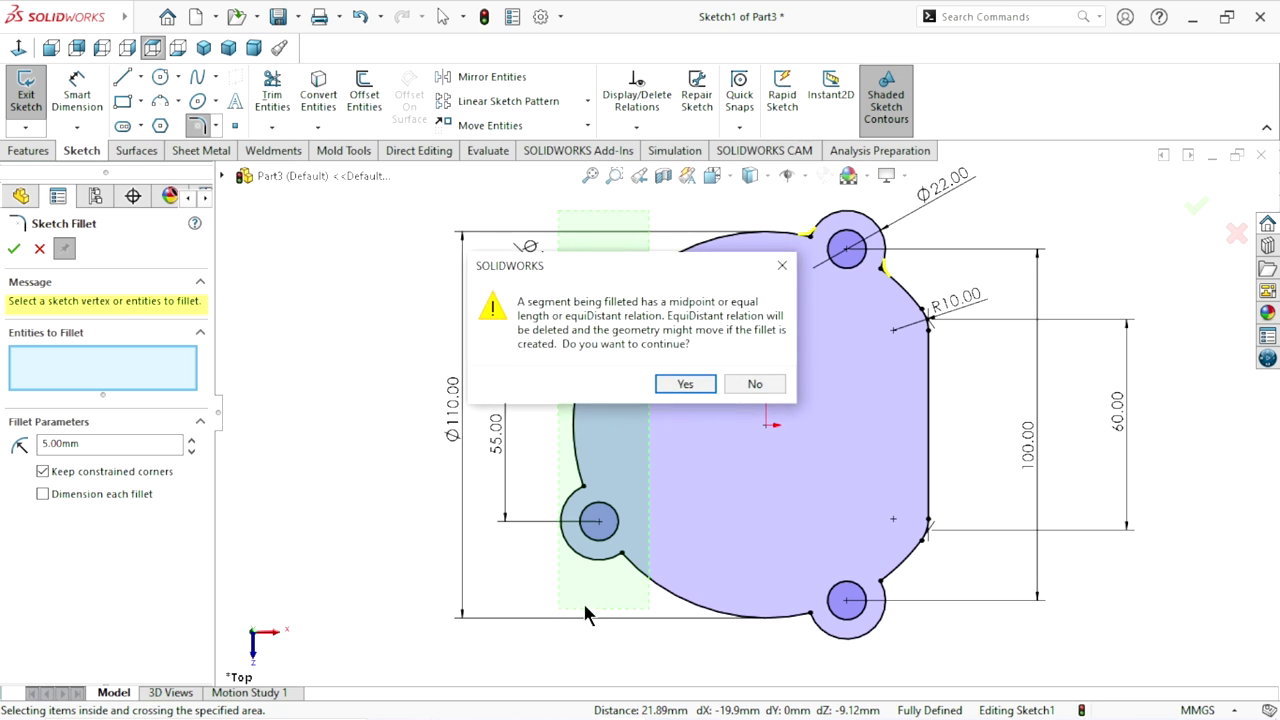
{"action": "left_click", "coordinate": [678, 396]}
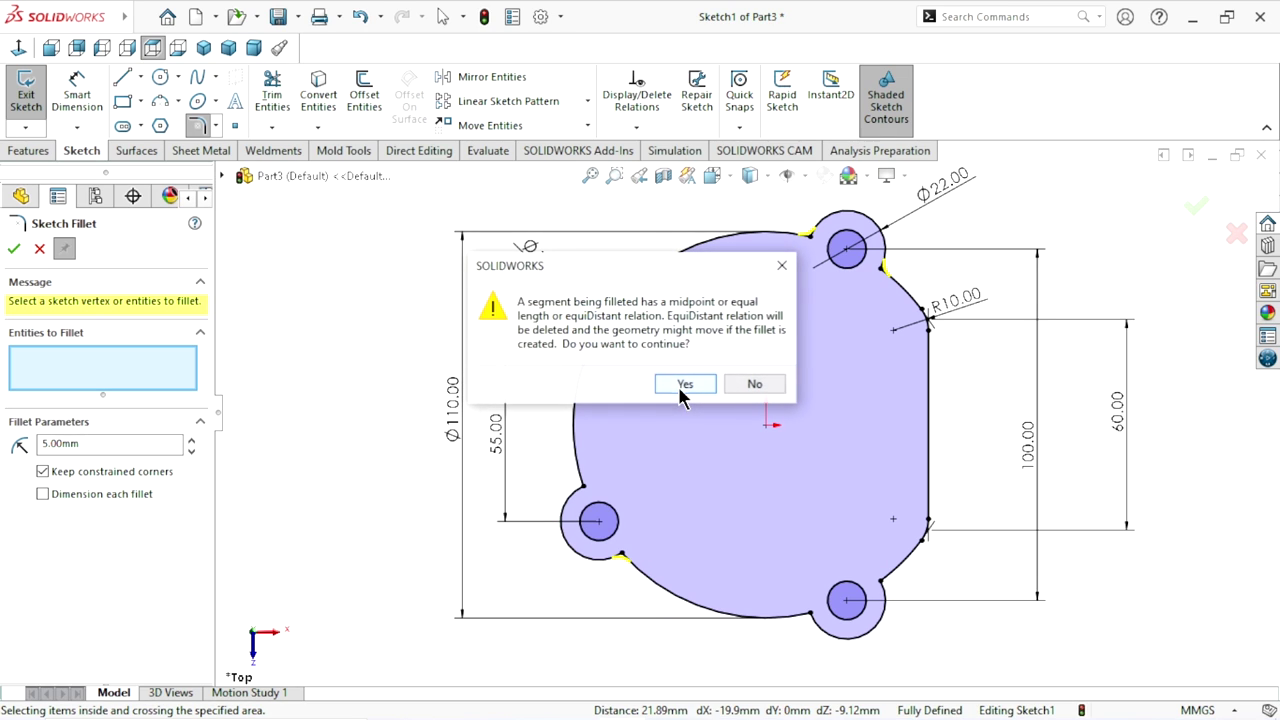
{"action": "left_click", "coordinate": [680, 394]}
{"action": "left_click", "coordinate": [680, 394]}
{"action": "left_click", "coordinate": [682, 394]}
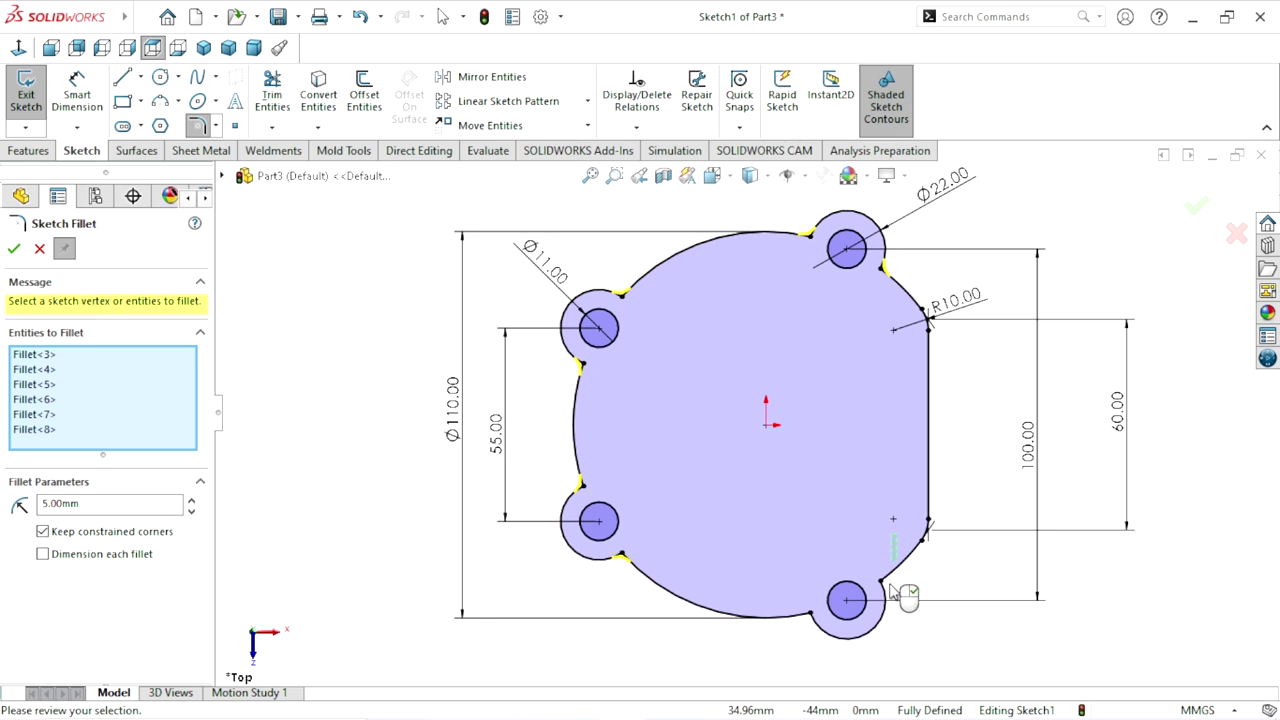
- Fillet the corners around the bottom-right lug at 5 mm and commit all the fillets
{"action": "left_click_drag", "start_coordinate": [897, 534], "coordinate": [800, 680]}
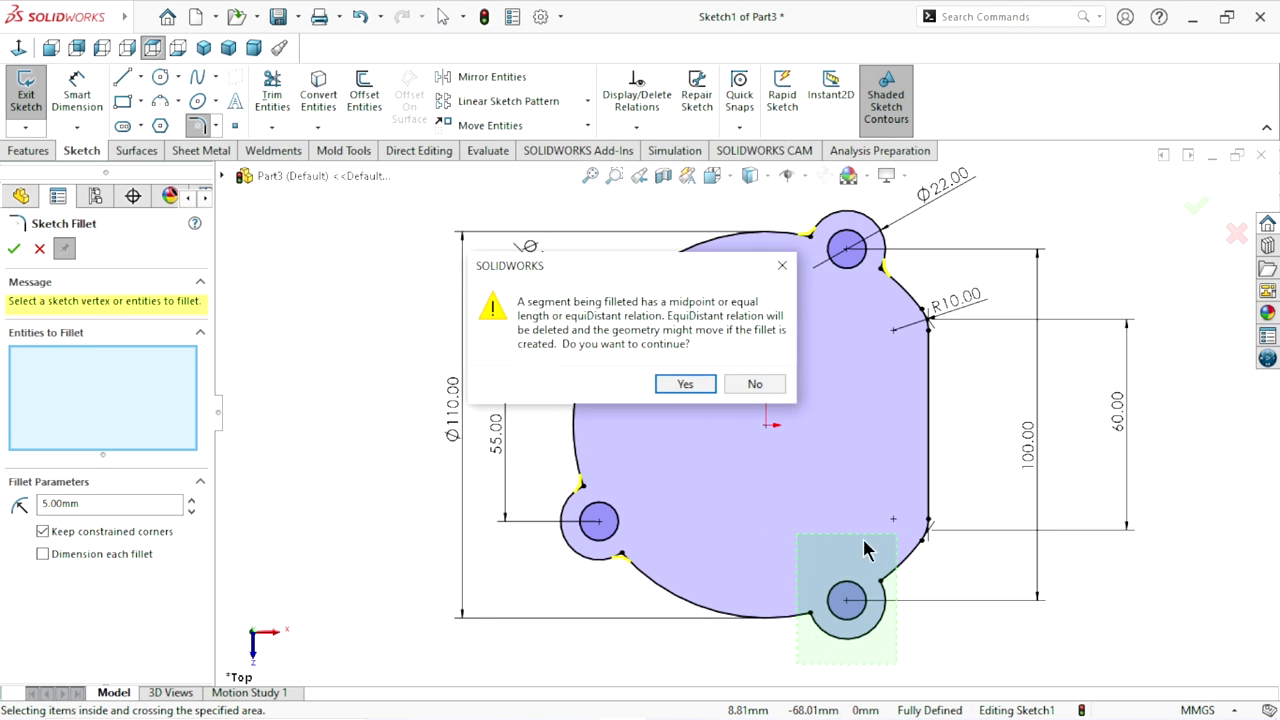
{"action": "left_click", "coordinate": [680, 388]}
{"action": "left_click", "coordinate": [684, 388]}
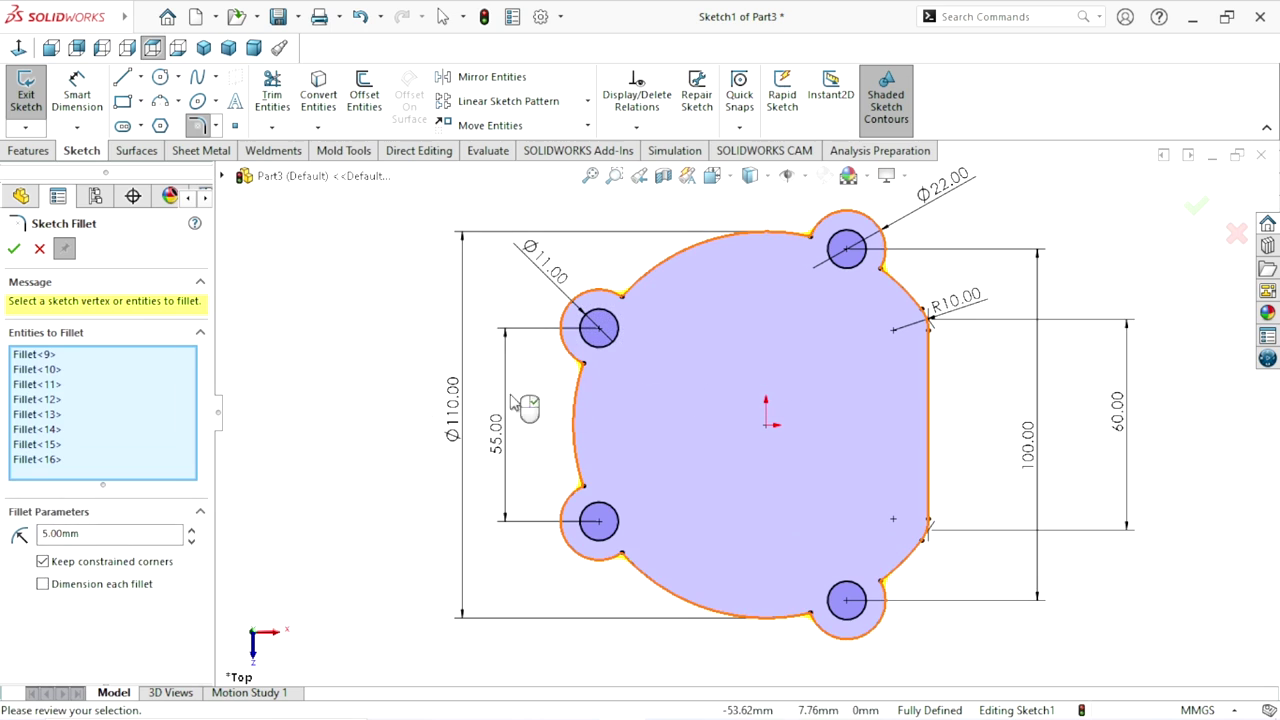
{"action": "right_click", "coordinate": [766, 517]}
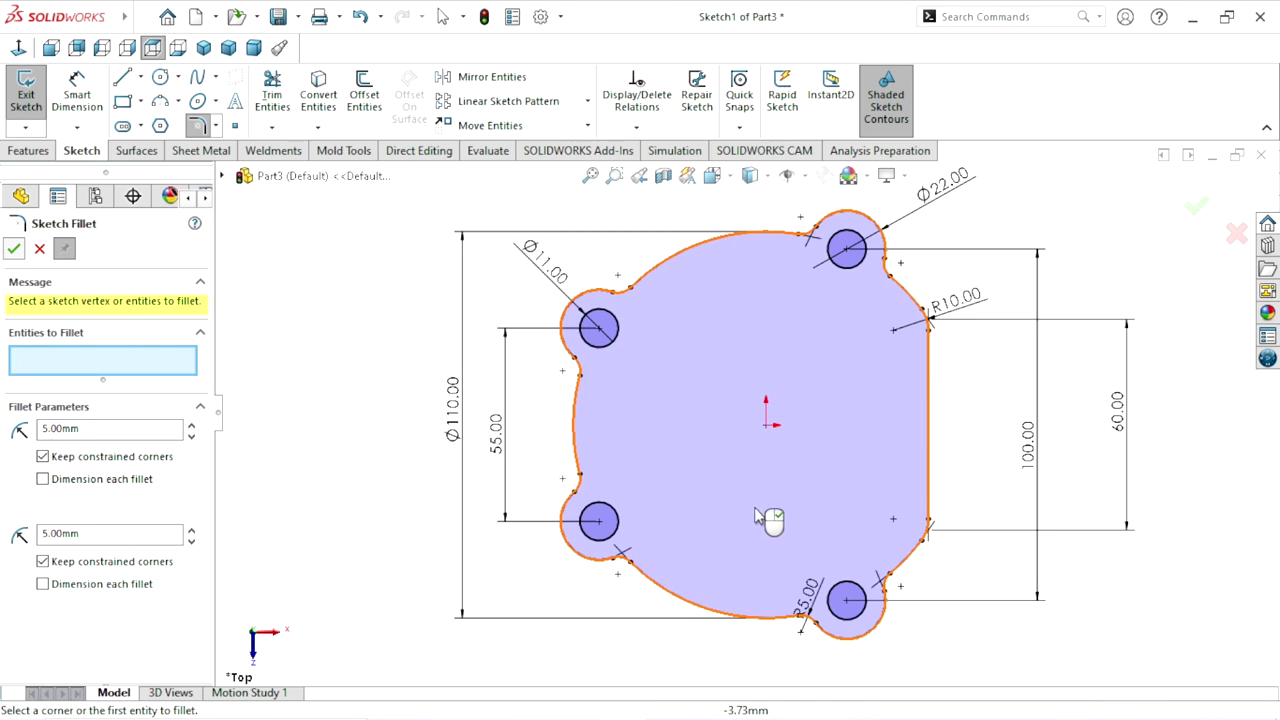
{"action": "key", "text": "f"}
{"action": "scroll", "coordinate": [826, 400], "scroll_direction": "down", "scroll_amount": 2}
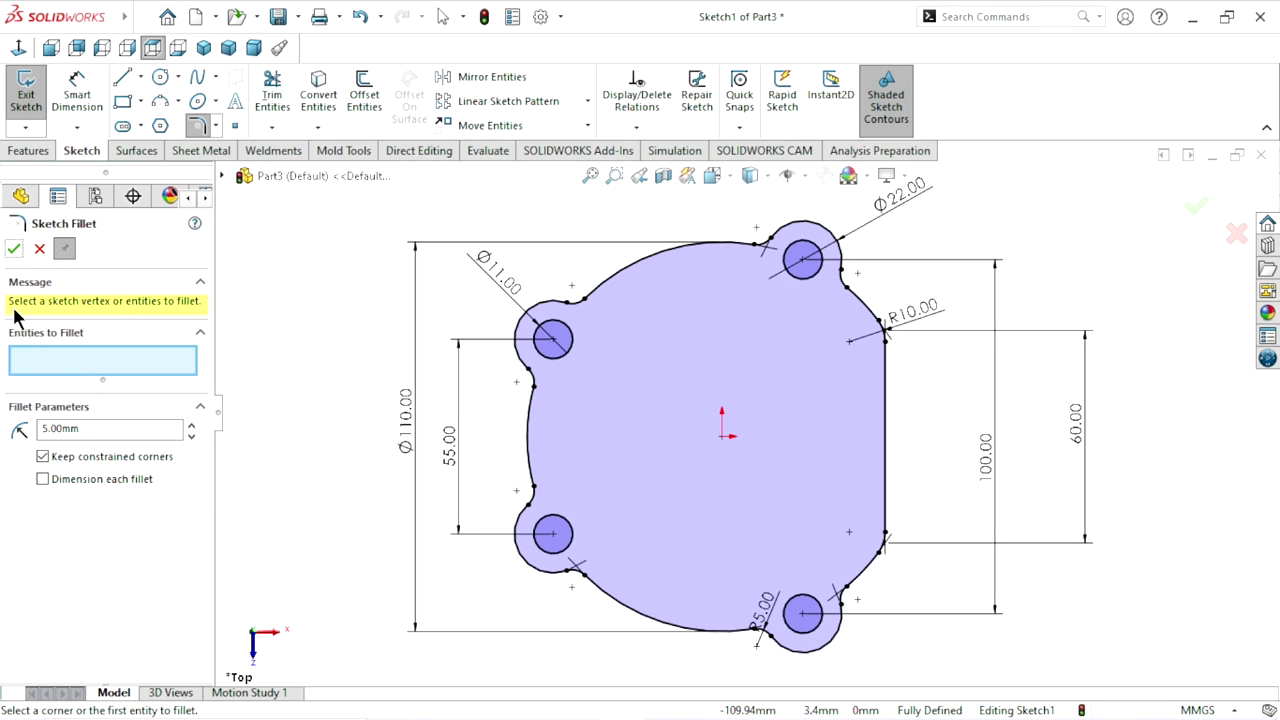
{"action": "left_click", "coordinate": [40, 249]}
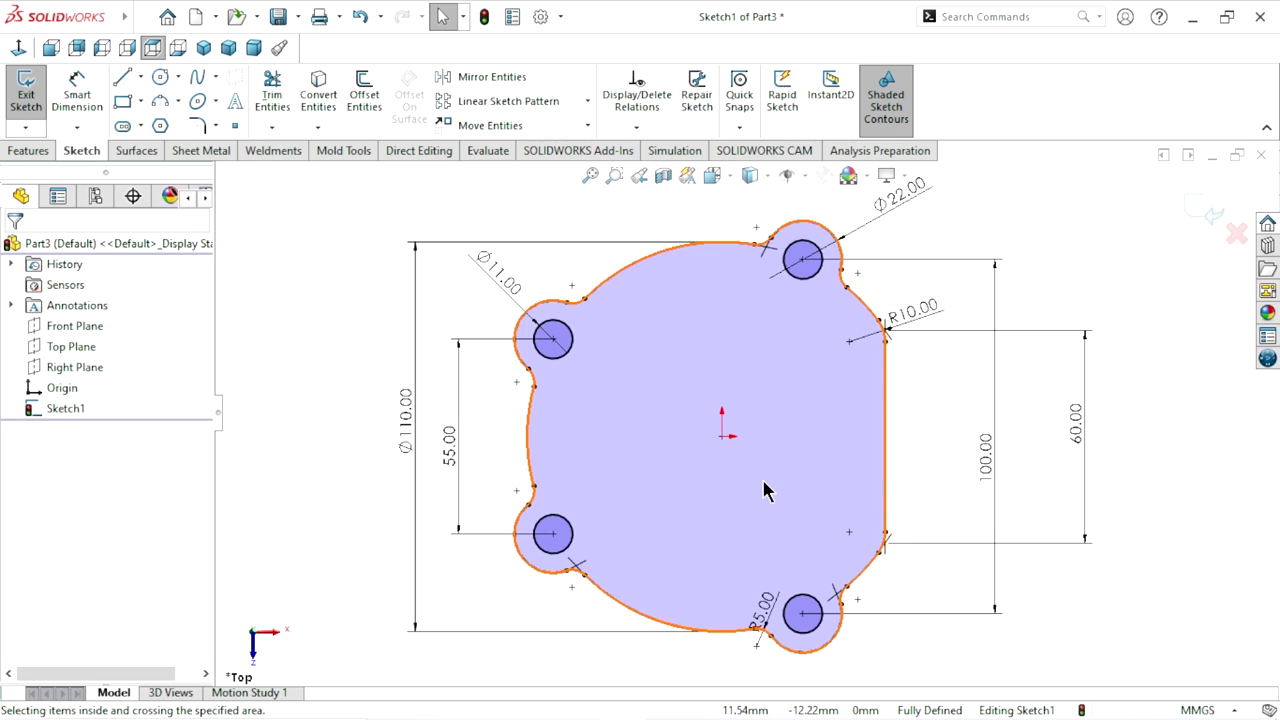
- Move the 60.00 and 55.00 dimensions closer to the flange profile and clear the selection
{"action": "scroll", "coordinate": [755, 470], "scroll_direction": "up", "scroll_amount": 2}
{"action": "scroll", "coordinate": [830, 415], "scroll_direction": "down", "scroll_amount": 2}
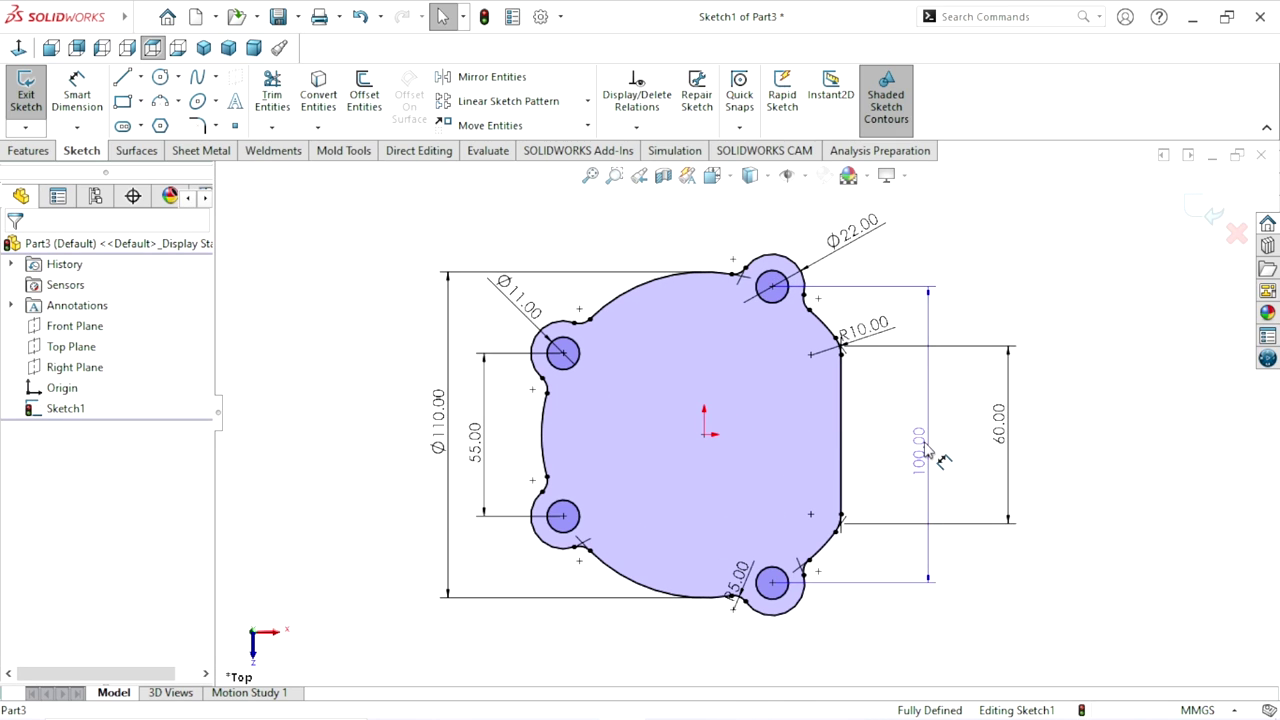
{"action": "left_click", "coordinate": [918, 450]}
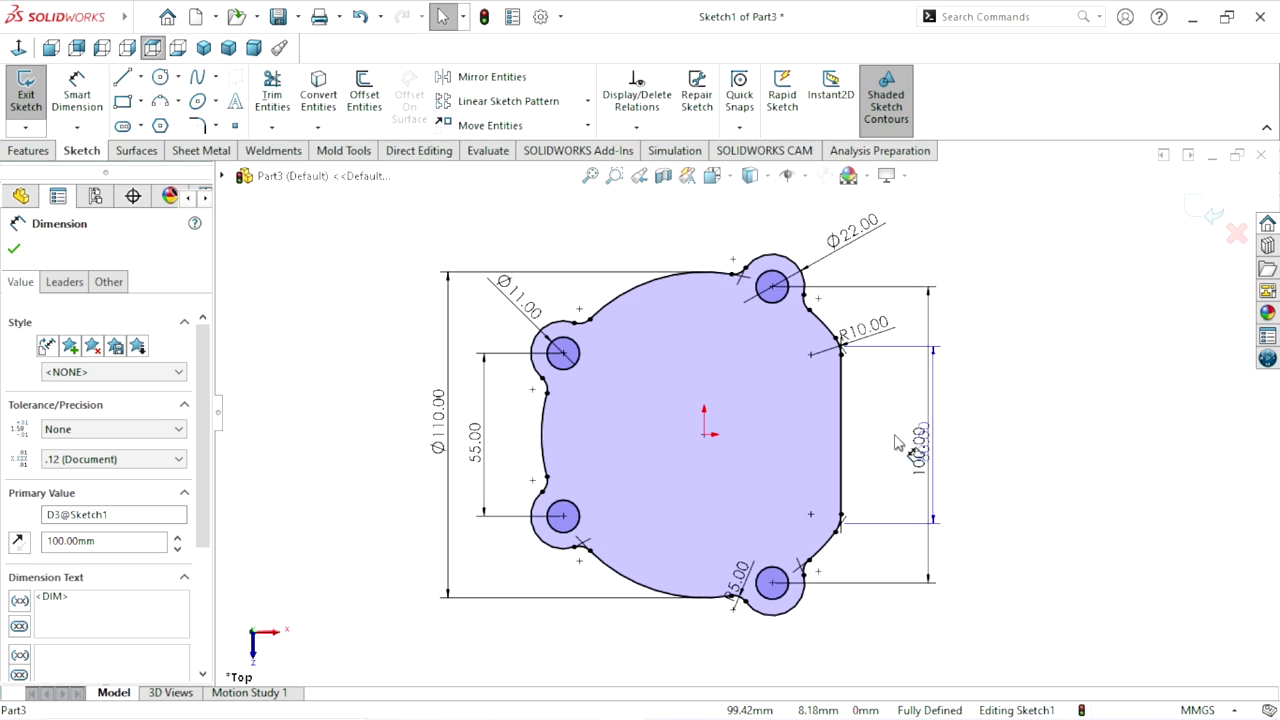
{"action": "left_click_drag", "start_coordinate": [1000, 423], "coordinate": [905, 452]}
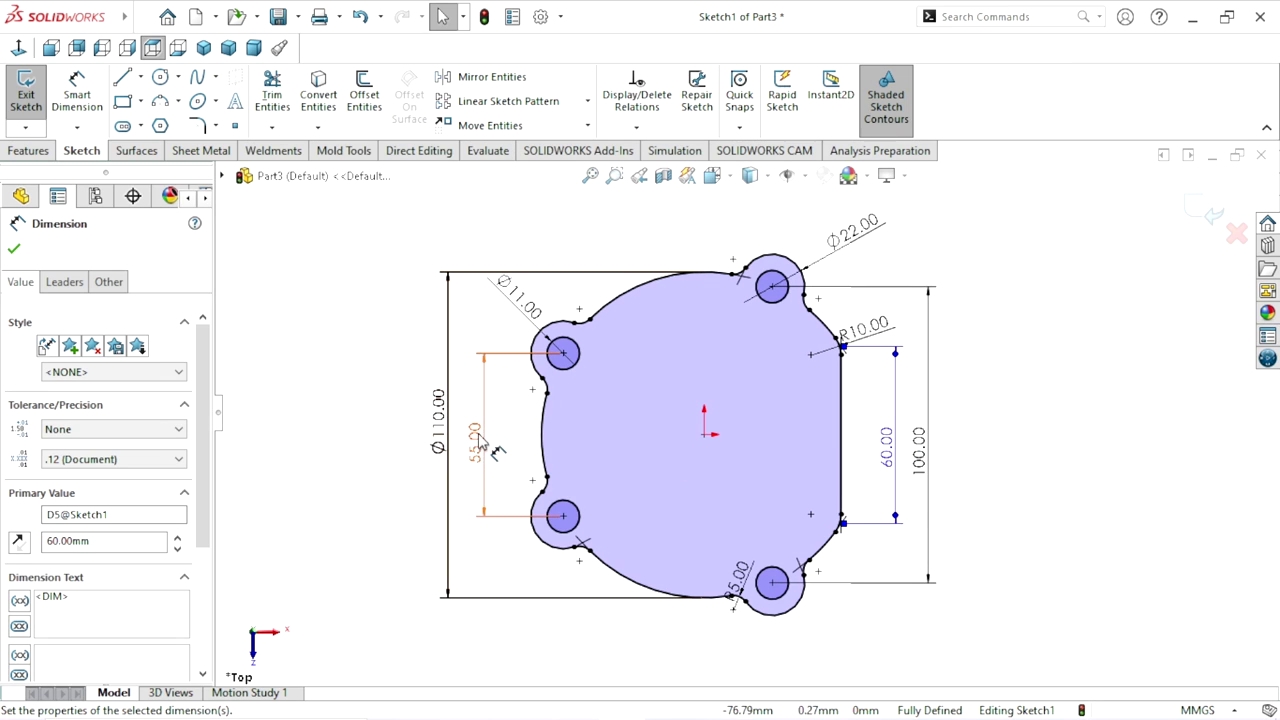
{"action": "mouse_move", "coordinate": [485, 435]}
{"action": "left_mouse_down"}
{"action": "mouse_move", "coordinate": [503, 432]}
{"action": "mouse_move", "coordinate": [445, 422]}
{"action": "left_mouse_up"}
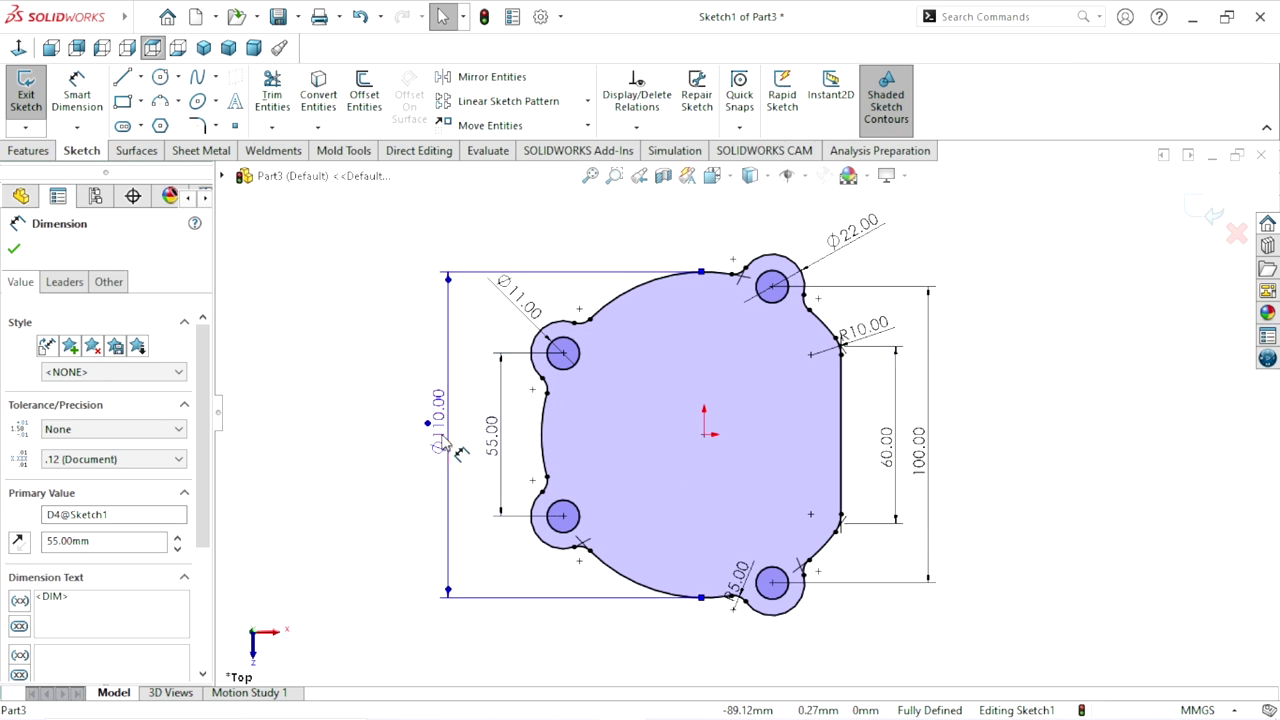
{"action": "left_click", "coordinate": [956, 376]}
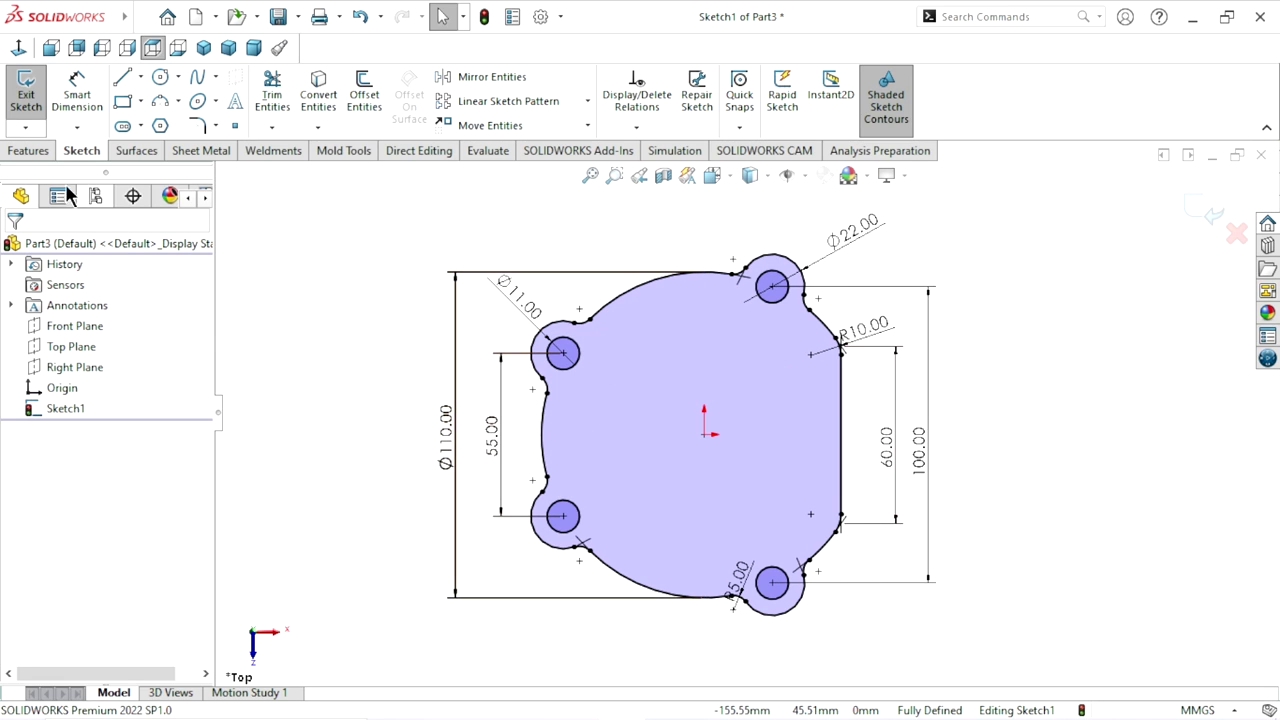
{"action": "left_click", "coordinate": [26, 151]}
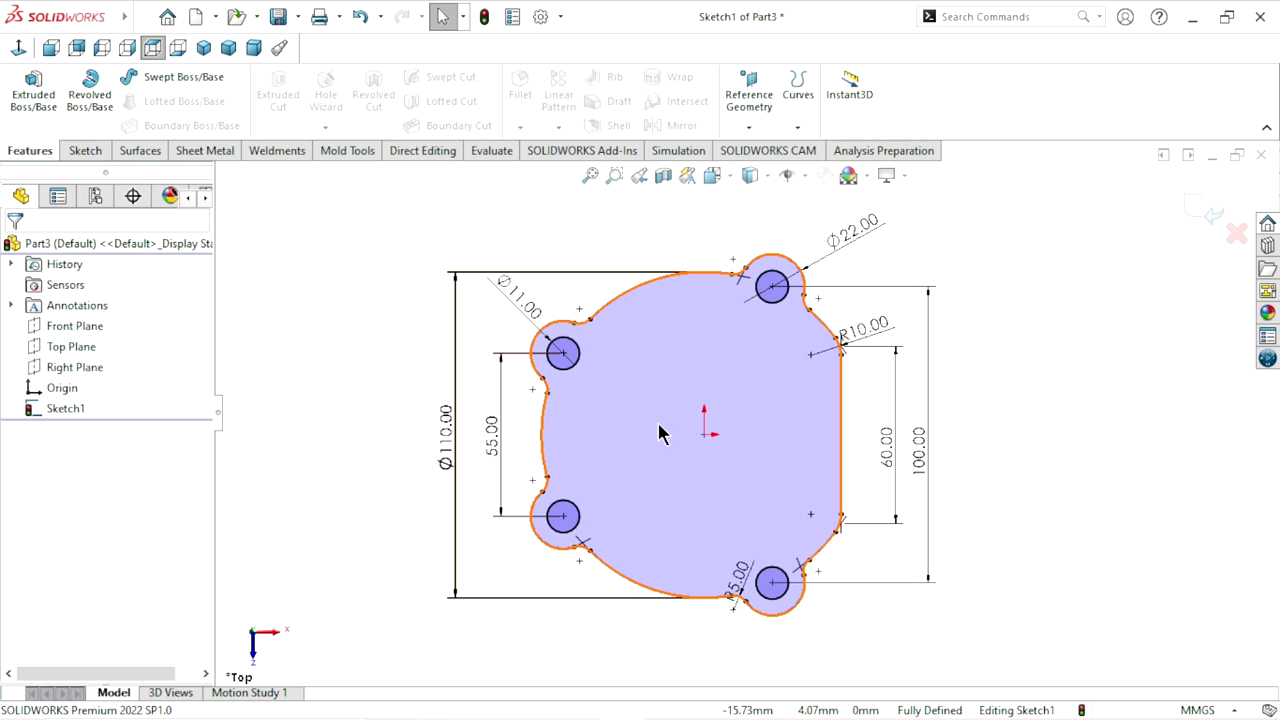
- Extrude the flange outline Blind to an 8 mm depth as Boss-Extrude1
{"action": "key", "text": "s"}
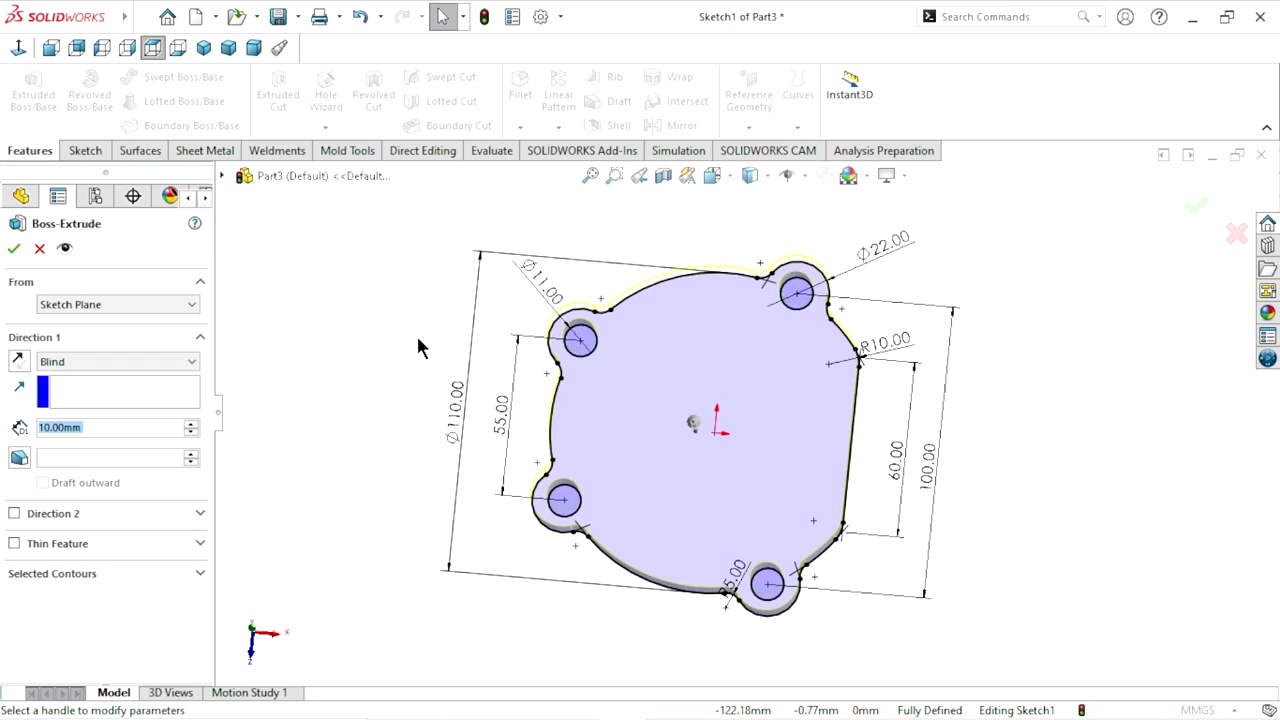
{"action": "scroll", "coordinate": [897, 392], "scroll_direction": "down", "scroll_amount": 2}
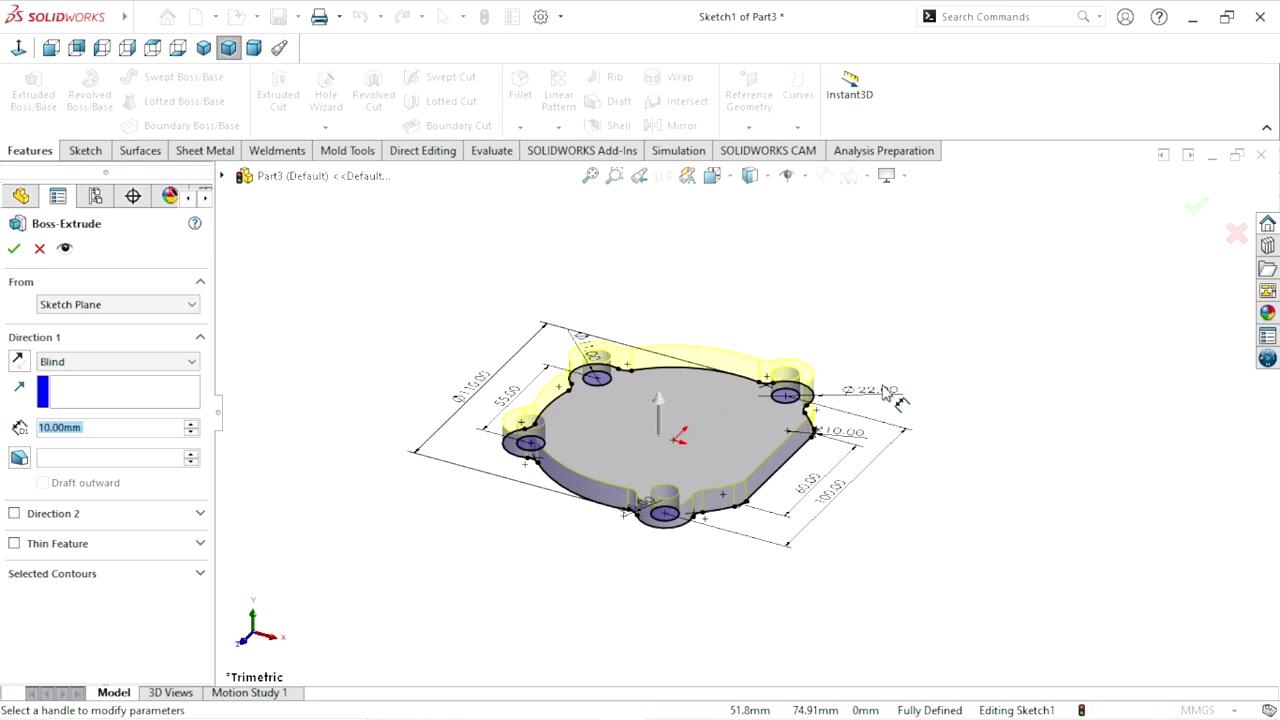
{"action": "scroll", "coordinate": [897, 392], "scroll_direction": "down", "scroll_amount": 2}
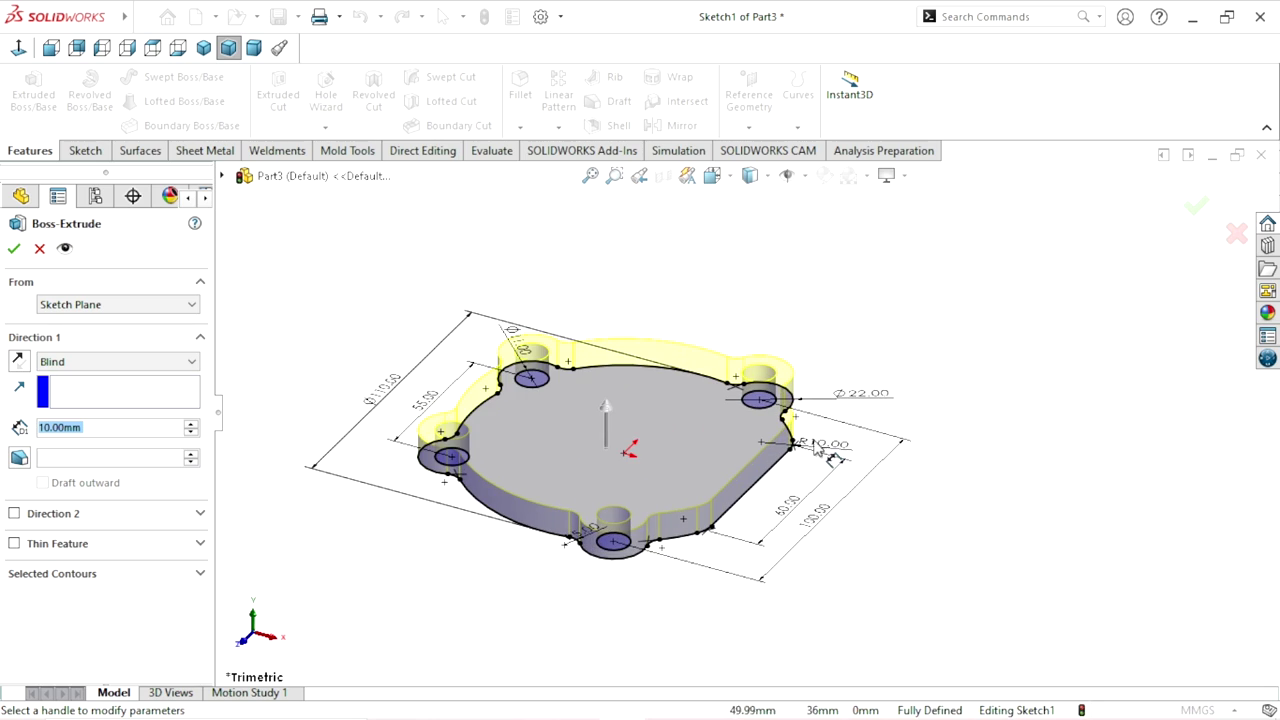
{"action": "left_click", "coordinate": [88, 368]}
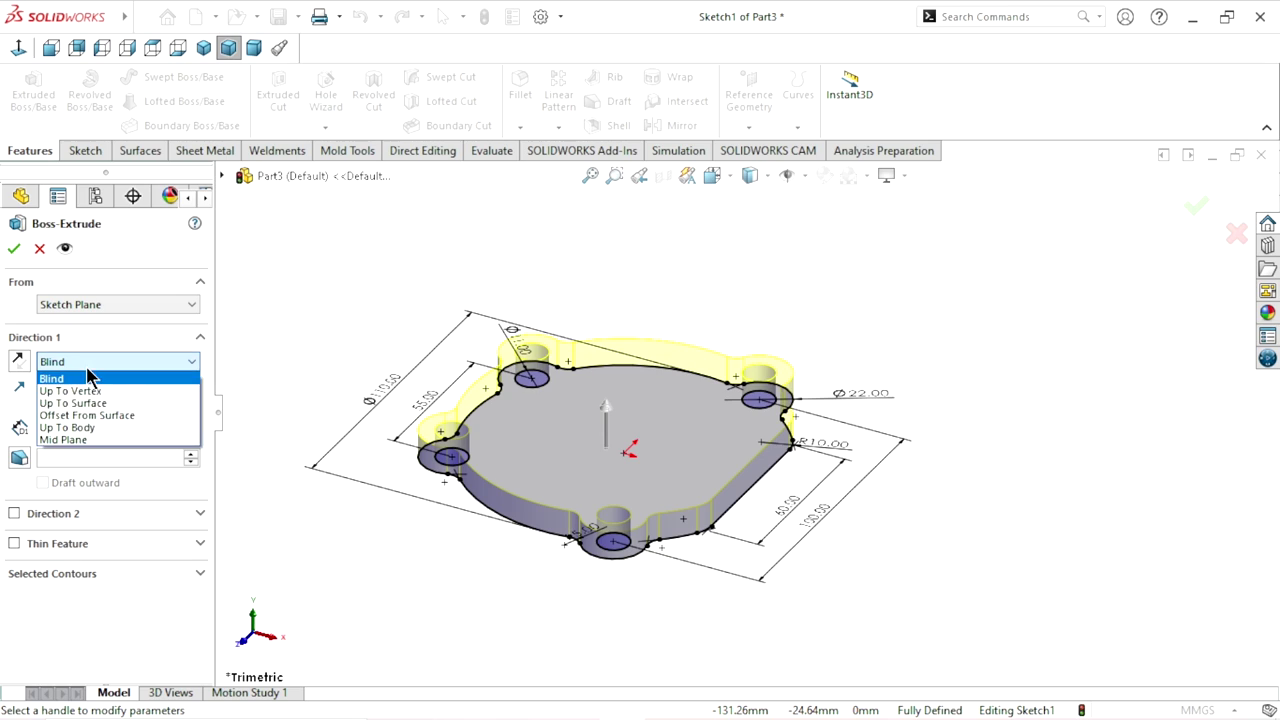
{"action": "left_click", "coordinate": [88, 370]}
{"action": "left_click", "coordinate": [103, 429]}
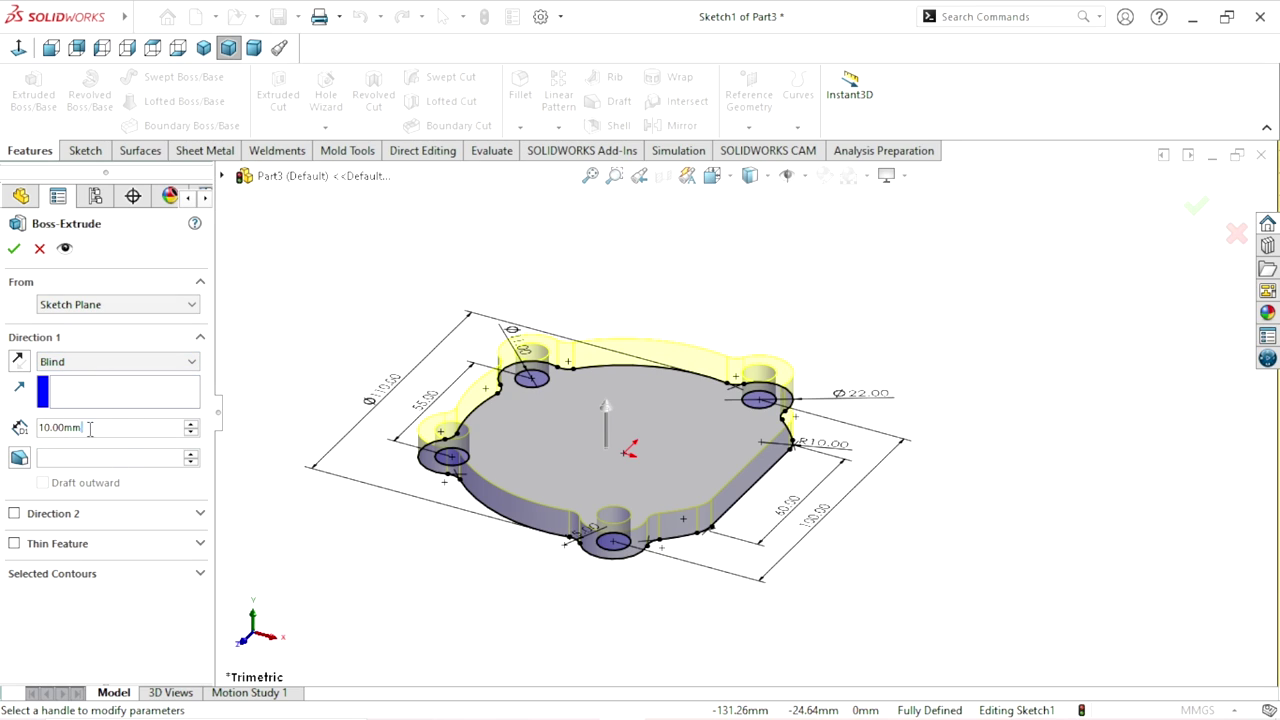
{"action": "type", "text": "8"}
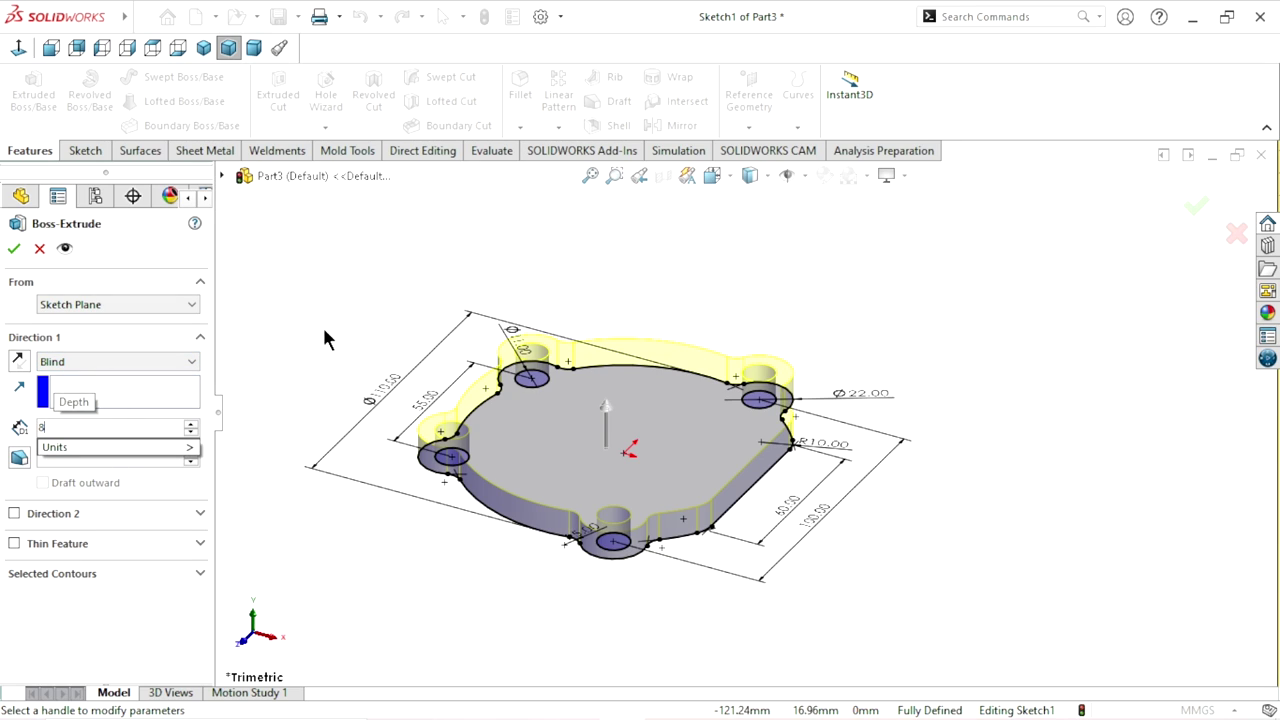
{"action": "key", "text": "Return"}
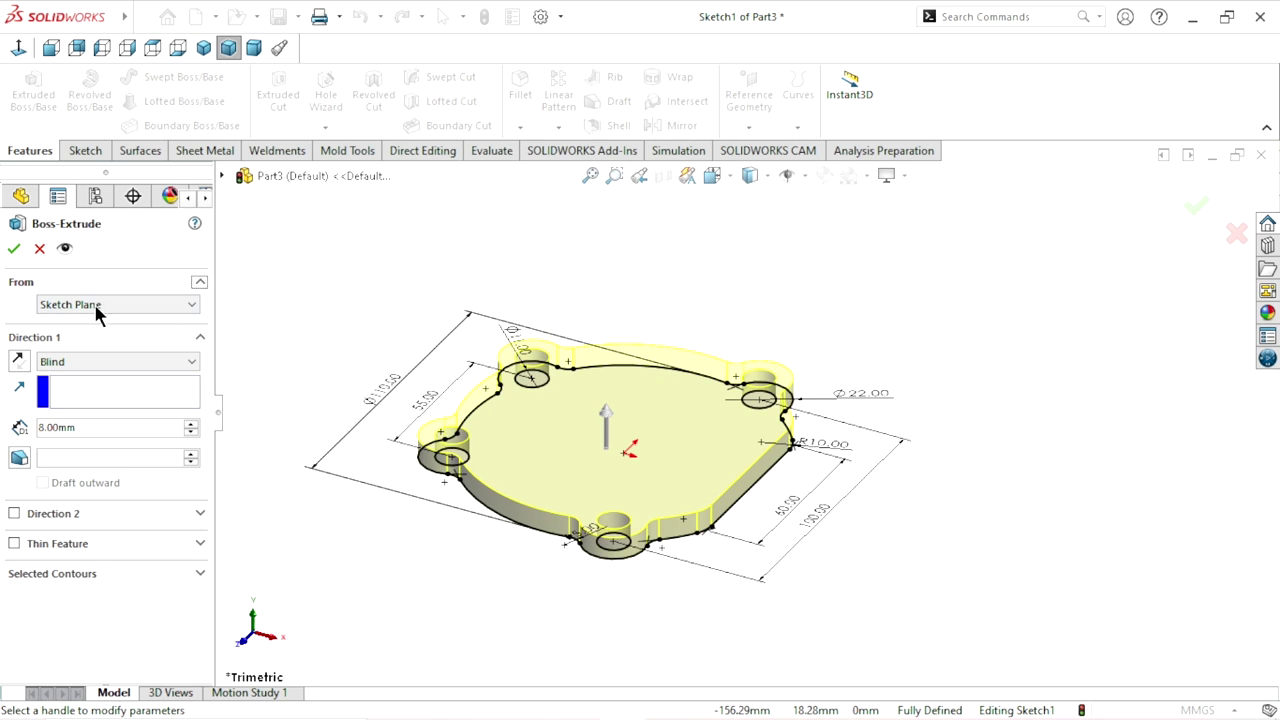
{"action": "left_click", "coordinate": [14, 250]}
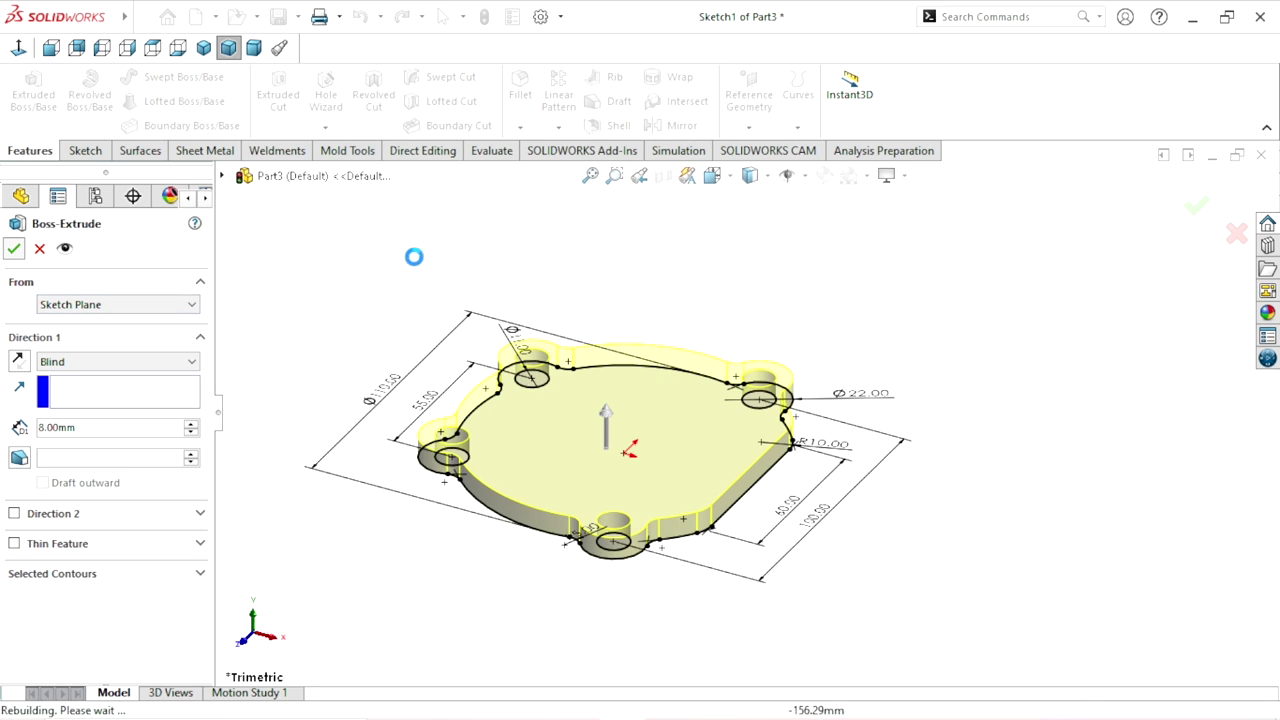
- Orbit to inspect the plate's underside, return to isometric and select the top face
{"action": "left_click", "coordinate": [822, 272]}
{"action": "mouse_move", "coordinate": [820, 283]}
{"action": "middle_mouse_down"}
{"action": "mouse_move", "coordinate": [1039, 256]}
{"action": "mouse_move", "coordinate": [549, 571]}
{"action": "mouse_move", "coordinate": [543, 346]}
{"action": "mouse_move", "coordinate": [764, 334]}
{"action": "mouse_move", "coordinate": [843, 423]}
{"action": "mouse_move", "coordinate": [703, 386]}
{"action": "middle_mouse_up"}
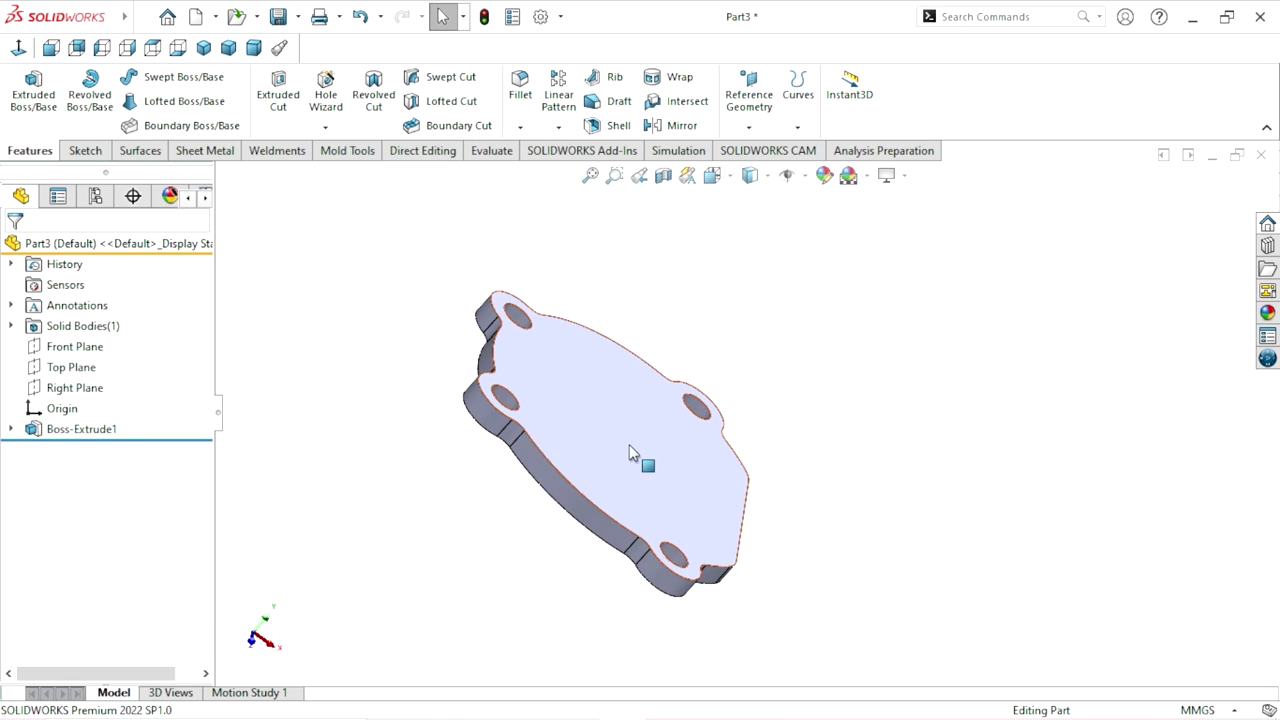
{"action": "left_click", "coordinate": [203, 48]}
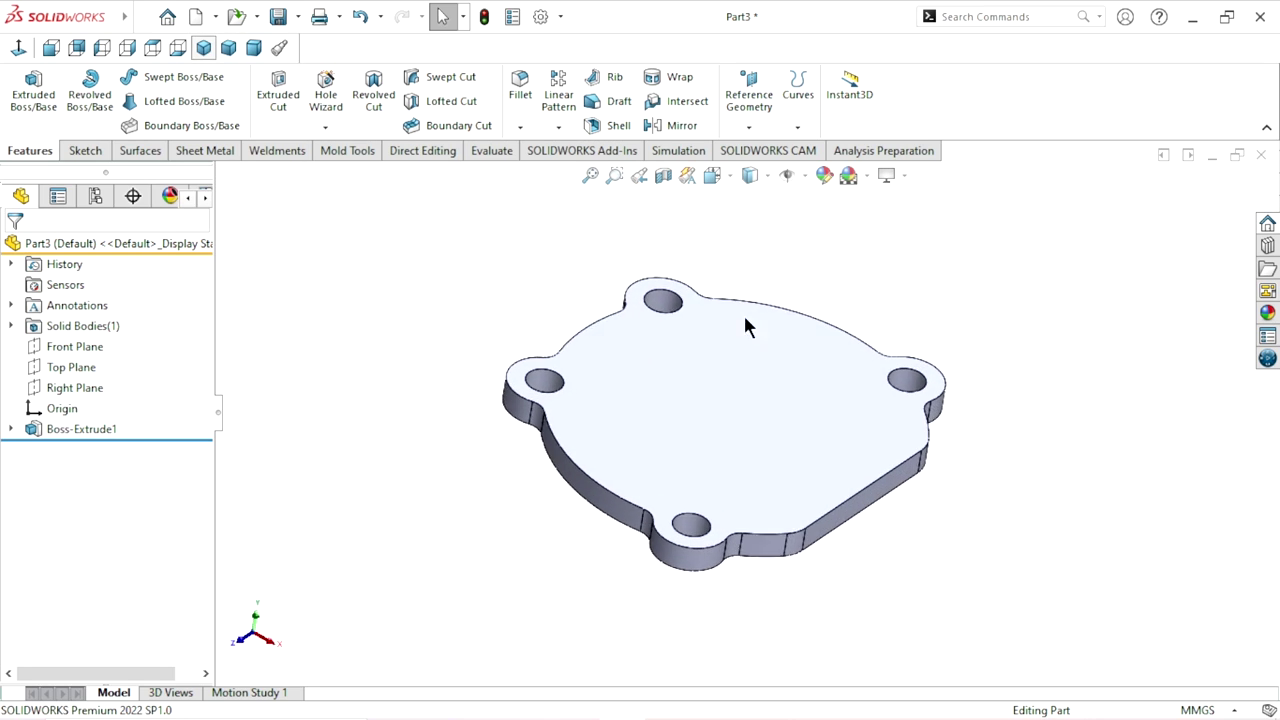
{"action": "left_click", "coordinate": [822, 412]}
- Start a sketch on the plate's top face and draw a circle centred on the origin
{"action": "left_click", "coordinate": [904, 353]}
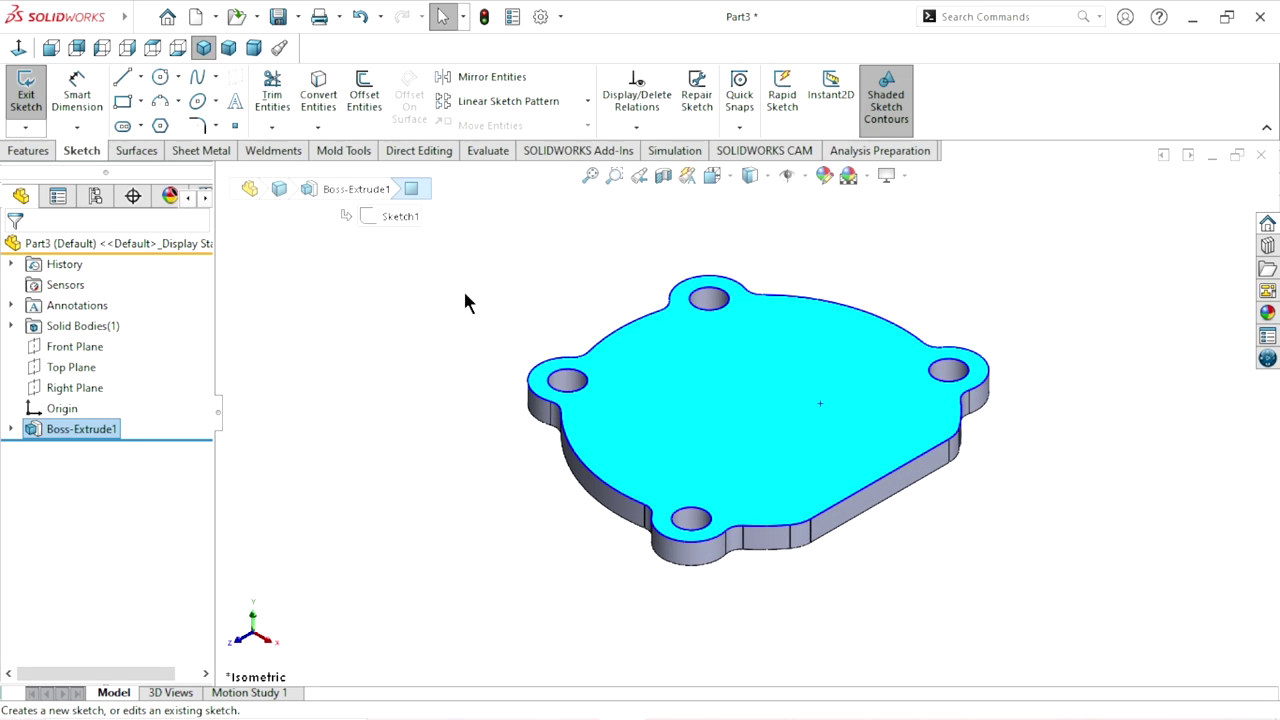
{"action": "left_click", "coordinate": [15, 52]}
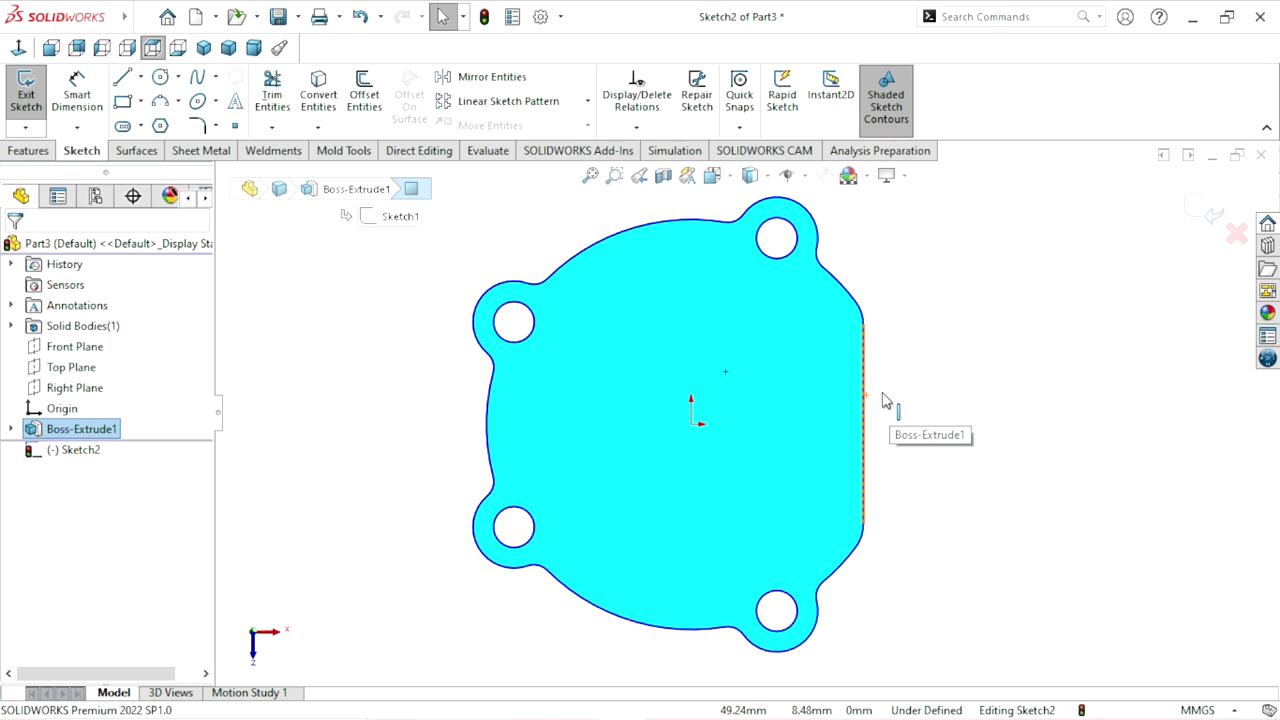
{"action": "left_click", "coordinate": [157, 78]}
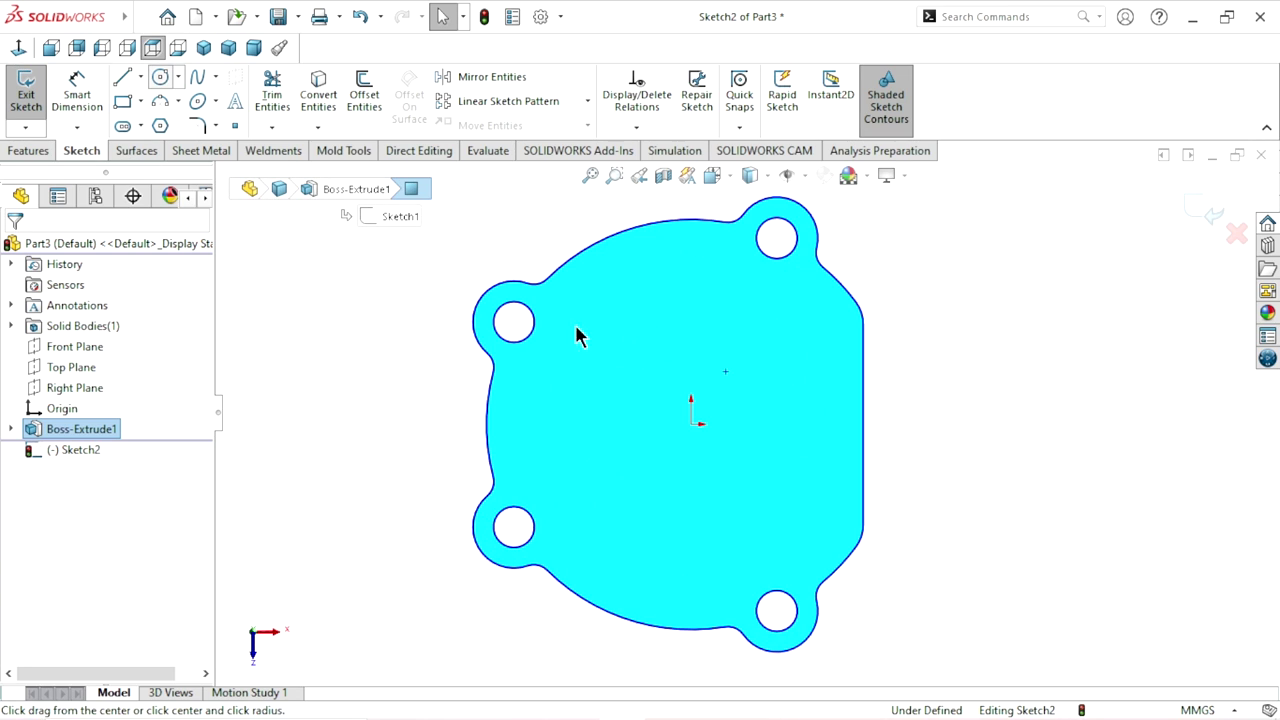
{"action": "left_click", "coordinate": [691, 423]}
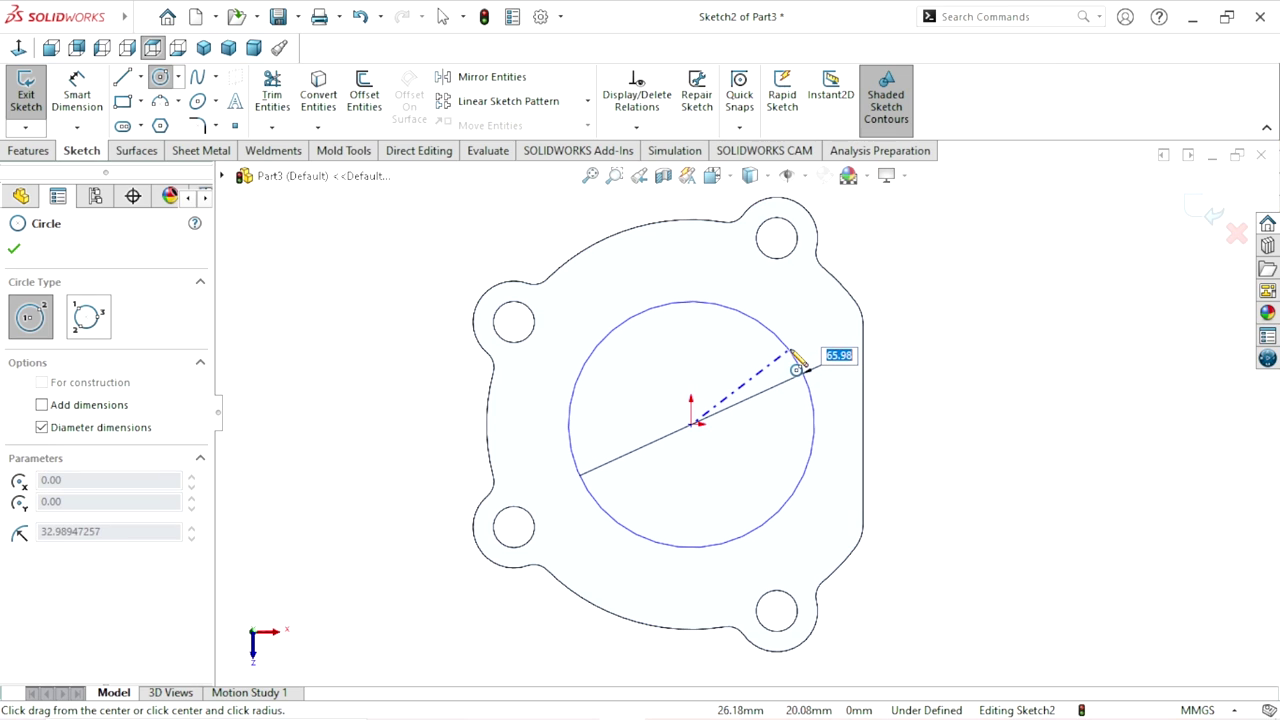
{"action": "left_click", "coordinate": [801, 345]}
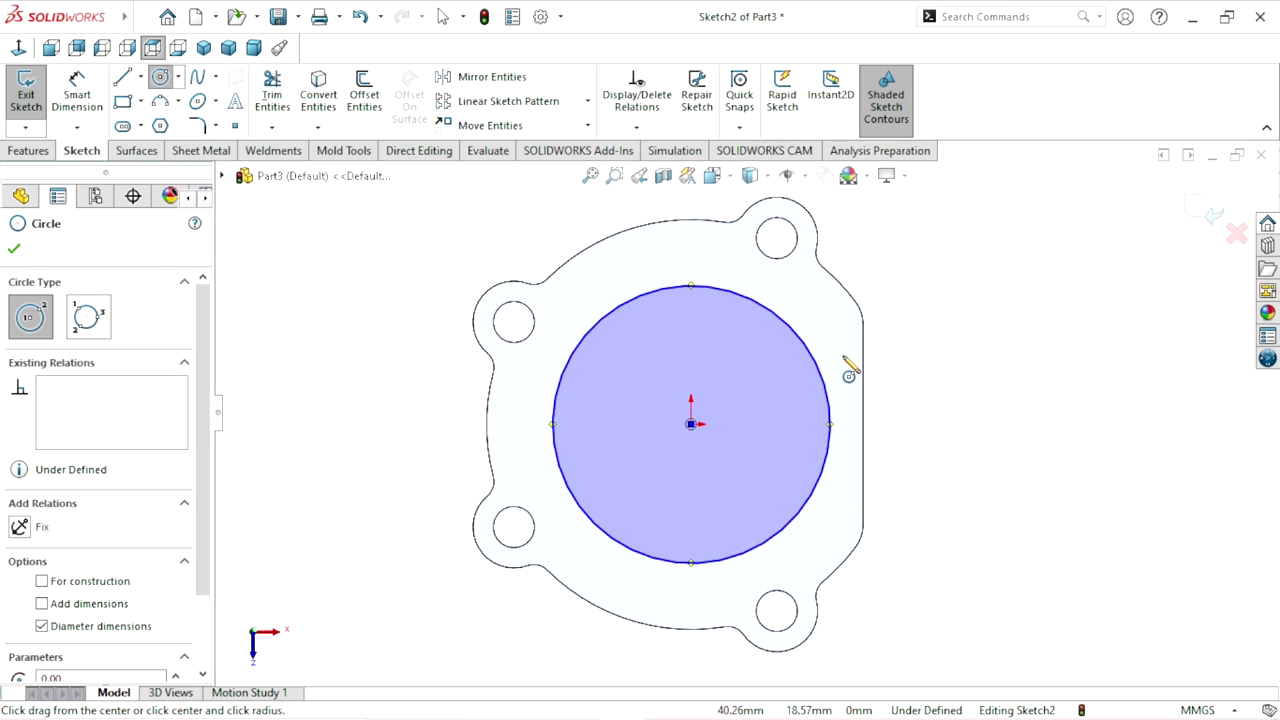
- Dimension the circle to an 85 mm diameter
{"action": "key", "text": "s"}
{"action": "left_click", "coordinate": [916, 384]}
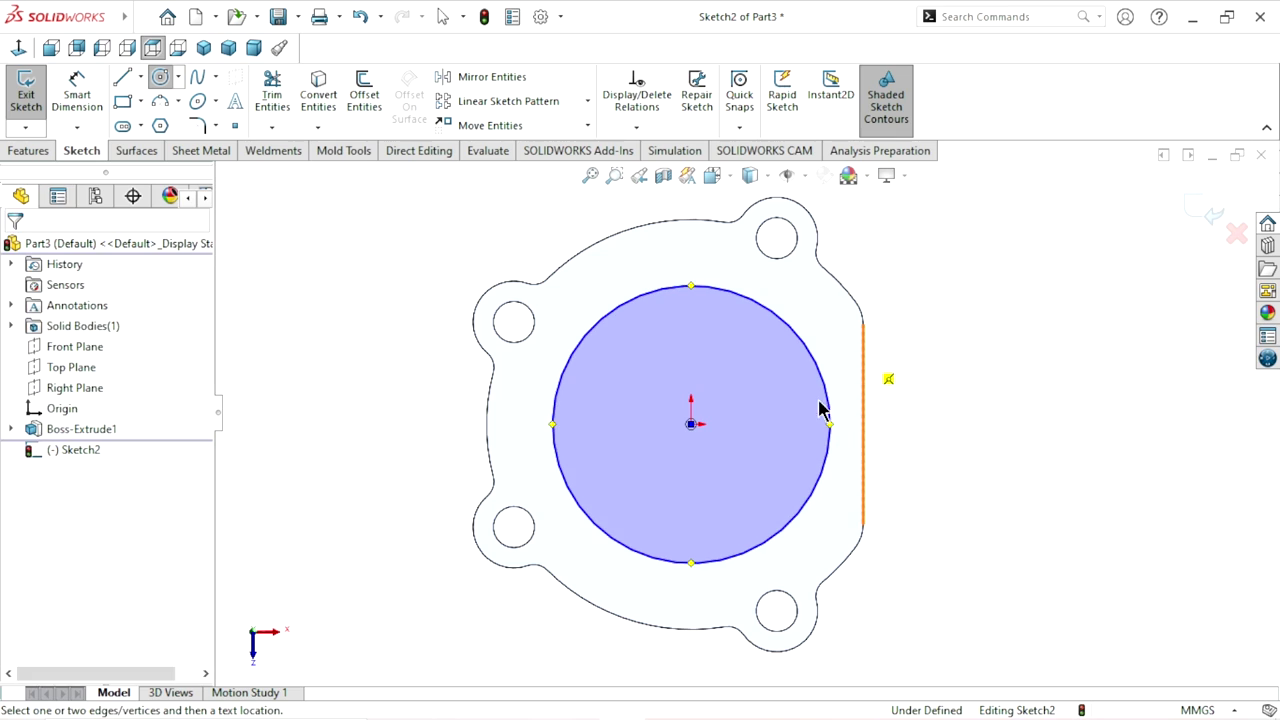
{"action": "left_click", "coordinate": [830, 418]}
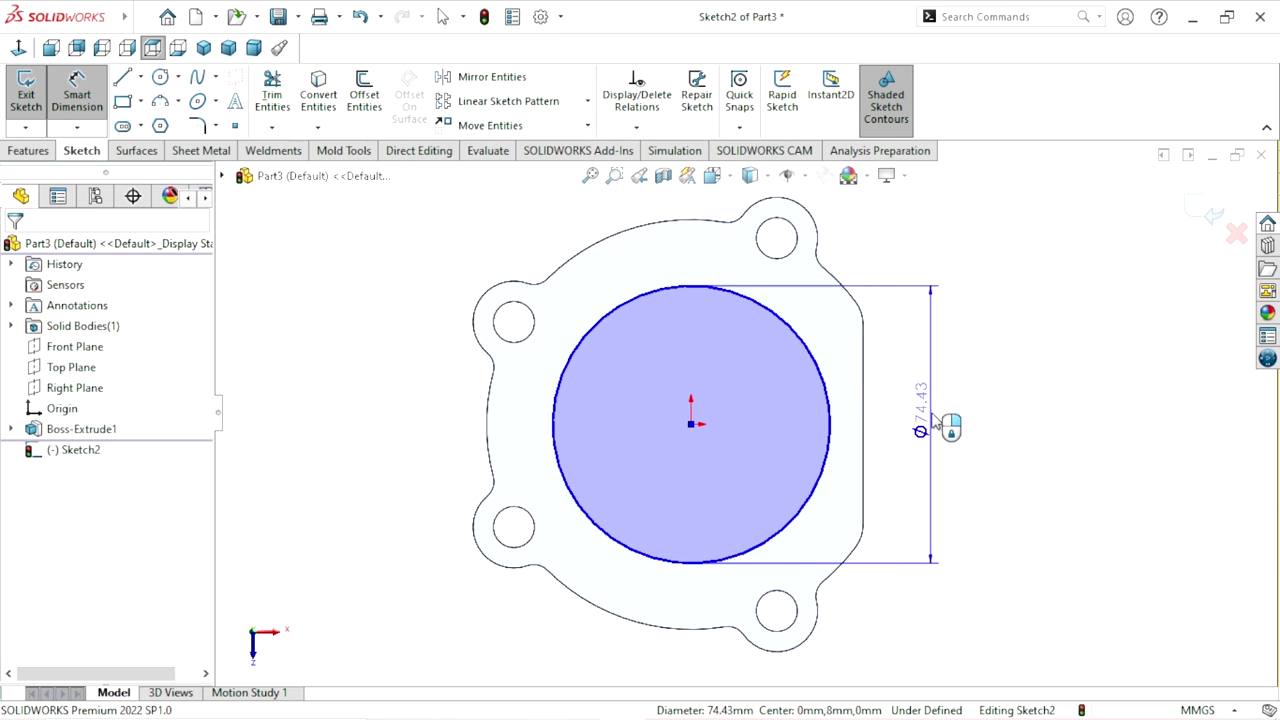
{"action": "left_click", "coordinate": [930, 420]}
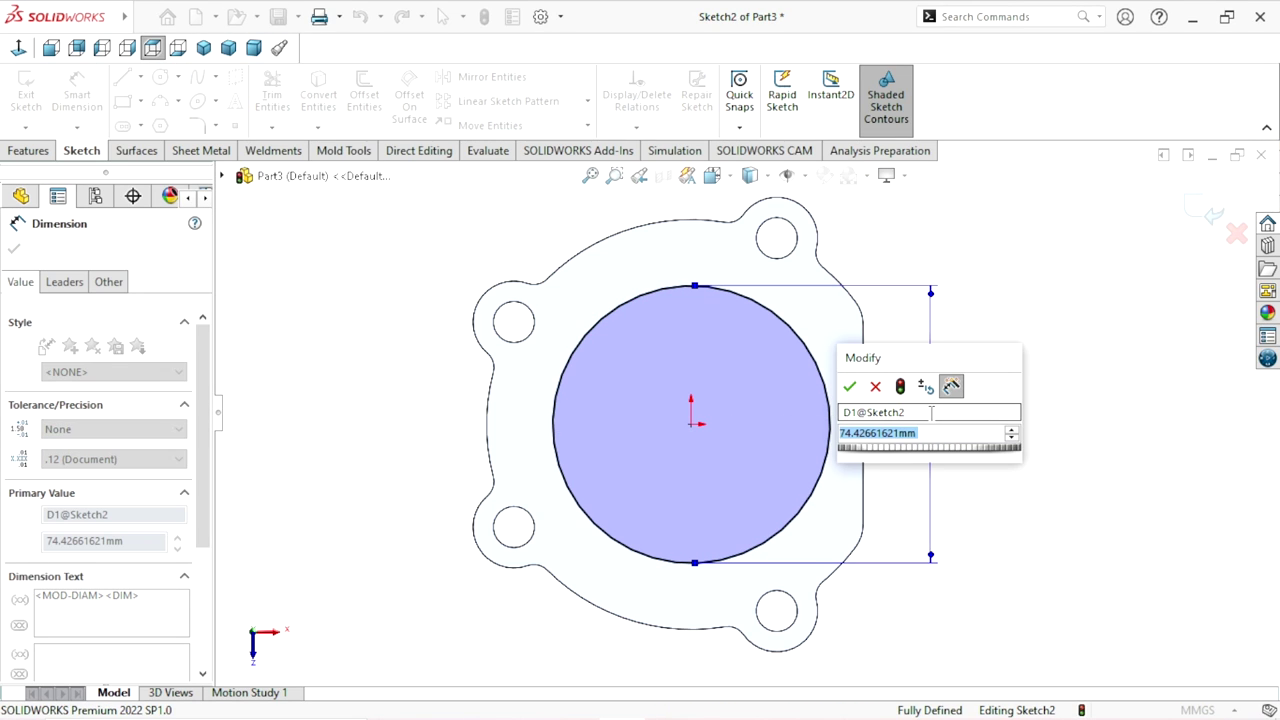
{"action": "type", "text": "85"}
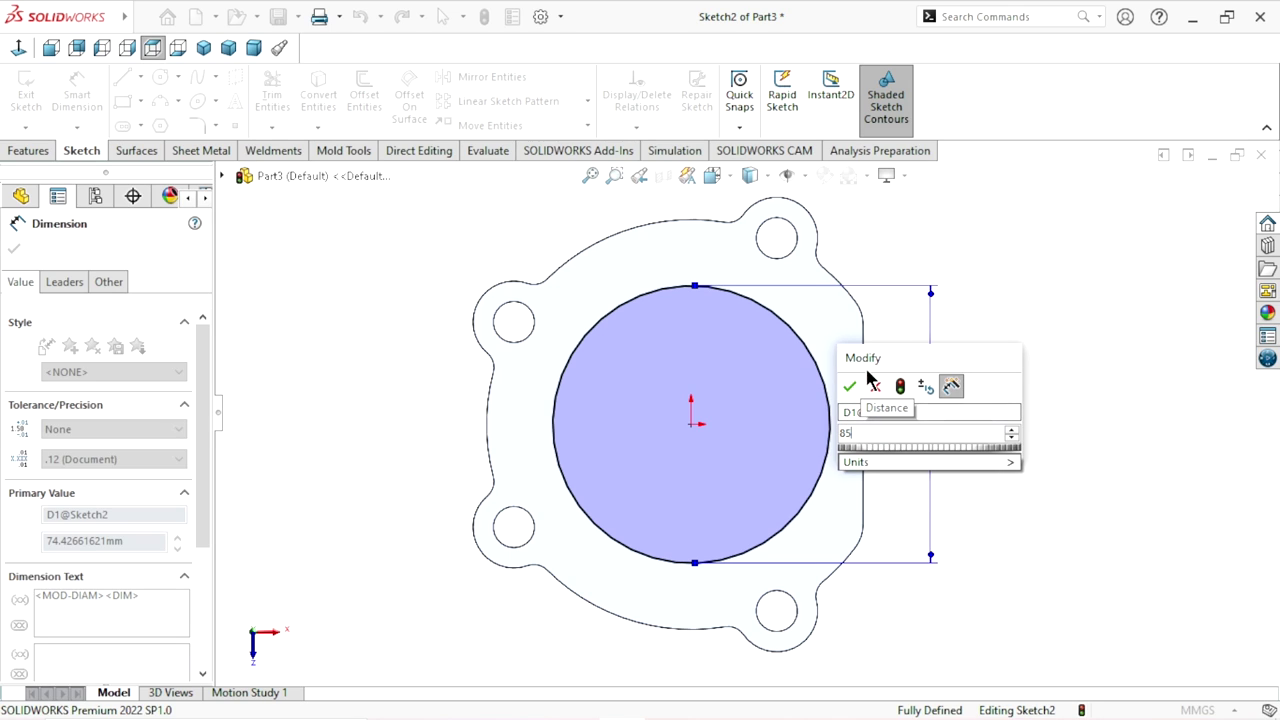
{"action": "left_click", "coordinate": [852, 386]}
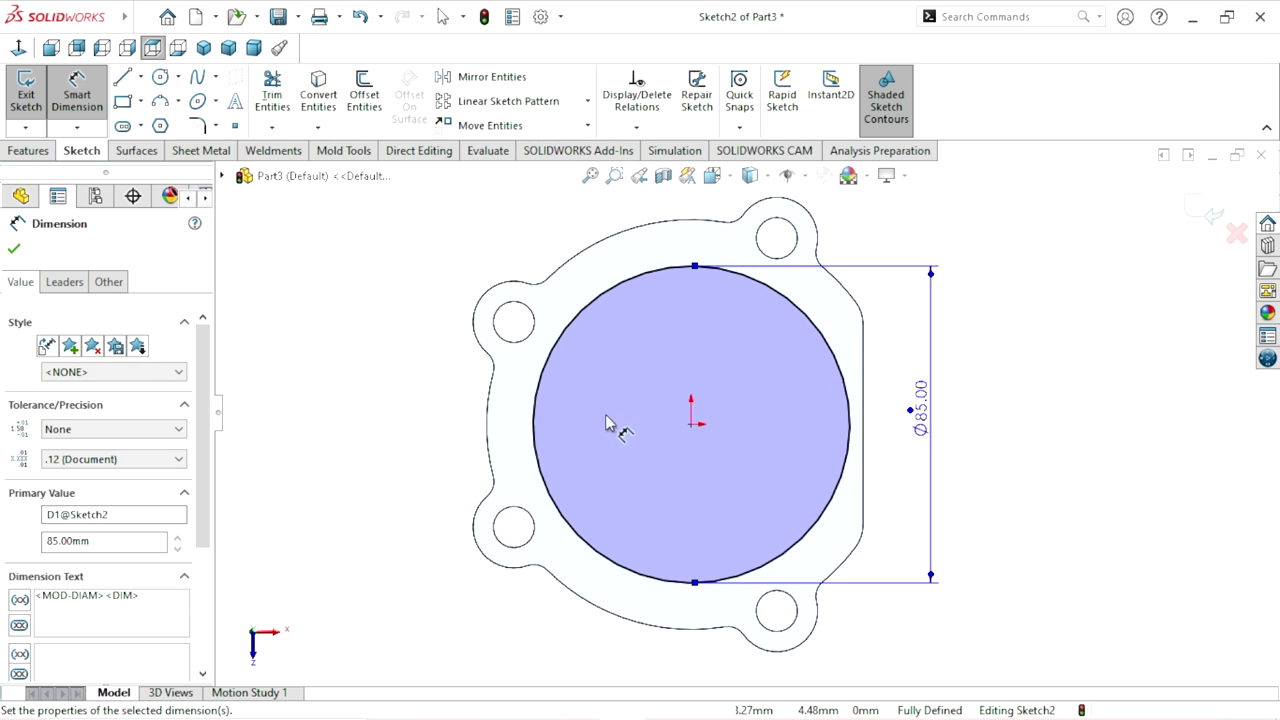
{"action": "left_click", "coordinate": [13, 251]}
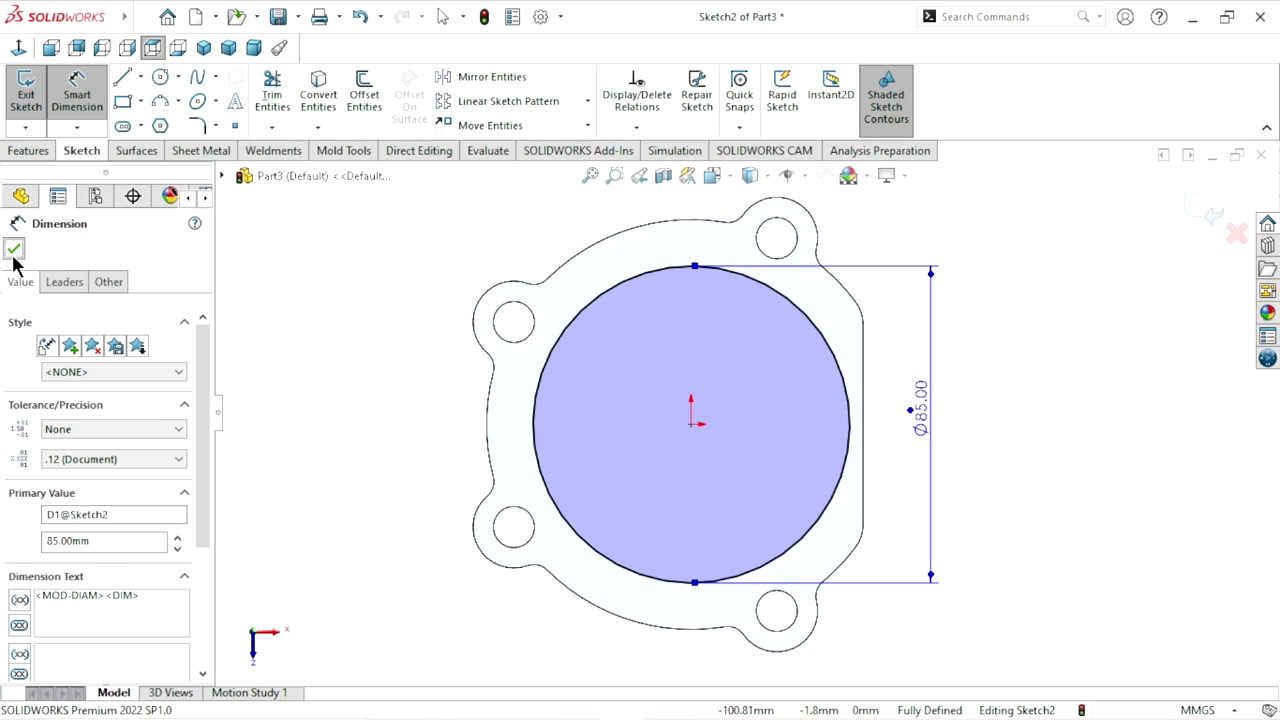
{"action": "left_click", "coordinate": [14, 152]}
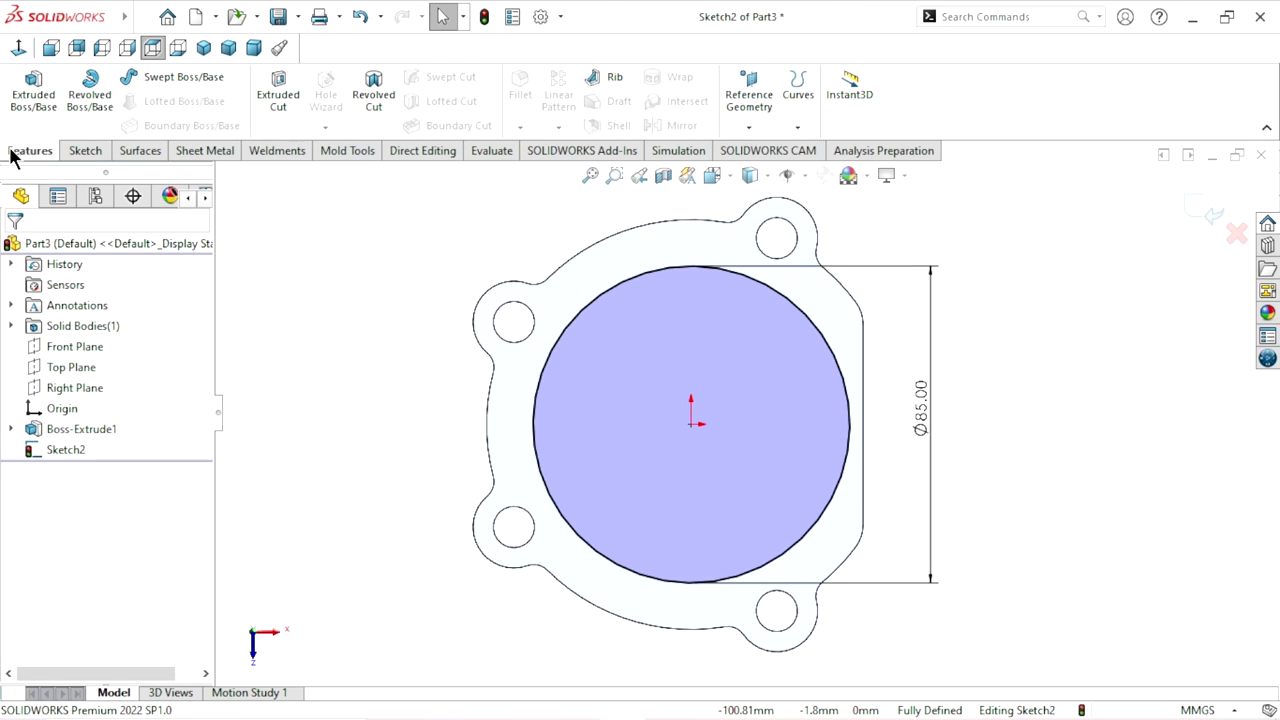
- Extrude the 85 mm circle 8 mm as a merged boss, Boss-Extrude2
{"action": "left_click", "coordinate": [33, 95]}
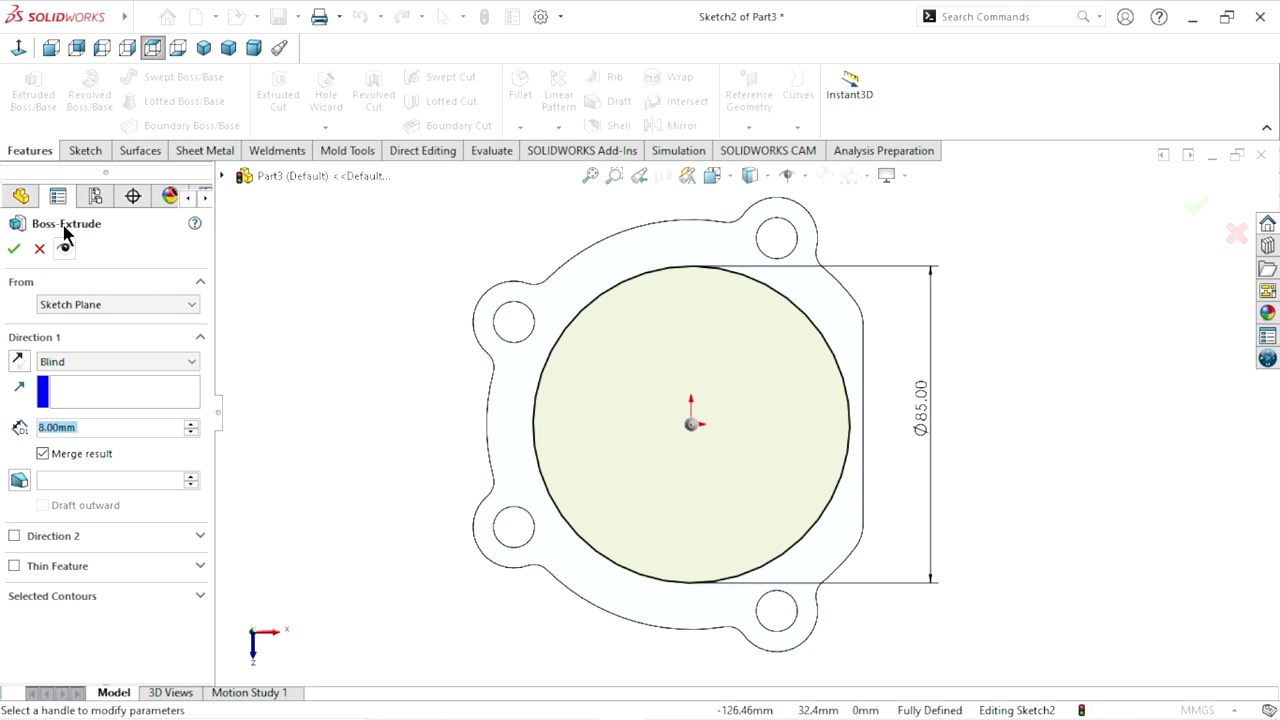
{"action": "left_click", "coordinate": [203, 47]}
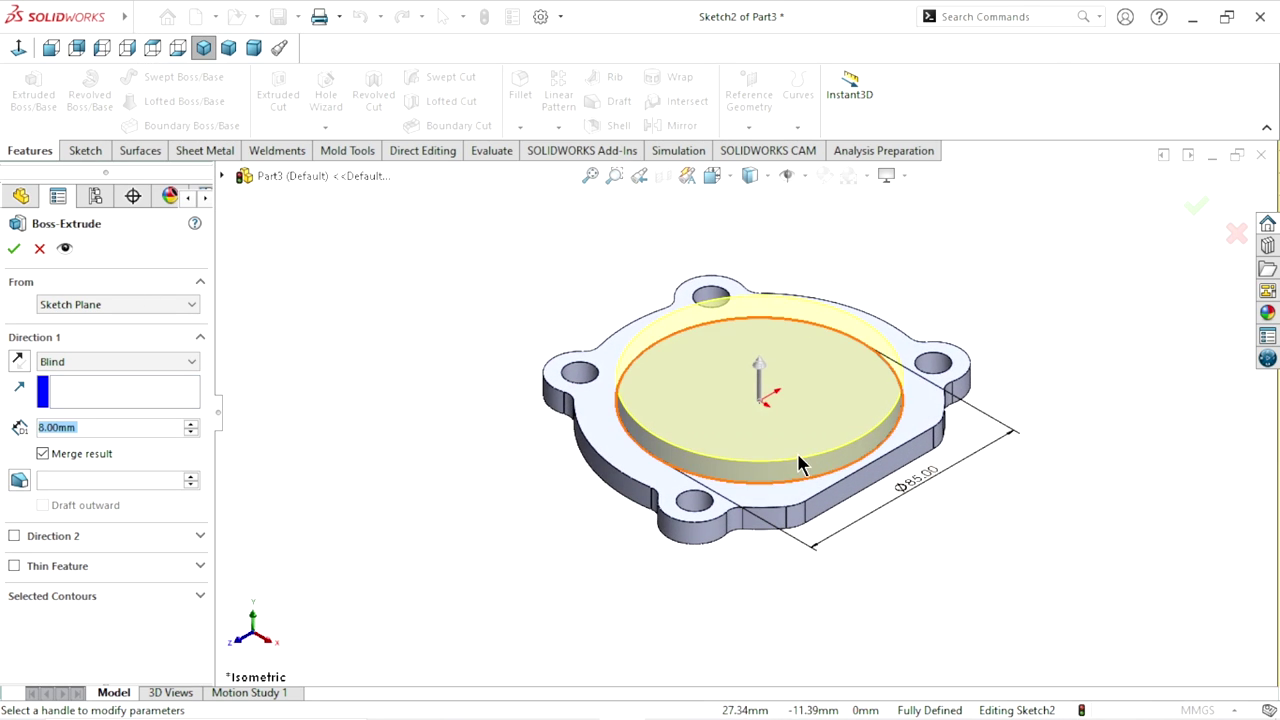
{"action": "scroll", "coordinate": [880, 350], "scroll_direction": "down", "scroll_amount": 2}
{"action": "left_click", "coordinate": [124, 428]}
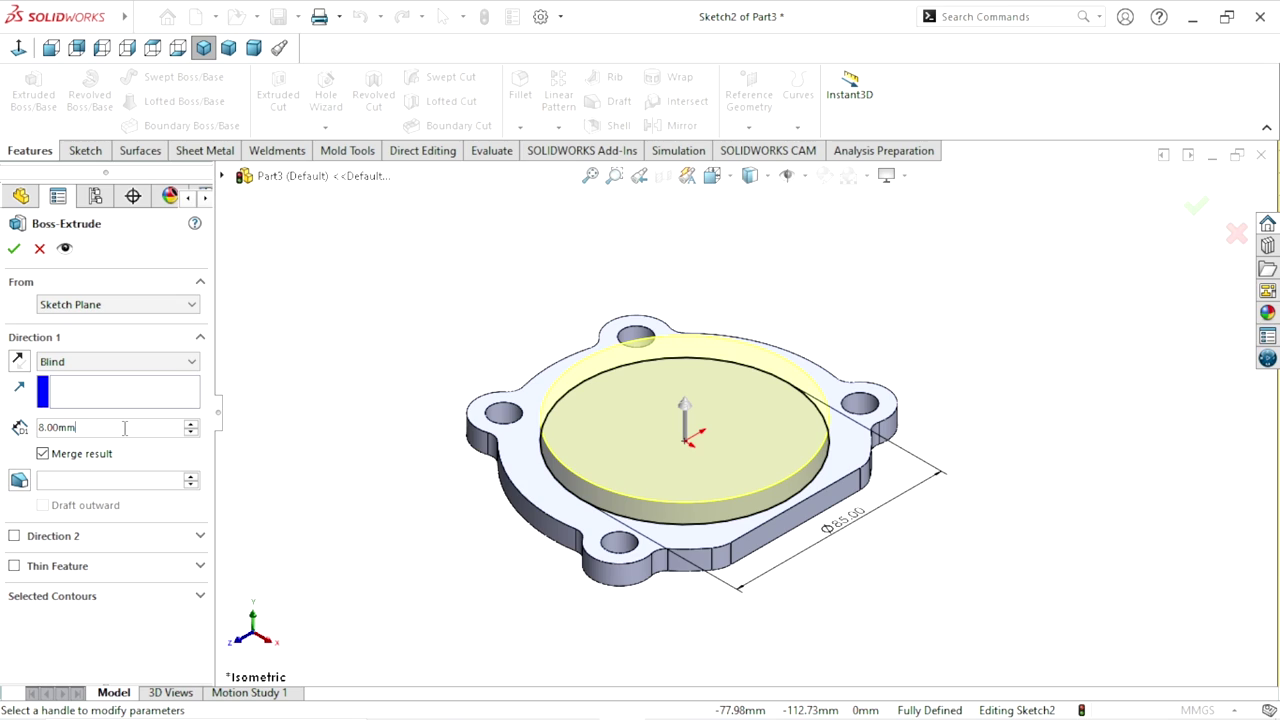
{"action": "left_click", "coordinate": [14, 250]}
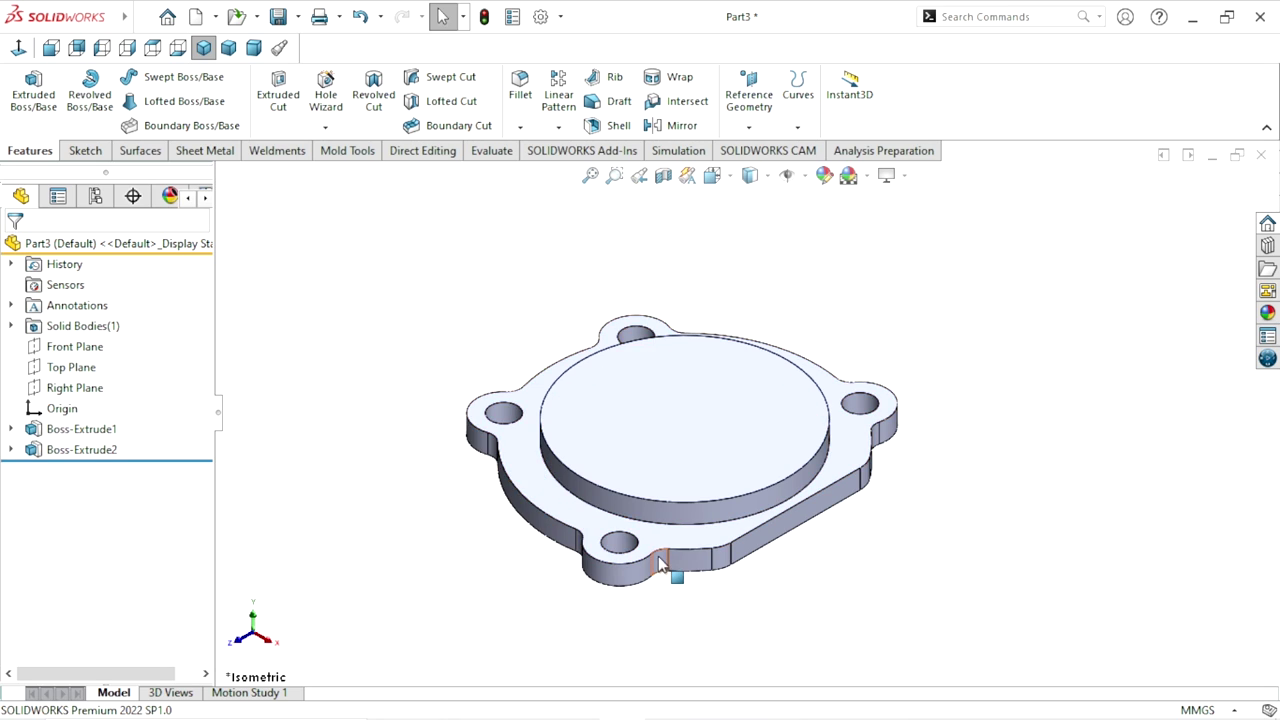
{"action": "scroll", "coordinate": [745, 410], "scroll_direction": "up", "scroll_amount": 2}
- Start a sketch on the round boss's top face and draw an origin-centred circle
{"action": "left_click", "coordinate": [757, 437]}
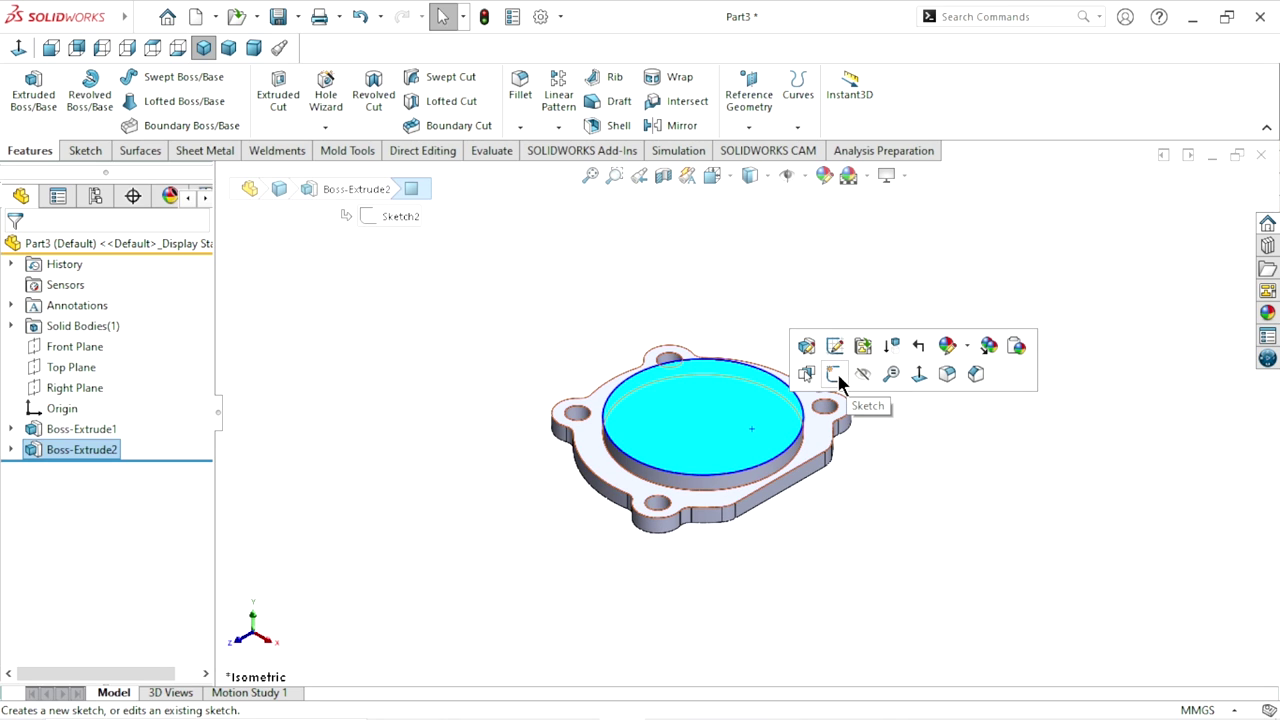
{"action": "left_click", "coordinate": [836, 372]}
{"action": "left_click", "coordinate": [17, 47]}
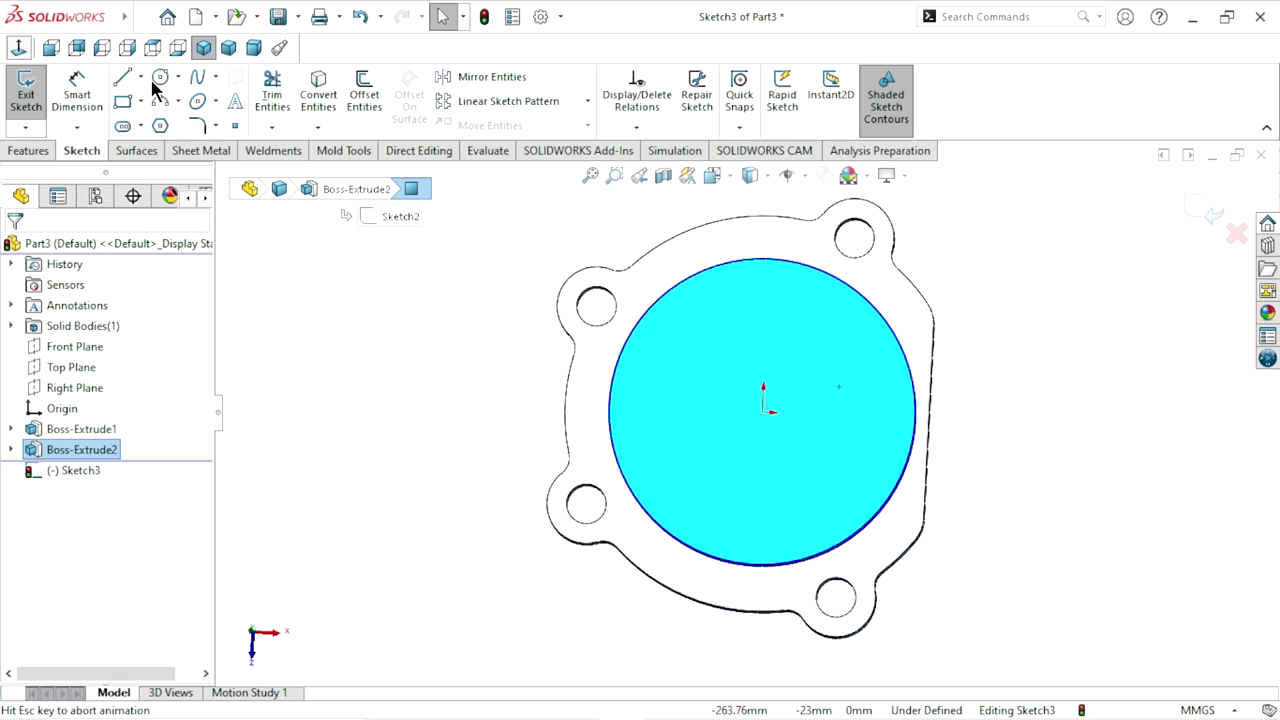
{"action": "left_click", "coordinate": [157, 77]}
{"action": "left_click", "coordinate": [767, 412]}
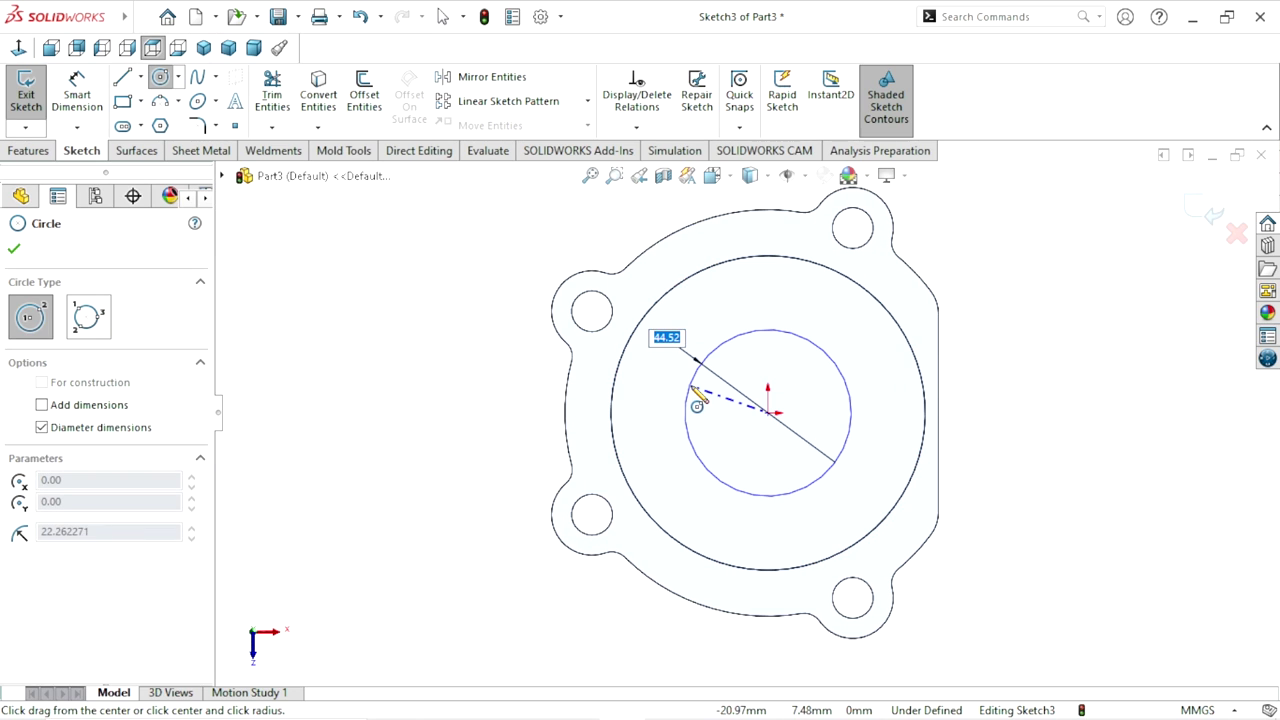
{"action": "left_click", "coordinate": [686, 410]}
- Dimension the new circle to a 50 mm diameter
{"action": "left_click", "coordinate": [80, 100]}
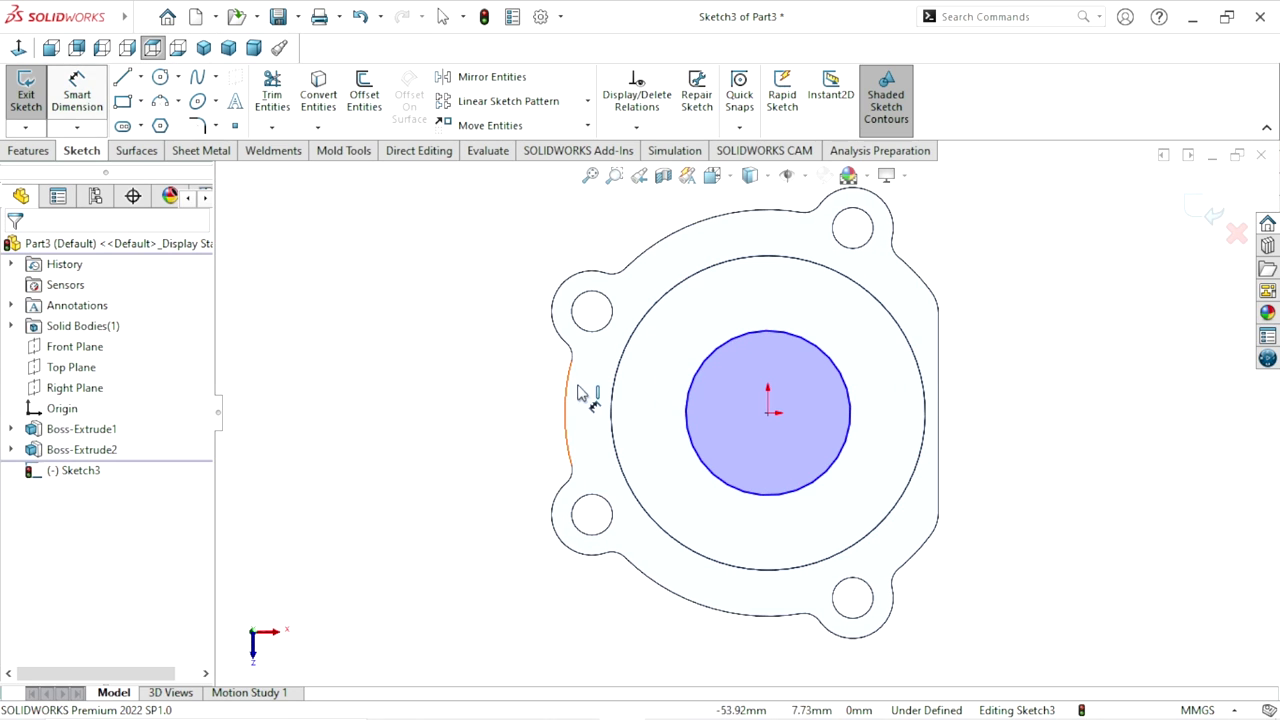
{"action": "left_click", "coordinate": [851, 412]}
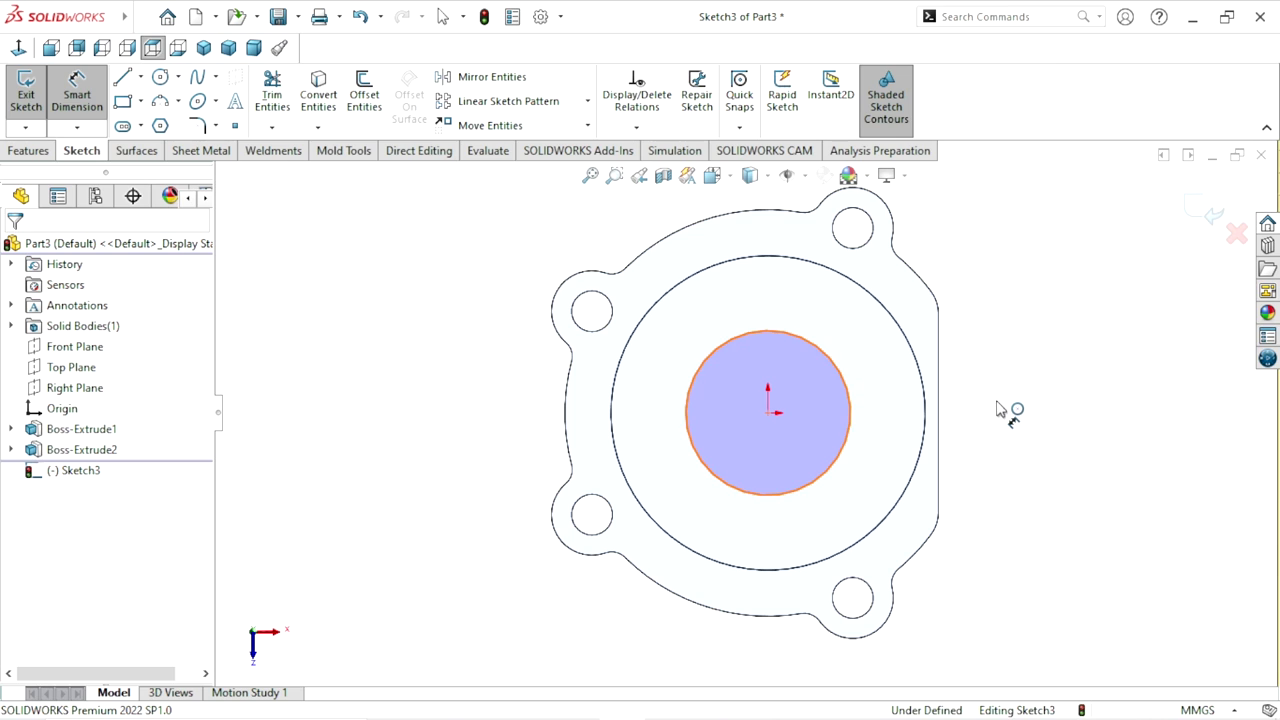
{"action": "left_click", "coordinate": [999, 410]}
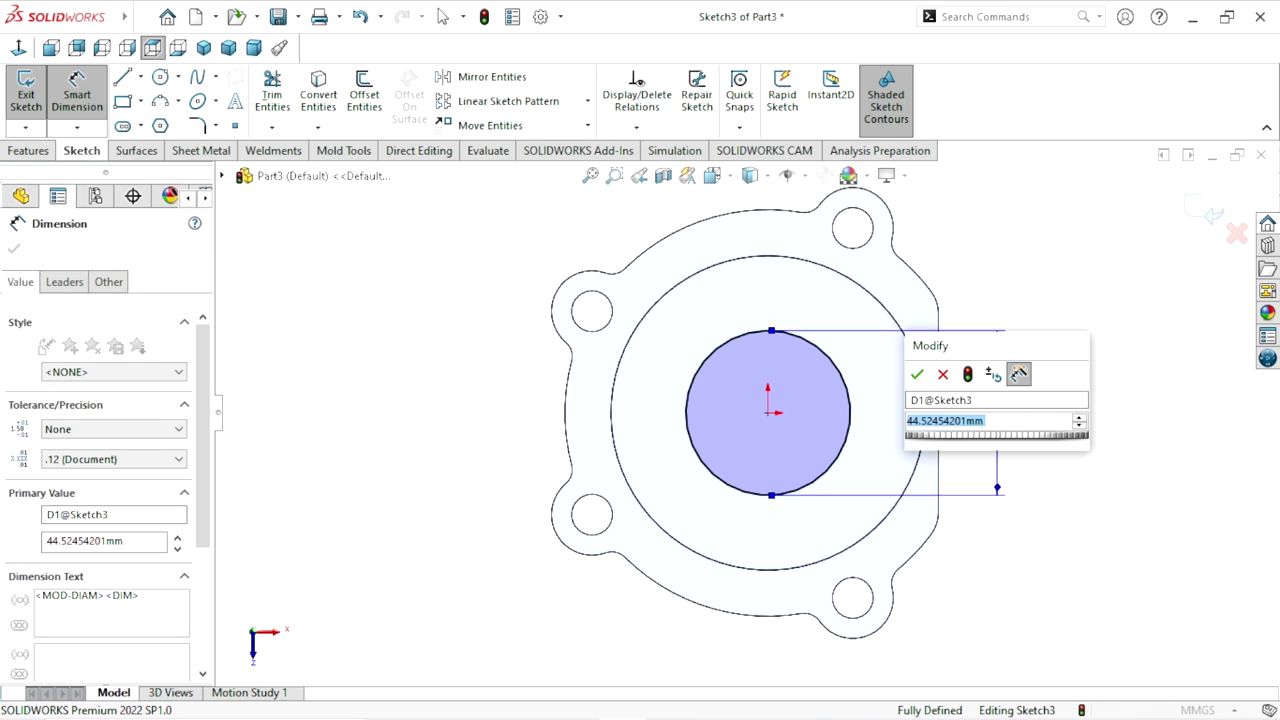
{"action": "type", "text": "50"}
{"action": "left_click", "coordinate": [913, 375]}
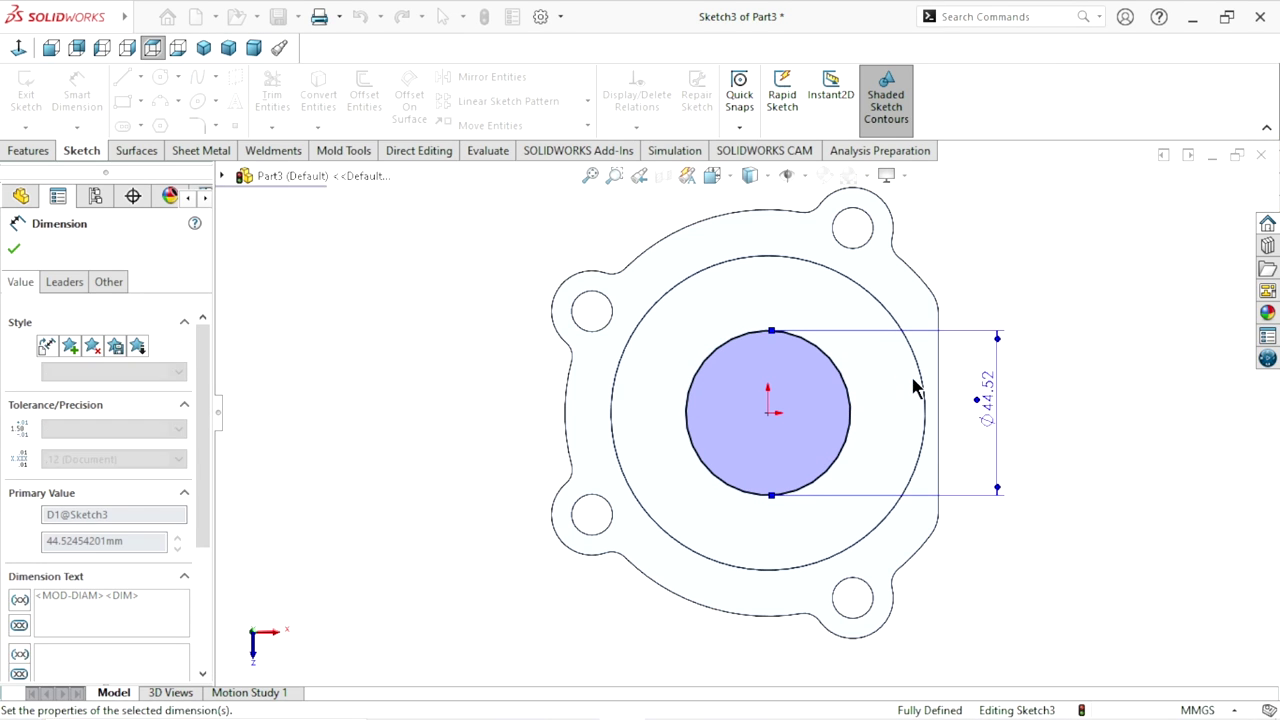
{"action": "left_click", "coordinate": [15, 251]}
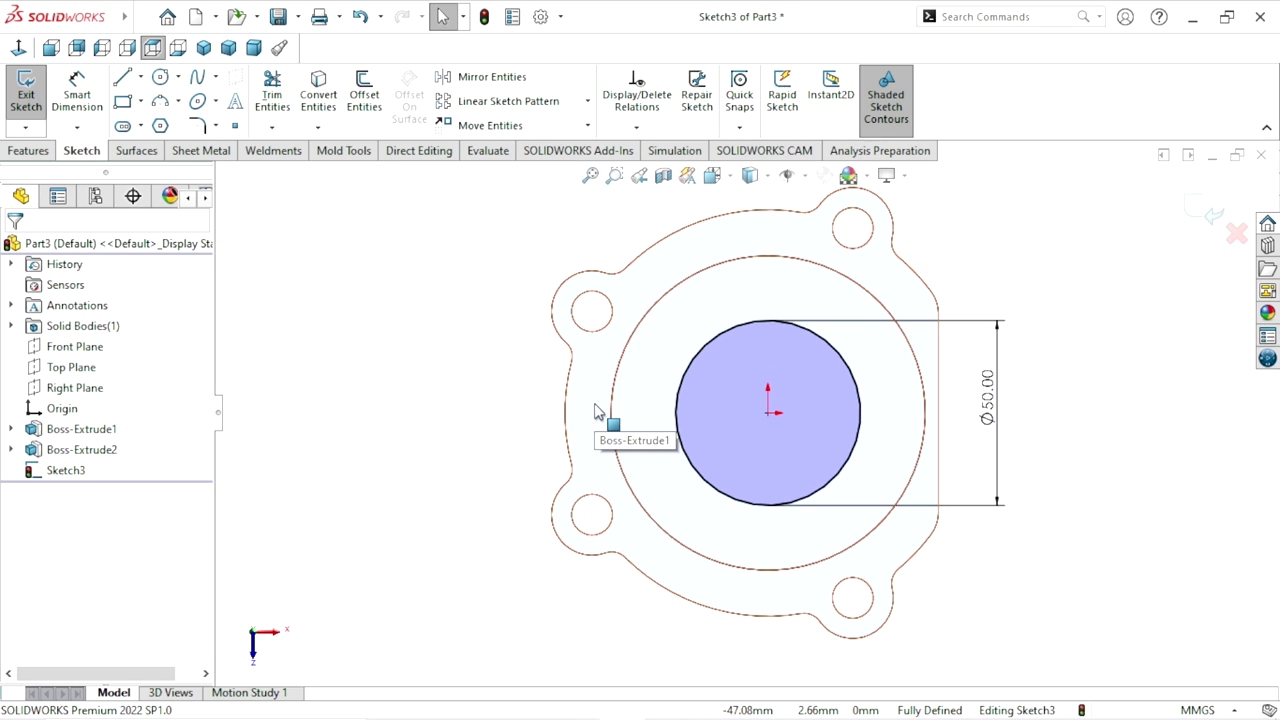
{"action": "left_click", "coordinate": [27, 151]}
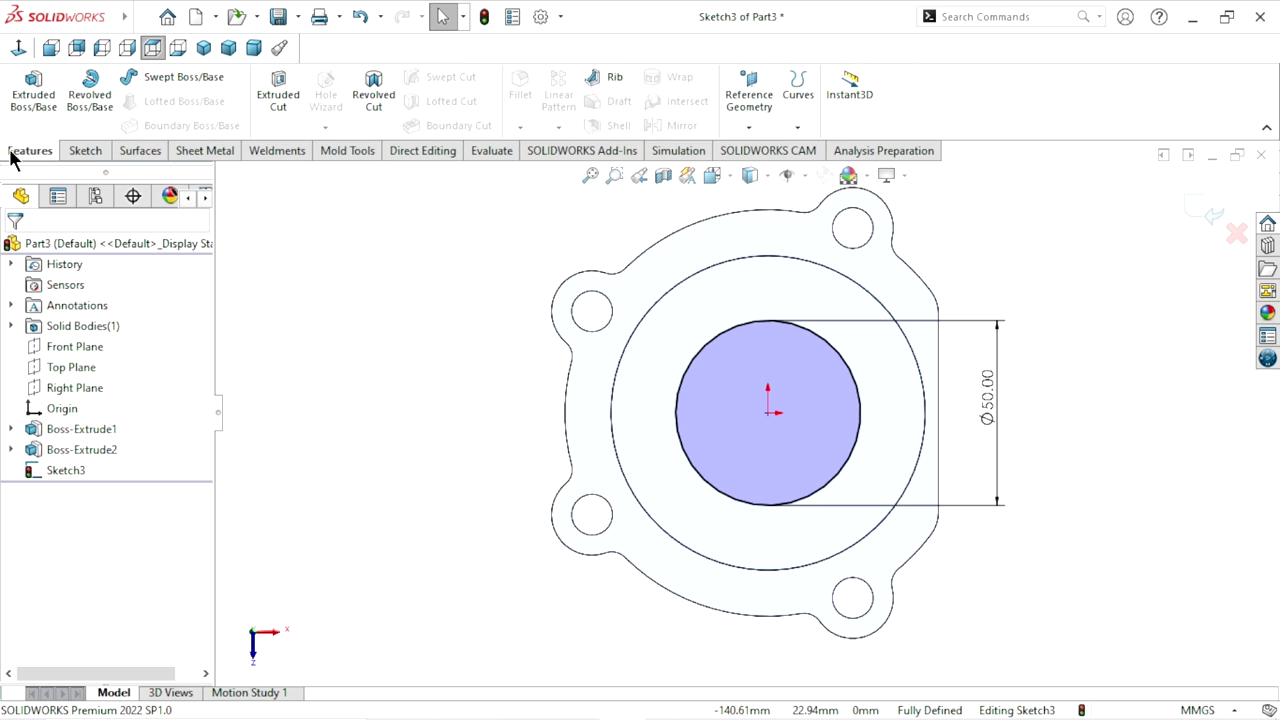
- Extrude the 50 mm circle Blind 80 mm into a tall cylinder
{"action": "left_click", "coordinate": [33, 92]}
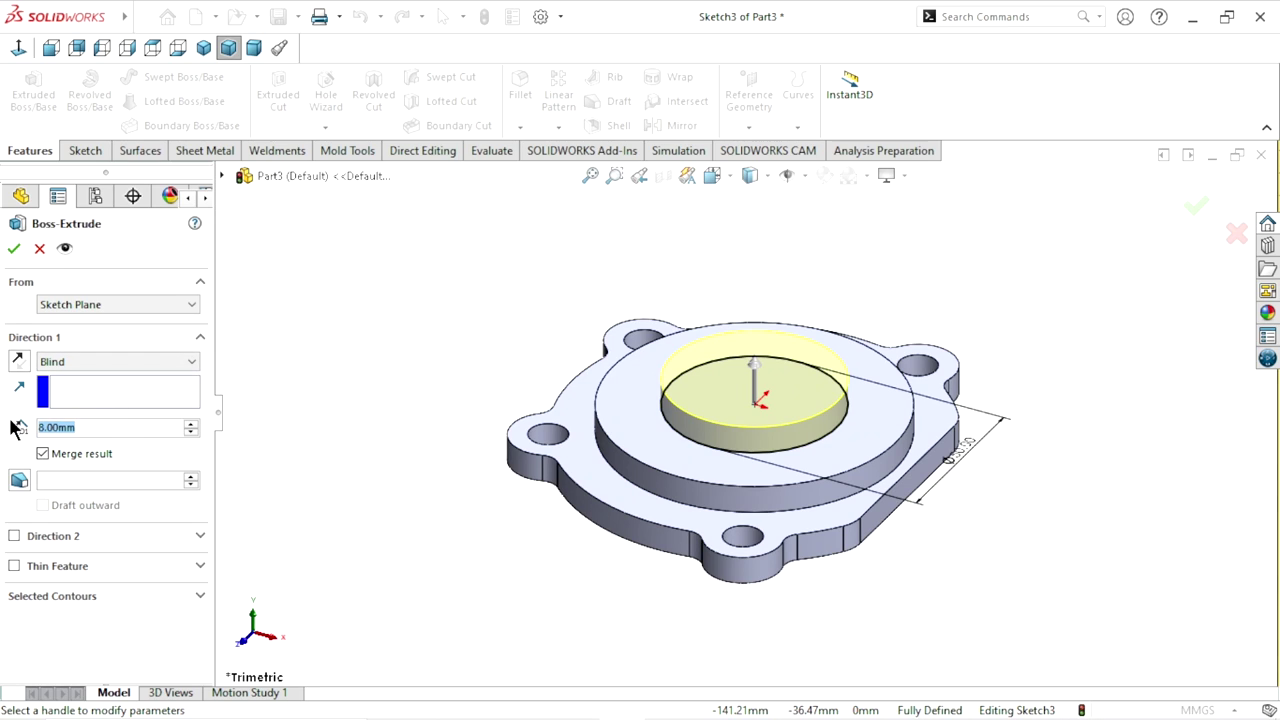
{"action": "type", "text": "80"}
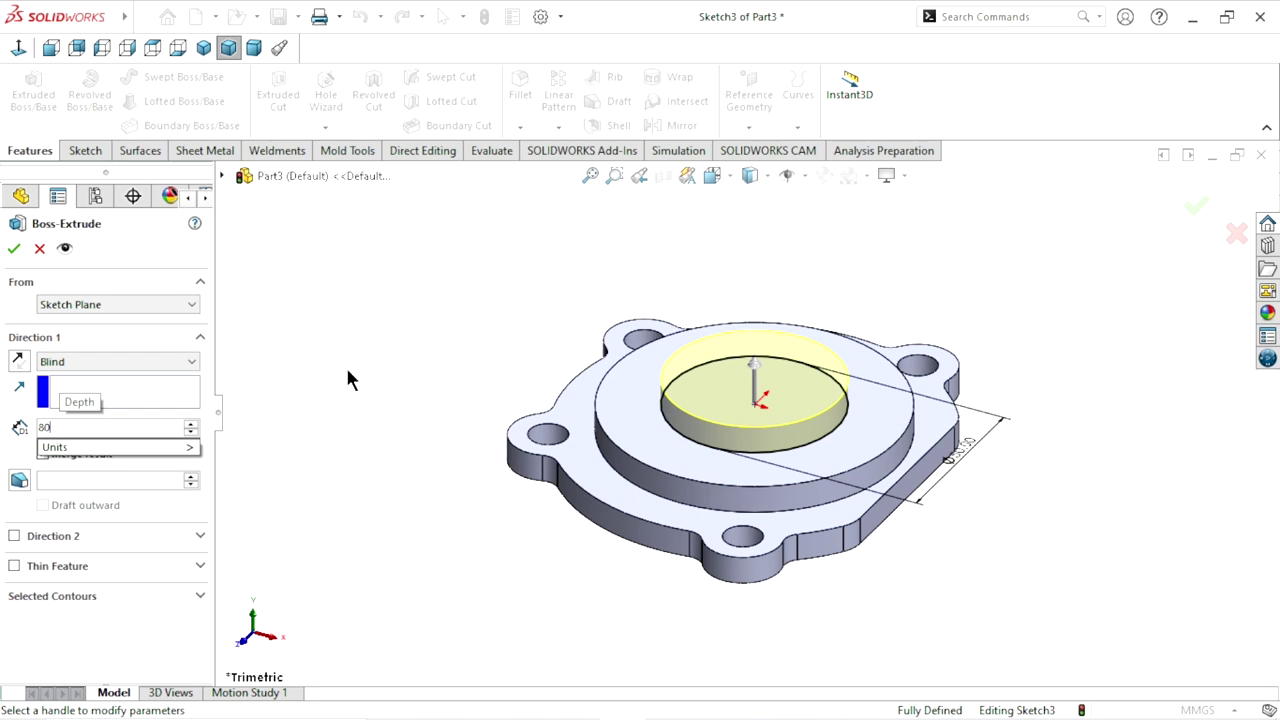
{"action": "key", "text": "Return"}
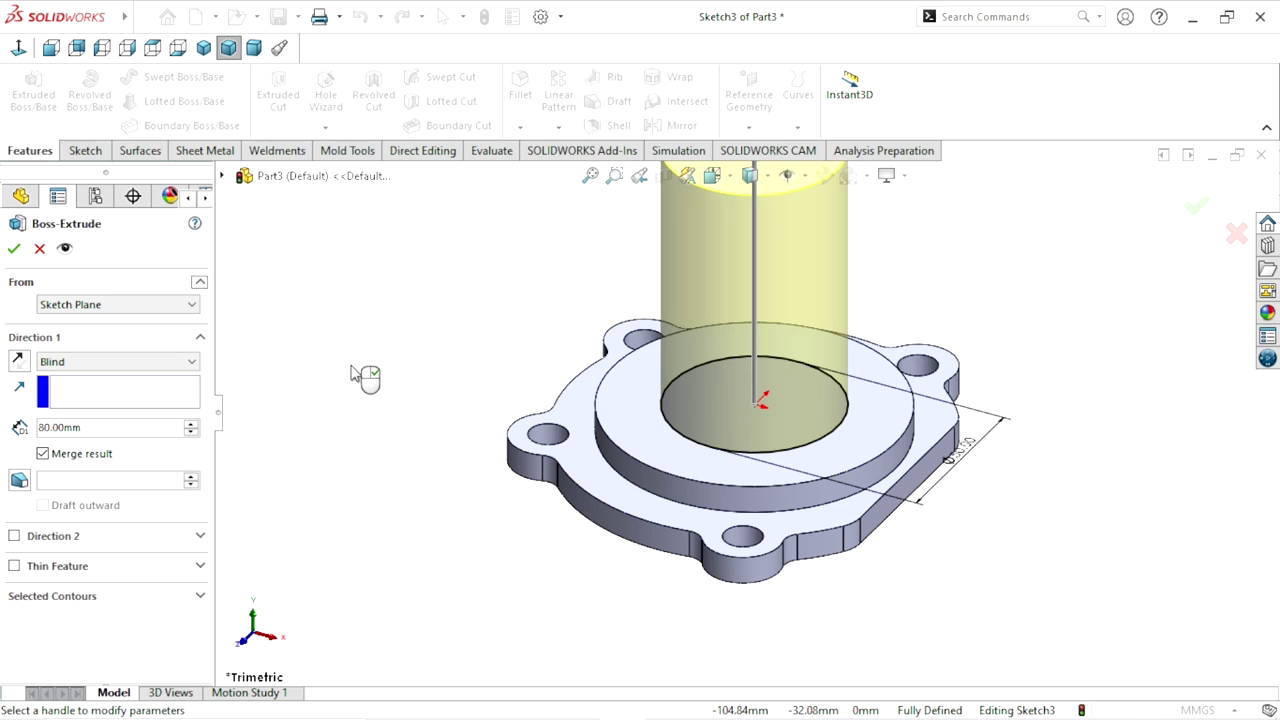
{"action": "left_click", "coordinate": [15, 252]}
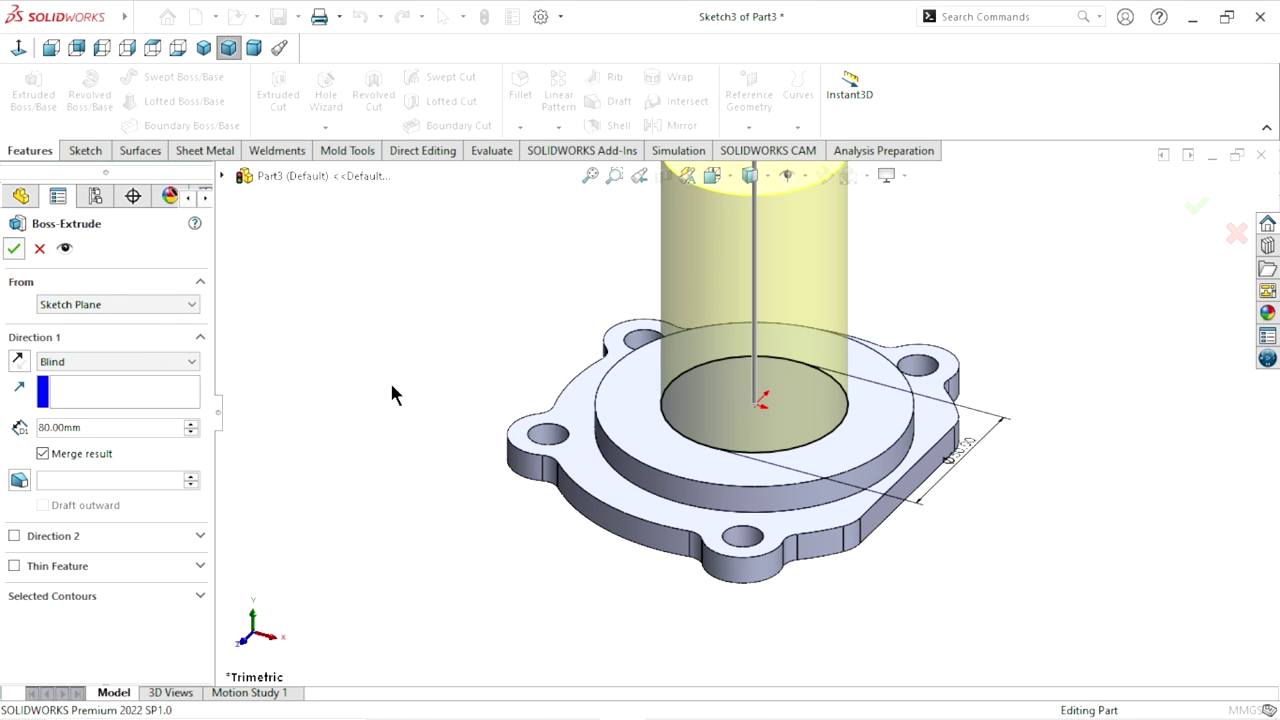
{"action": "left_click", "coordinate": [957, 376]}
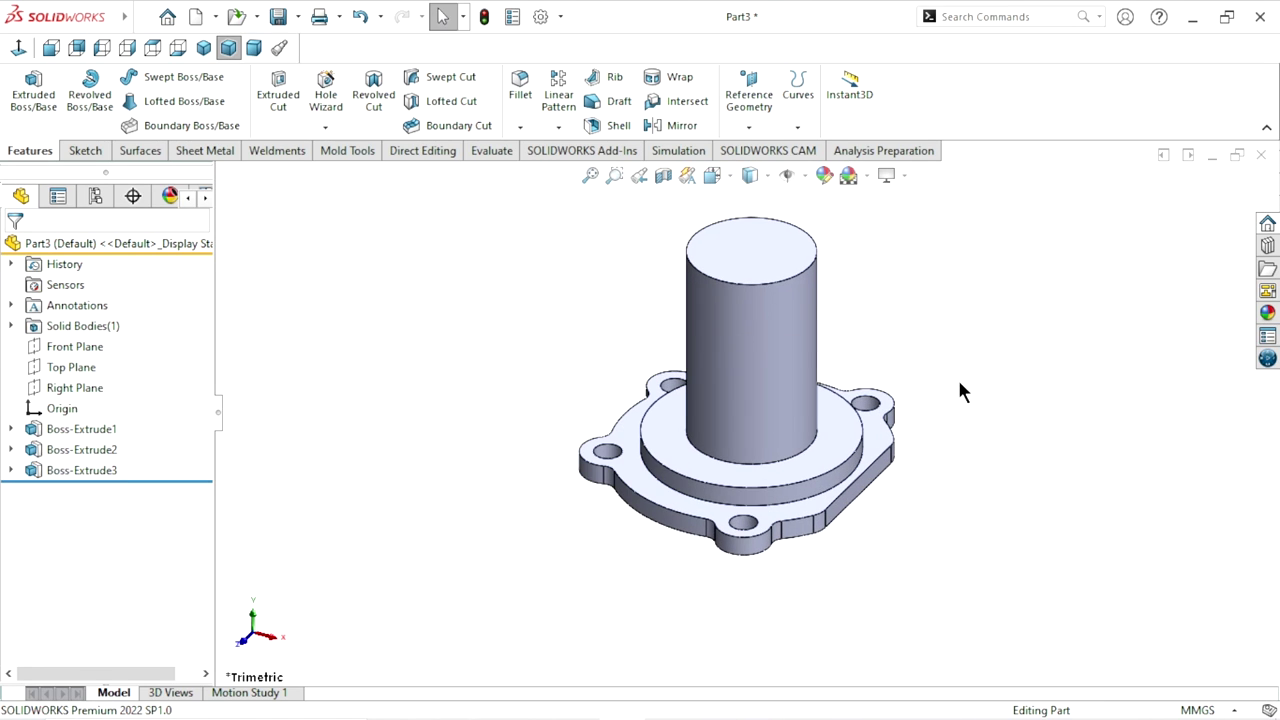
{"action": "mouse_move", "coordinate": [957, 376]}
{"action": "middle_mouse_down"}
{"action": "mouse_move", "coordinate": [954, 409]}
{"action": "mouse_move", "coordinate": [754, 266]}
{"action": "mouse_move", "coordinate": [971, 380]}
{"action": "mouse_move", "coordinate": [1071, 474]}
{"action": "mouse_move", "coordinate": [894, 609]}
{"action": "mouse_move", "coordinate": [962, 558]}
{"action": "mouse_move", "coordinate": [940, 442]}
{"action": "middle_mouse_up"}
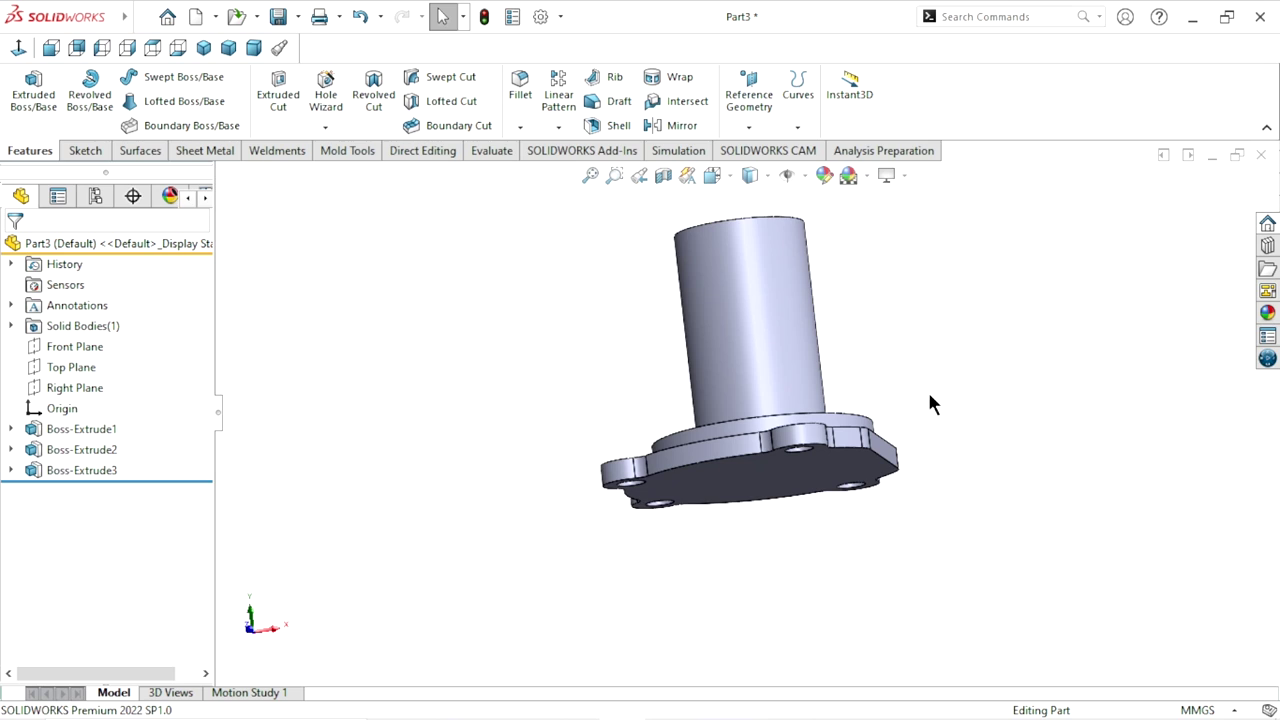
{"action": "scroll", "coordinate": [790, 345], "scroll_direction": "up", "scroll_amount": 3}
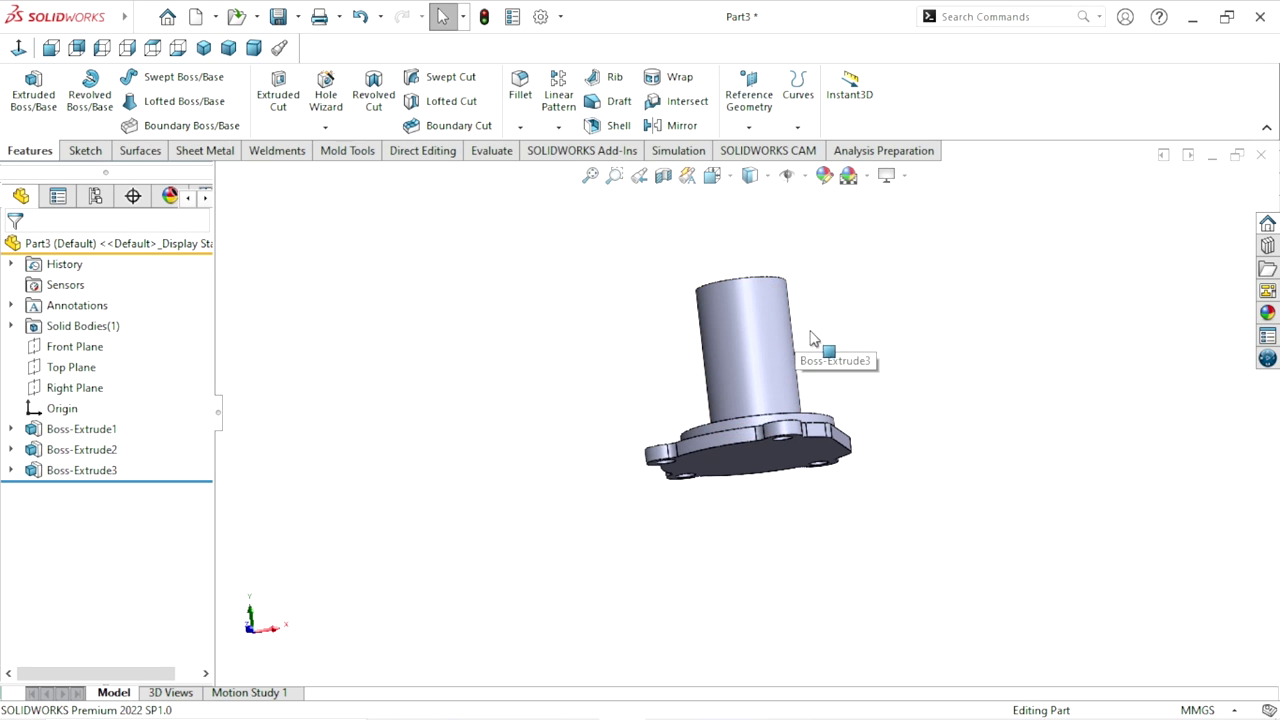
{"action": "mouse_move", "coordinate": [808, 357]}
{"action": "middle_mouse_down"}
{"action": "mouse_move", "coordinate": [772, 432]}
{"action": "mouse_move", "coordinate": [815, 525]}
{"action": "middle_mouse_up"}
{"action": "scroll", "coordinate": [810, 487], "scroll_direction": "down", "scroll_amount": 1}
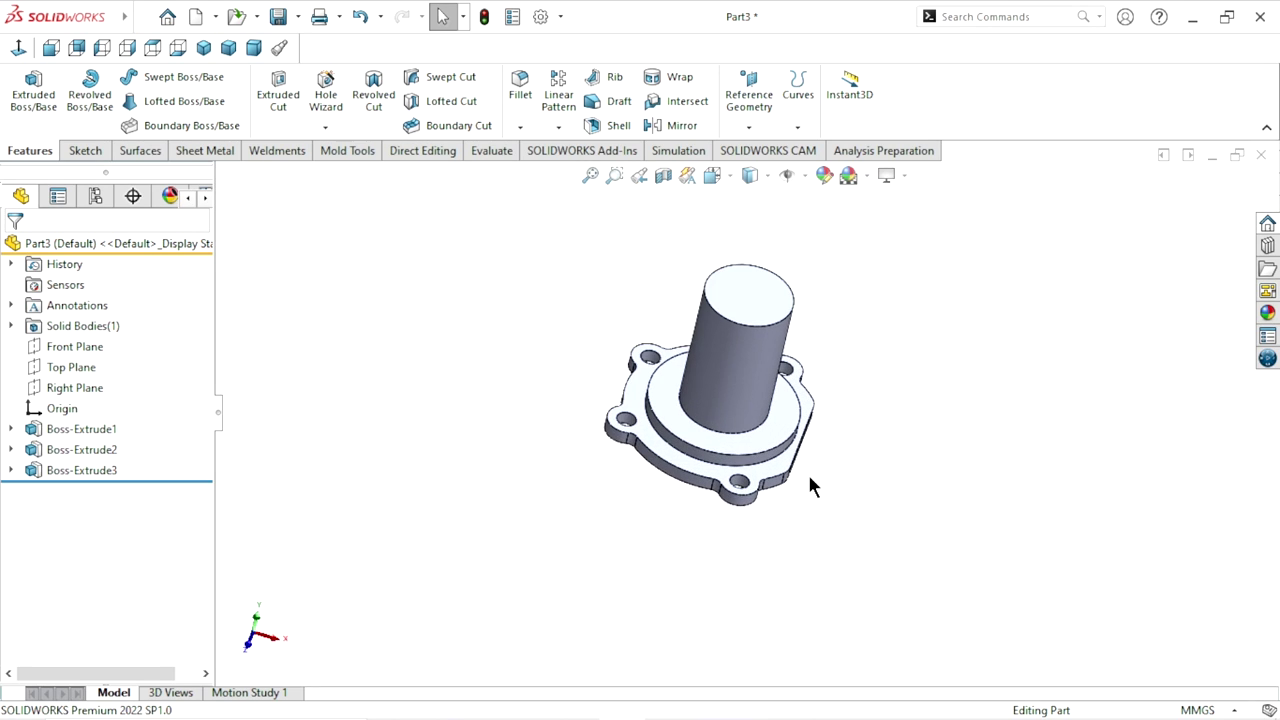
{"action": "scroll", "coordinate": [808, 470], "scroll_direction": "down", "scroll_amount": 2}
{"action": "scroll", "coordinate": [808, 466], "scroll_direction": "down", "scroll_amount": 2}
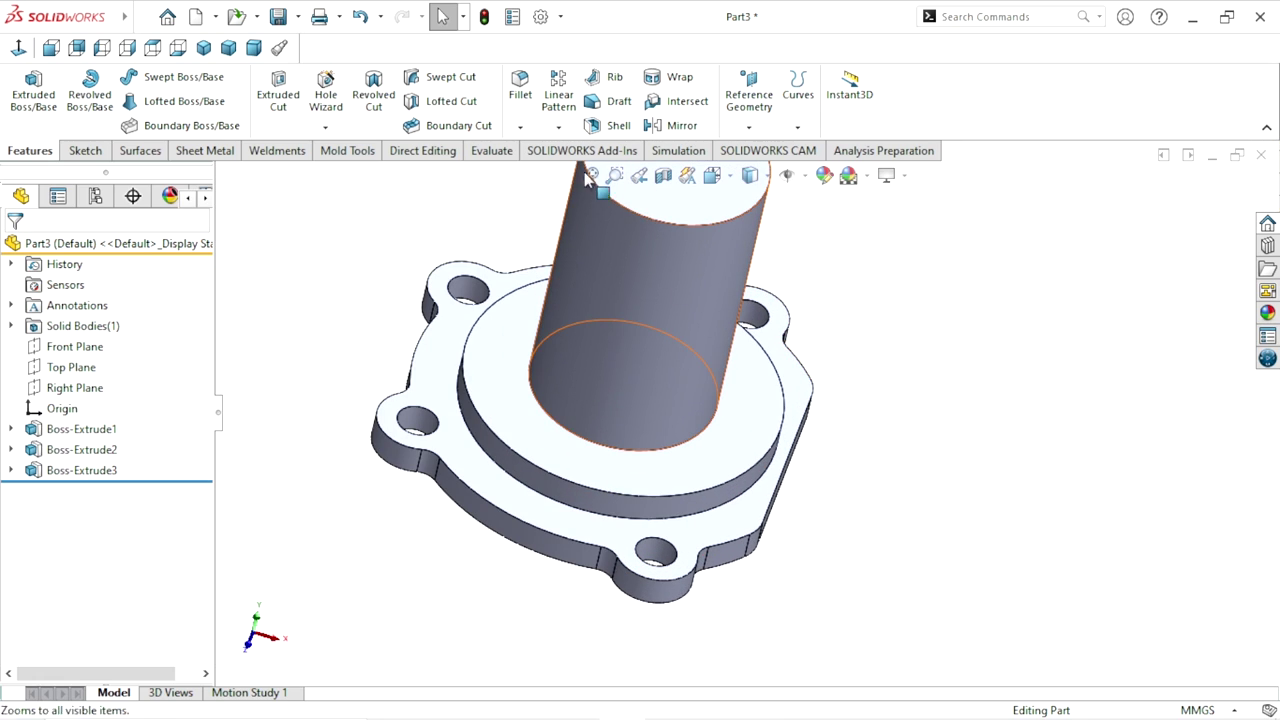
{"action": "left_click", "coordinate": [520, 88]}
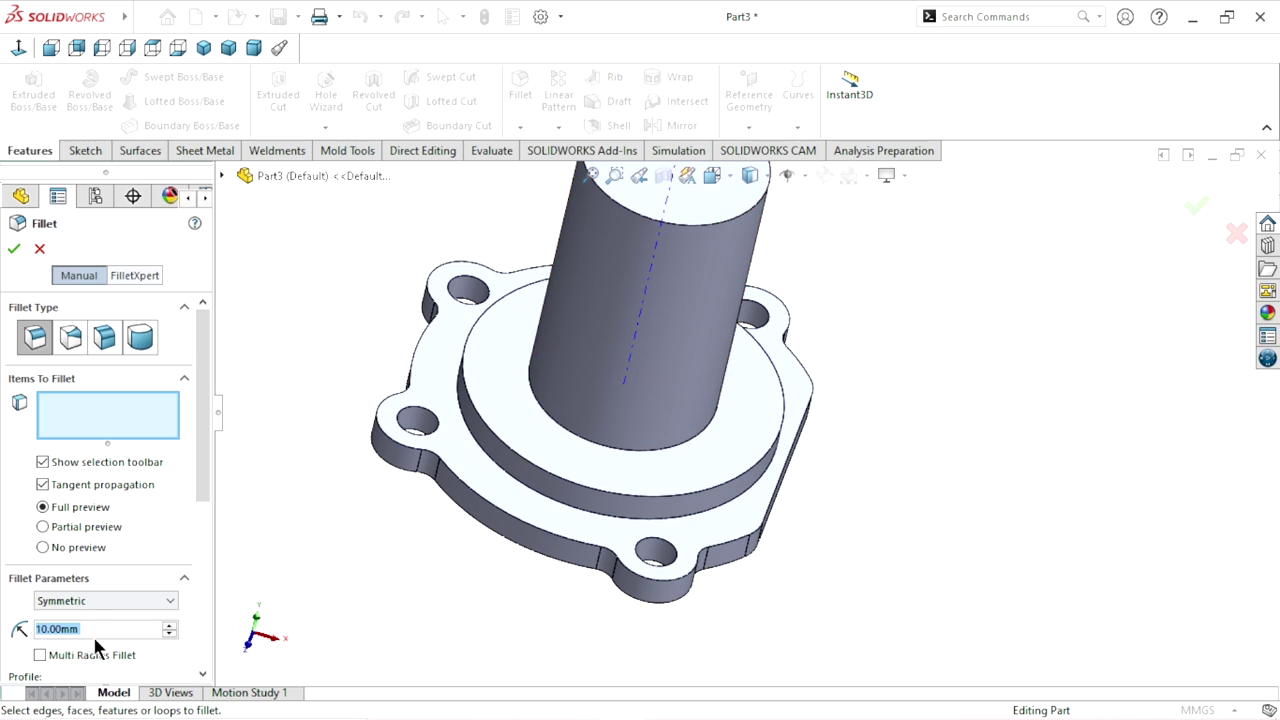
- Fillet the cylinder's base edge where it meets the hub with a 2 mm radius
{"action": "type", "text": "2"}
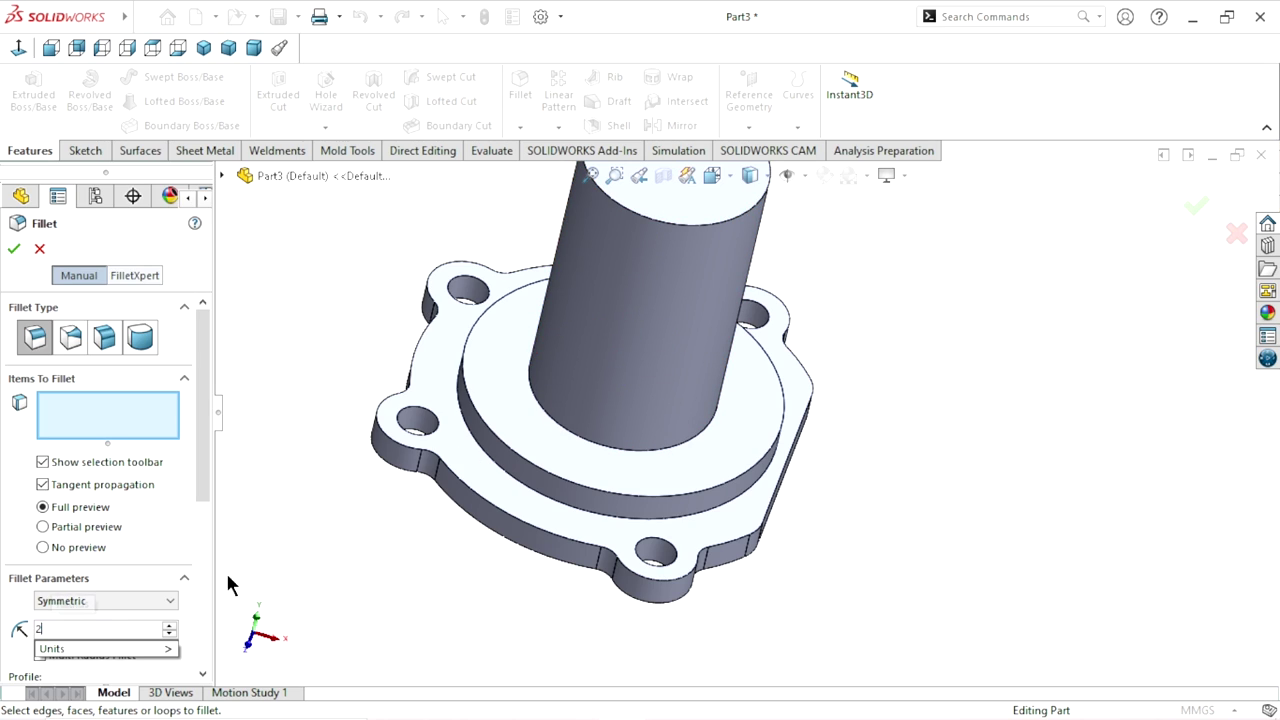
{"action": "left_click", "coordinate": [588, 446]}
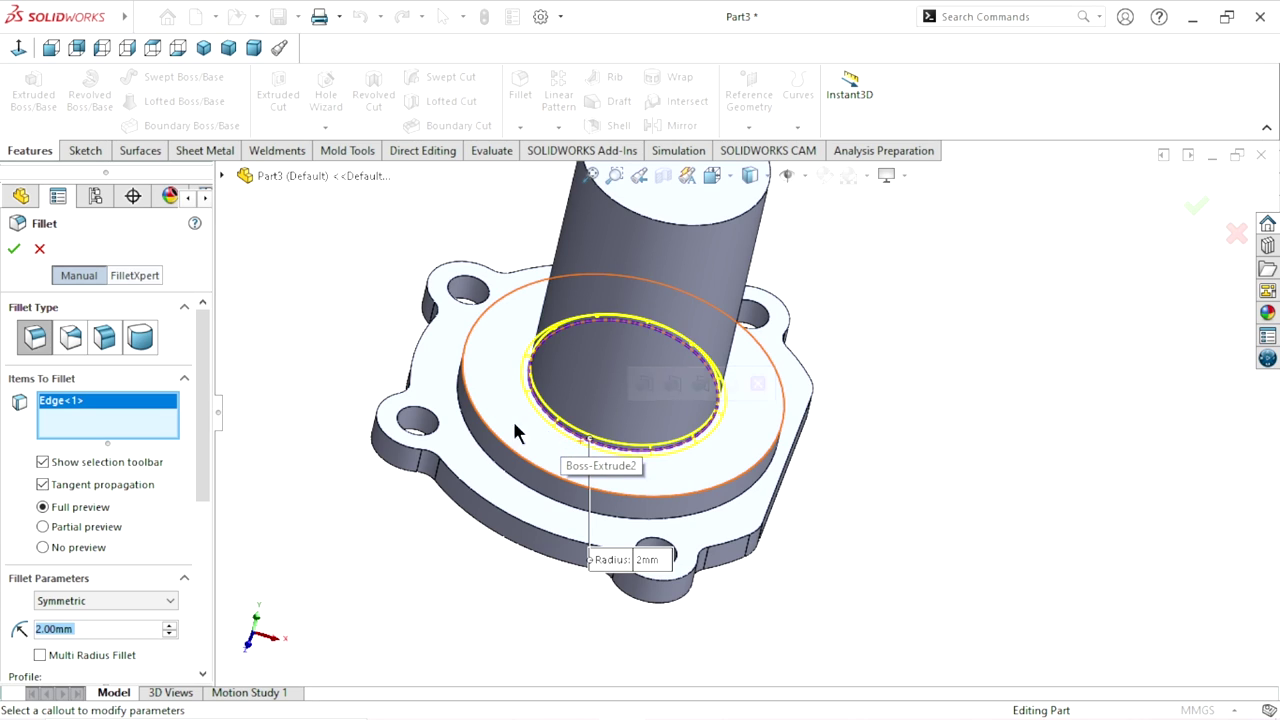
{"action": "left_click", "coordinate": [14, 250]}
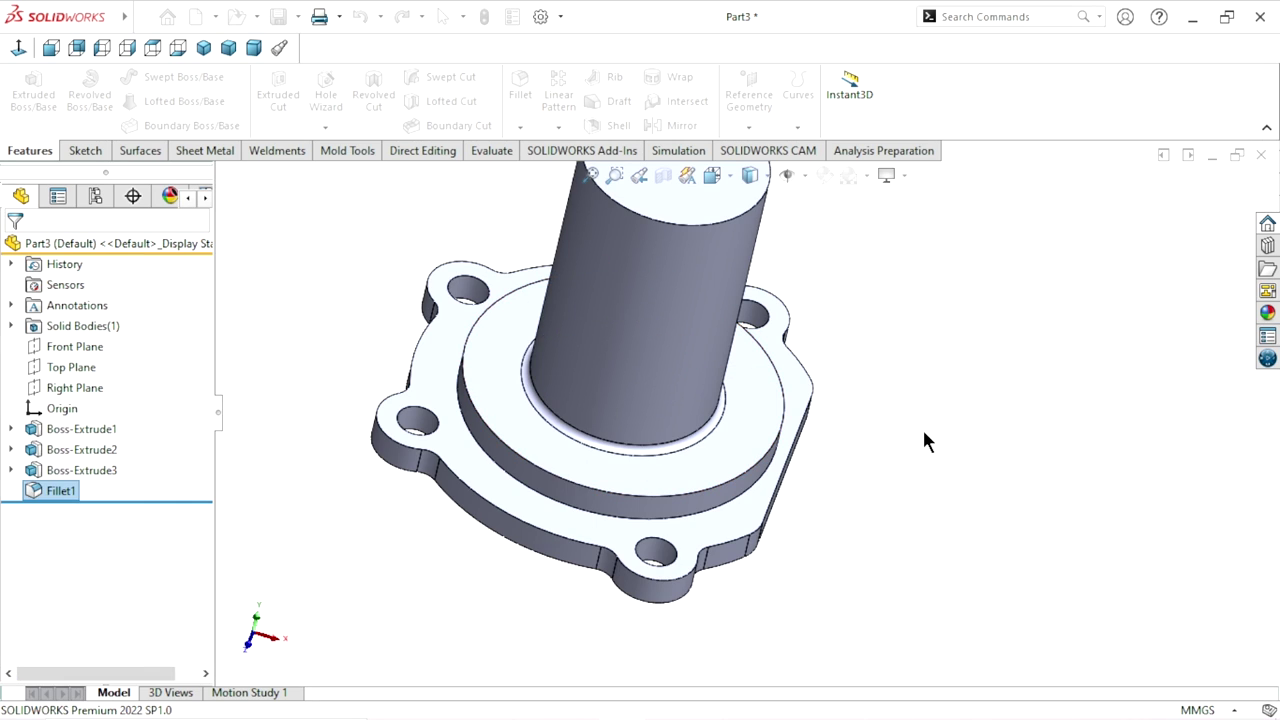
- Fillet the outer top edge of the raised hub step as Fillet2
{"action": "scroll", "coordinate": [742, 410], "scroll_direction": "up", "scroll_amount": 2}
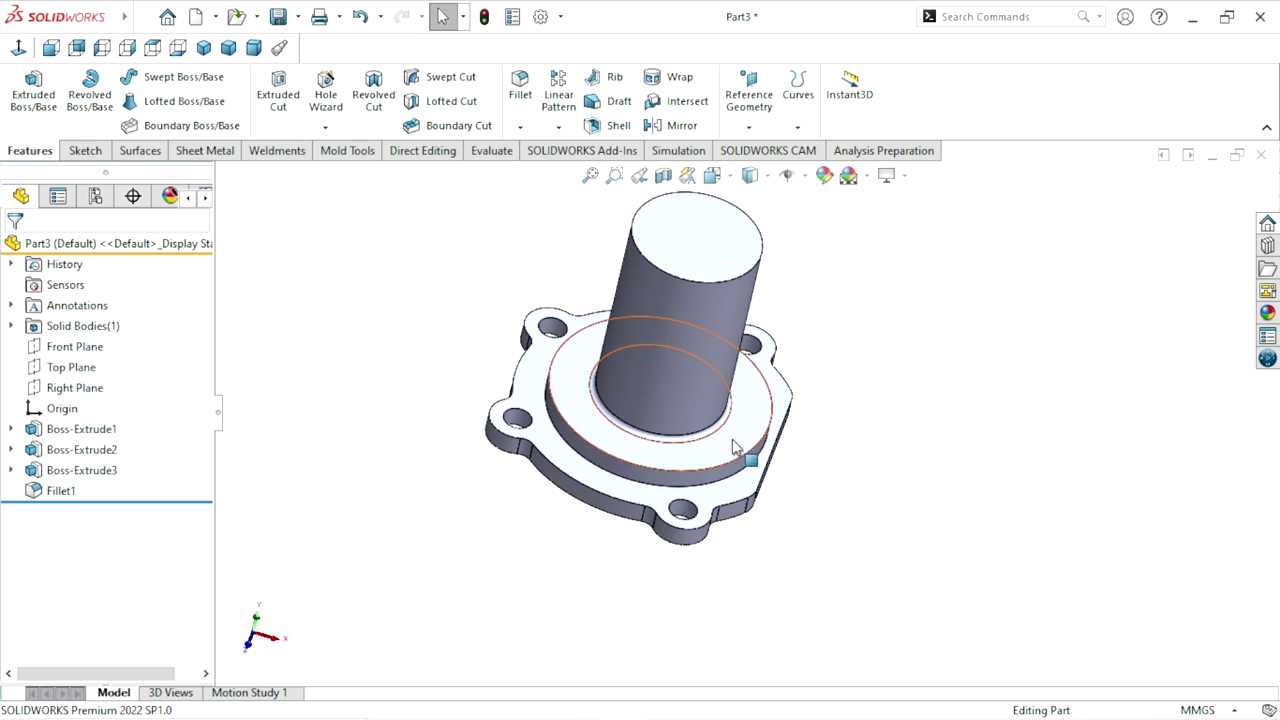
{"action": "scroll", "coordinate": [737, 443], "scroll_direction": "down", "scroll_amount": 3}
{"action": "middle_click_drag", "start_coordinate": [909, 457], "coordinate": [853, 397]}
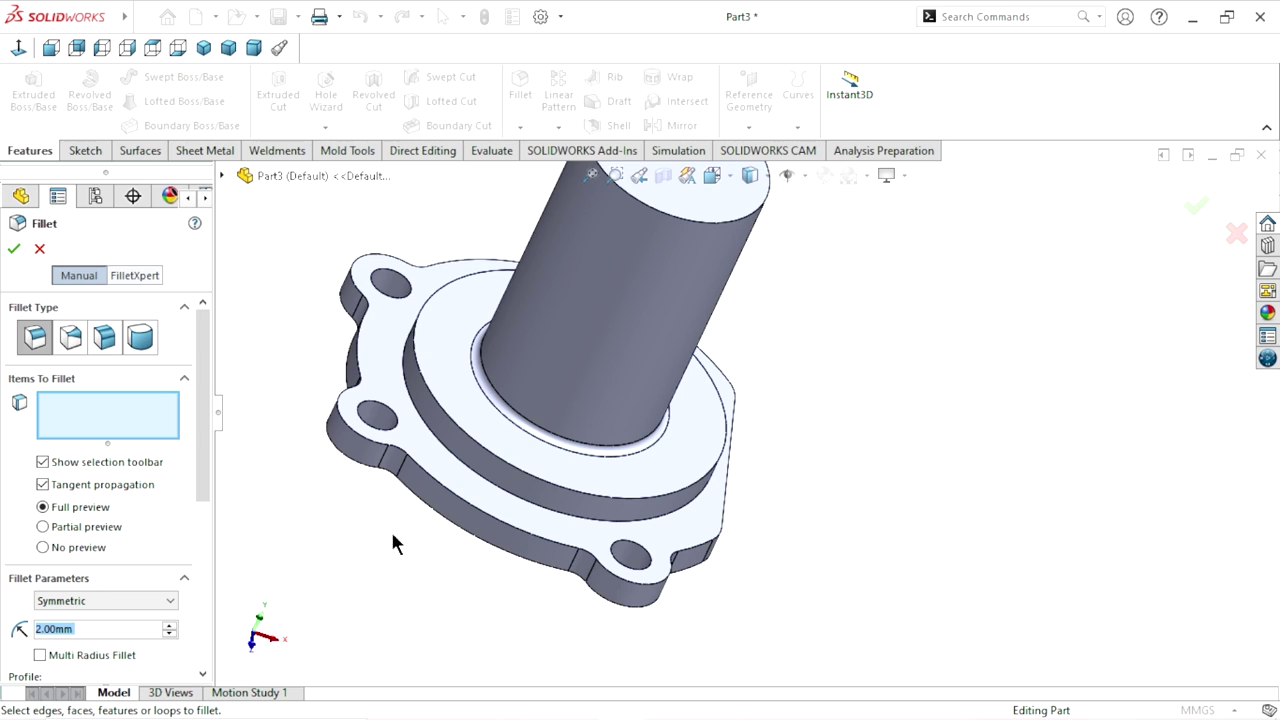
{"action": "left_click", "coordinate": [480, 480]}
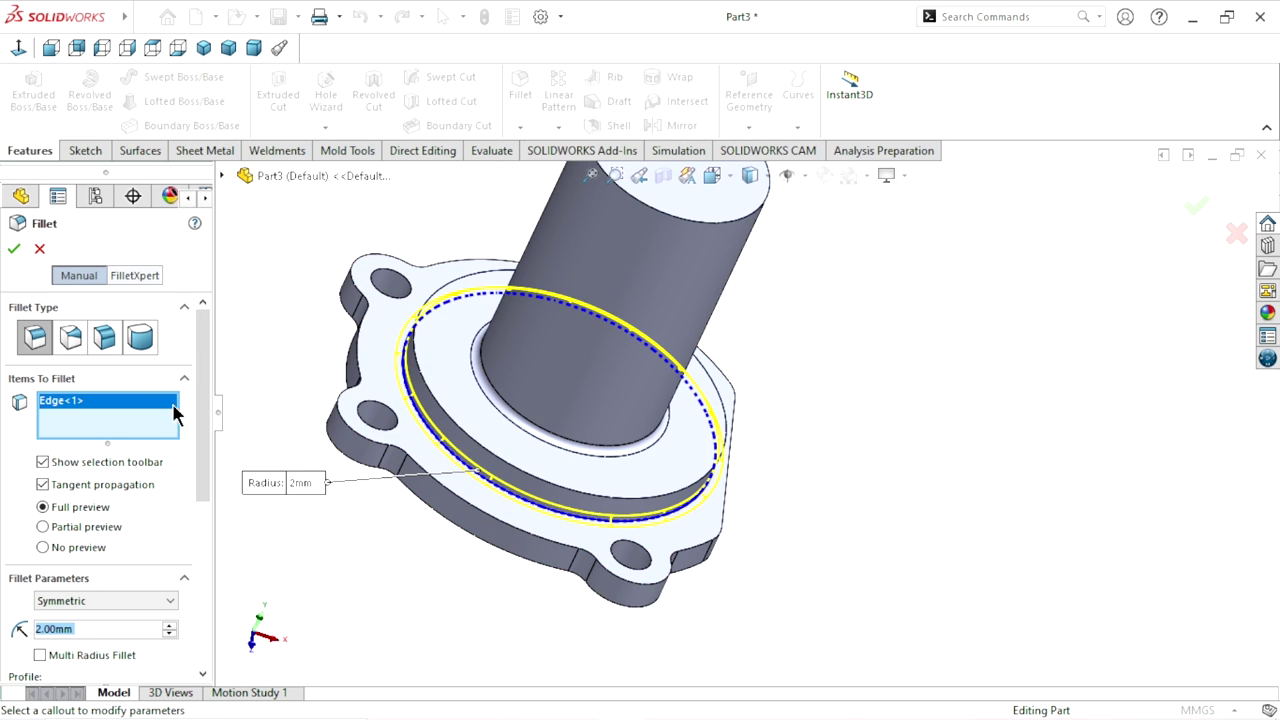
{"action": "left_click", "coordinate": [13, 249]}
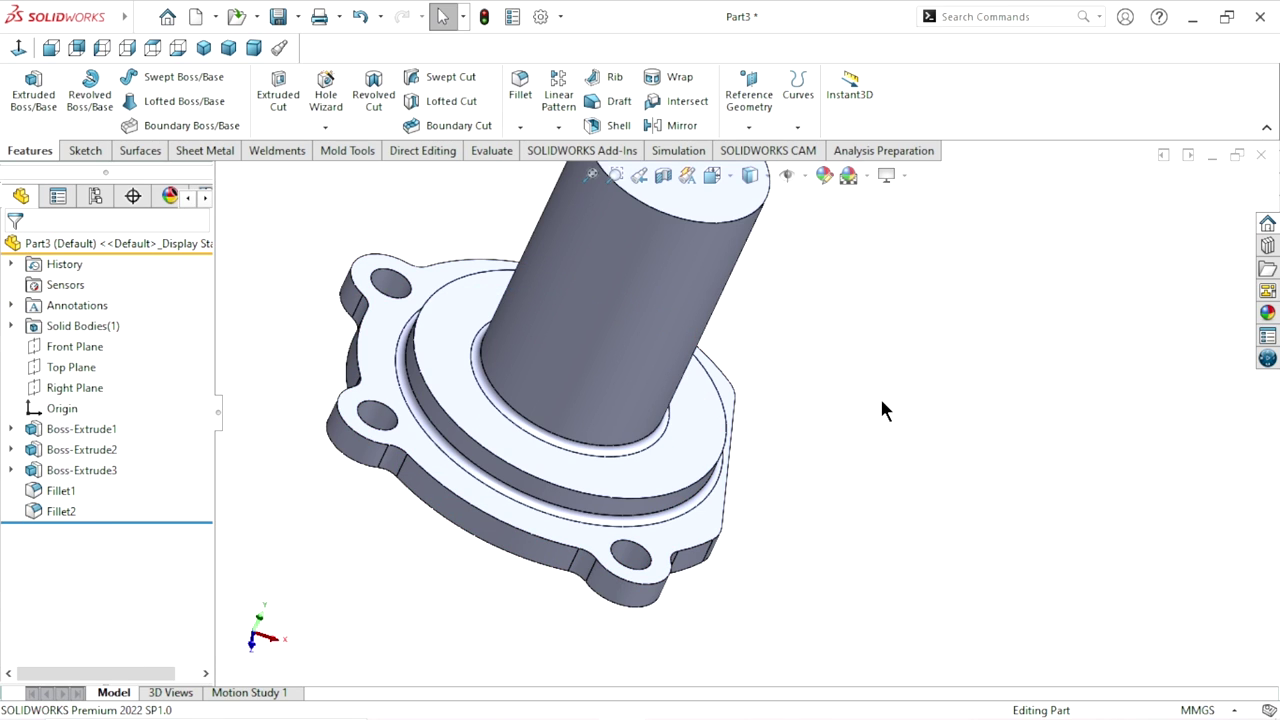
- Edit Fillet2 so its radius becomes 1 mm
{"action": "scroll", "coordinate": [879, 395], "scroll_direction": "up", "scroll_amount": 2}
{"action": "middle_click_drag", "start_coordinate": [782, 410], "coordinate": [712, 437]}
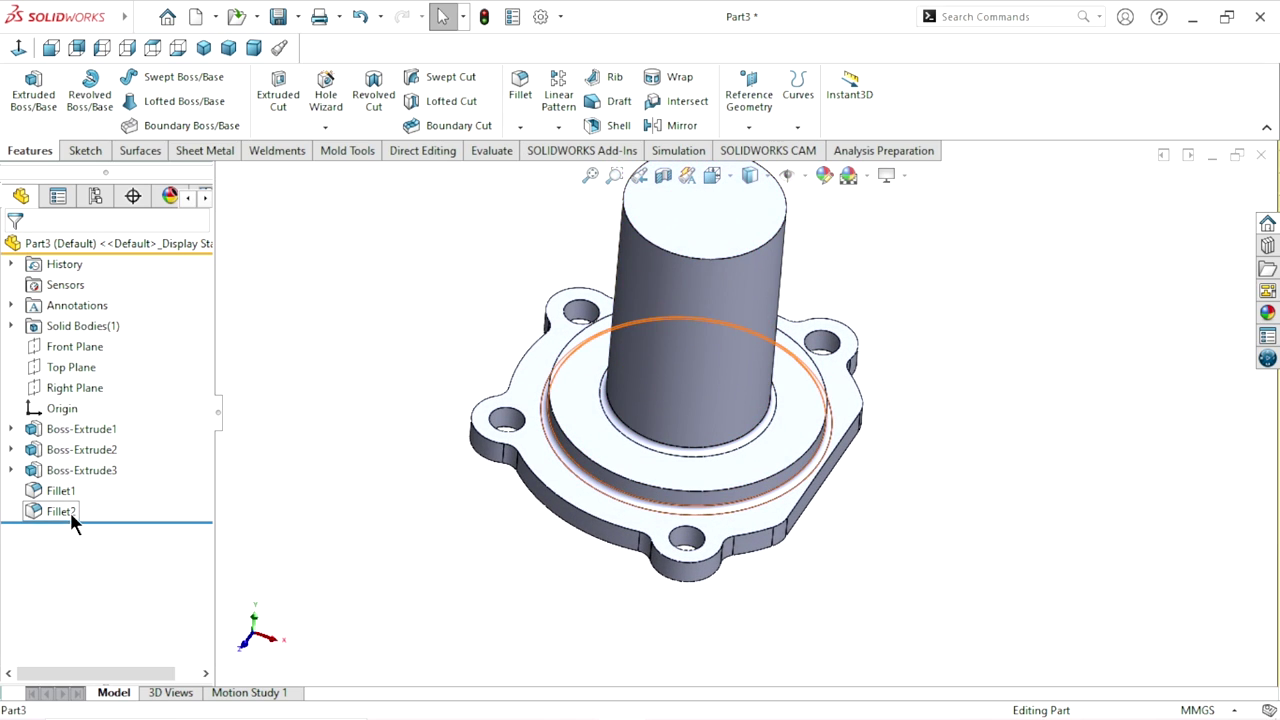
{"action": "left_click", "coordinate": [70, 512]}
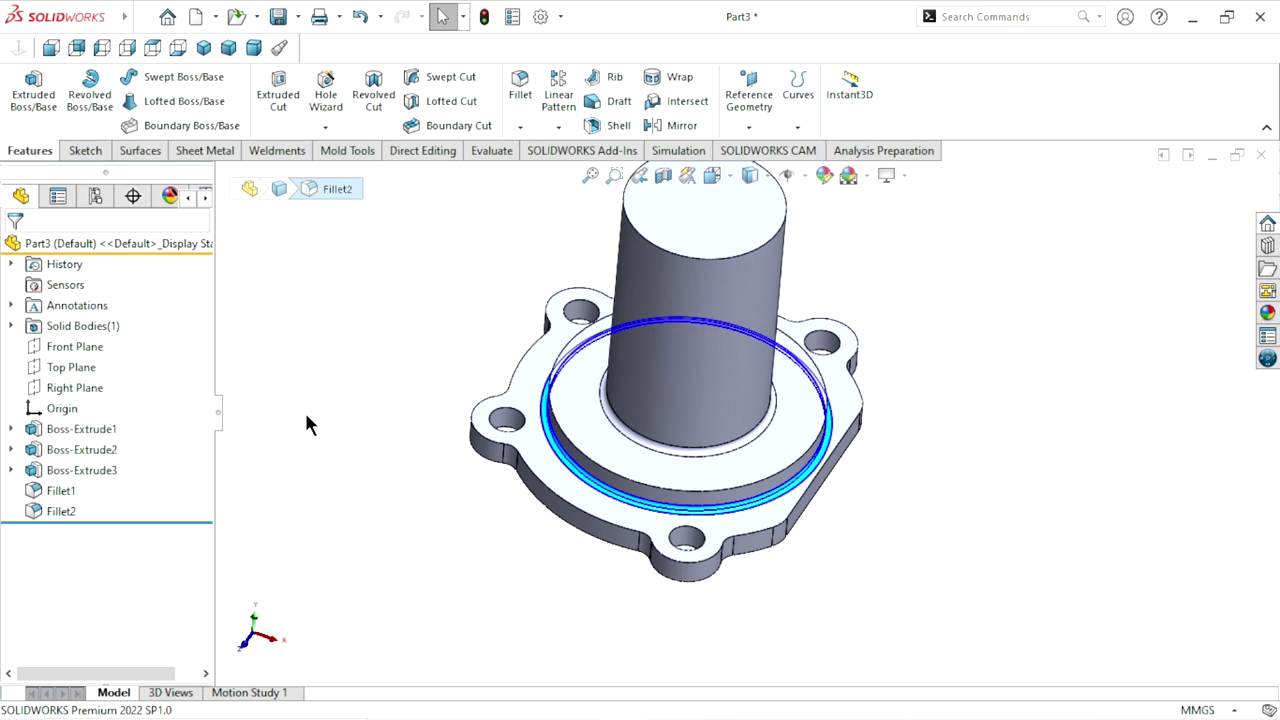
{"action": "type", "text": "1"}
{"action": "key", "text": "Return"}
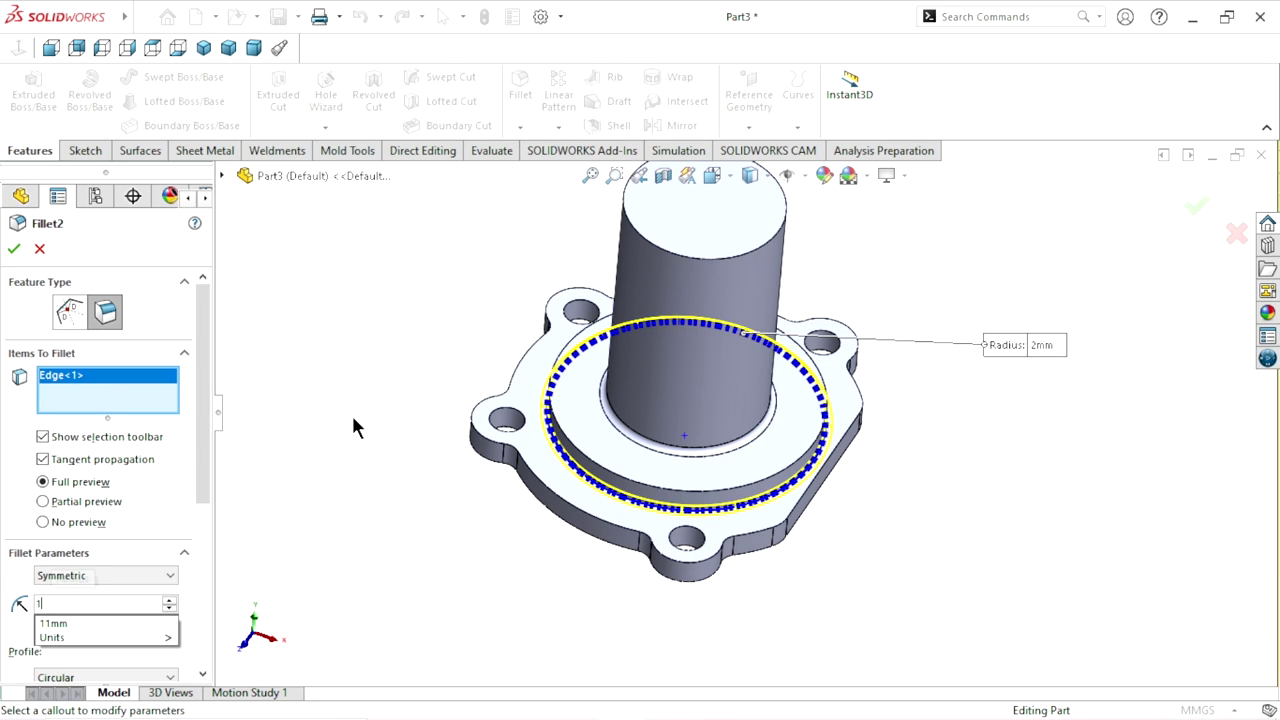
{"action": "left_click", "coordinate": [14, 249]}
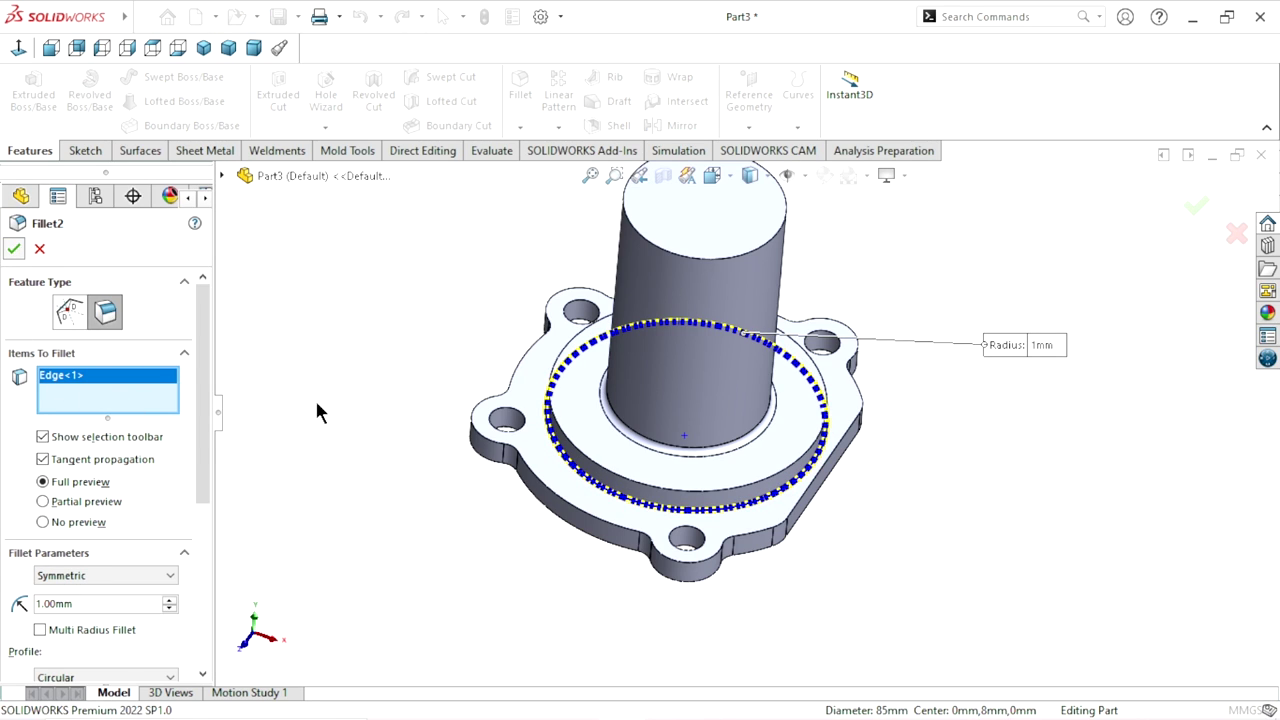
{"action": "scroll", "coordinate": [700, 420], "scroll_direction": "up", "scroll_amount": 2}
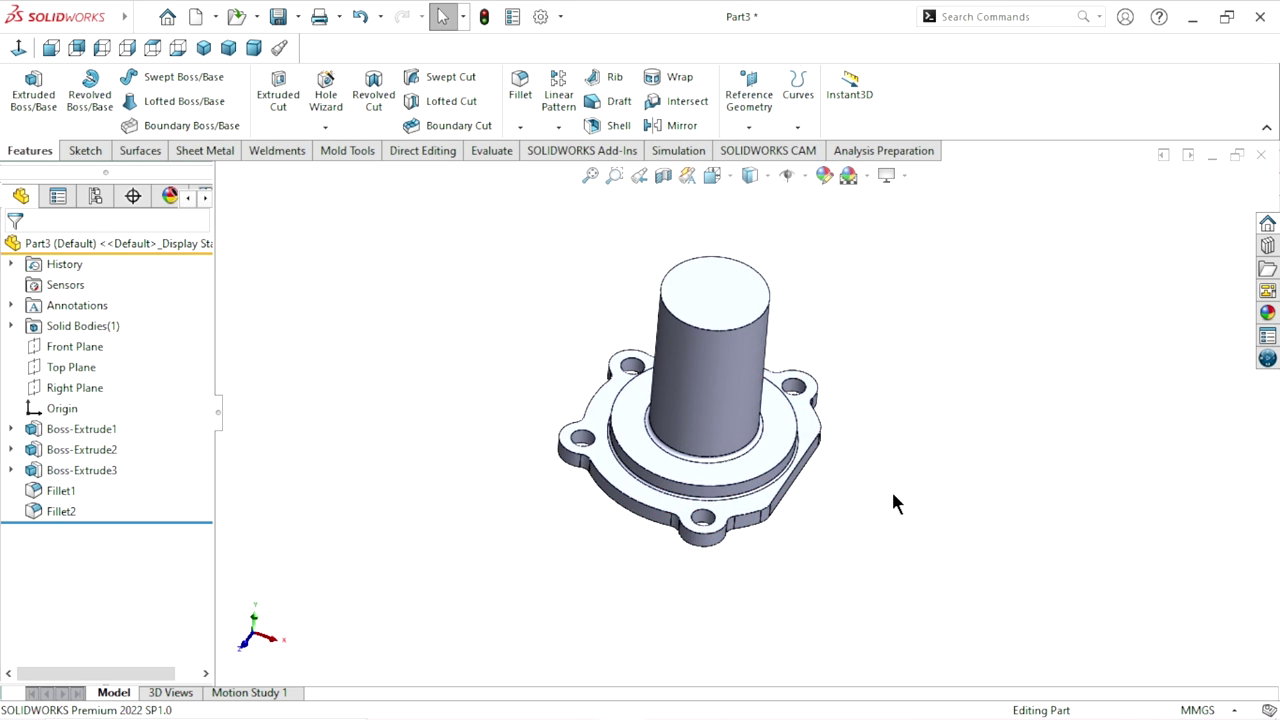
{"action": "mouse_move", "coordinate": [893, 494]}
{"action": "middle_mouse_down"}
{"action": "mouse_move", "coordinate": [951, 506]}
{"action": "mouse_move", "coordinate": [860, 346]}
{"action": "mouse_move", "coordinate": [935, 349]}
{"action": "middle_mouse_up"}
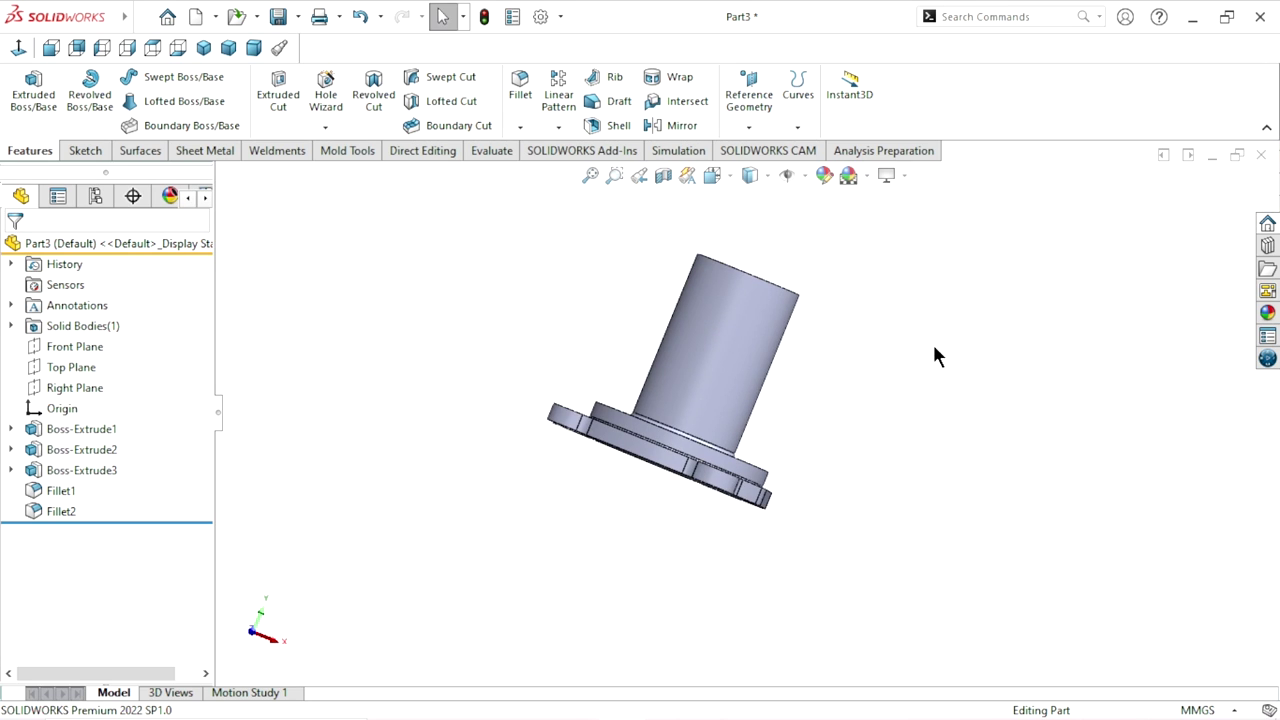
- Start a new sketch on the Front Plane, viewed normal to it
{"action": "middle_click_drag", "start_coordinate": [788, 447], "coordinate": [801, 408]}
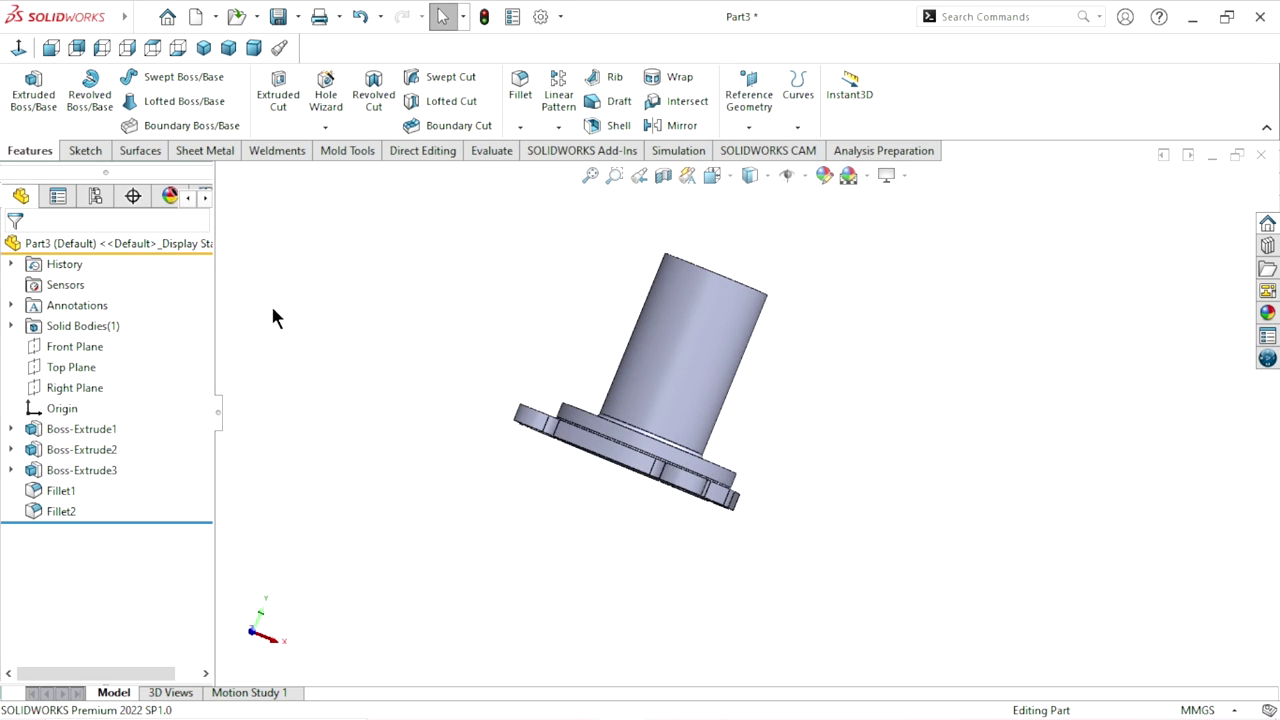
{"action": "left_click", "coordinate": [75, 346]}
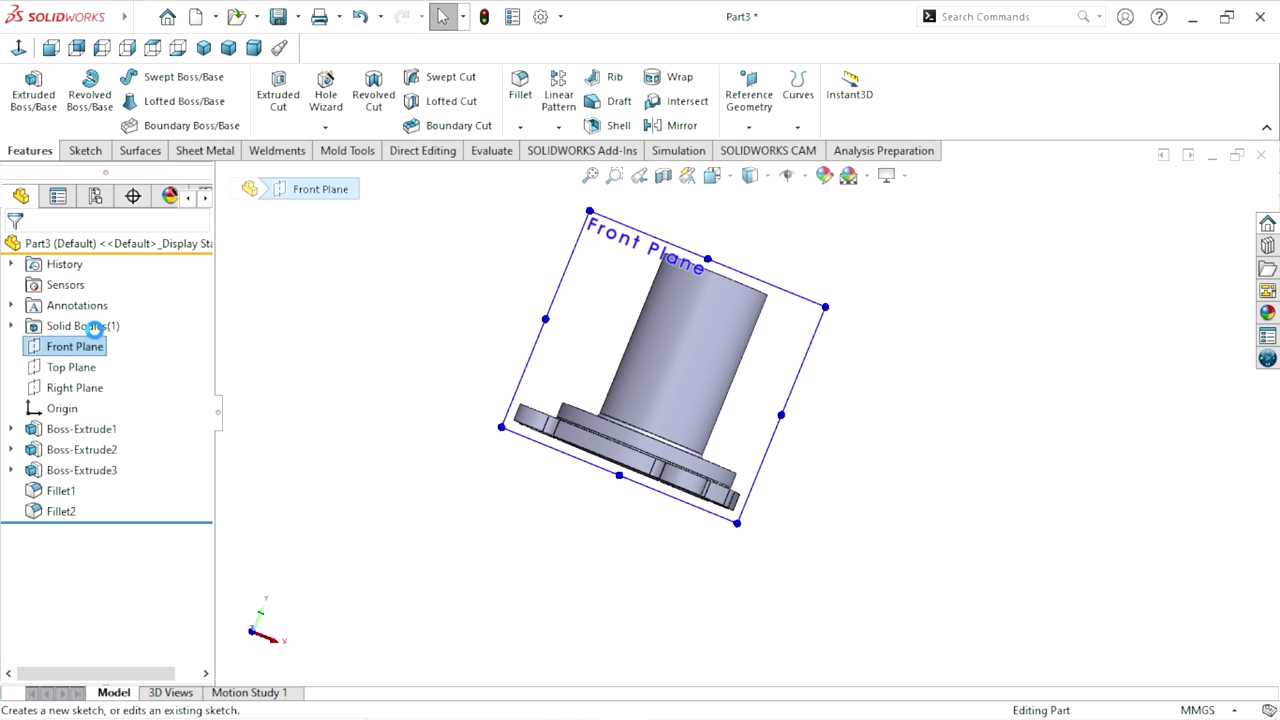
{"action": "left_click", "coordinate": [15, 80]}
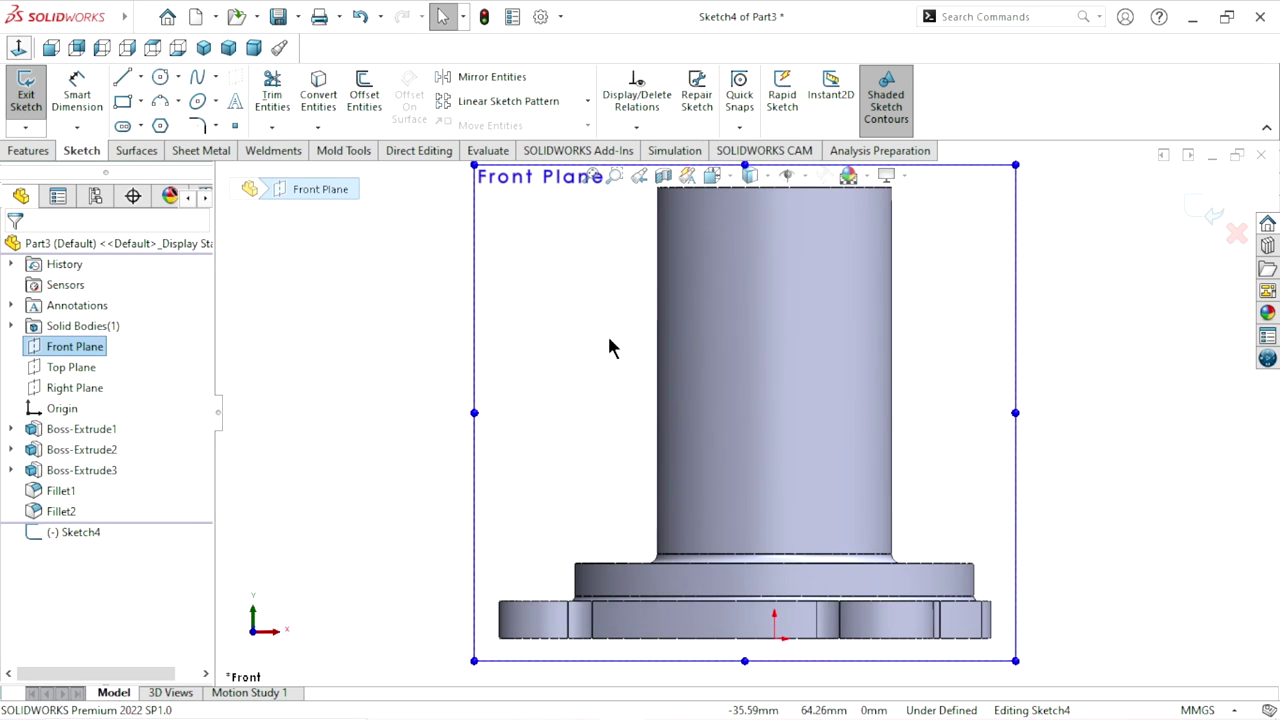
{"action": "middle_click_drag", "start_coordinate": [760, 430], "coordinate": [903, 507]}
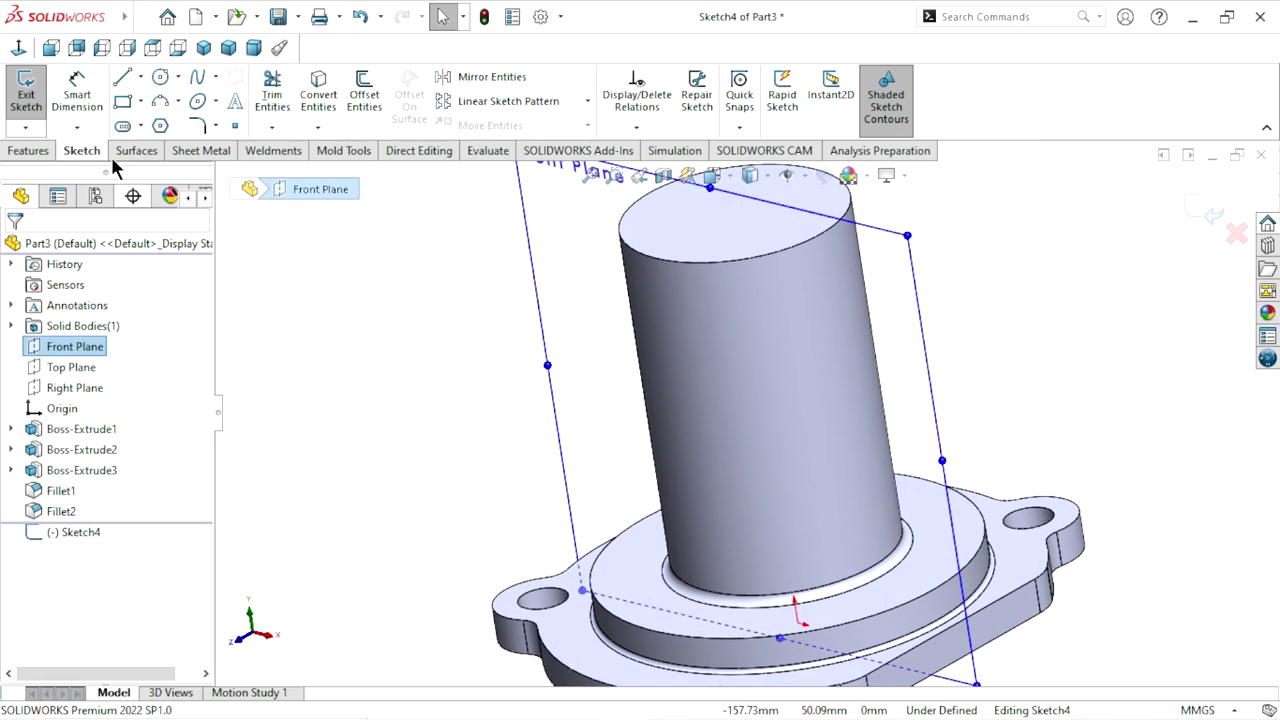
{"action": "left_click", "coordinate": [18, 48]}
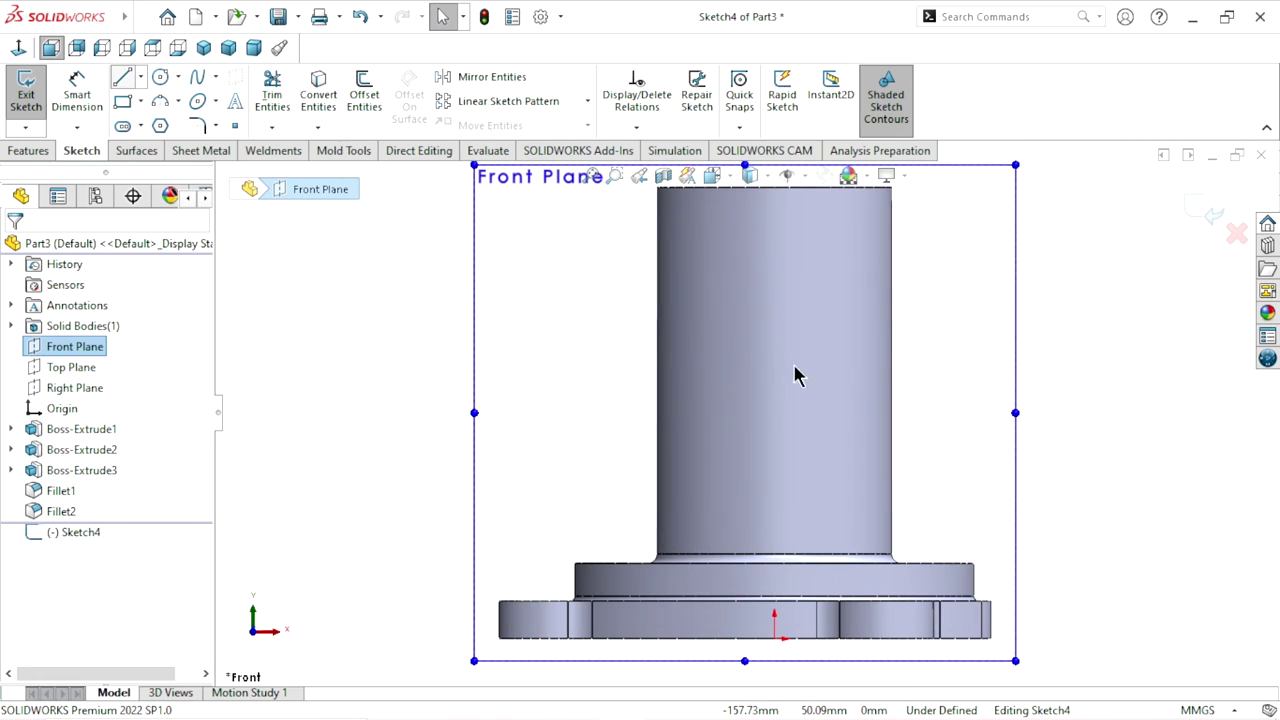
- Draw a slanted line from the cylinder's right edge down to the hub step
{"action": "key", "text": "l"}
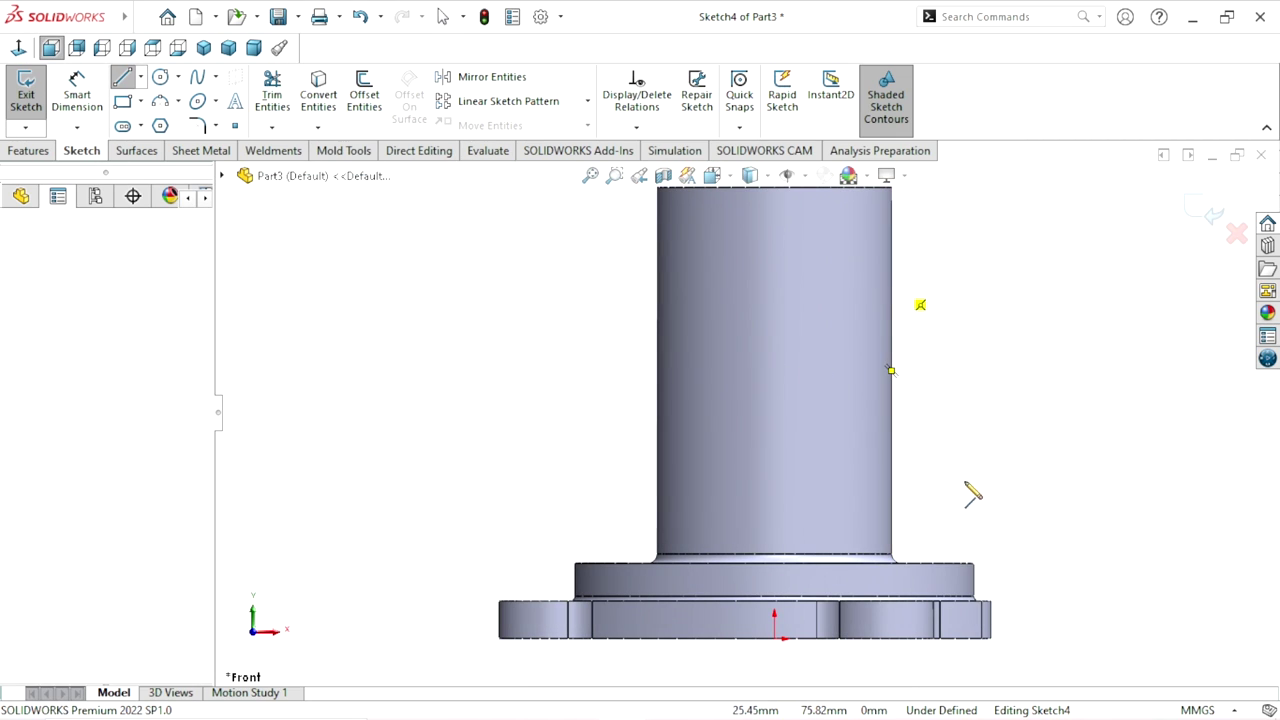
{"action": "left_click", "coordinate": [892, 284]}
{"action": "left_click", "coordinate": [948, 566]}
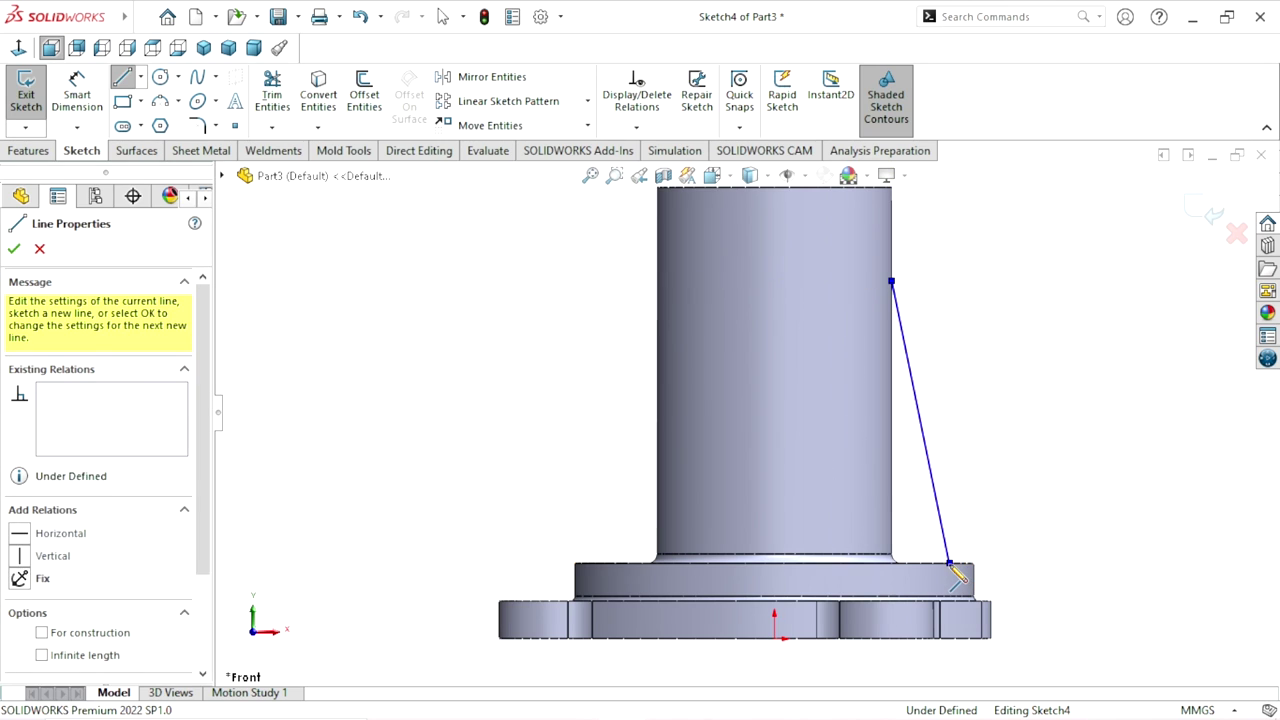
{"action": "right_click", "coordinate": [985, 450]}
{"action": "left_click", "coordinate": [1033, 462]}
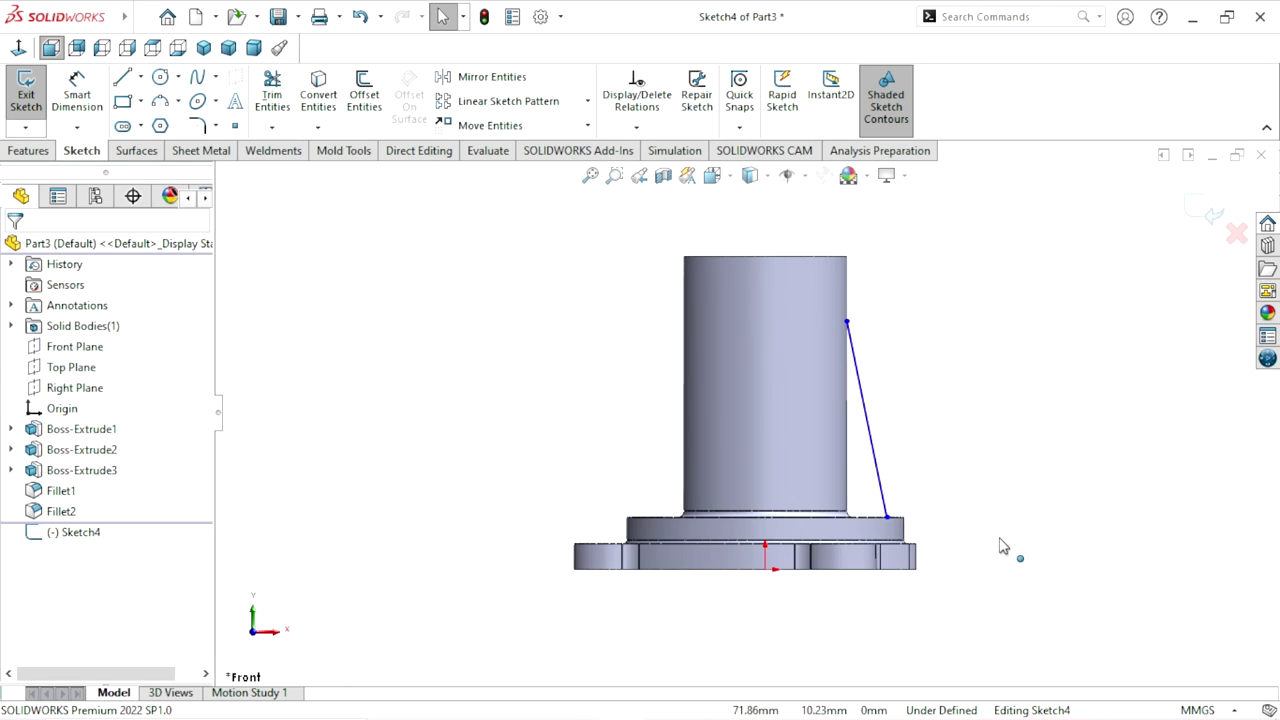
{"action": "scroll", "coordinate": [350, 290], "scroll_direction": "up", "scroll_amount": 1}
- Dimension the line's lower endpoint 33 mm horizontally from the origin
{"action": "left_click", "coordinate": [93, 103]}
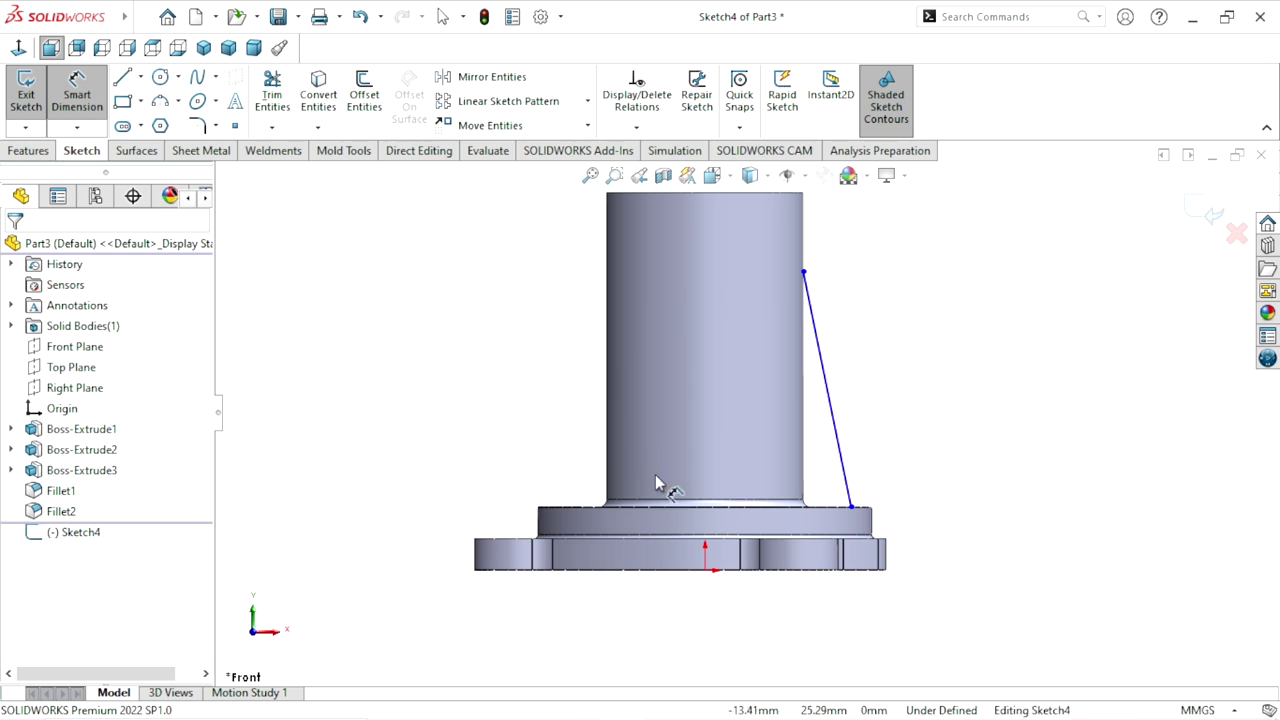
{"action": "left_click", "coordinate": [705, 569]}
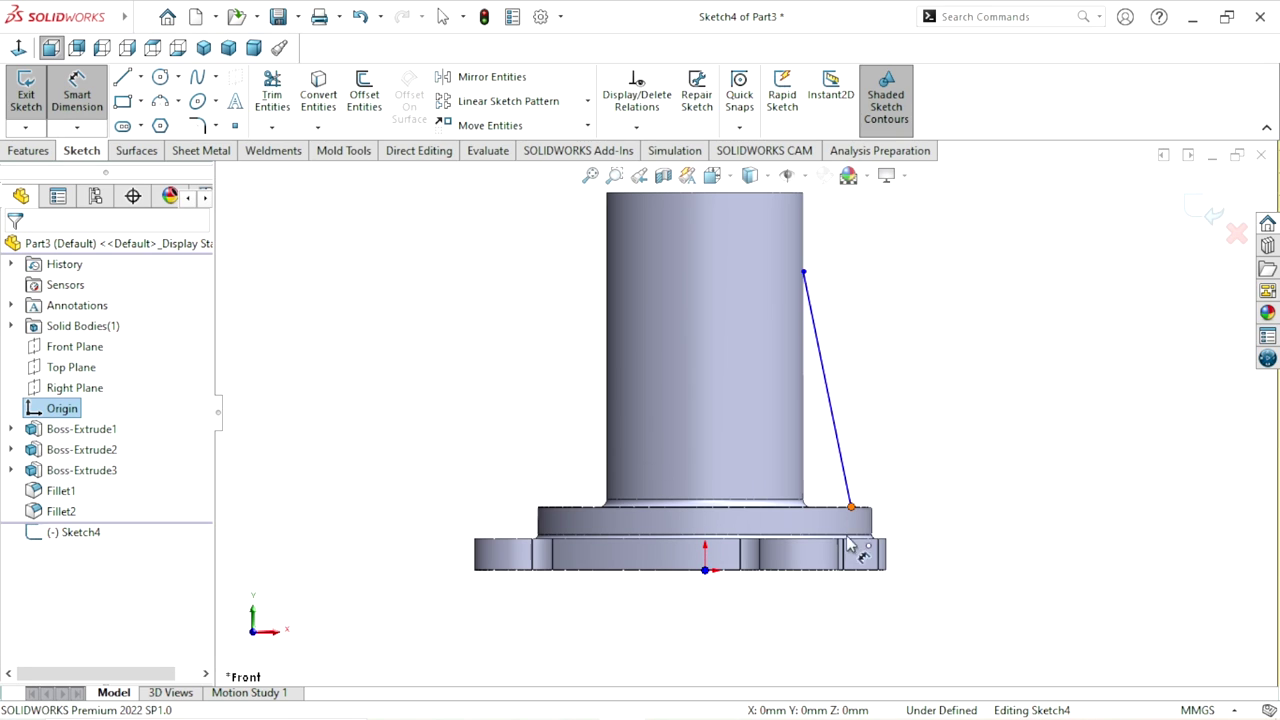
{"action": "left_click", "coordinate": [853, 510]}
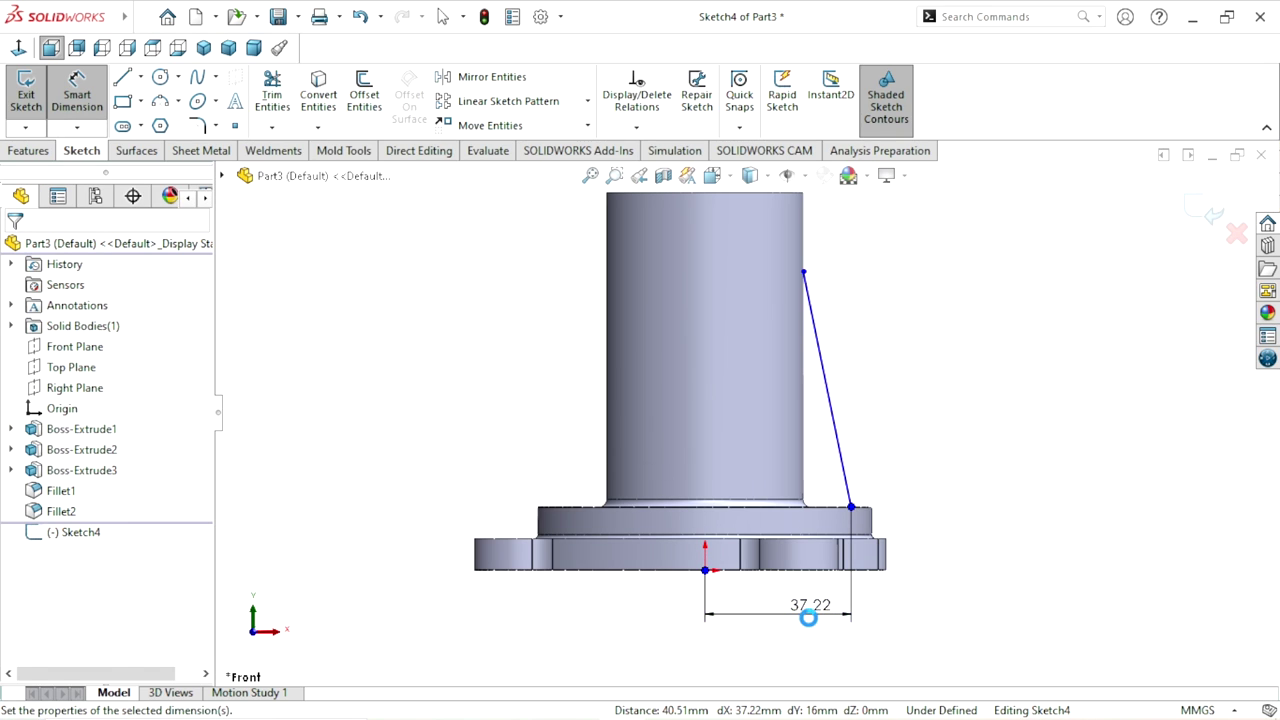
{"action": "left_click", "coordinate": [808, 617]}
{"action": "left_click", "coordinate": [729, 583]}
{"action": "type", "text": "33"}
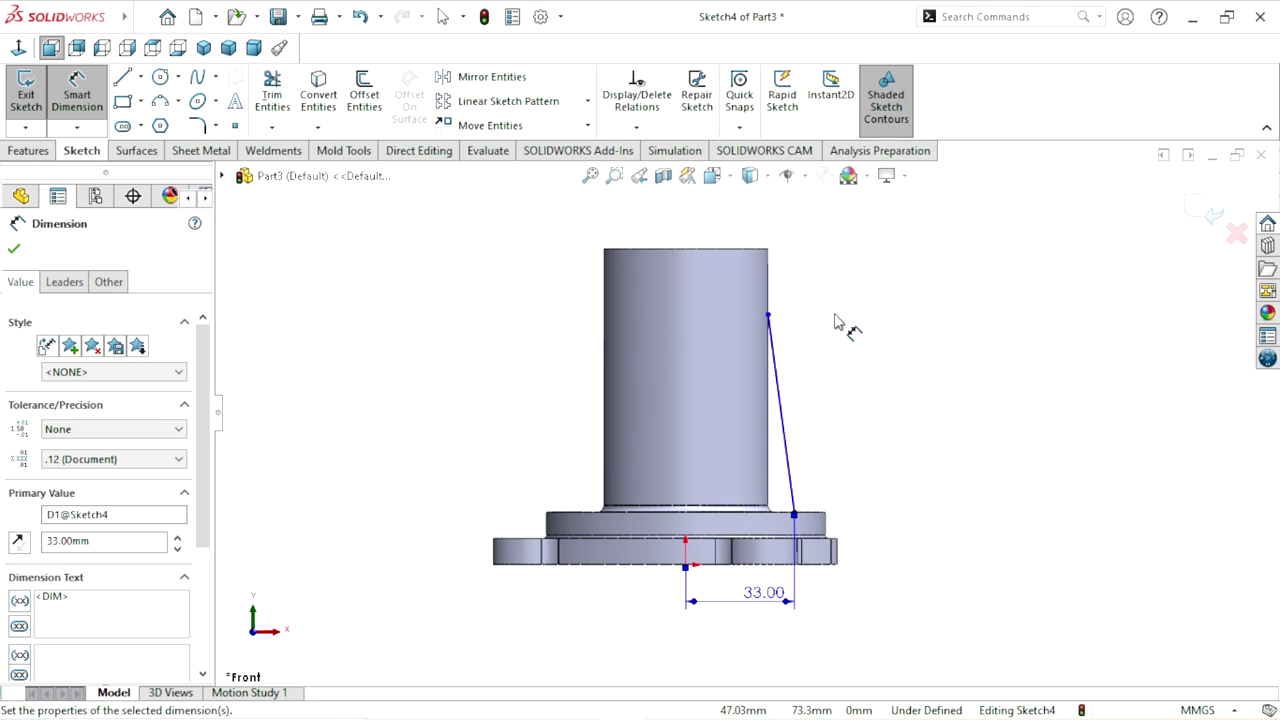
- Add a 55 mm vertical height dimension between the line's endpoints
{"action": "left_click", "coordinate": [768, 316]}
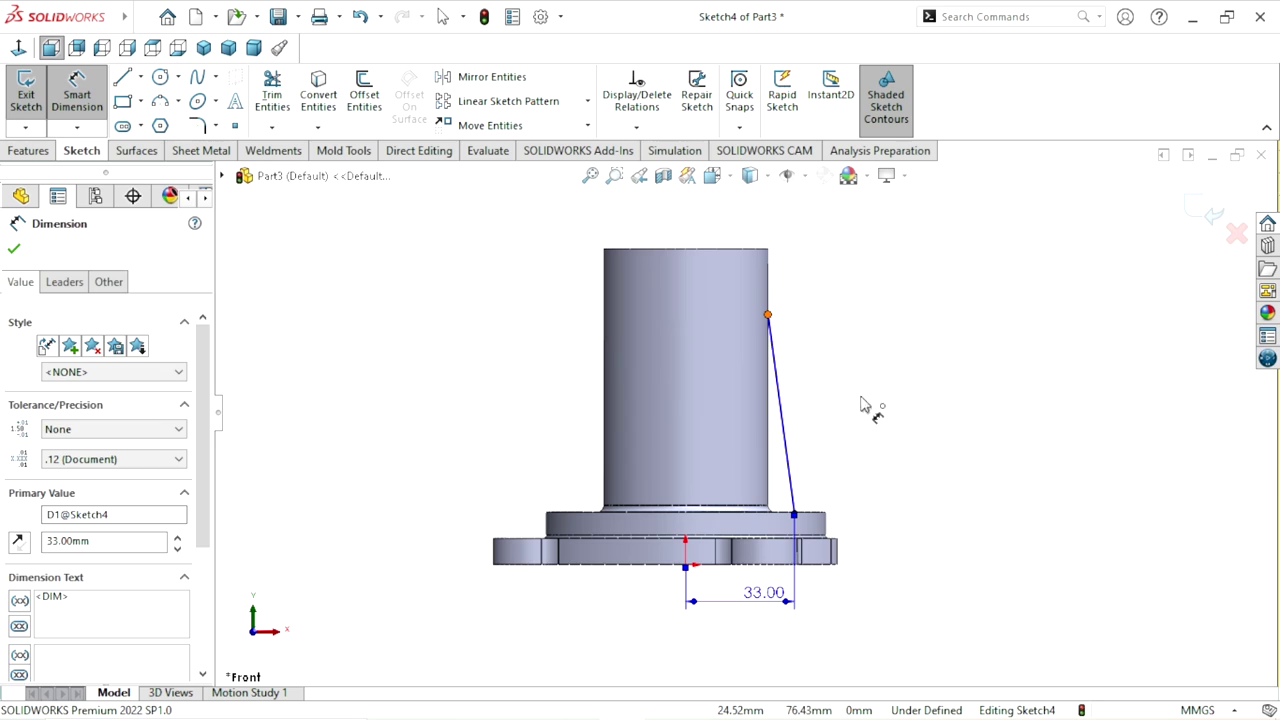
{"action": "left_click", "coordinate": [794, 513]}
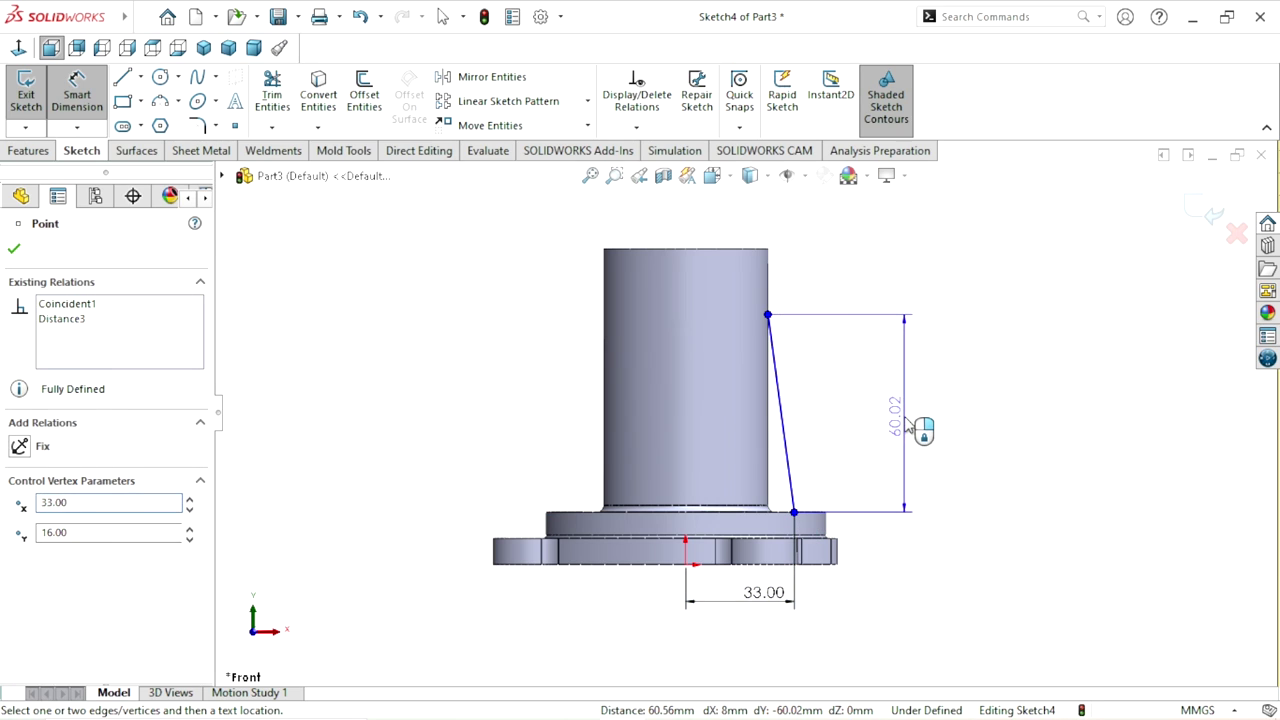
{"action": "left_click", "coordinate": [908, 424]}
{"action": "left_click", "coordinate": [908, 424]}
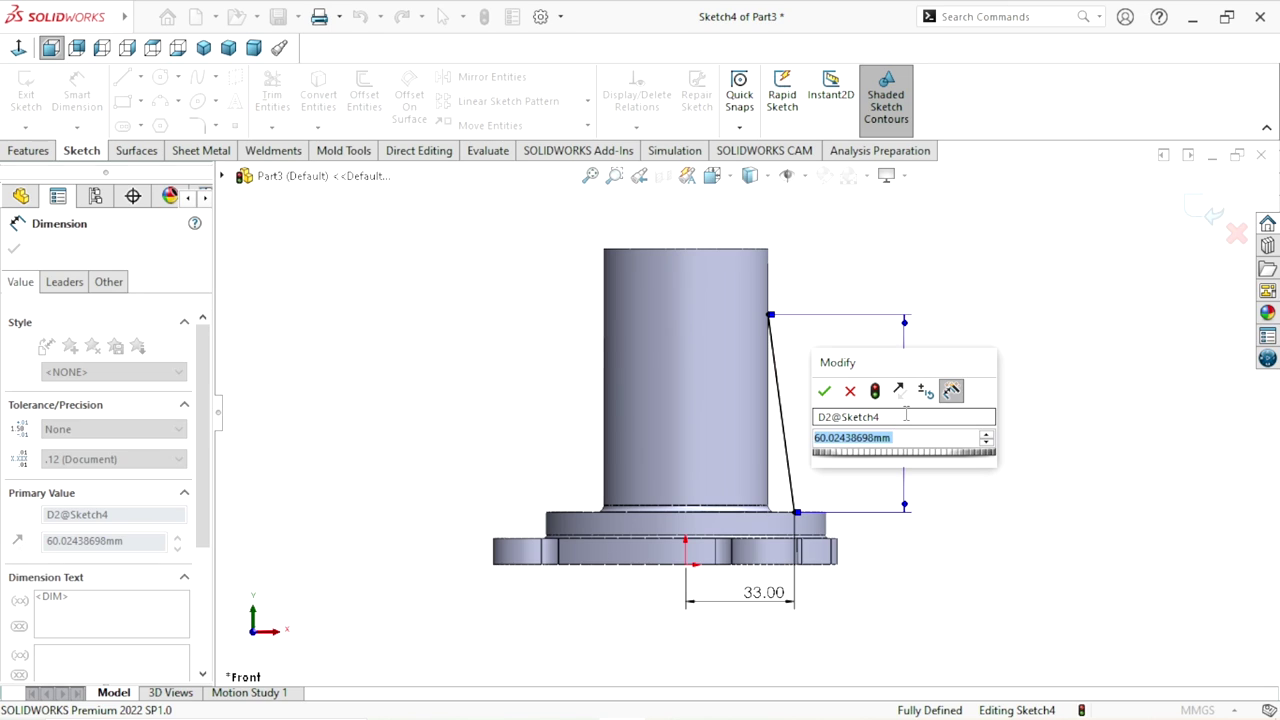
{"action": "type", "text": "55"}
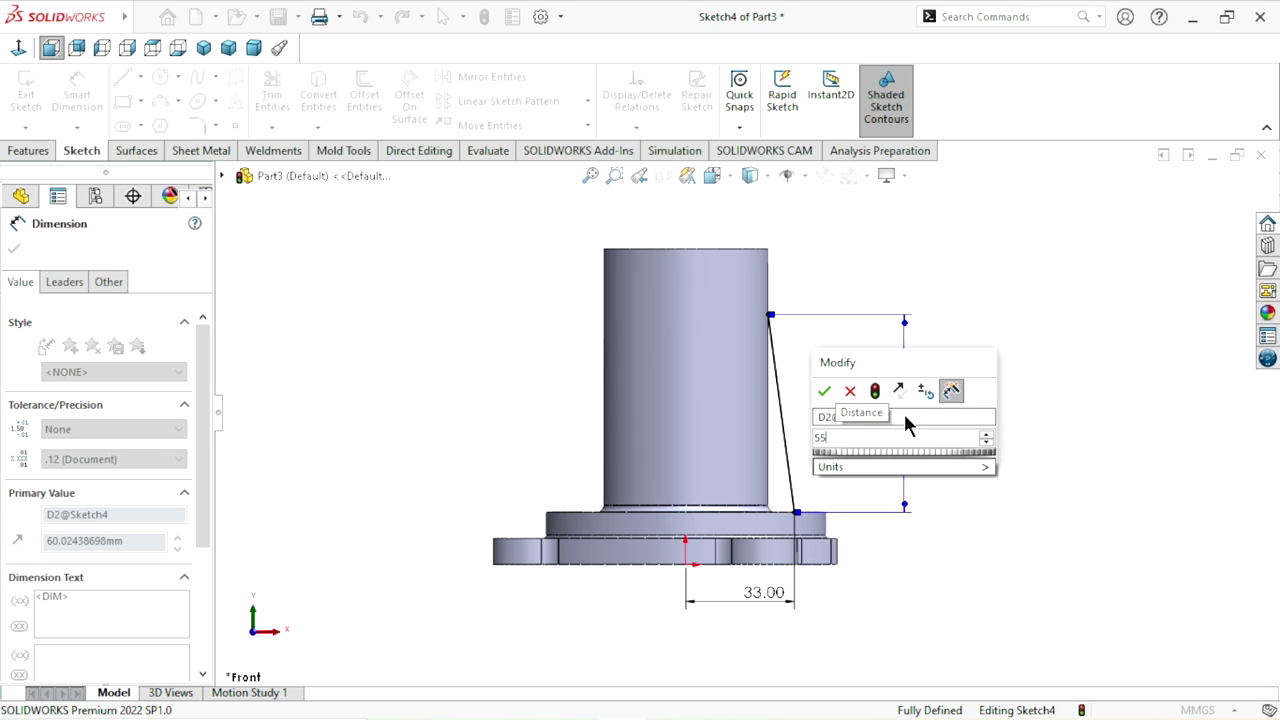
{"action": "left_click", "coordinate": [825, 391]}
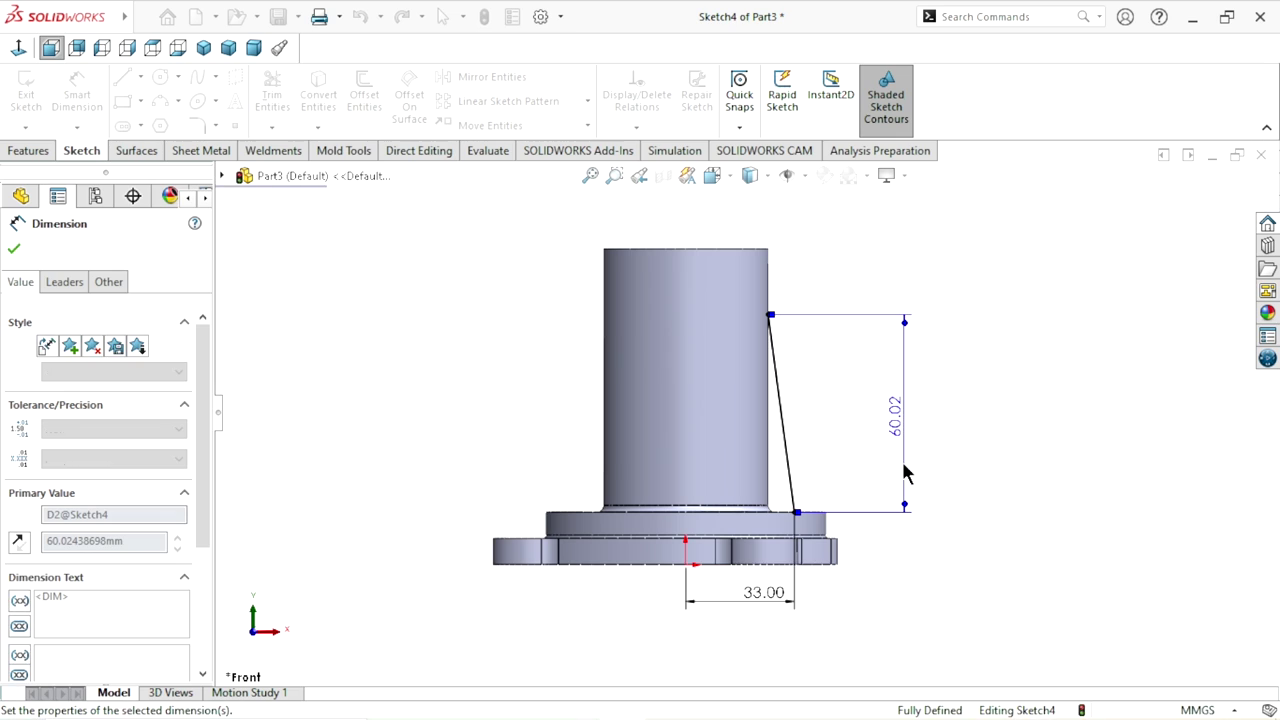
{"action": "scroll", "coordinate": [870, 488], "scroll_direction": "up", "scroll_amount": 1}
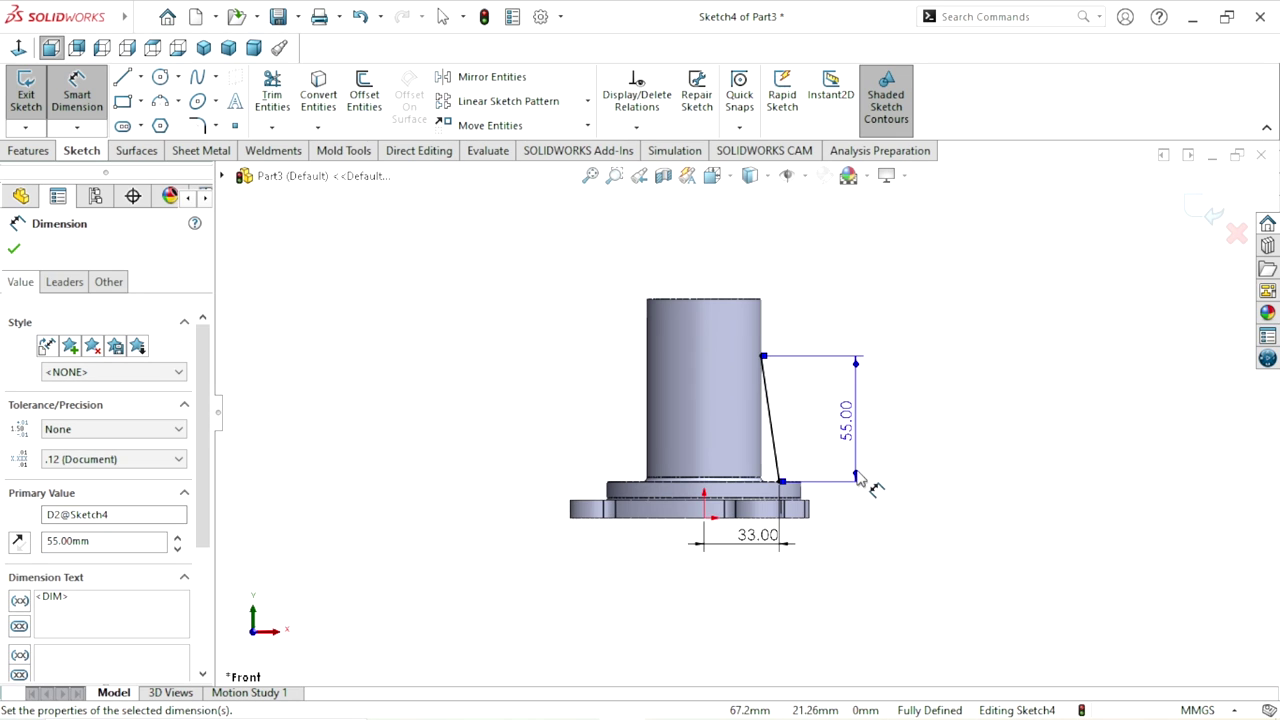
{"action": "scroll", "coordinate": [697, 460], "scroll_direction": "down", "scroll_amount": 1}
{"action": "key", "text": "Escape"}
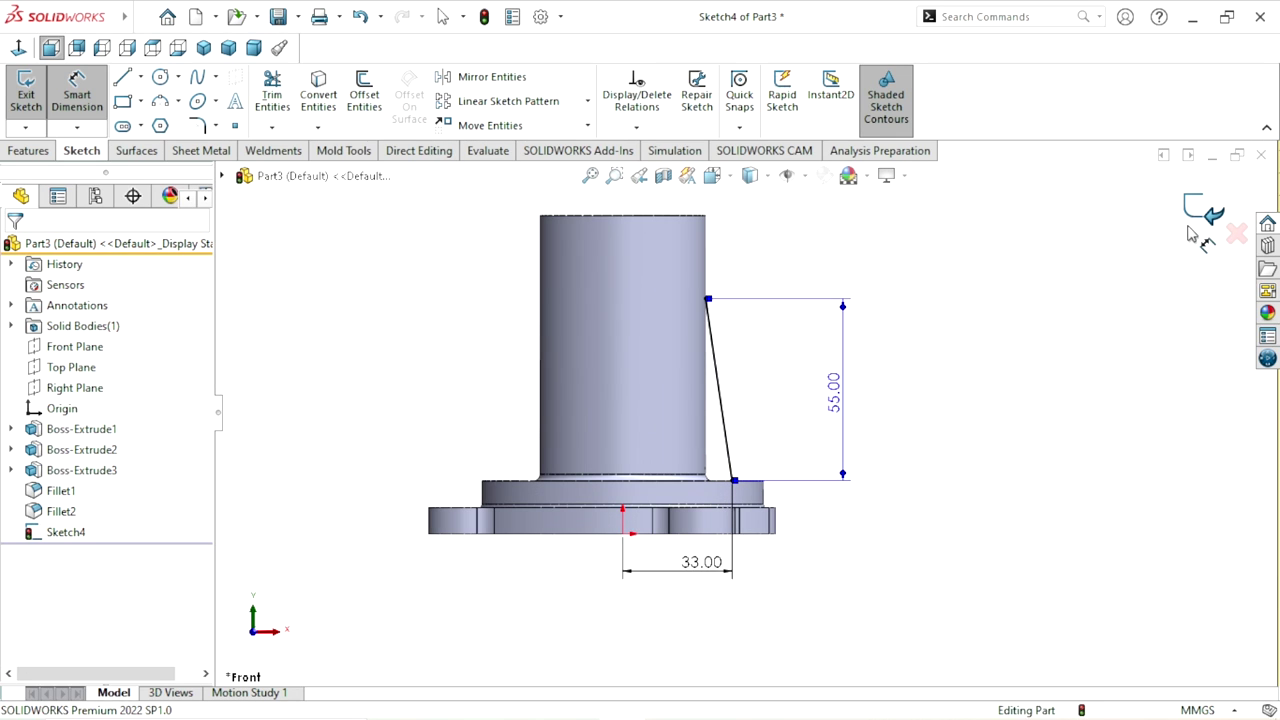
- Exit the sketch and build Rib1 from the Sketch4 line with 4 mm thickness
{"action": "left_click", "coordinate": [1213, 216]}
{"action": "mouse_move", "coordinate": [969, 345]}
{"action": "middle_mouse_down"}
{"action": "mouse_move", "coordinate": [884, 448]}
{"action": "mouse_move", "coordinate": [786, 417]}
{"action": "mouse_move", "coordinate": [886, 345]}
{"action": "middle_mouse_up"}
{"action": "left_click", "coordinate": [886, 345]}
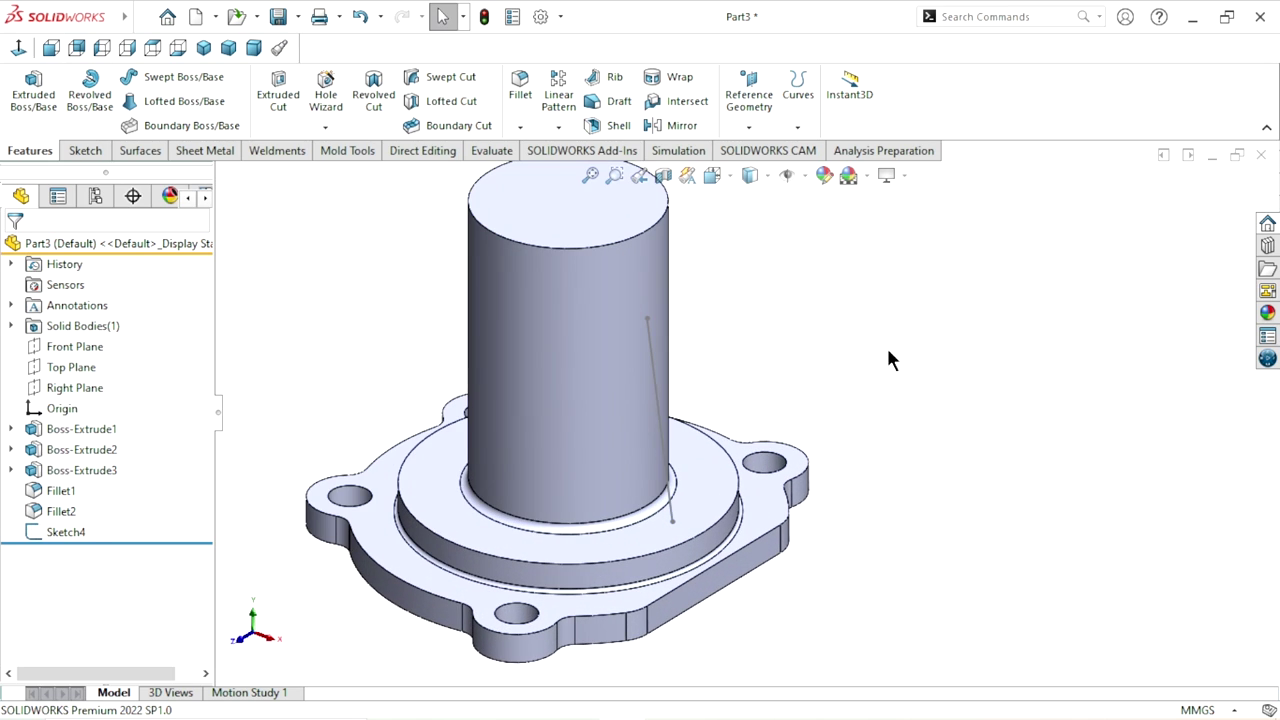
{"action": "left_click", "coordinate": [607, 82]}
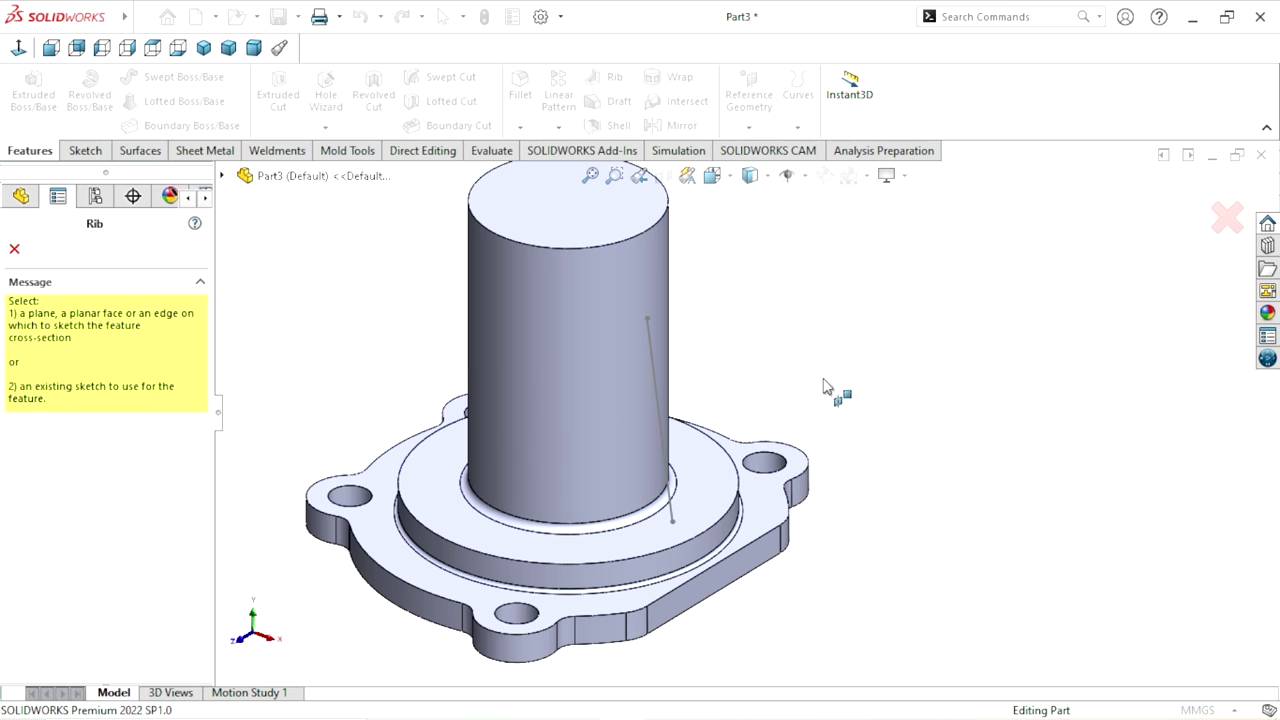
{"action": "left_click", "coordinate": [658, 418]}
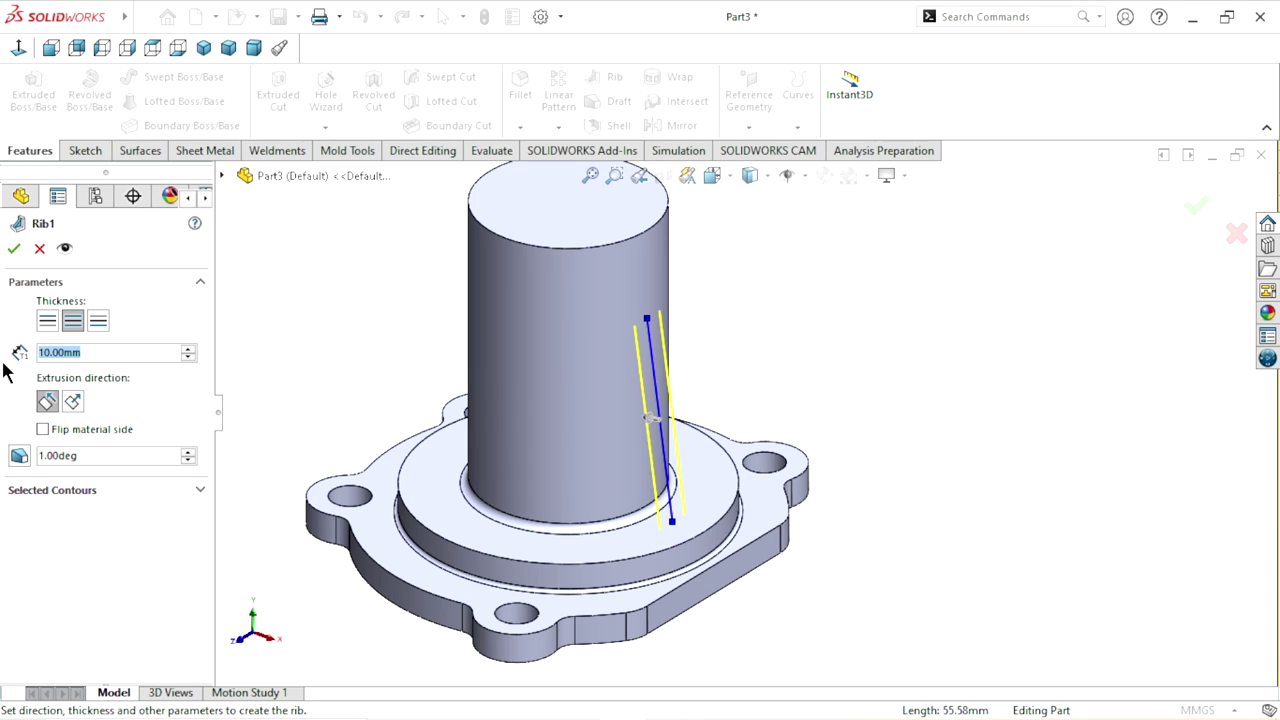
{"action": "type", "text": "4"}
{"action": "key", "text": "Return"}
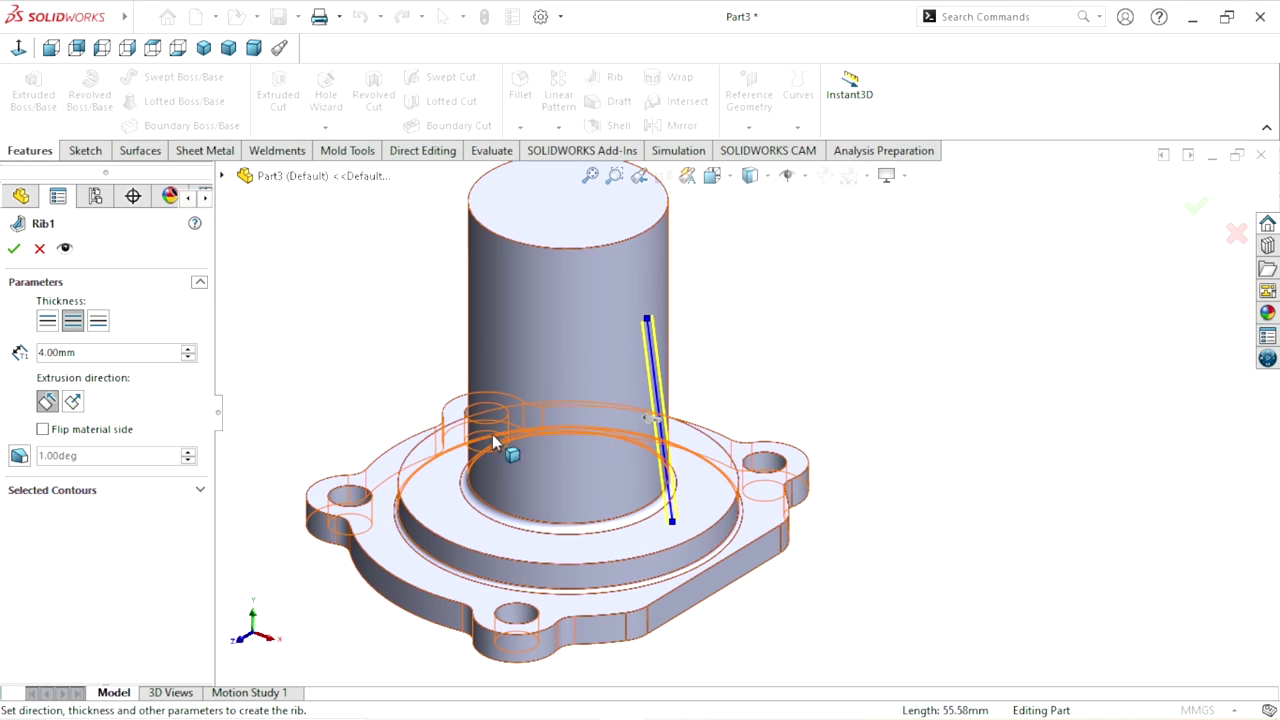
{"action": "left_click", "coordinate": [16, 250]}
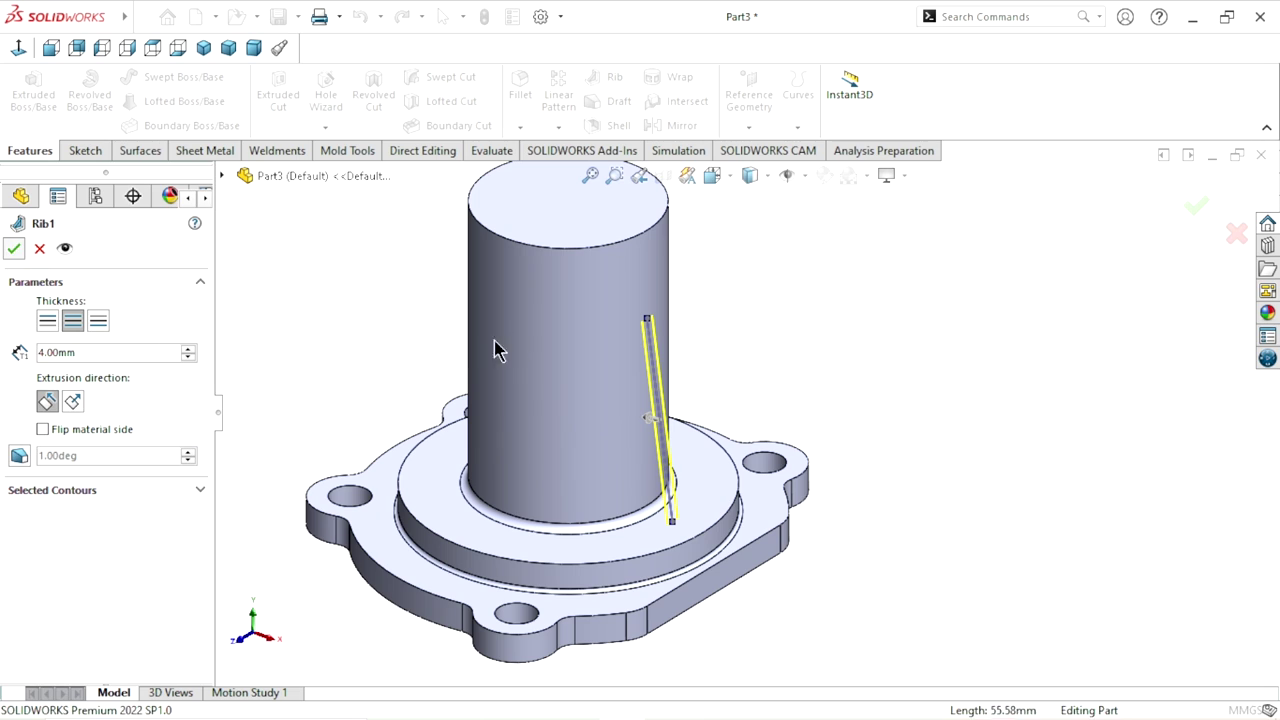
- Begin a Full Round Fillet on the new rib
{"action": "middle_click_drag", "start_coordinate": [851, 465], "coordinate": [843, 443]}
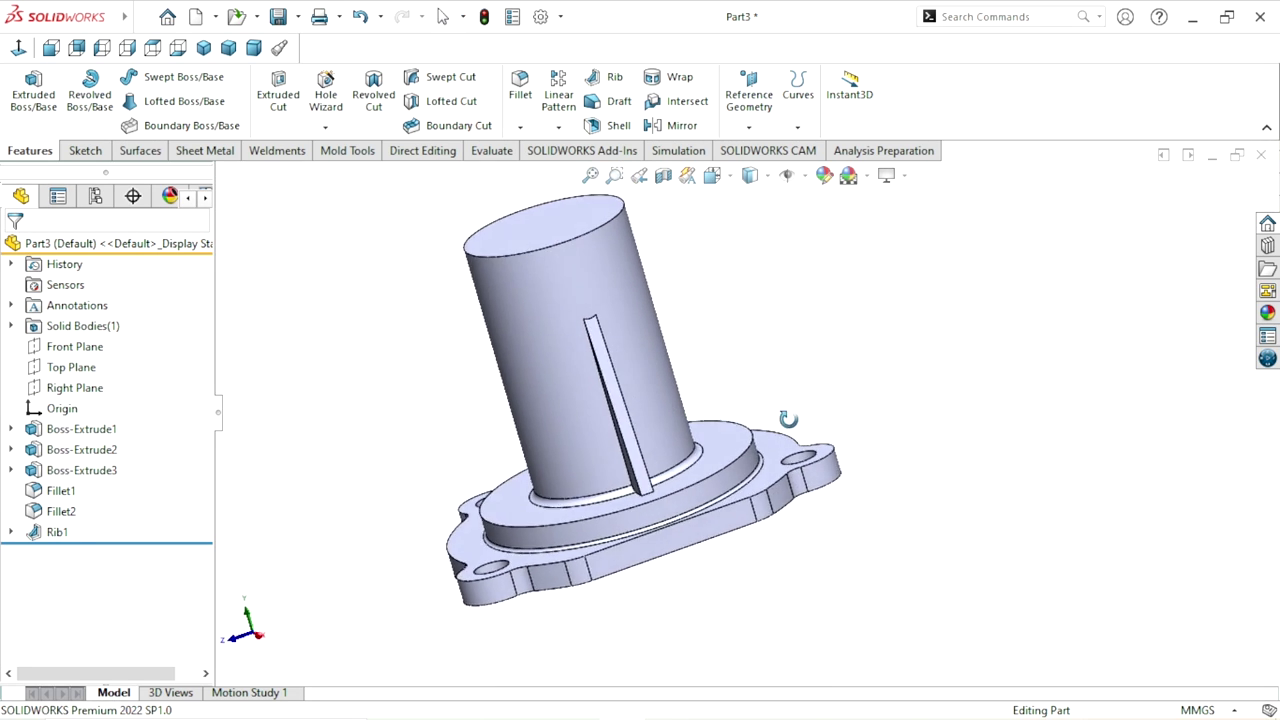
{"action": "scroll", "coordinate": [823, 423], "scroll_direction": "down", "scroll_amount": 5}
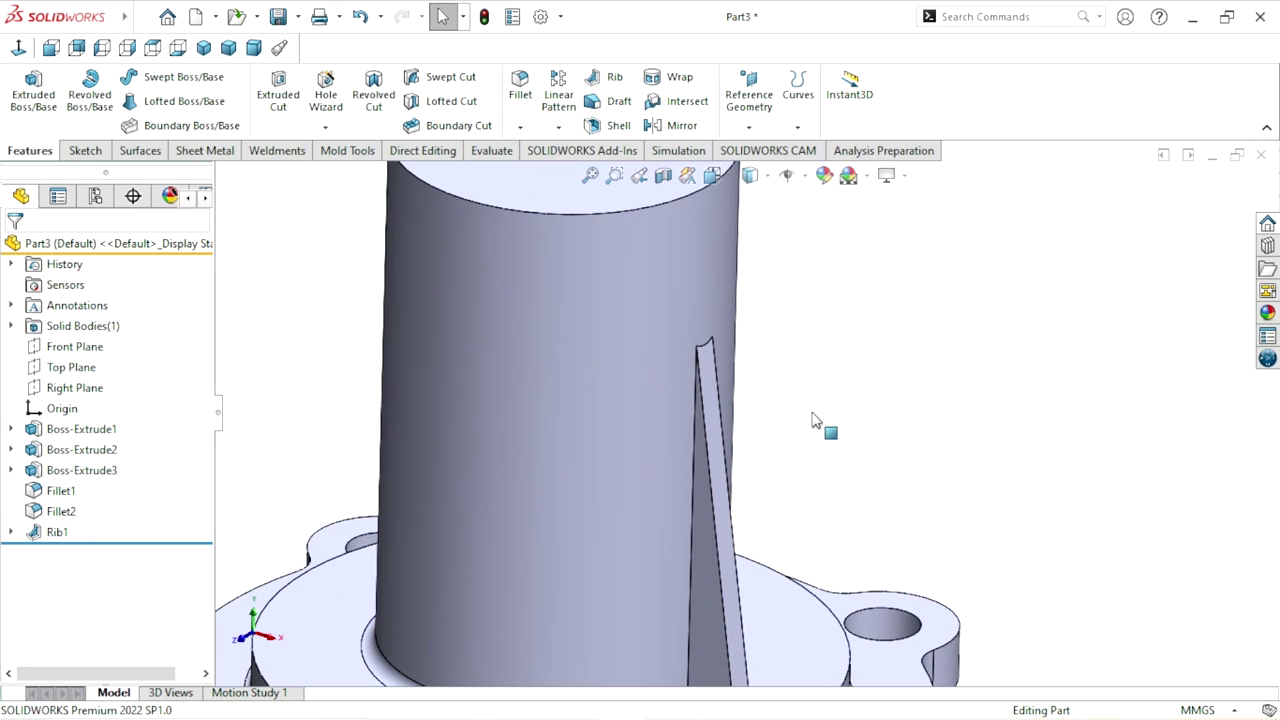
{"action": "scroll", "coordinate": [794, 505], "scroll_direction": "up", "scroll_amount": 3}
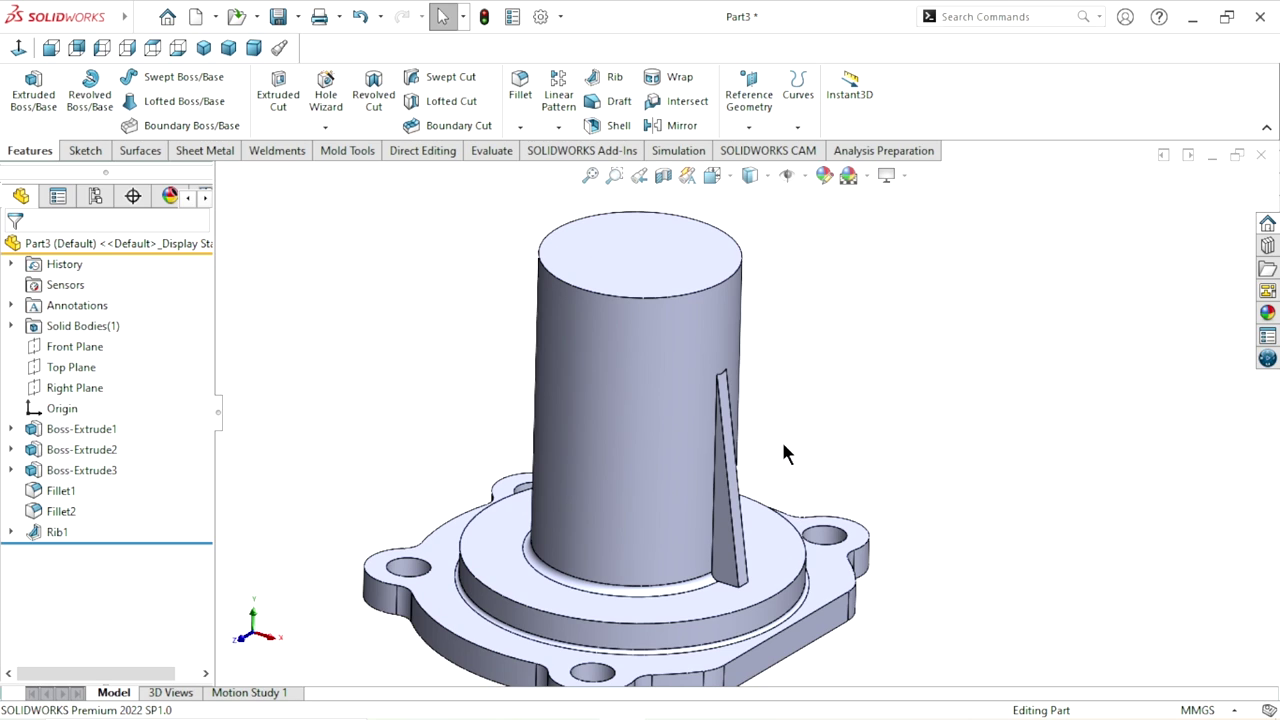
{"action": "scroll", "coordinate": [780, 442], "scroll_direction": "up", "scroll_amount": 2}
{"action": "scroll", "coordinate": [791, 456], "scroll_direction": "down", "scroll_amount": 2}
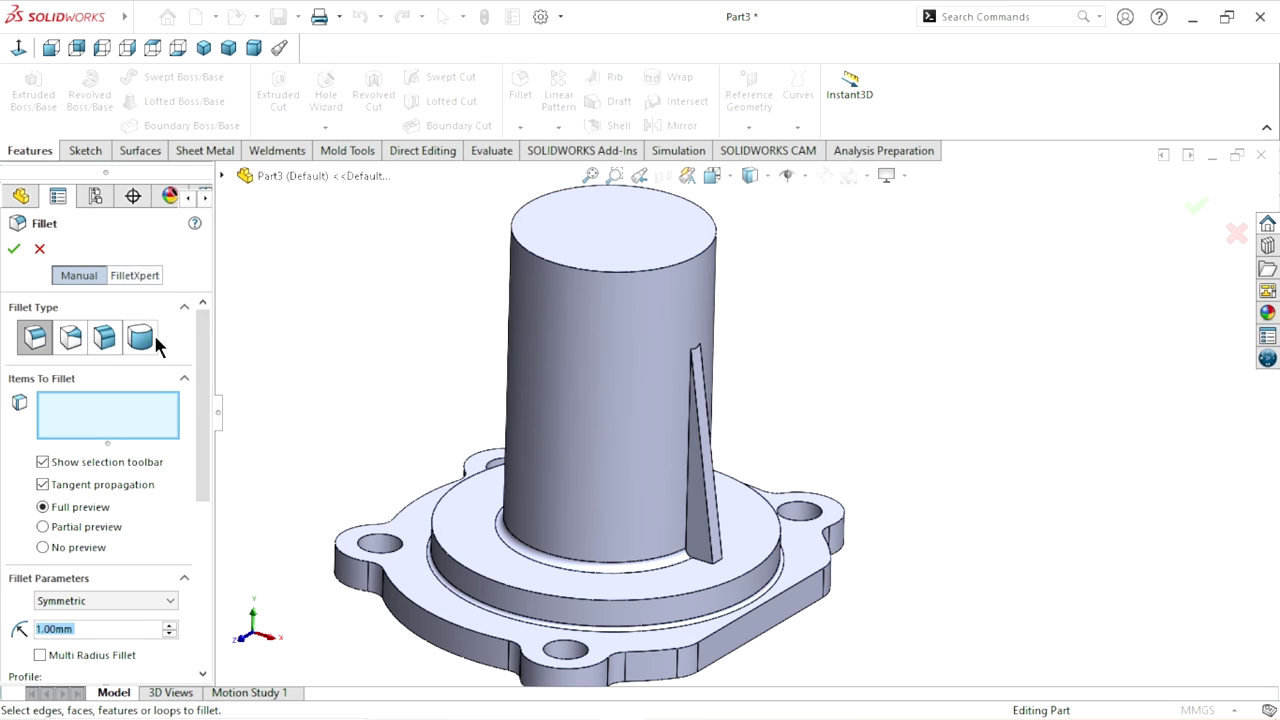
{"action": "left_click", "coordinate": [141, 338]}
{"action": "scroll", "coordinate": [705, 451], "scroll_direction": "down", "scroll_amount": 3}
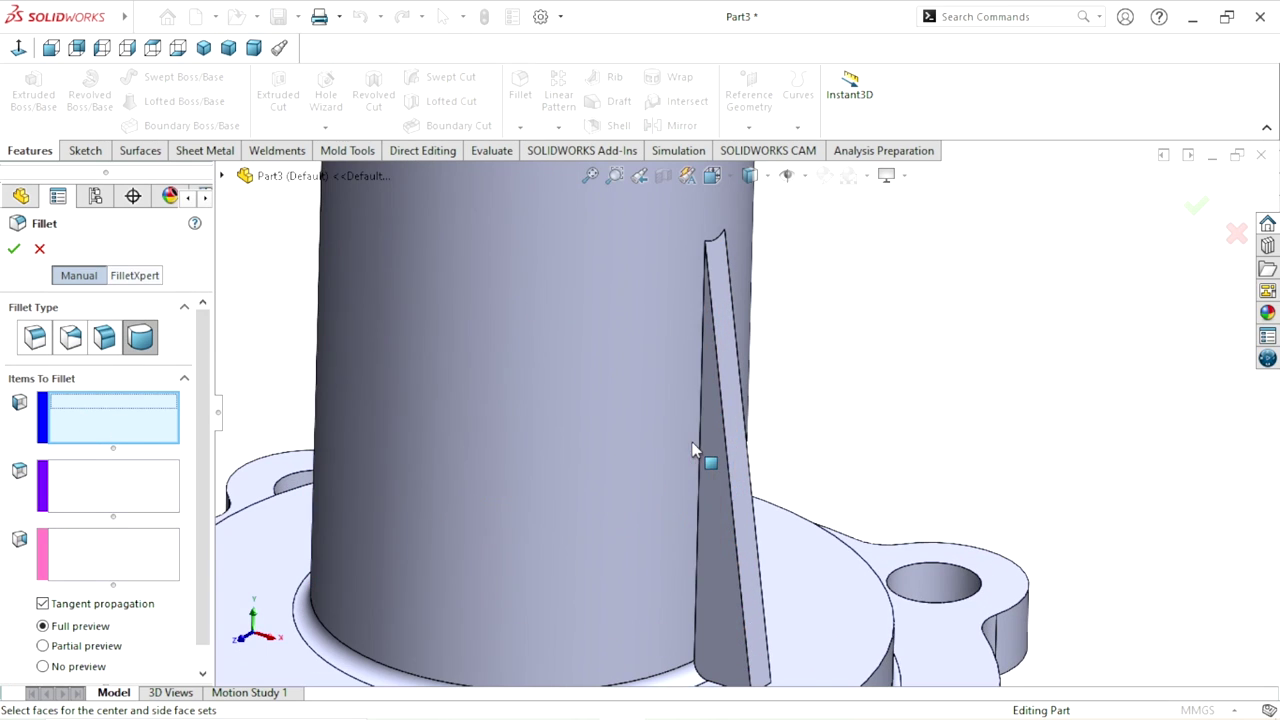
- Pick the rib's first side face, outer center face and opposite side face to create Fillet3
{"action": "left_click", "coordinate": [717, 517]}
{"action": "left_click", "coordinate": [130, 487]}
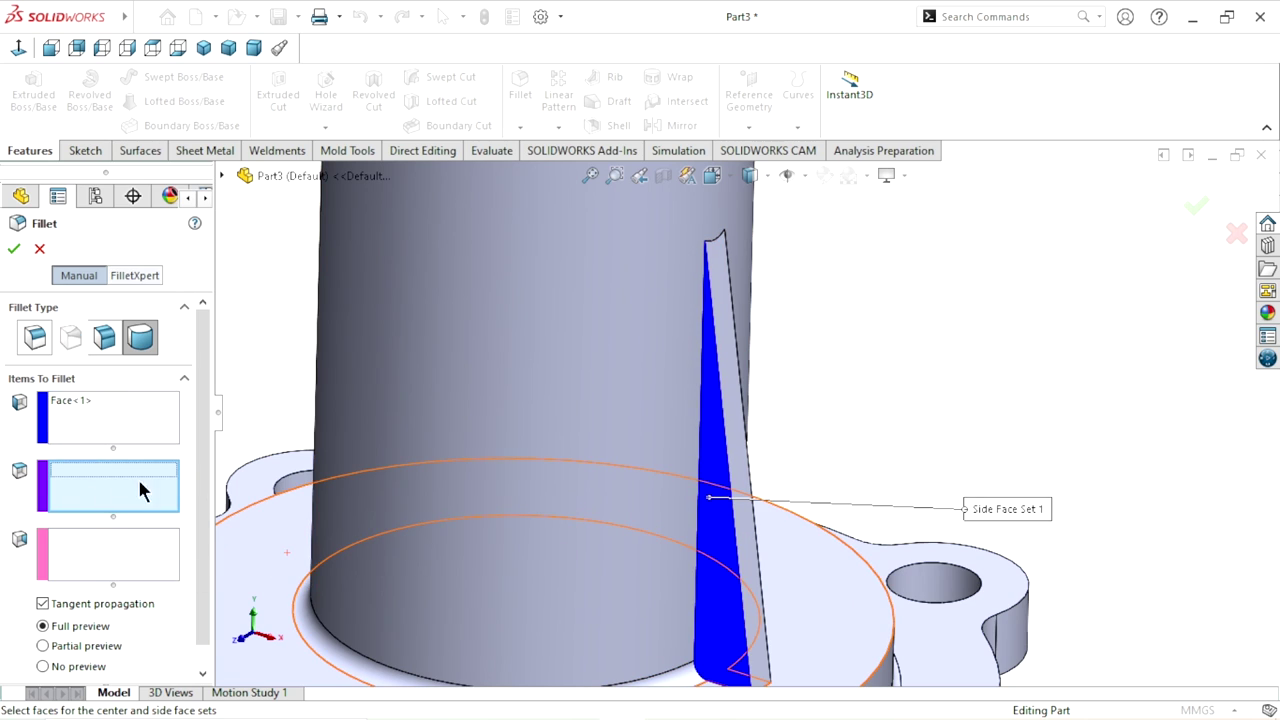
{"action": "left_click", "coordinate": [740, 410]}
{"action": "left_click", "coordinate": [170, 553]}
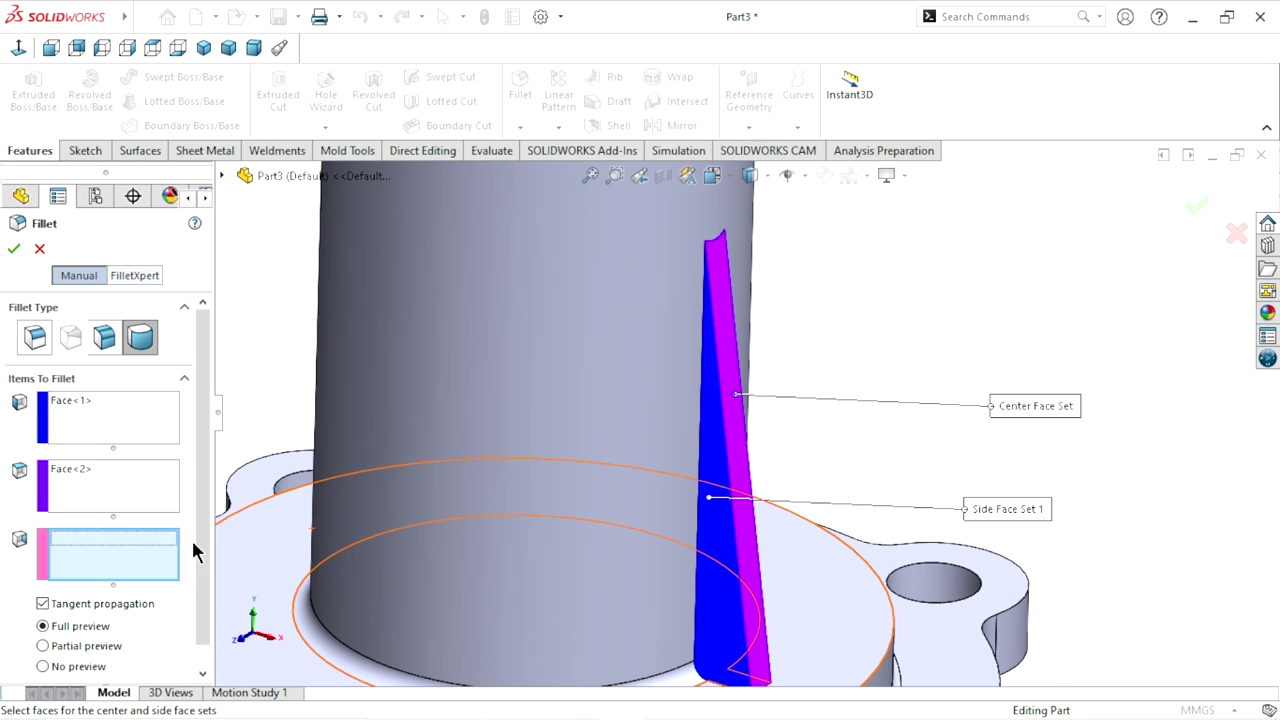
{"action": "middle_click_drag", "start_coordinate": [870, 320], "coordinate": [737, 418]}
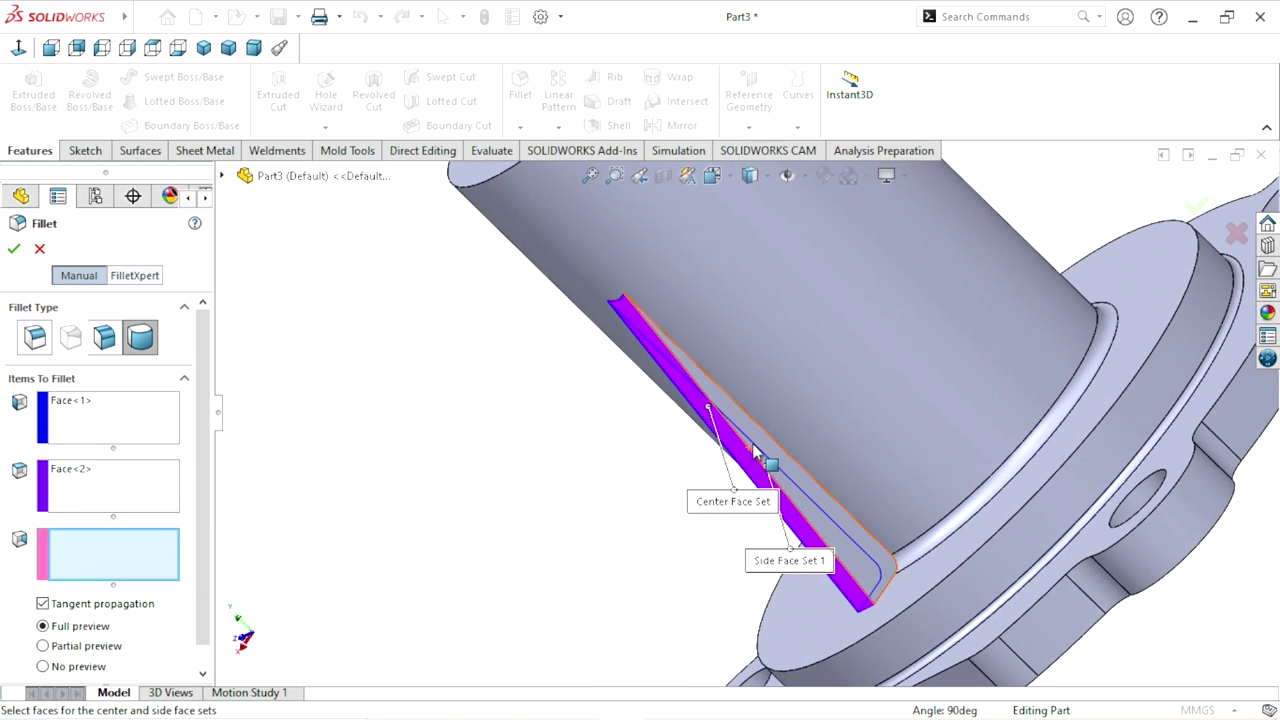
{"action": "scroll", "coordinate": [740, 425], "scroll_direction": "down", "scroll_amount": 3}
{"action": "left_click", "coordinate": [742, 427]}
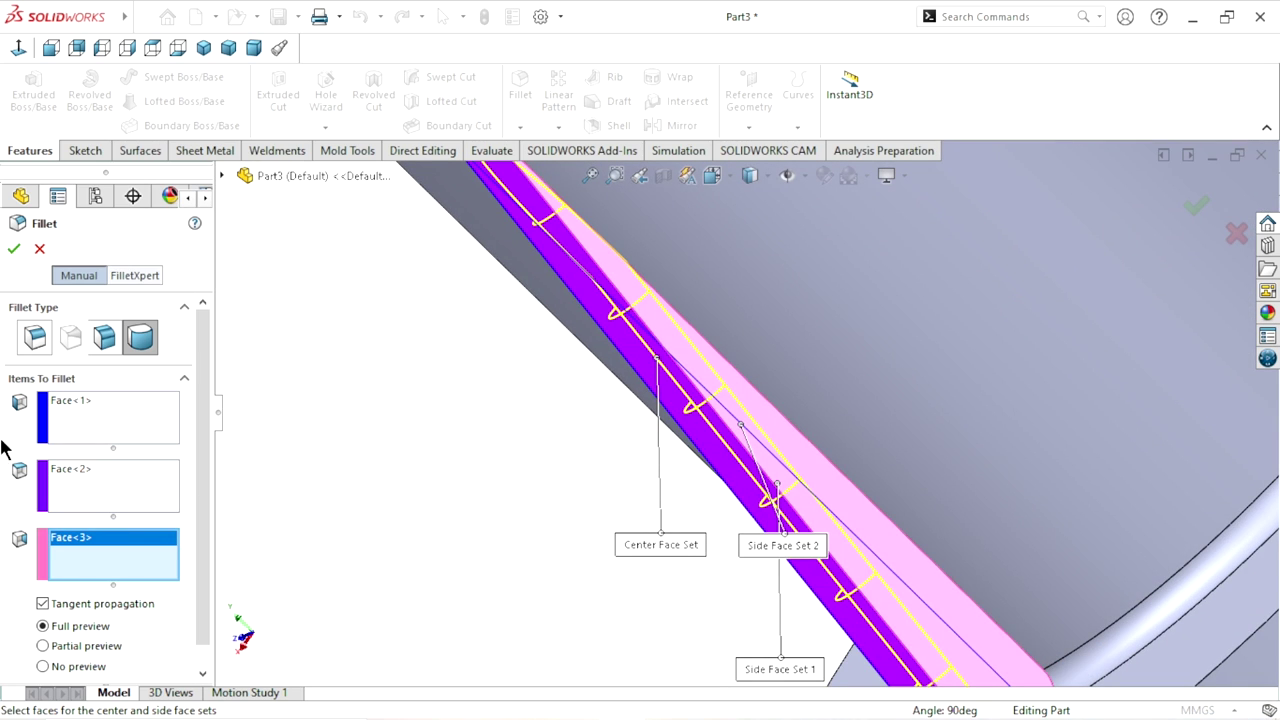
{"action": "left_click", "coordinate": [13, 250]}
- Bring the whole part into view and choose Circular Pattern from the pattern types
{"action": "scroll", "coordinate": [537, 465], "scroll_direction": "up", "scroll_amount": 5}
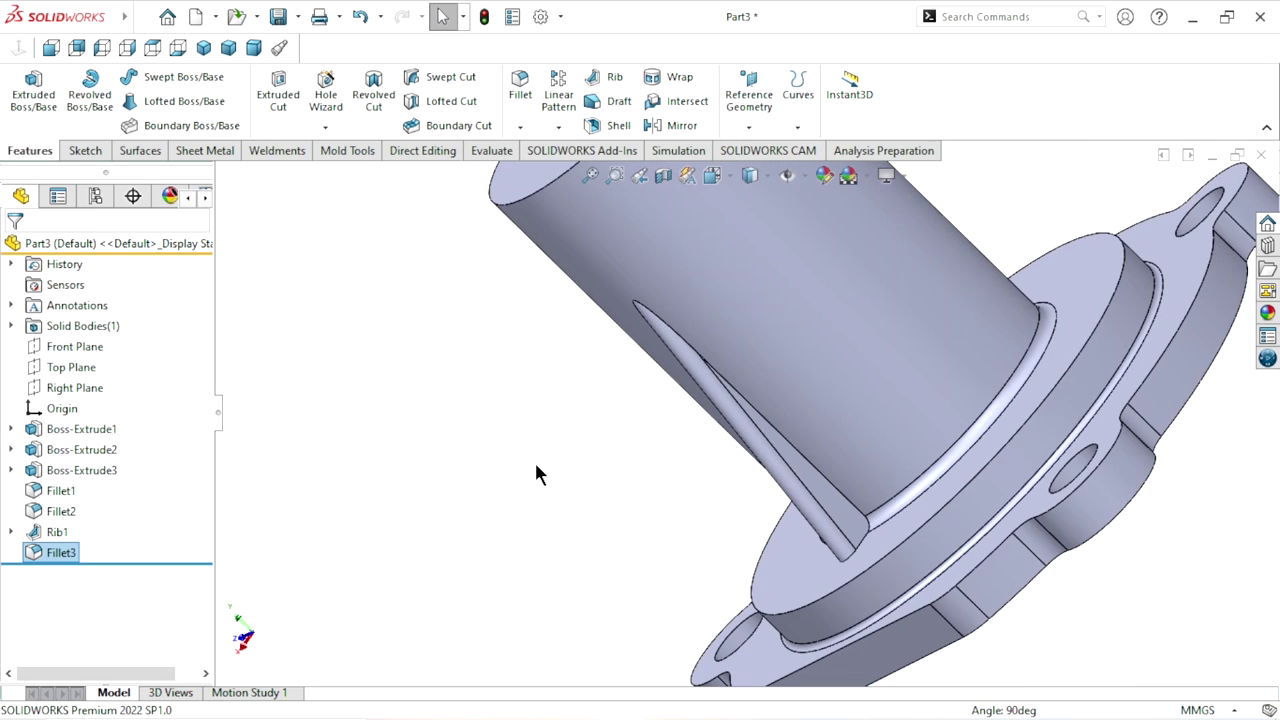
{"action": "middle_click_drag", "start_coordinate": [527, 495], "coordinate": [753, 447]}
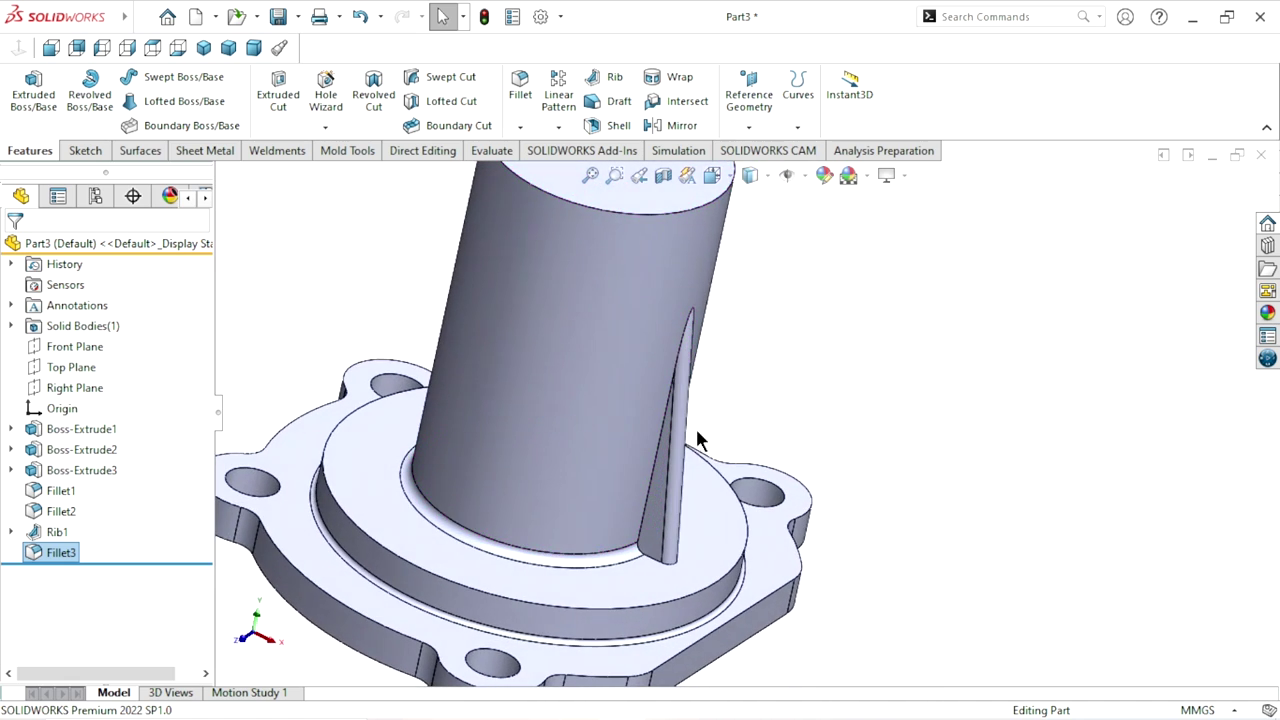
{"action": "scroll", "coordinate": [753, 447], "scroll_direction": "up", "scroll_amount": 2}
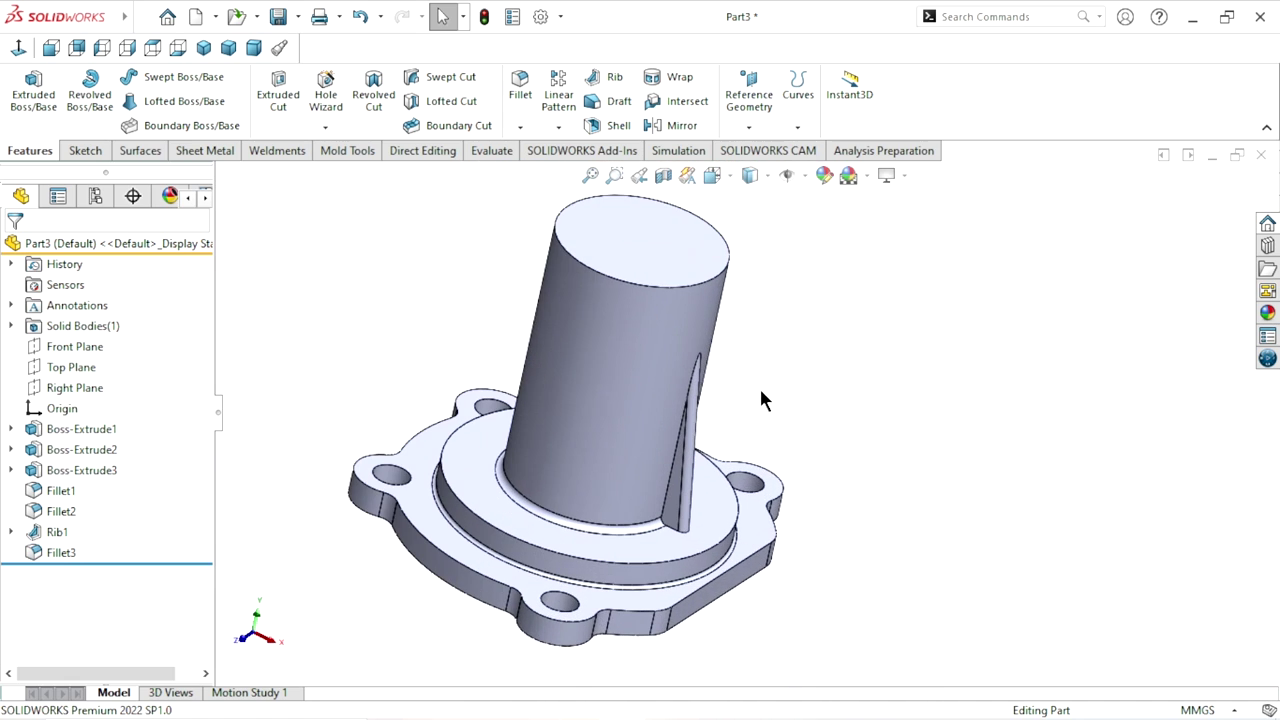
{"action": "left_click", "coordinate": [558, 127]}
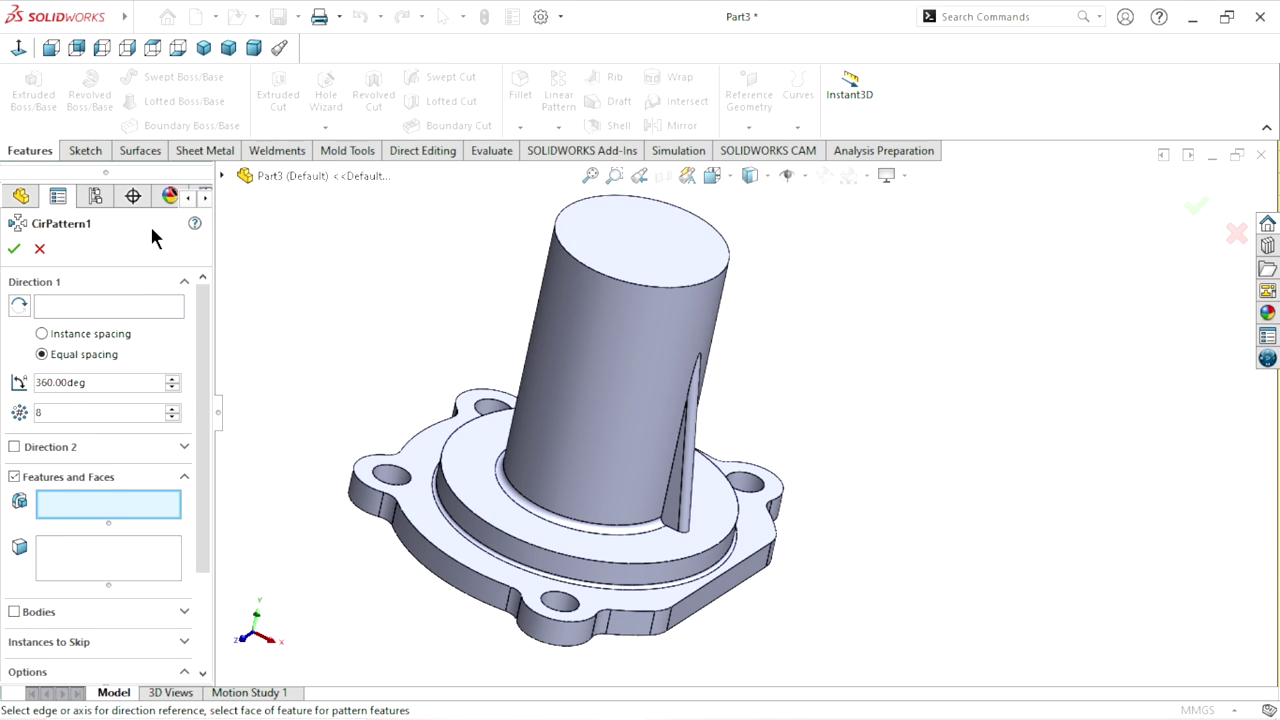
- Pattern Rib1 and Fillet3 around the cylinder face: 8 equally spaced instances over 360°
{"action": "left_click", "coordinate": [222, 175]}
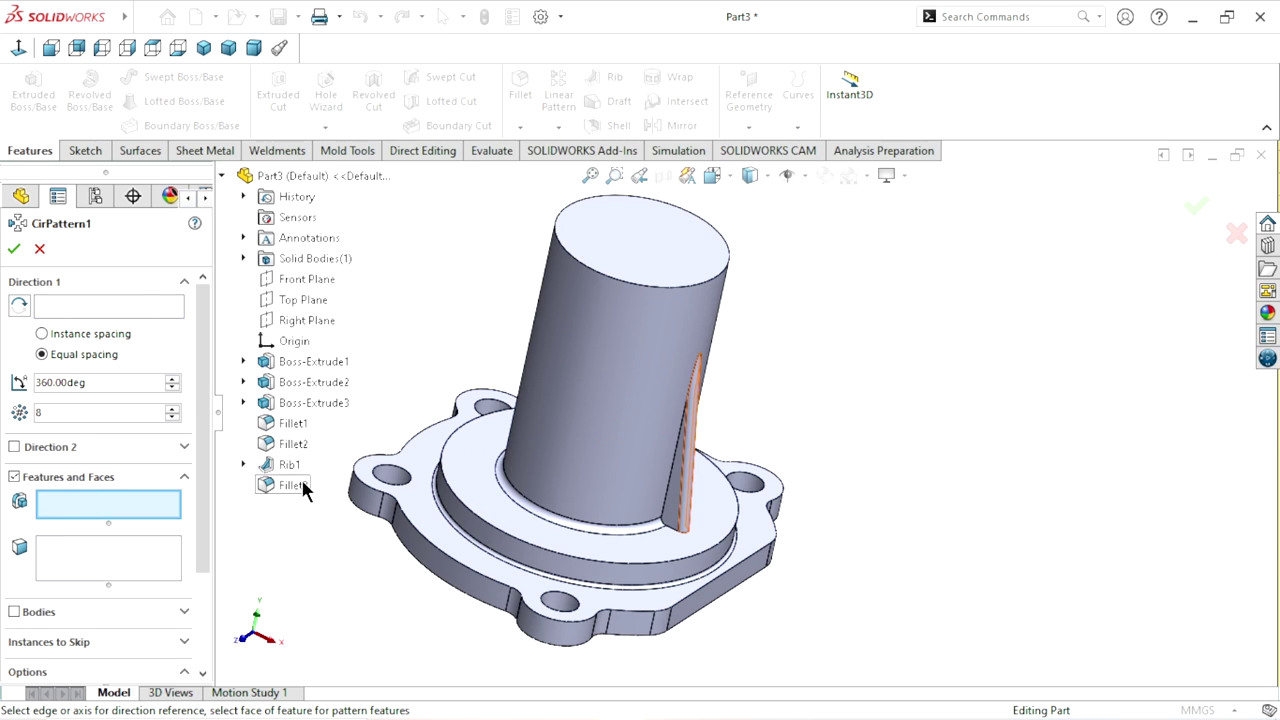
{"action": "left_click", "coordinate": [293, 462]}
{"action": "left_click", "coordinate": [293, 485]}
{"action": "left_click", "coordinate": [101, 305]}
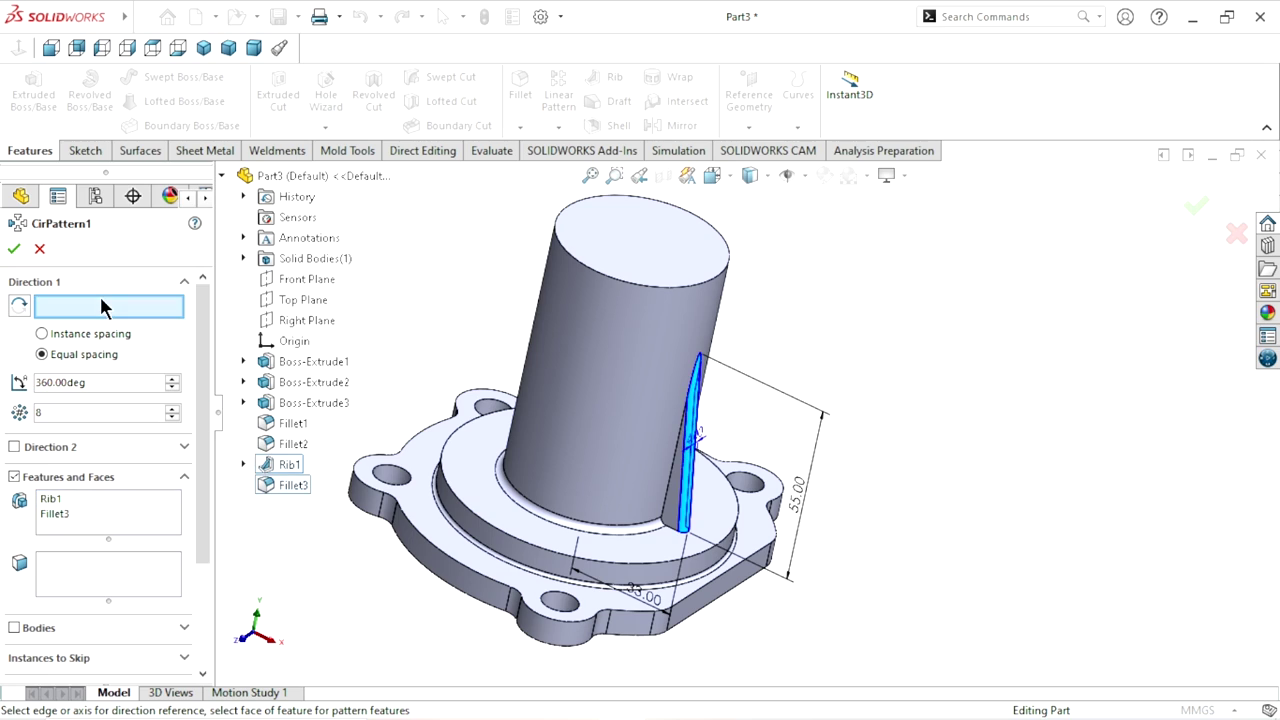
{"action": "left_click", "coordinate": [640, 250]}
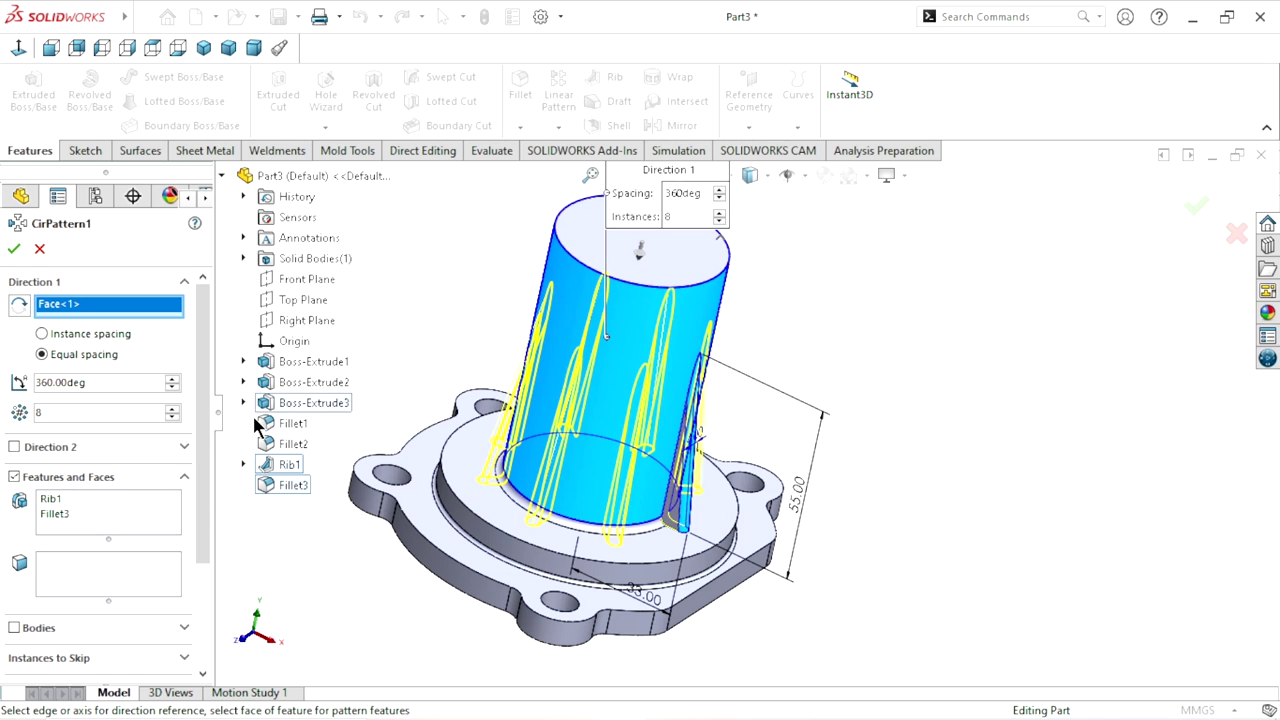
{"action": "left_click", "coordinate": [172, 416]}
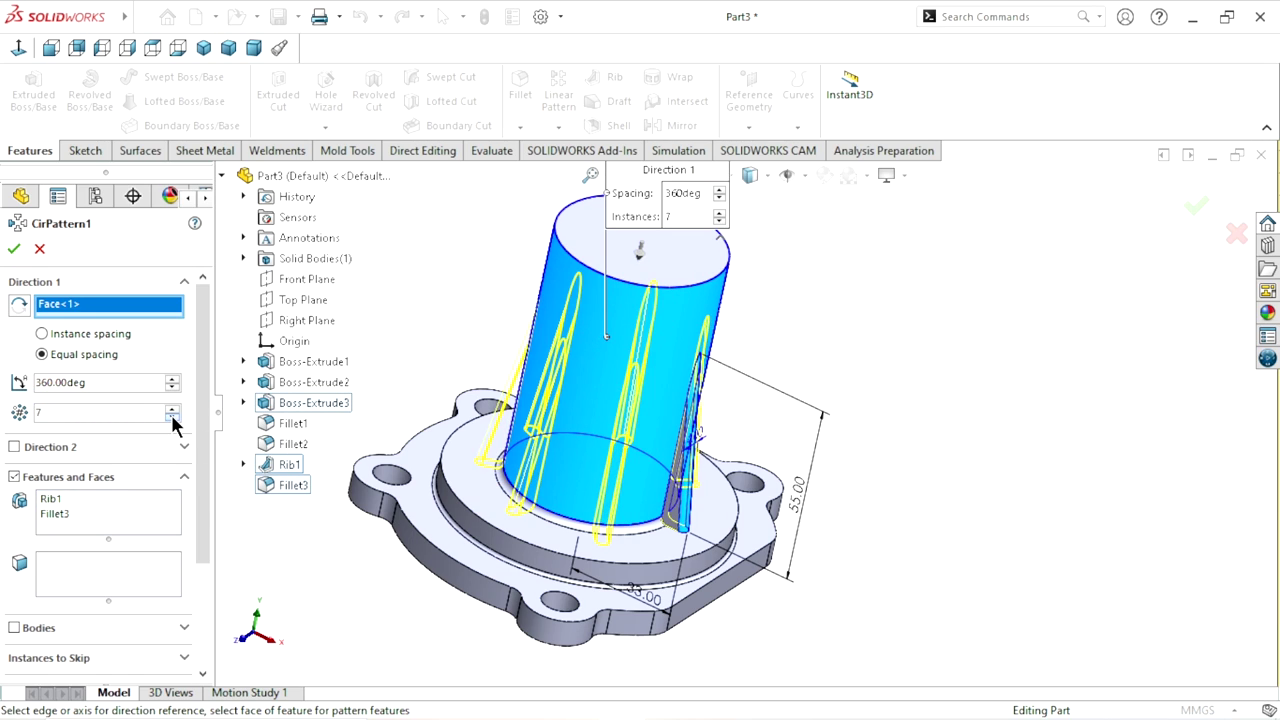
{"action": "left_click", "coordinate": [172, 416]}
{"action": "left_click", "coordinate": [172, 416]}
{"action": "left_click", "coordinate": [172, 409]}
{"action": "left_click", "coordinate": [172, 409]}
{"action": "left_click", "coordinate": [172, 409]}
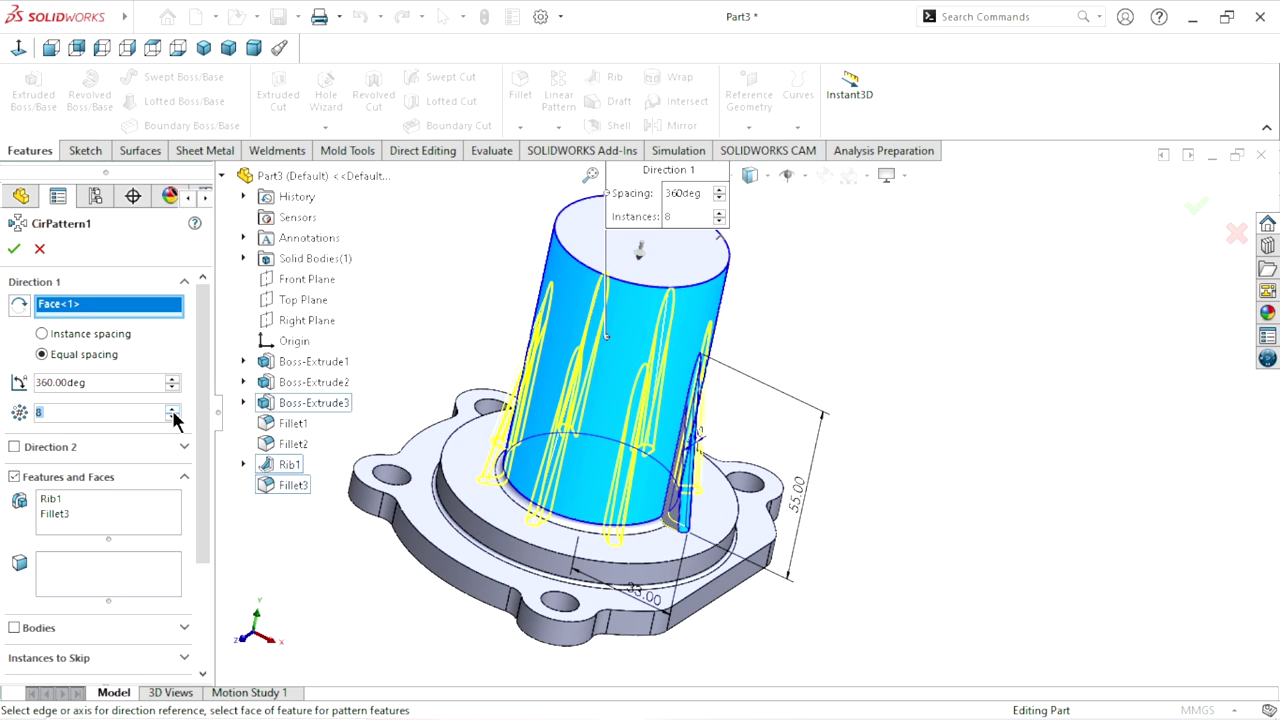
{"action": "left_click", "coordinate": [14, 249]}
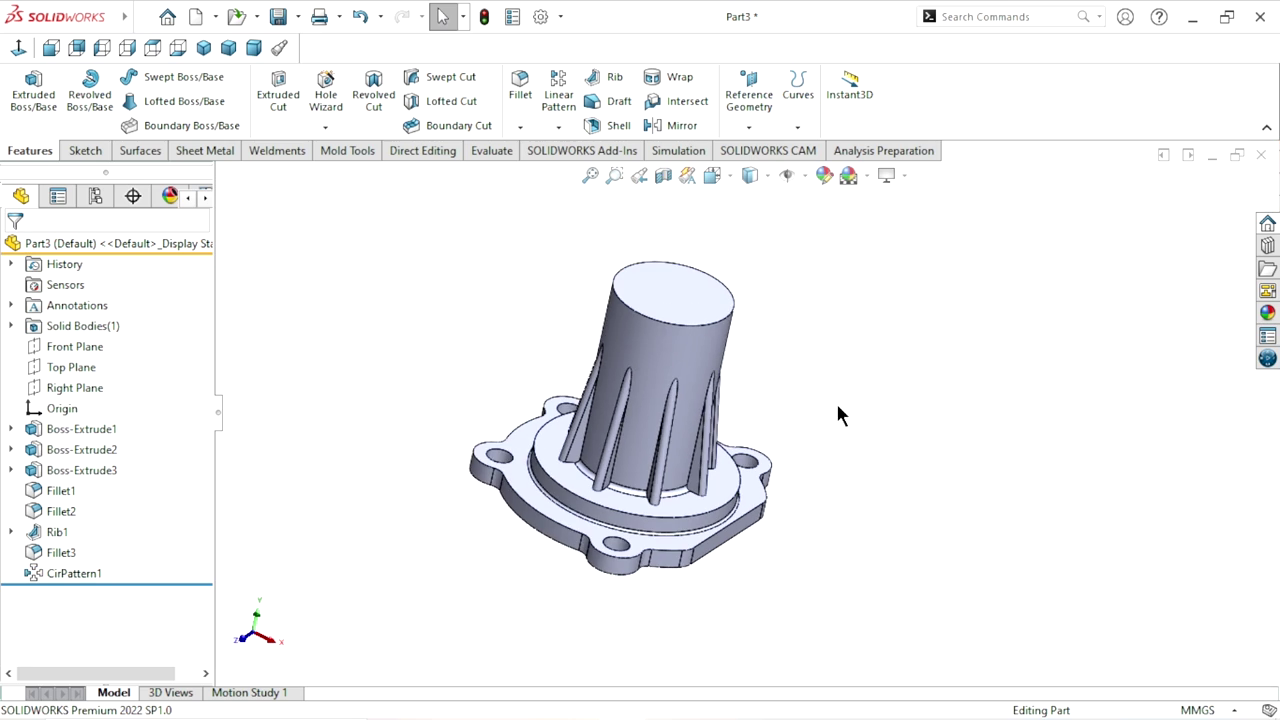
{"action": "middle_click_drag", "start_coordinate": [839, 408], "coordinate": [558, 476]}
{"action": "mouse_move", "coordinate": [598, 479]}
{"action": "middle_mouse_down"}
{"action": "mouse_move", "coordinate": [809, 437]}
{"action": "mouse_move", "coordinate": [908, 549]}
{"action": "mouse_move", "coordinate": [786, 360]}
{"action": "mouse_move", "coordinate": [778, 505]}
{"action": "mouse_move", "coordinate": [708, 420]}
{"action": "mouse_move", "coordinate": [710, 443]}
{"action": "mouse_move", "coordinate": [917, 401]}
{"action": "mouse_move", "coordinate": [898, 525]}
{"action": "mouse_move", "coordinate": [890, 470]}
{"action": "middle_mouse_up"}
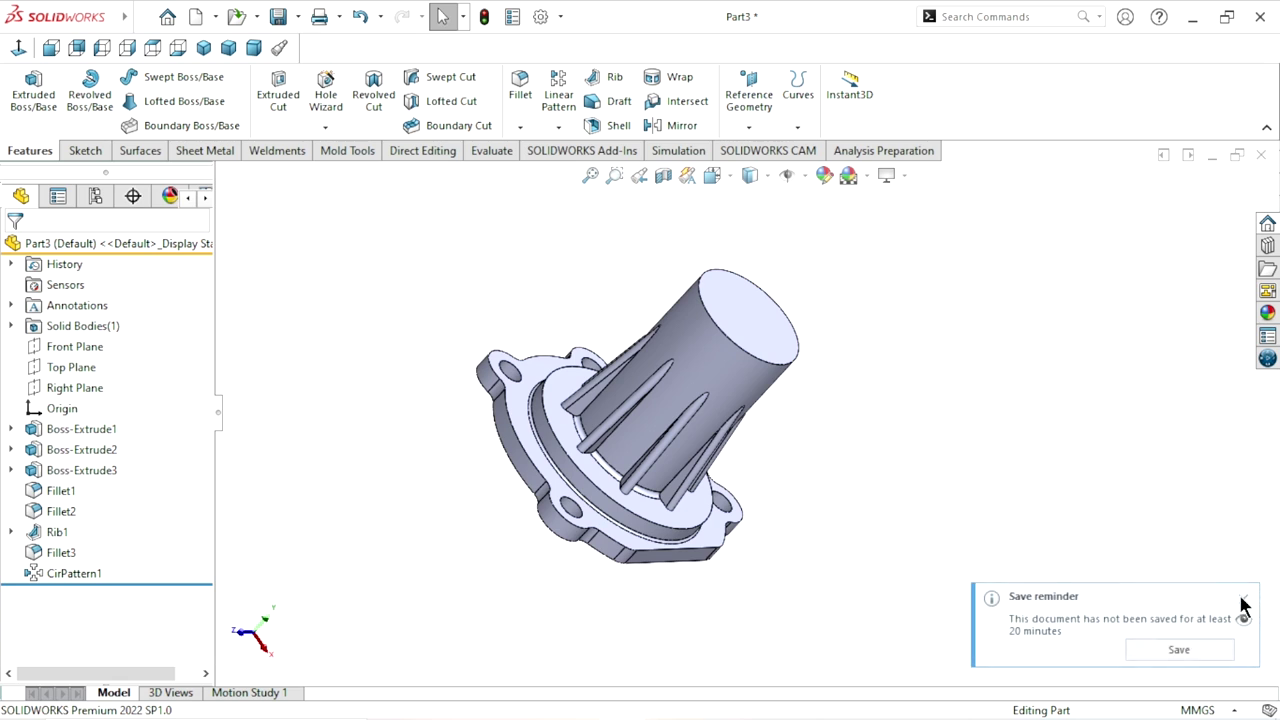
- Open a new sketch on the Front Plane and clear the selection
{"action": "left_click", "coordinate": [76, 347]}
{"action": "left_click", "coordinate": [95, 318]}
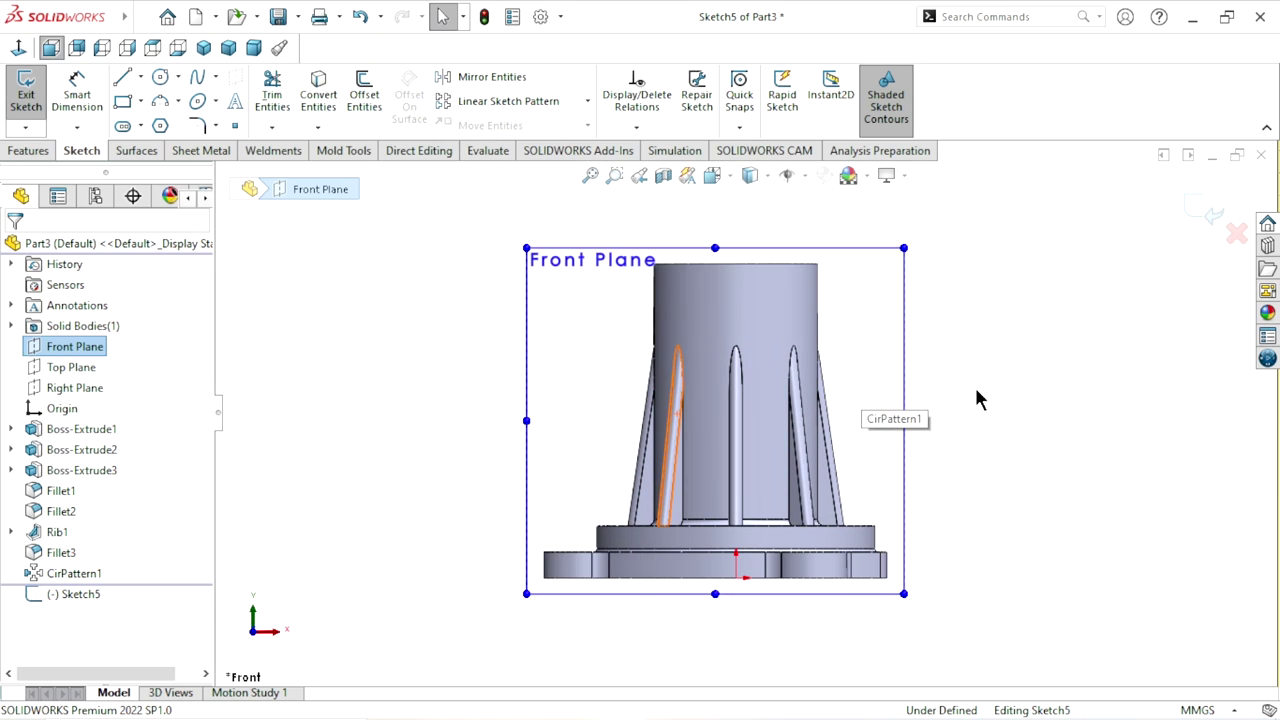
{"action": "left_click", "coordinate": [940, 436]}
{"action": "scroll", "coordinate": [940, 436], "scroll_direction": "down", "scroll_amount": 1}
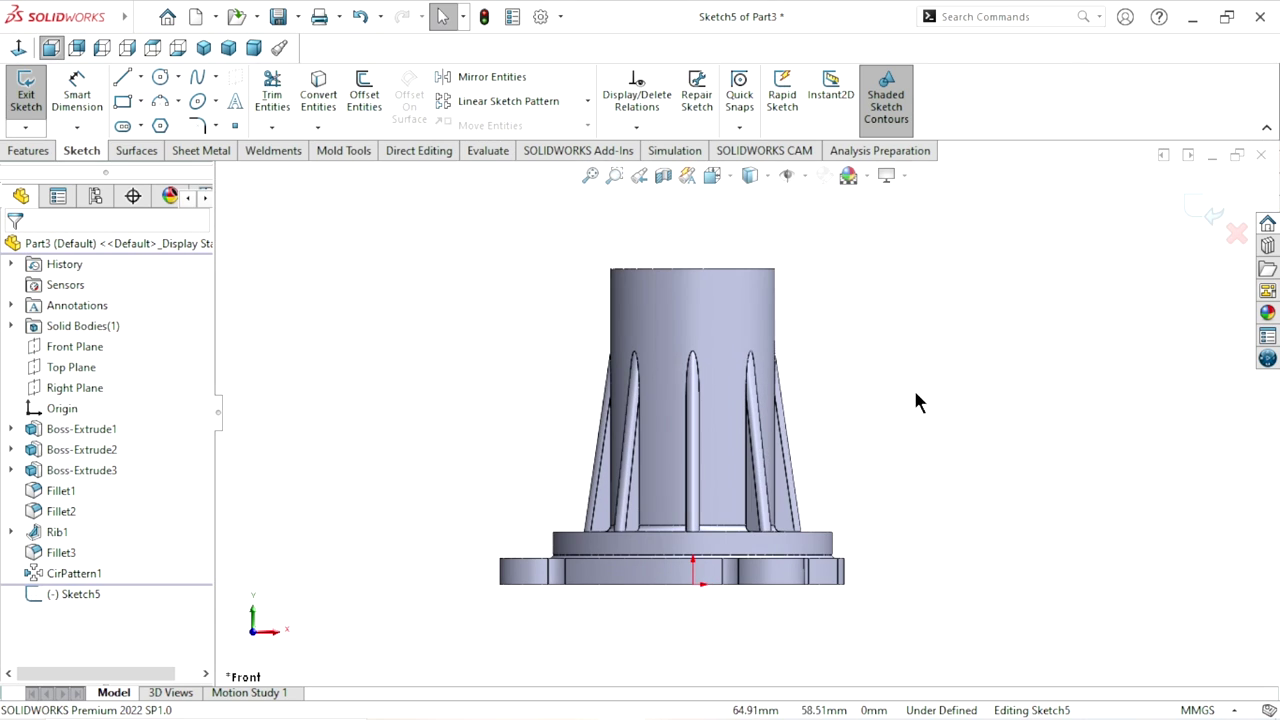
- Switch display to Hidden Lines Visible, then back to Shaded With Edges
{"action": "left_click", "coordinate": [770, 174]}
{"action": "left_click", "coordinate": [745, 265]}
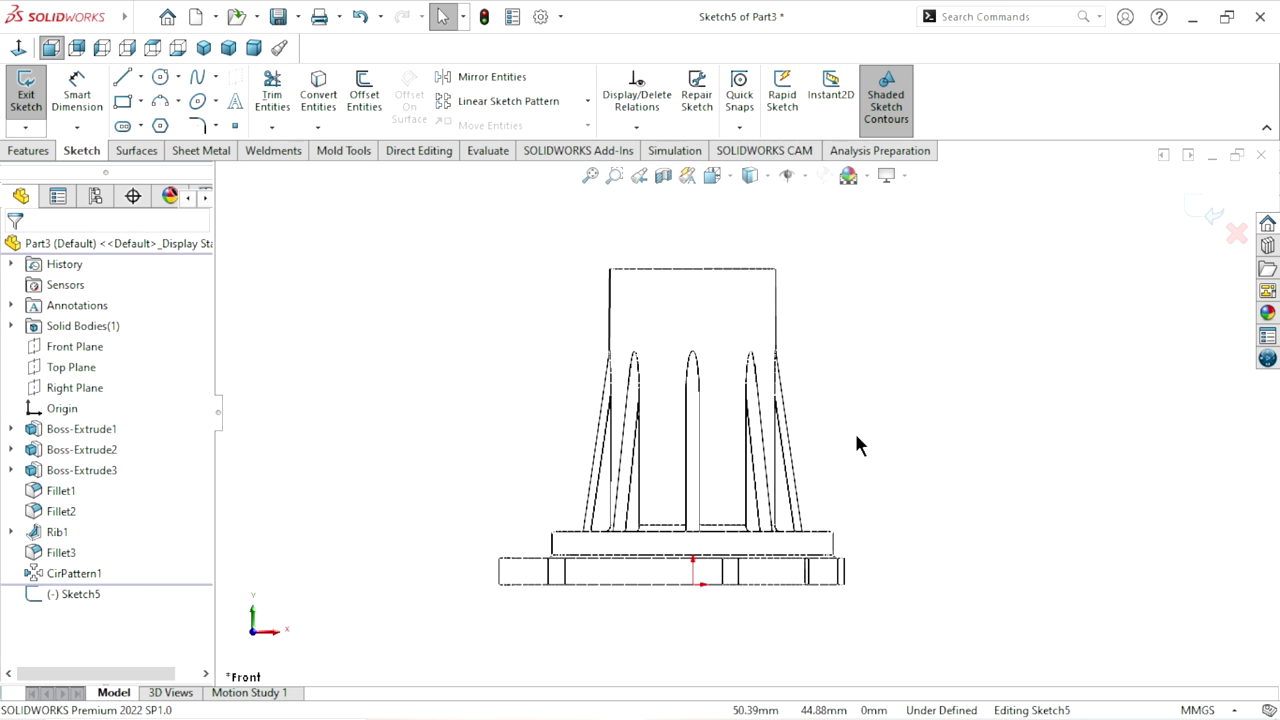
{"action": "scroll", "coordinate": [800, 442], "scroll_direction": "up", "scroll_amount": 1}
{"action": "scroll", "coordinate": [909, 412], "scroll_direction": "down", "scroll_amount": 1}
{"action": "scroll", "coordinate": [800, 428], "scroll_direction": "up", "scroll_amount": 1}
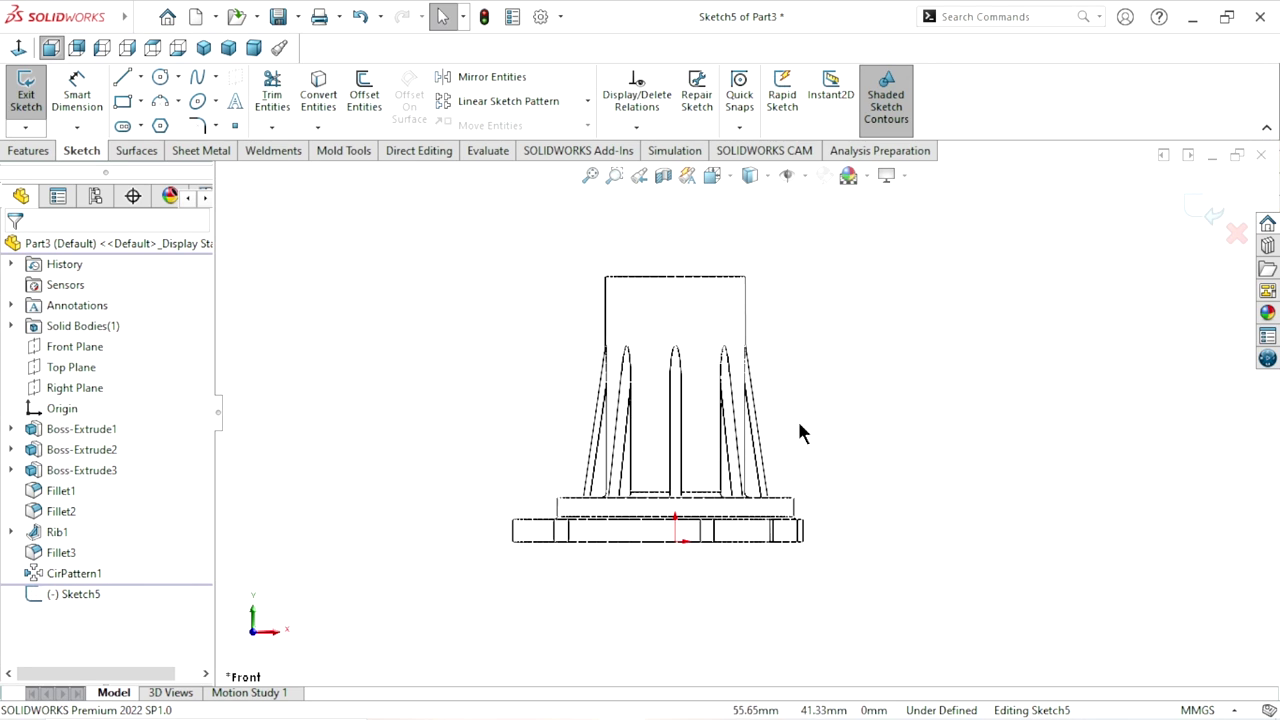
{"action": "scroll", "coordinate": [770, 380], "scroll_direction": "down", "scroll_amount": 1}
{"action": "left_click", "coordinate": [768, 175]}
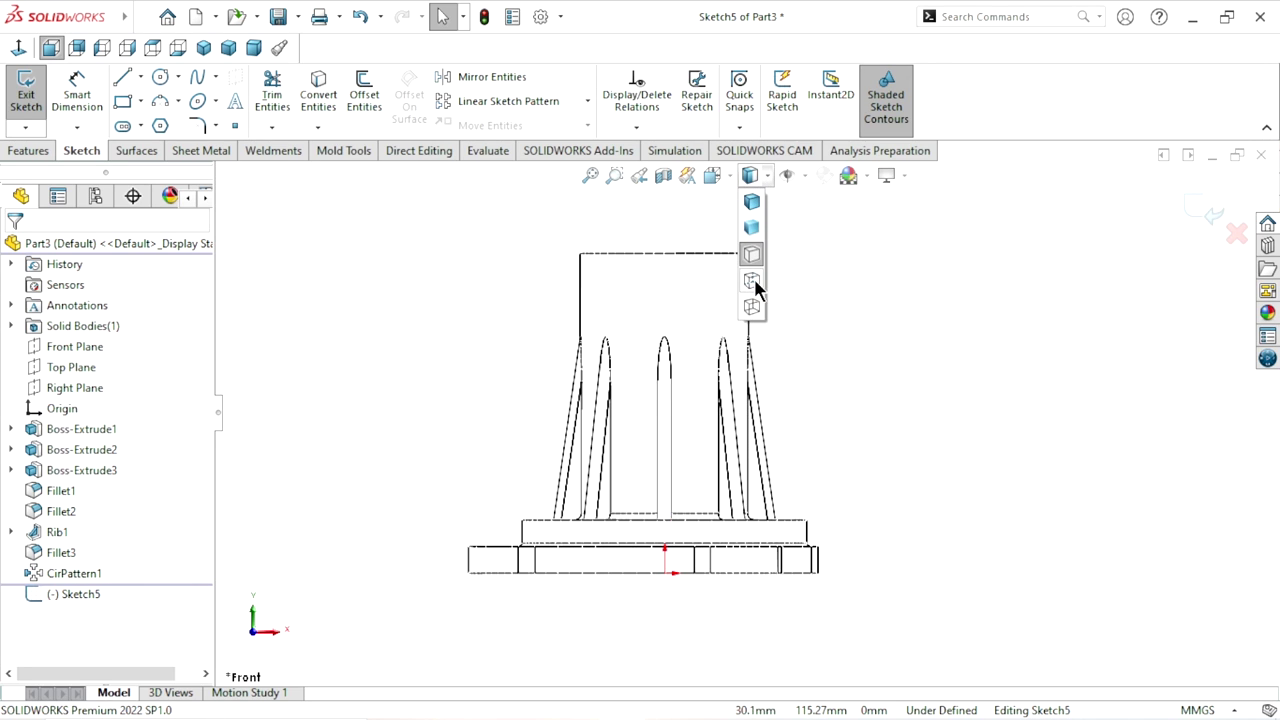
{"action": "left_click", "coordinate": [752, 202]}
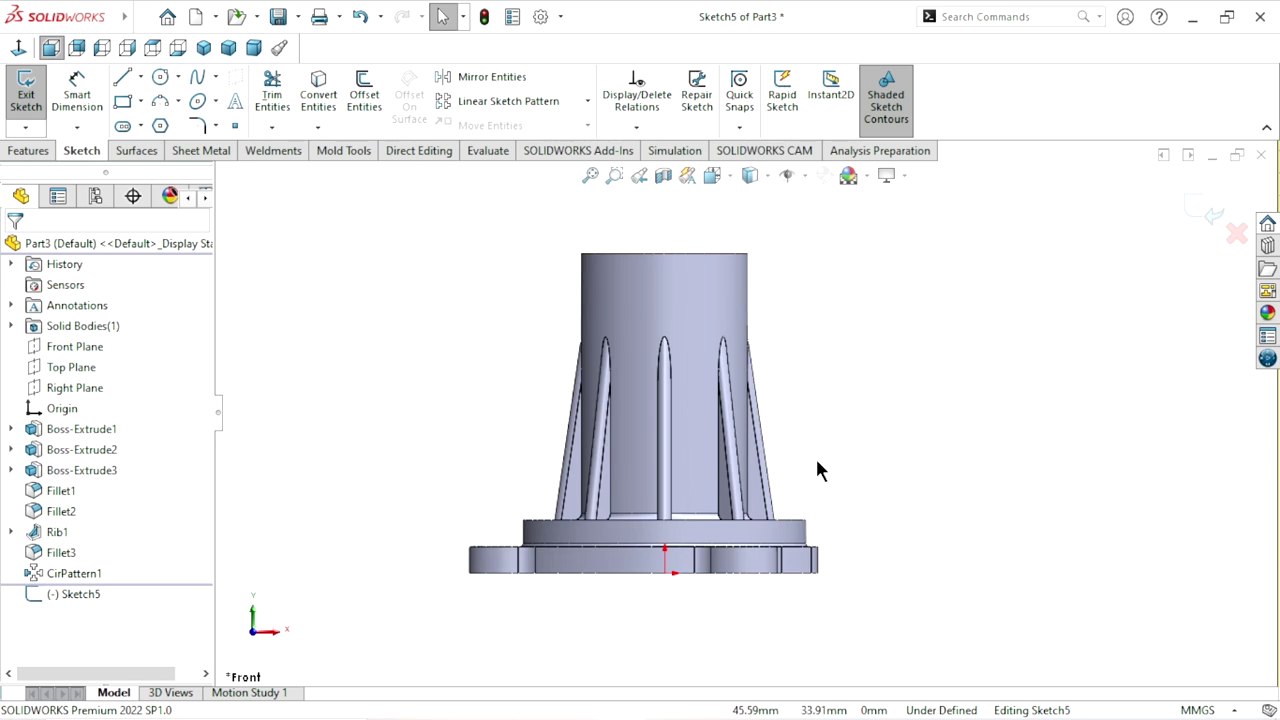
{"action": "middle_click_drag", "start_coordinate": [817, 471], "coordinate": [785, 440], "text": "ctrl"}
- Draw a vertical centerline from above the hub's top down to the origin
{"action": "left_click", "coordinate": [141, 80]}
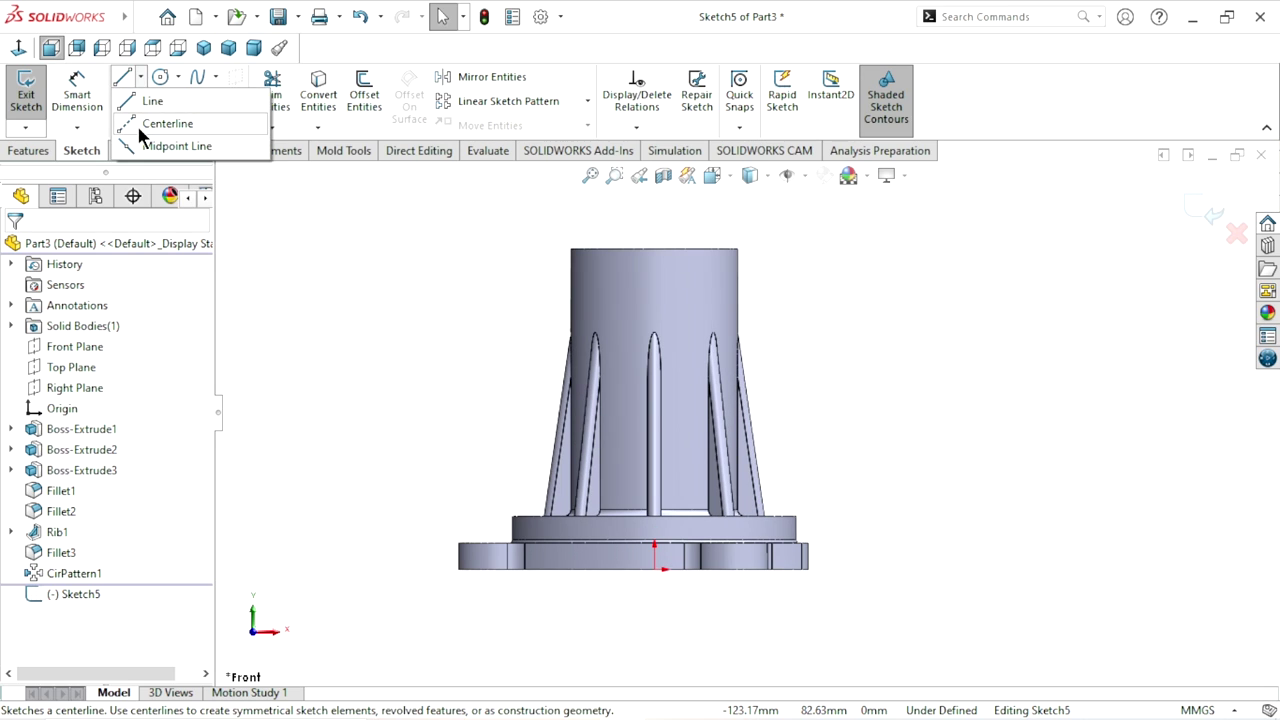
{"action": "left_click", "coordinate": [136, 122]}
{"action": "left_click", "coordinate": [655, 223]}
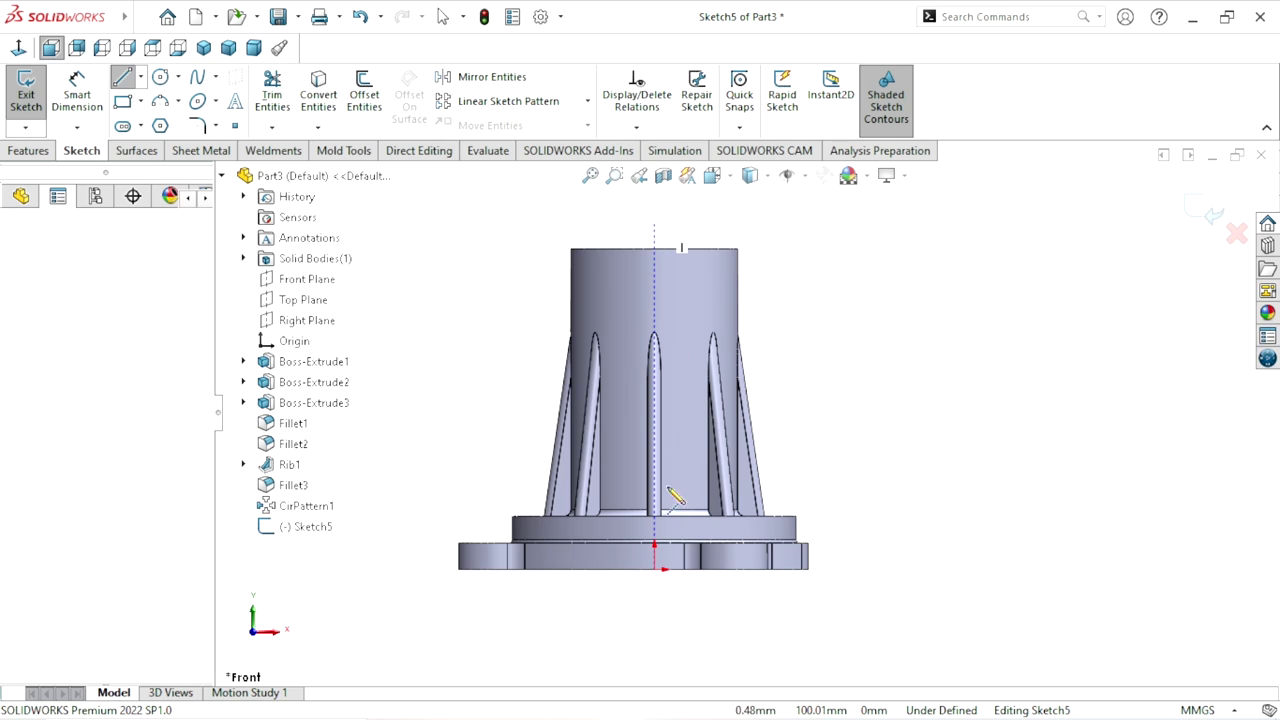
{"action": "left_click", "coordinate": [654, 569]}
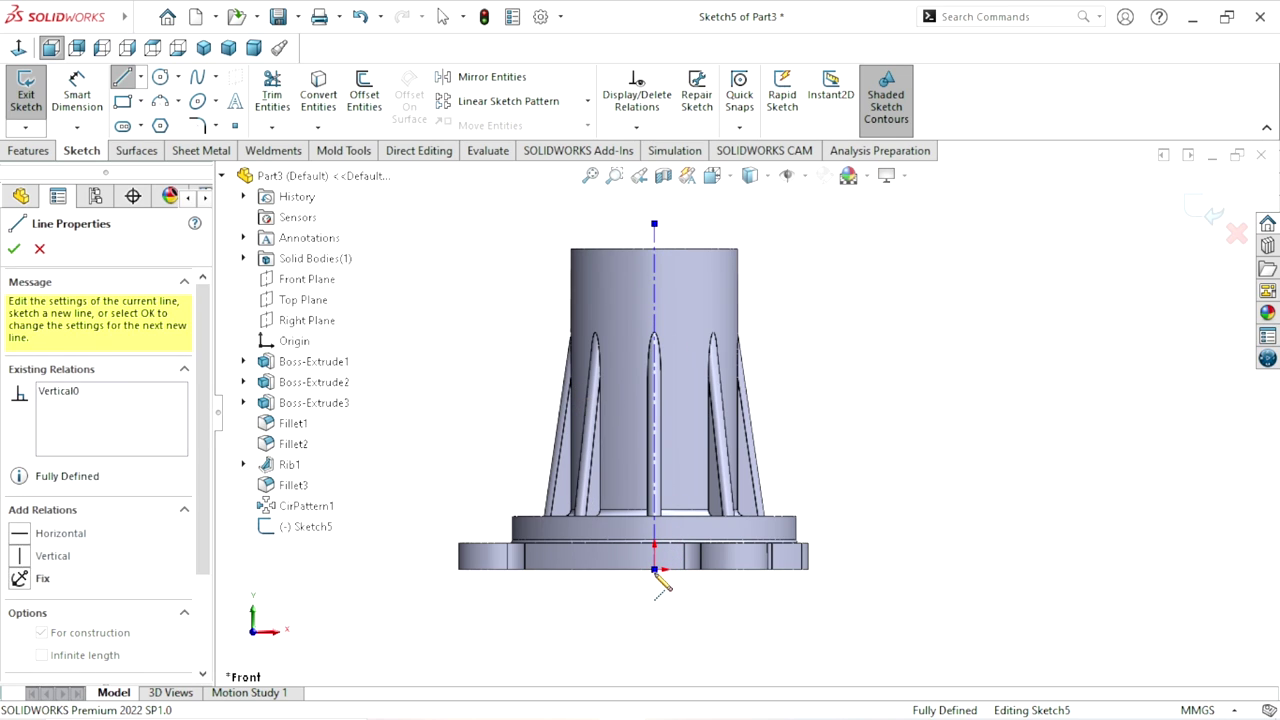
{"action": "right_click", "coordinate": [848, 398]}
{"action": "left_click", "coordinate": [891, 418]}
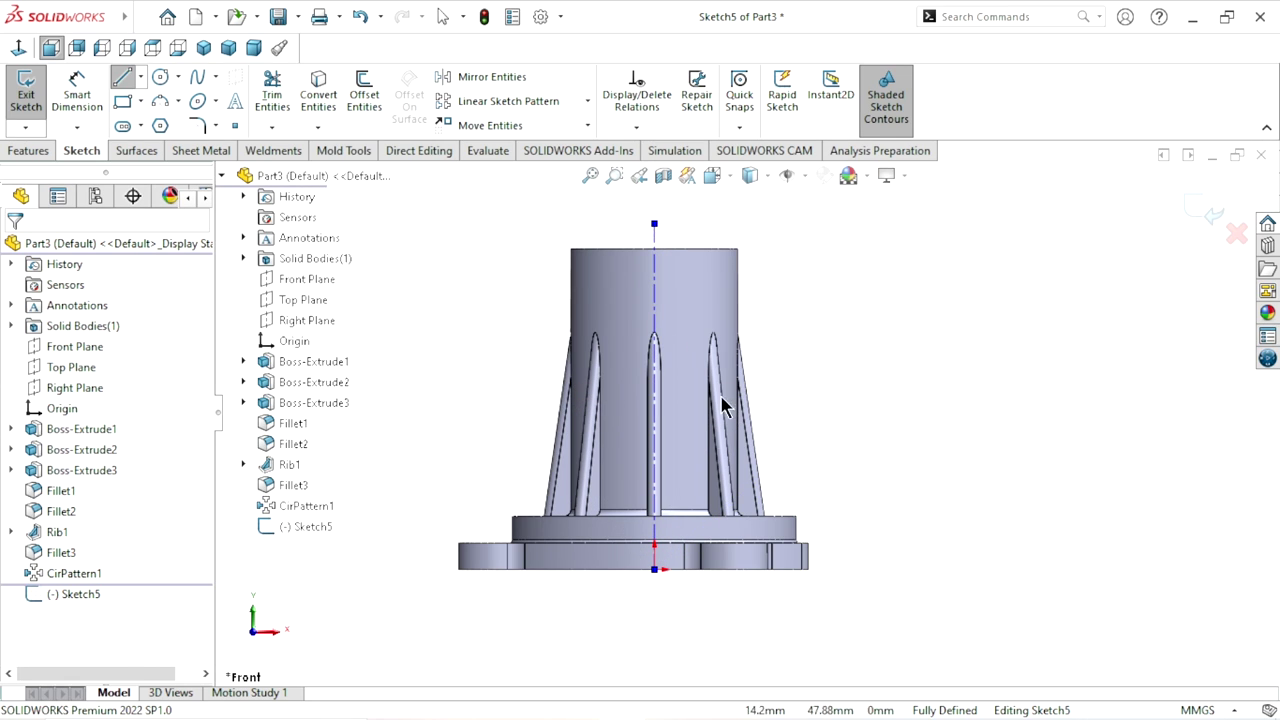
{"action": "scroll", "coordinate": [686, 366], "scroll_direction": "up", "scroll_amount": 2}
{"action": "scroll", "coordinate": [712, 378], "scroll_direction": "down", "scroll_amount": 2}
{"action": "scroll", "coordinate": [740, 510], "scroll_direction": "down", "scroll_amount": 1}
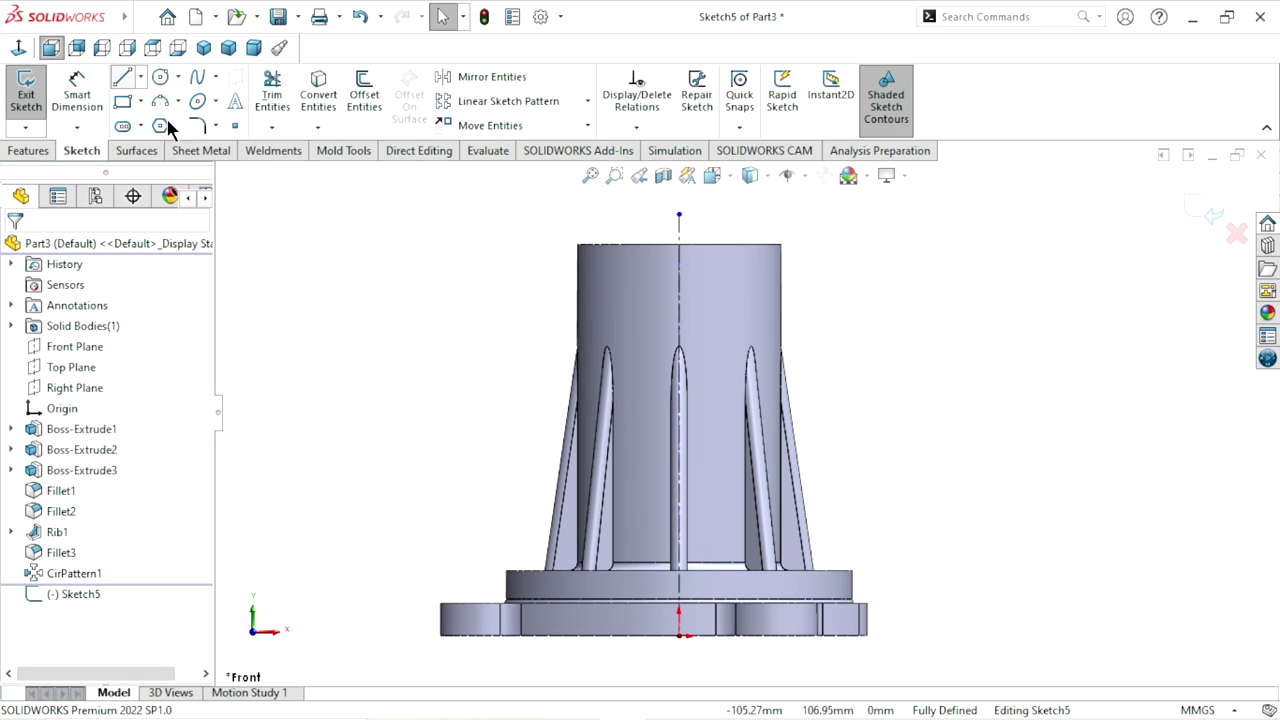
- Sketch alternating horizontal and vertical steps down from the hub's top edge
{"action": "key", "text": "l"}
{"action": "left_click", "coordinate": [679, 244]}
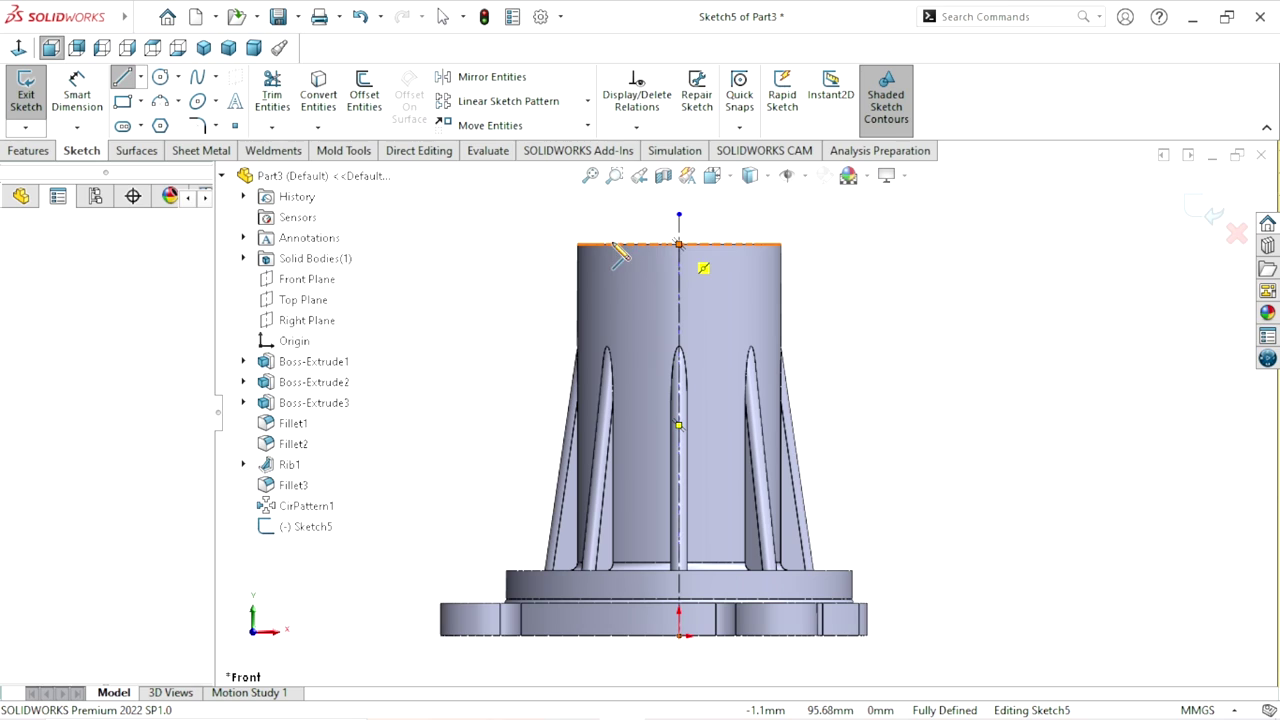
{"action": "left_click", "coordinate": [606, 245]}
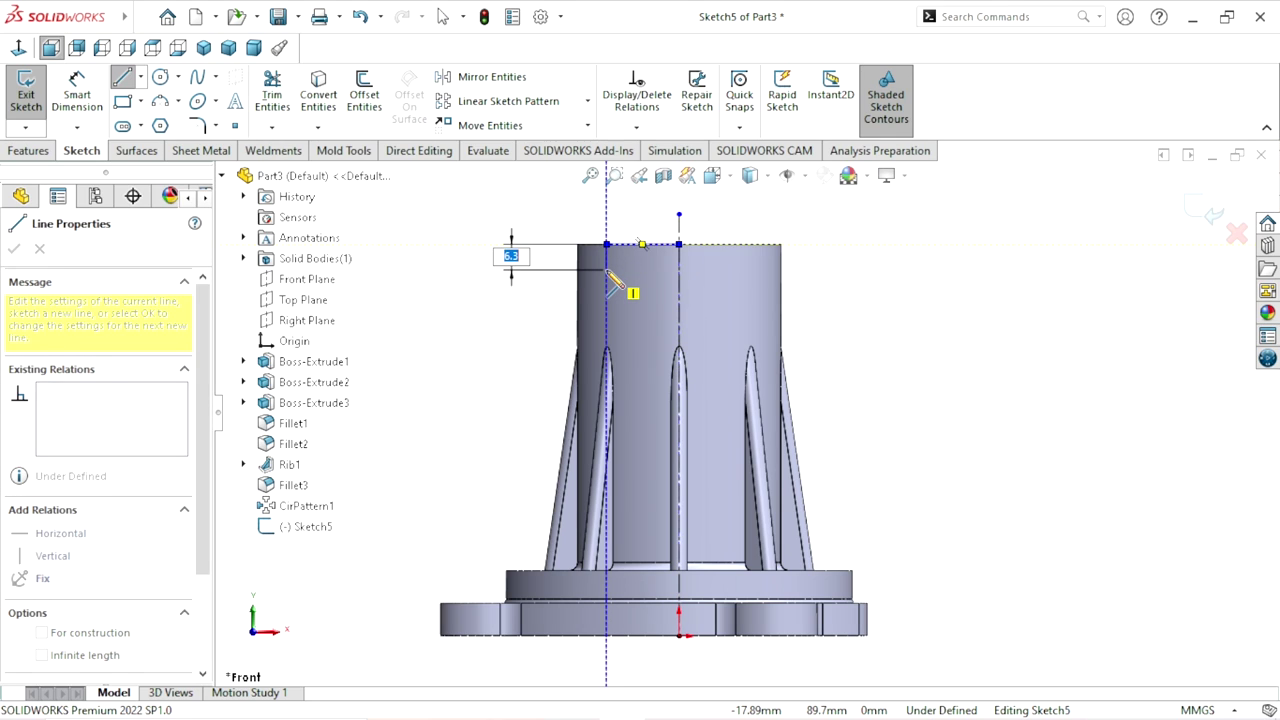
{"action": "left_click", "coordinate": [606, 274]}
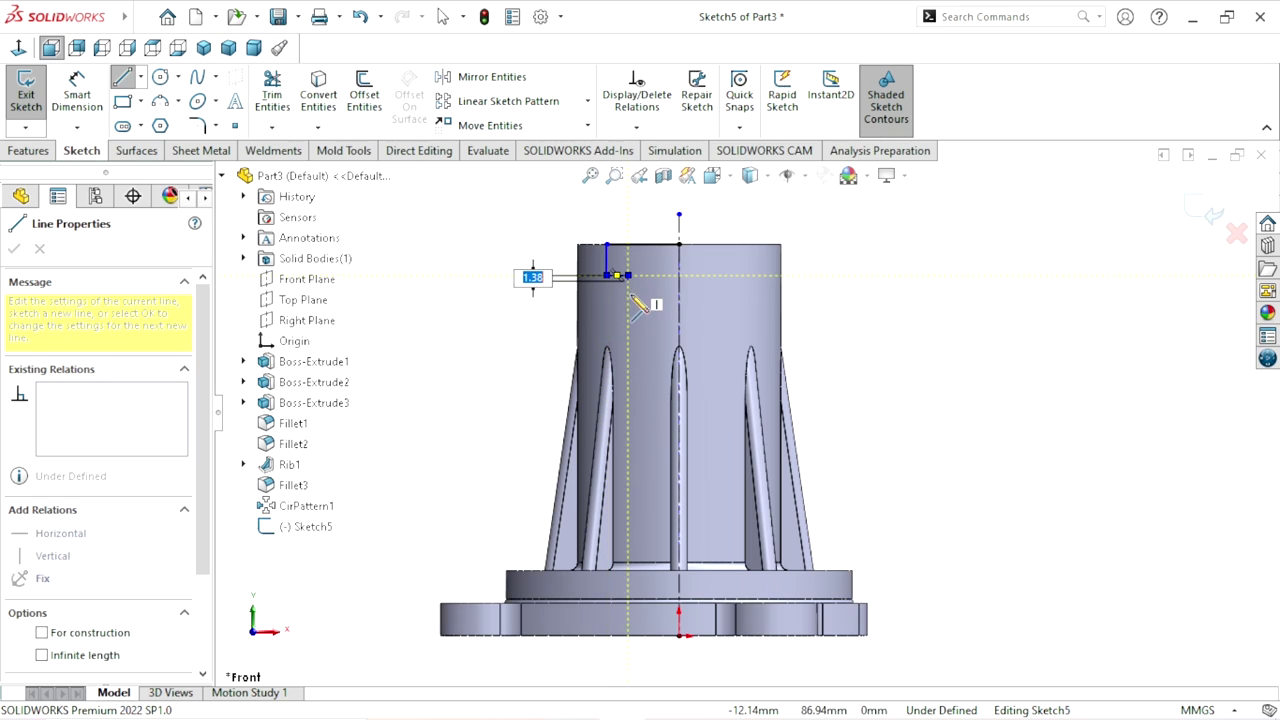
{"action": "left_click", "coordinate": [628, 274]}
{"action": "left_click", "coordinate": [628, 300]}
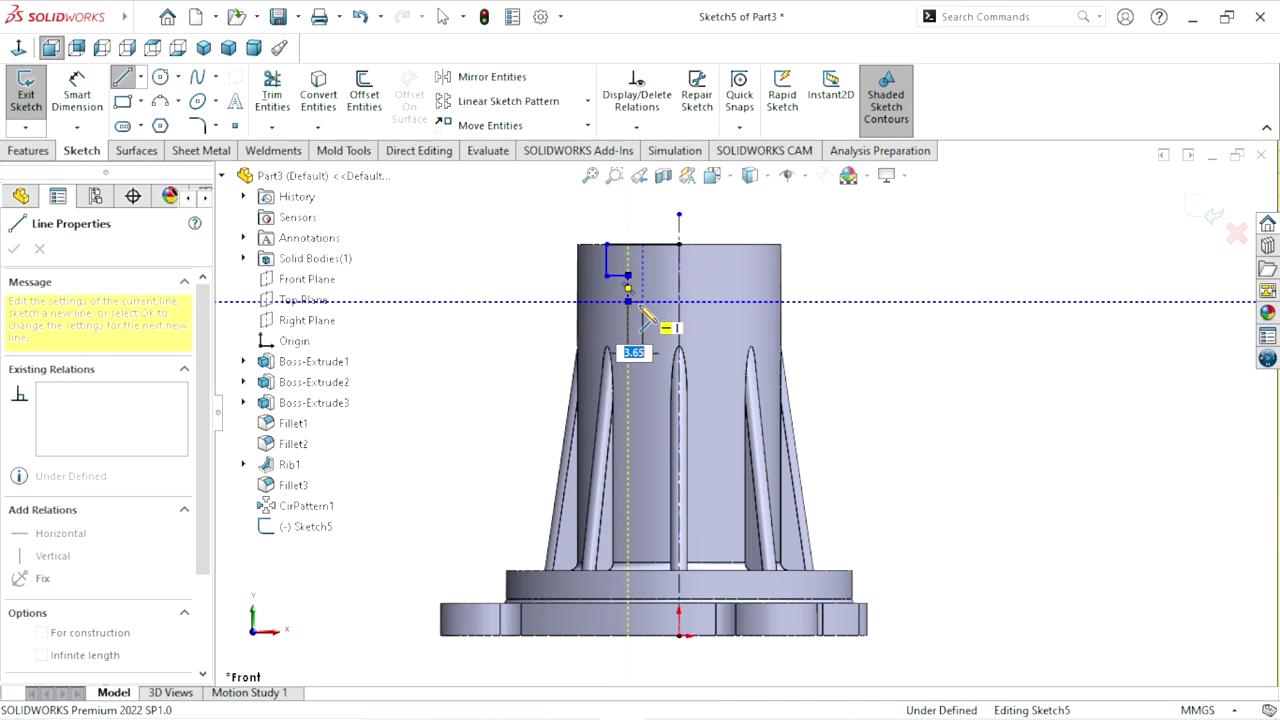
{"action": "left_click", "coordinate": [643, 300]}
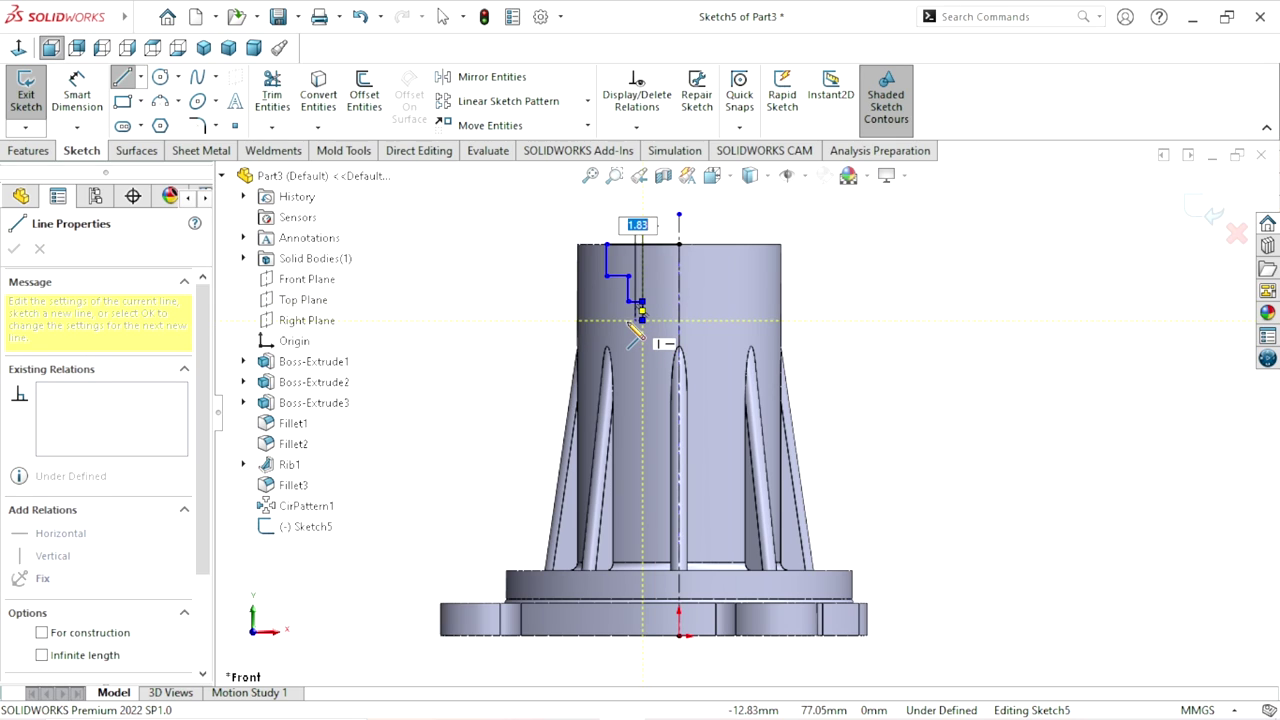
{"action": "left_click", "coordinate": [643, 320]}
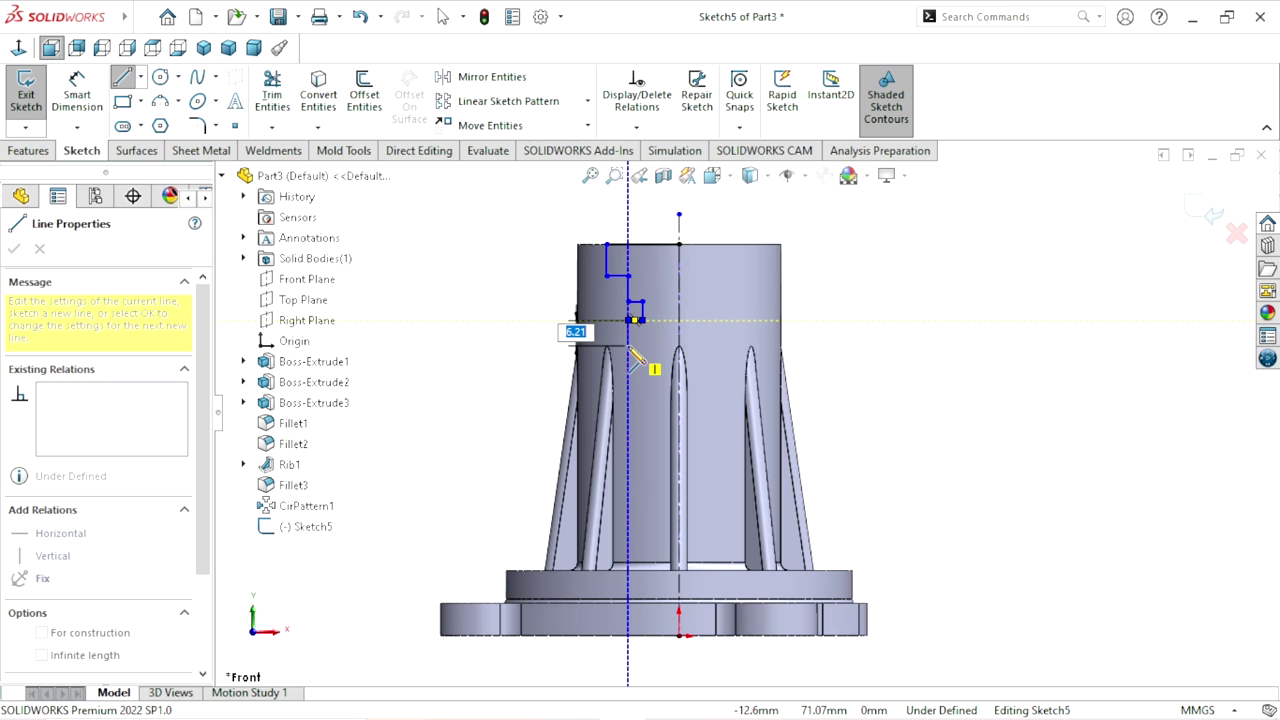
{"action": "left_click", "coordinate": [628, 320]}
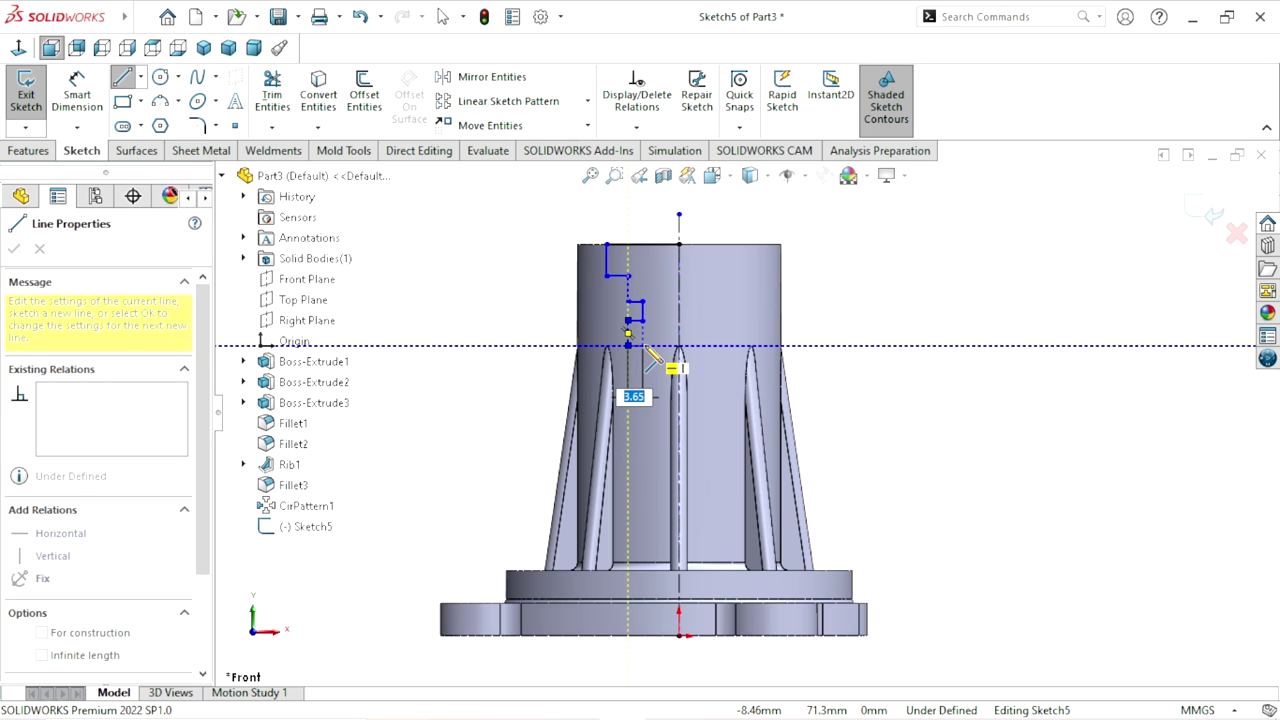
- Extend the profile down the cylinder side toward the base, ending with an outward horizontal segment
{"action": "scroll", "coordinate": [648, 350], "scroll_direction": "down", "scroll_amount": 3}
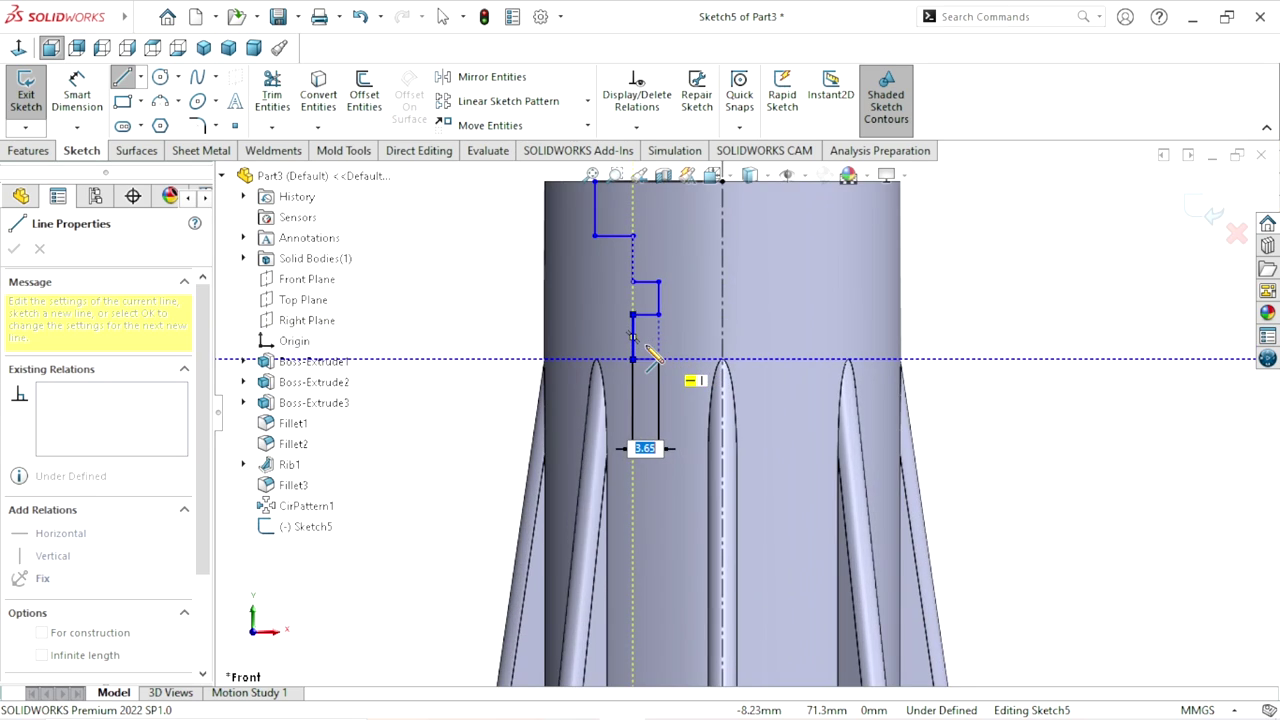
{"action": "left_click", "coordinate": [650, 358]}
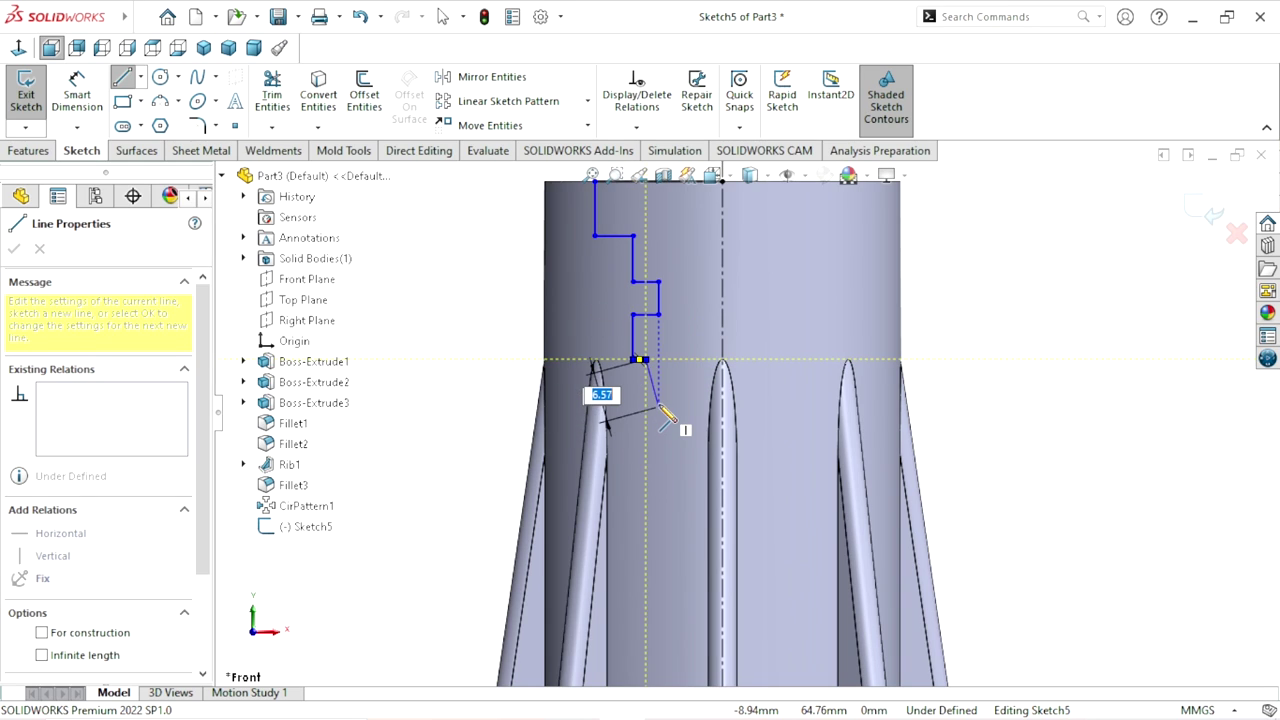
{"action": "scroll", "coordinate": [685, 427], "scroll_direction": "up", "scroll_amount": 1}
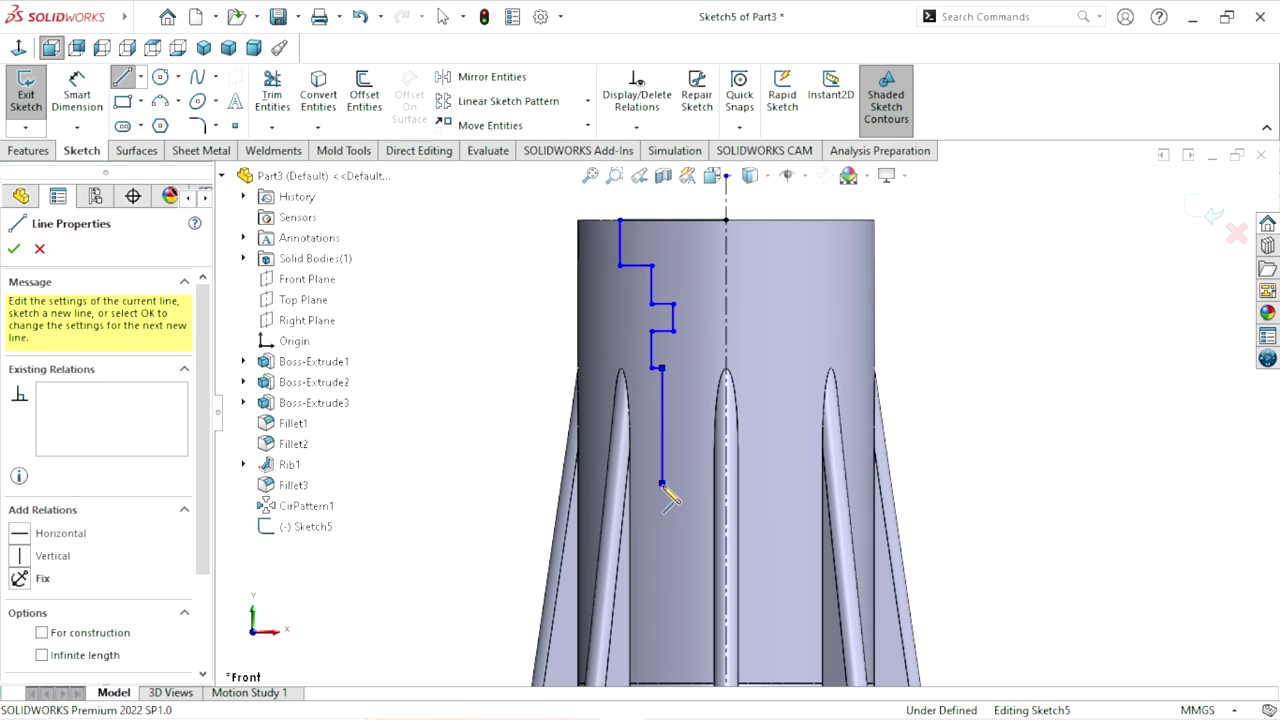
{"action": "left_click", "coordinate": [667, 484]}
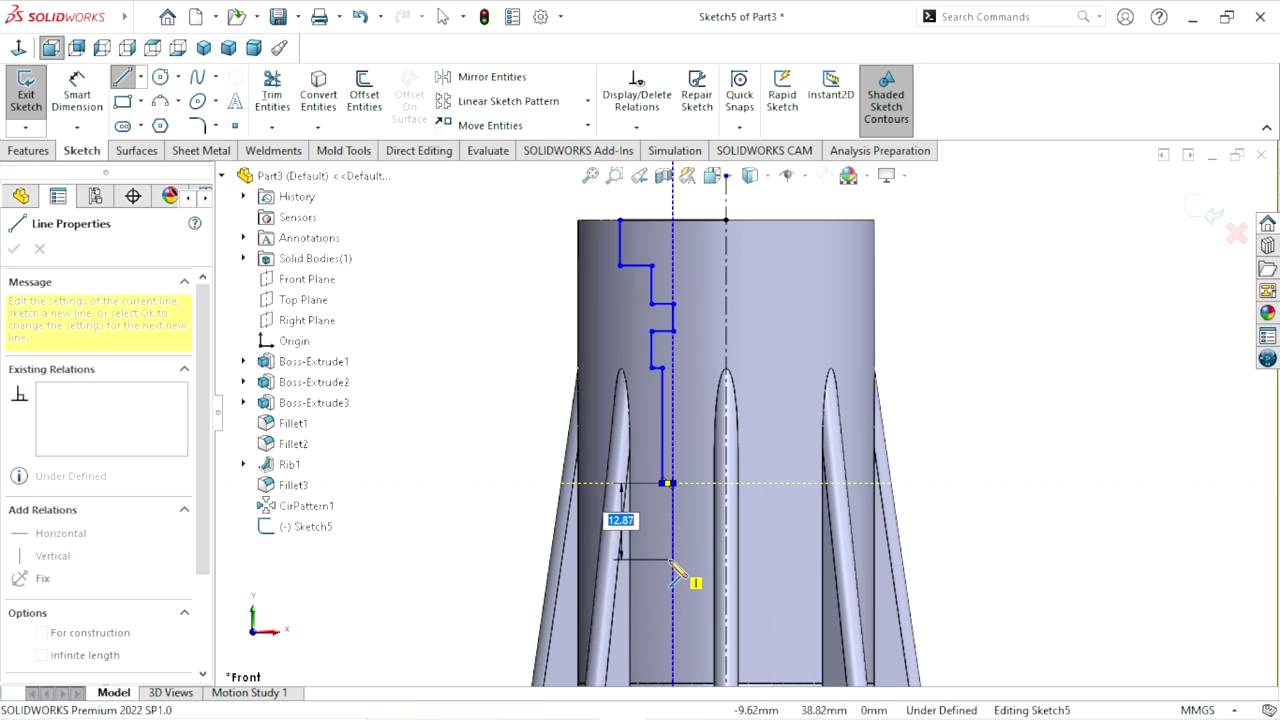
{"action": "left_click", "coordinate": [672, 560]}
{"action": "left_click", "coordinate": [636, 560]}
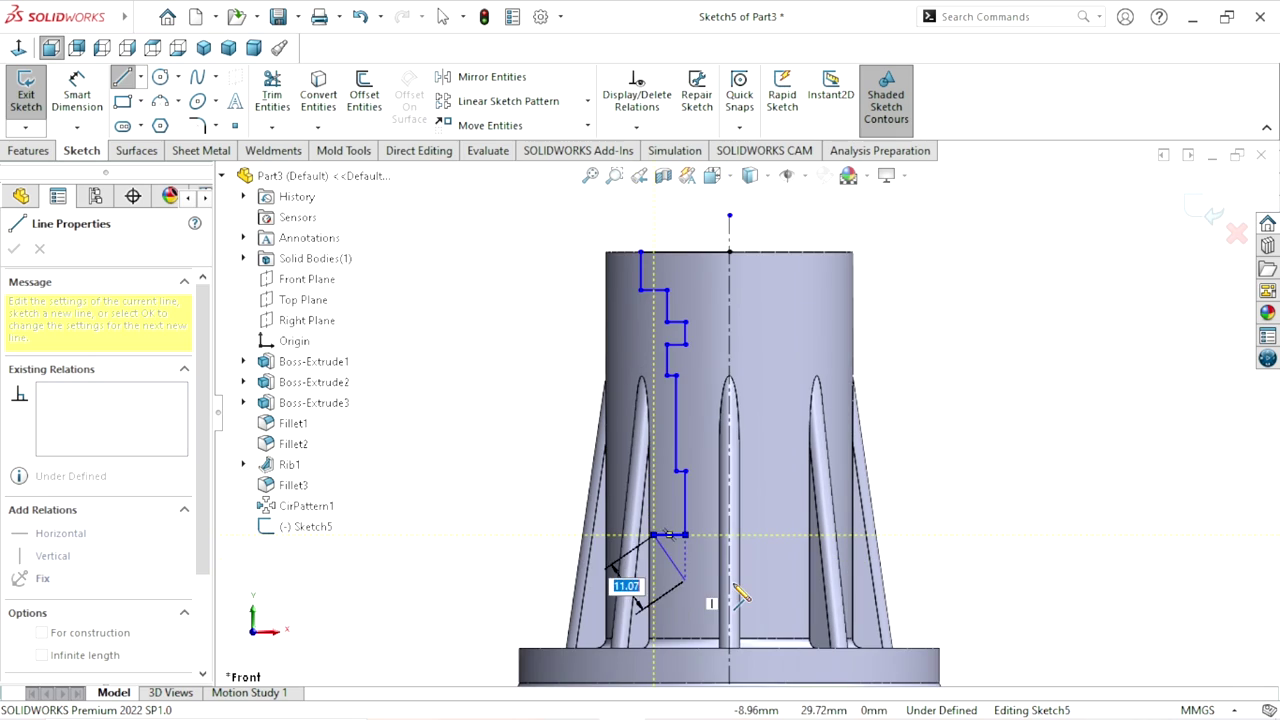
{"action": "scroll", "coordinate": [745, 580], "scroll_direction": "up", "scroll_amount": 3}
{"action": "scroll", "coordinate": [720, 548], "scroll_direction": "down", "scroll_amount": 3}
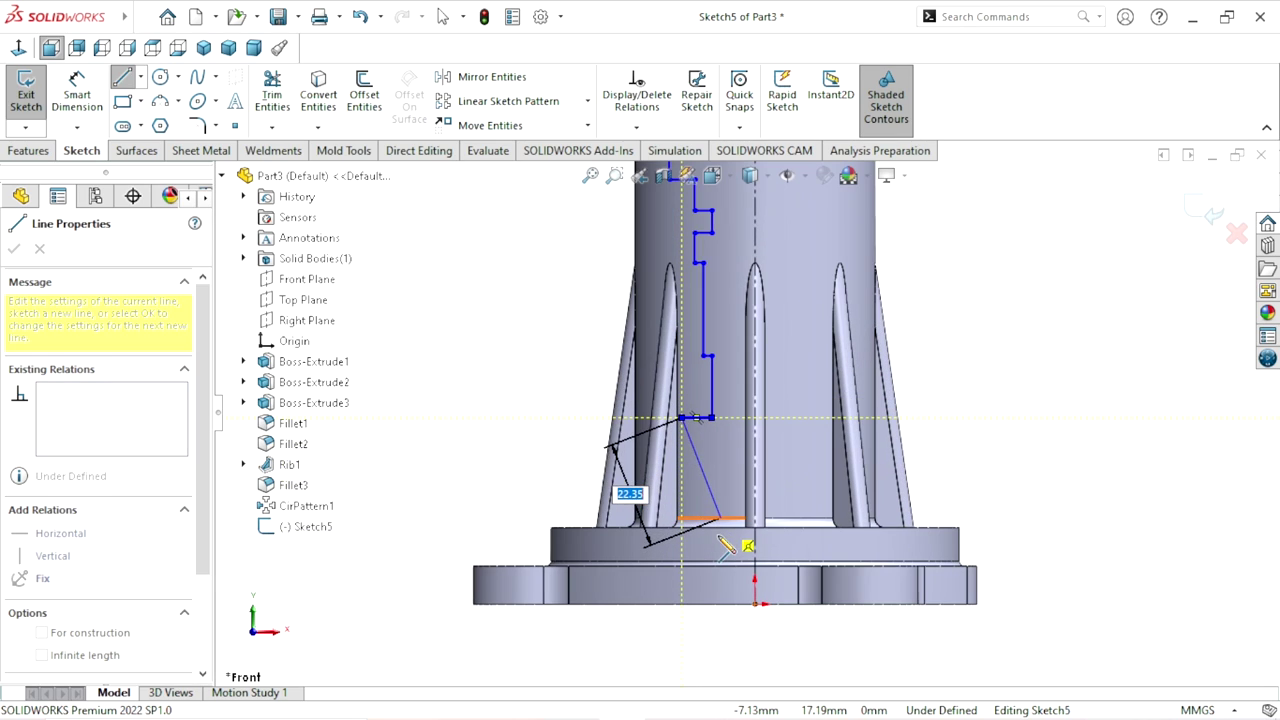
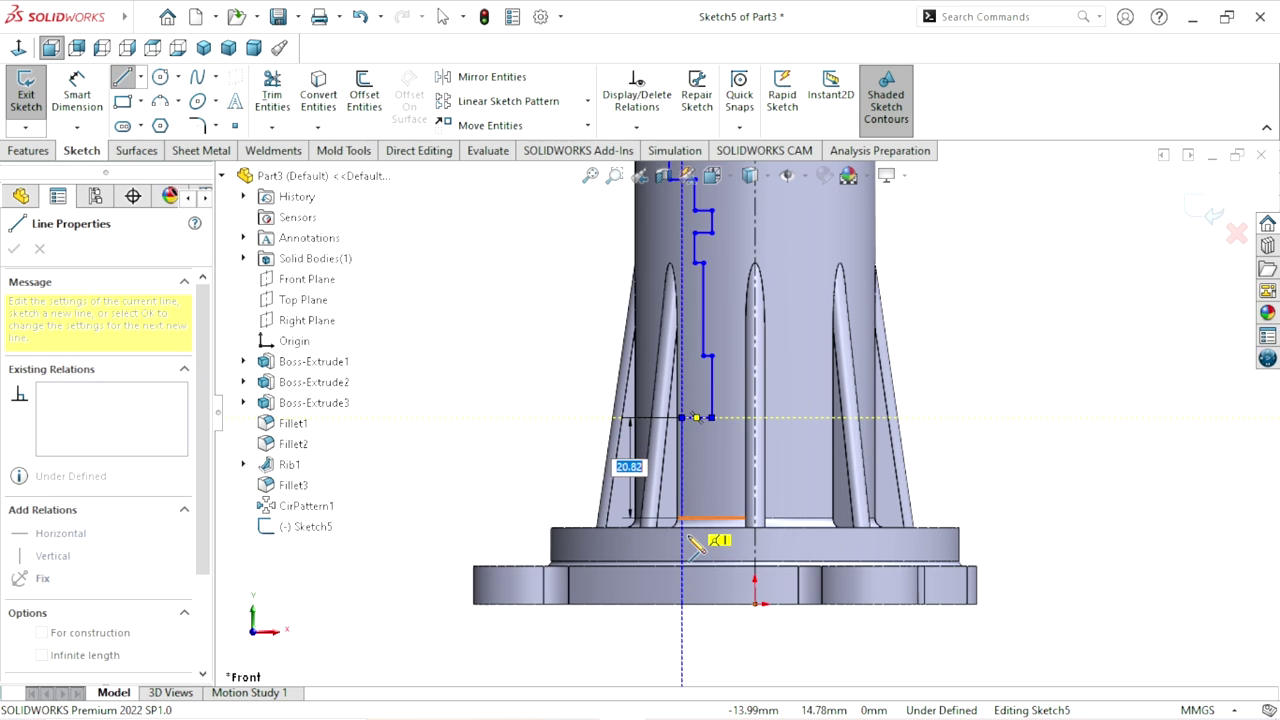
- Draw the remaining stepped bore lines down to the flange base and back across to the centreline
{"action": "left_click", "coordinate": [682, 538]}
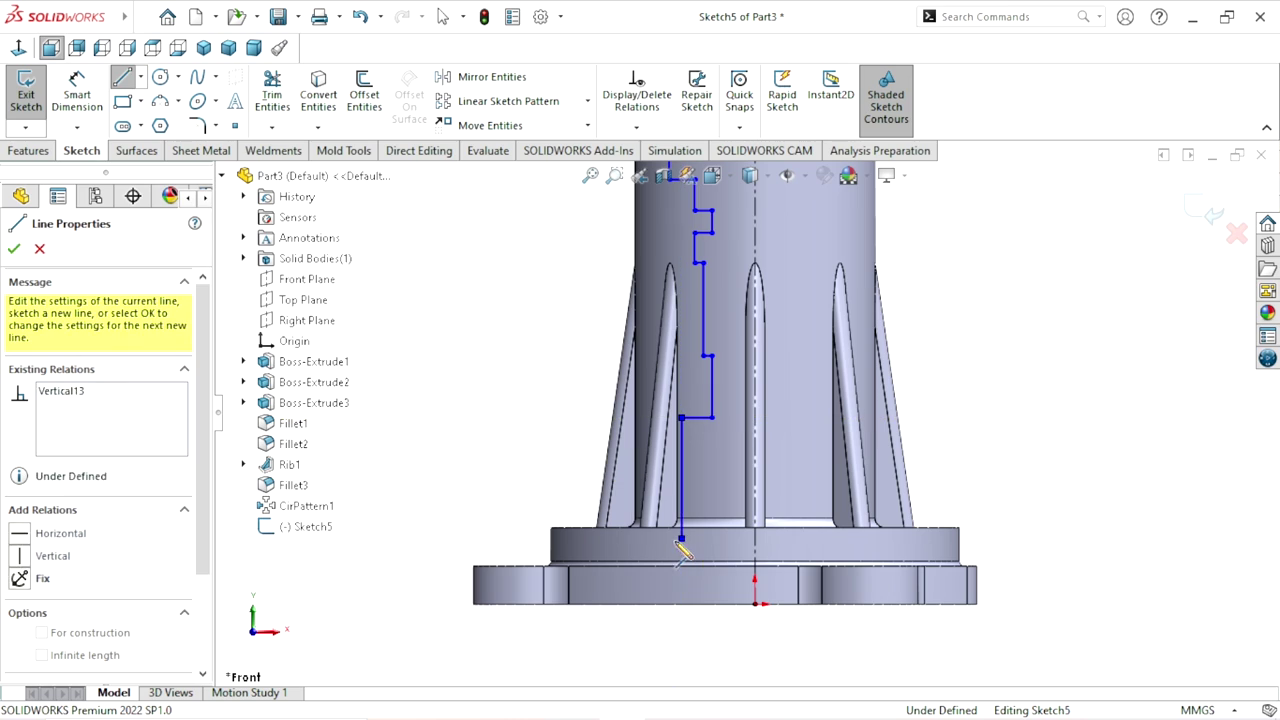
{"action": "left_click", "coordinate": [623, 538]}
{"action": "left_click", "coordinate": [623, 578]}
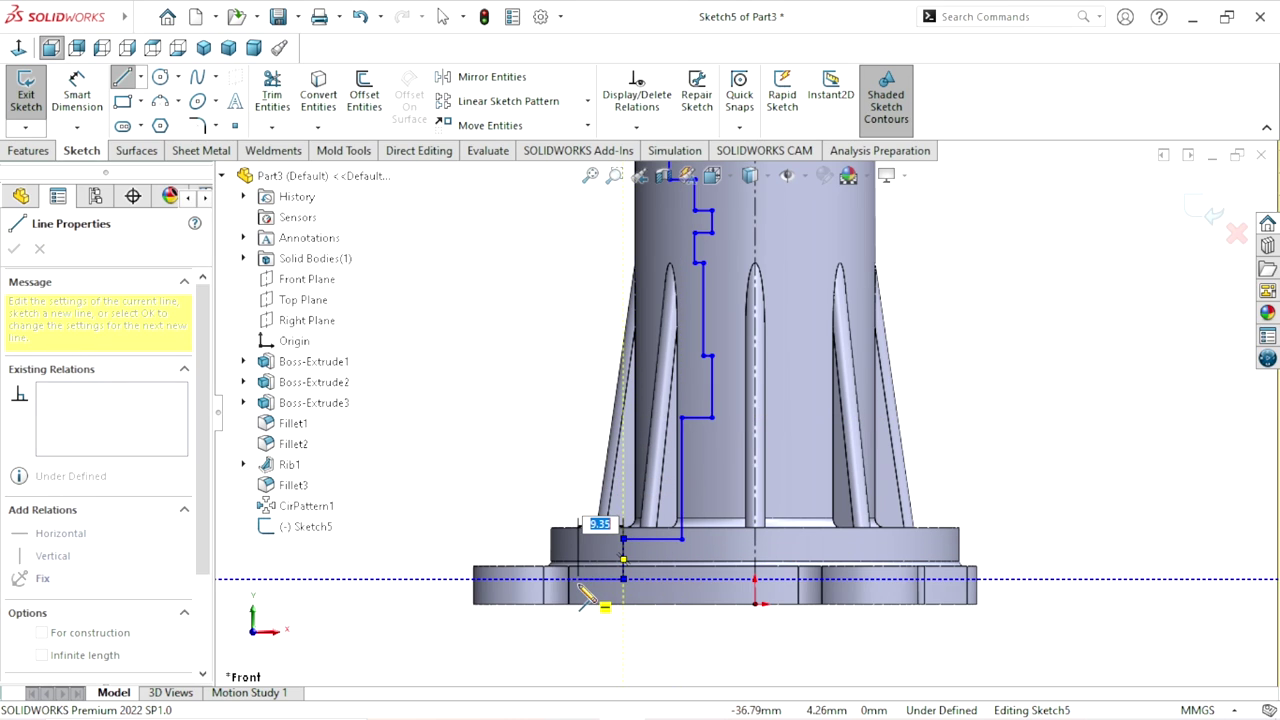
{"action": "left_click", "coordinate": [578, 579]}
{"action": "left_click", "coordinate": [578, 604]}
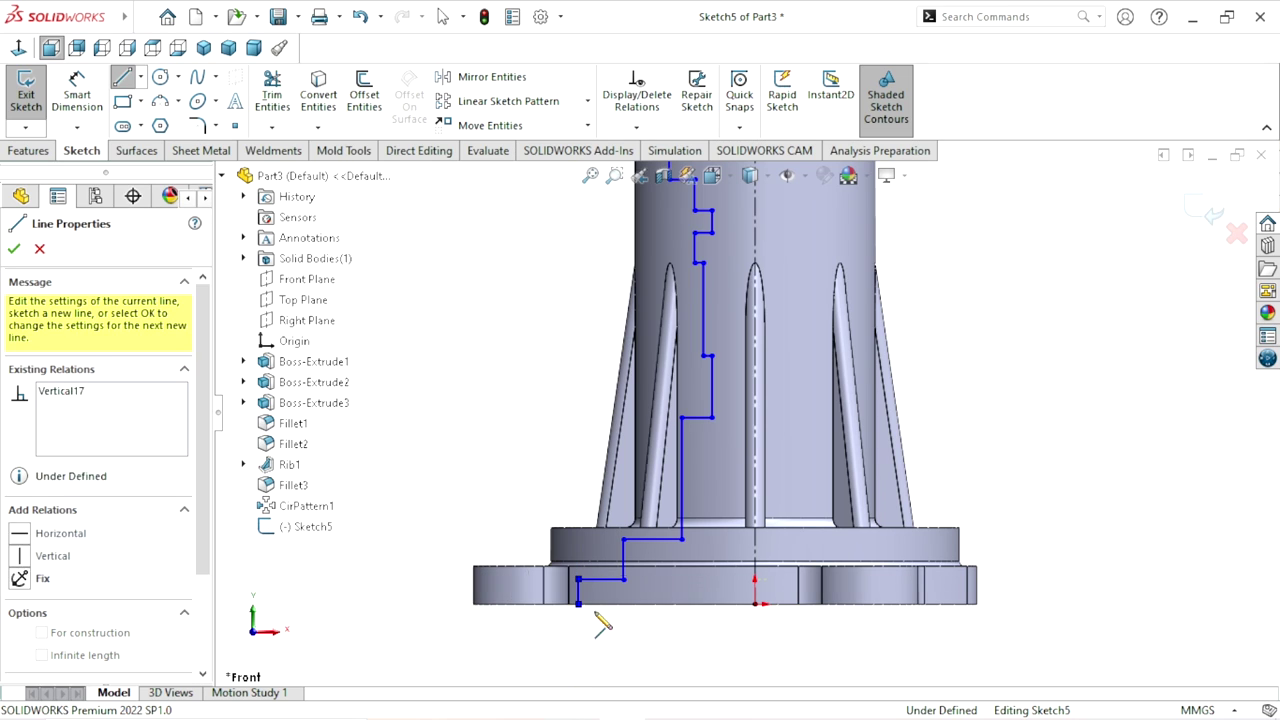
{"action": "left_click", "coordinate": [755, 604]}
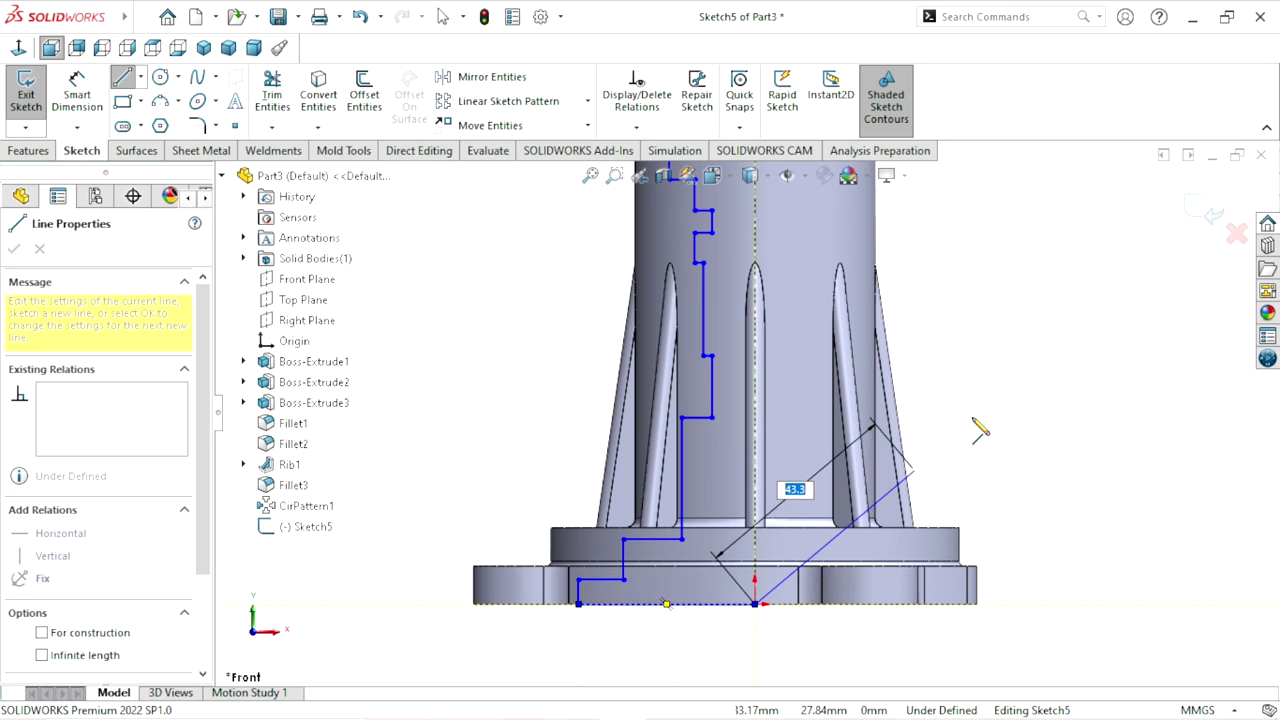
{"action": "right_click", "coordinate": [1005, 437]}
{"action": "left_click", "coordinate": [1012, 446]}
- Dimension the top bore step 20 mm from the centreline
{"action": "key", "text": "Escape"}
{"action": "scroll", "coordinate": [794, 580], "scroll_direction": "up", "scroll_amount": 3}
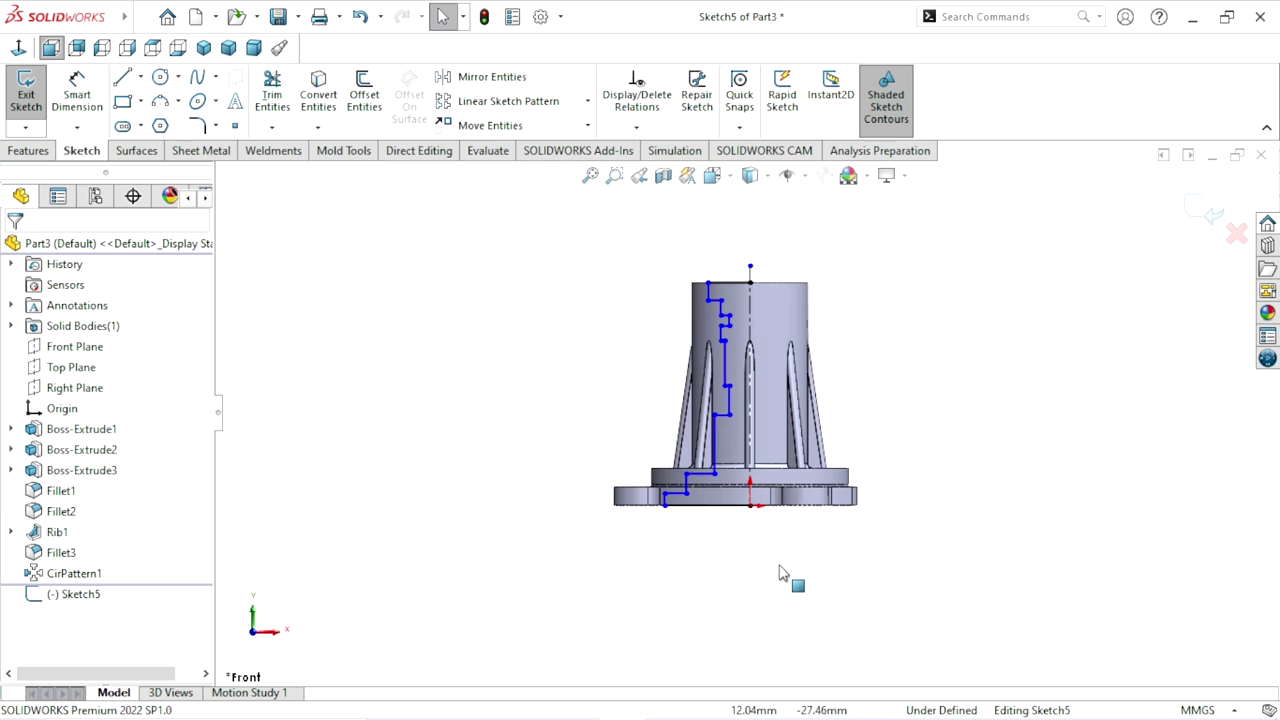
{"action": "scroll", "coordinate": [760, 360], "scroll_direction": "down", "scroll_amount": 1}
{"action": "scroll", "coordinate": [766, 321], "scroll_direction": "down", "scroll_amount": 1}
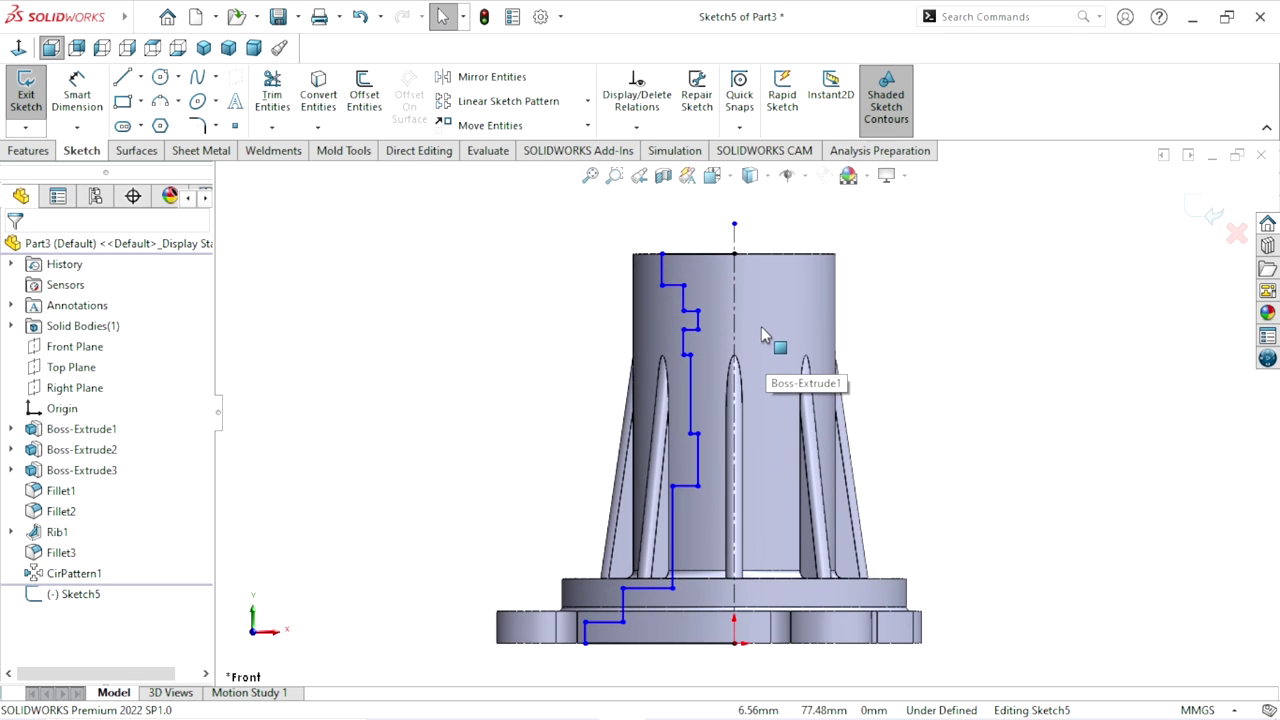
{"action": "left_click", "coordinate": [77, 92]}
{"action": "scroll", "coordinate": [819, 269], "scroll_direction": "down", "scroll_amount": 1}
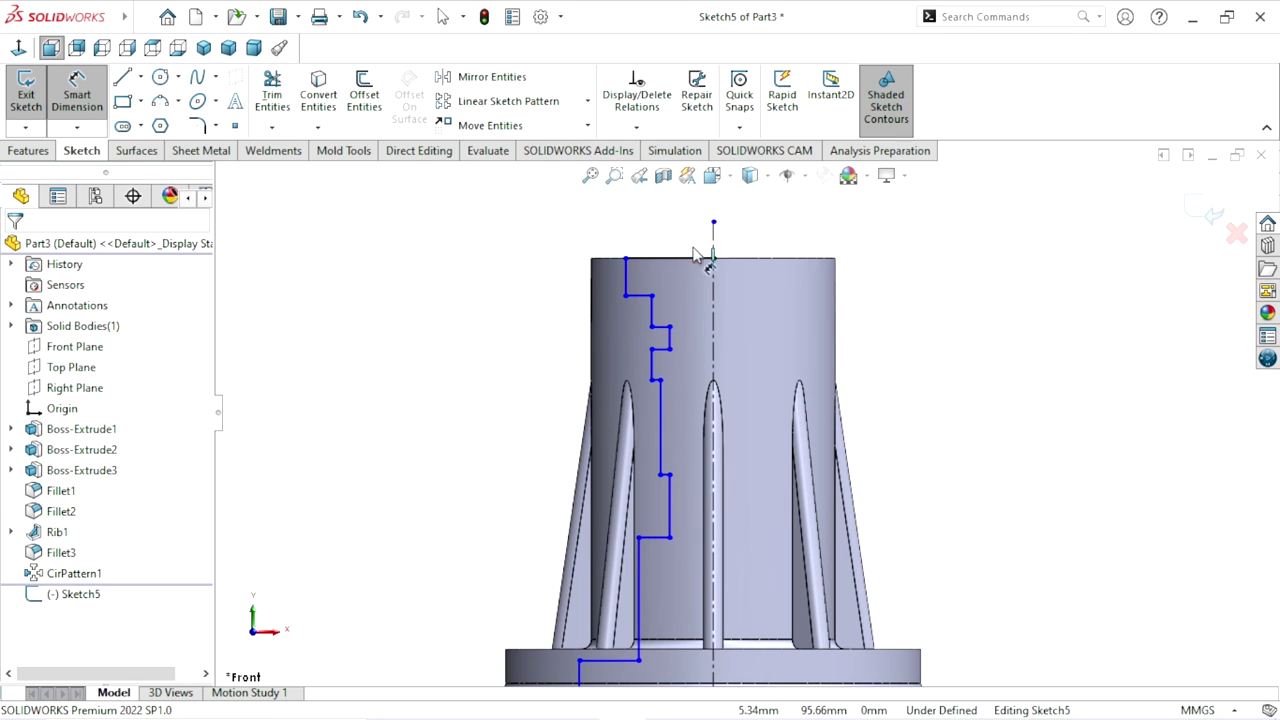
{"action": "left_click", "coordinate": [626, 285]}
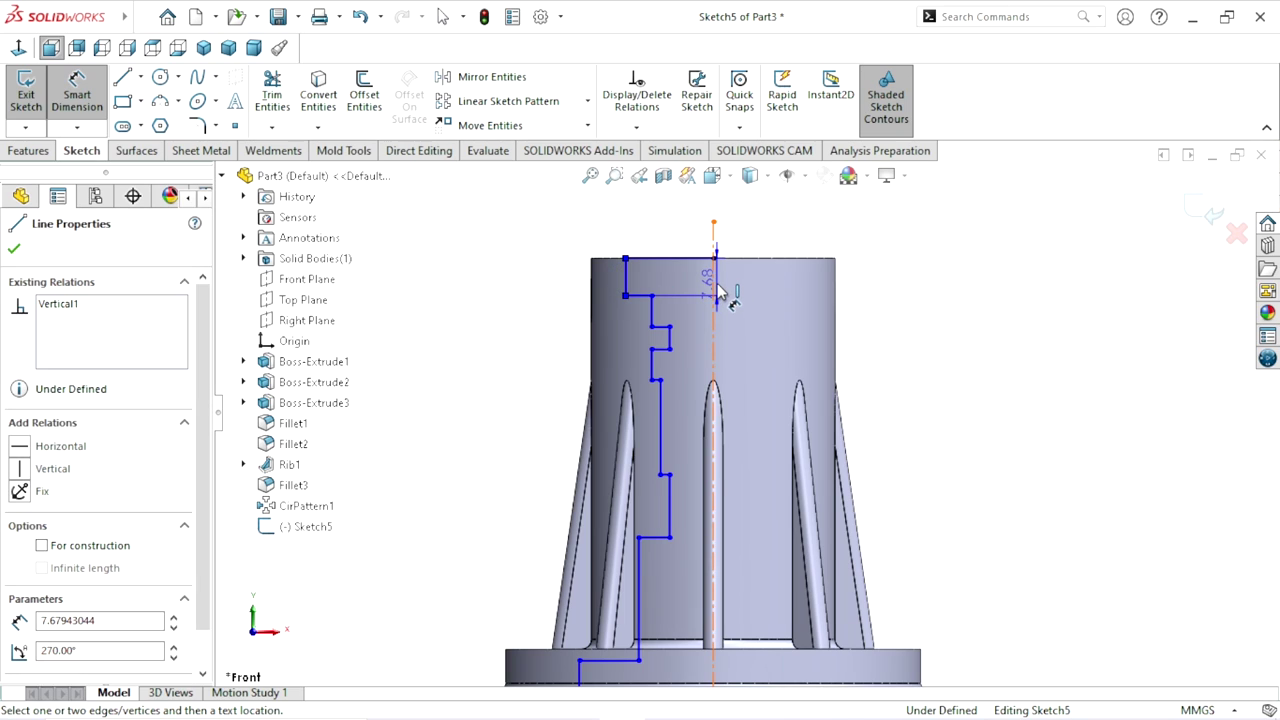
{"action": "left_click", "coordinate": [714, 290]}
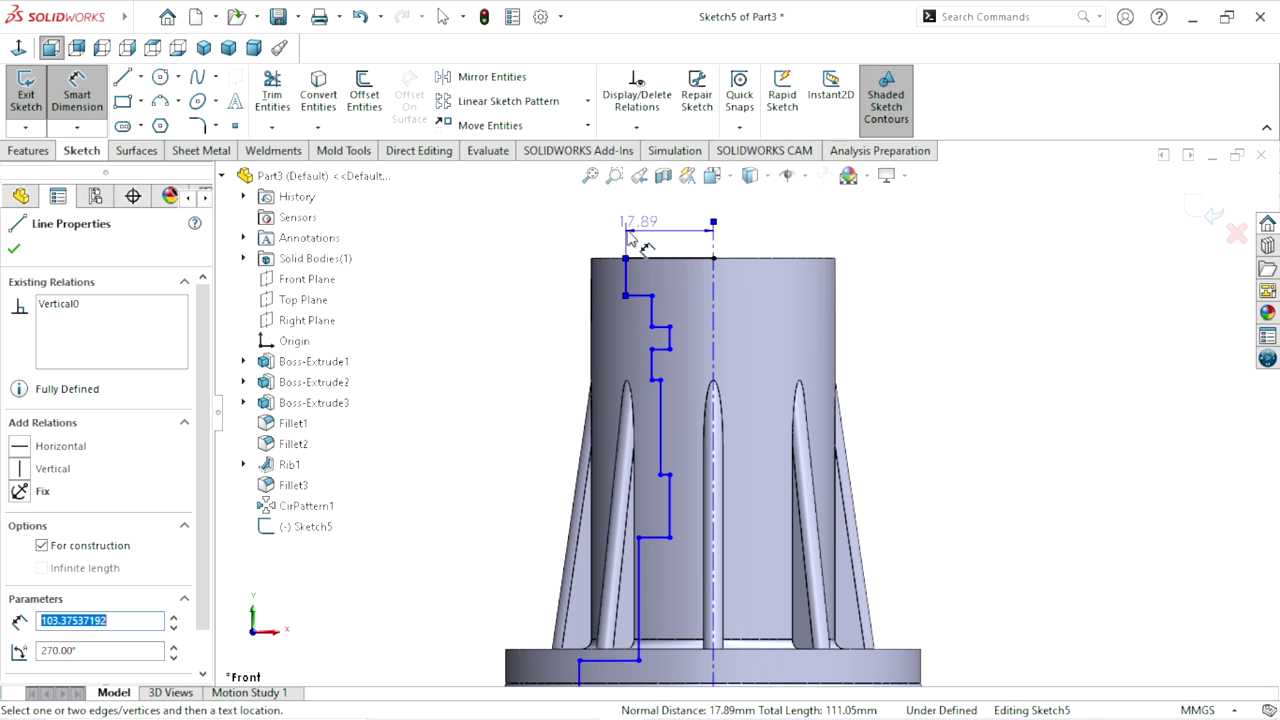
{"action": "left_click", "coordinate": [590, 236]}
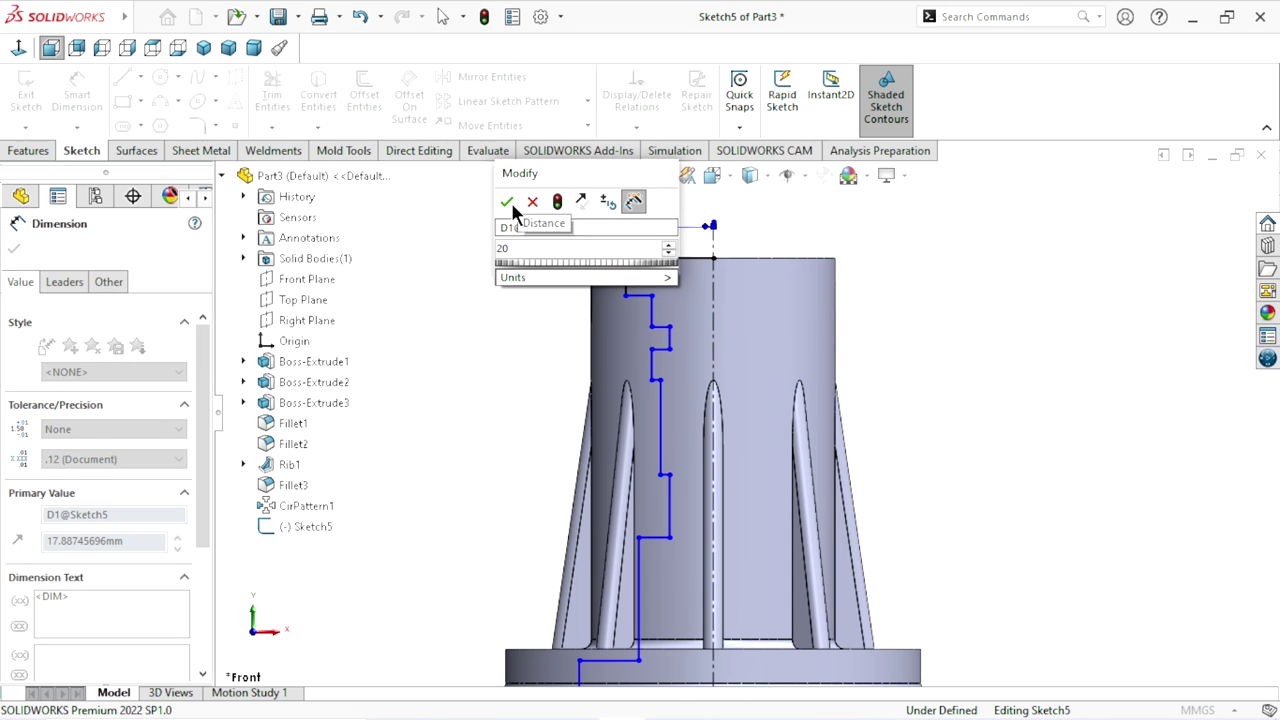
{"action": "type", "text": "20"}
{"action": "key", "text": "Return"}
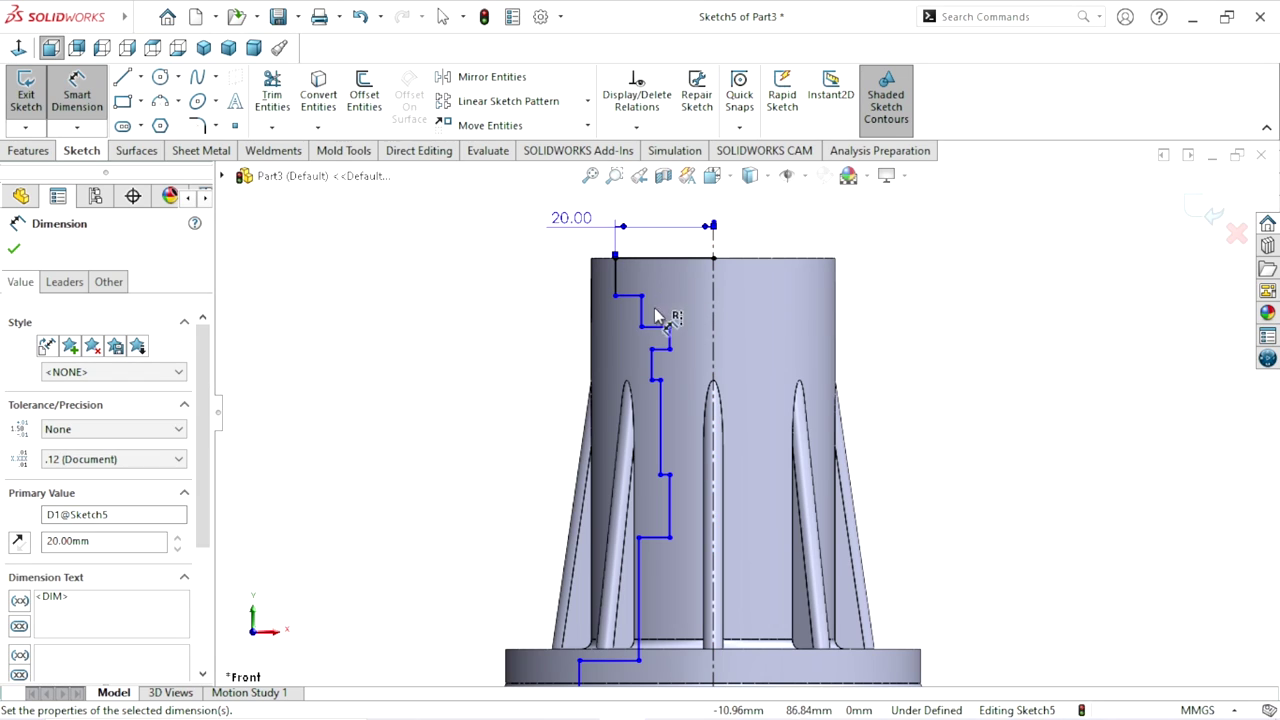
- Dimension the next two bore steps 17 mm and 15.50 mm from the centreline
{"action": "left_click", "coordinate": [642, 318]}
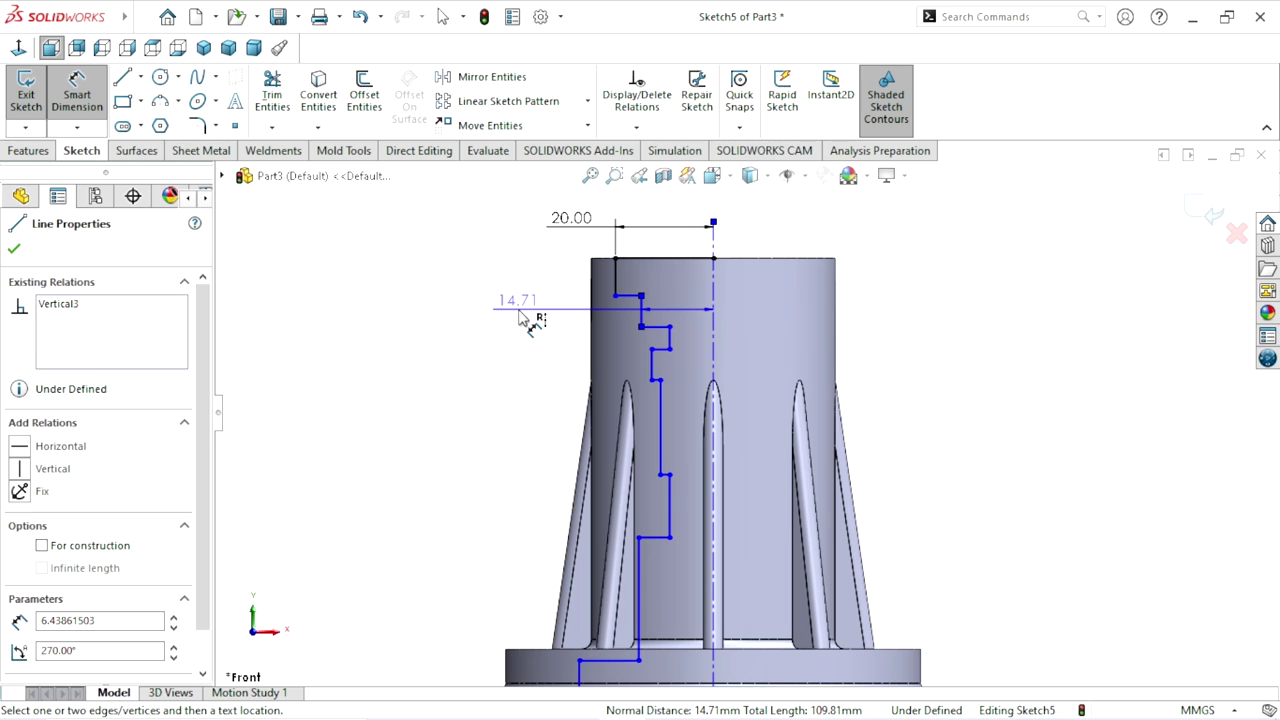
{"action": "left_click", "coordinate": [520, 318]}
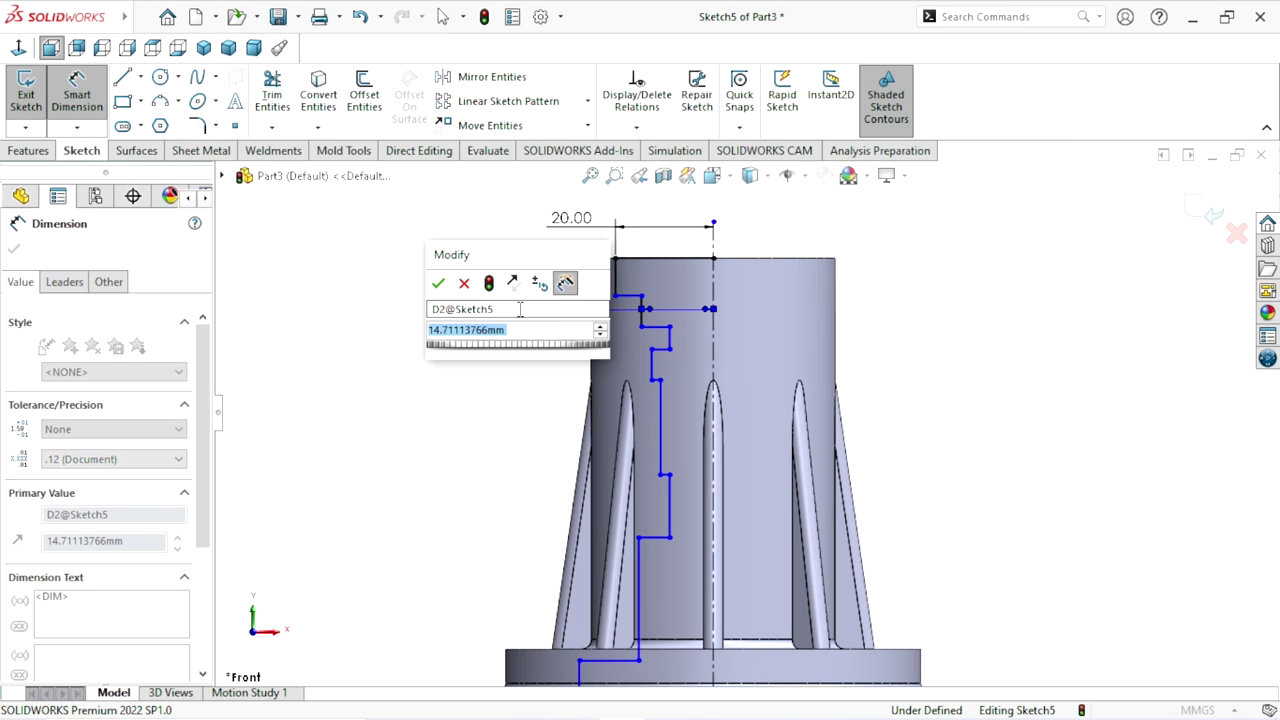
{"action": "type", "text": "17"}
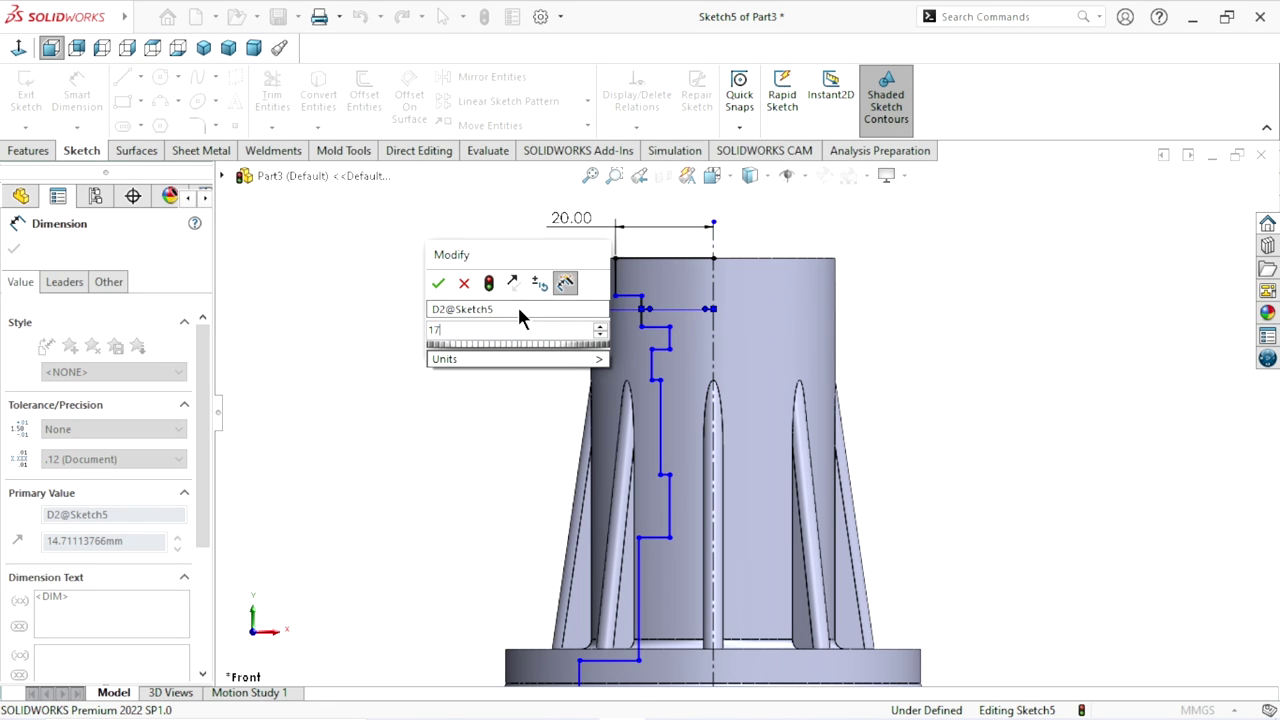
{"action": "left_click", "coordinate": [438, 286]}
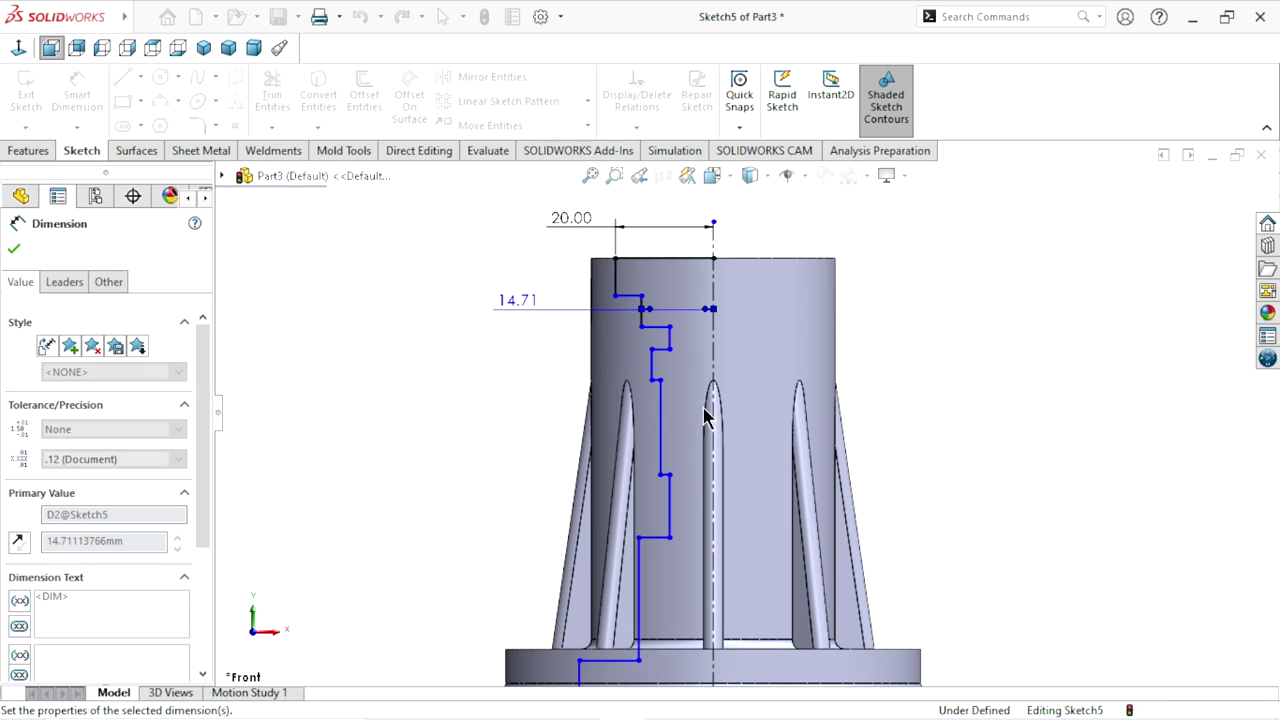
{"action": "left_click", "coordinate": [673, 342]}
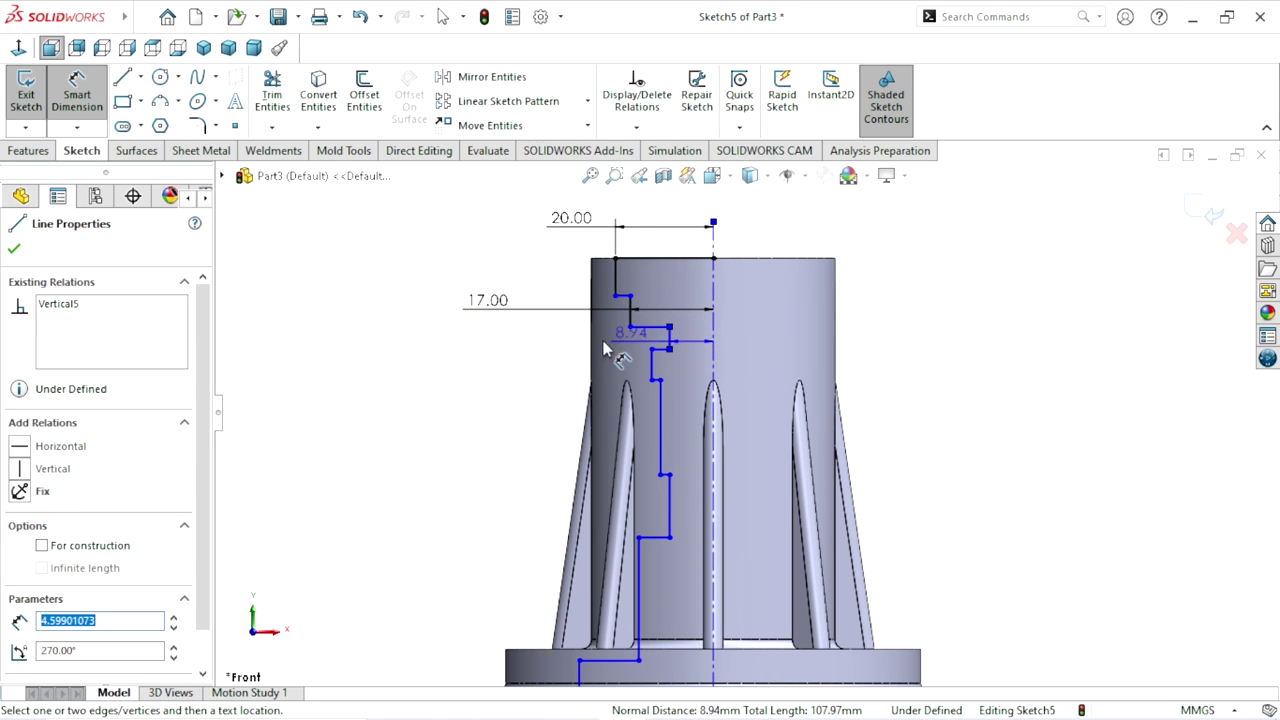
{"action": "left_click", "coordinate": [520, 347]}
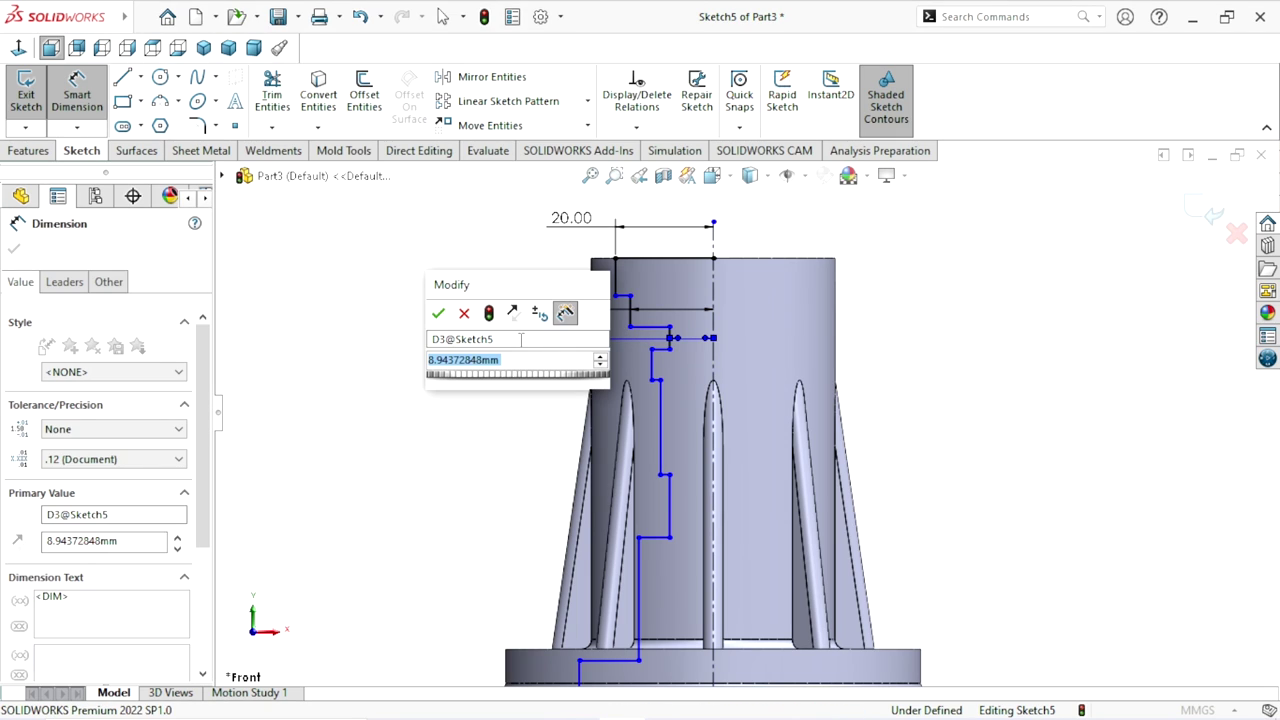
{"action": "type", "text": "15"}
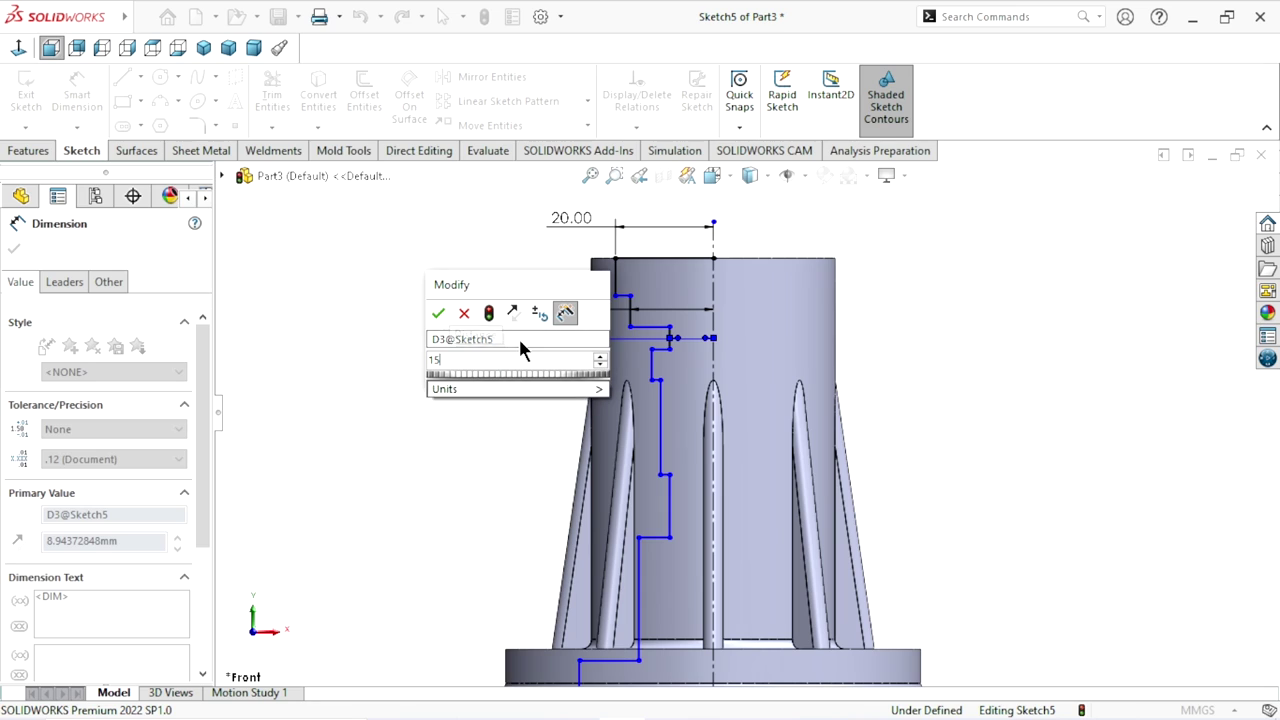
{"action": "type", "text": ".5"}
{"action": "left_click", "coordinate": [440, 313]}
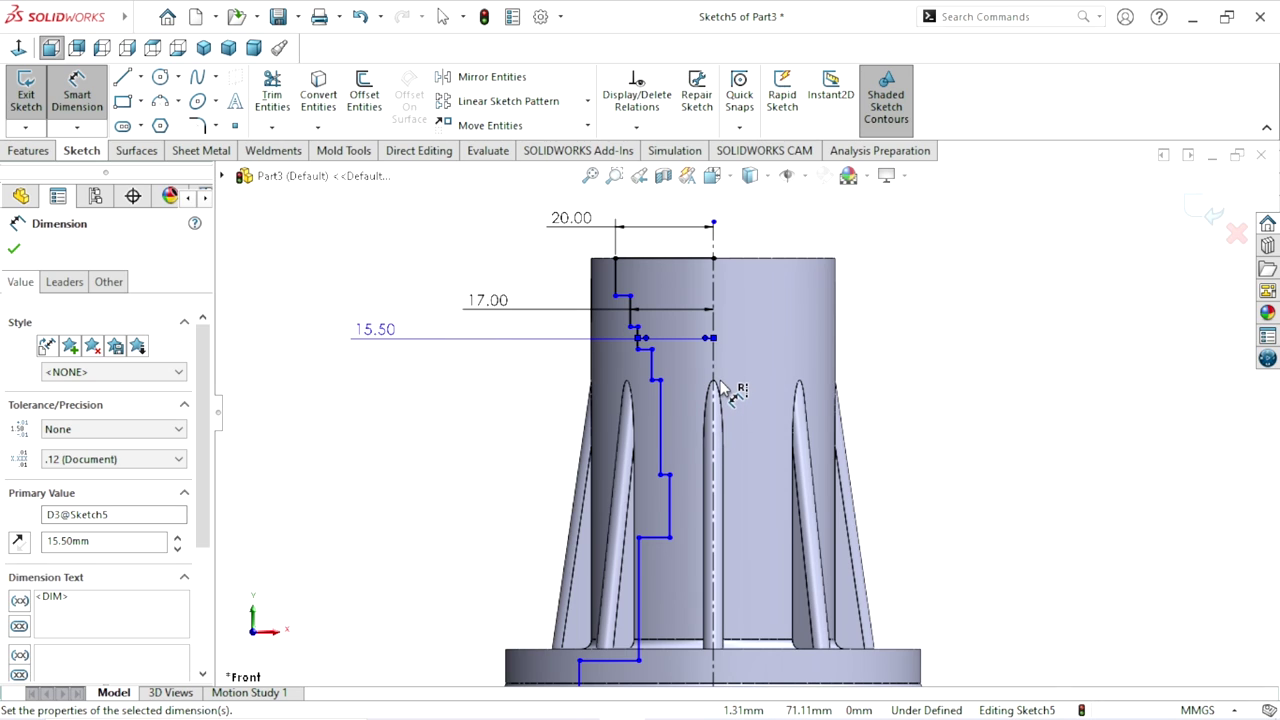
{"action": "scroll", "coordinate": [722, 388], "scroll_direction": "down", "scroll_amount": 1}
{"action": "scroll", "coordinate": [671, 374], "scroll_direction": "down", "scroll_amount": 1}
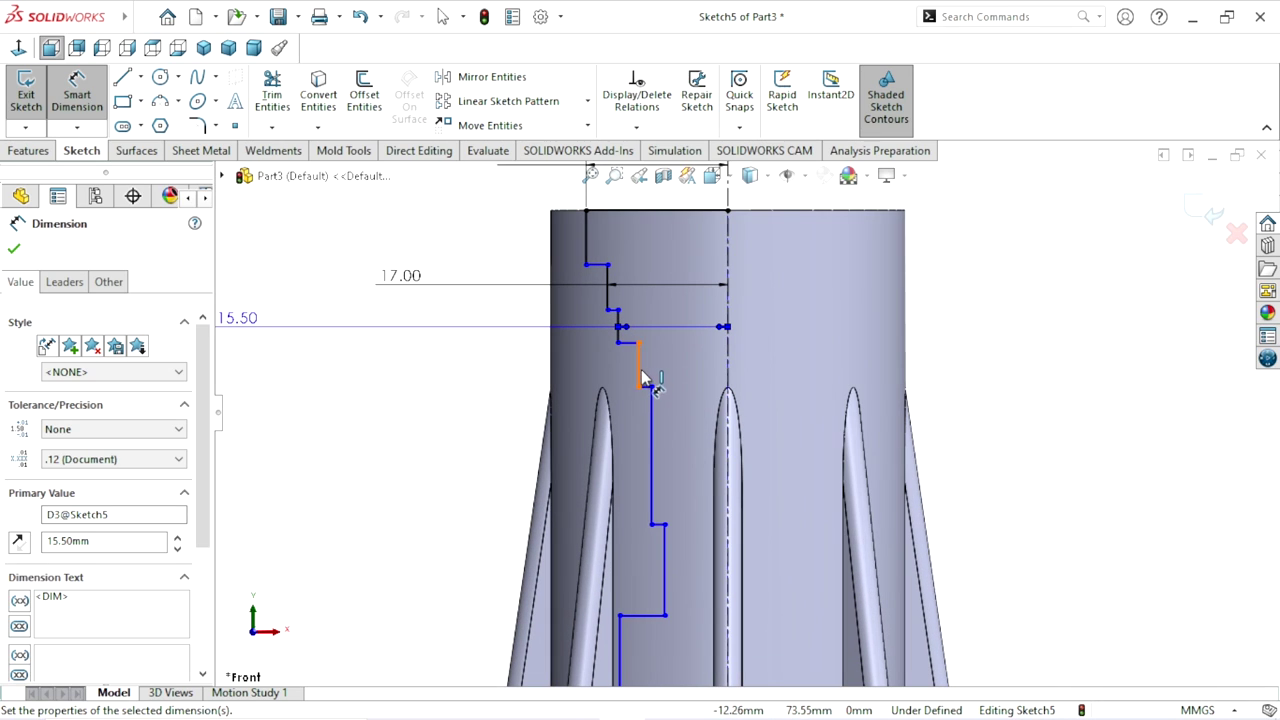
- Make two vertical bore step lines collinear
{"action": "left_click", "coordinate": [14, 251]}
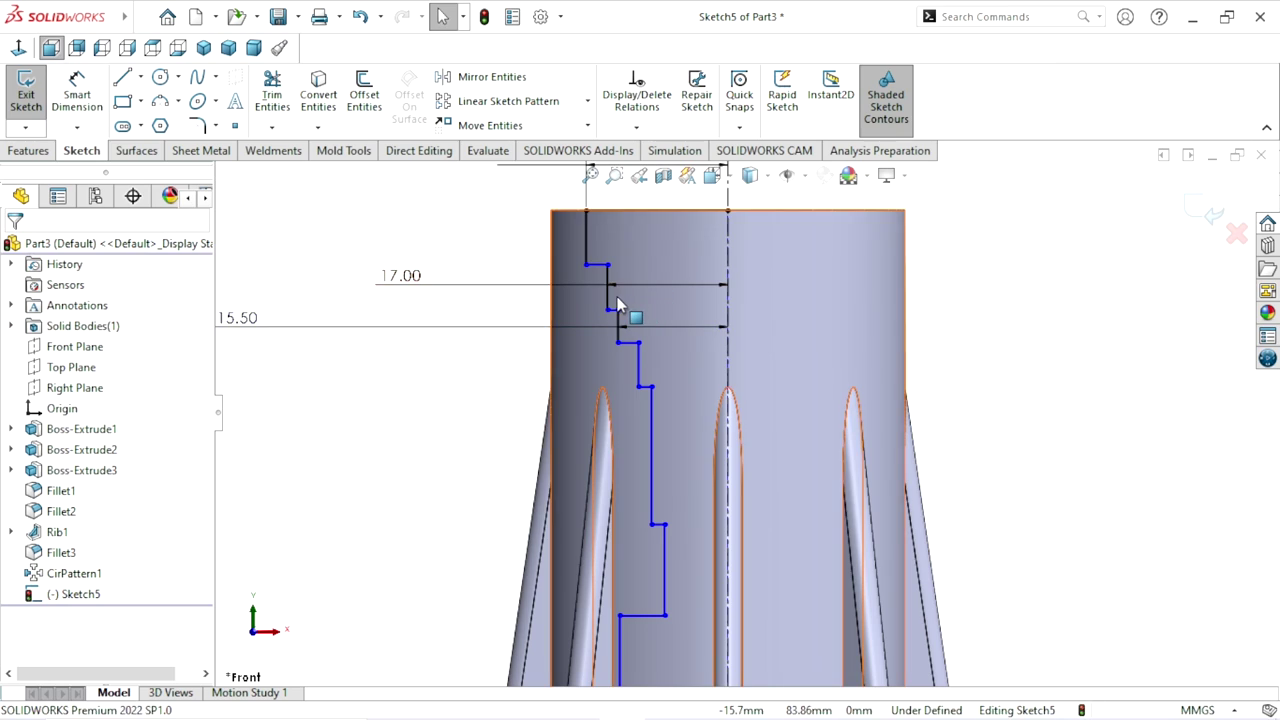
{"action": "left_click", "coordinate": [638, 364]}
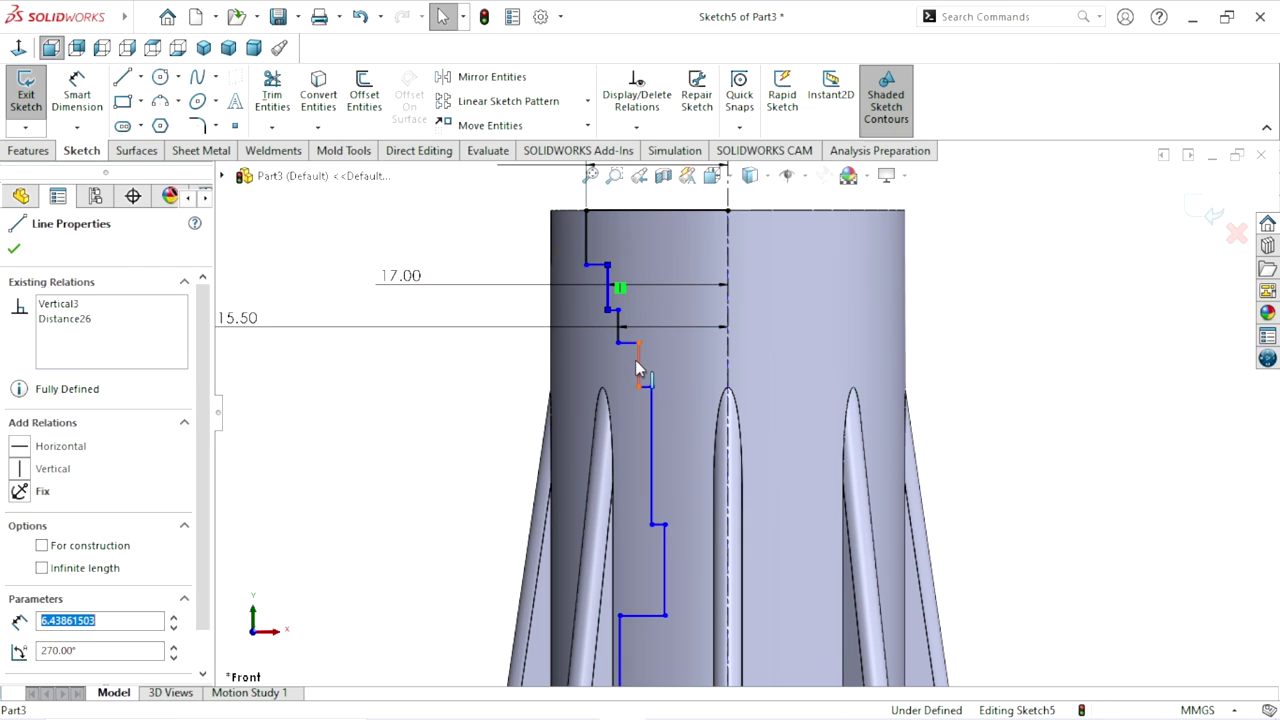
{"action": "left_click", "coordinate": [608, 295], "text": "ctrl"}
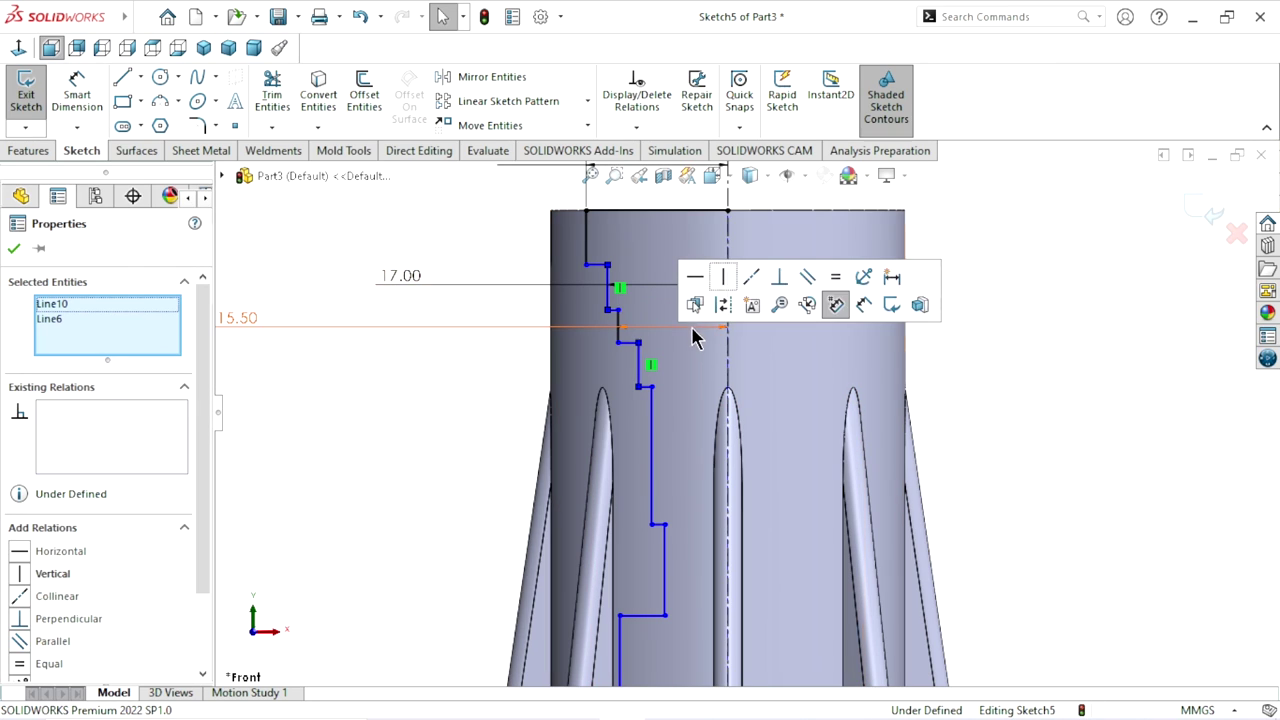
{"action": "left_click", "coordinate": [757, 283]}
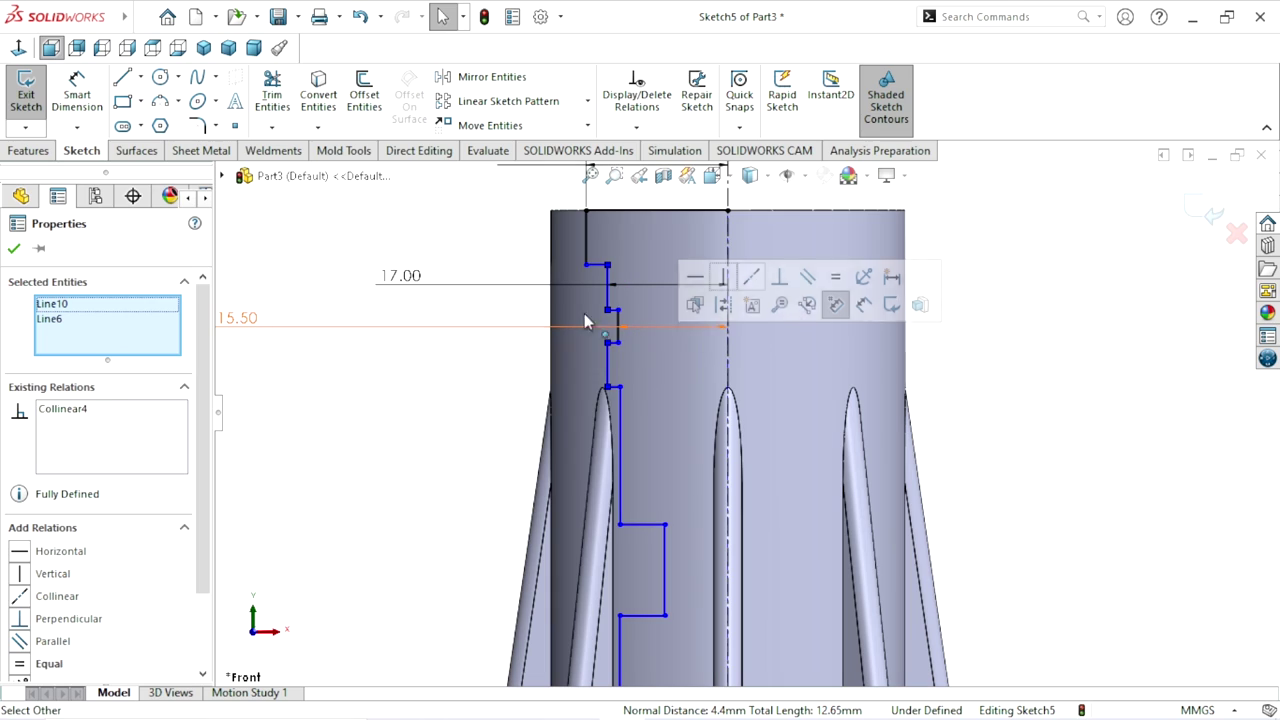
{"action": "left_click", "coordinate": [14, 252]}
{"action": "scroll", "coordinate": [740, 410], "scroll_direction": "up", "scroll_amount": 2}
{"action": "scroll", "coordinate": [751, 415], "scroll_direction": "down", "scroll_amount": 1}
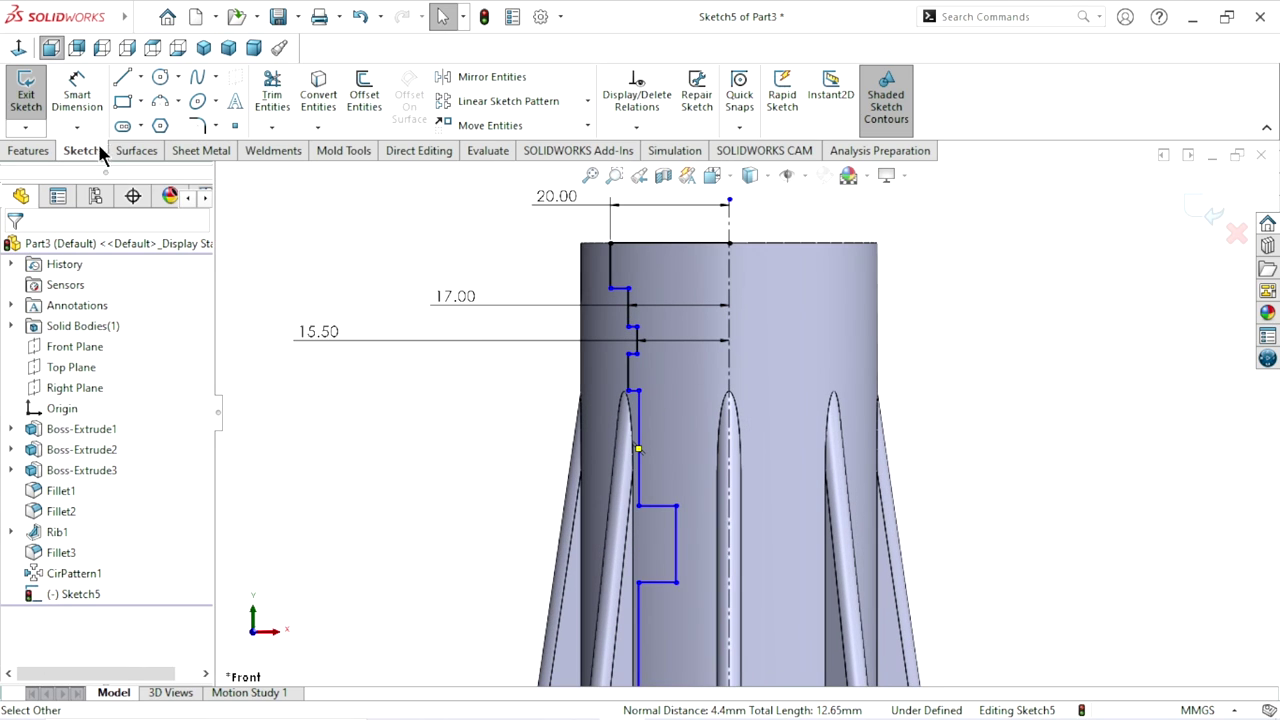
- Add a driven 17.00 mm distance from the centreline to the lower bore step
{"action": "left_click", "coordinate": [77, 95]}
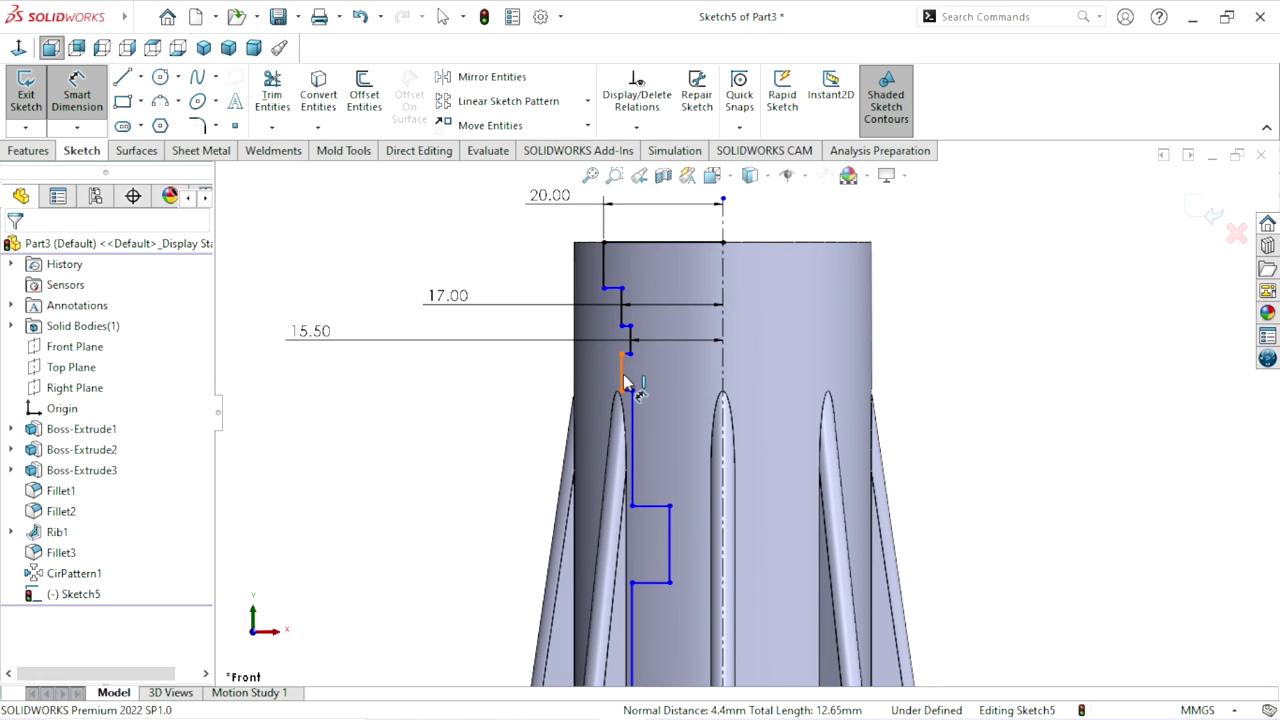
{"action": "left_click", "coordinate": [623, 380]}
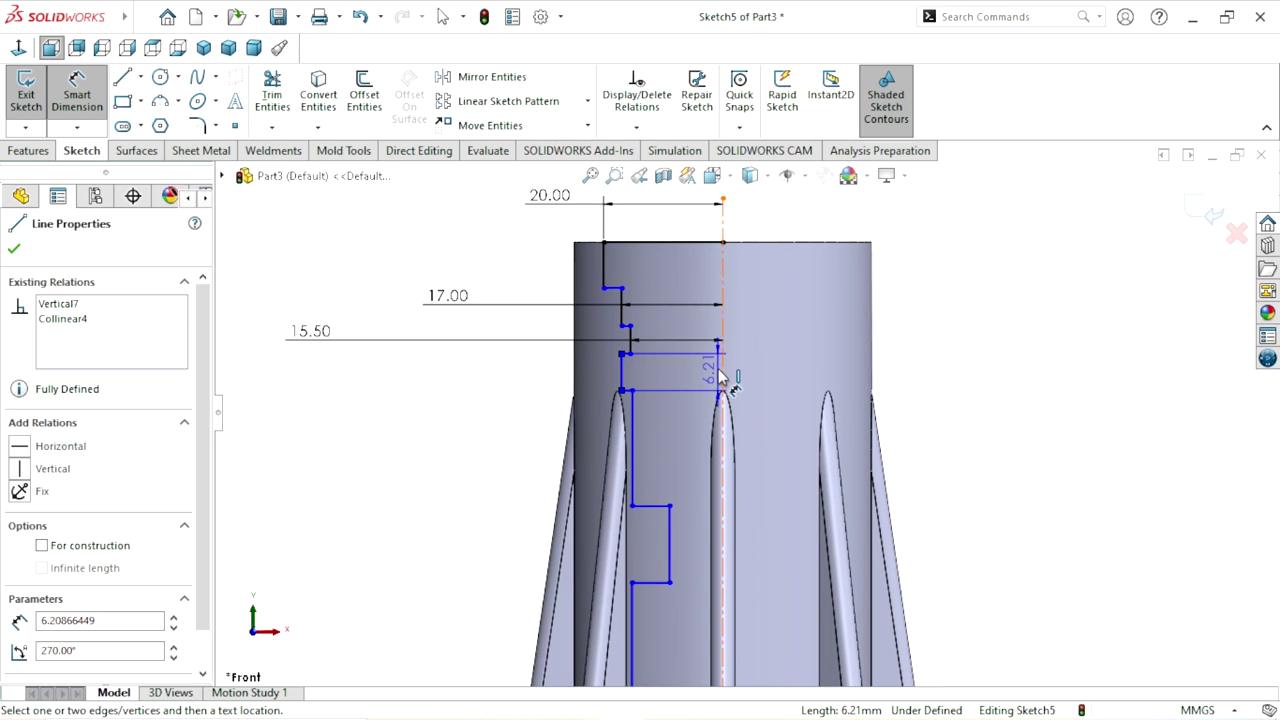
{"action": "left_click", "coordinate": [720, 378]}
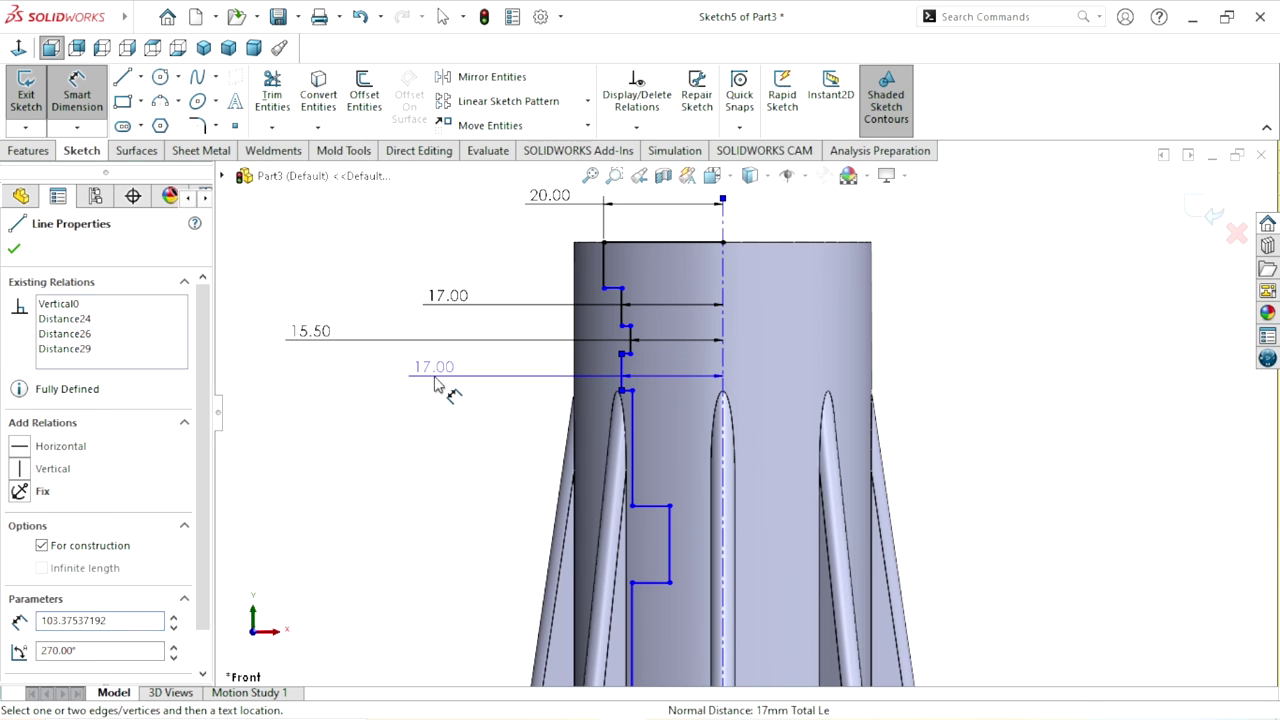
{"action": "left_click", "coordinate": [435, 385]}
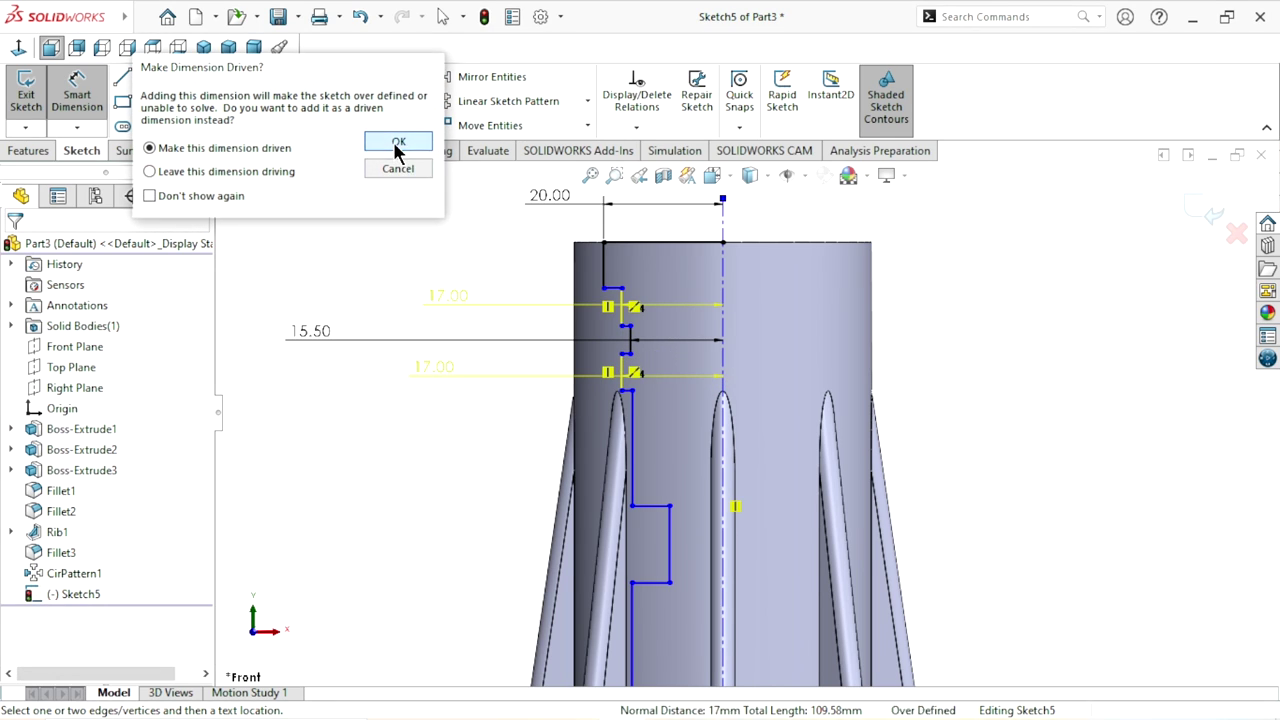
{"action": "left_click", "coordinate": [397, 145]}
{"action": "scroll", "coordinate": [635, 425], "scroll_direction": "up", "scroll_amount": 3}
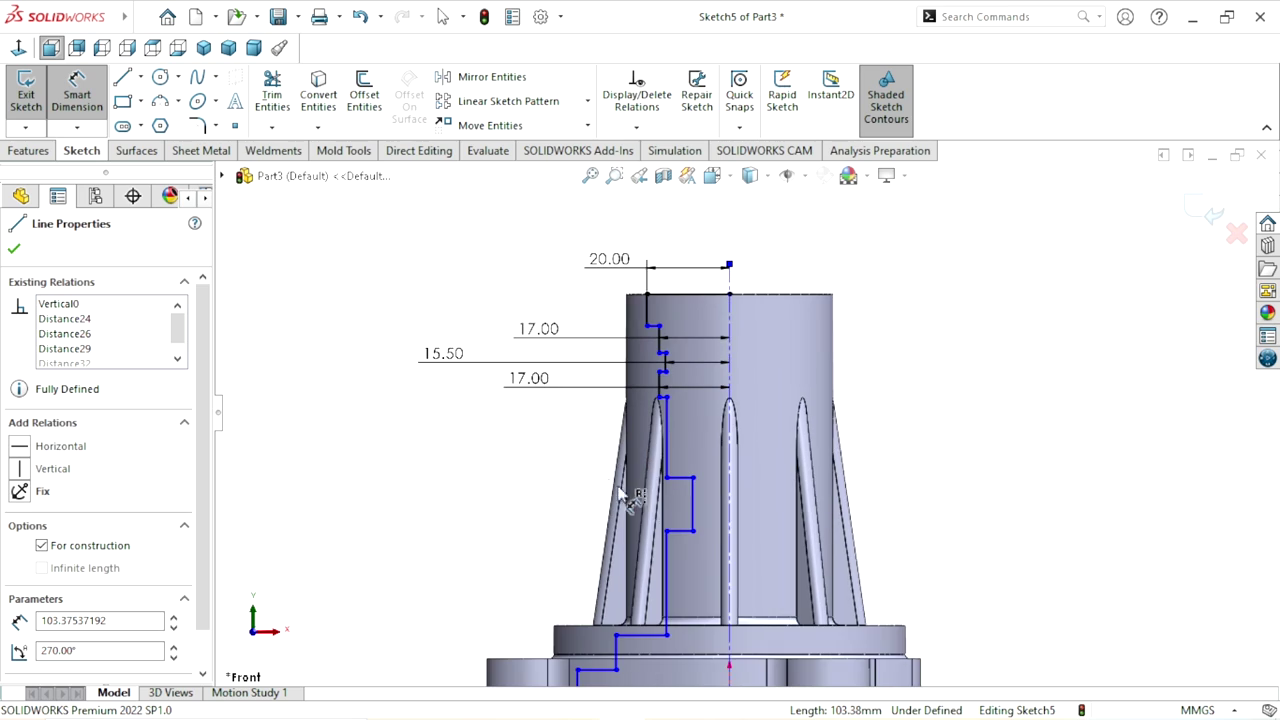
{"action": "scroll", "coordinate": [714, 509], "scroll_direction": "down", "scroll_amount": 3}
- Dimension the first lower bore line 16 mm from the centreline
{"action": "scroll", "coordinate": [718, 460], "scroll_direction": "down", "scroll_amount": 2}
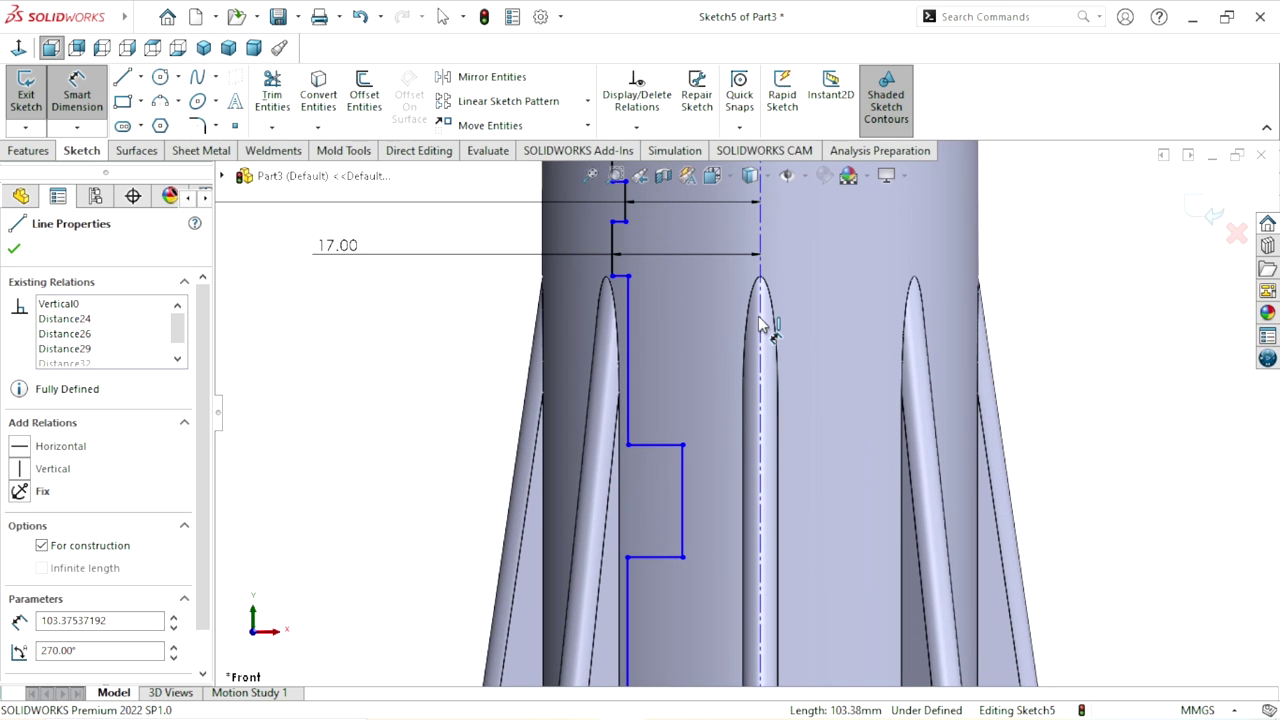
{"action": "left_click", "coordinate": [629, 334]}
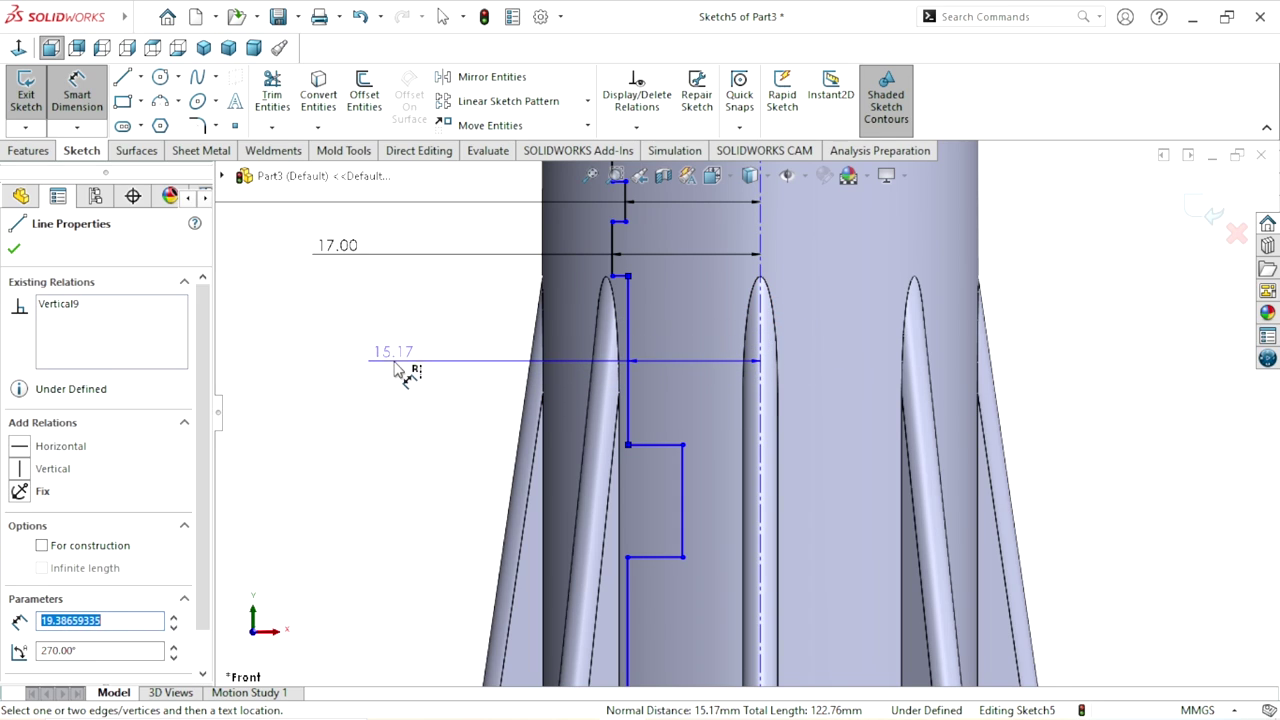
{"action": "left_click", "coordinate": [395, 371]}
{"action": "type", "text": "1"}
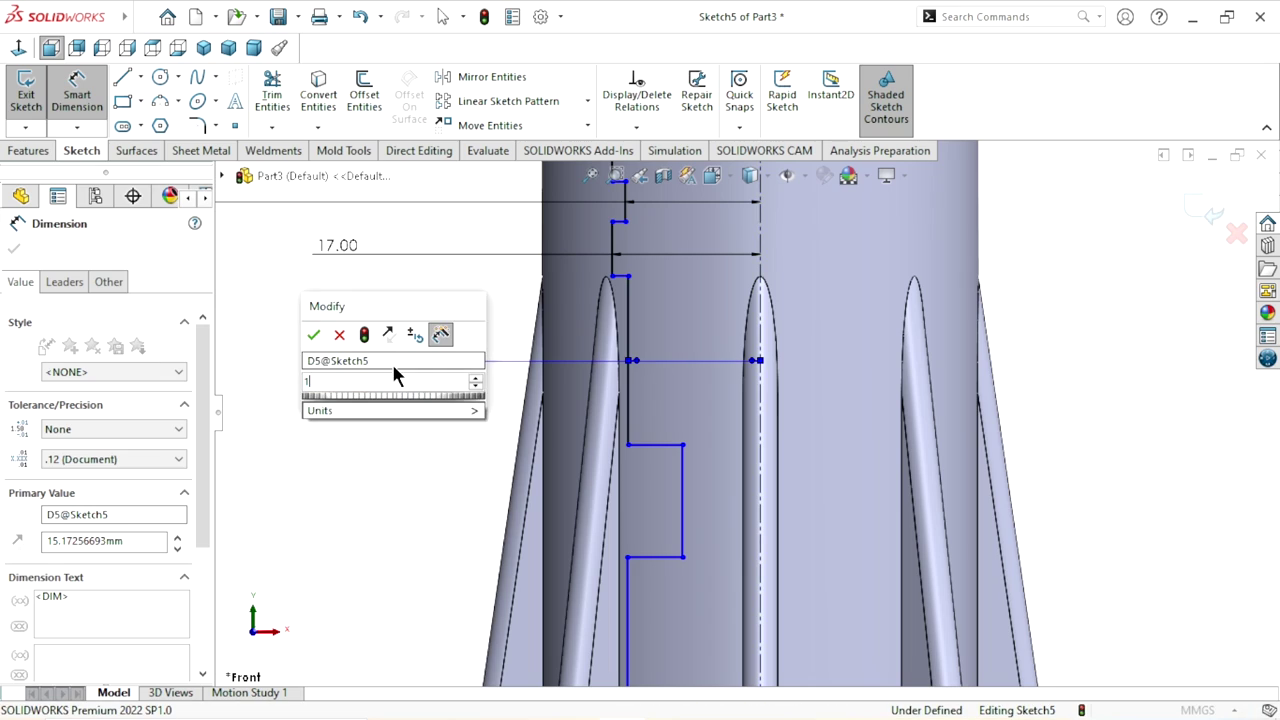
{"action": "type", "text": "6"}
{"action": "left_click", "coordinate": [313, 334]}
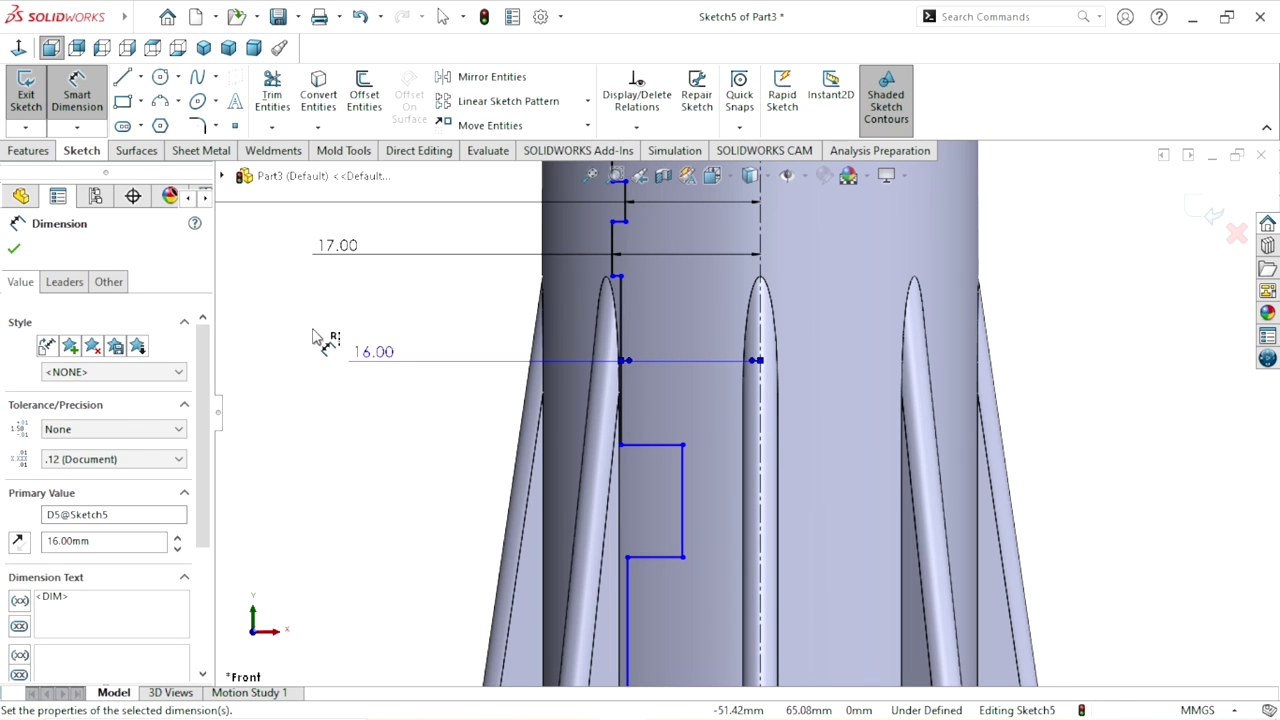
- Dimension the next bore line 14.5 mm from the centreline
{"action": "left_click", "coordinate": [684, 495]}
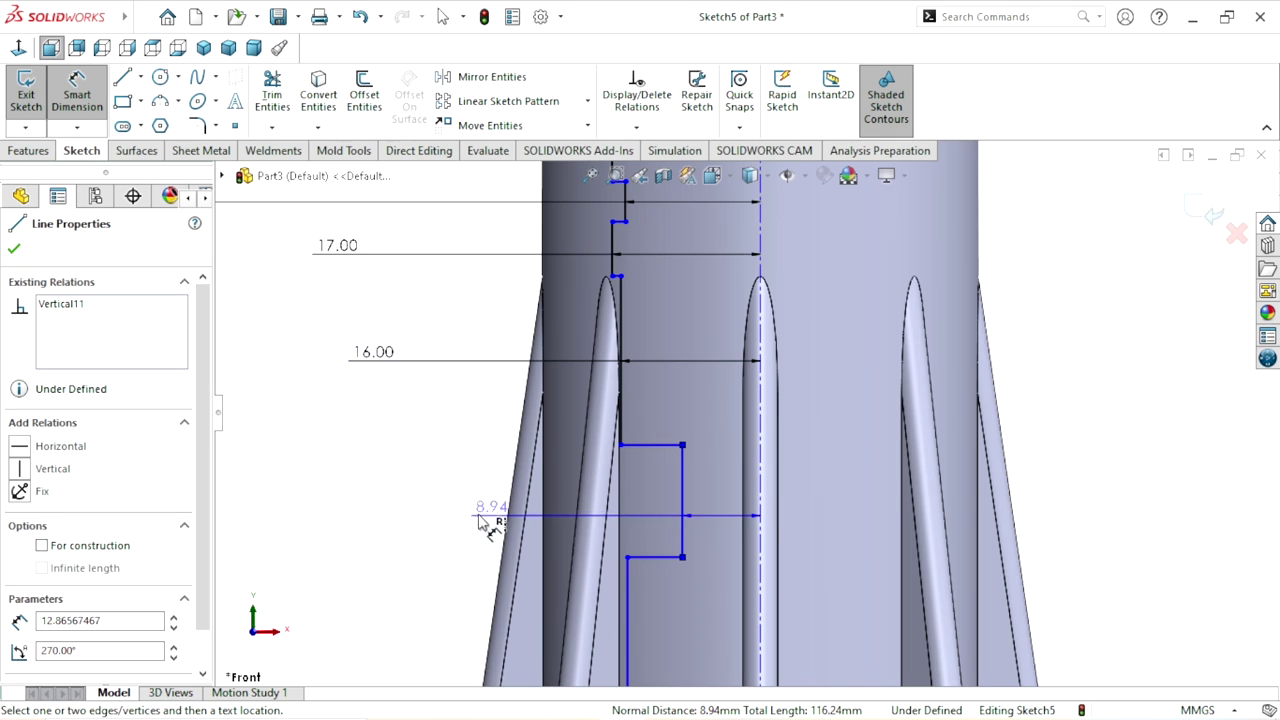
{"action": "left_click", "coordinate": [418, 500]}
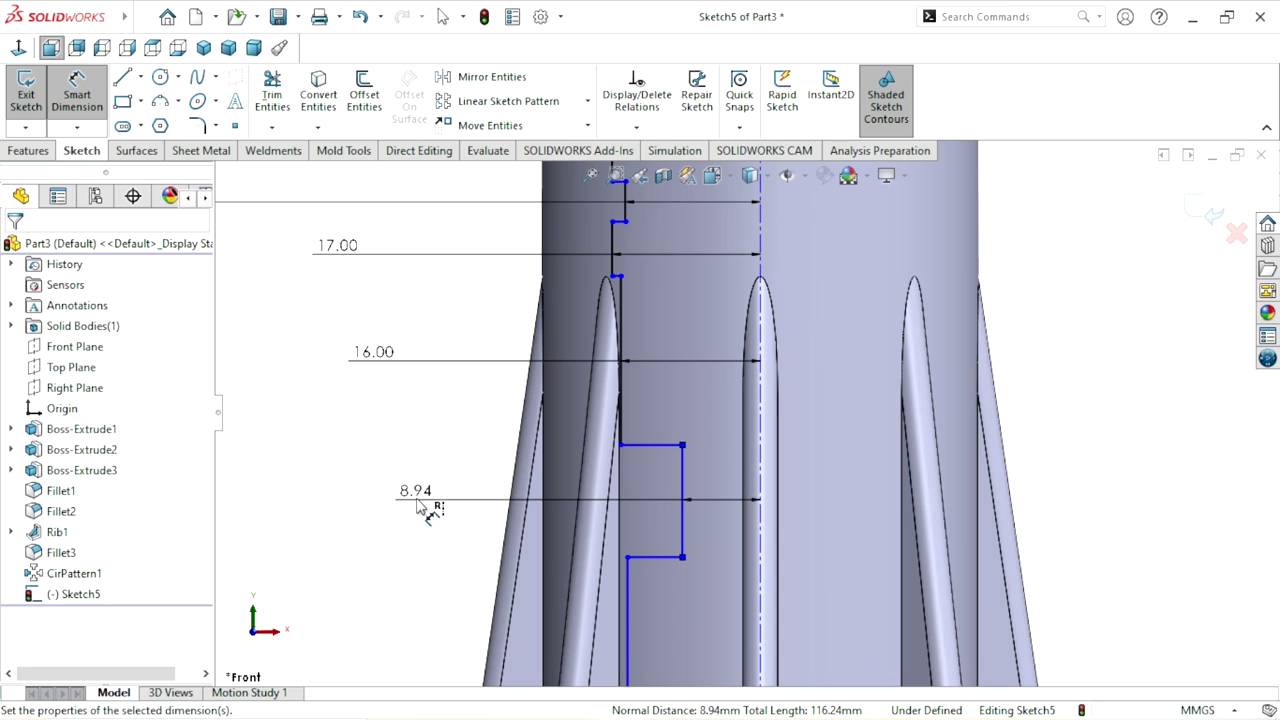
{"action": "type", "text": "14.5"}
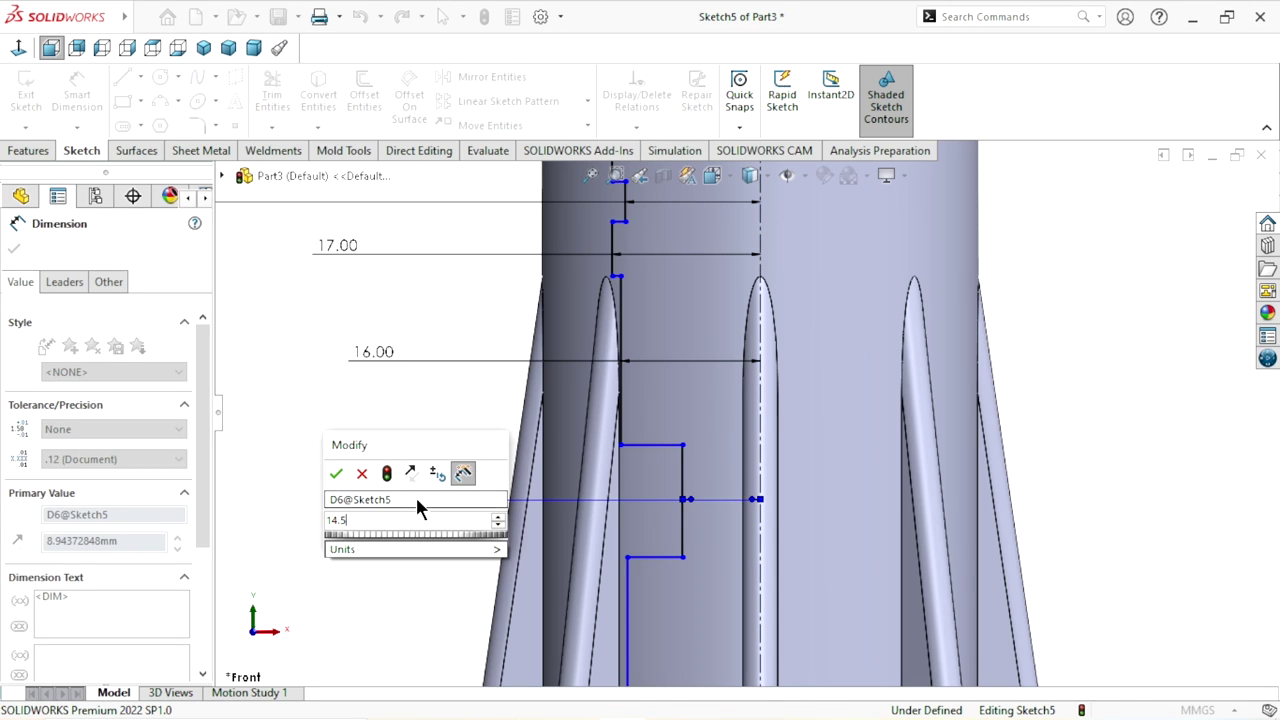
{"action": "left_click", "coordinate": [336, 473]}
{"action": "scroll", "coordinate": [686, 582], "scroll_direction": "up", "scroll_amount": 2}
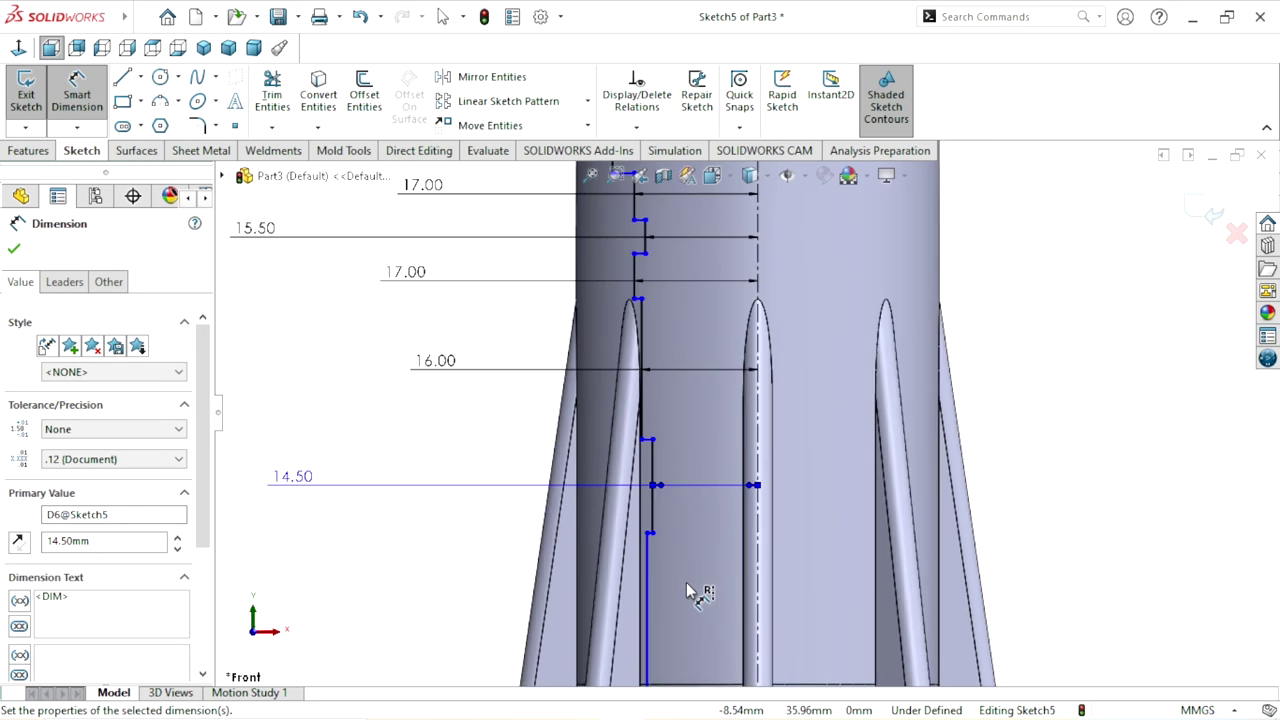
{"action": "scroll", "coordinate": [771, 543], "scroll_direction": "up", "scroll_amount": 2}
{"action": "scroll", "coordinate": [740, 471], "scroll_direction": "down", "scroll_amount": 1}
{"action": "scroll", "coordinate": [740, 452], "scroll_direction": "down", "scroll_amount": 1}
{"action": "scroll", "coordinate": [740, 452], "scroll_direction": "down", "scroll_amount": 1}
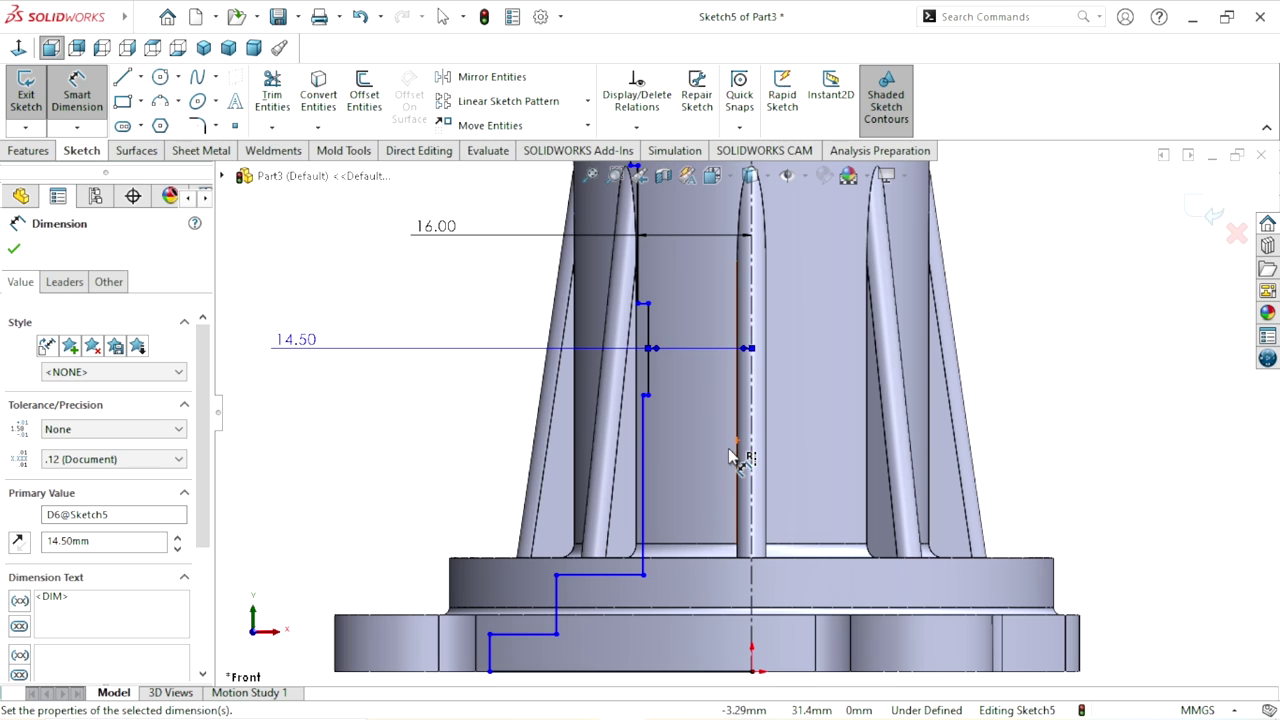
{"action": "scroll", "coordinate": [735, 425], "scroll_direction": "up", "scroll_amount": 1}
{"action": "scroll", "coordinate": [720, 420], "scroll_direction": "down", "scroll_amount": 1}
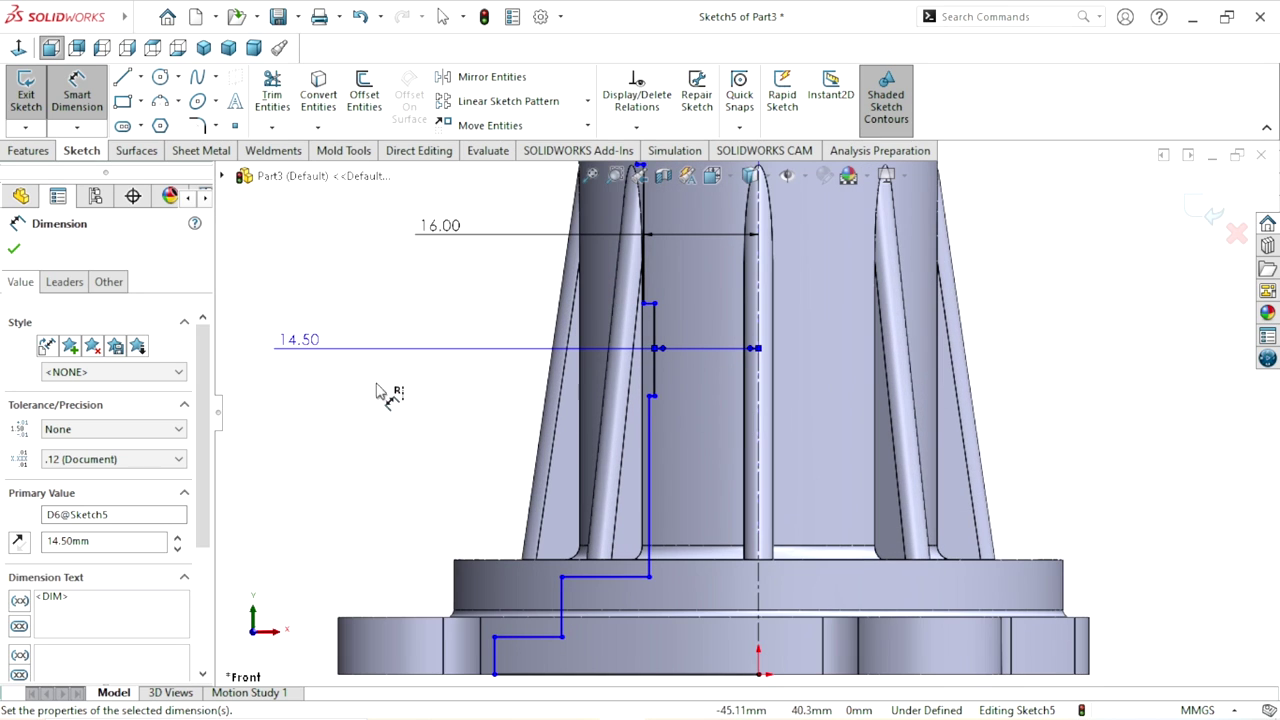
{"action": "left_click", "coordinate": [14, 249]}
{"action": "scroll", "coordinate": [737, 446], "scroll_direction": "up", "scroll_amount": 1}
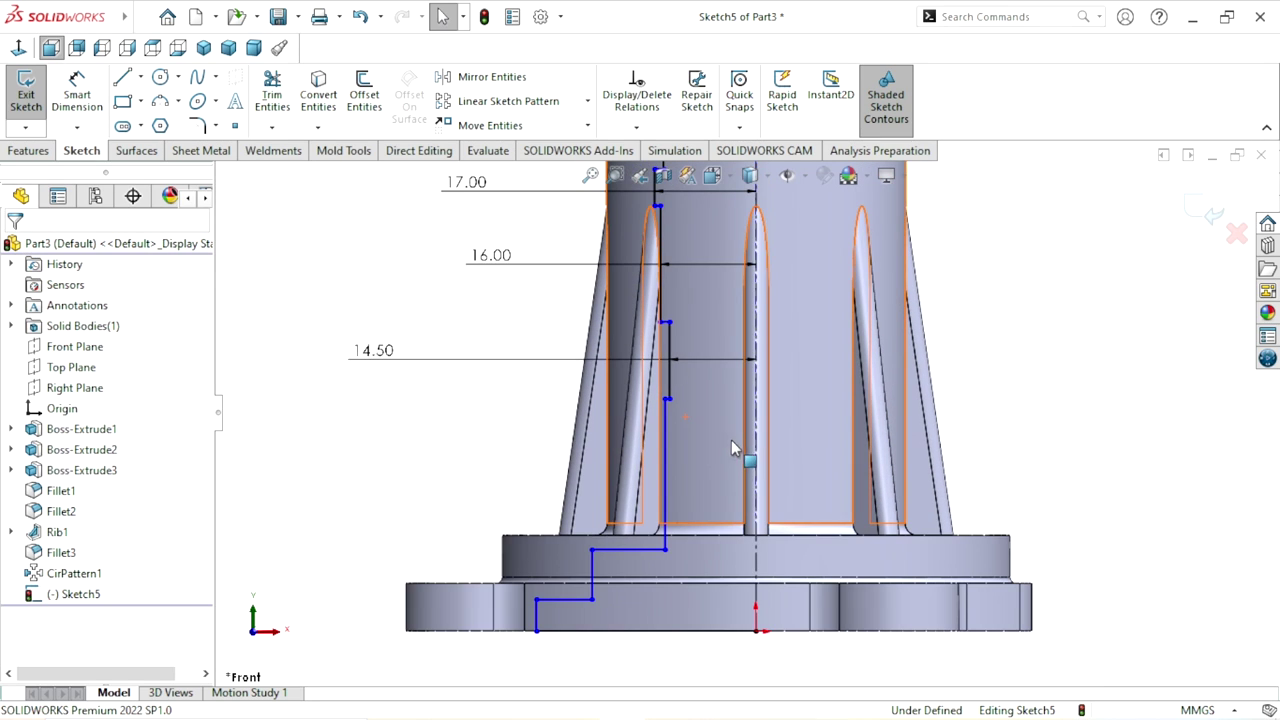
{"action": "scroll", "coordinate": [737, 440], "scroll_direction": "down", "scroll_amount": 1}
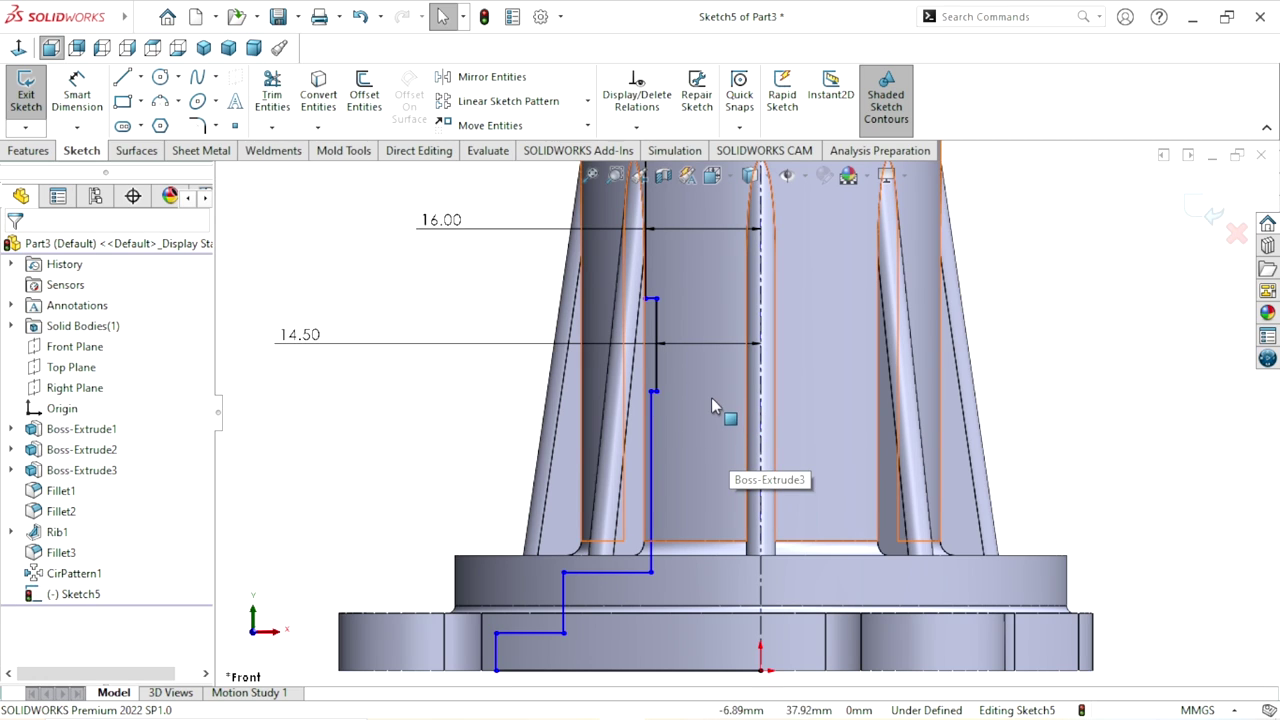
- Power-trim the short stray segment off the bore profile, undoing the first wrong trim
{"action": "left_click", "coordinate": [285, 108]}
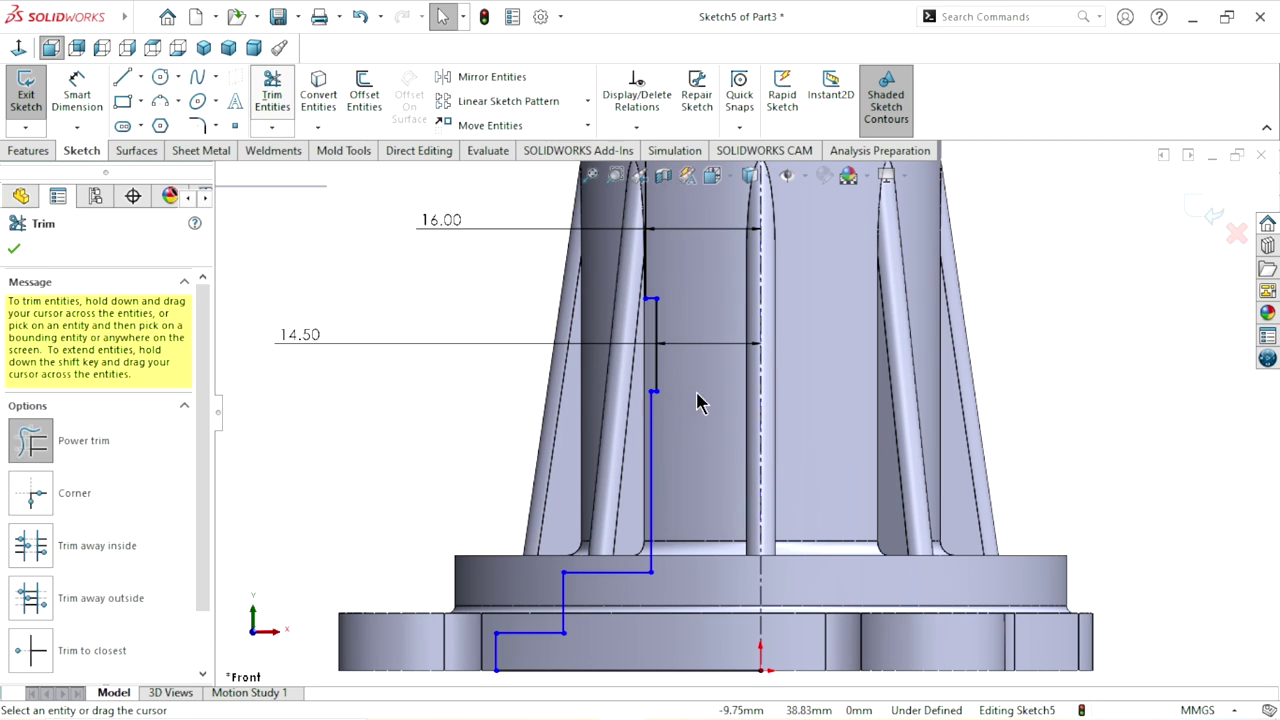
{"action": "scroll", "coordinate": [668, 405], "scroll_direction": "down", "scroll_amount": 3}
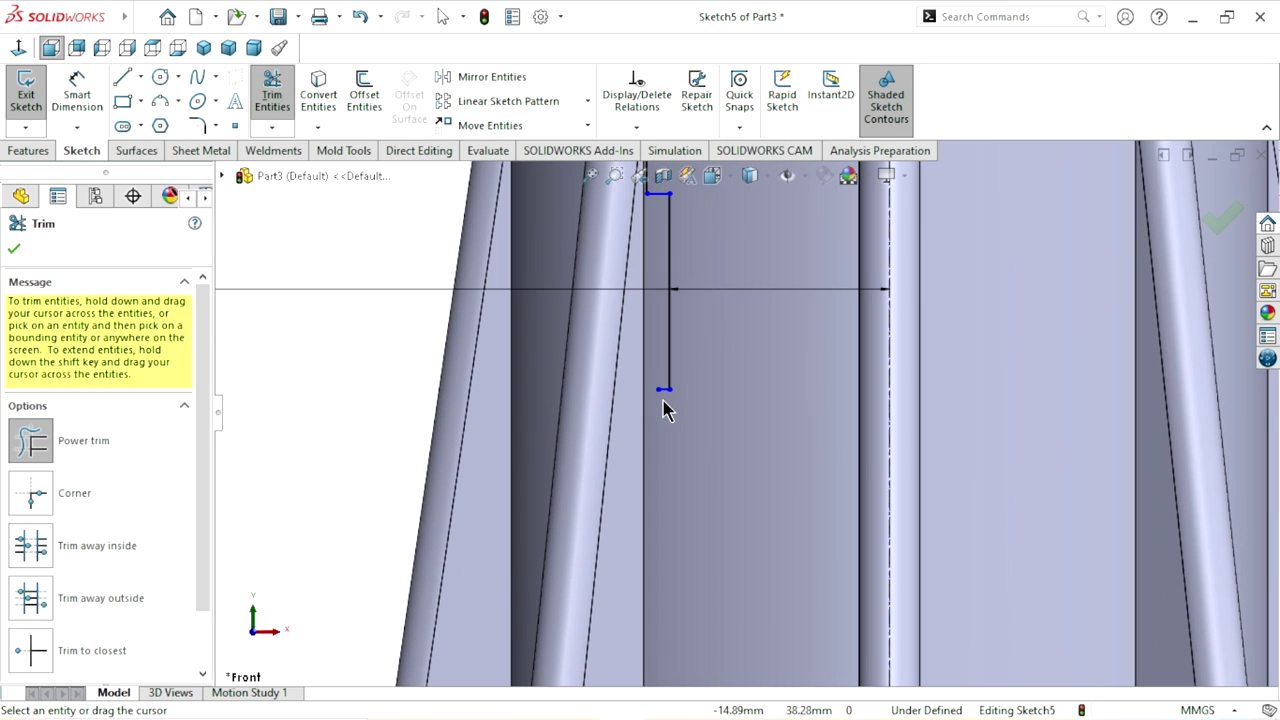
{"action": "left_click_drag", "start_coordinate": [661, 375], "coordinate": [670, 400]}
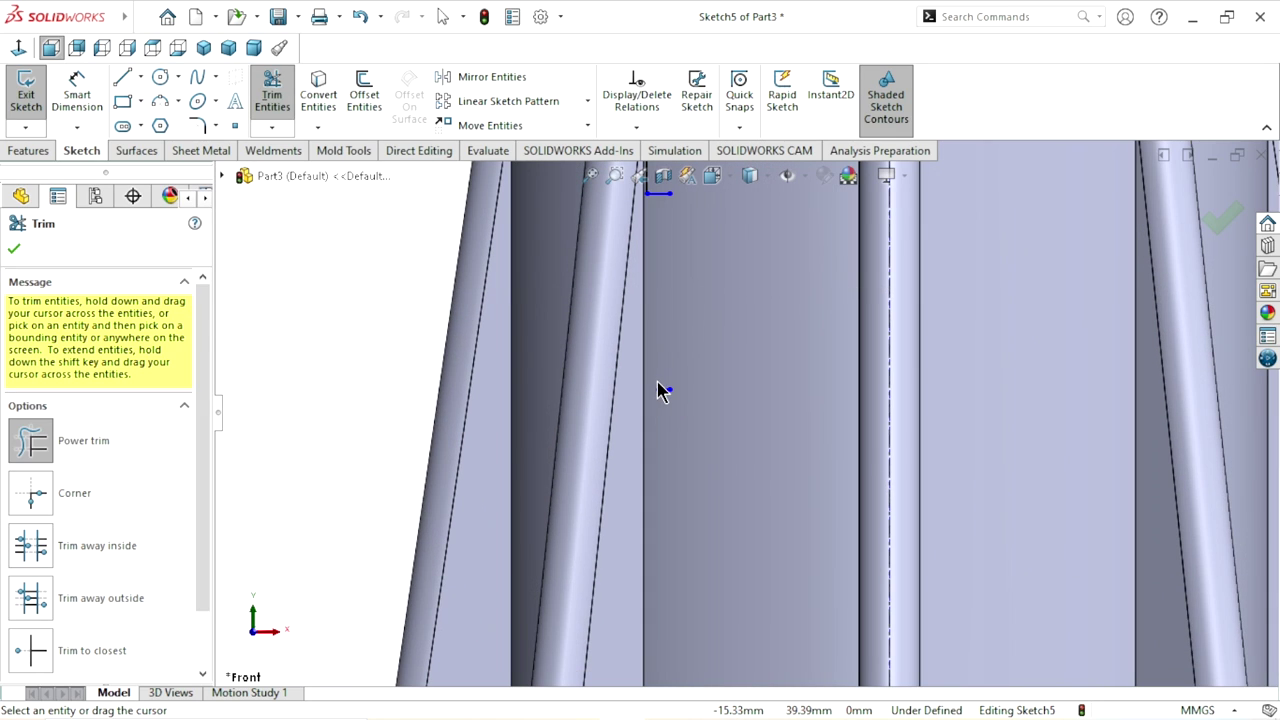
{"action": "key", "text": "Escape"}
{"action": "key", "text": "ctrl+z"}
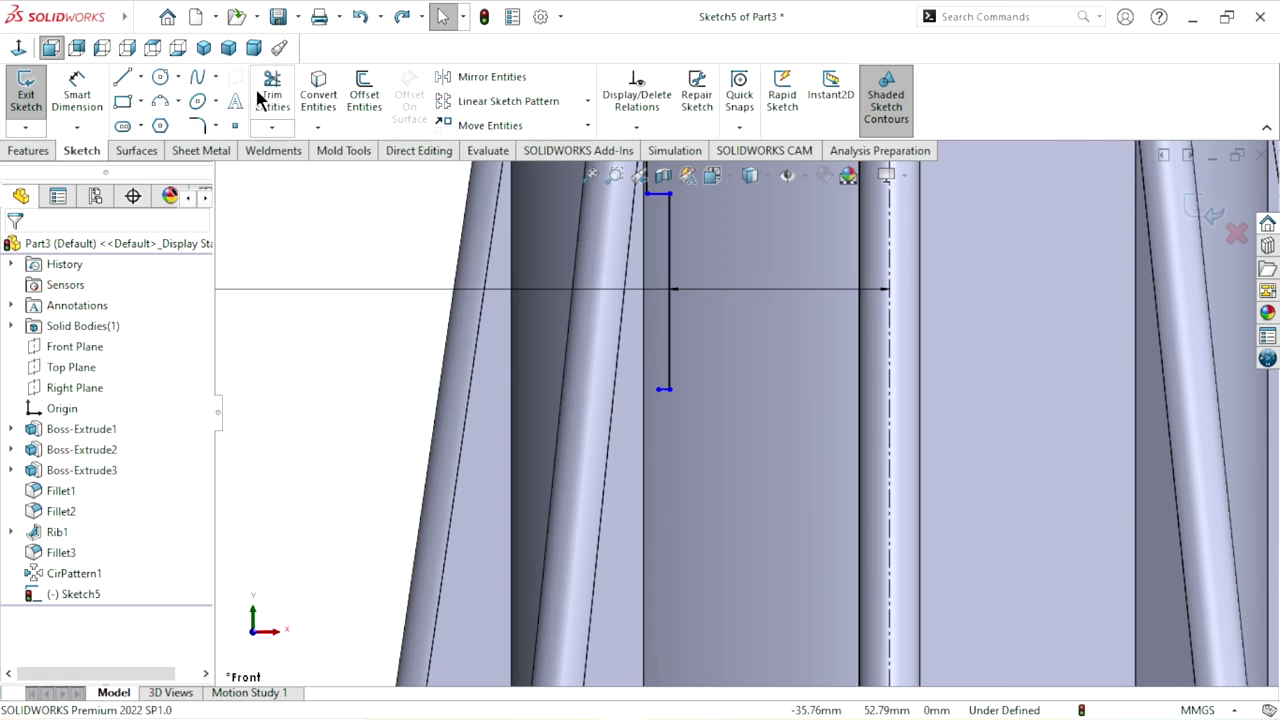
{"action": "left_click", "coordinate": [272, 98]}
{"action": "scroll", "coordinate": [660, 405], "scroll_direction": "down", "scroll_amount": 2}
{"action": "scroll", "coordinate": [700, 354], "scroll_direction": "down", "scroll_amount": 2}
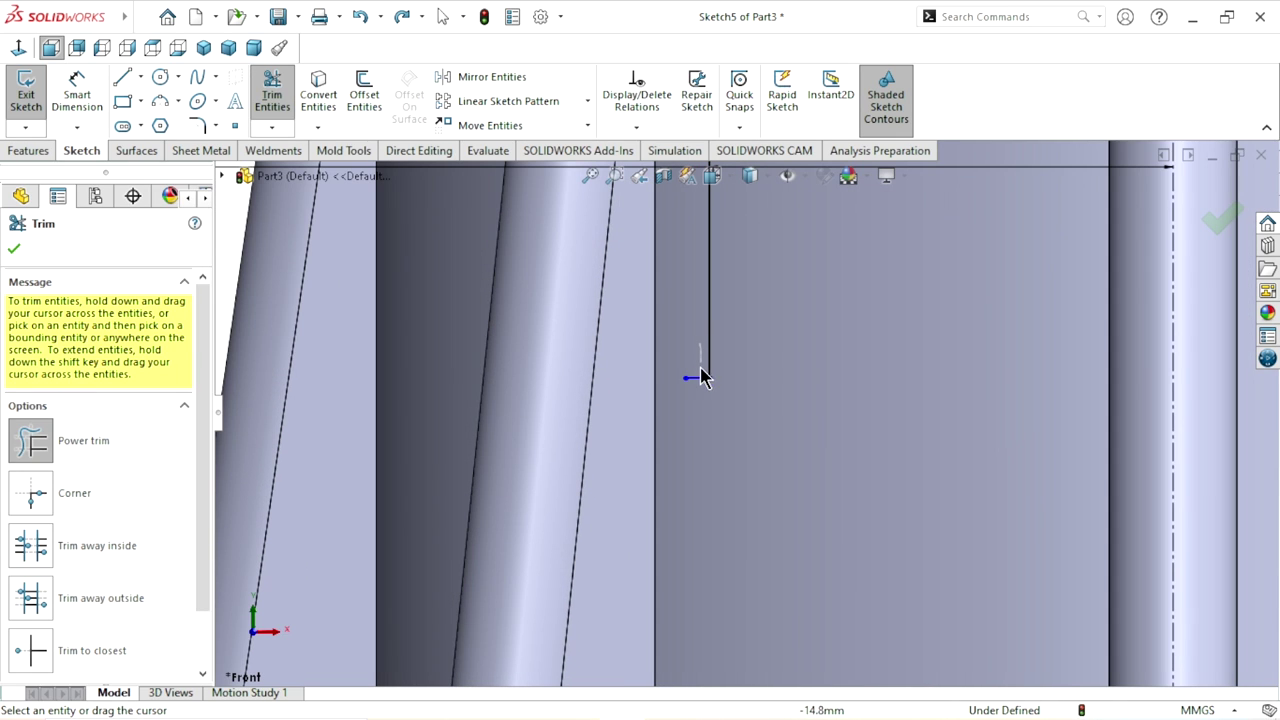
{"action": "left_click_drag", "start_coordinate": [700, 390], "coordinate": [700, 382]}
{"action": "scroll", "coordinate": [700, 382], "scroll_direction": "up", "scroll_amount": 2}
{"action": "scroll", "coordinate": [749, 423], "scroll_direction": "up", "scroll_amount": 2}
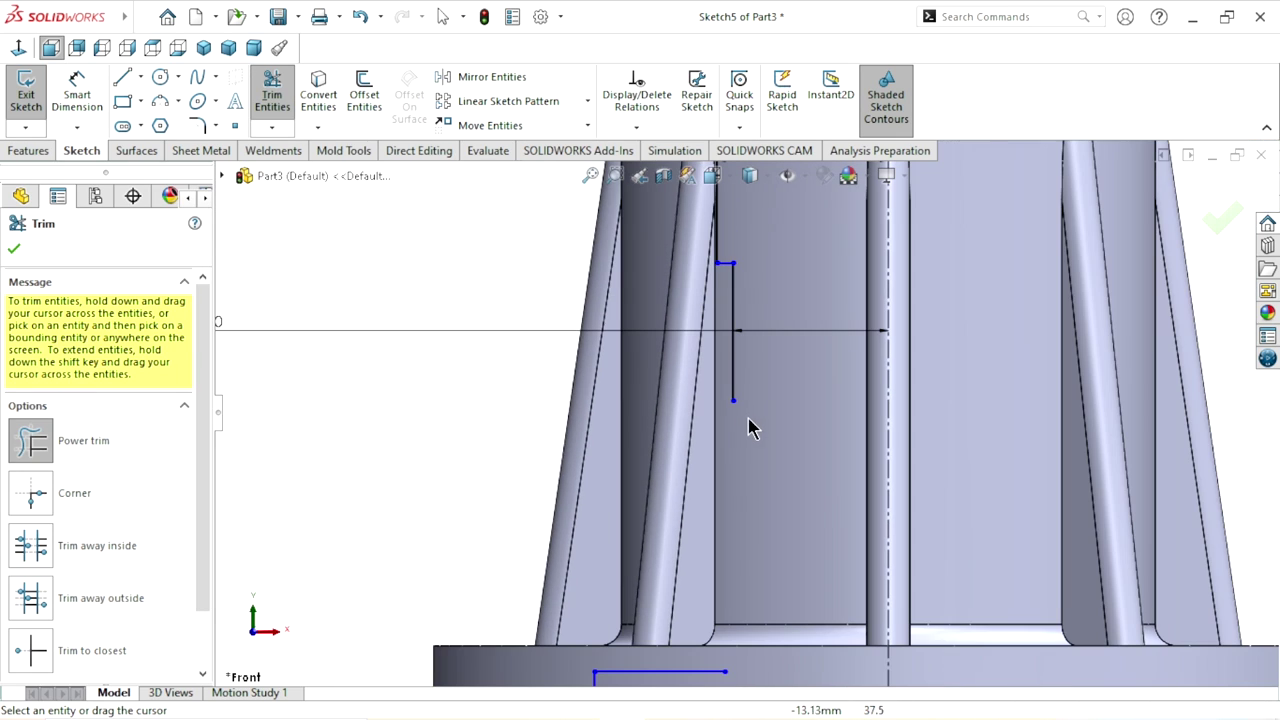
{"action": "left_click", "coordinate": [16, 250]}
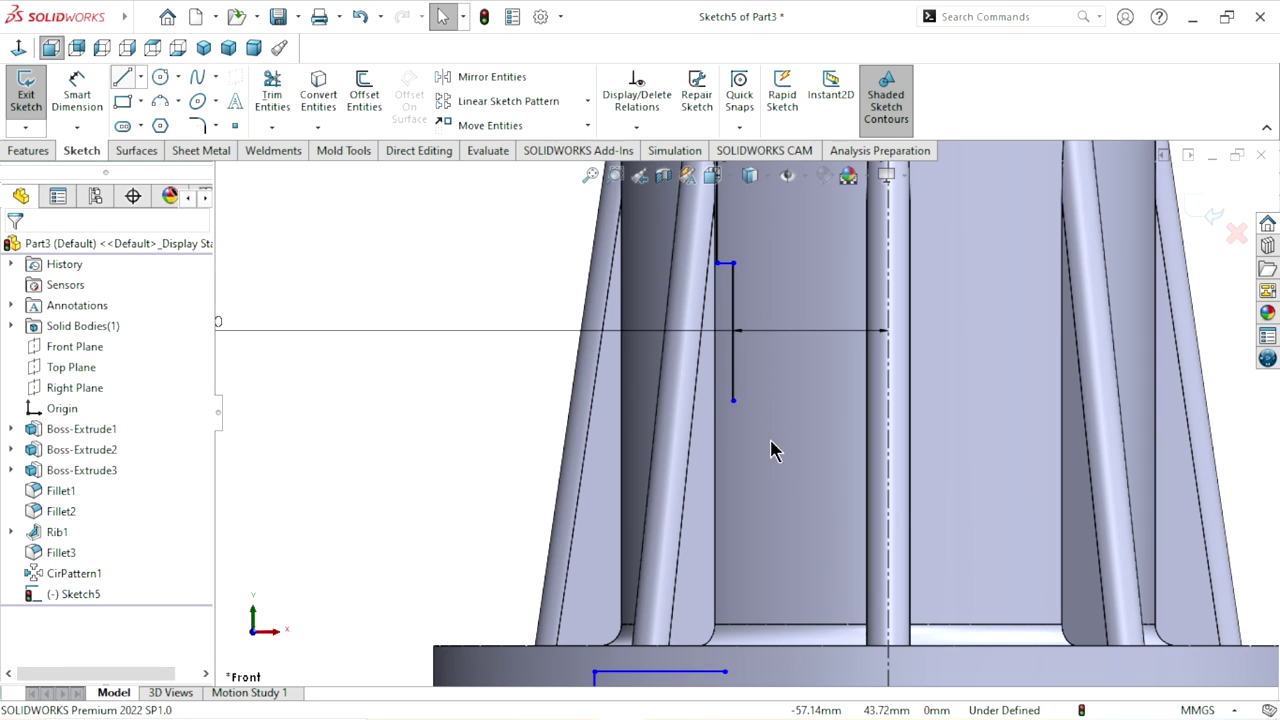
- Sketch a short step and a long line from the bore profile down to the flange
{"action": "key", "text": "l"}
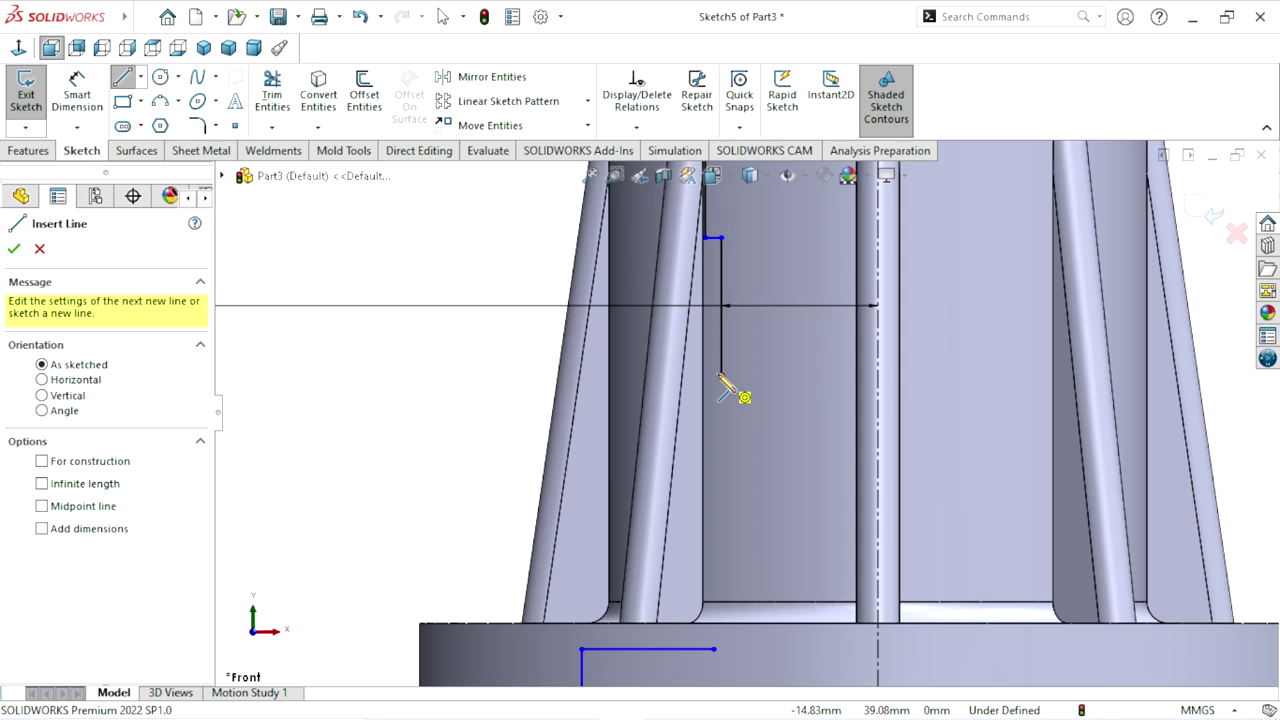
{"action": "scroll", "coordinate": [720, 380], "scroll_direction": "up", "scroll_amount": 2}
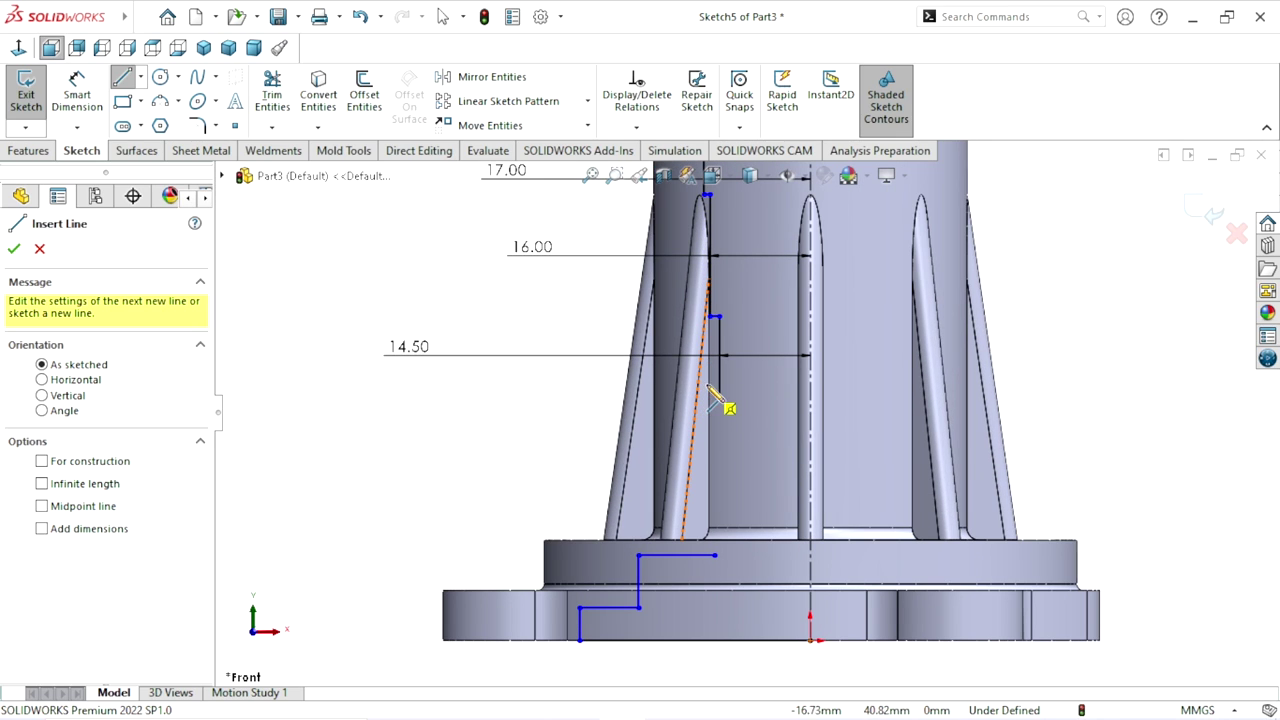
{"action": "left_click", "coordinate": [718, 398]}
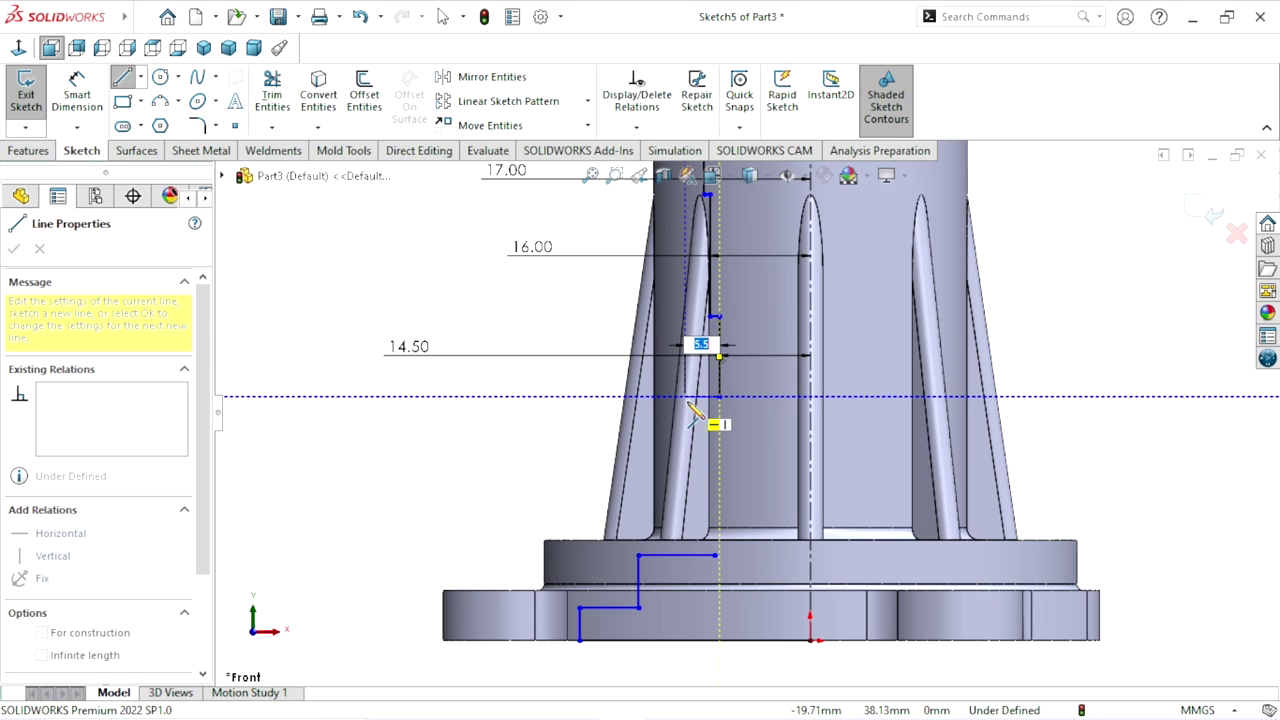
{"action": "left_click", "coordinate": [686, 397]}
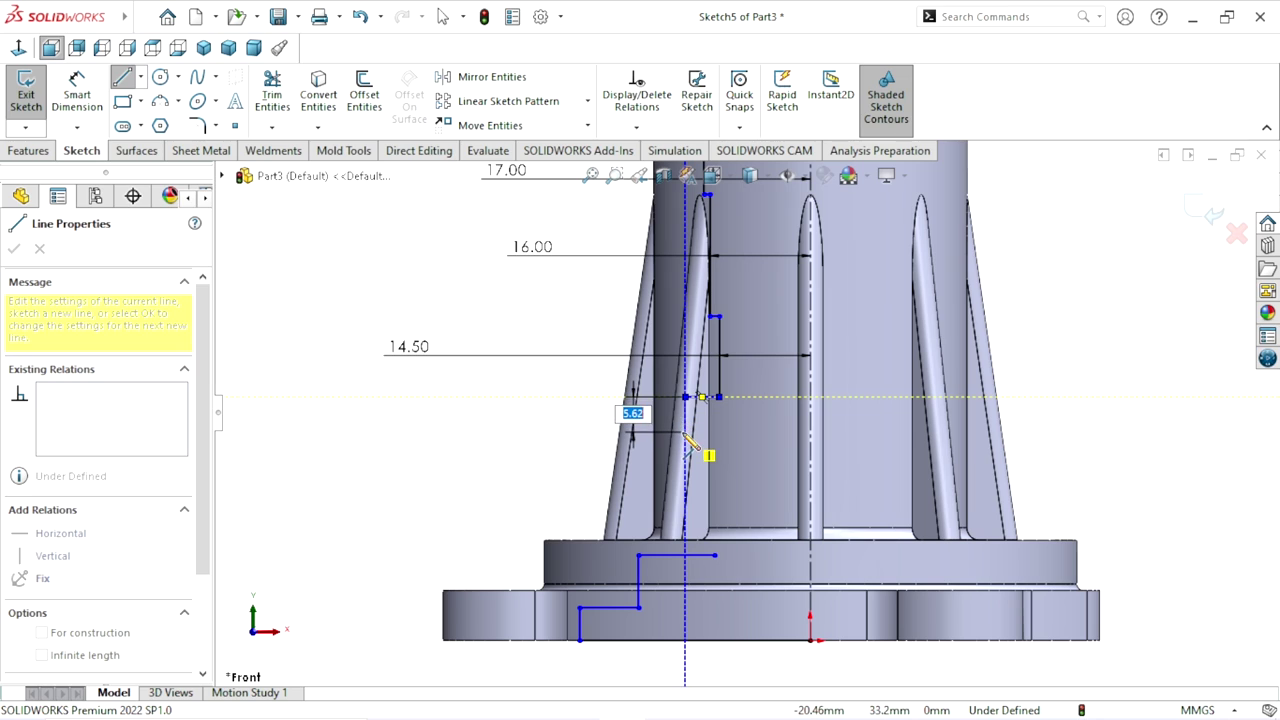
{"action": "left_click", "coordinate": [686, 432]}
{"action": "left_click", "coordinate": [719, 432]}
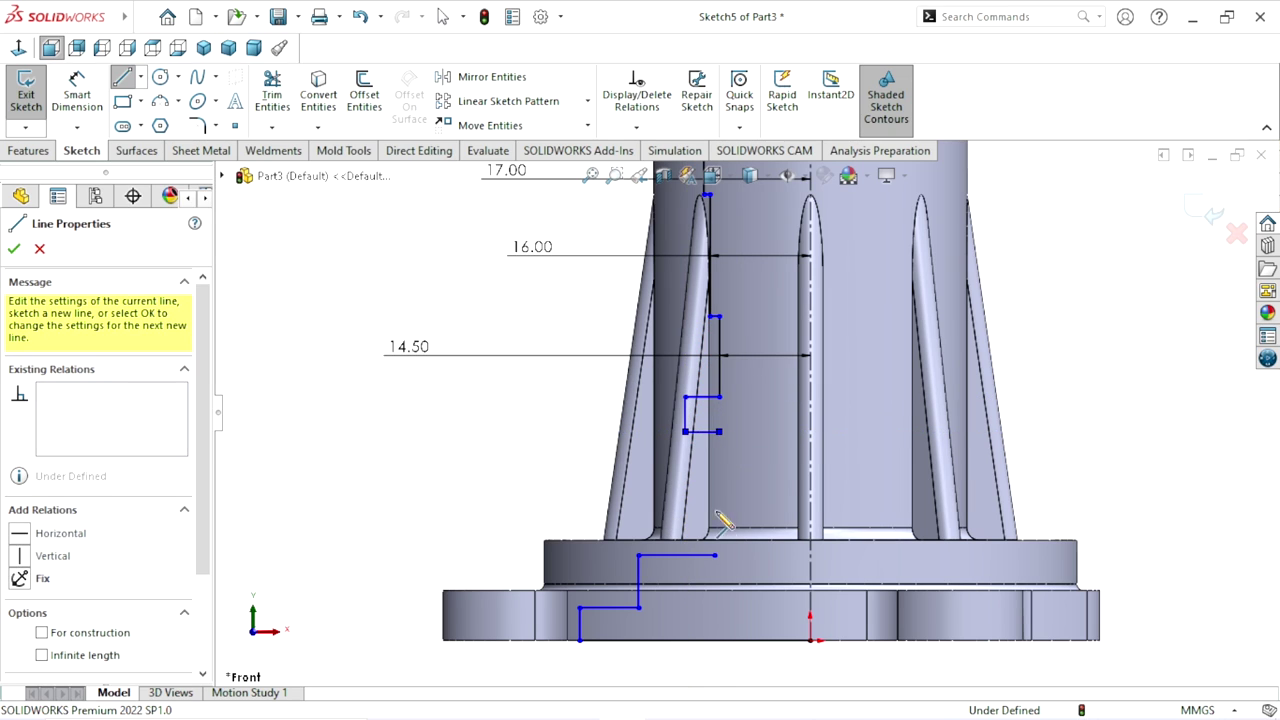
{"action": "left_click", "coordinate": [716, 556]}
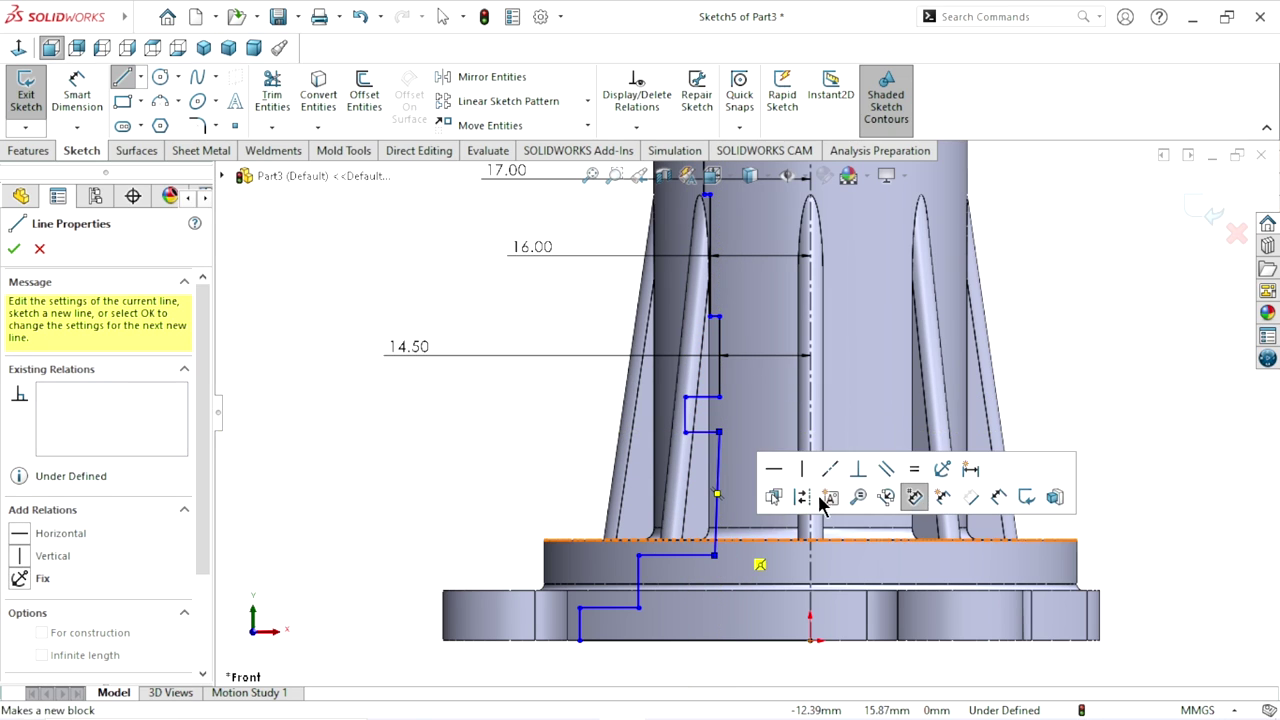
{"action": "right_click", "coordinate": [1003, 372]}
{"action": "left_click", "coordinate": [1008, 384]}
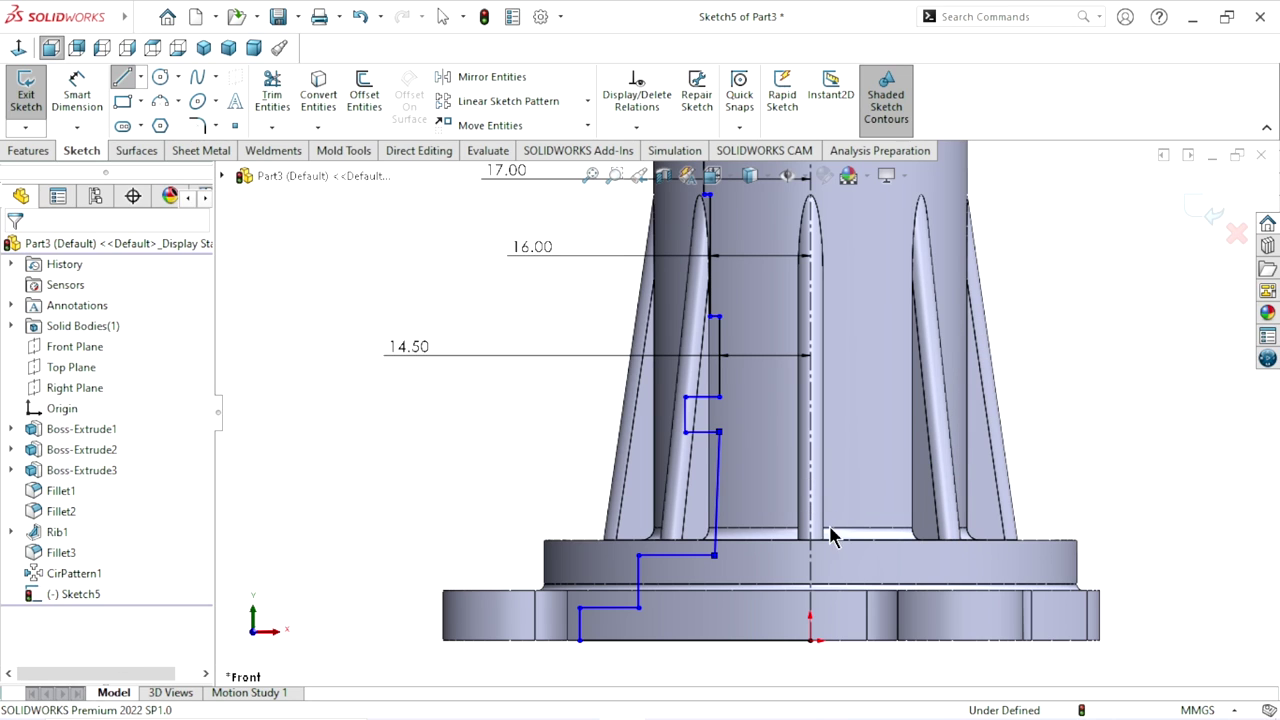
{"action": "scroll", "coordinate": [800, 540], "scroll_direction": "down", "scroll_amount": 3}
- Give the long profile line a Vertical relation
{"action": "left_click", "coordinate": [658, 445]}
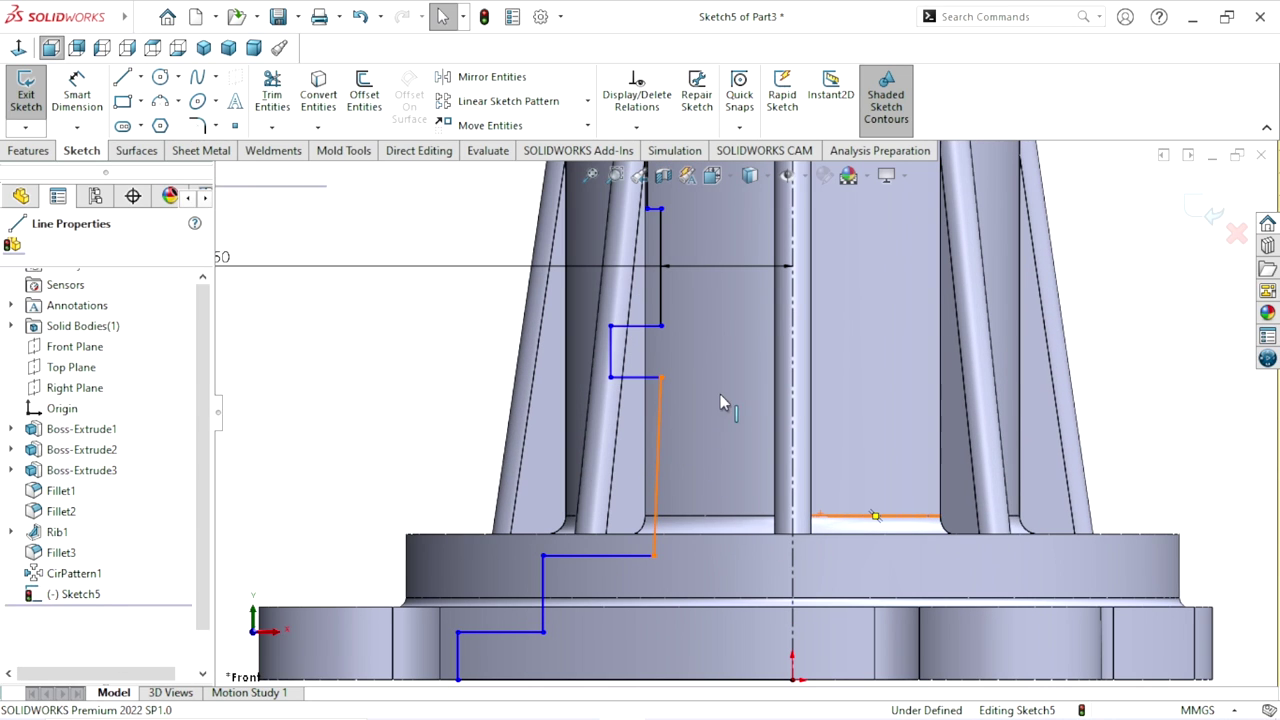
{"action": "left_click", "coordinate": [745, 351]}
{"action": "scroll", "coordinate": [711, 454], "scroll_direction": "up", "scroll_amount": 1}
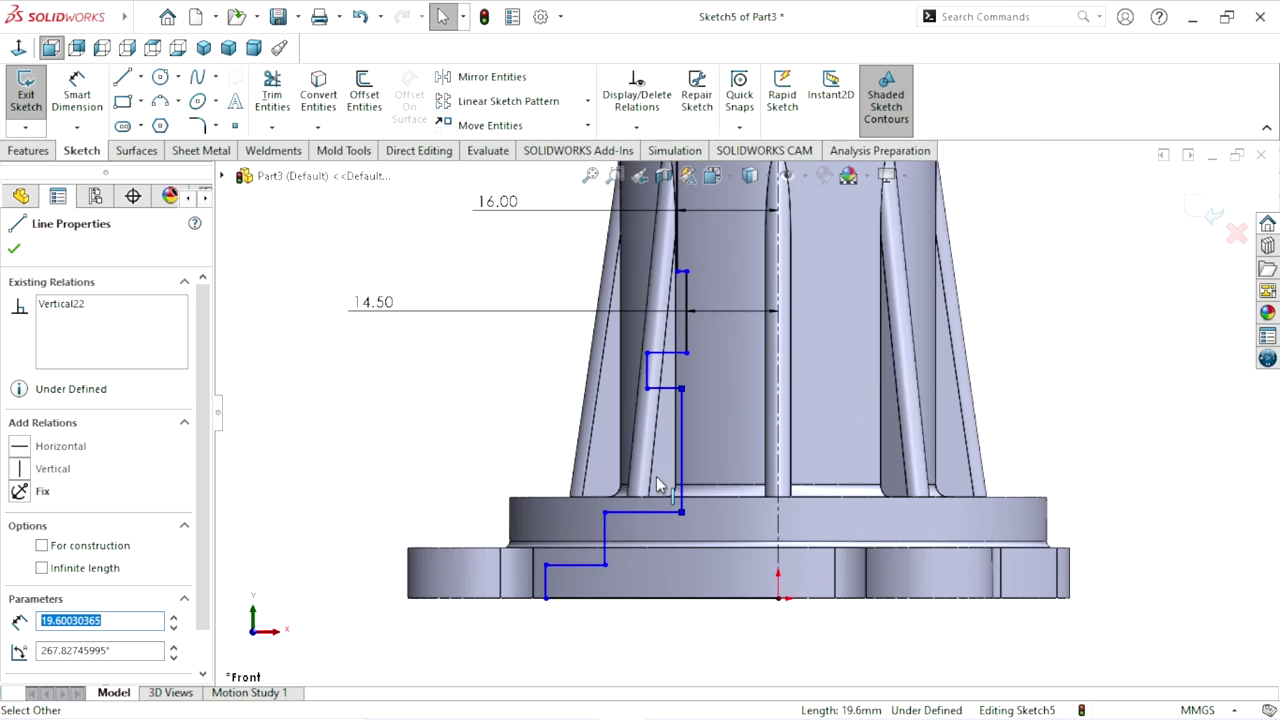
{"action": "scroll", "coordinate": [711, 454], "scroll_direction": "up", "scroll_amount": 1}
{"action": "scroll", "coordinate": [725, 445], "scroll_direction": "up", "scroll_amount": 1}
{"action": "scroll", "coordinate": [780, 376], "scroll_direction": "down", "scroll_amount": 1}
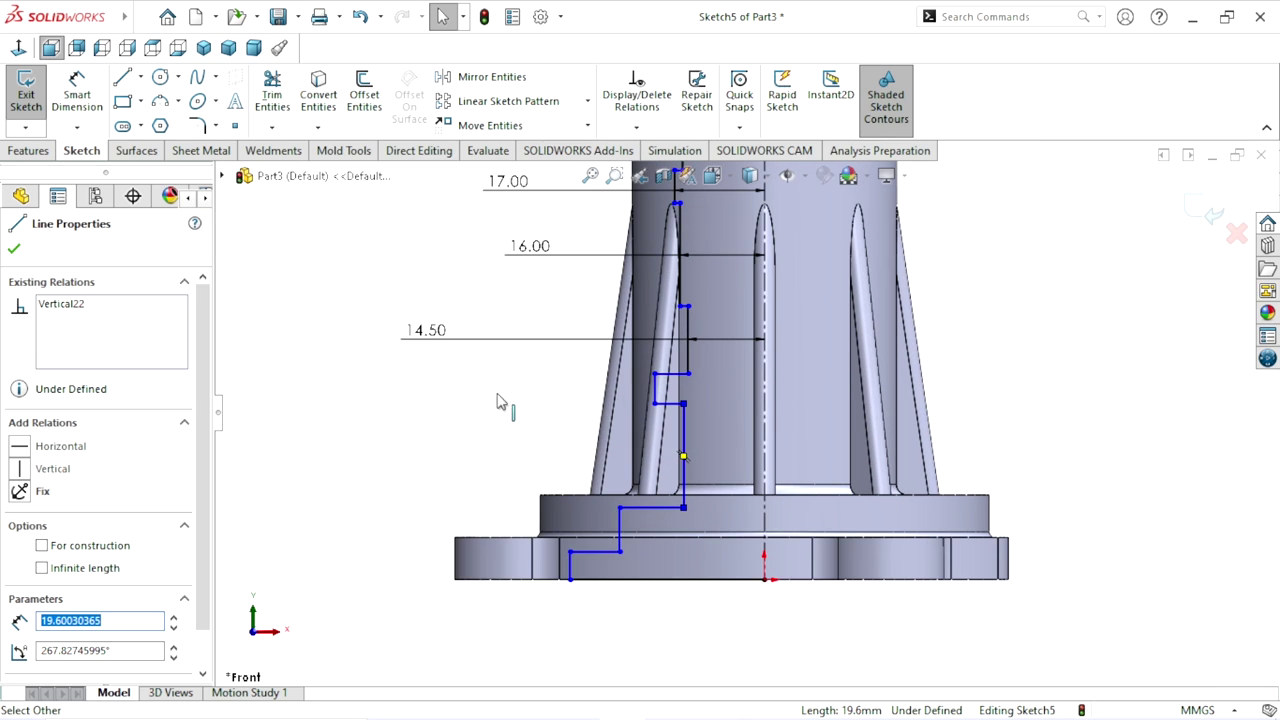
- Dimension two lower bore steps 19 mm and 17 mm from the axis
{"action": "left_click", "coordinate": [70, 93]}
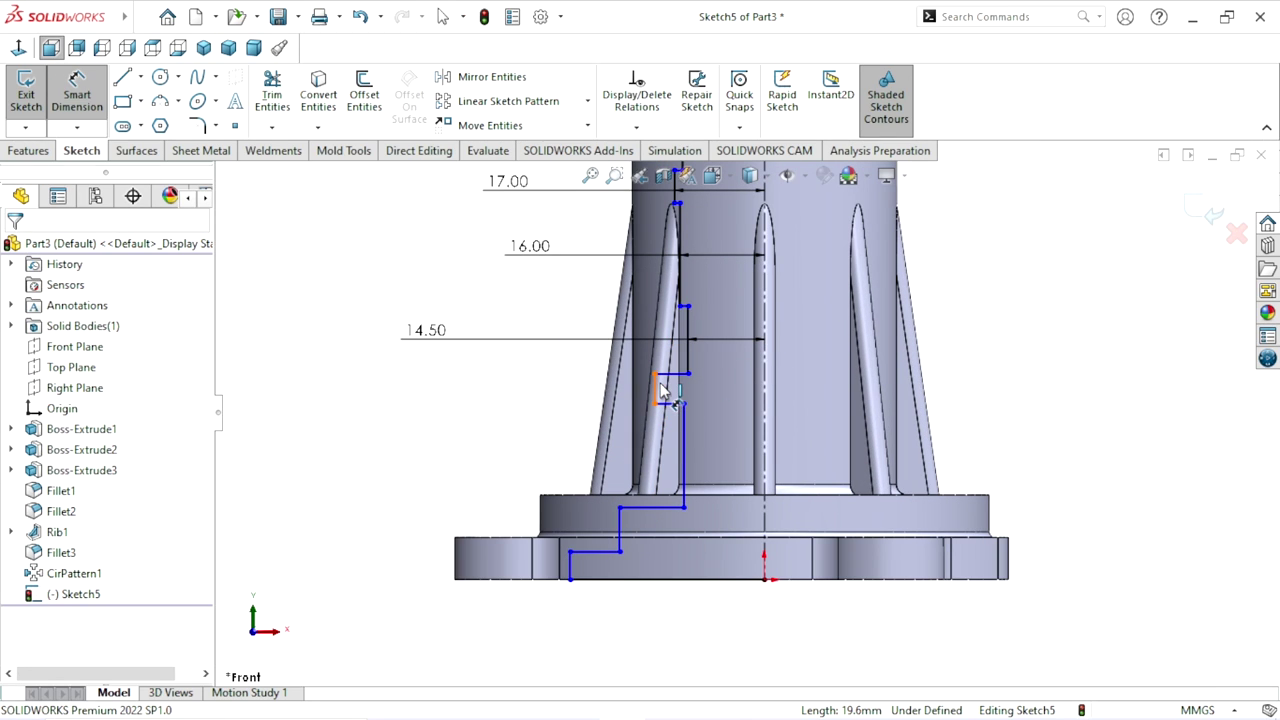
{"action": "left_click", "coordinate": [765, 375]}
{"action": "left_click", "coordinate": [655, 404]}
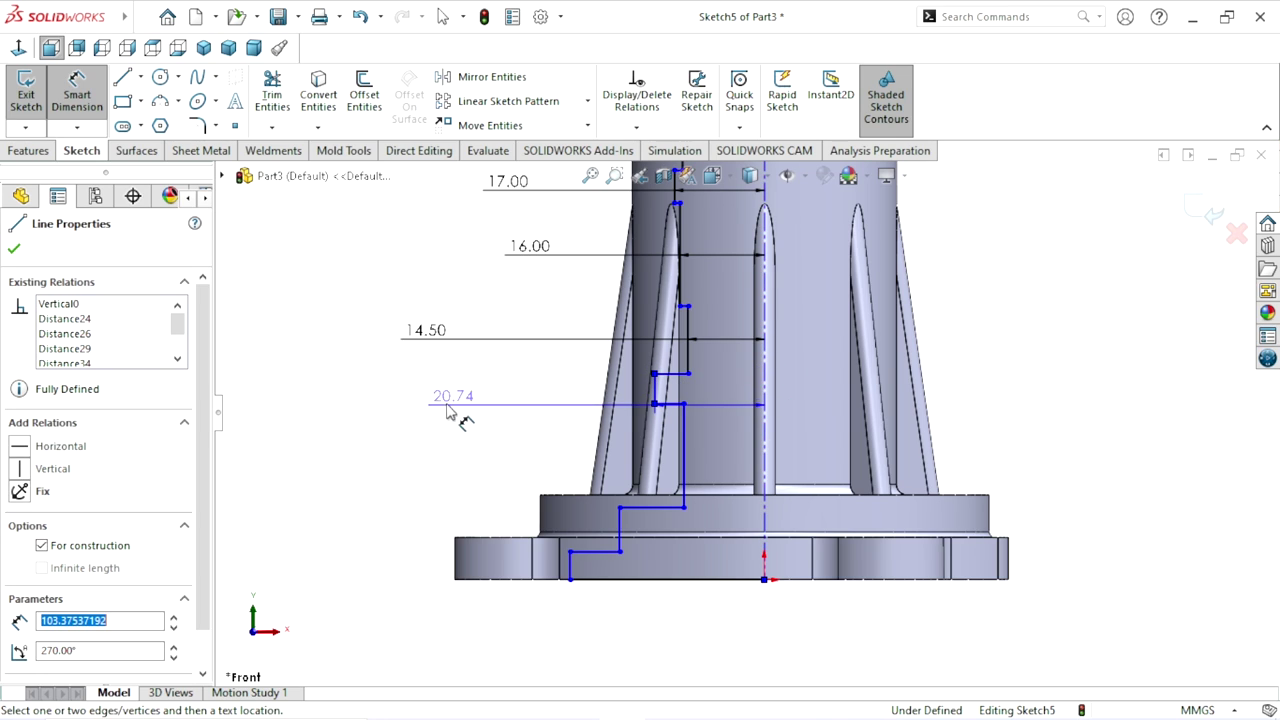
{"action": "left_click", "coordinate": [436, 389]}
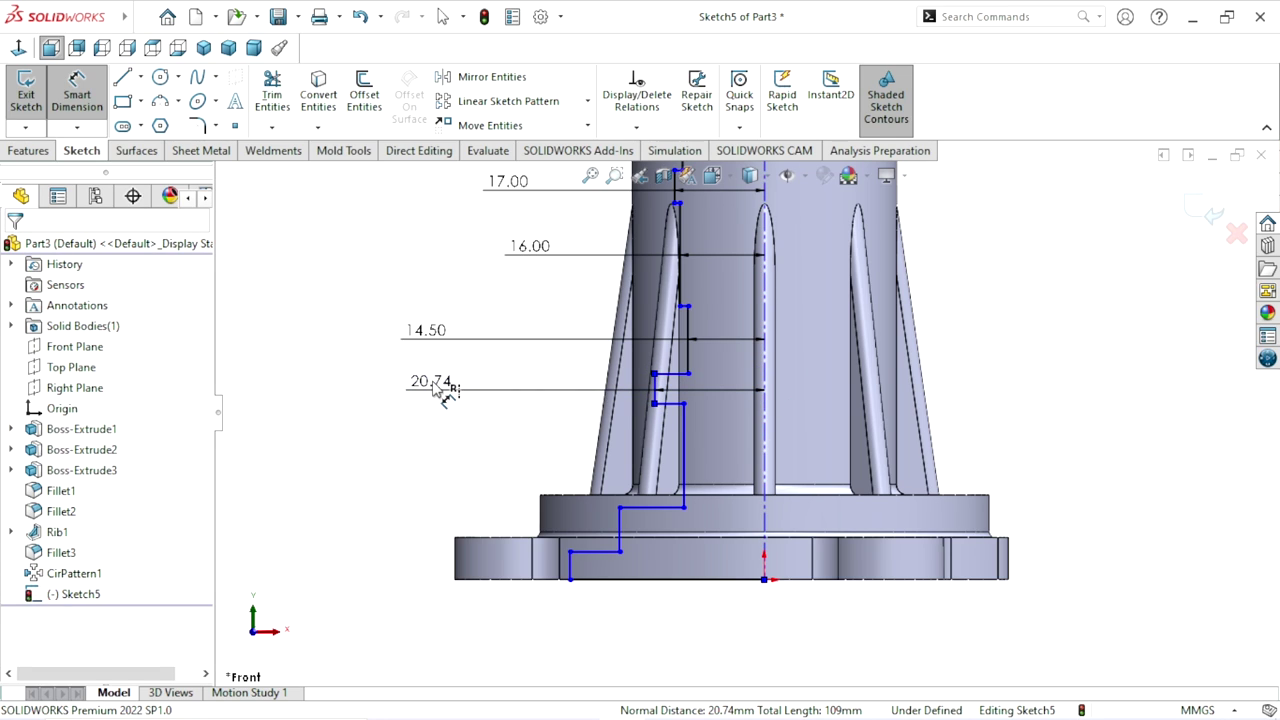
{"action": "type", "text": "19"}
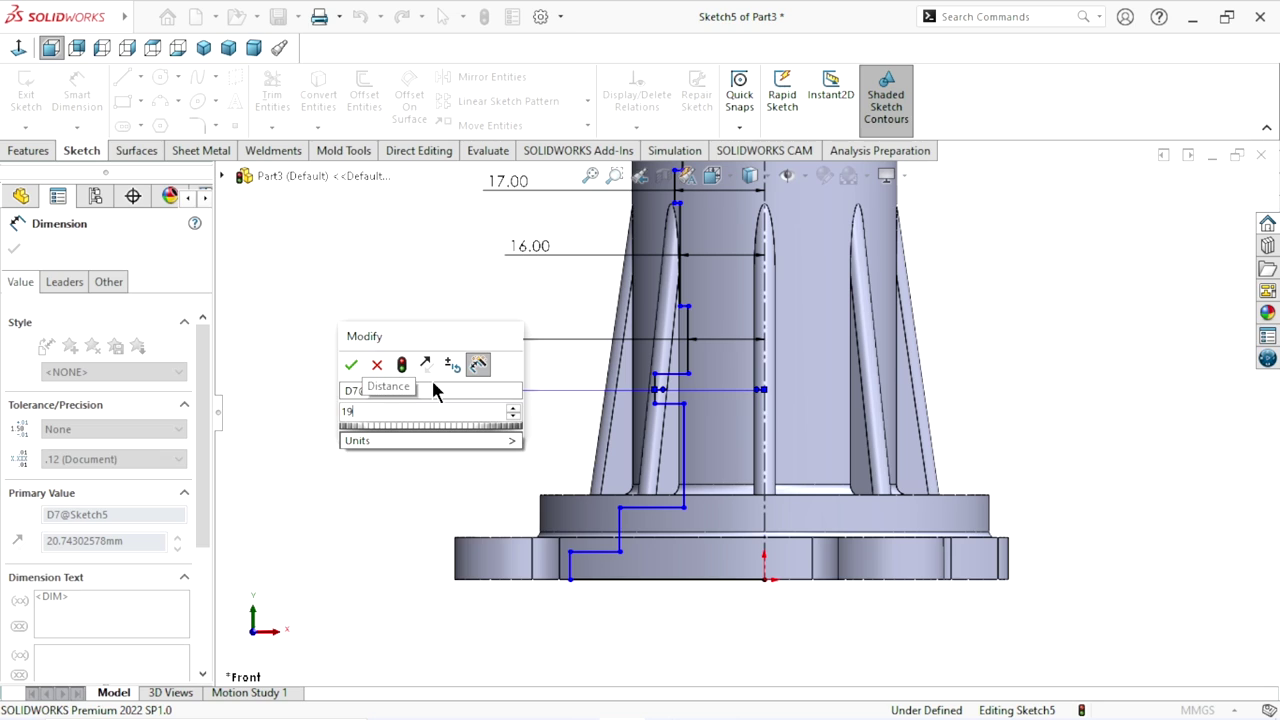
{"action": "left_click", "coordinate": [350, 372]}
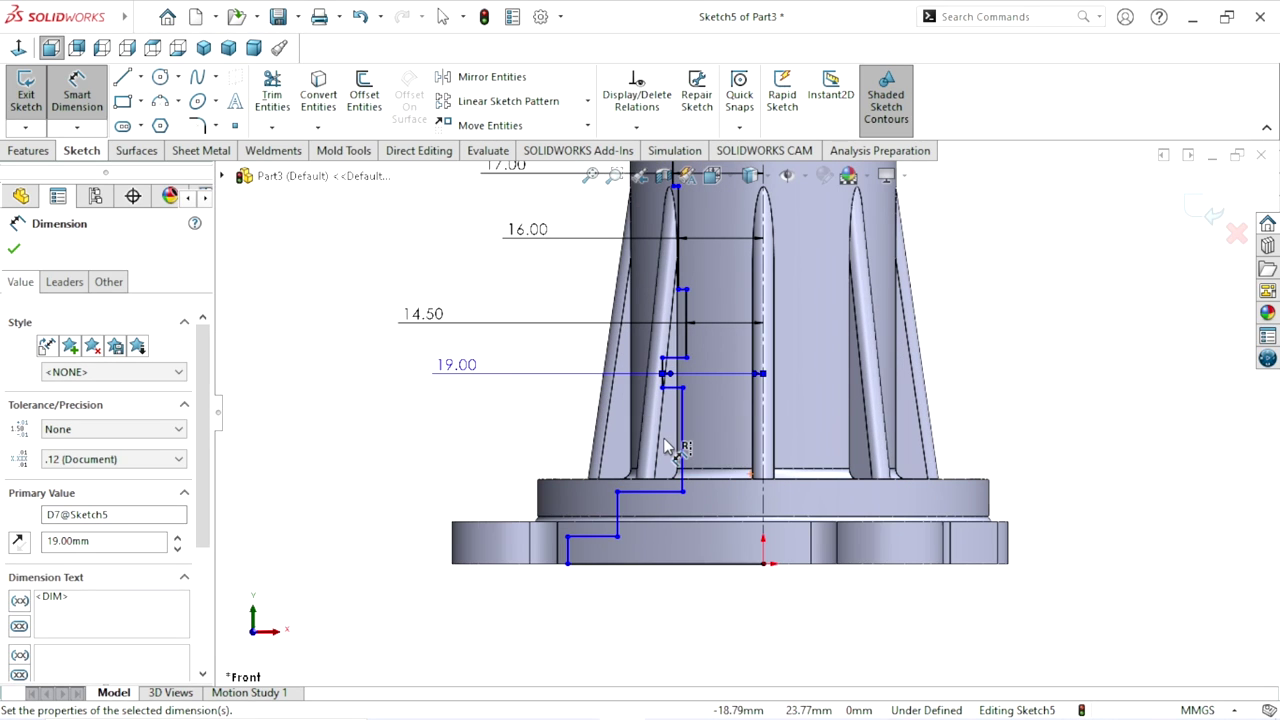
{"action": "left_click", "coordinate": [682, 450]}
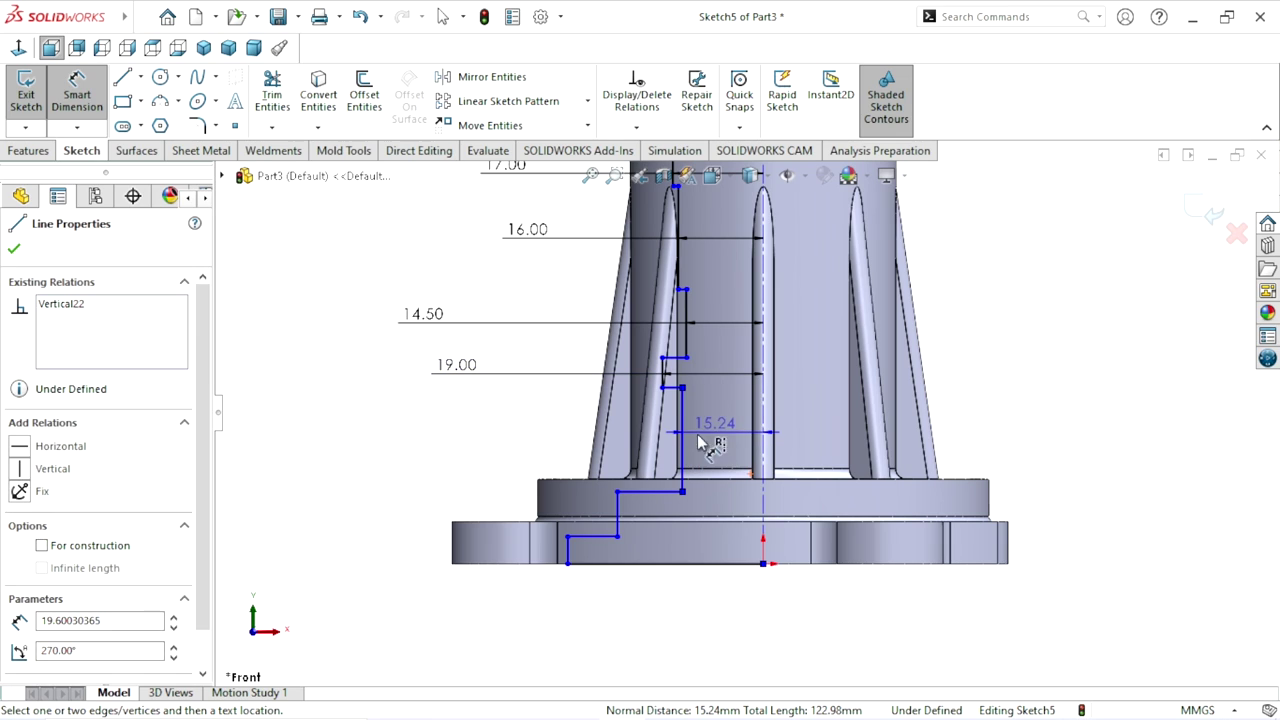
{"action": "left_click", "coordinate": [477, 441]}
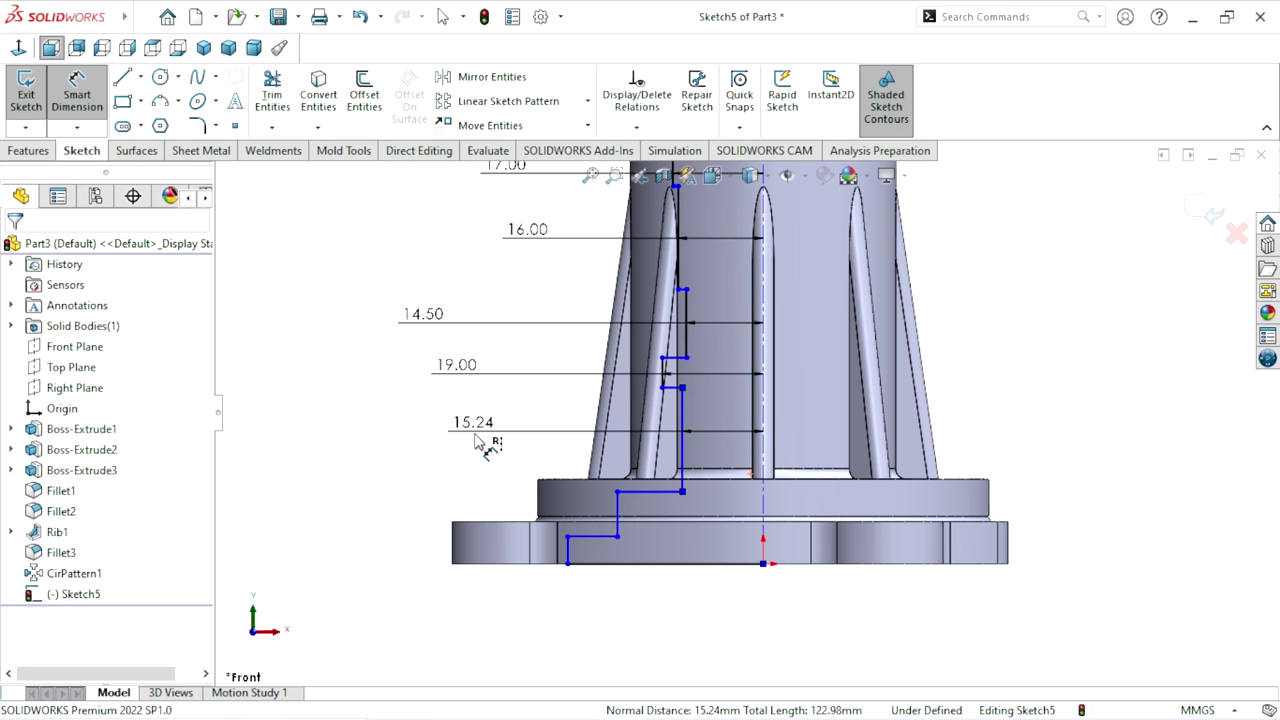
{"action": "type", "text": "17"}
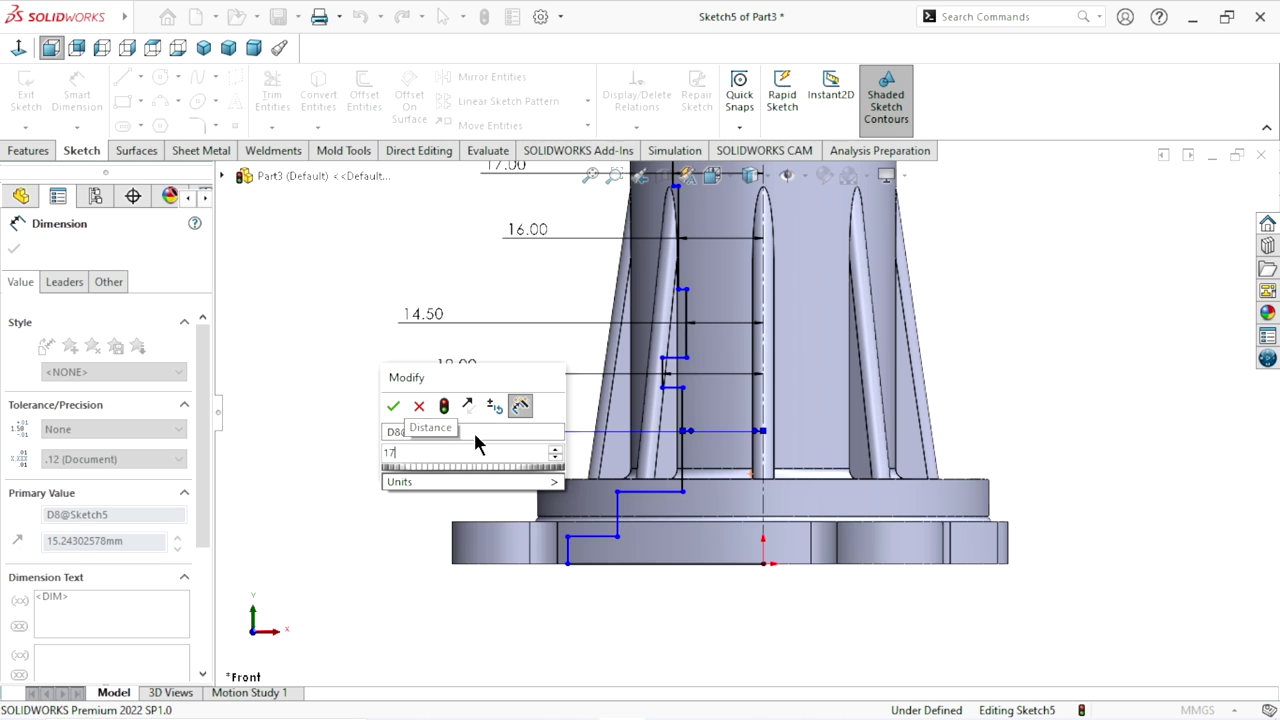
{"action": "left_click", "coordinate": [419, 405]}
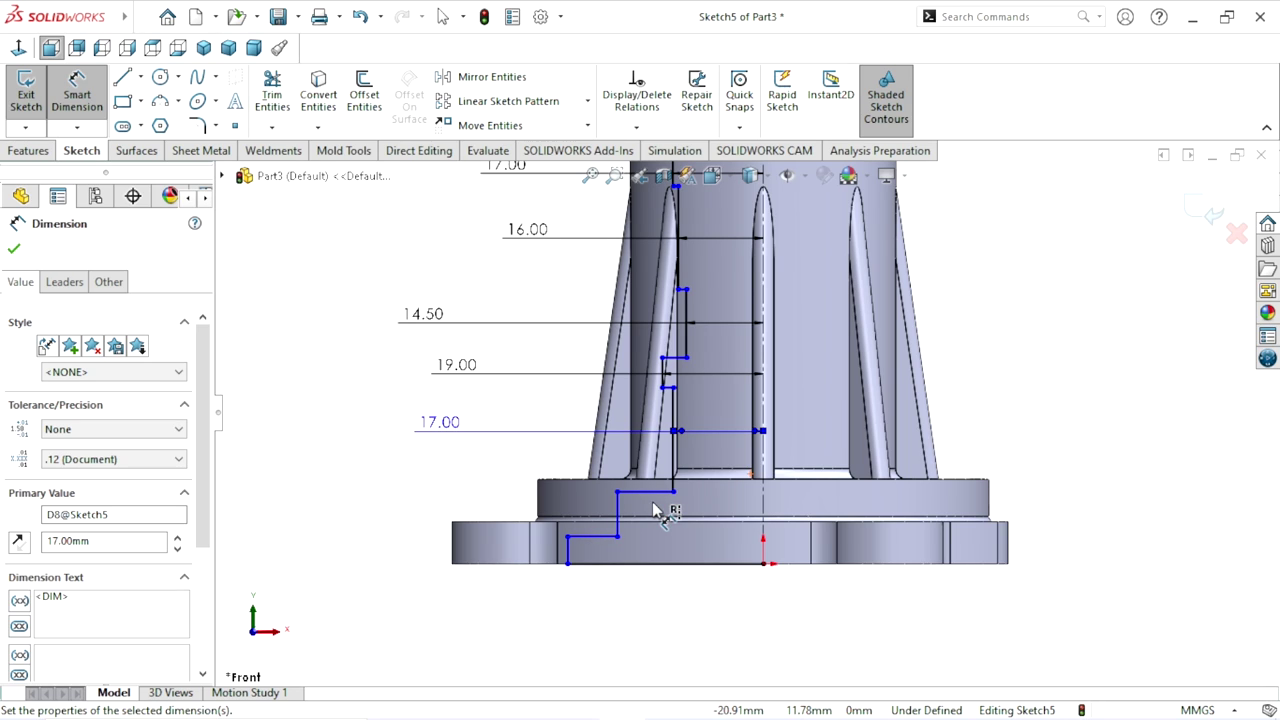
- Dimension the flange step 30 mm from the axis and the bottom line 36 mm
{"action": "left_click", "coordinate": [619, 507]}
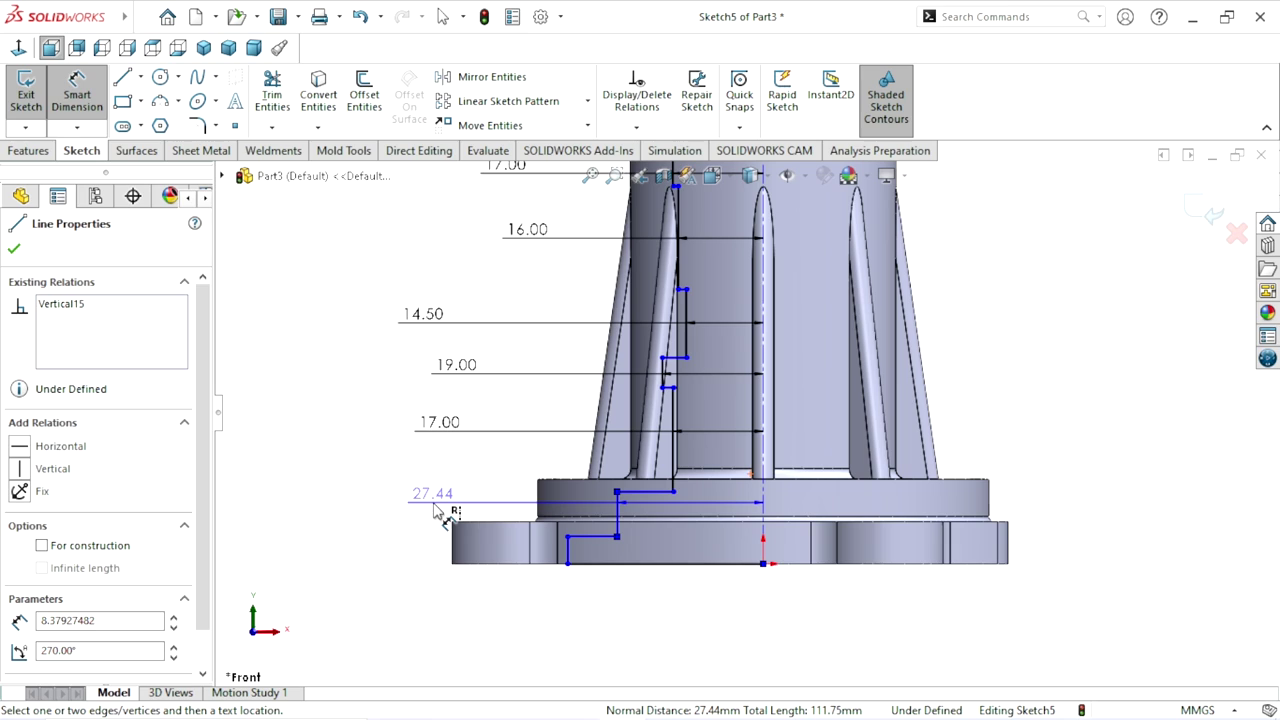
{"action": "left_click", "coordinate": [437, 511]}
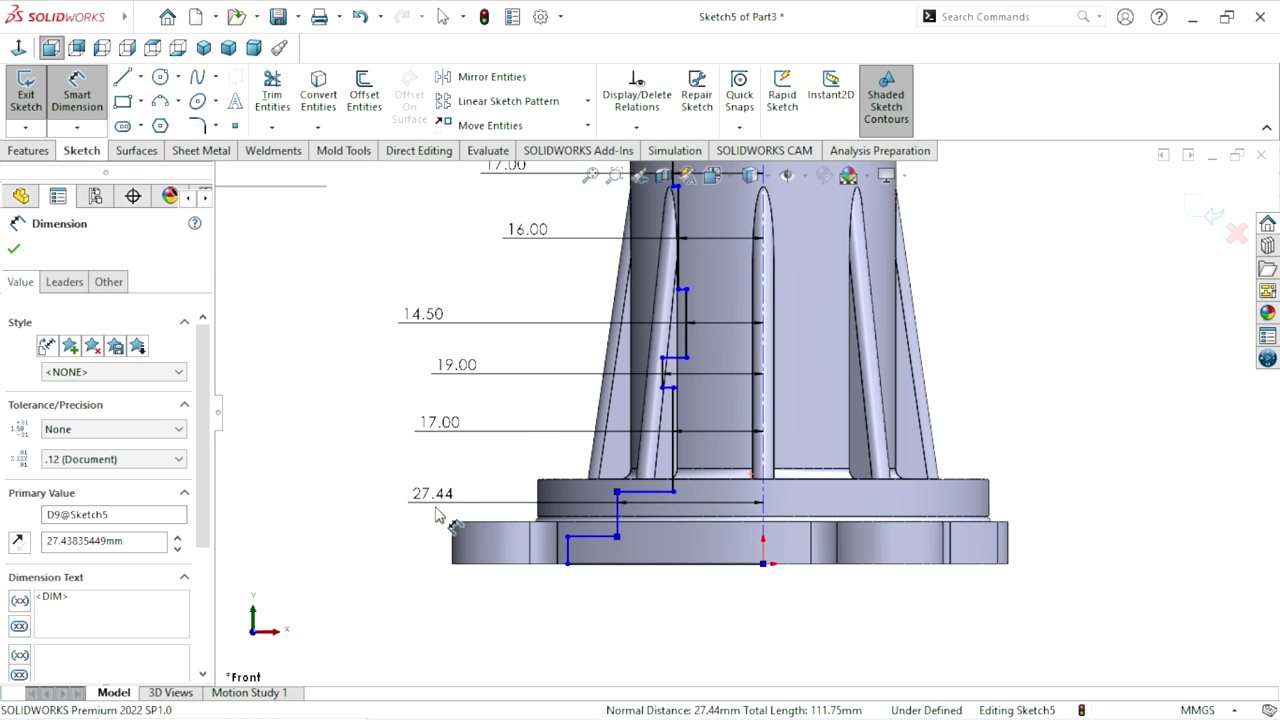
{"action": "type", "text": "30"}
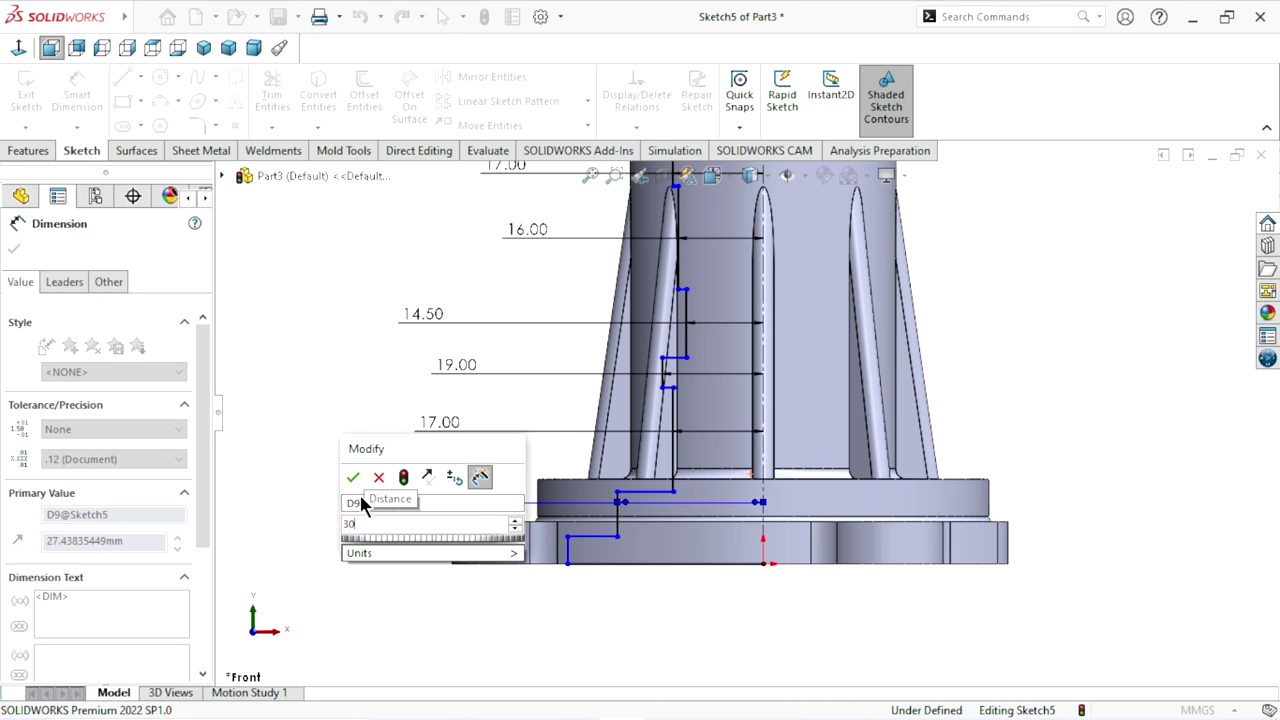
{"action": "left_click", "coordinate": [354, 478]}
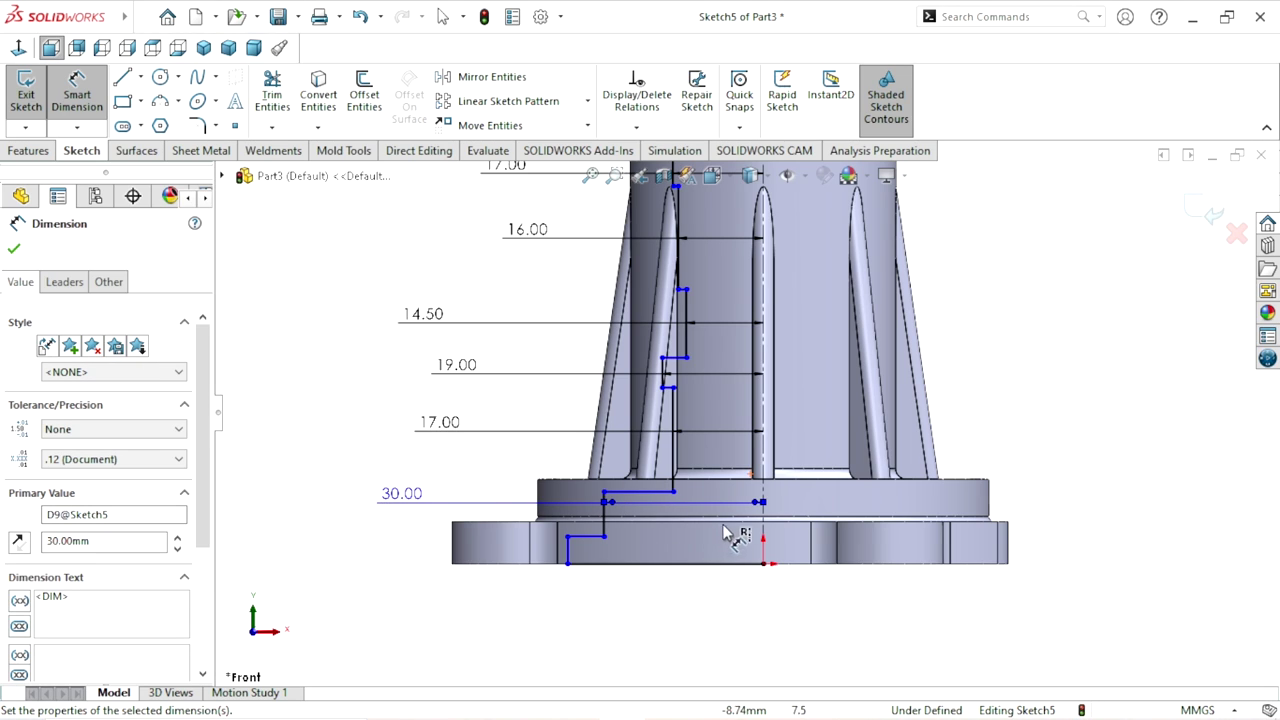
{"action": "left_click", "coordinate": [763, 563]}
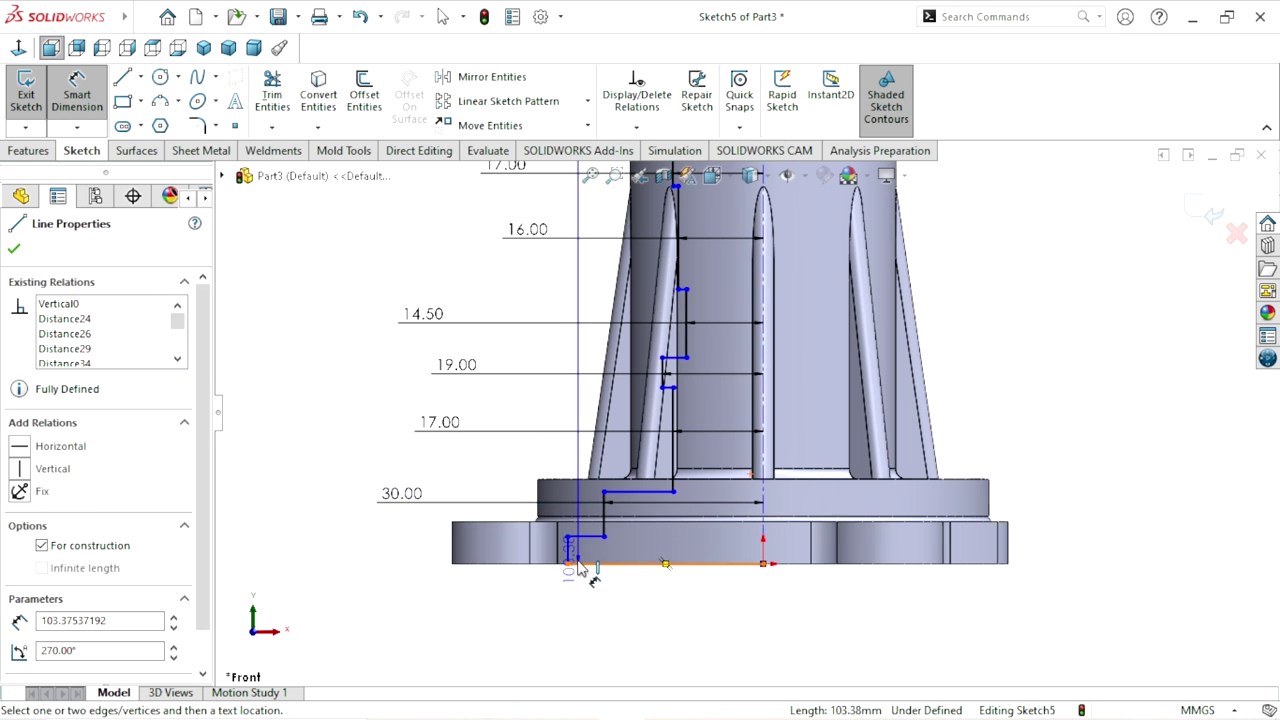
{"action": "left_click", "coordinate": [567, 563]}
{"action": "left_click", "coordinate": [567, 560]}
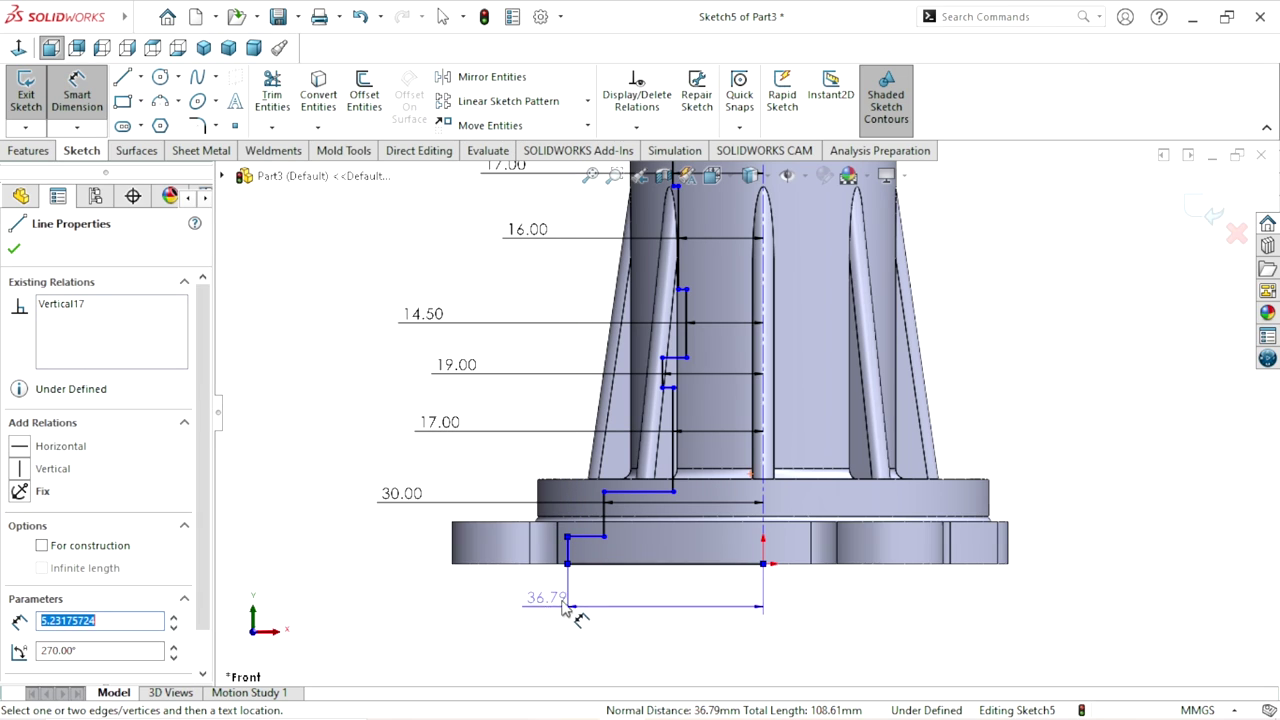
{"action": "left_click", "coordinate": [634, 613]}
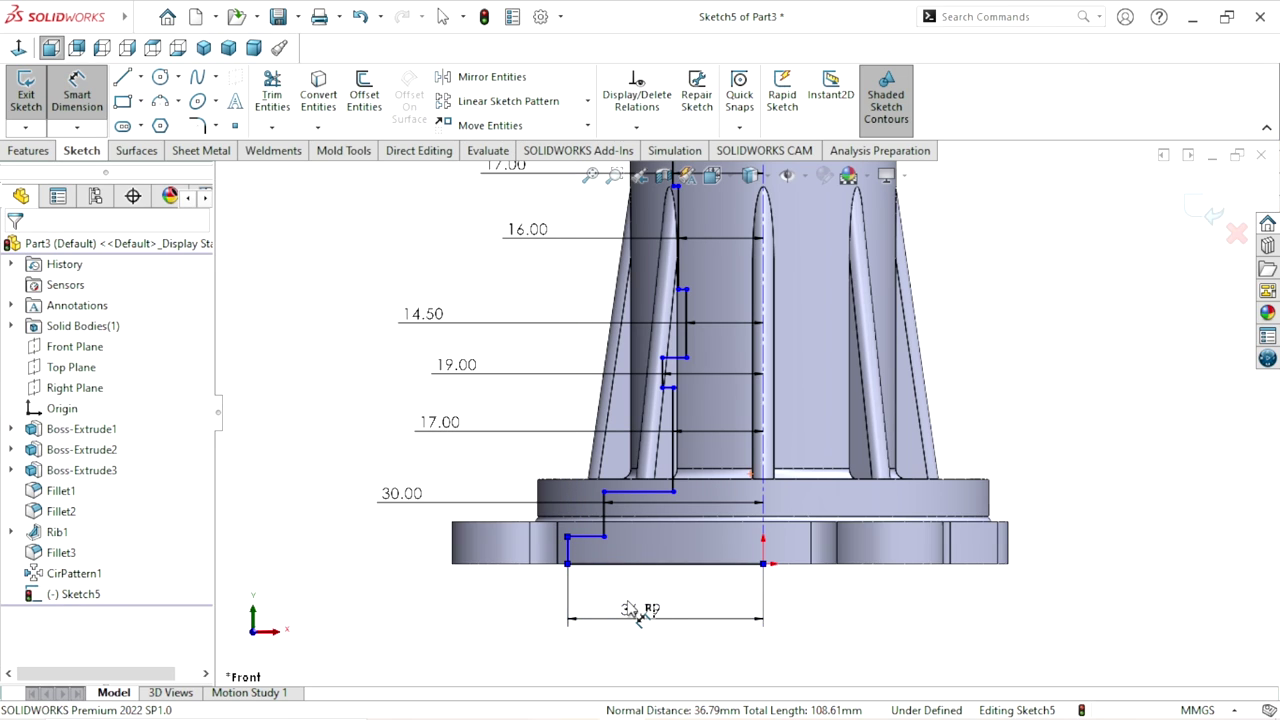
{"action": "left_click", "coordinate": [634, 613]}
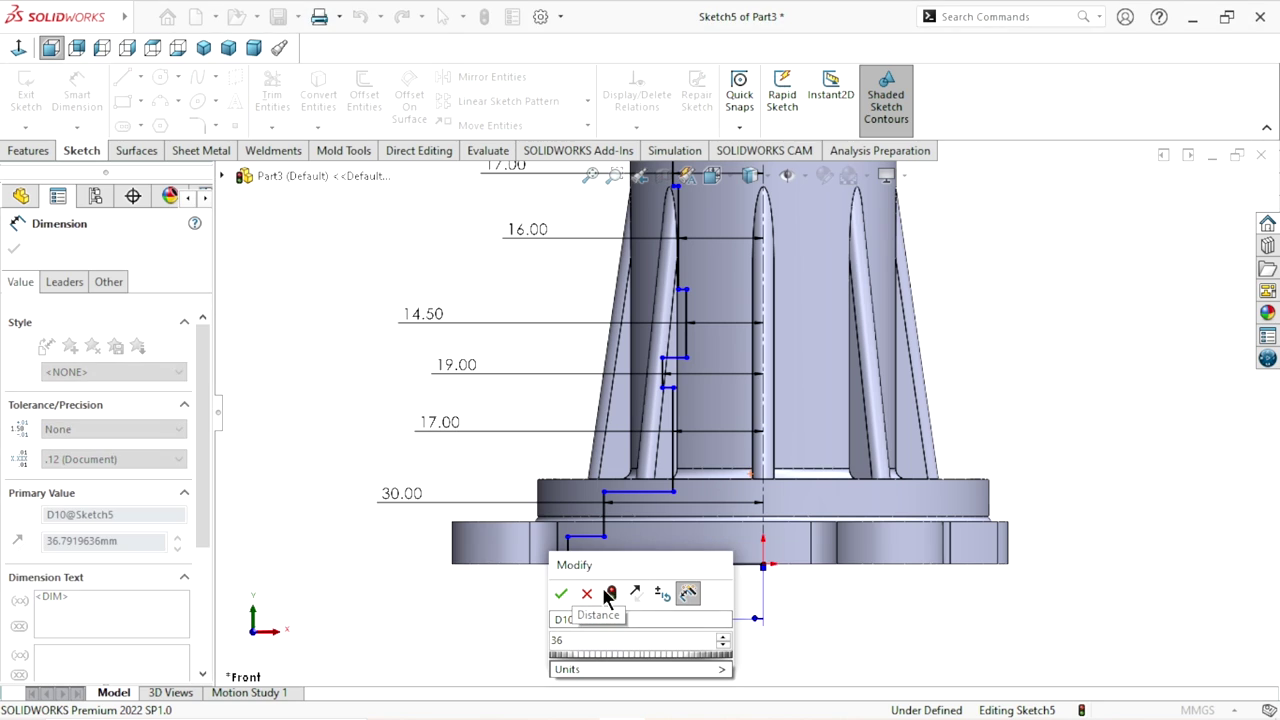
{"action": "left_click", "coordinate": [561, 593]}
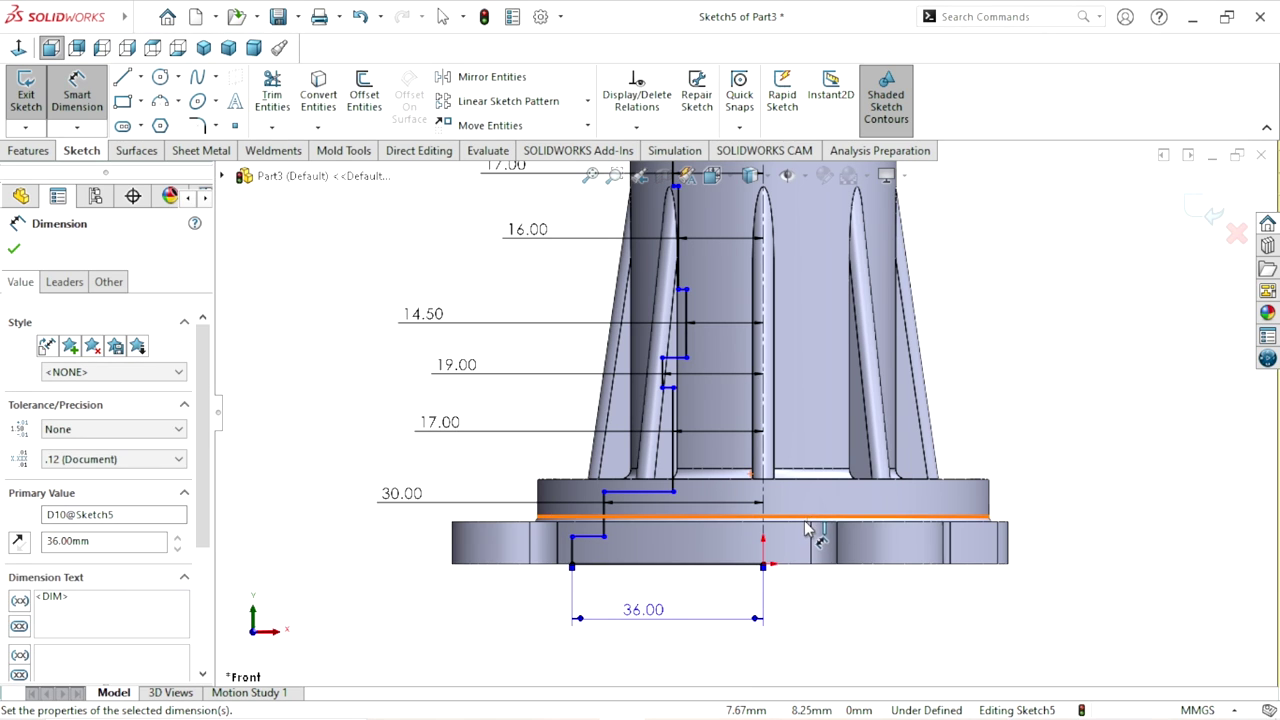
- Dimension the top two vertical bore steps to 7 mm and 6 mm
{"action": "scroll", "coordinate": [808, 530], "scroll_direction": "up", "scroll_amount": 2}
{"action": "scroll", "coordinate": [757, 320], "scroll_direction": "down", "scroll_amount": 1}
{"action": "scroll", "coordinate": [757, 300], "scroll_direction": "down", "scroll_amount": 1}
{"action": "scroll", "coordinate": [750, 262], "scroll_direction": "down", "scroll_amount": 2}
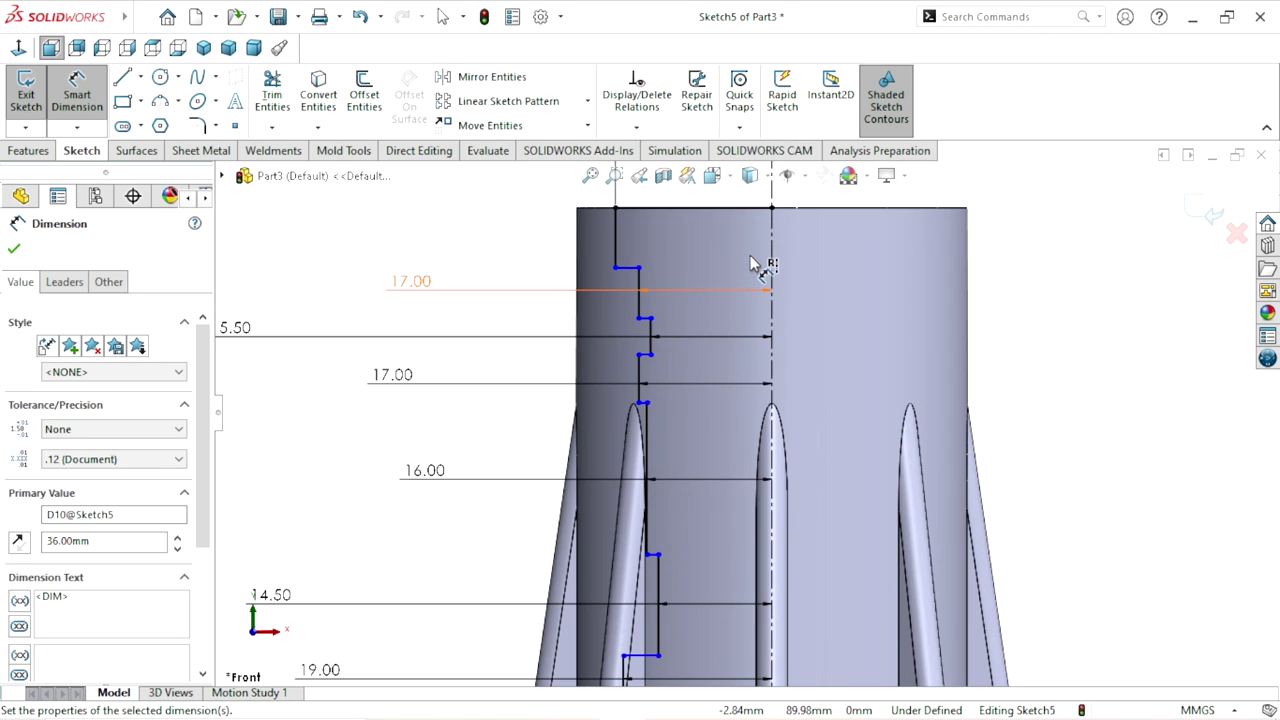
{"action": "scroll", "coordinate": [750, 257], "scroll_direction": "down", "scroll_amount": 1}
{"action": "scroll", "coordinate": [740, 268], "scroll_direction": "up", "scroll_amount": 1}
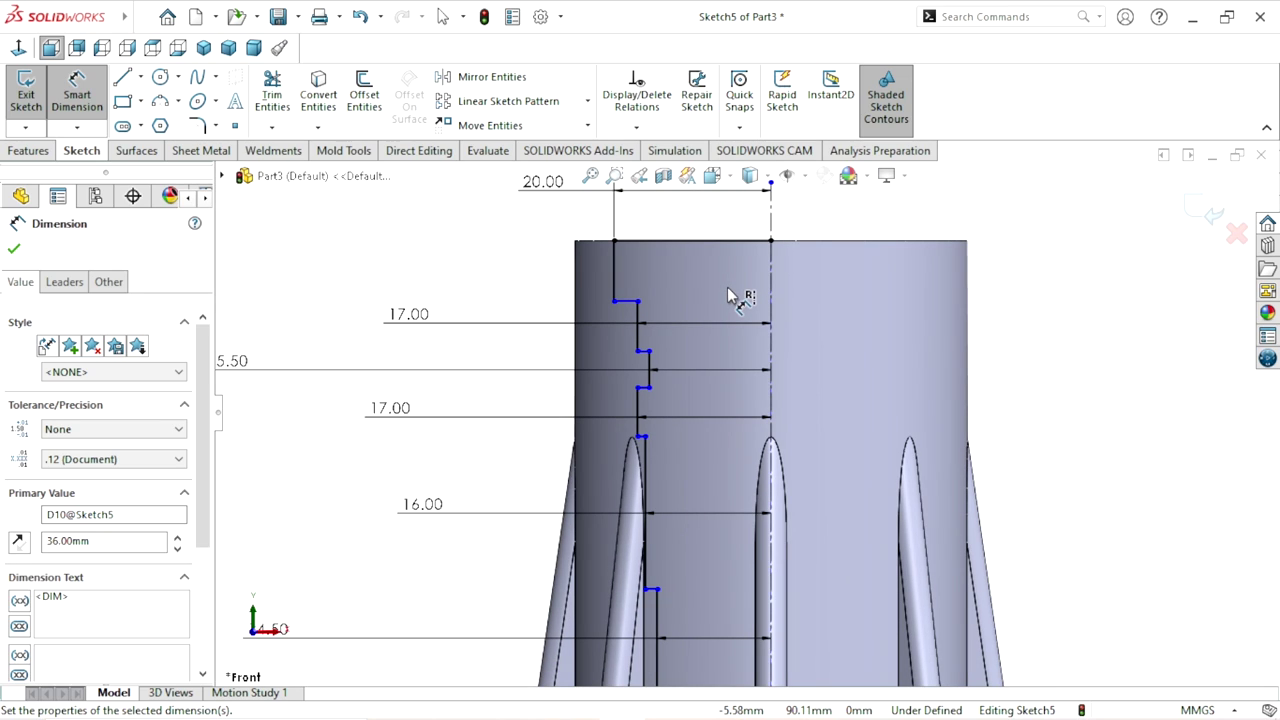
{"action": "key", "text": "Escape"}
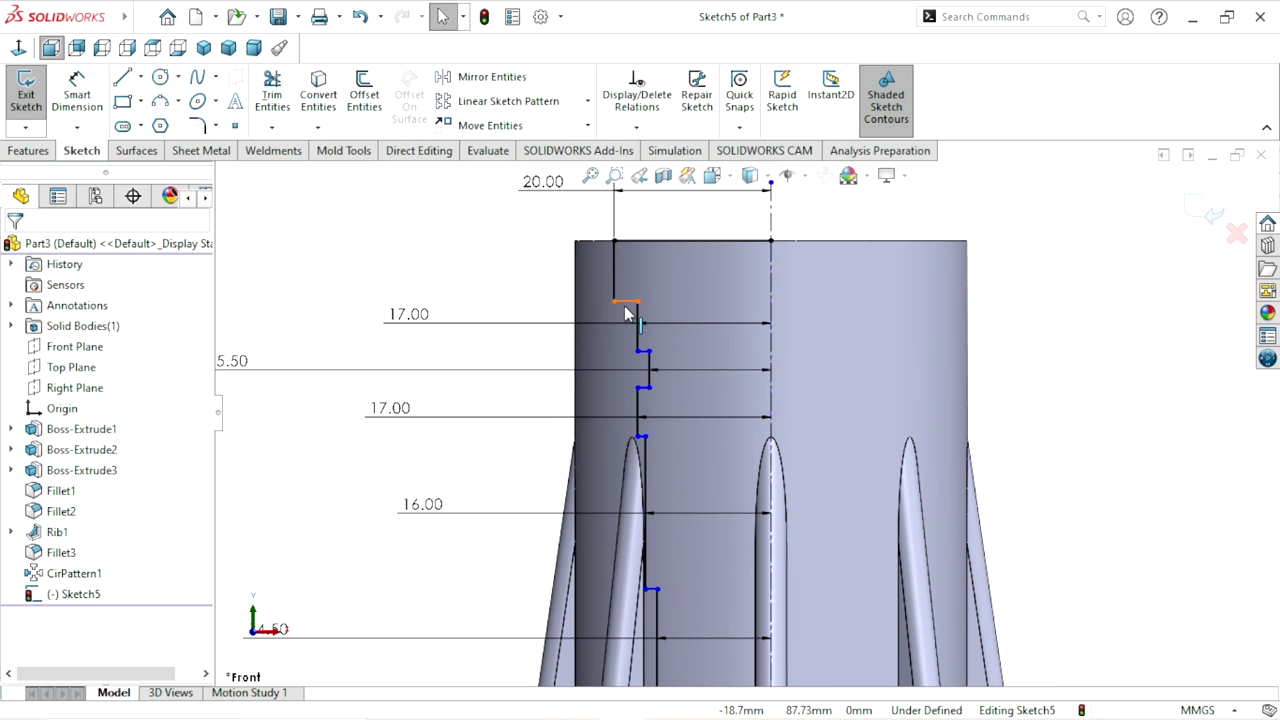
{"action": "left_click", "coordinate": [625, 300]}
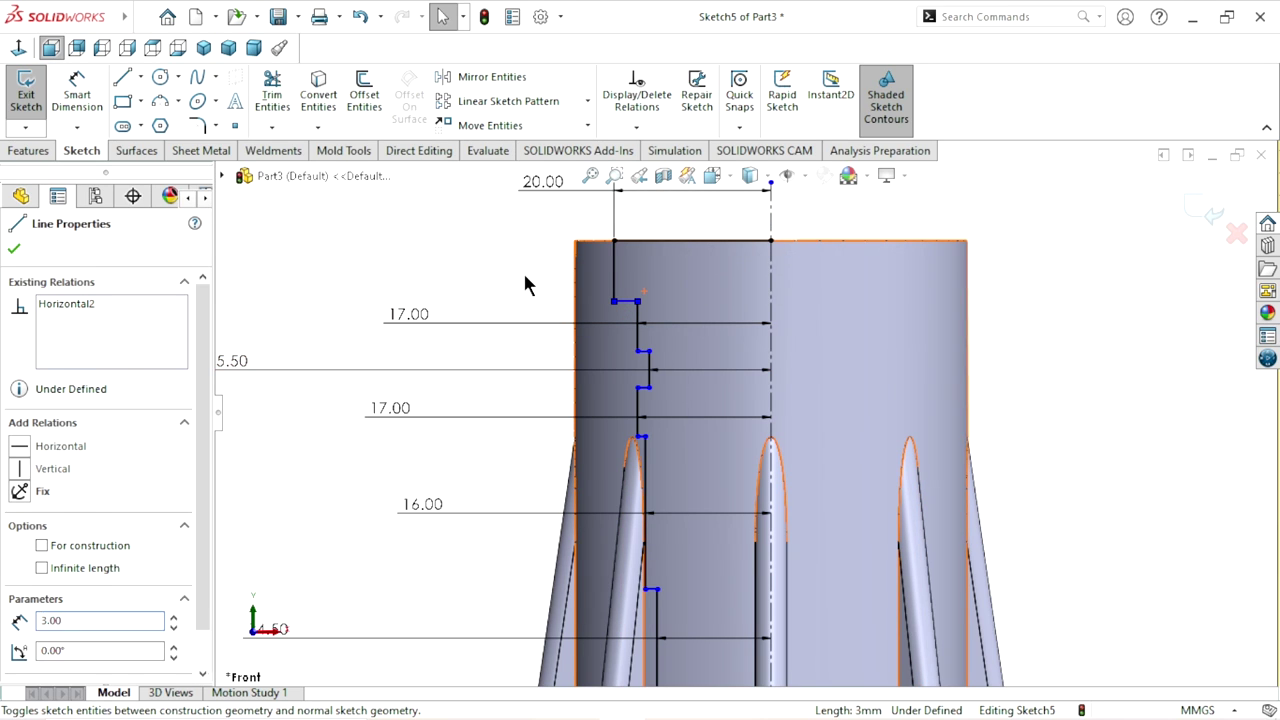
{"action": "key", "text": "Escape"}
{"action": "scroll", "coordinate": [686, 400], "scroll_direction": "up", "scroll_amount": 2}
{"action": "scroll", "coordinate": [695, 360], "scroll_direction": "down", "scroll_amount": 2}
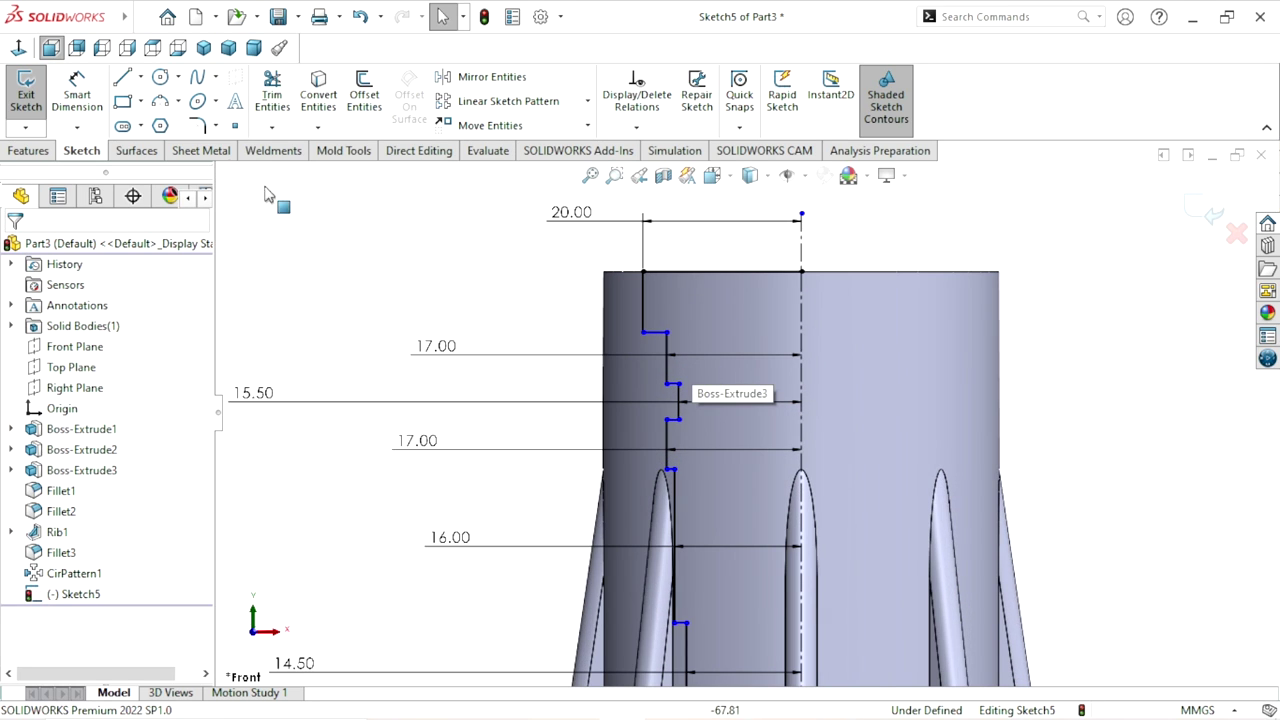
{"action": "left_click", "coordinate": [84, 110]}
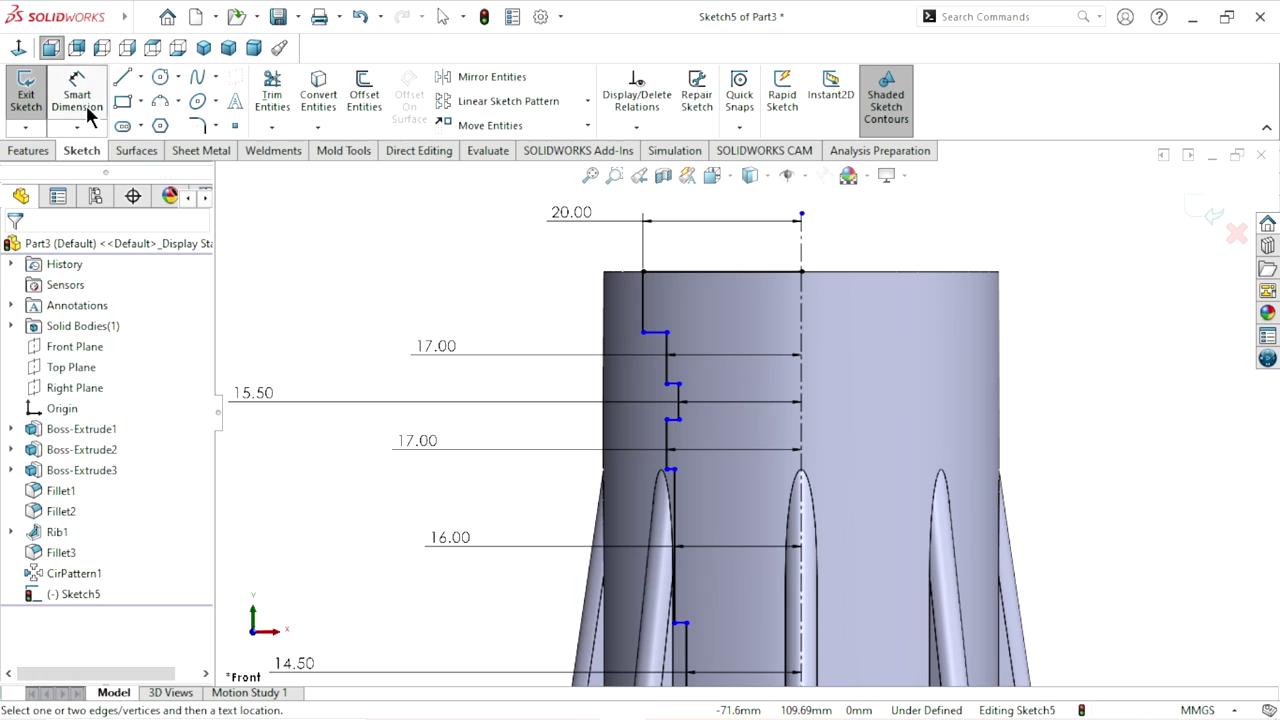
{"action": "left_click", "coordinate": [644, 298]}
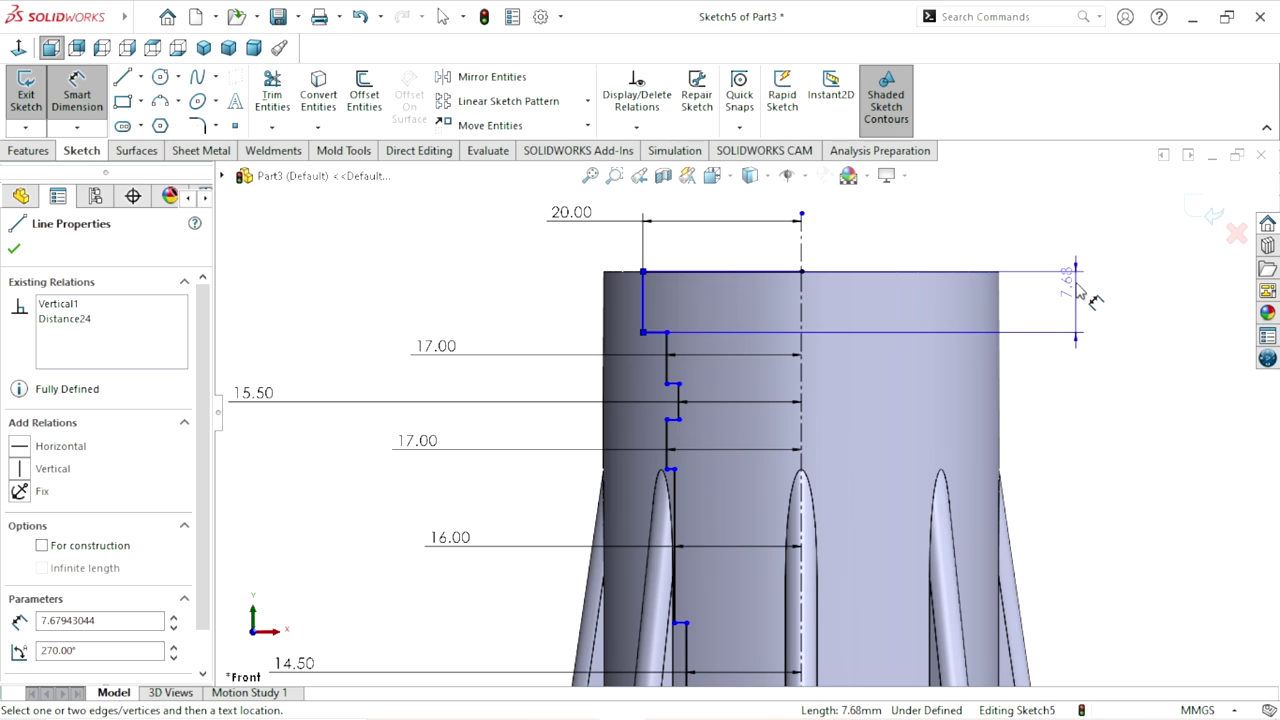
{"action": "left_click", "coordinate": [1088, 303]}
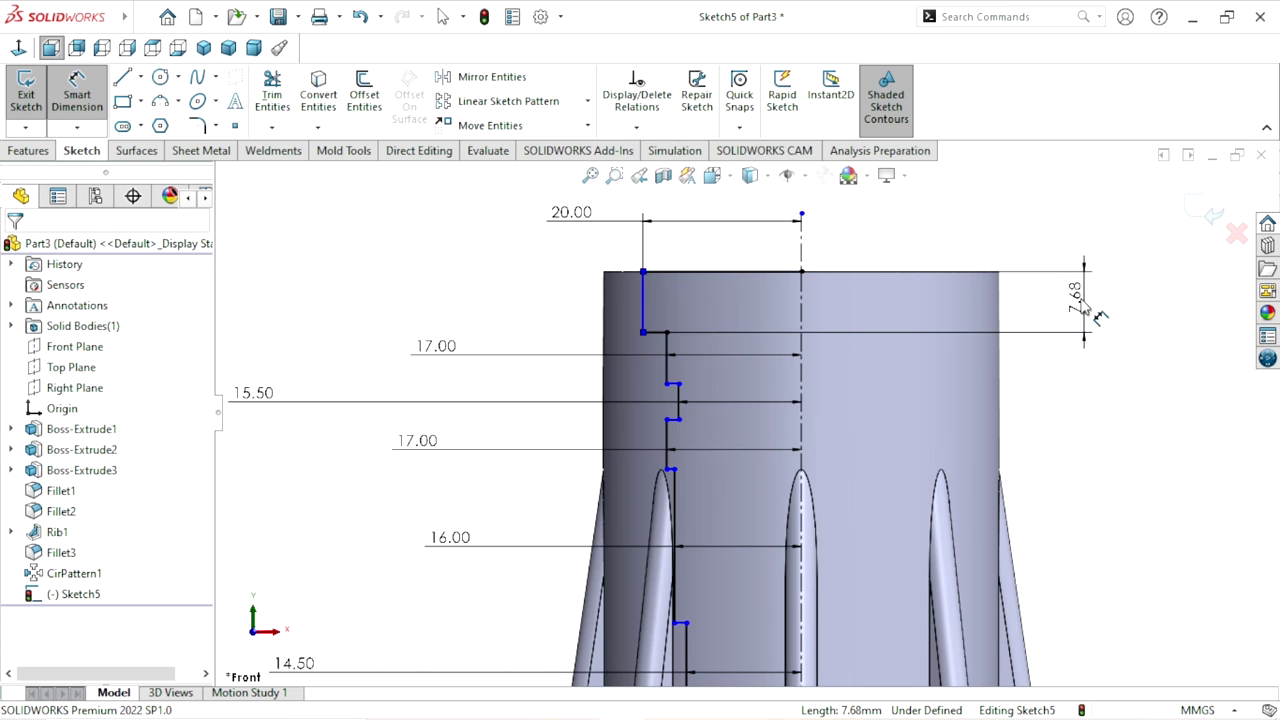
{"action": "type", "text": "7"}
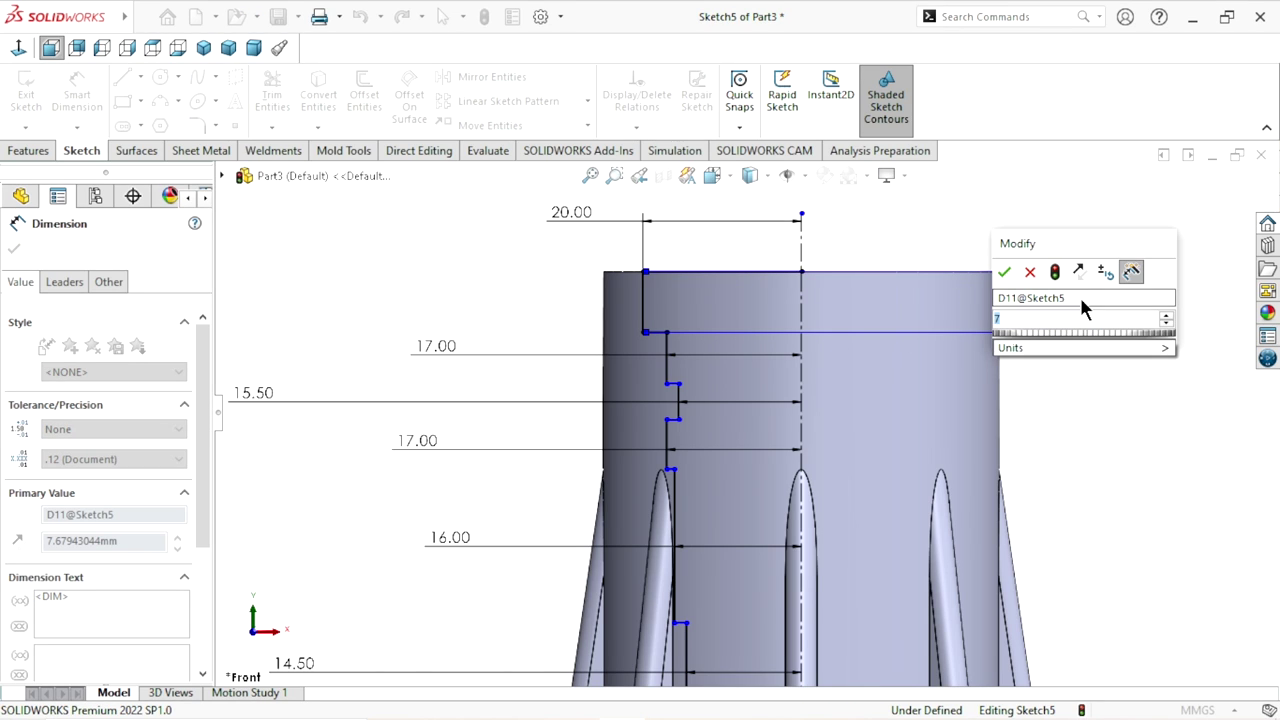
{"action": "key", "text": "Return"}
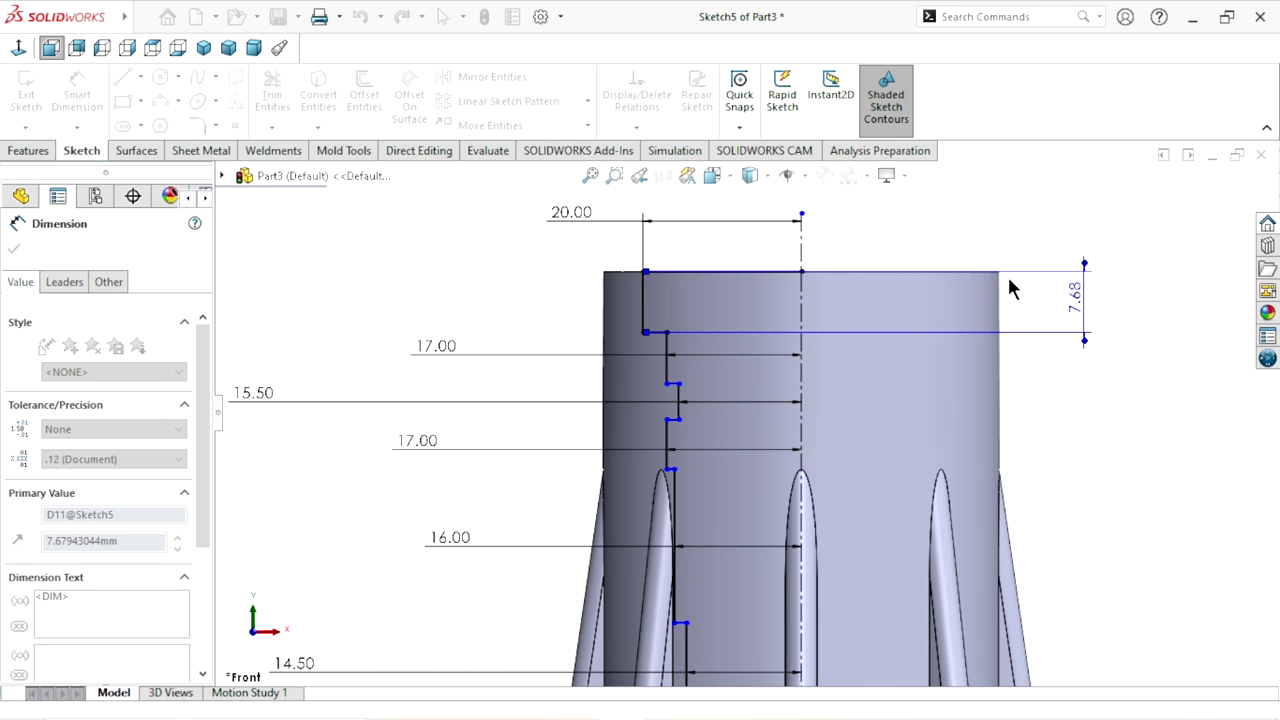
{"action": "left_click", "coordinate": [668, 358]}
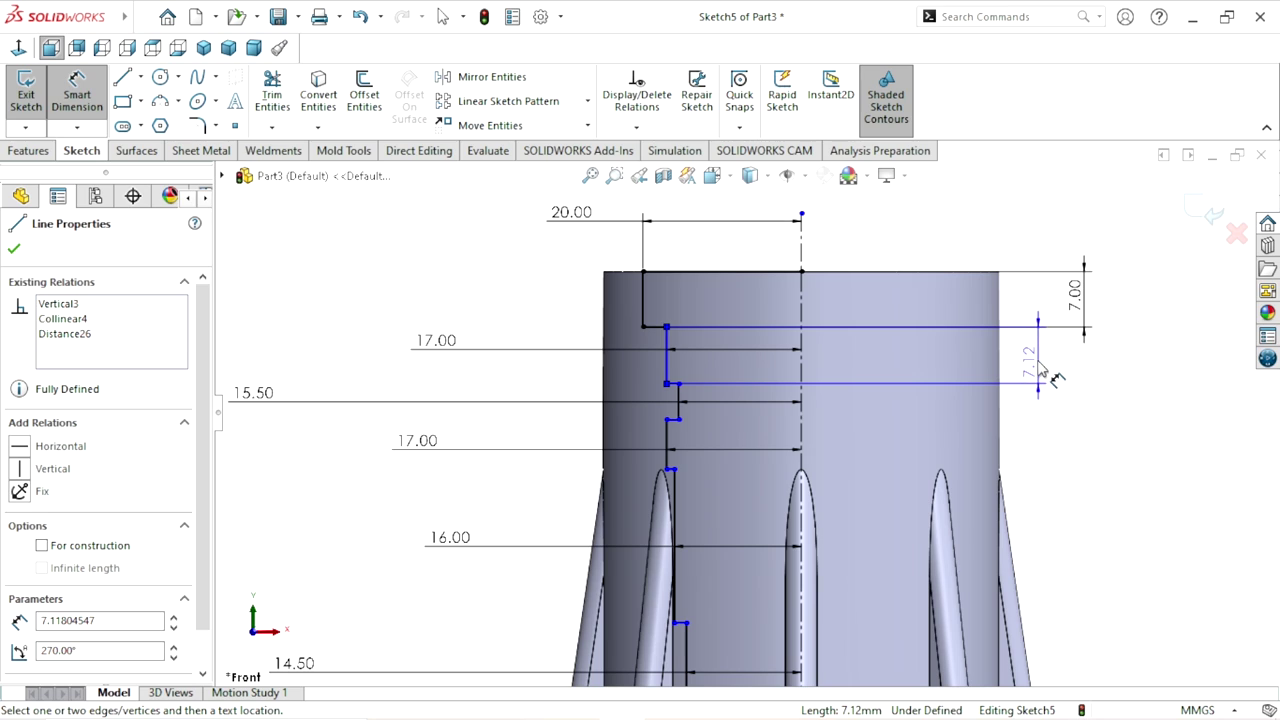
{"action": "left_click", "coordinate": [1039, 364]}
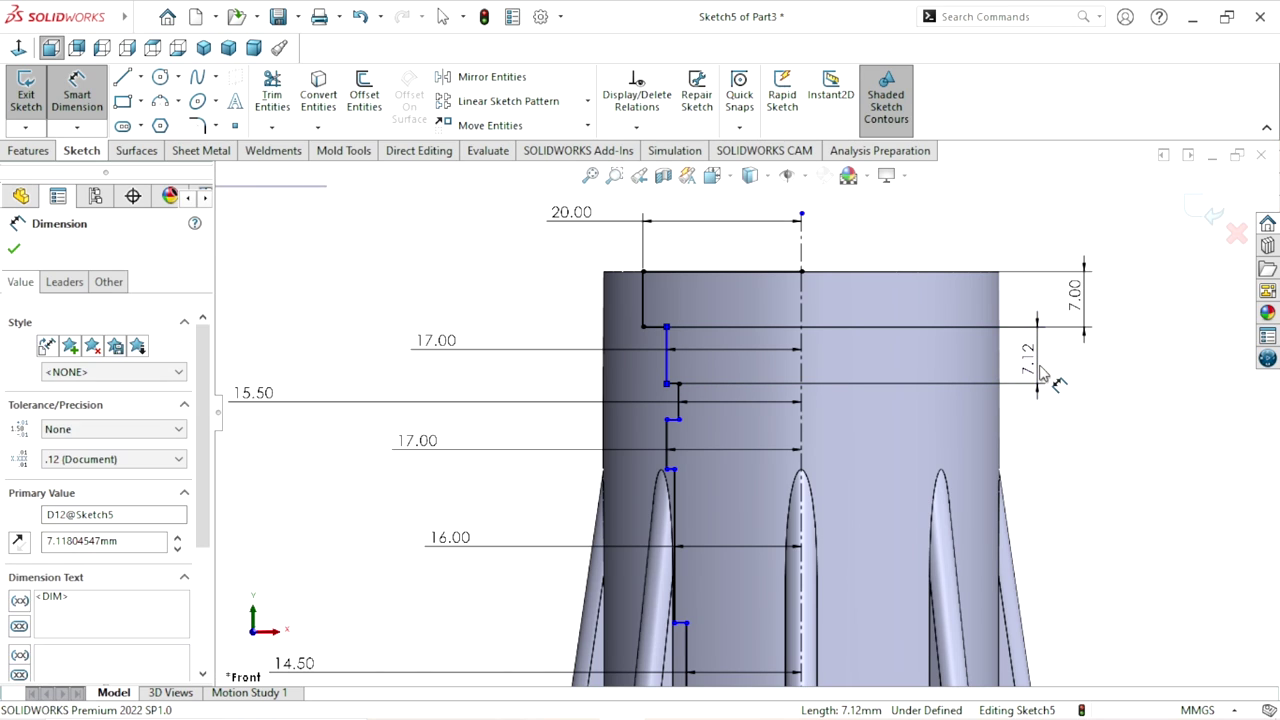
{"action": "type", "text": "6"}
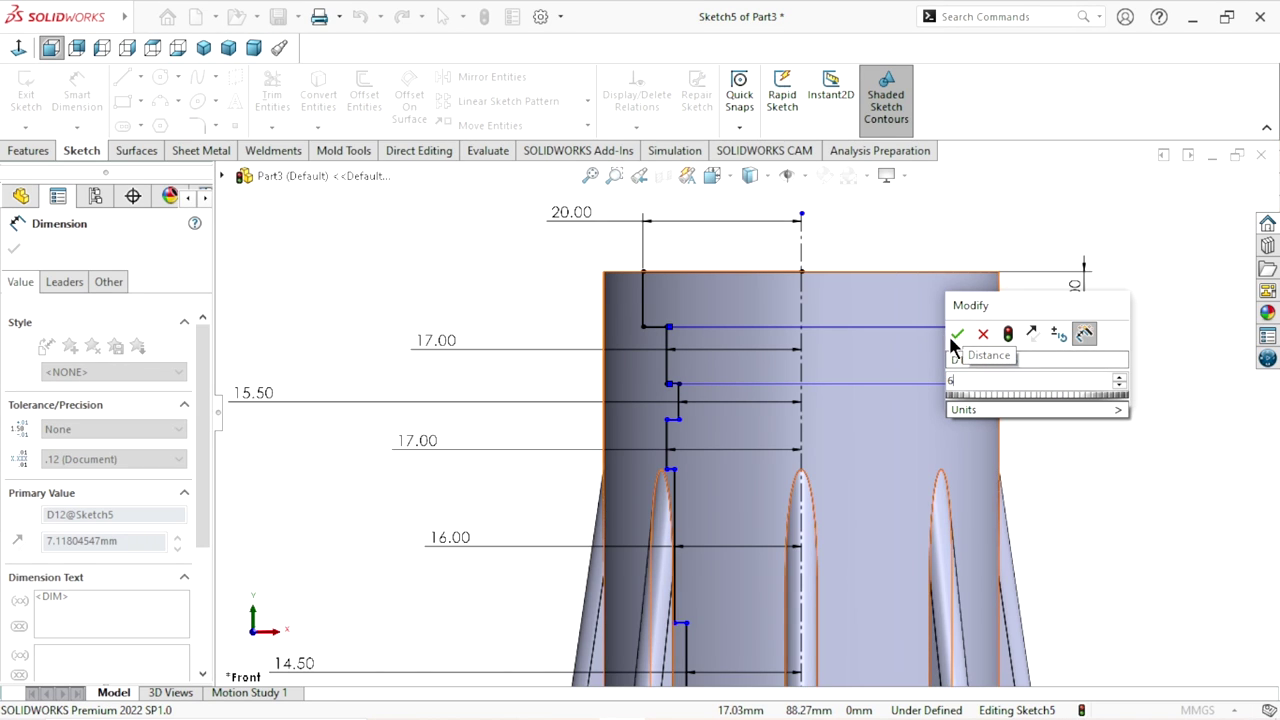
{"action": "left_click", "coordinate": [955, 334]}
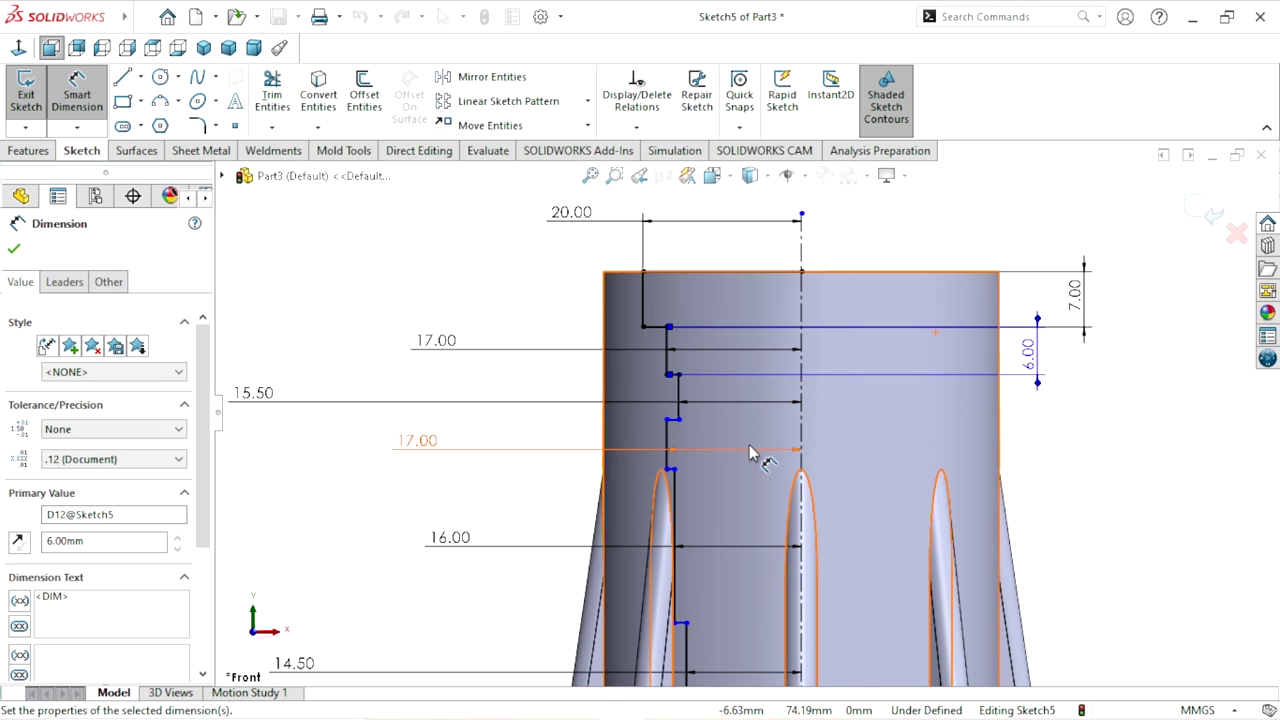
- Dimension the next three vertical bore lines at 2.50, 6.50 and 15.50 mm
{"action": "scroll", "coordinate": [749, 444], "scroll_direction": "down", "scroll_amount": 2}
{"action": "left_click", "coordinate": [663, 383]}
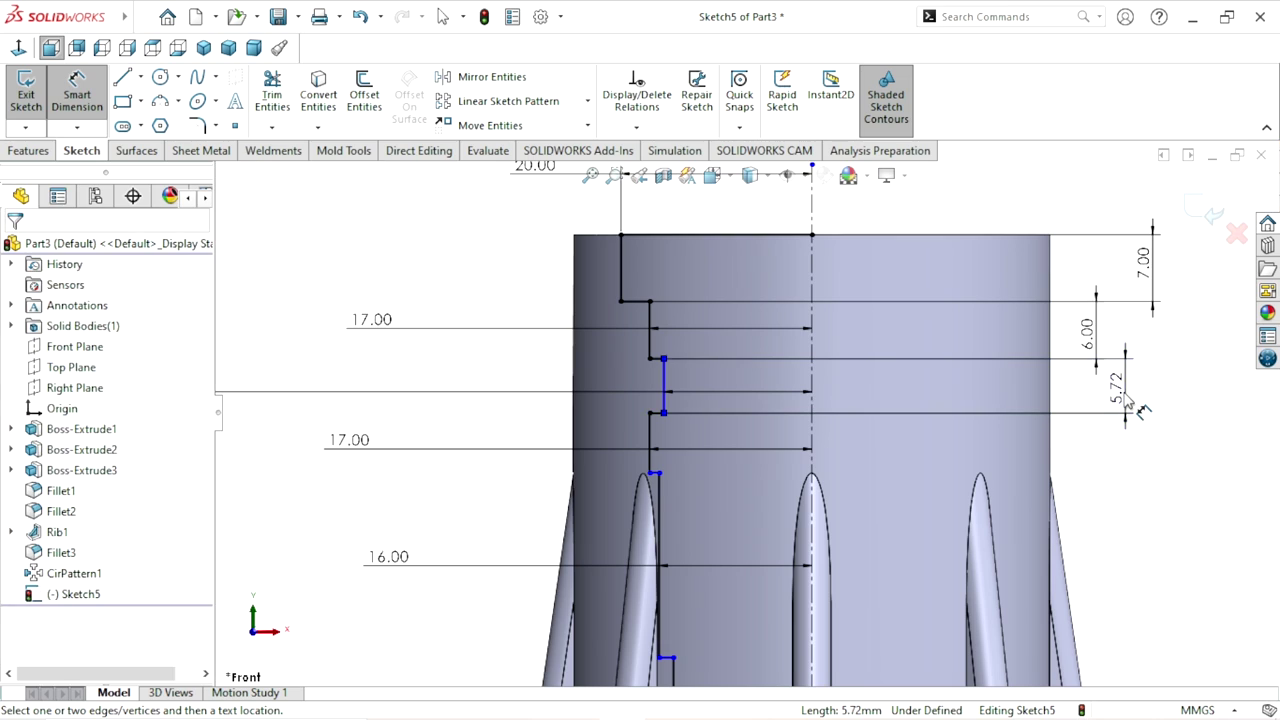
{"action": "left_click", "coordinate": [1127, 392]}
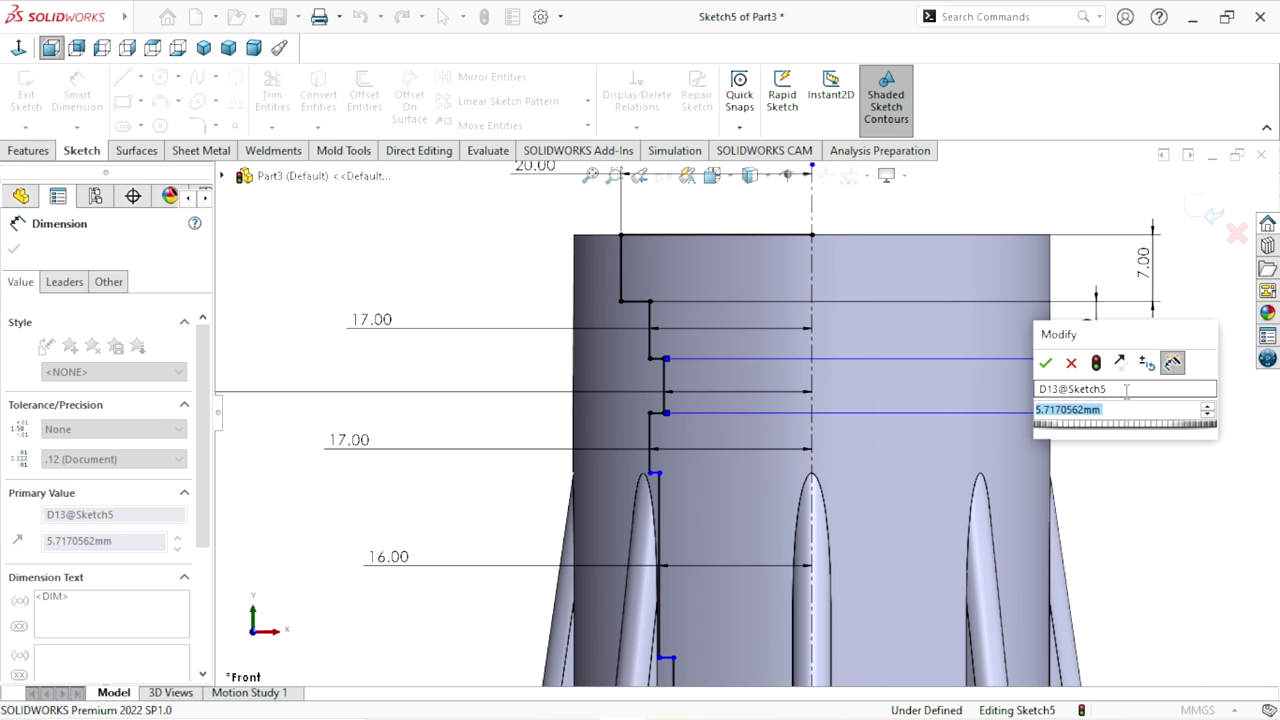
{"action": "type", "text": "2.5"}
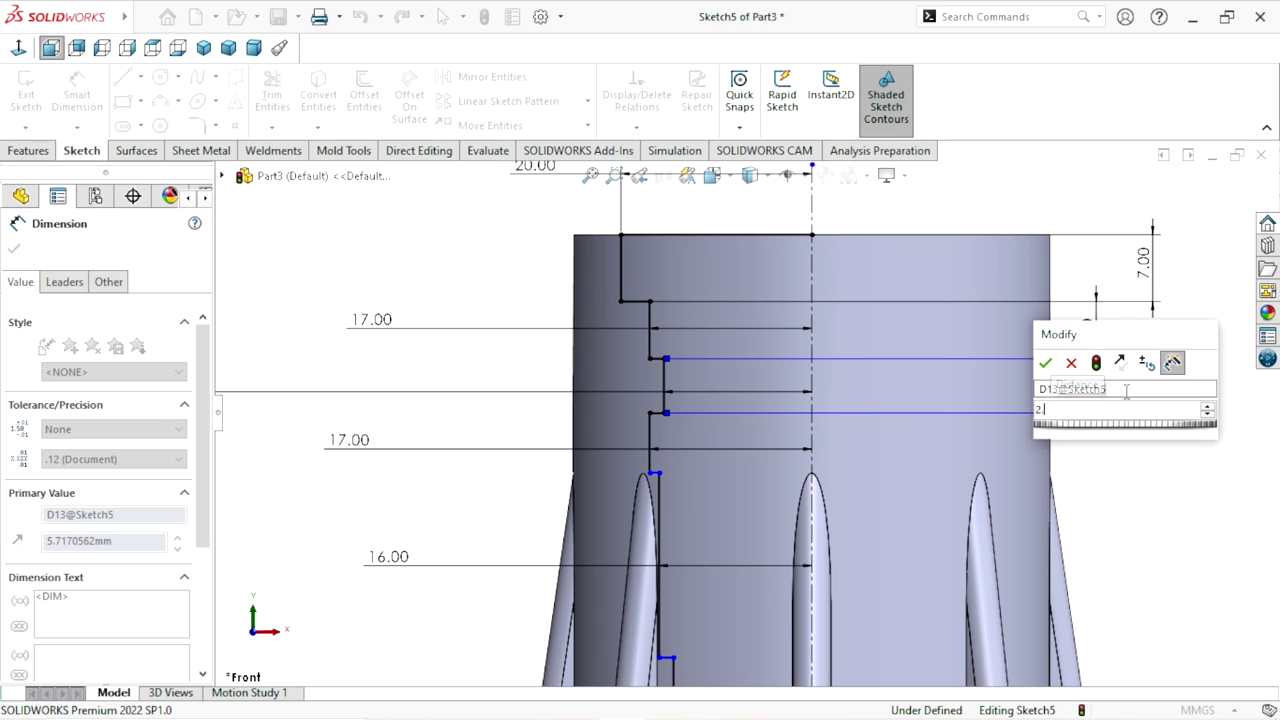
{"action": "left_click", "coordinate": [1046, 361]}
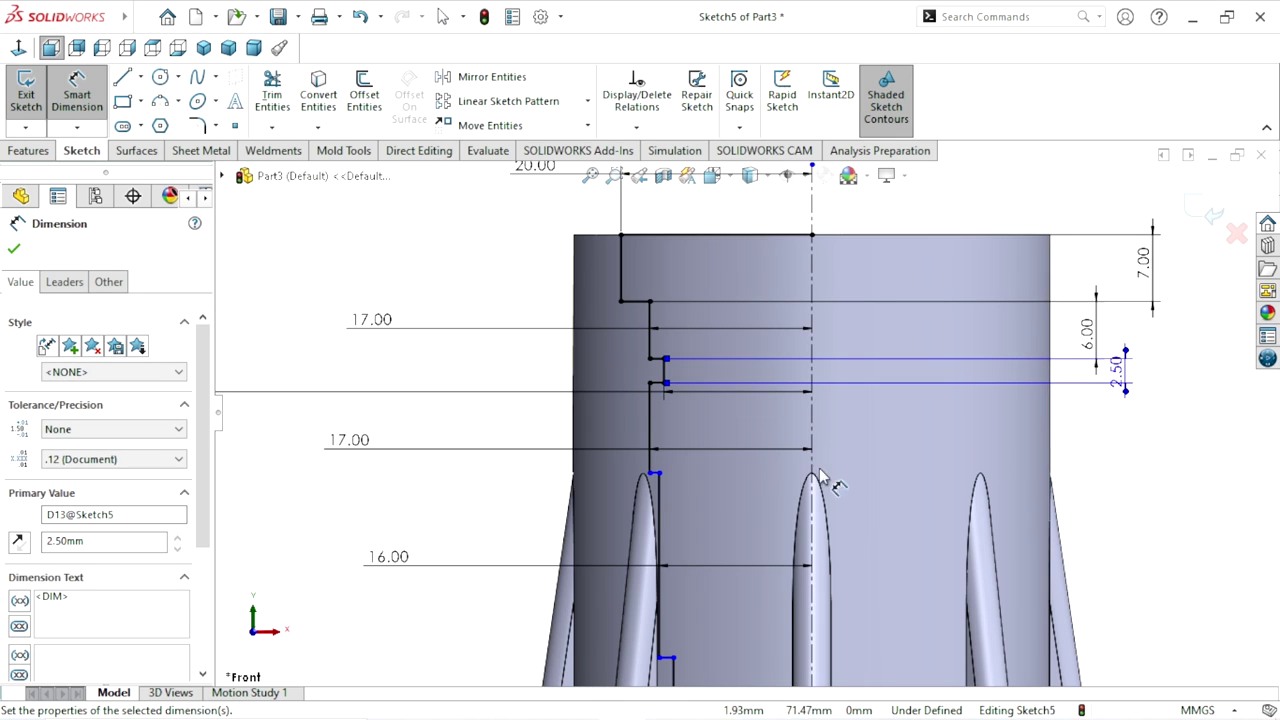
{"action": "left_click", "coordinate": [651, 443]}
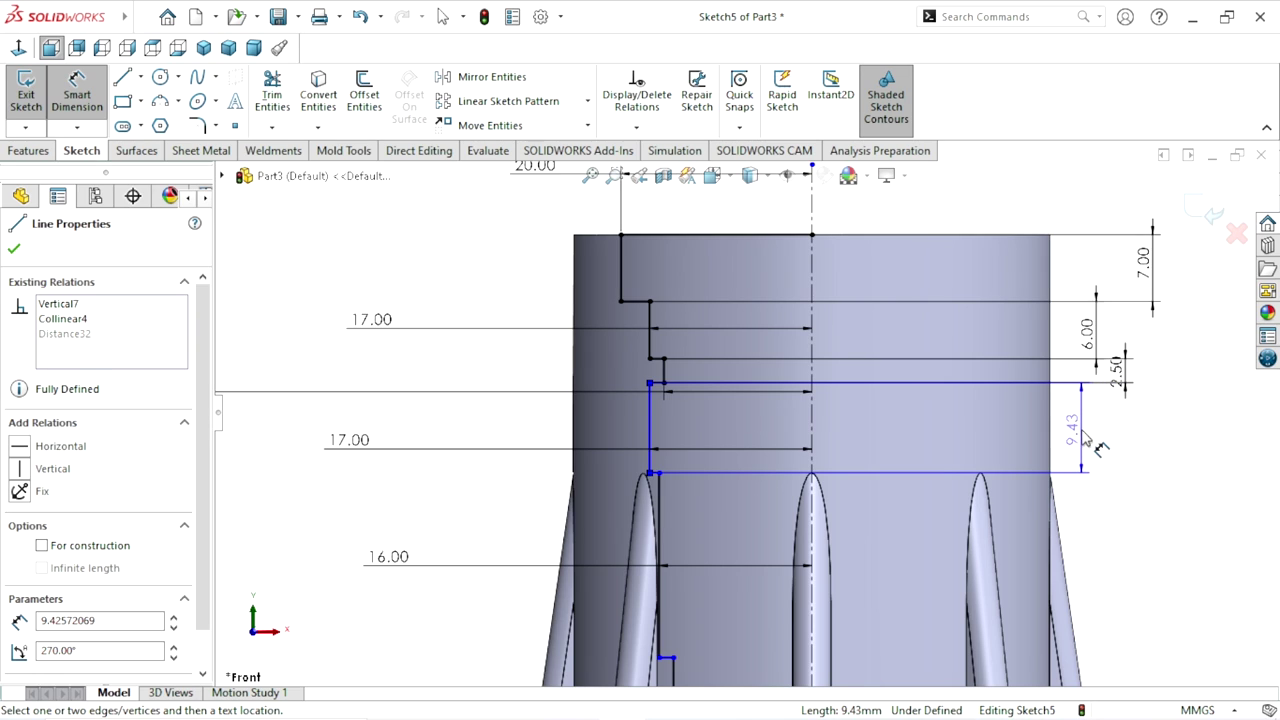
{"action": "left_click", "coordinate": [1098, 445]}
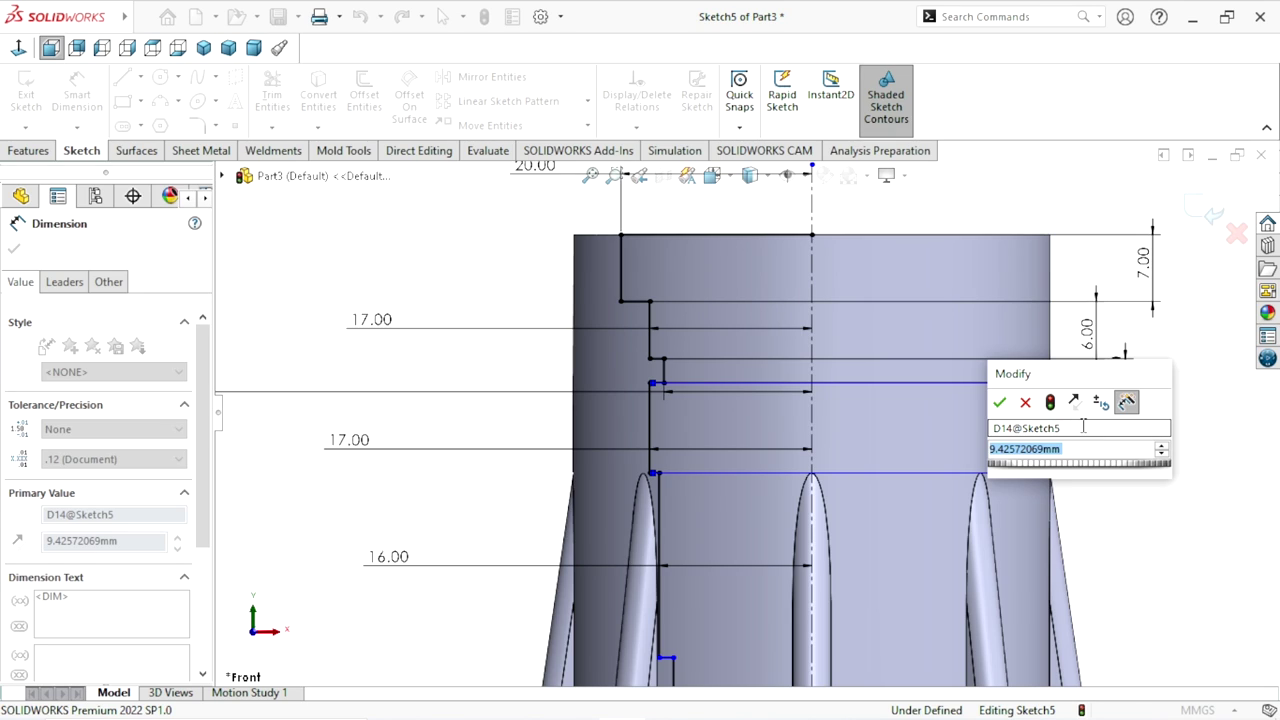
{"action": "type", "text": "6.5"}
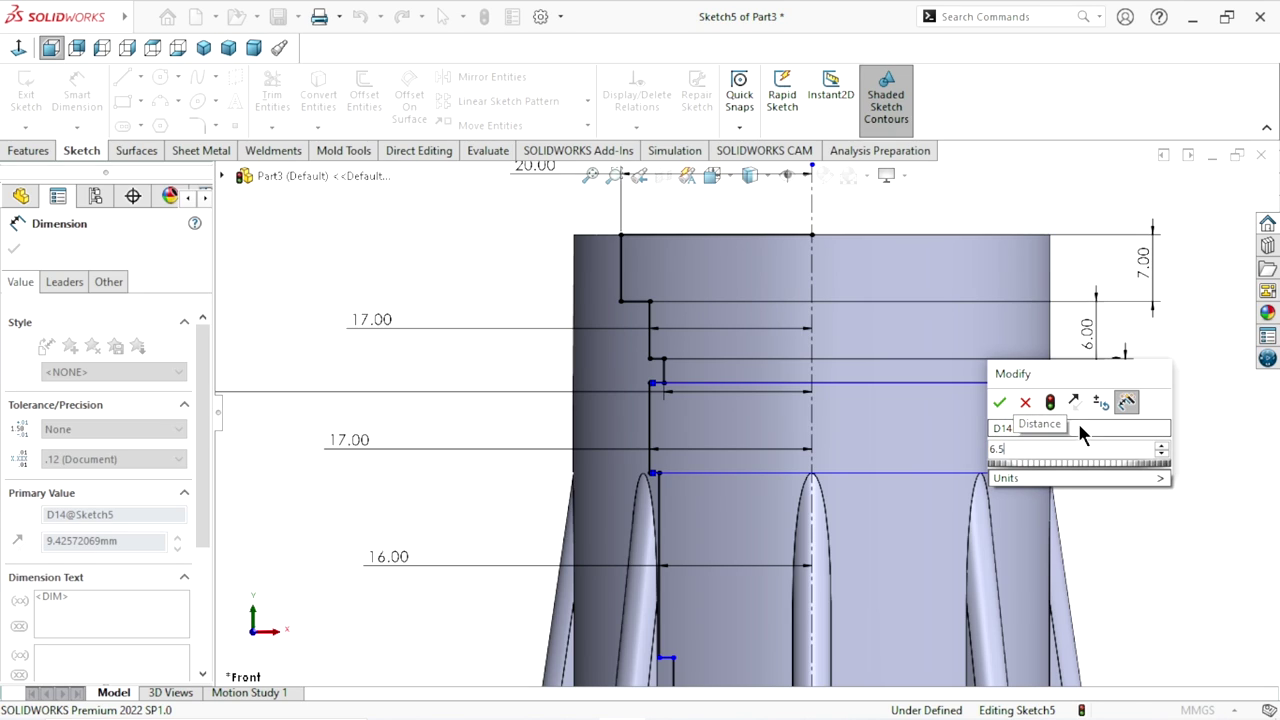
{"action": "left_click", "coordinate": [999, 402]}
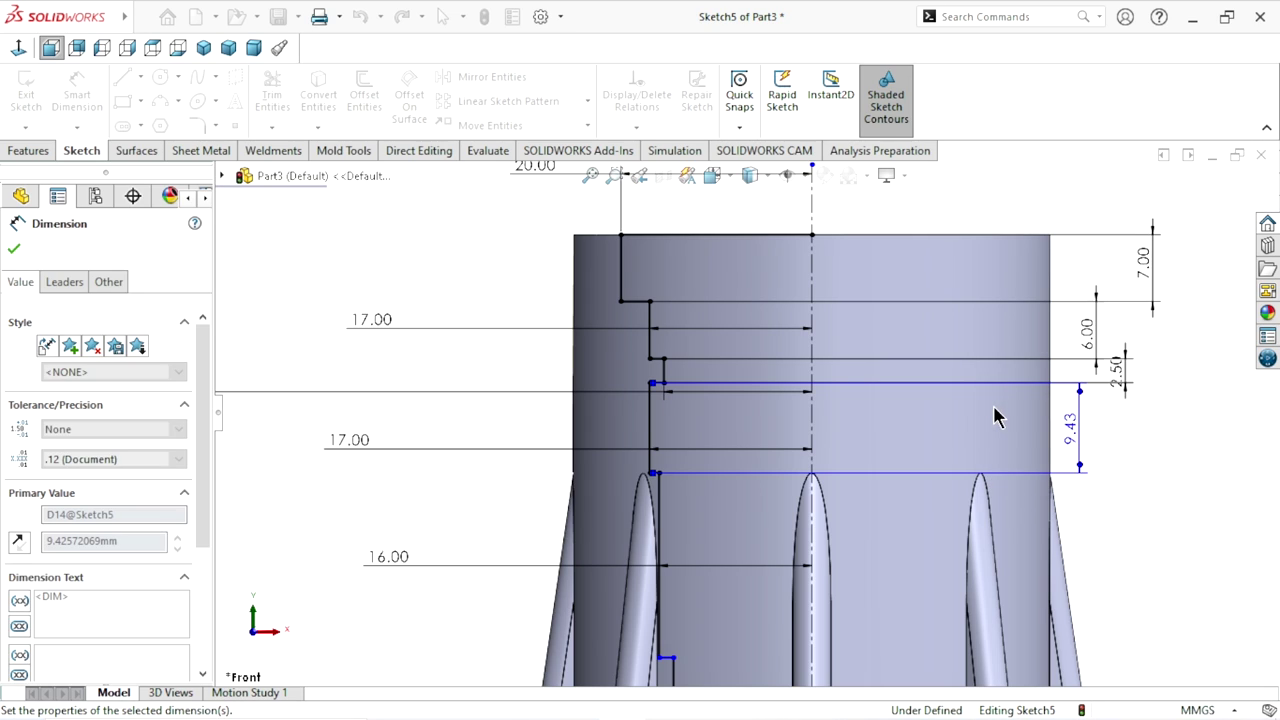
{"action": "left_click", "coordinate": [668, 512]}
{"action": "left_click", "coordinate": [1145, 545]}
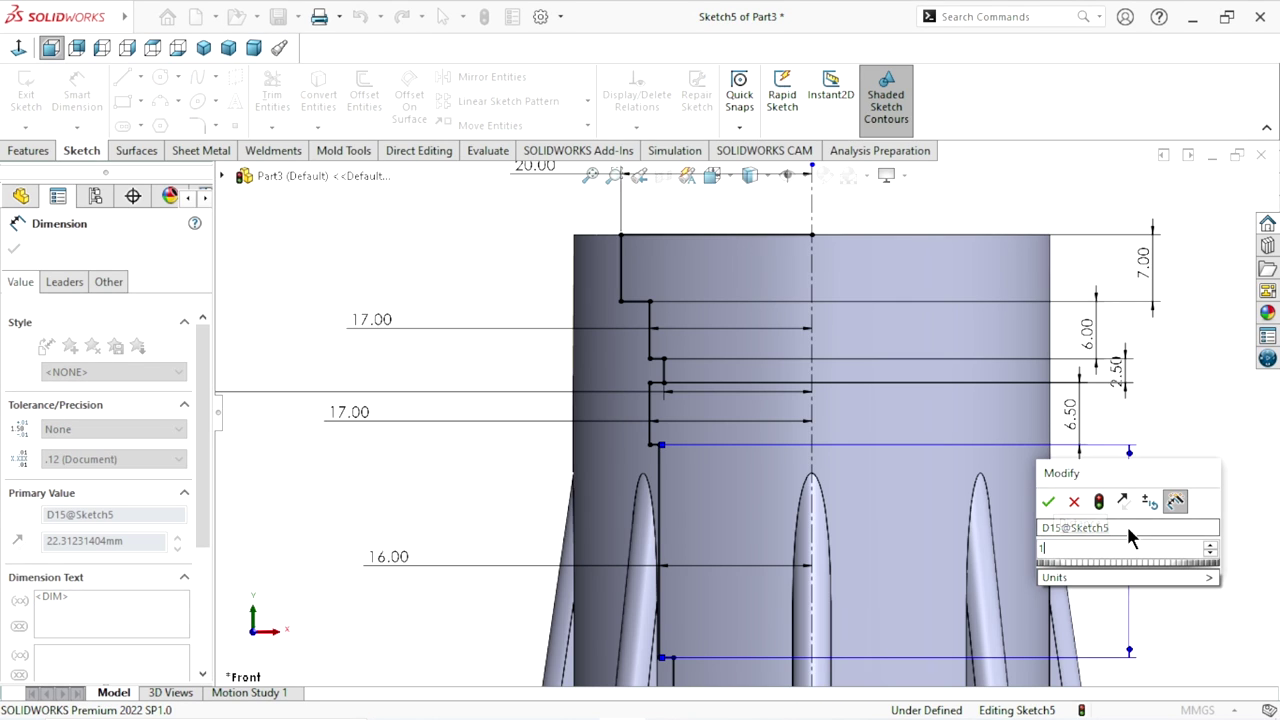
{"action": "type", "text": "15.50"}
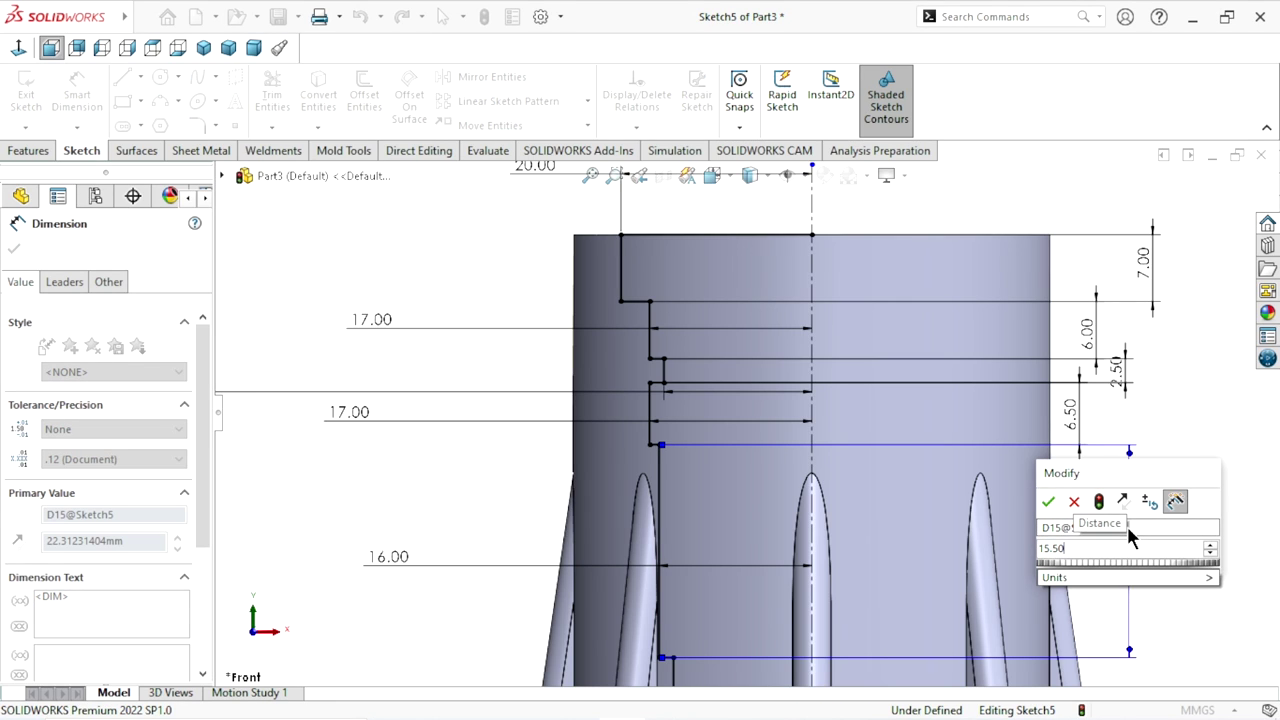
{"action": "left_click", "coordinate": [1048, 501]}
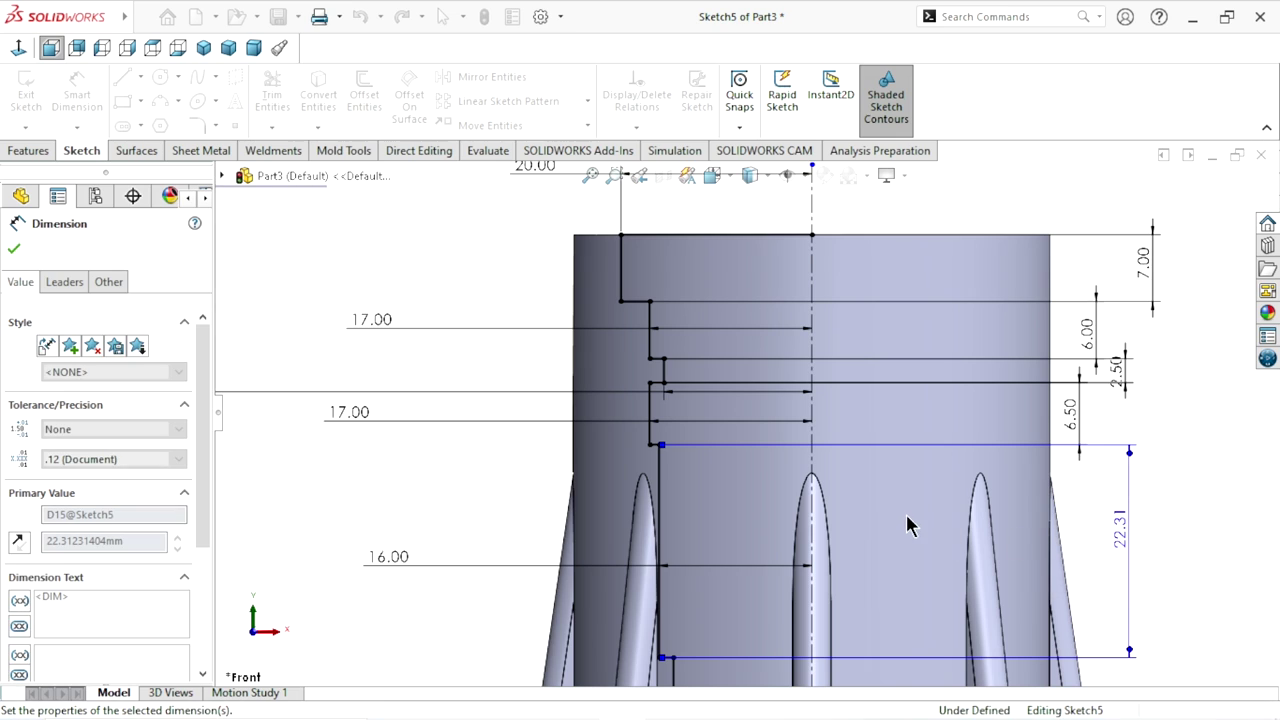
- Drag the 14.50 dimension label aside to clear the lower bore lines
{"action": "scroll", "coordinate": [903, 505], "scroll_direction": "up", "scroll_amount": 1}
{"action": "scroll", "coordinate": [943, 514], "scroll_direction": "up", "scroll_amount": 3}
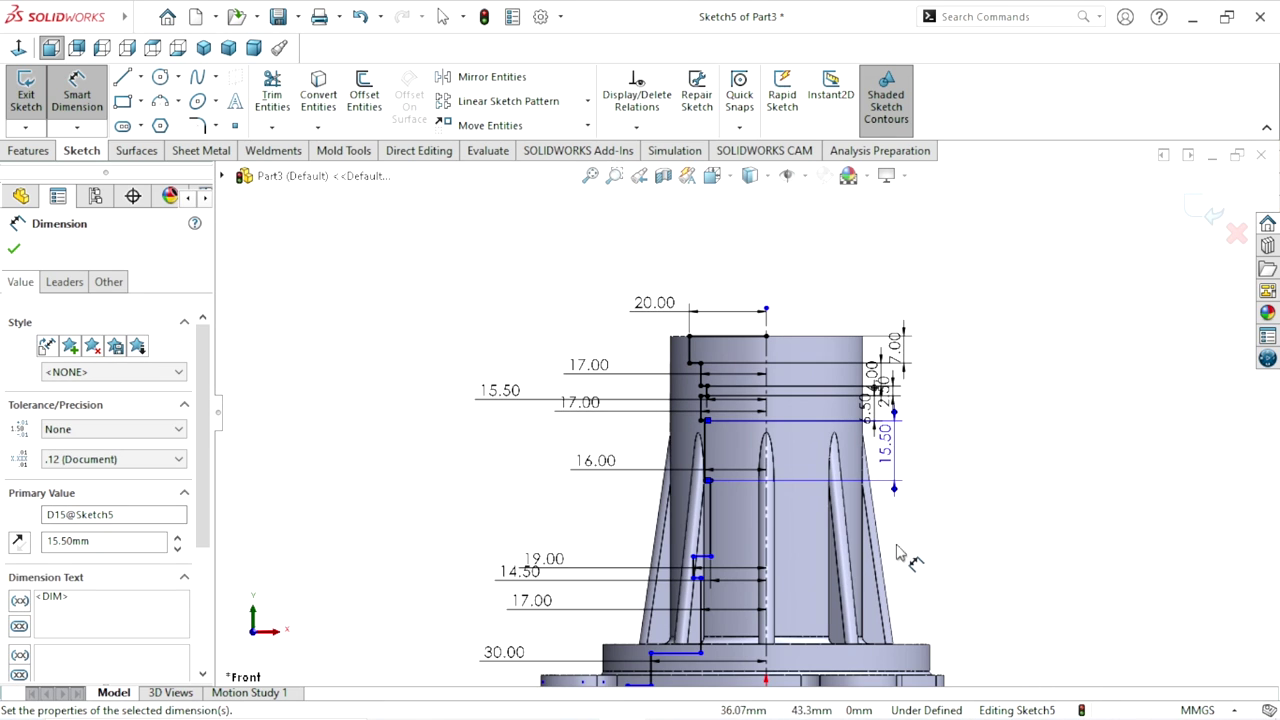
{"action": "scroll", "coordinate": [865, 563], "scroll_direction": "down", "scroll_amount": 1}
{"action": "scroll", "coordinate": [865, 563], "scroll_direction": "down", "scroll_amount": 3}
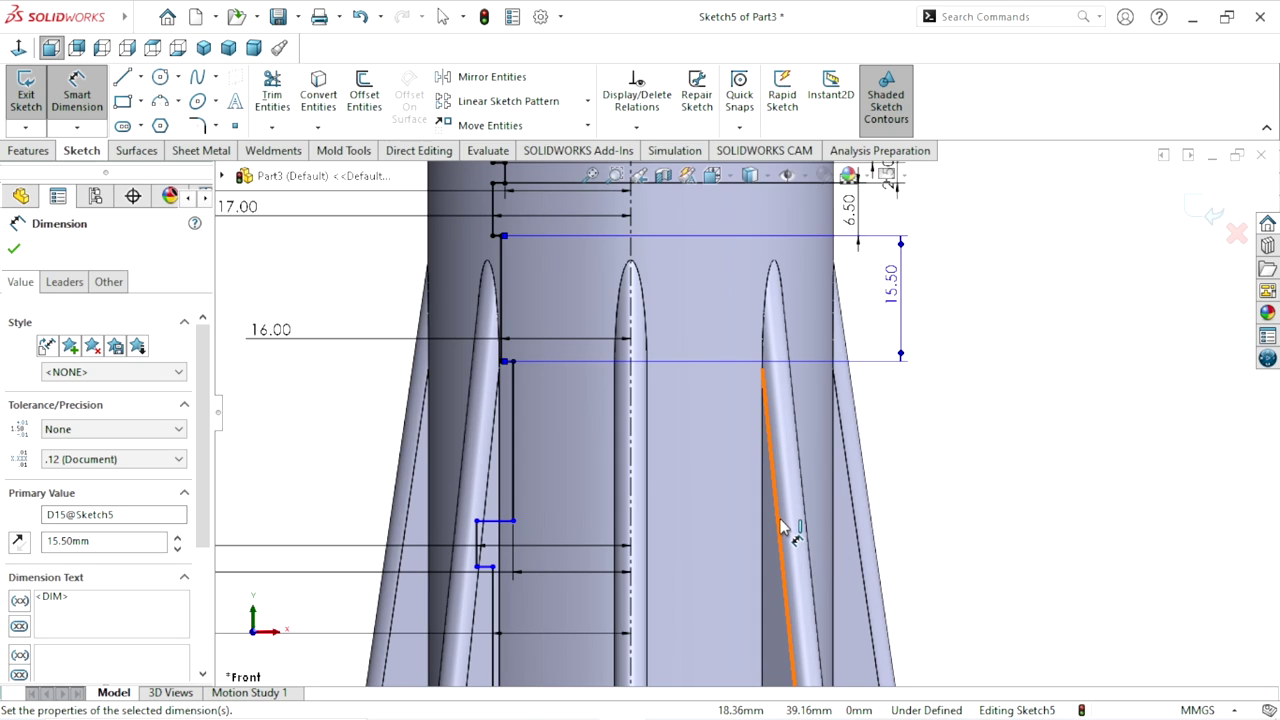
{"action": "scroll", "coordinate": [770, 525], "scroll_direction": "up", "scroll_amount": 3}
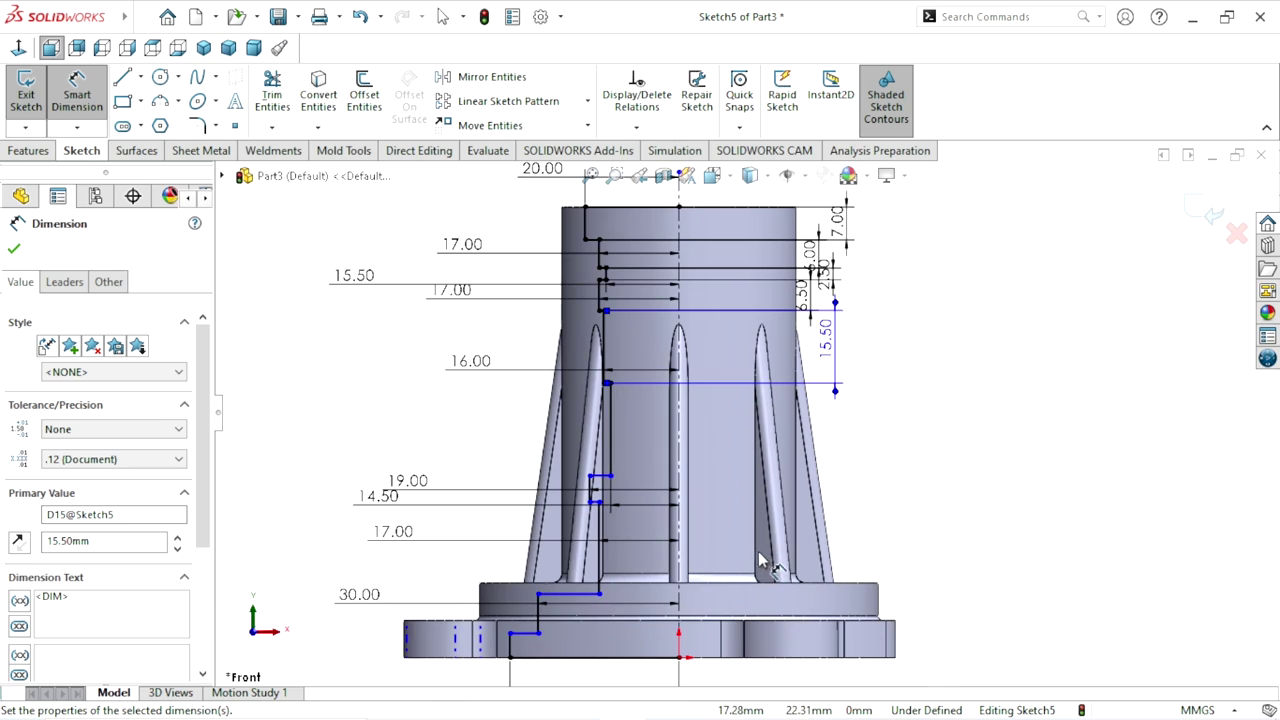
{"action": "left_click_drag", "start_coordinate": [312, 497], "coordinate": [358, 408]}
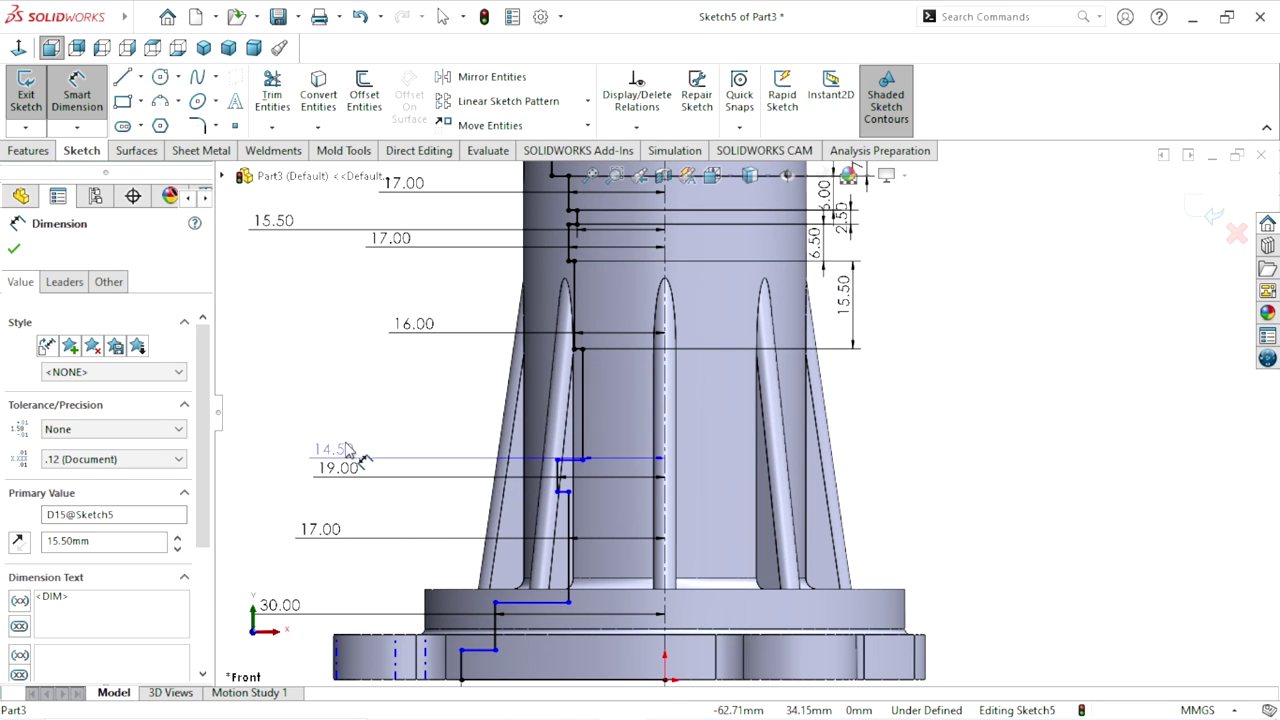
- Dimension the next two vertical step lines at 8.50 mm and 8.00 mm
{"action": "left_click", "coordinate": [584, 398]}
{"action": "left_click", "coordinate": [880, 420]}
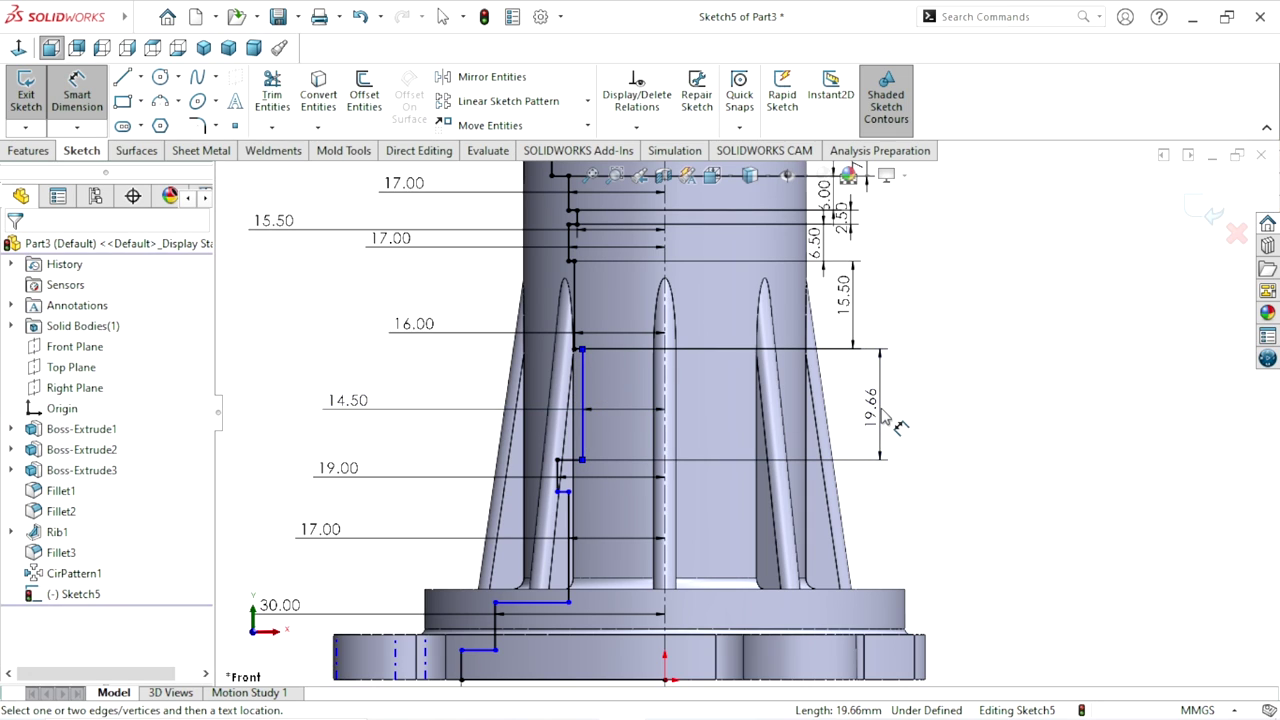
{"action": "double_click", "coordinate": [891, 413]}
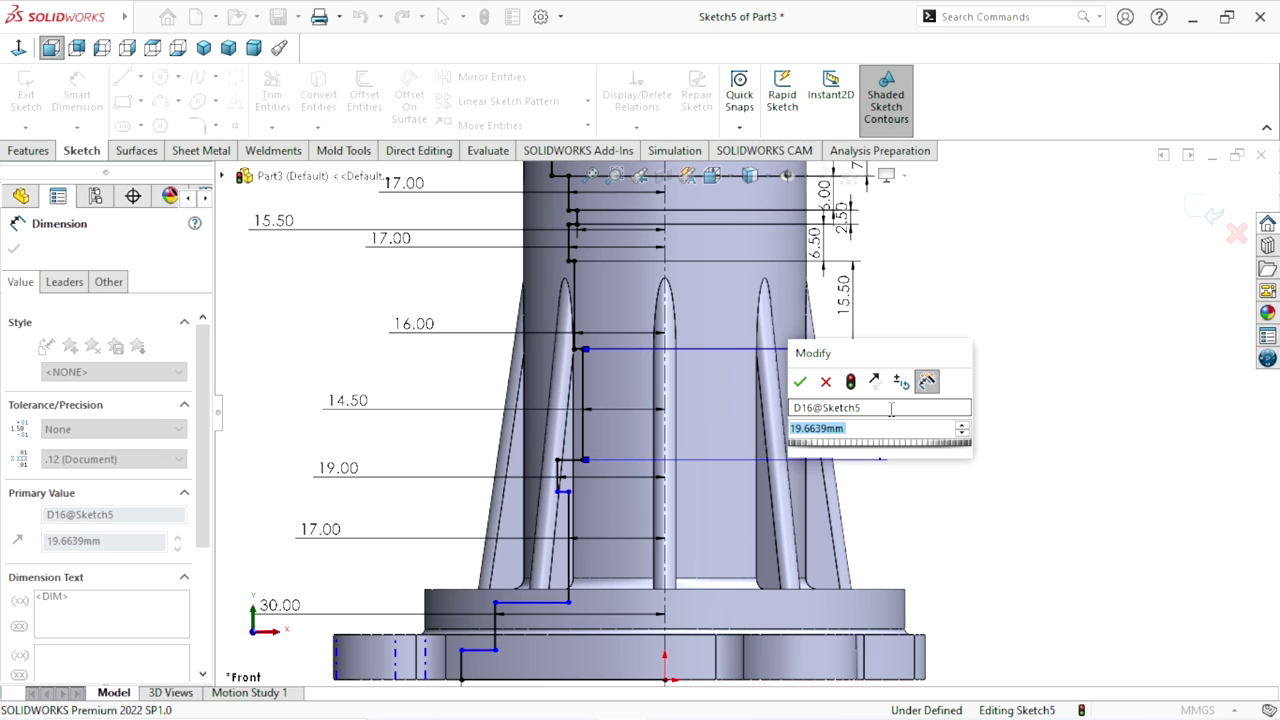
{"action": "type", "text": "8.50"}
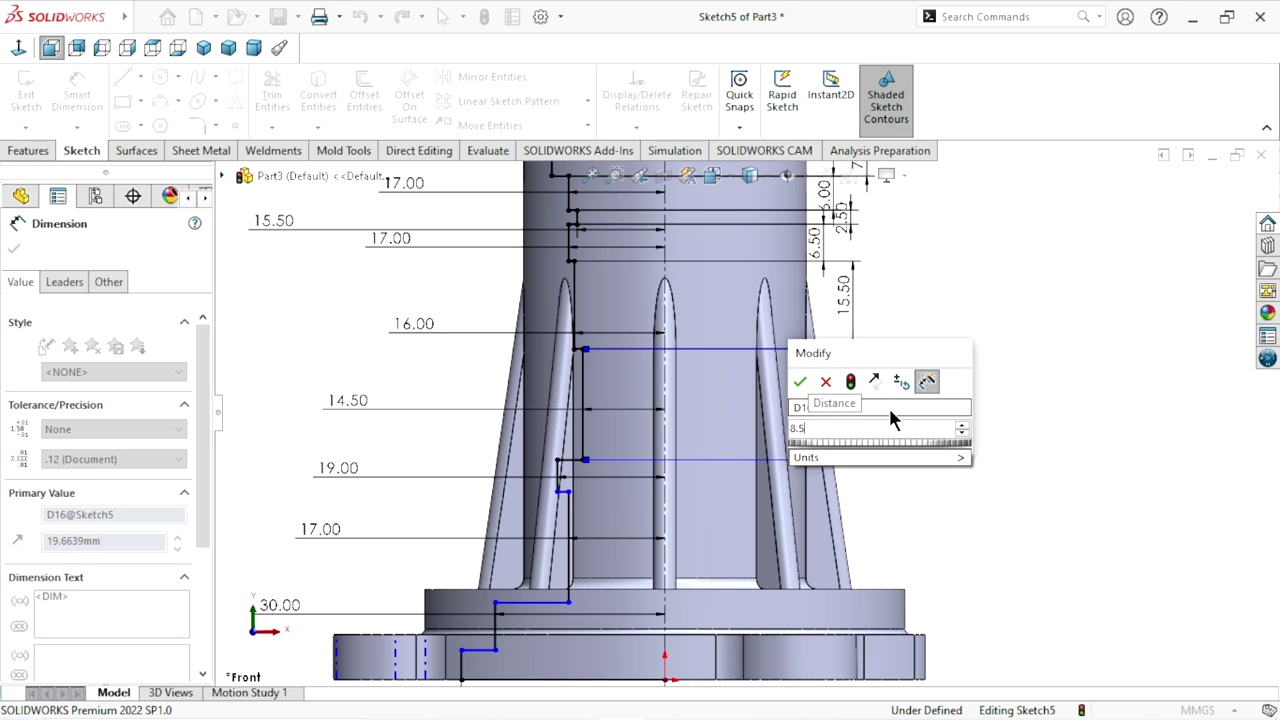
{"action": "left_click", "coordinate": [805, 380]}
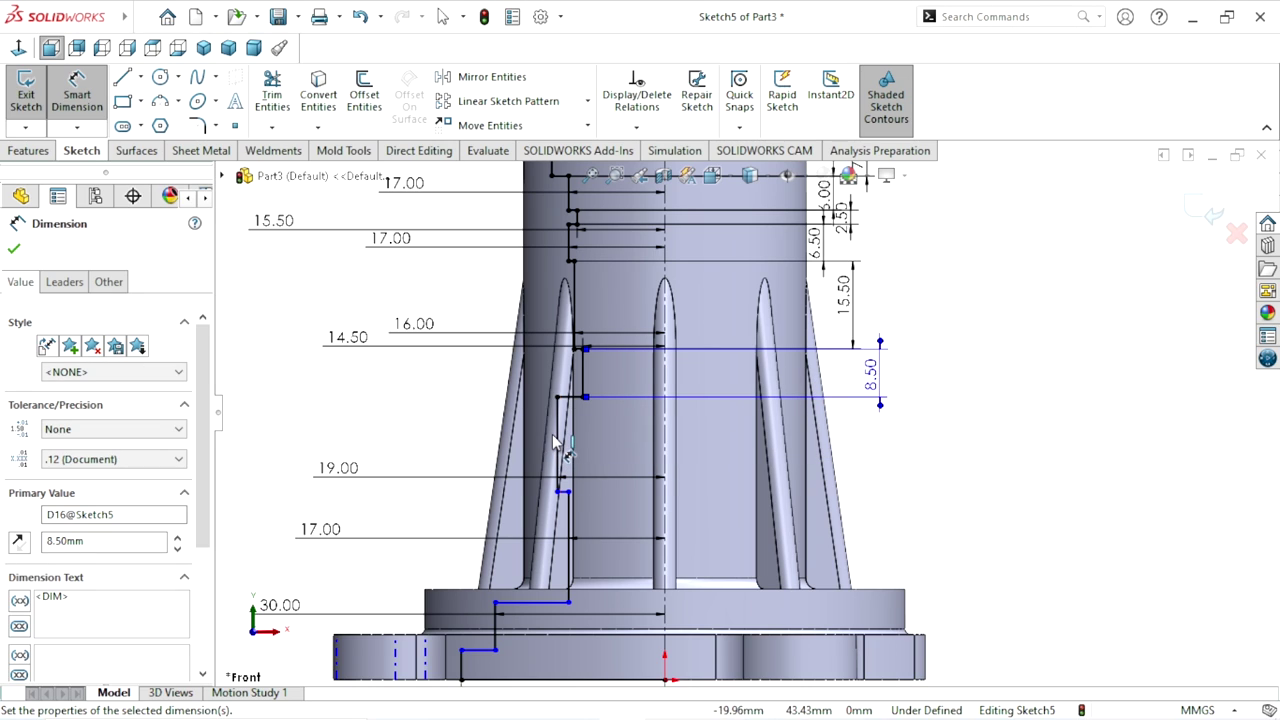
{"action": "left_click", "coordinate": [558, 443]}
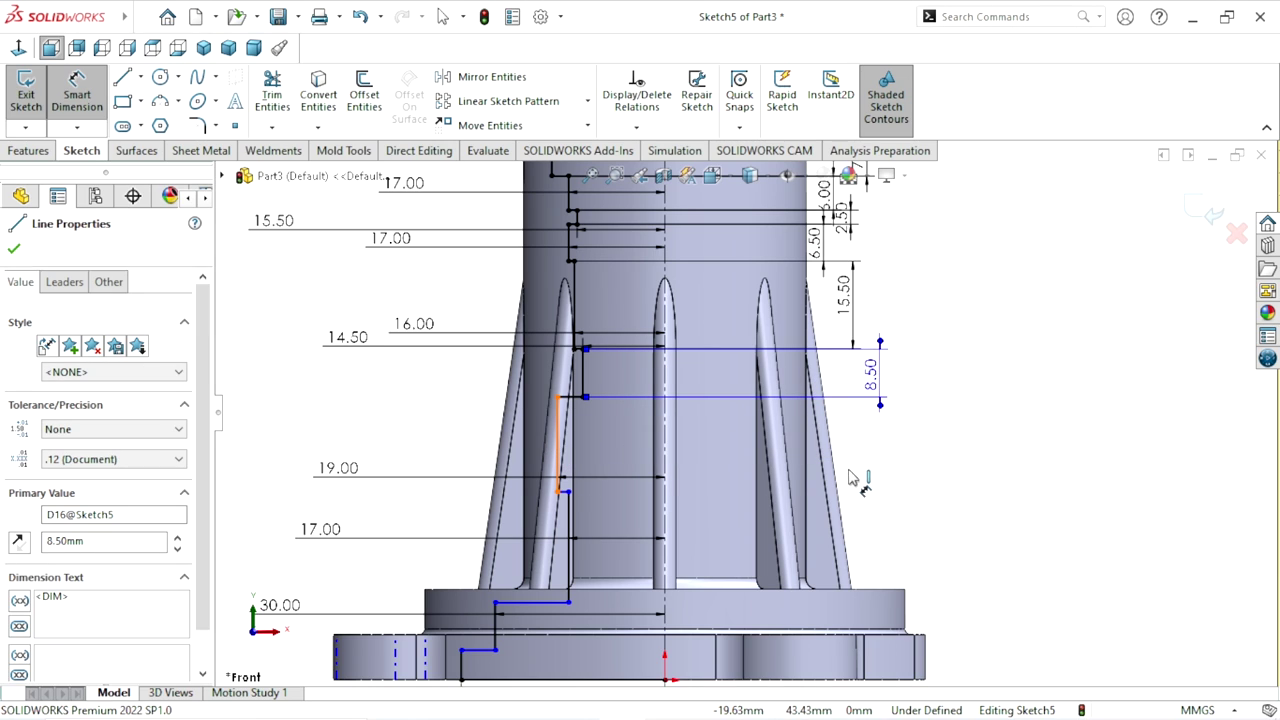
{"action": "left_click", "coordinate": [920, 463]}
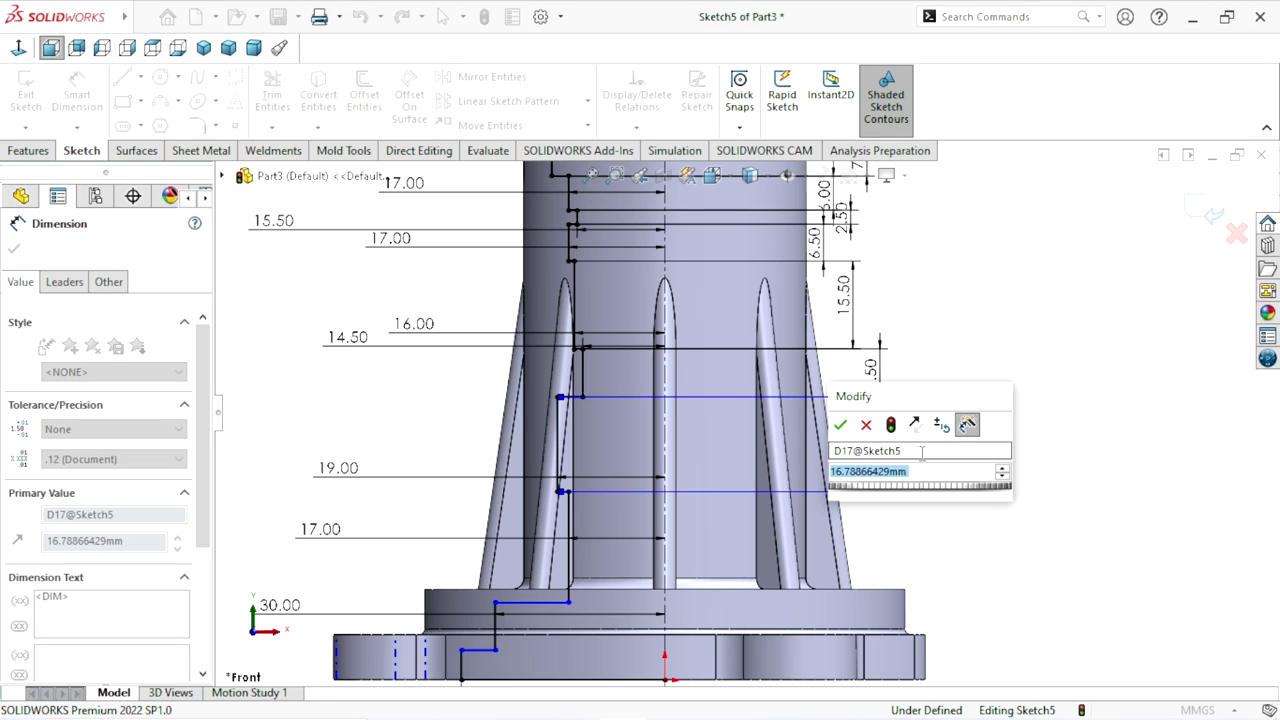
{"action": "type", "text": "8"}
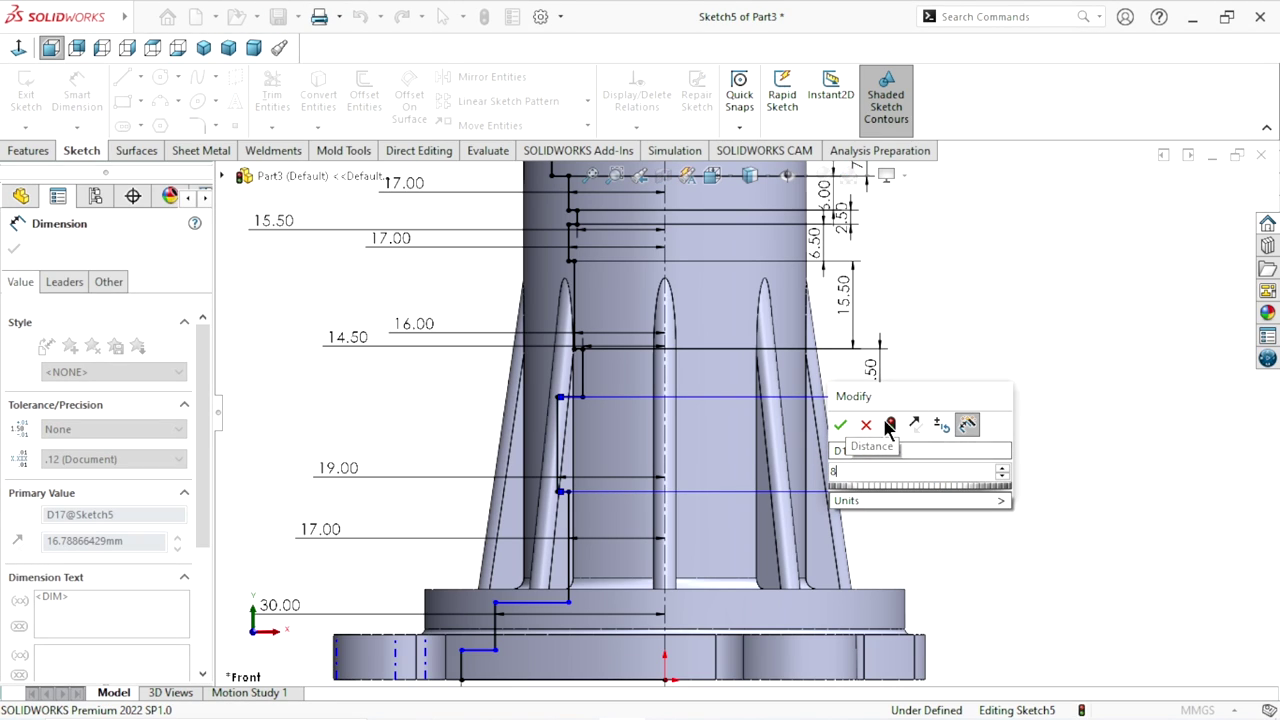
{"action": "left_click", "coordinate": [843, 427]}
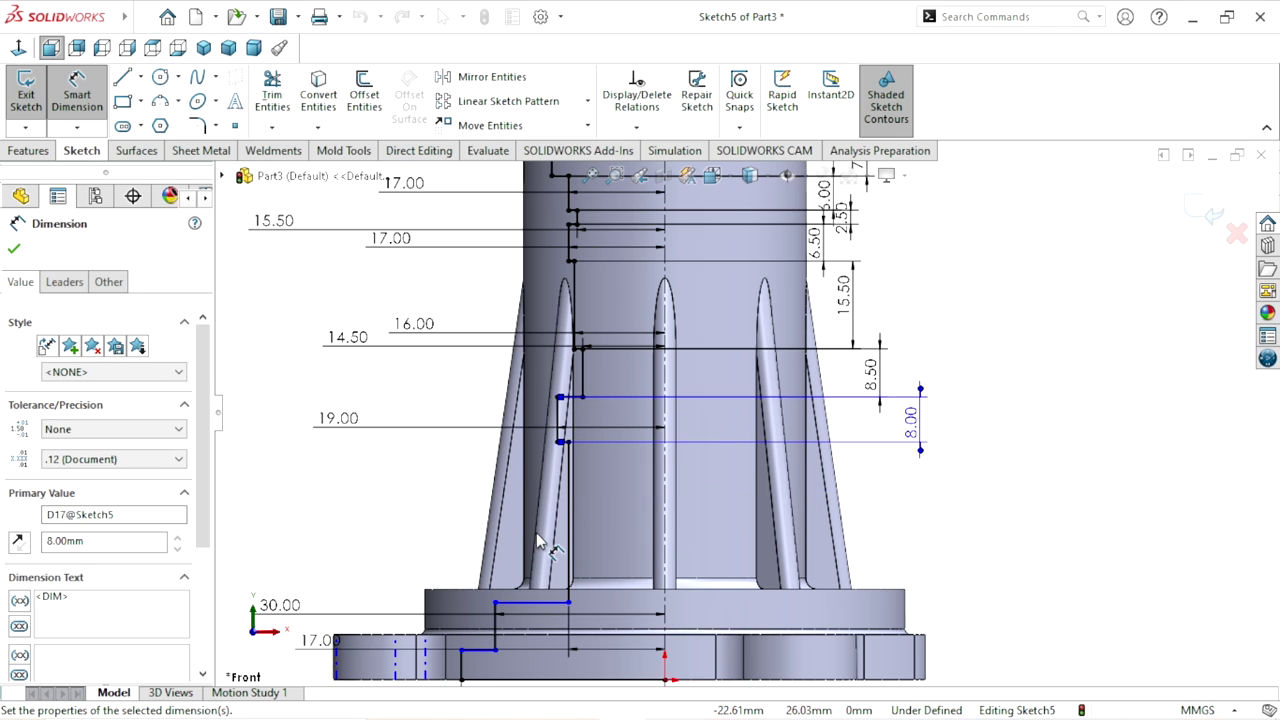
{"action": "scroll", "coordinate": [866, 534], "scroll_direction": "down", "scroll_amount": 4}
{"action": "scroll", "coordinate": [866, 520], "scroll_direction": "up", "scroll_amount": 1}
- Dimension the line above the flange to 27 mm and the flange step to 9 mm
{"action": "scroll", "coordinate": [829, 471], "scroll_direction": "up", "scroll_amount": 1}
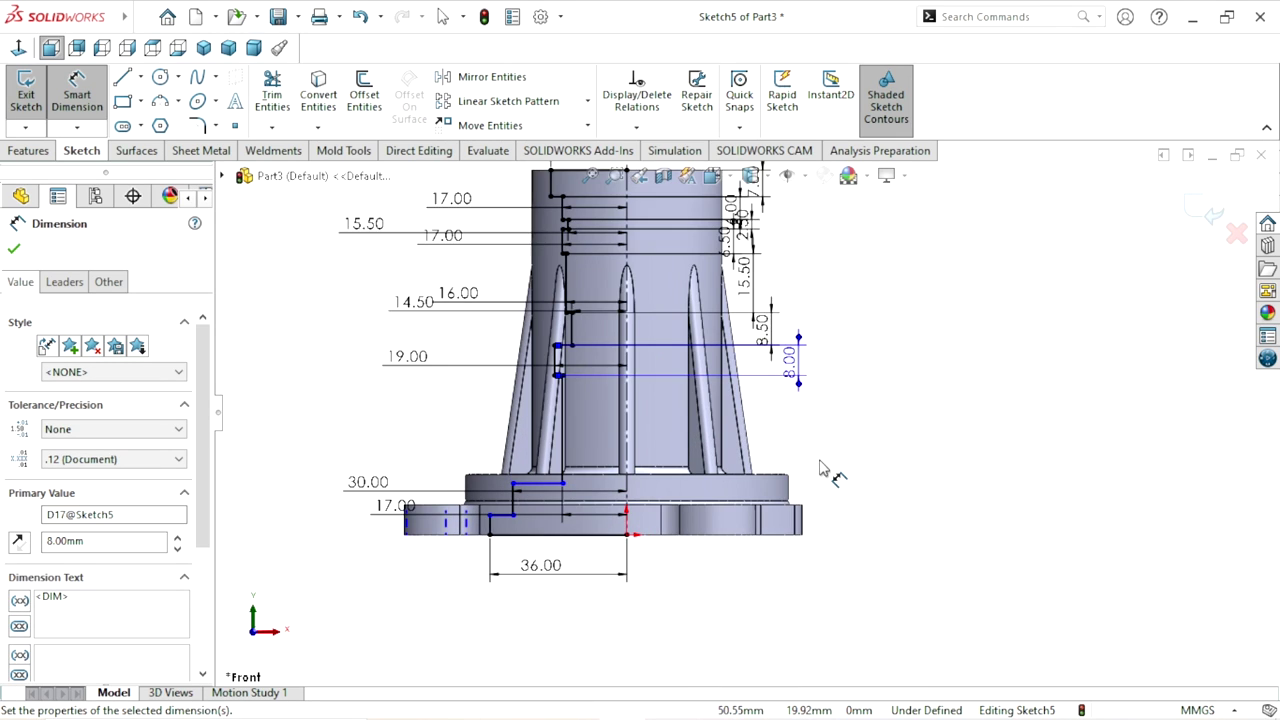
{"action": "scroll", "coordinate": [820, 471], "scroll_direction": "up", "scroll_amount": 1}
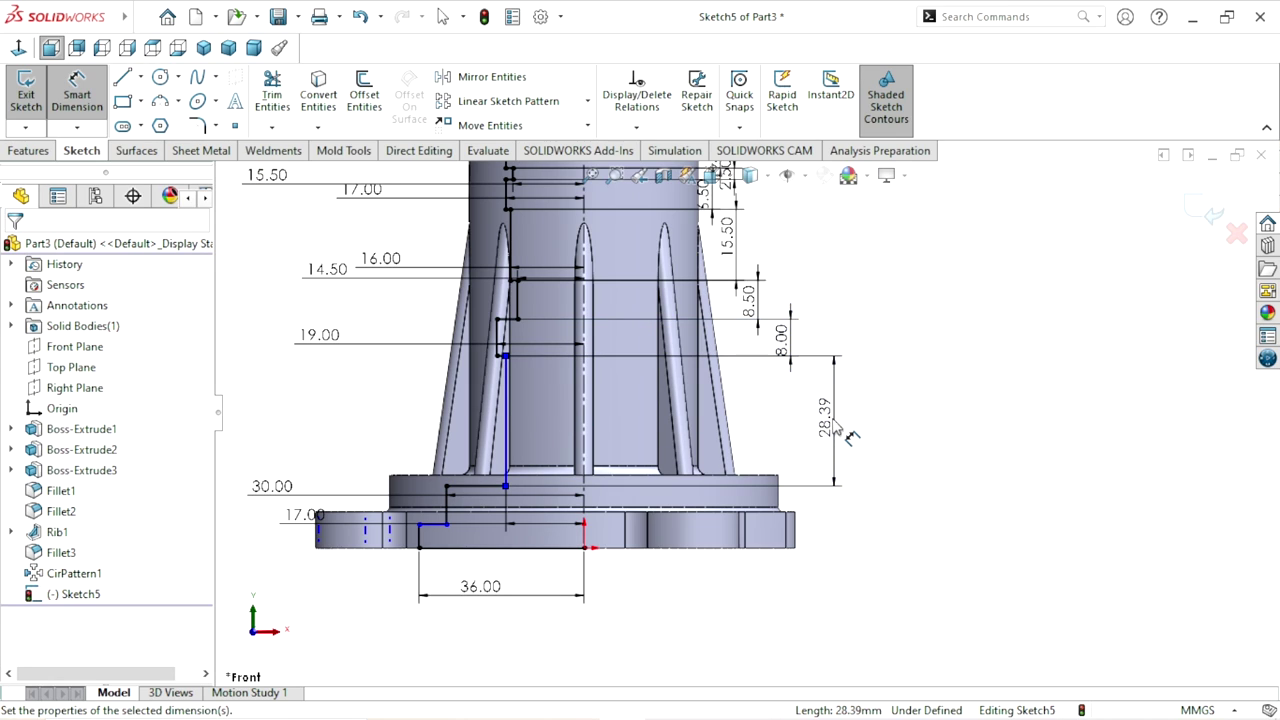
{"action": "left_click", "coordinate": [848, 433]}
{"action": "type", "text": "27"}
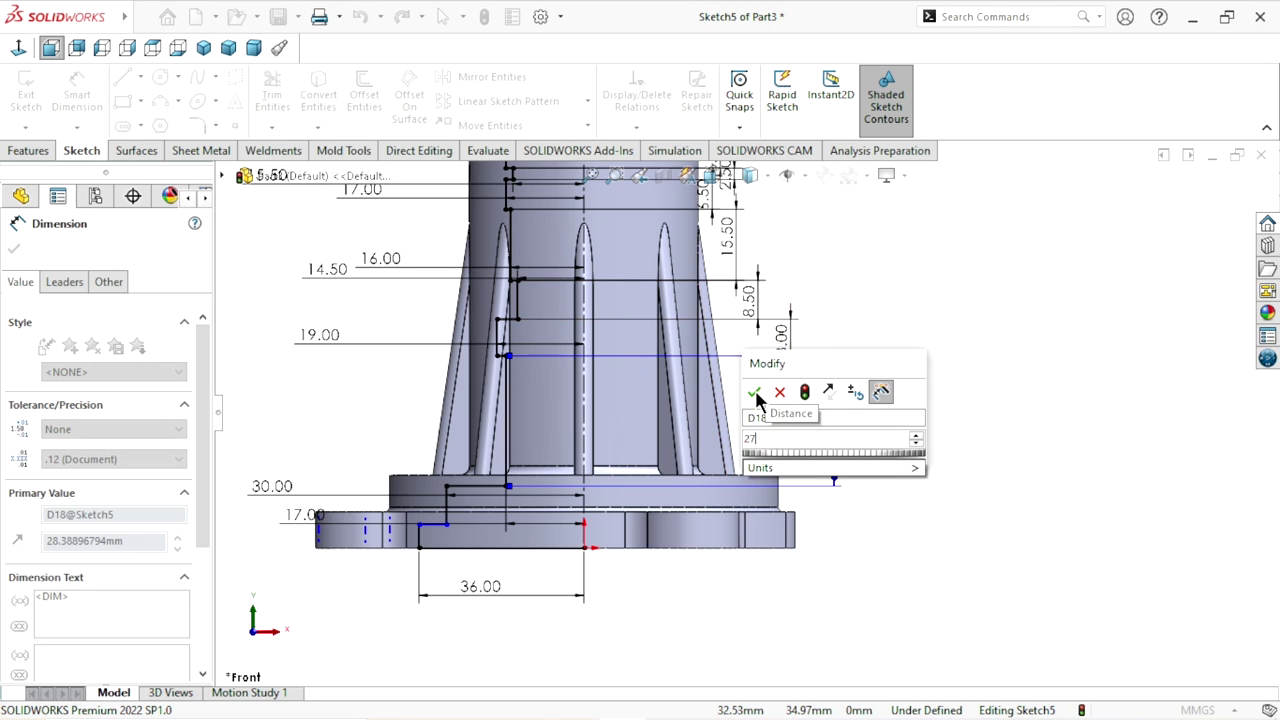
{"action": "left_click", "coordinate": [754, 391]}
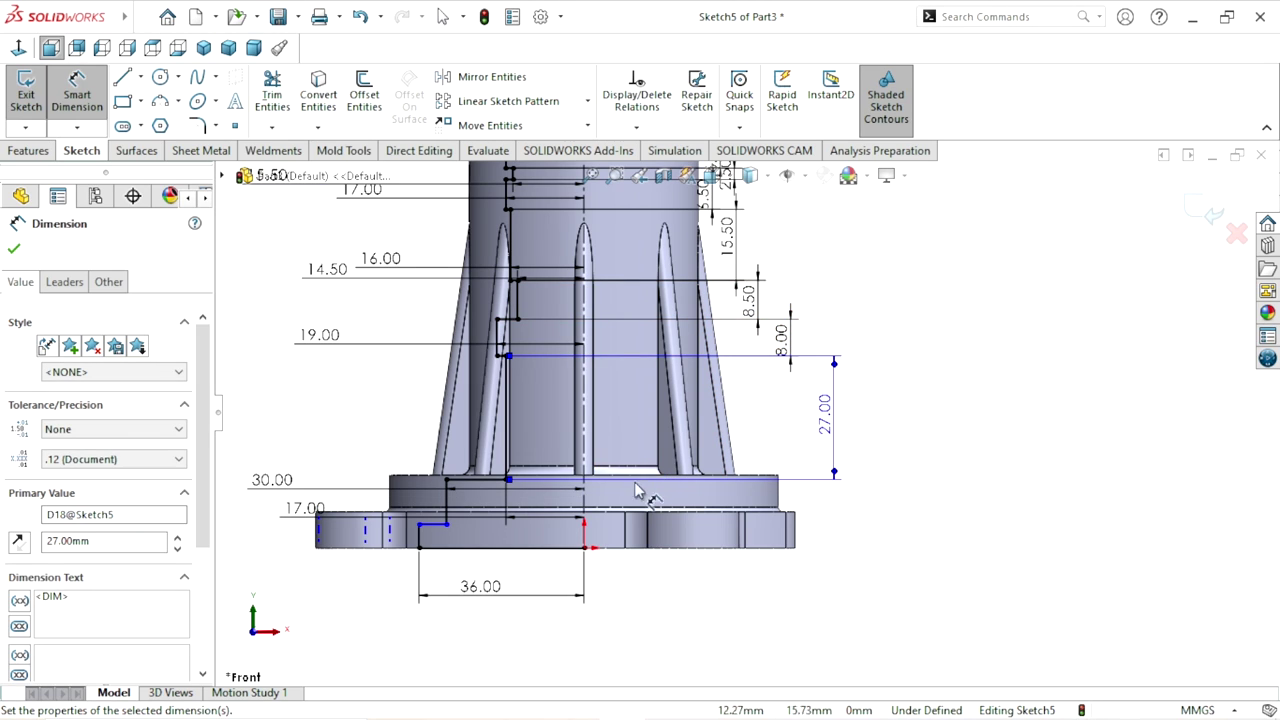
{"action": "left_click", "coordinate": [450, 513]}
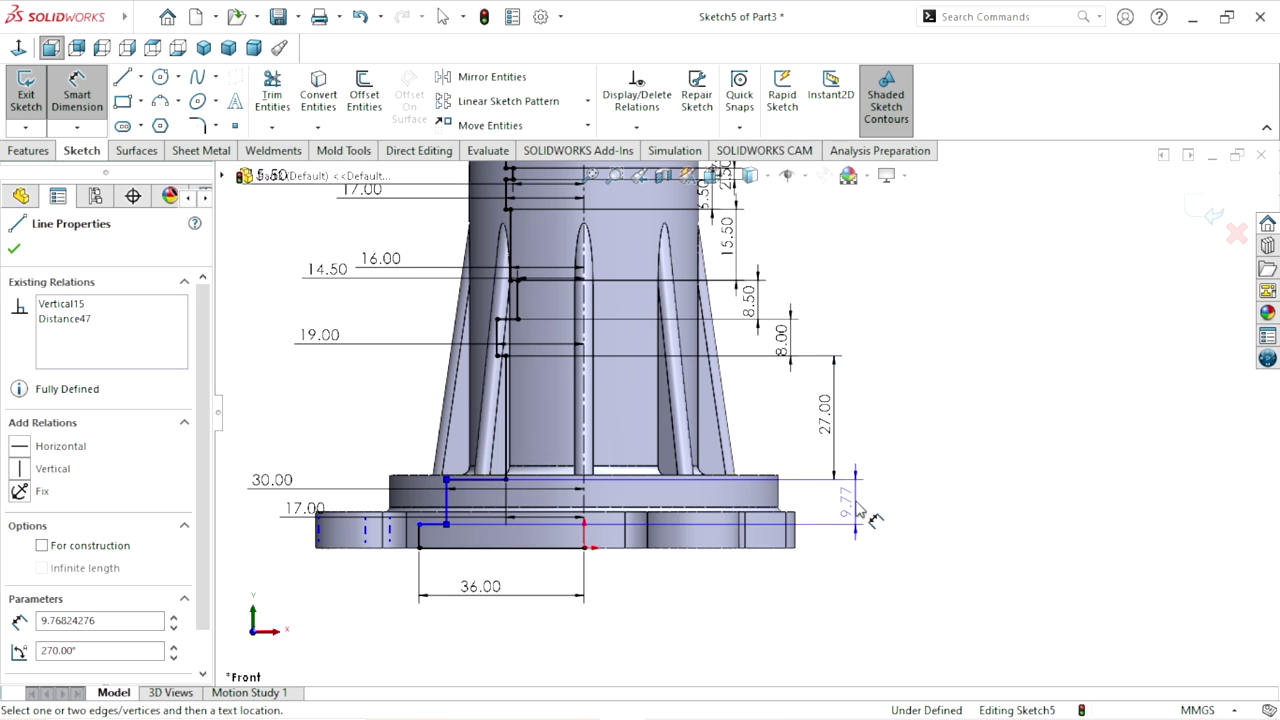
{"action": "left_click", "coordinate": [909, 437]}
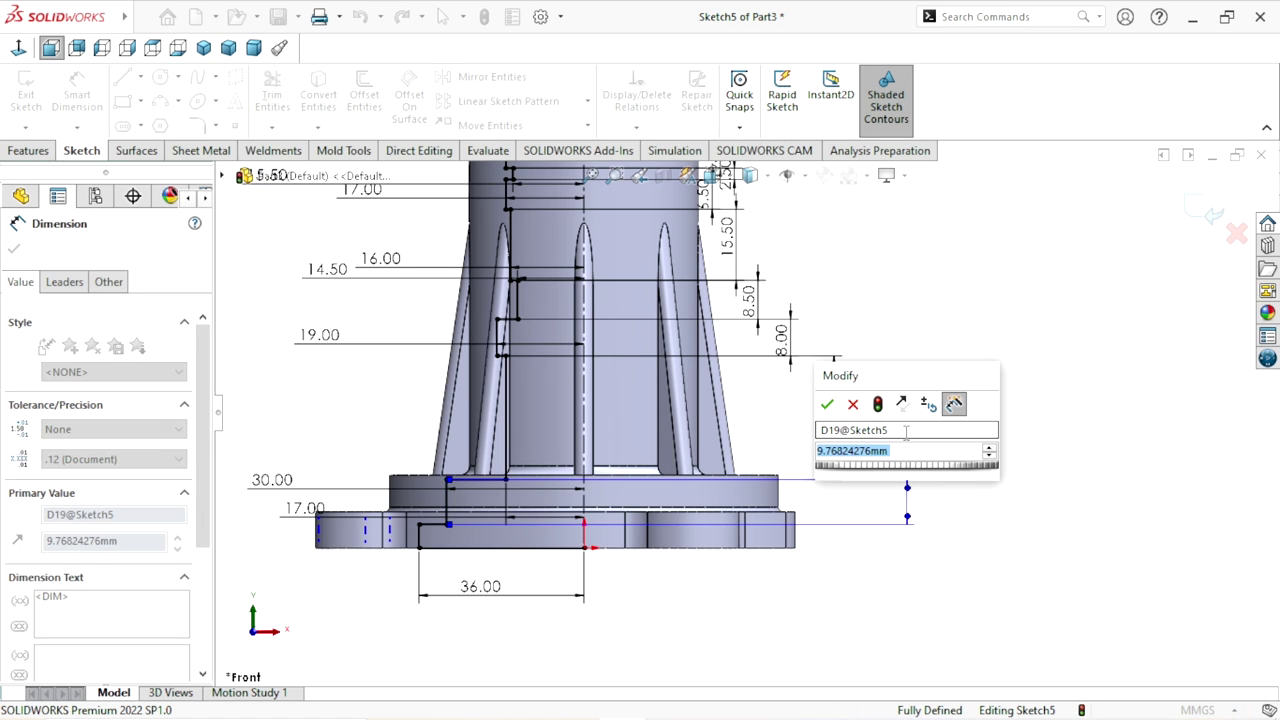
{"action": "type", "text": "9"}
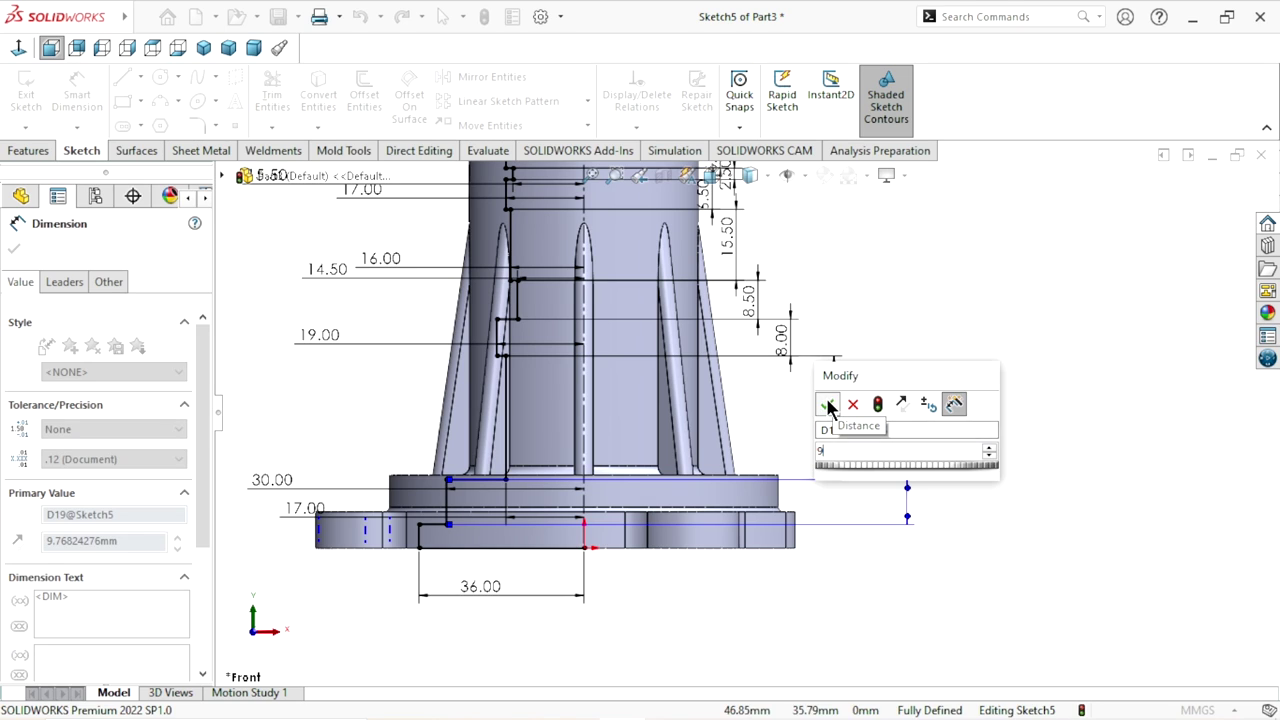
{"action": "left_click", "coordinate": [827, 403]}
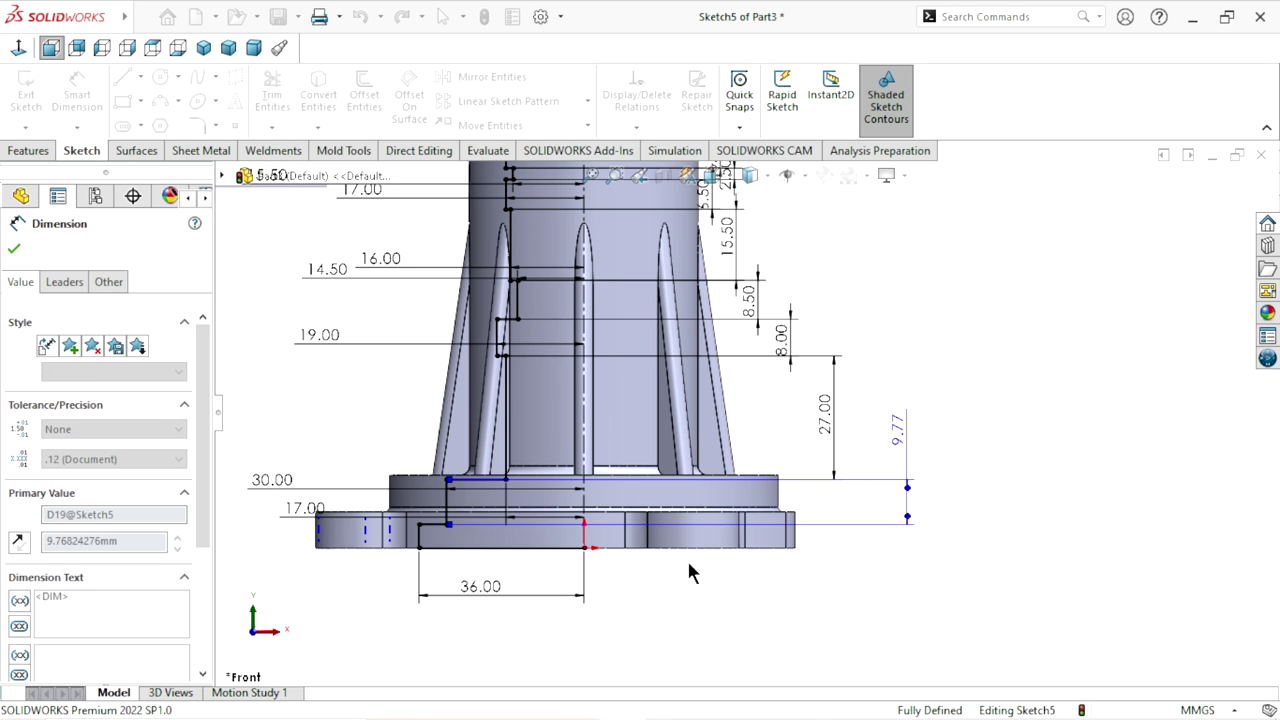
- Add the 6.00 mm flange-thickness dimension as a driven reference
{"action": "left_click", "coordinate": [424, 543]}
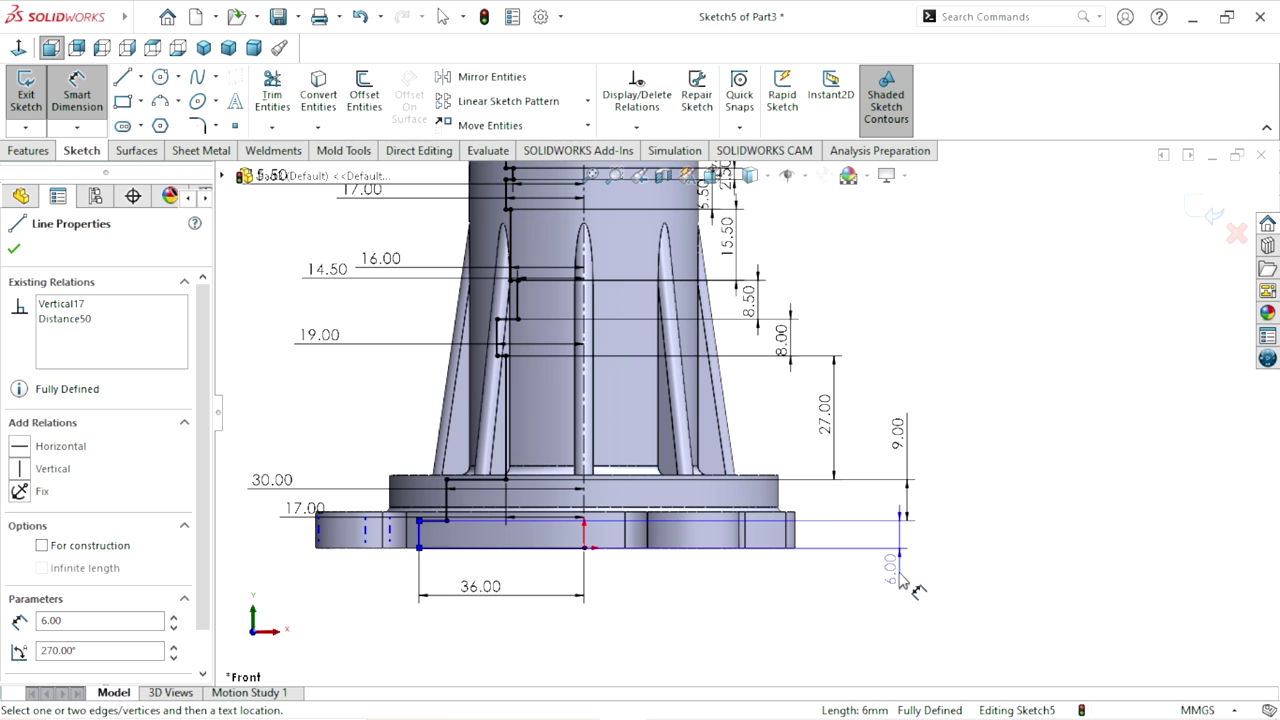
{"action": "left_click", "coordinate": [894, 594]}
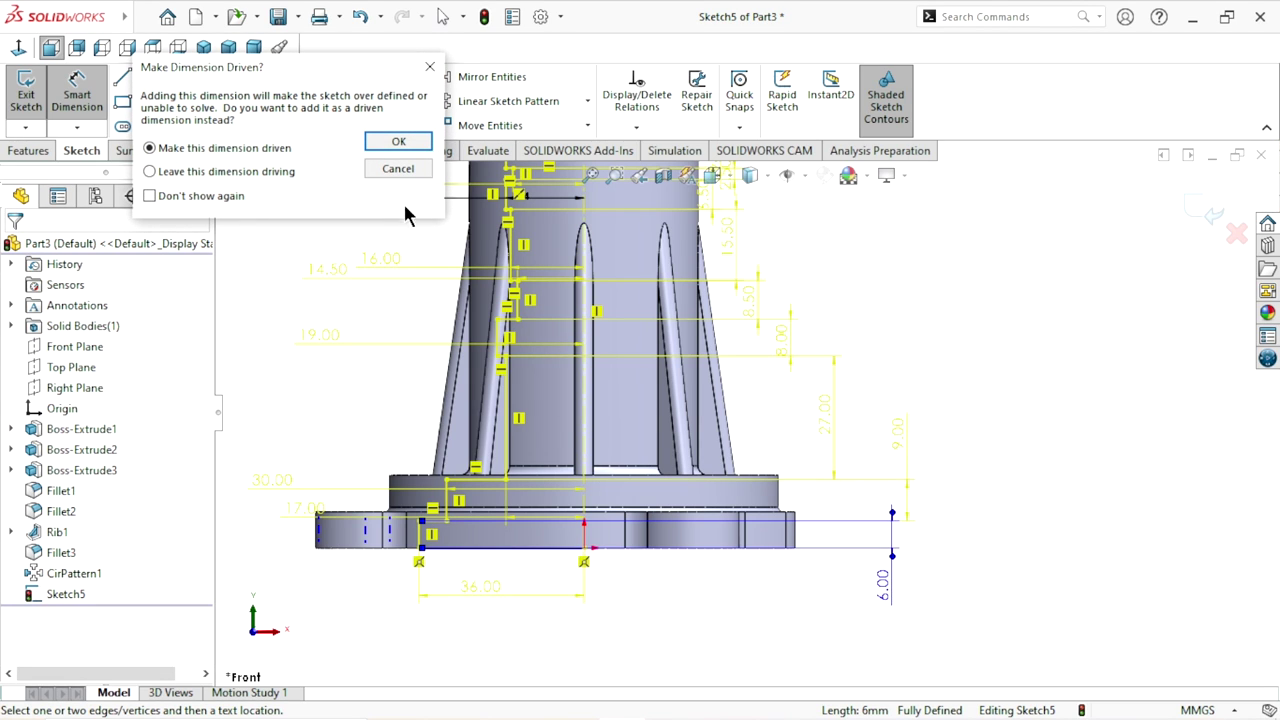
{"action": "left_click", "coordinate": [375, 145]}
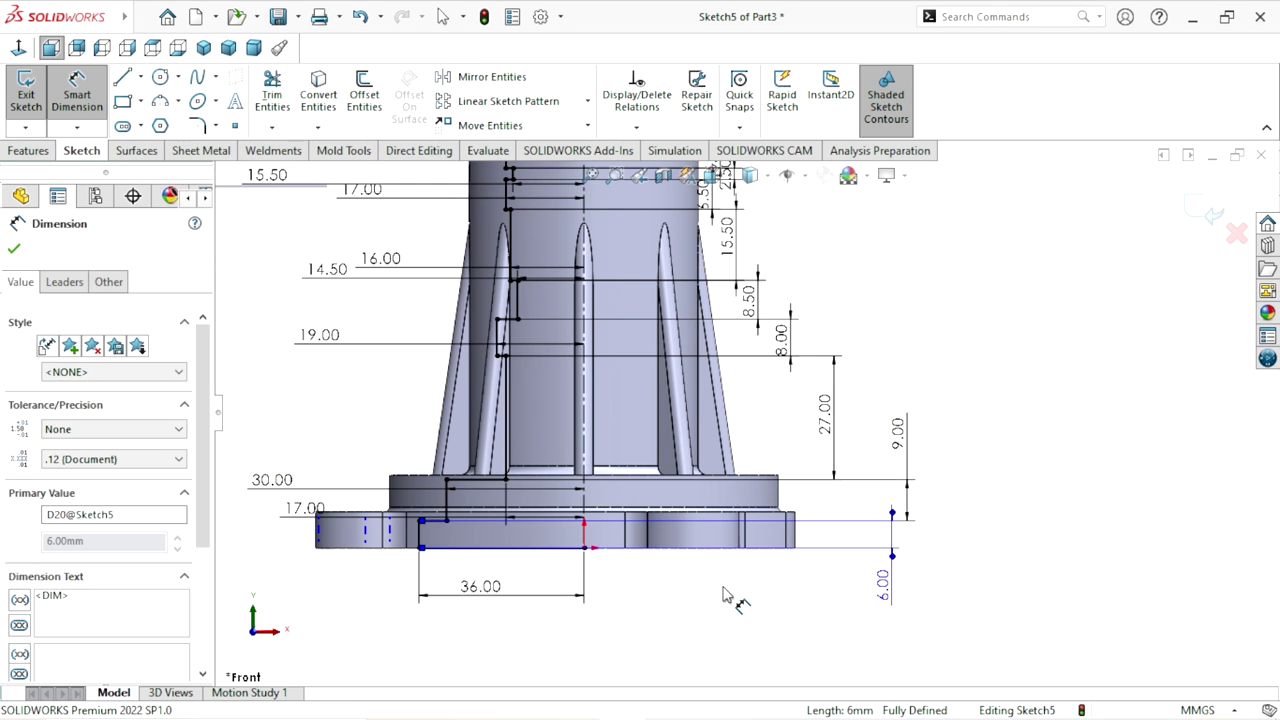
- Switch the display to Hidden Lines Visible, then back to Shaded with Edges
{"action": "scroll", "coordinate": [715, 585], "scroll_direction": "up", "scroll_amount": 2}
{"action": "scroll", "coordinate": [715, 585], "scroll_direction": "up", "scroll_amount": 1}
{"action": "scroll", "coordinate": [722, 386], "scroll_direction": "down", "scroll_amount": 2}
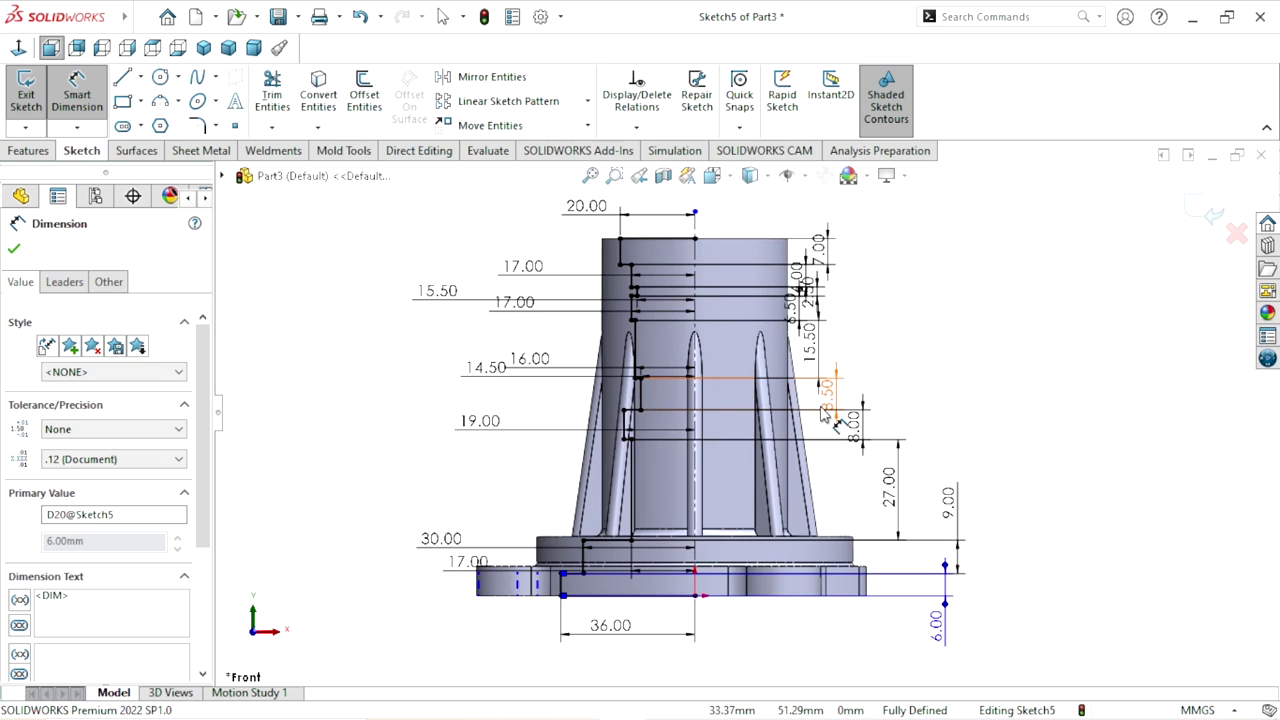
{"action": "left_click", "coordinate": [750, 178]}
{"action": "left_click", "coordinate": [754, 263]}
{"action": "key", "text": "Escape"}
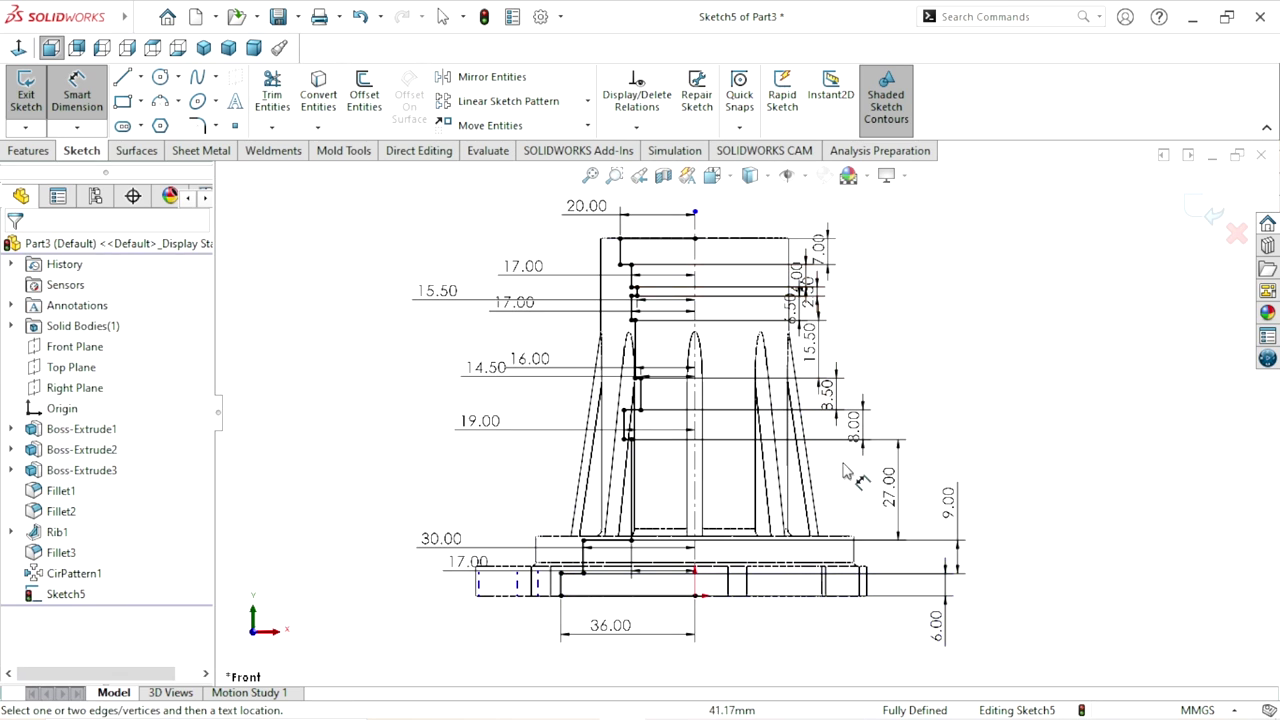
{"action": "scroll", "coordinate": [745, 392], "scroll_direction": "up", "scroll_amount": 2}
{"action": "scroll", "coordinate": [815, 420], "scroll_direction": "down", "scroll_amount": 1}
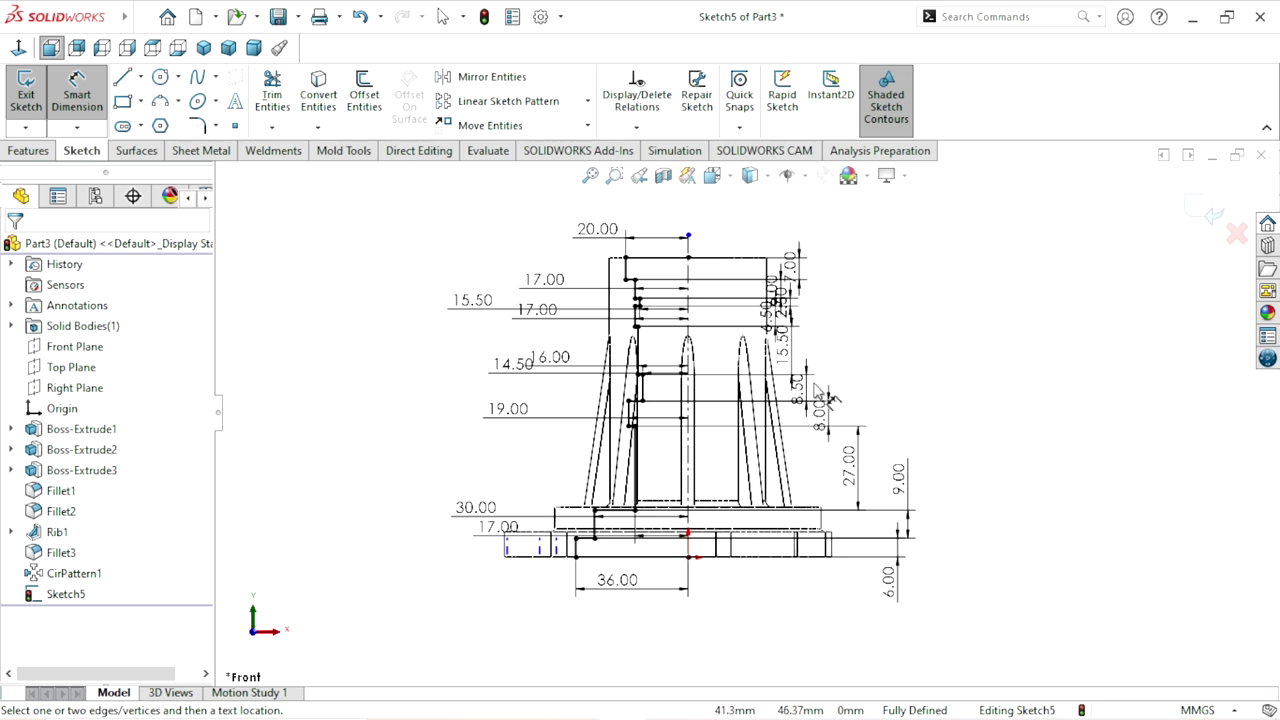
{"action": "left_click", "coordinate": [750, 178]}
{"action": "left_click", "coordinate": [760, 205]}
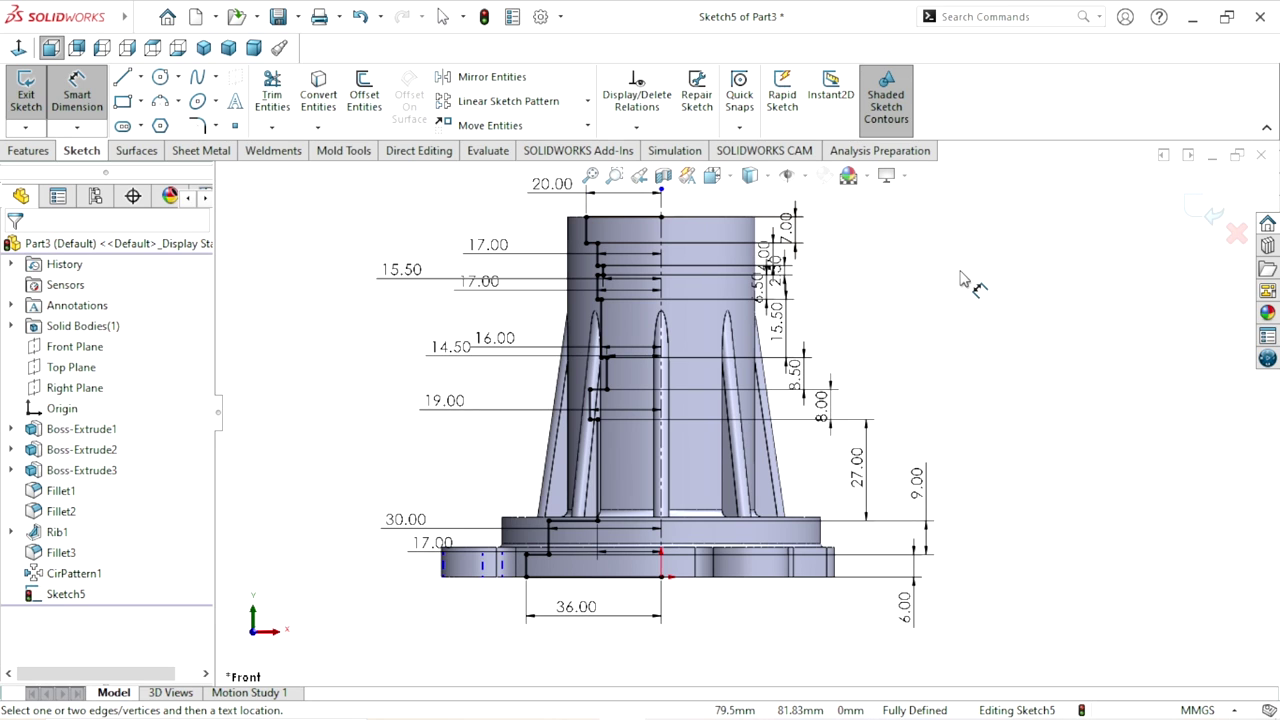
- Hide the solid body and fit the bore sketch in view
{"action": "left_click", "coordinate": [57, 531]}
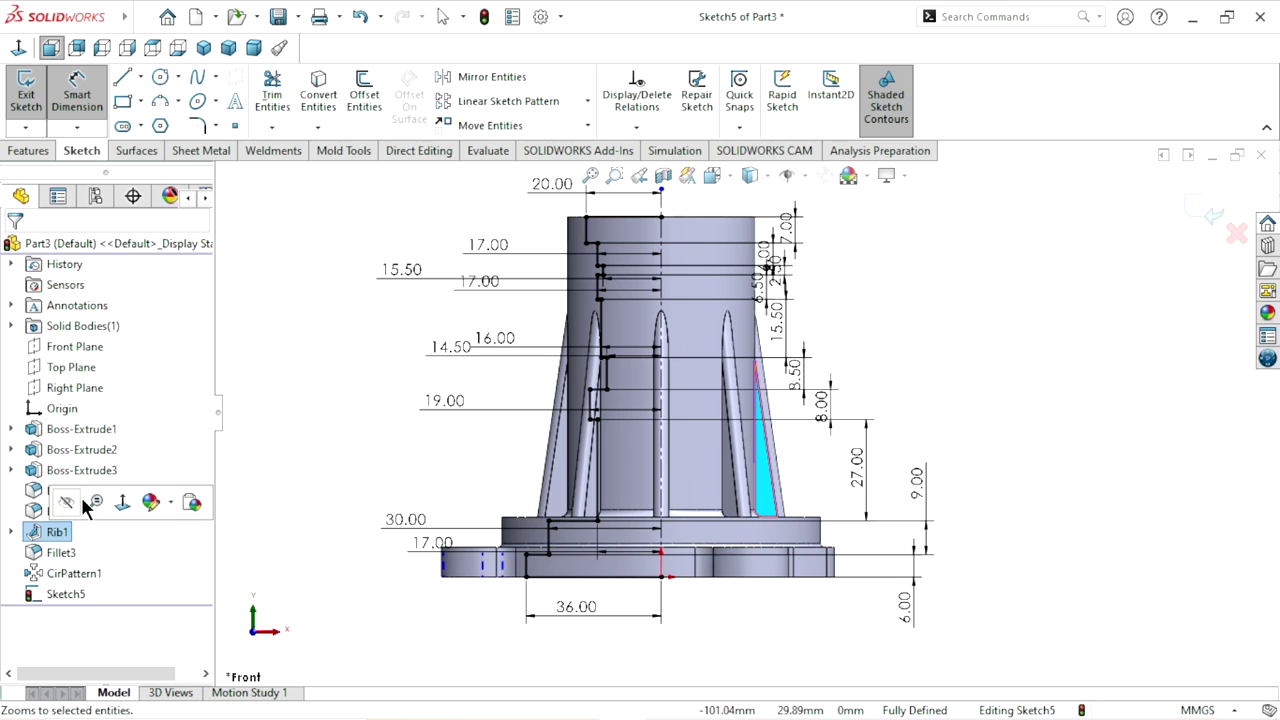
{"action": "left_click", "coordinate": [66, 503]}
{"action": "key", "text": "f"}
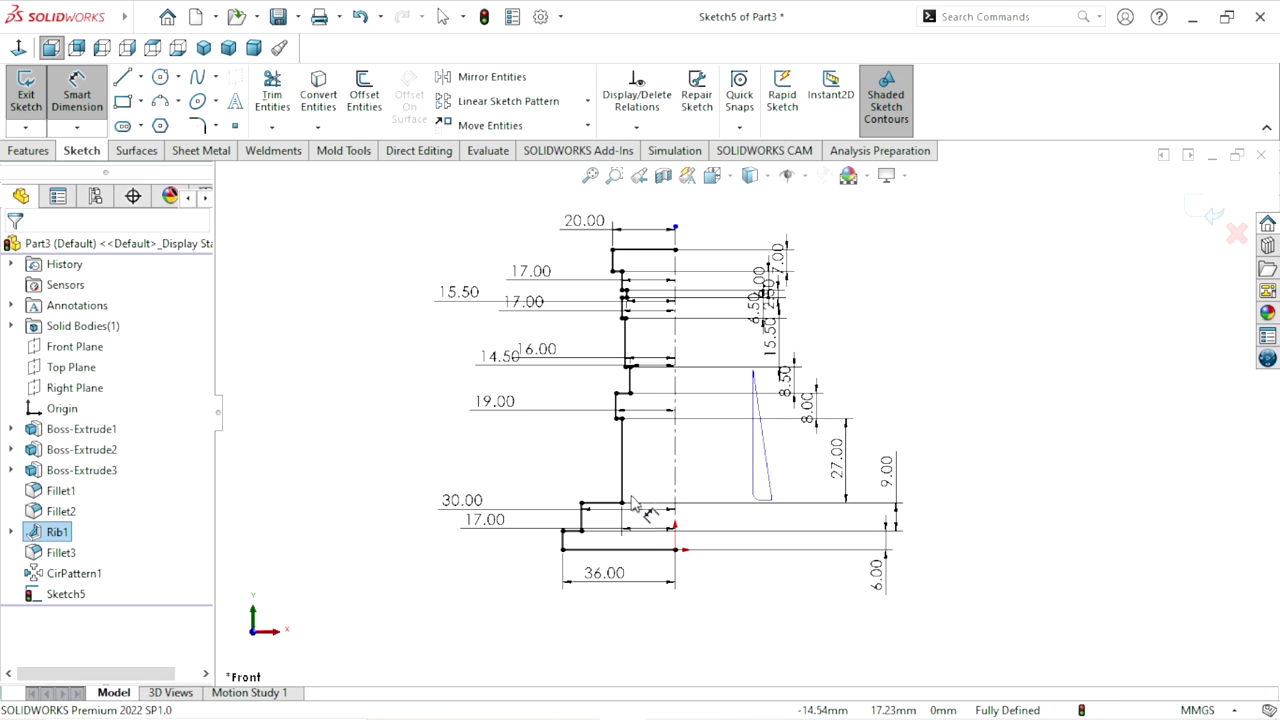
{"action": "scroll", "coordinate": [680, 360], "scroll_direction": "down", "scroll_amount": 2}
{"action": "scroll", "coordinate": [672, 373], "scroll_direction": "down", "scroll_amount": 1}
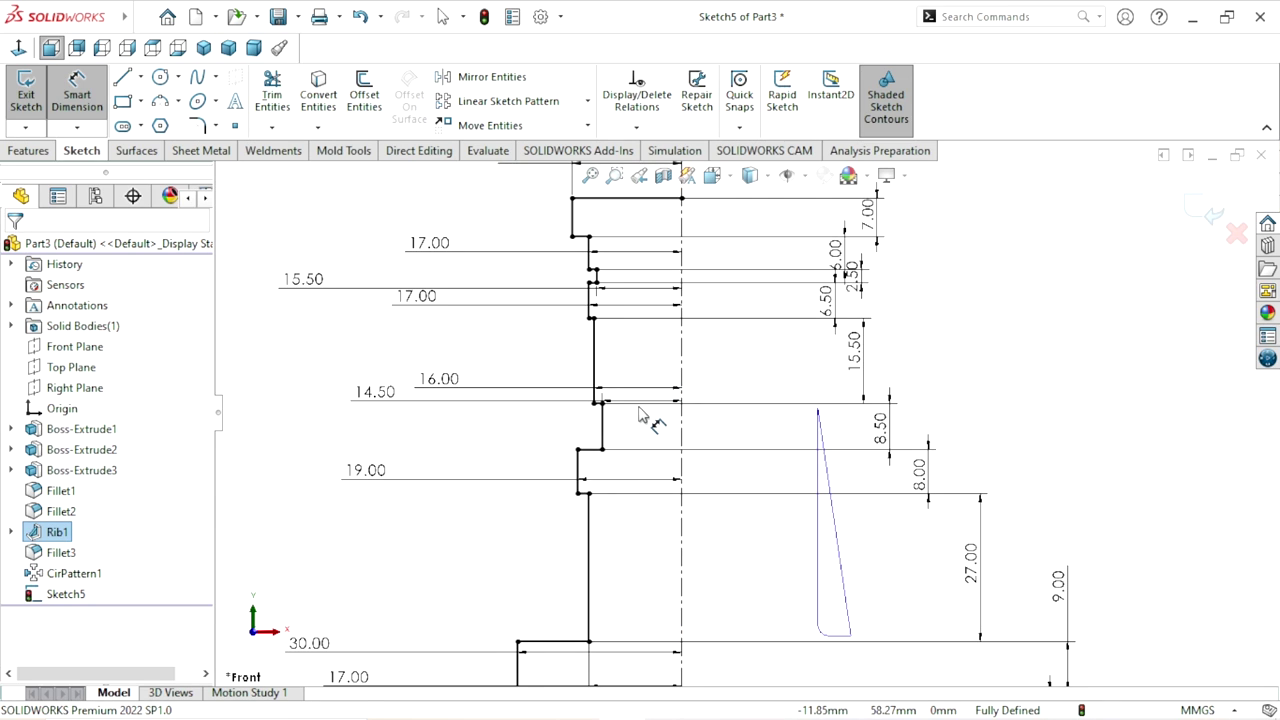
{"action": "scroll", "coordinate": [641, 415], "scroll_direction": "up", "scroll_amount": 2}
{"action": "scroll", "coordinate": [777, 521], "scroll_direction": "down", "scroll_amount": 1}
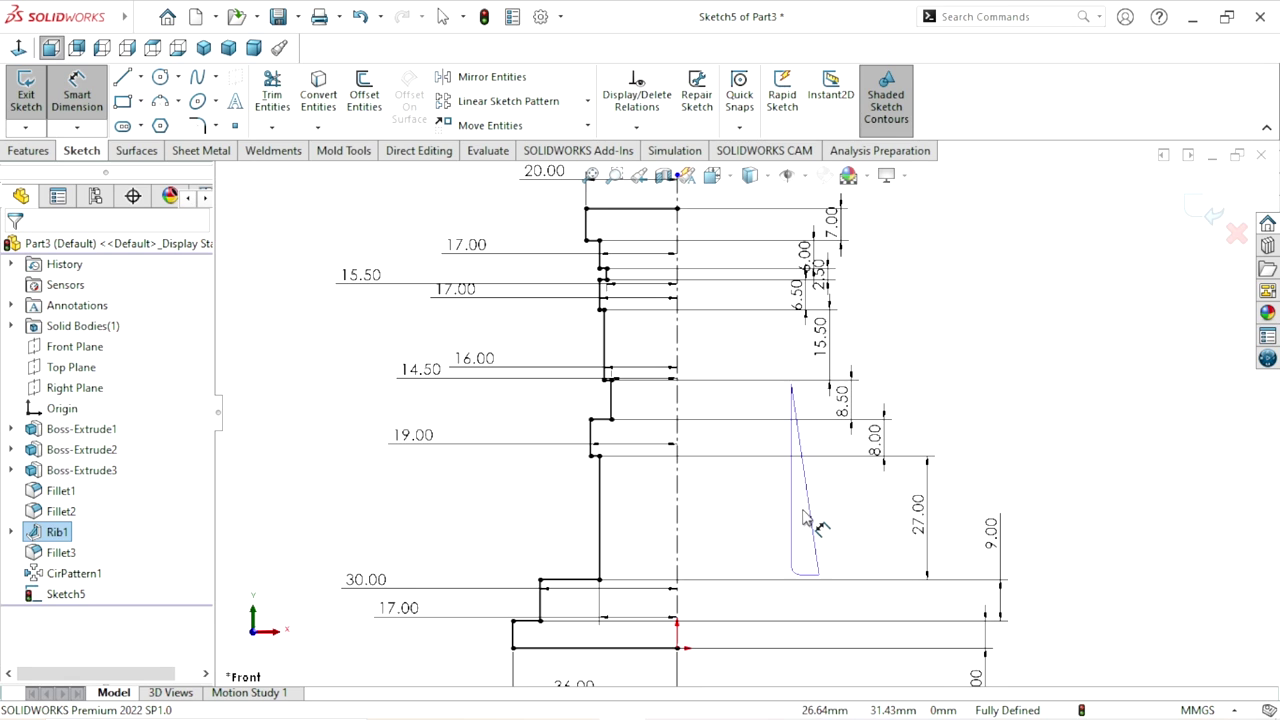
{"action": "left_click", "coordinate": [1023, 451]}
{"action": "scroll", "coordinate": [855, 325], "scroll_direction": "up", "scroll_amount": 1}
{"action": "scroll", "coordinate": [855, 325], "scroll_direction": "down", "scroll_amount": 2}
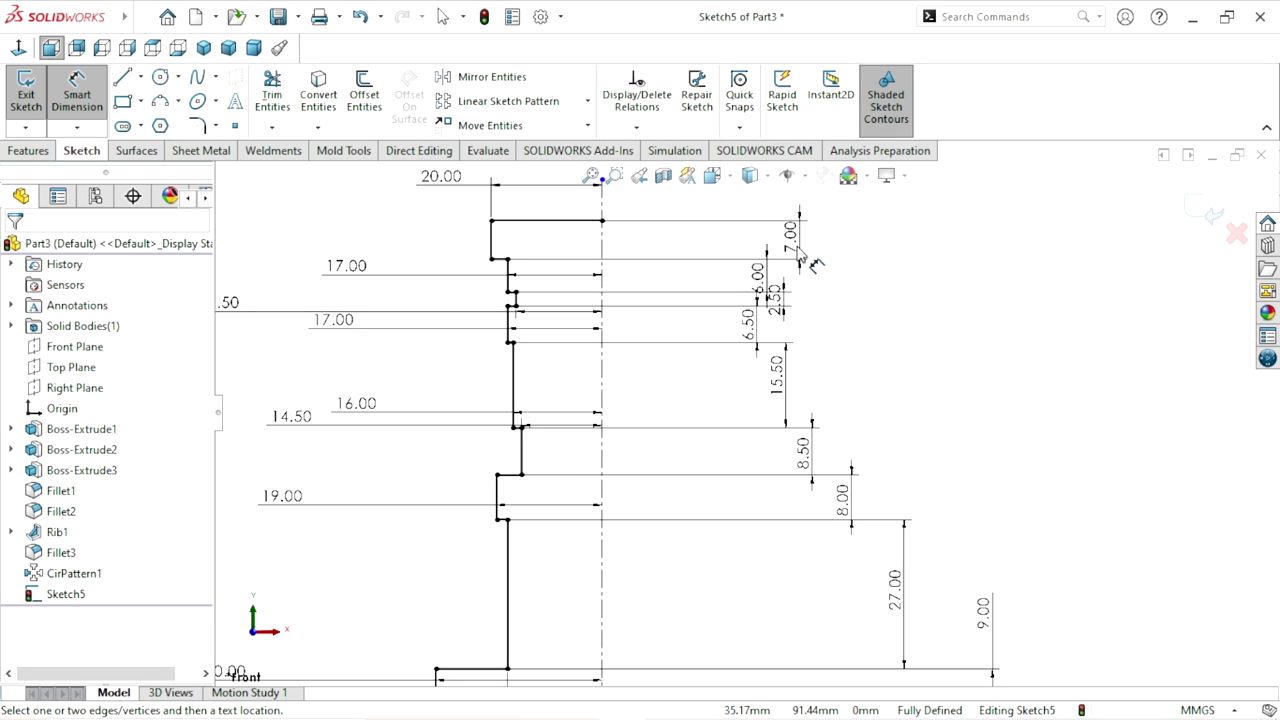
- Drag the 7.00 and 2.50 dimensions to the right, then reselect Rib1
{"action": "left_click_drag", "start_coordinate": [798, 252], "coordinate": [784, 230]}
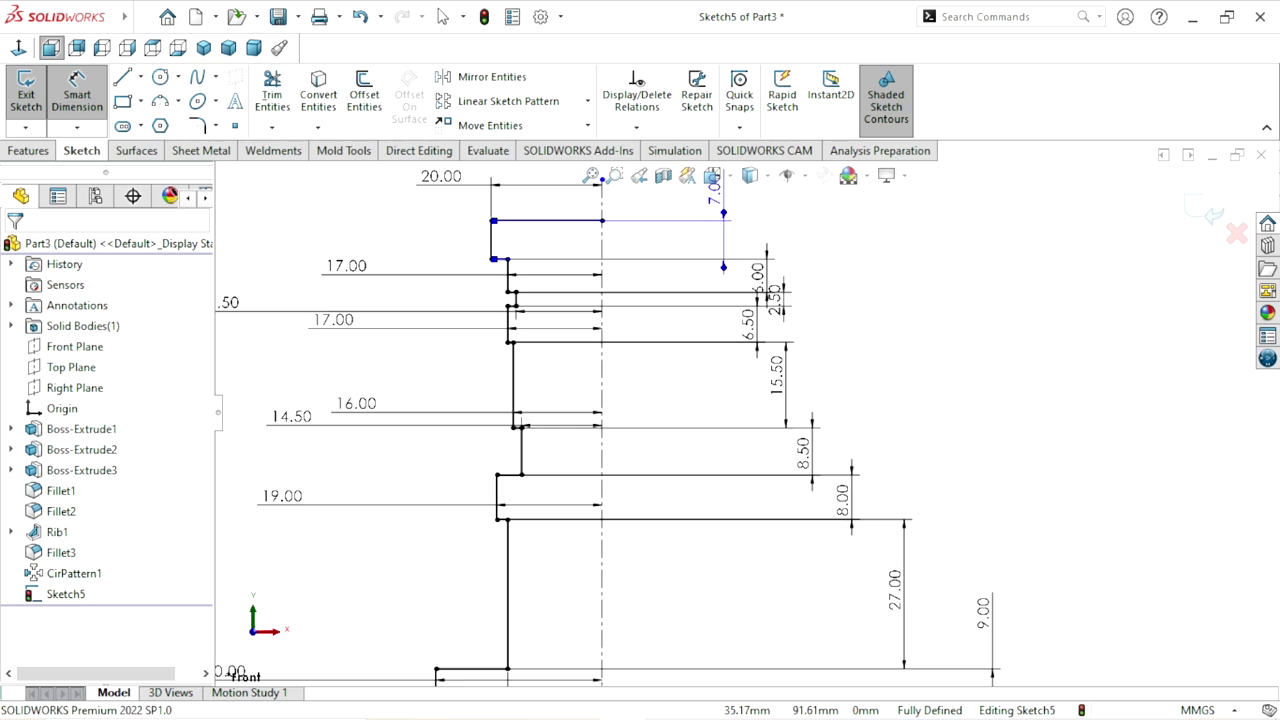
{"action": "scroll", "coordinate": [728, 448], "scroll_direction": "up", "scroll_amount": 3}
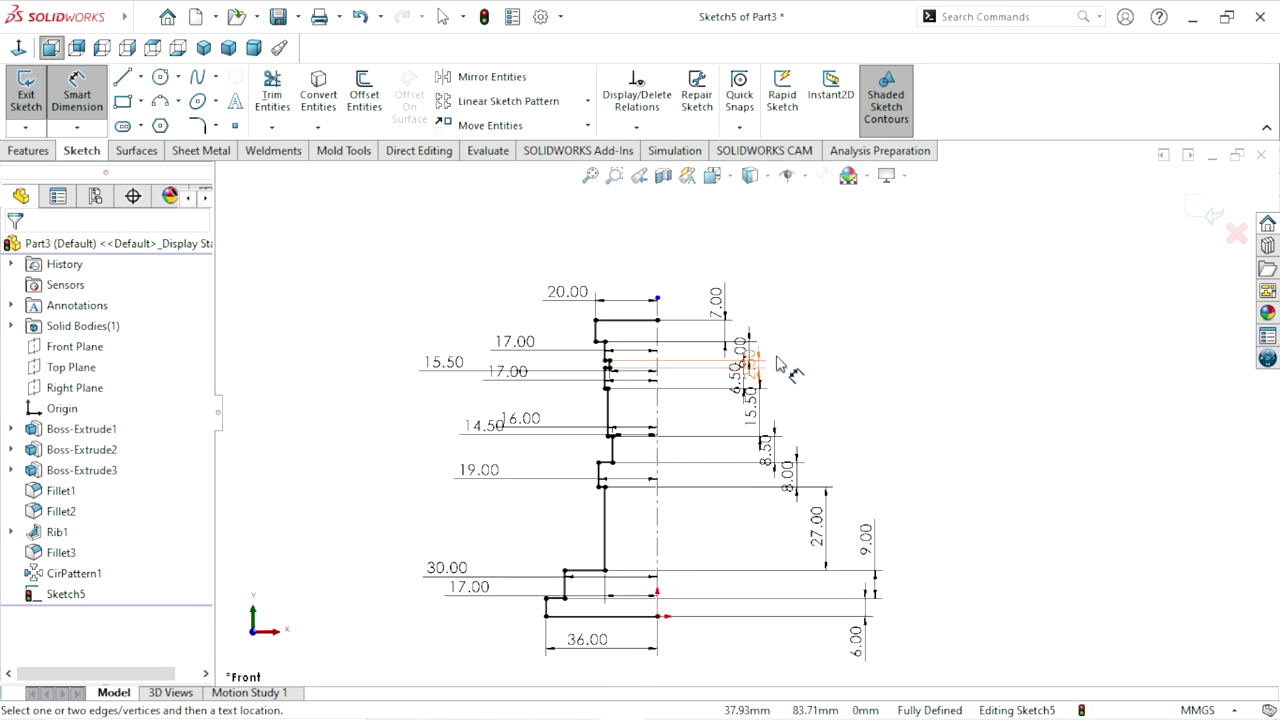
{"action": "scroll", "coordinate": [778, 362], "scroll_direction": "down", "scroll_amount": 1}
{"action": "left_click_drag", "start_coordinate": [703, 292], "coordinate": [766, 288]}
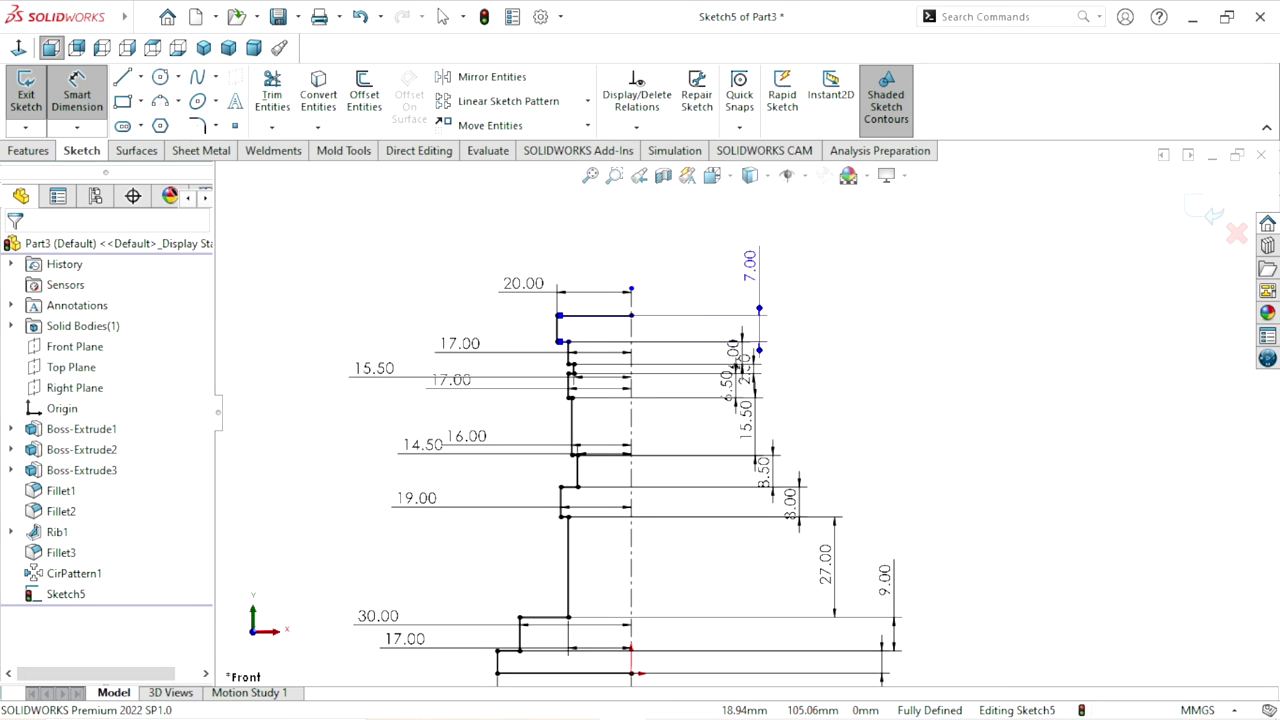
{"action": "scroll", "coordinate": [784, 434], "scroll_direction": "down", "scroll_amount": 2}
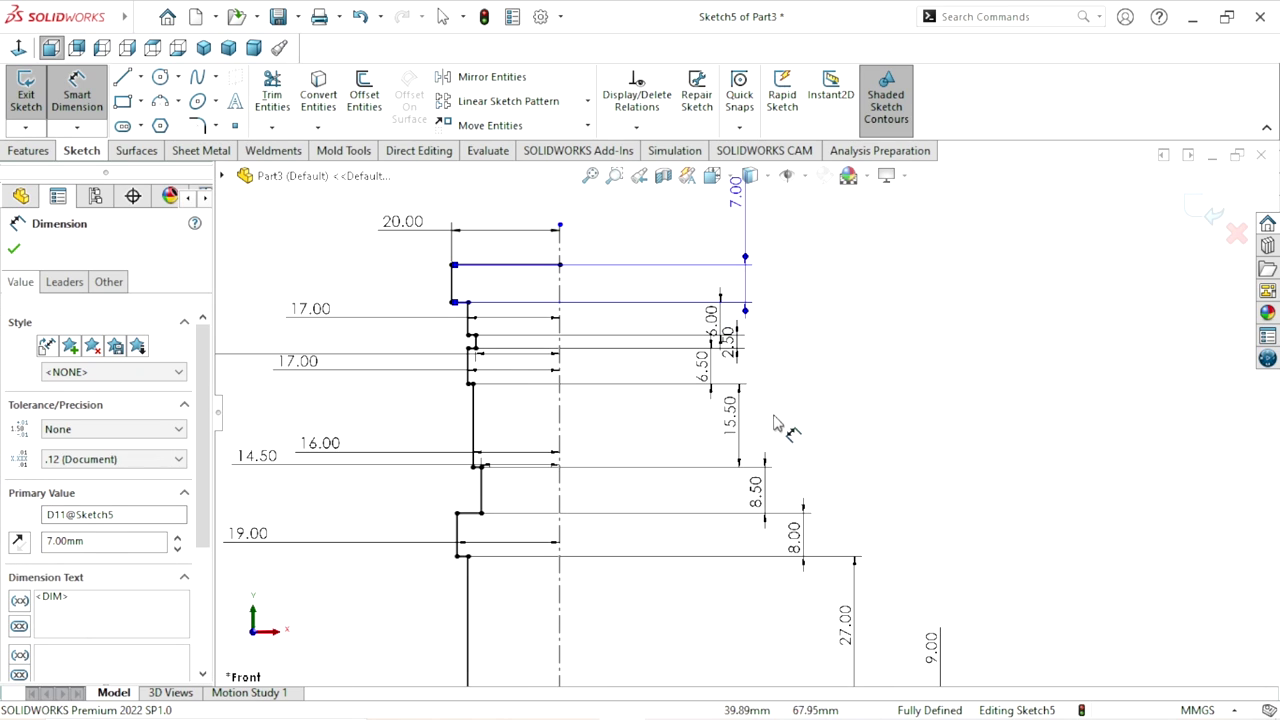
{"action": "left_click_drag", "start_coordinate": [738, 352], "coordinate": [822, 332]}
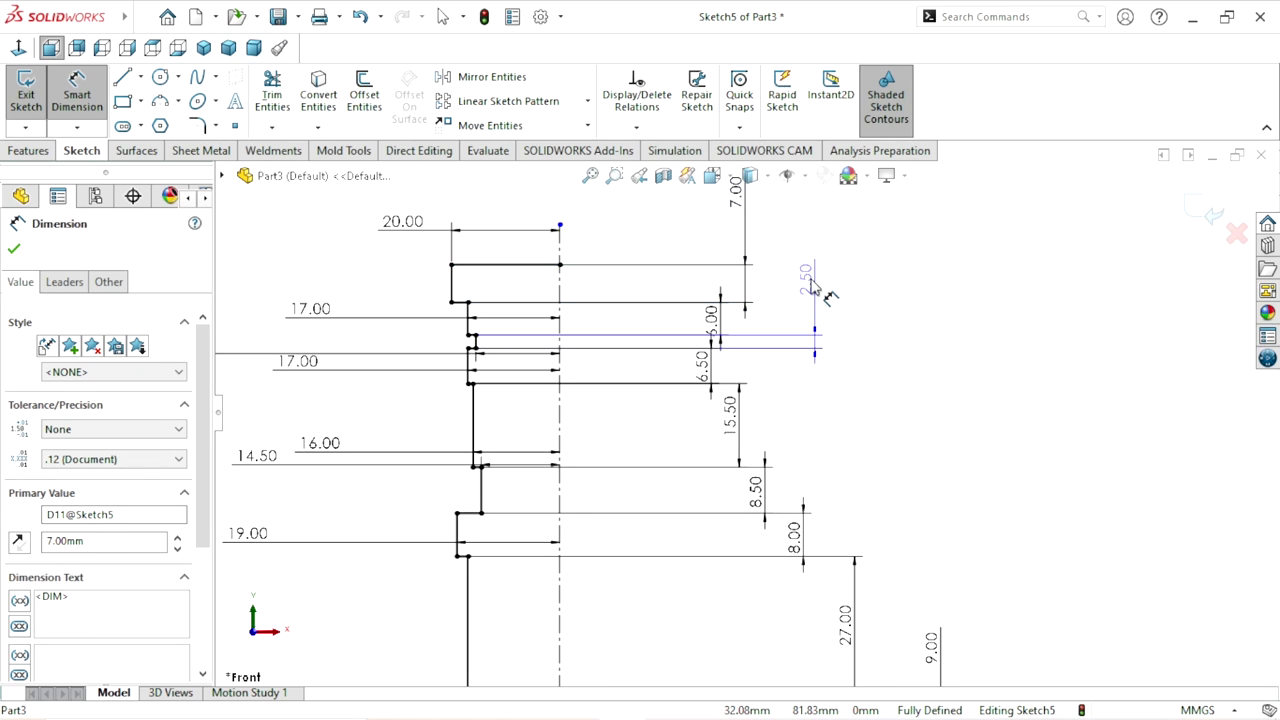
{"action": "left_click_drag", "start_coordinate": [812, 287], "coordinate": [812, 288]}
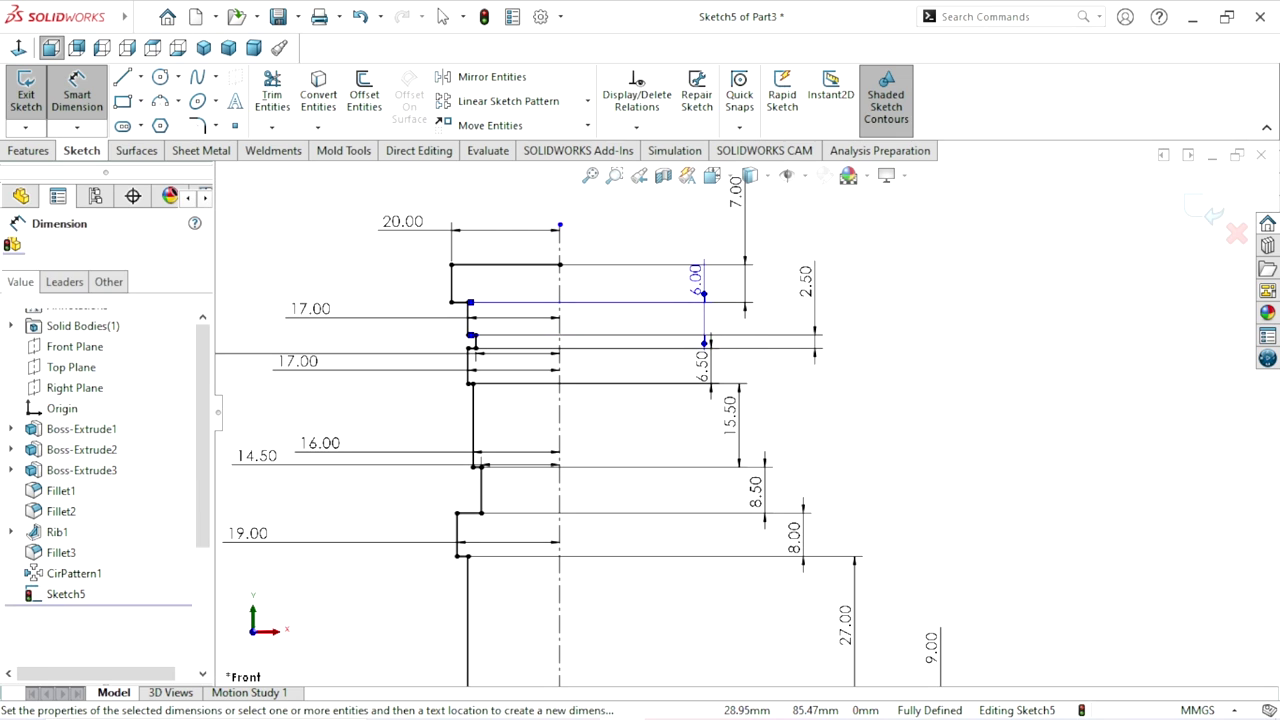
{"action": "left_click", "coordinate": [781, 506]}
{"action": "scroll", "coordinate": [727, 516], "scroll_direction": "up", "scroll_amount": 4}
{"action": "scroll", "coordinate": [750, 370], "scroll_direction": "down", "scroll_amount": 1}
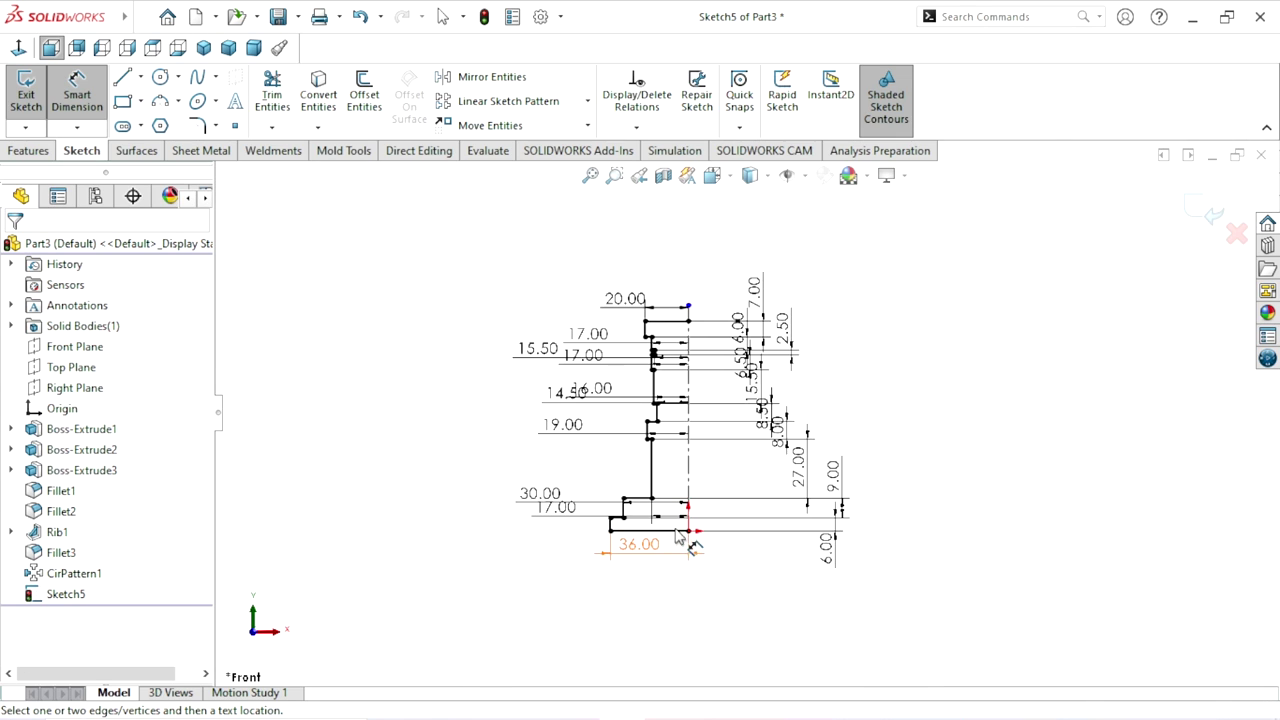
{"action": "scroll", "coordinate": [750, 370], "scroll_direction": "down", "scroll_amount": 1}
{"action": "scroll", "coordinate": [750, 370], "scroll_direction": "down", "scroll_amount": 1}
{"action": "left_click", "coordinate": [74, 532]}
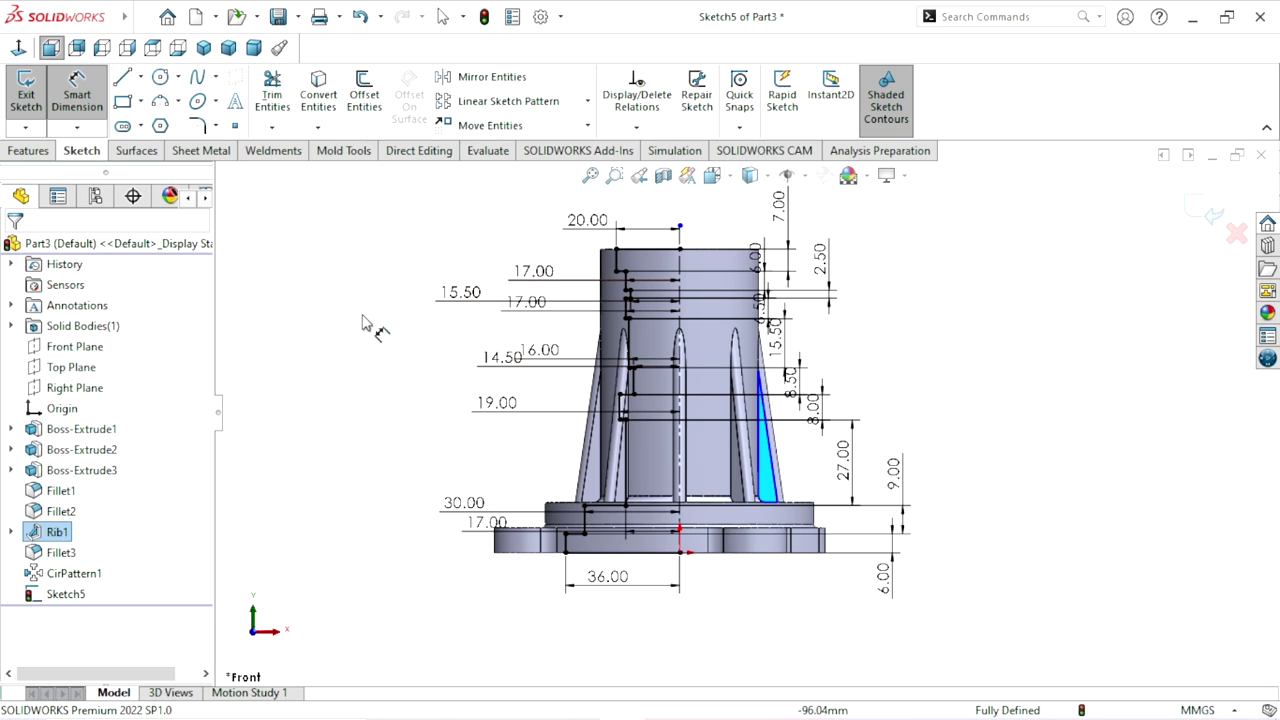
- Create Cut-Revolve1, a 360° Blind revolved cut from the auto-closed bore sketch
{"action": "left_click", "coordinate": [28, 152]}
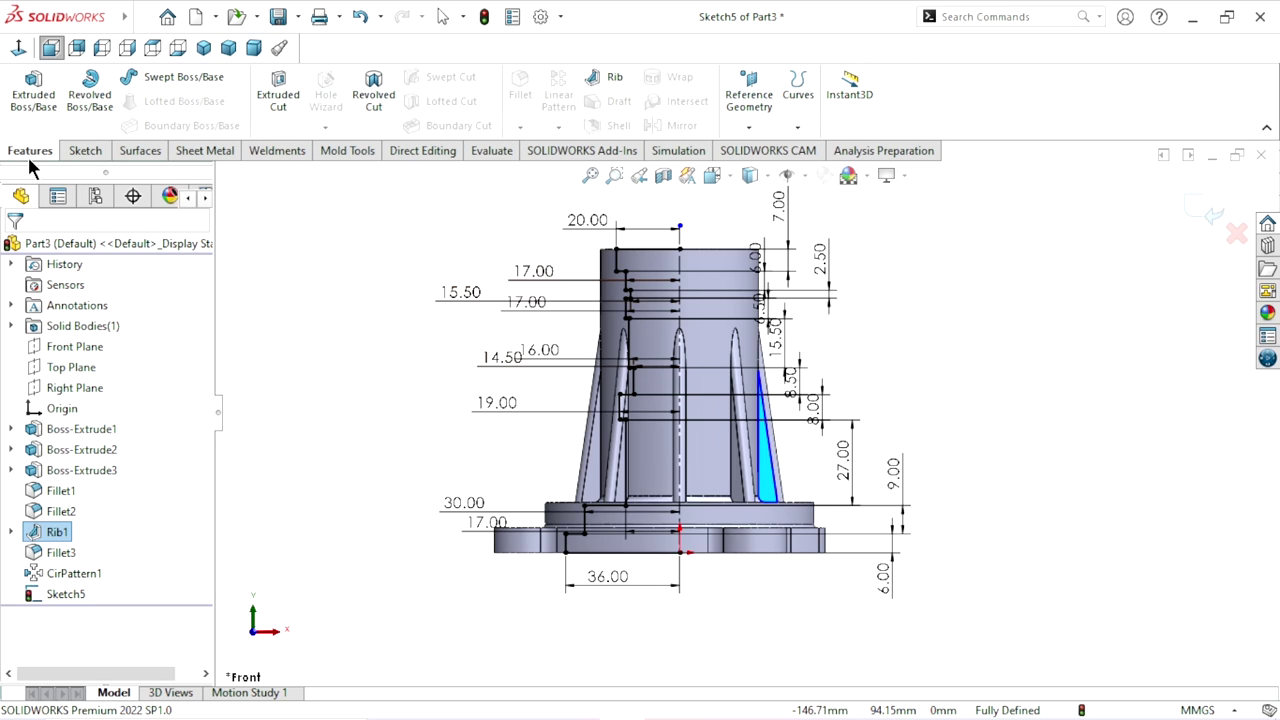
{"action": "left_click", "coordinate": [374, 94]}
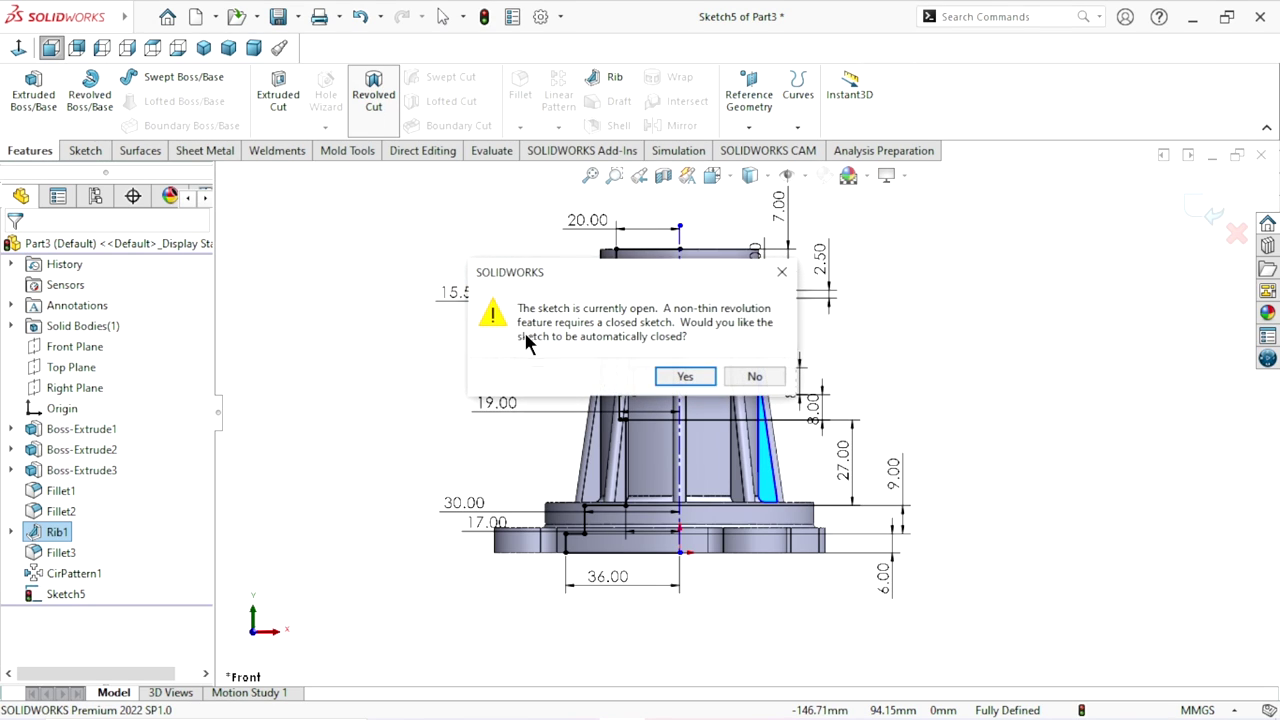
{"action": "left_click", "coordinate": [686, 378]}
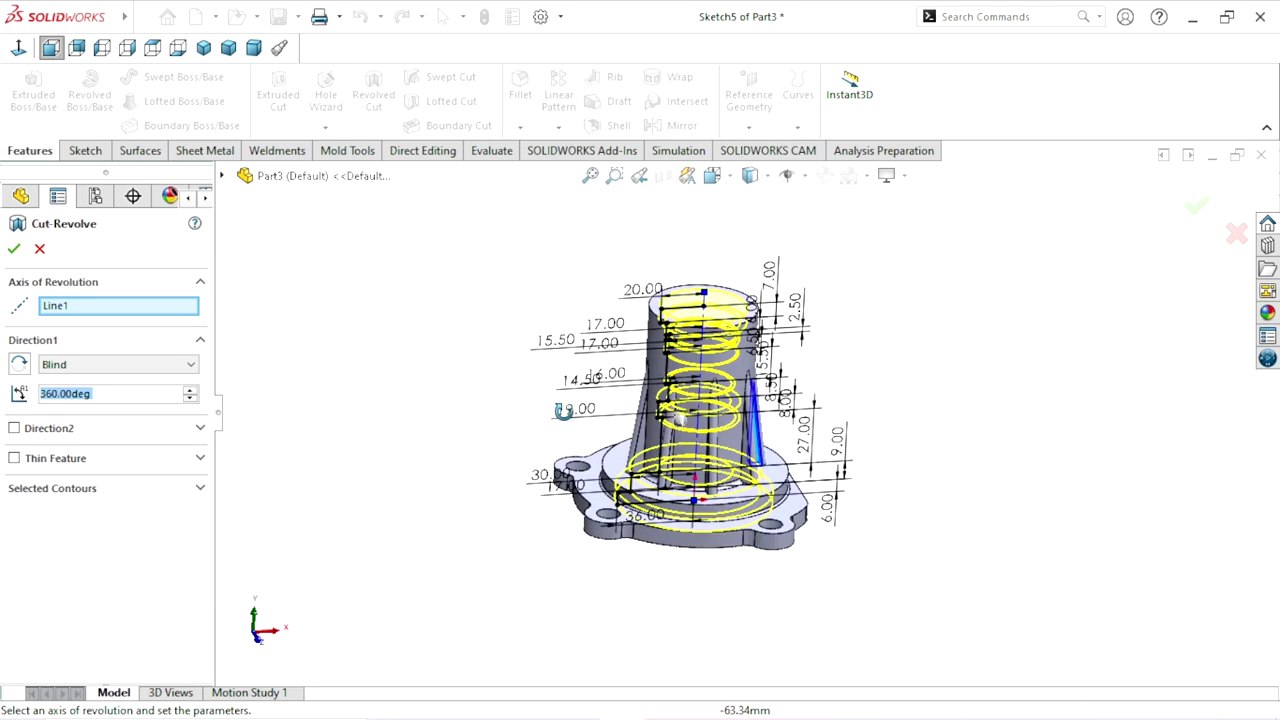
{"action": "left_click", "coordinate": [13, 251]}
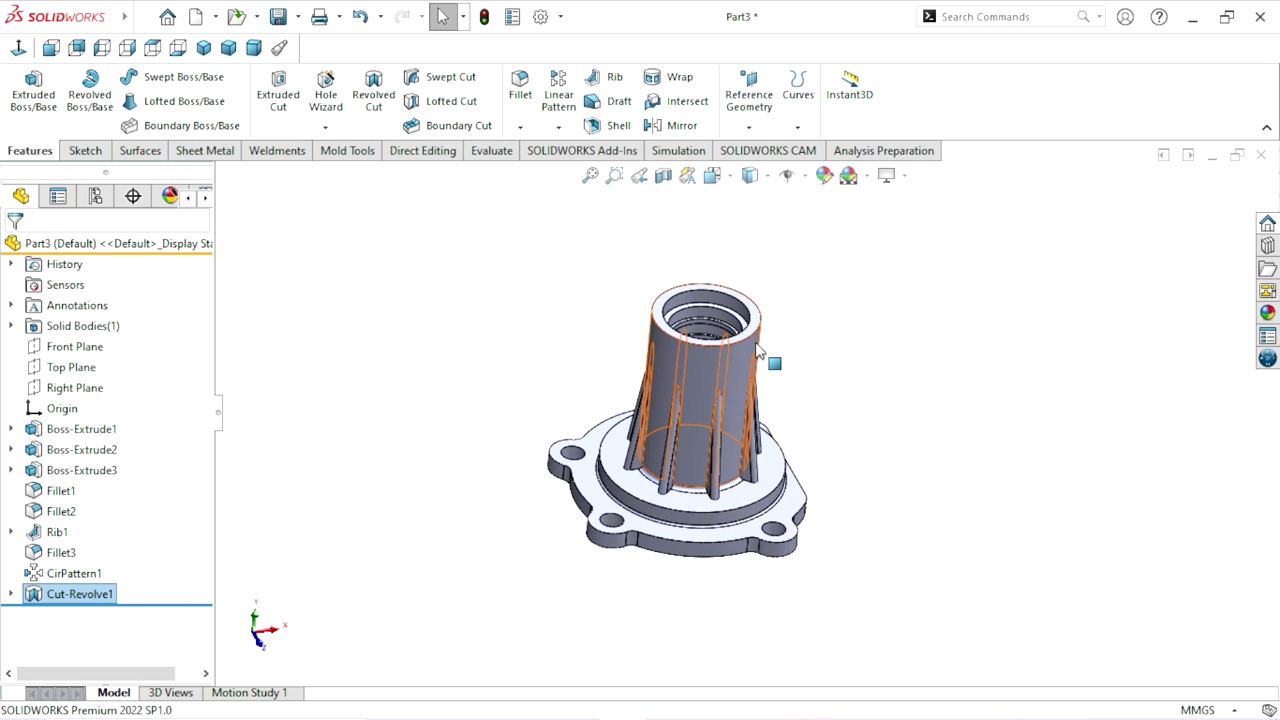
{"action": "left_click", "coordinate": [851, 411]}
{"action": "middle_click_drag", "start_coordinate": [826, 443], "coordinate": [820, 453]}
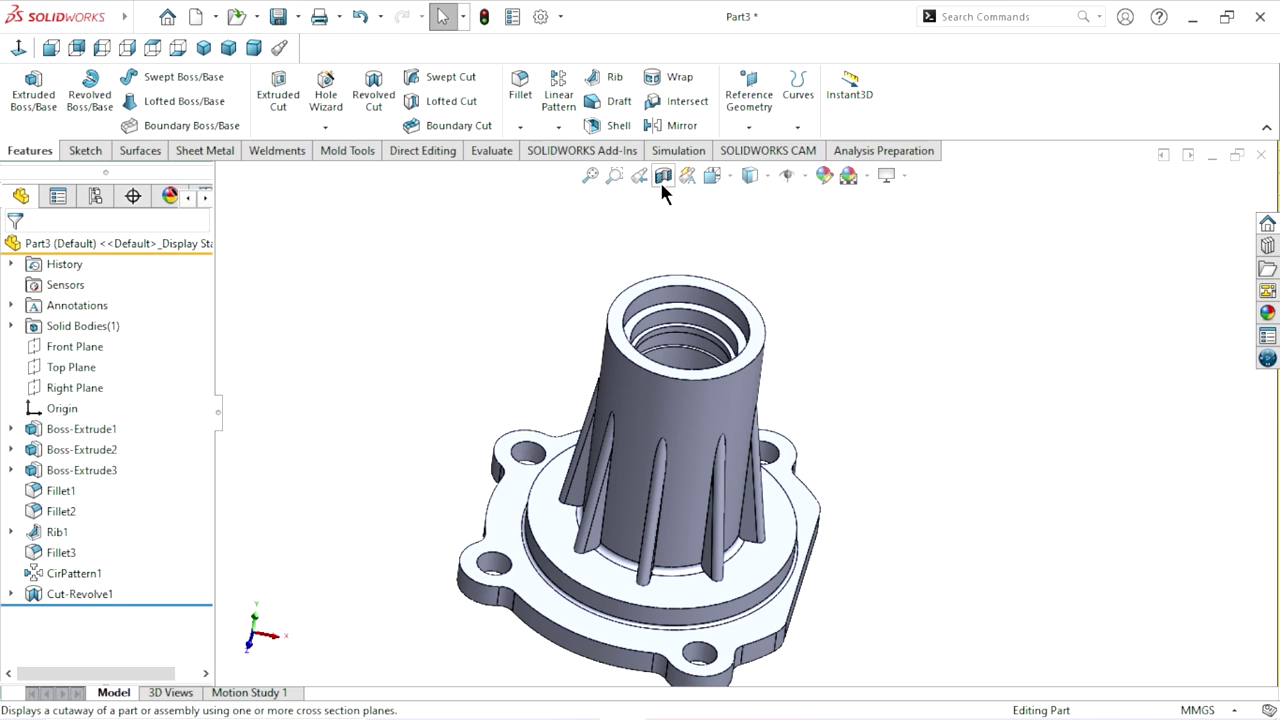
- Apply a Front Plane section view and orbit to inspect the stepped bore
{"action": "left_click", "coordinate": [663, 175]}
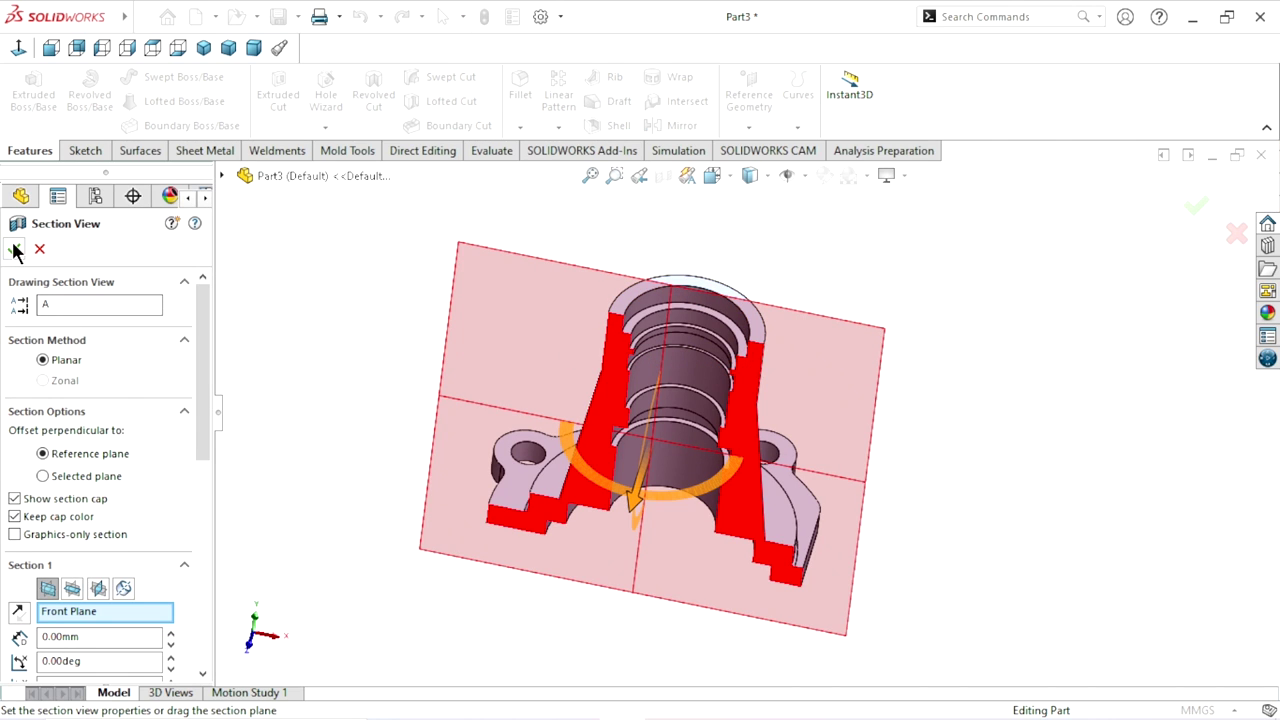
{"action": "left_click", "coordinate": [15, 249]}
{"action": "mouse_move", "coordinate": [596, 466]}
{"action": "middle_mouse_down"}
{"action": "mouse_move", "coordinate": [568, 391]}
{"action": "mouse_move", "coordinate": [637, 372]}
{"action": "mouse_move", "coordinate": [494, 277]}
{"action": "mouse_move", "coordinate": [497, 240]}
{"action": "mouse_move", "coordinate": [623, 390]}
{"action": "middle_mouse_up"}
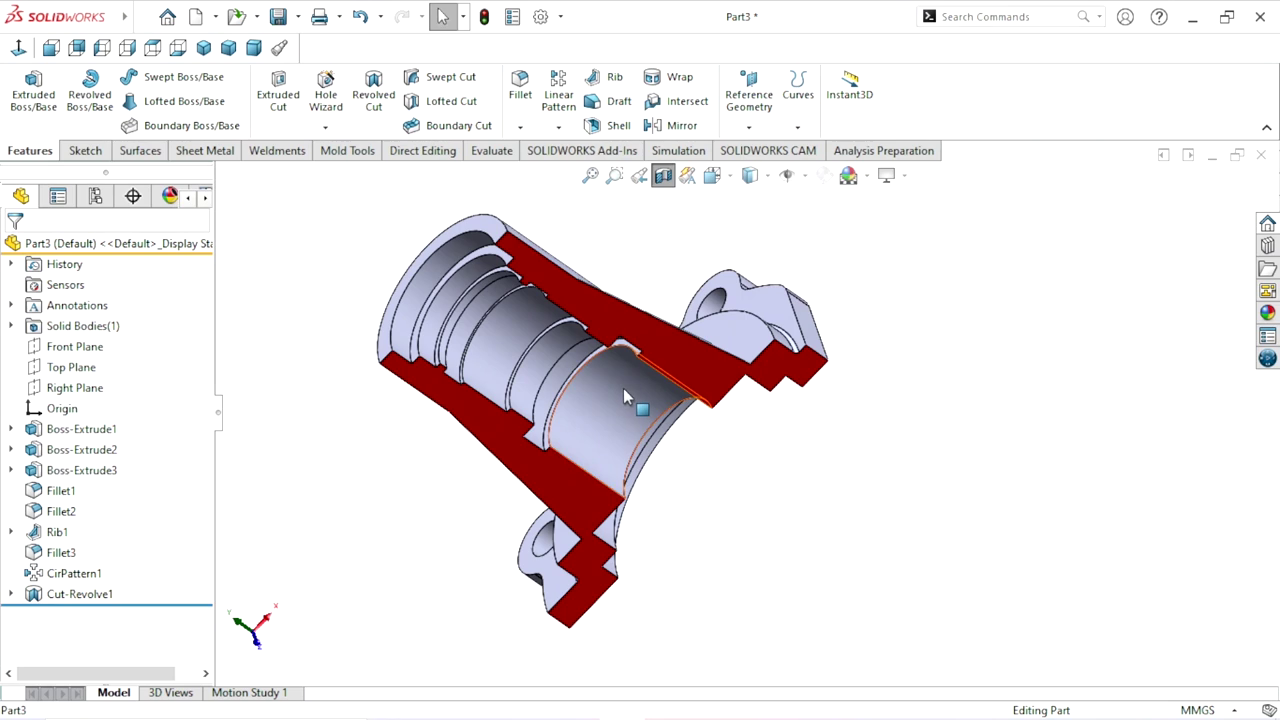
{"action": "scroll", "coordinate": [663, 463], "scroll_direction": "up", "scroll_amount": 2}
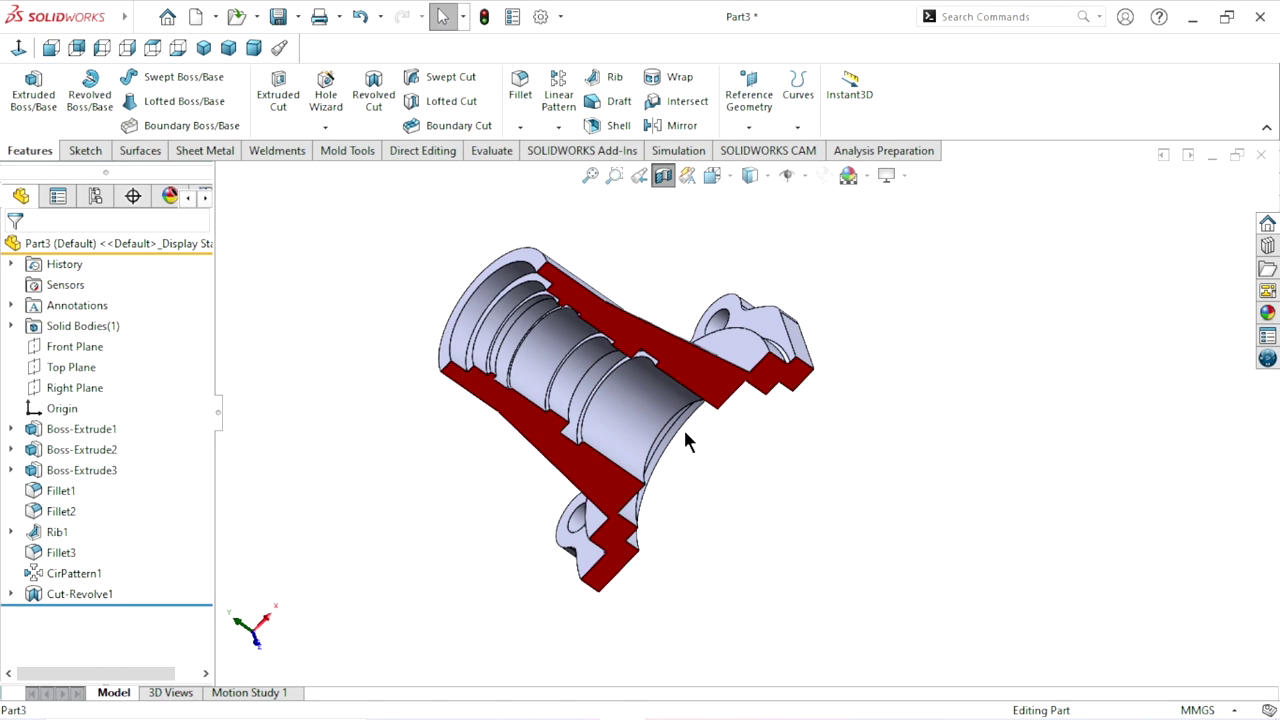
{"action": "scroll", "coordinate": [686, 440], "scroll_direction": "down", "scroll_amount": 2}
{"action": "scroll", "coordinate": [740, 445], "scroll_direction": "up", "scroll_amount": 2}
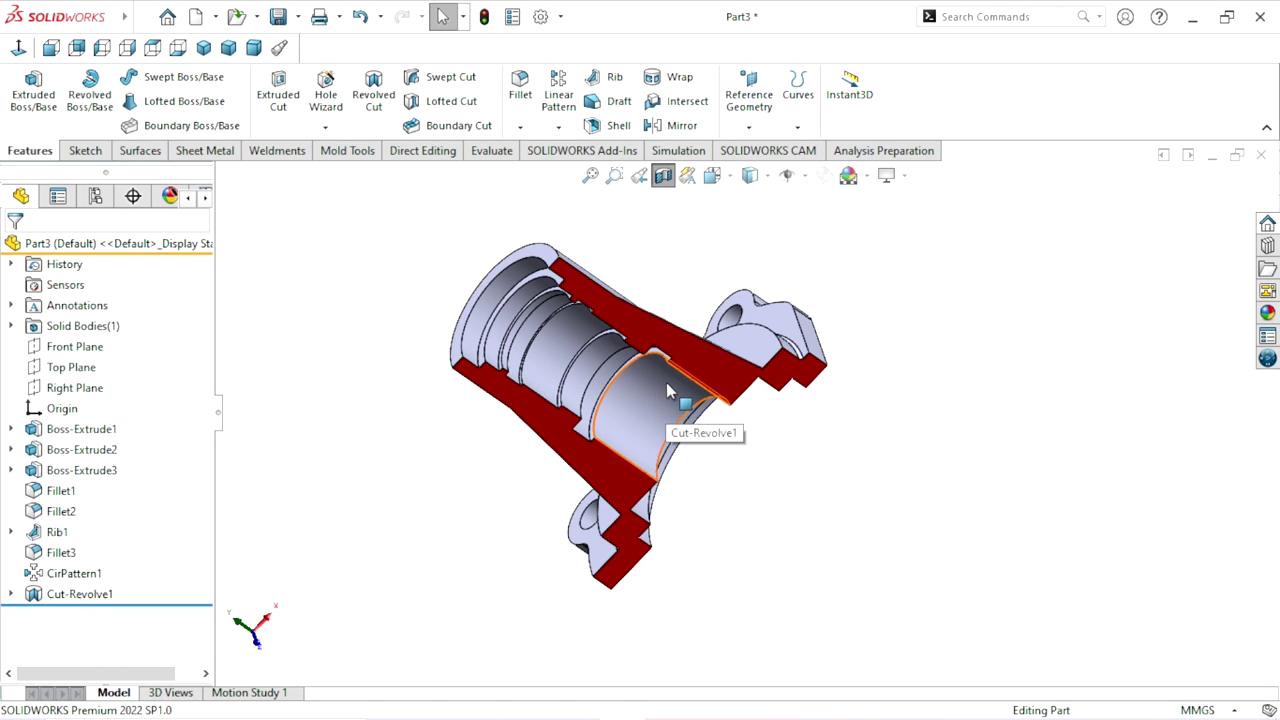
{"action": "mouse_move", "coordinate": [666, 390]}
{"action": "middle_mouse_down"}
{"action": "mouse_move", "coordinate": [694, 429]}
{"action": "mouse_move", "coordinate": [820, 520]}
{"action": "mouse_move", "coordinate": [883, 484]}
{"action": "middle_mouse_up"}
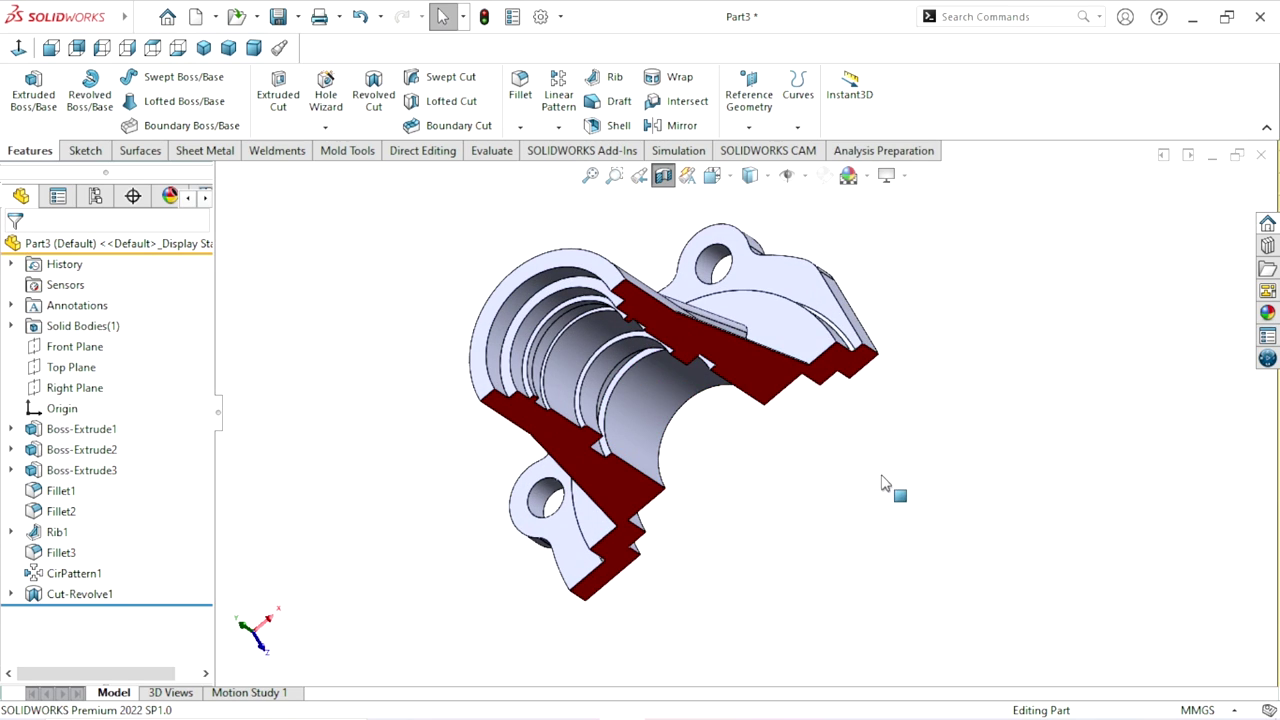
- Start a chamfer and set its distance to 0.50 mm at 45°
{"action": "left_click", "coordinate": [521, 126]}
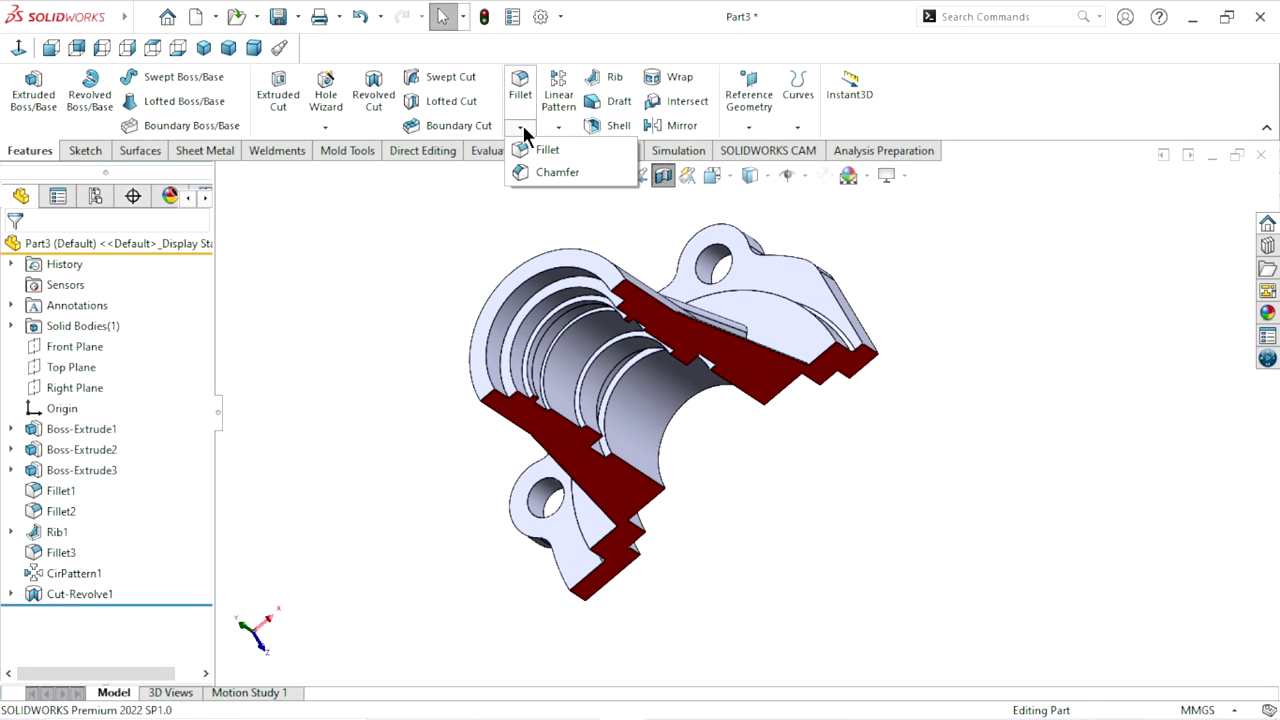
{"action": "left_click", "coordinate": [540, 170]}
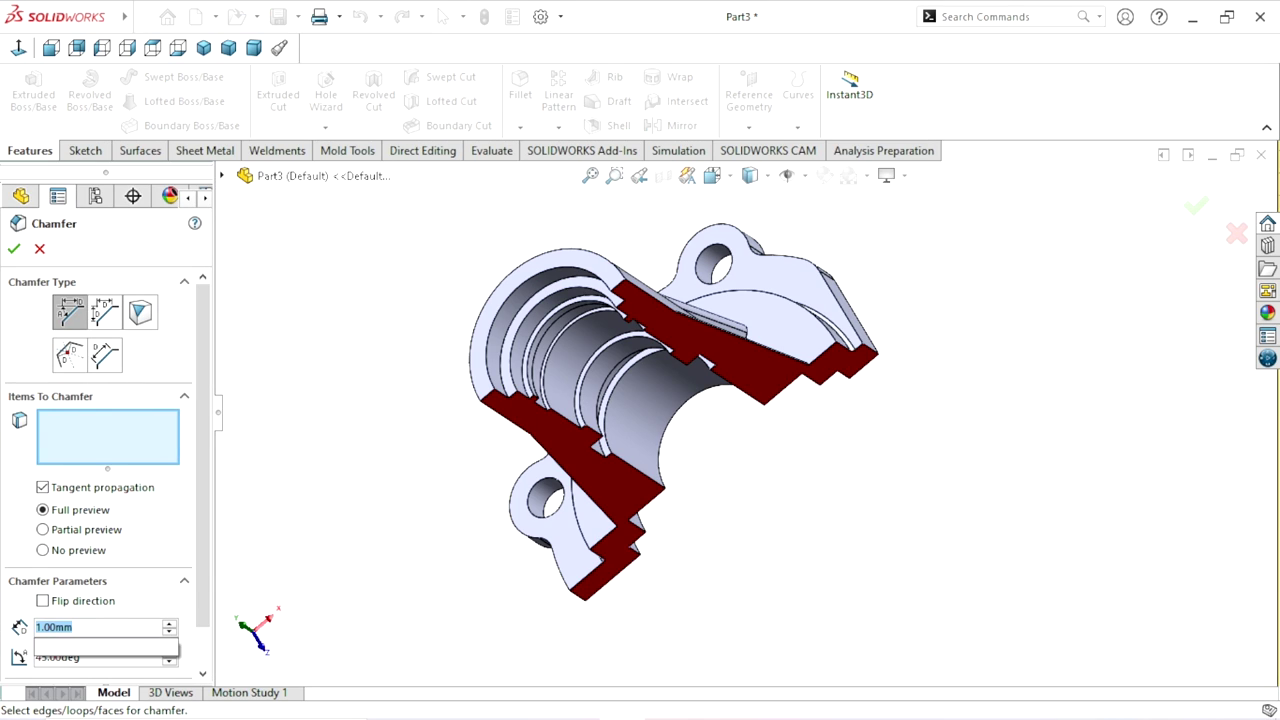
{"action": "type", "text": "0.5"}
{"action": "key", "text": "Return"}
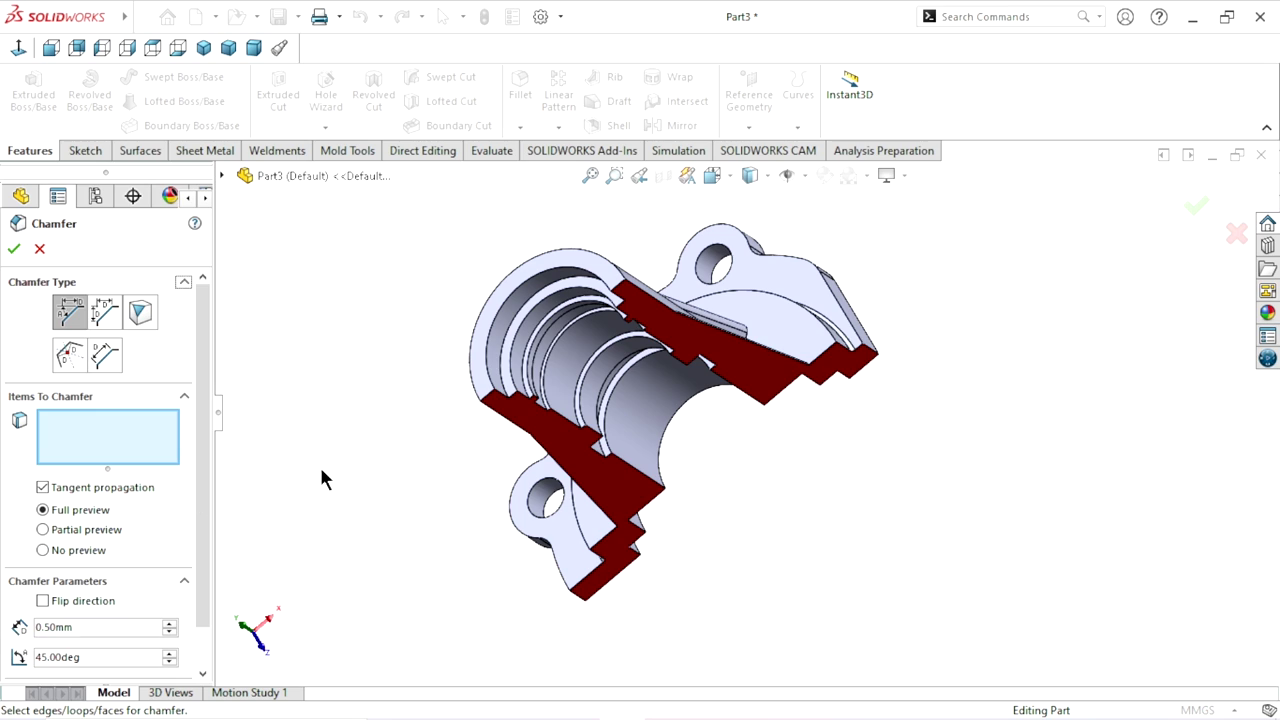
- Select the bore's front rim face and two bore ring edges for the chamfer
{"action": "scroll", "coordinate": [530, 440], "scroll_direction": "down", "scroll_amount": 2}
{"action": "scroll", "coordinate": [540, 450], "scroll_direction": "down", "scroll_amount": 1}
{"action": "left_click", "coordinate": [450, 328]}
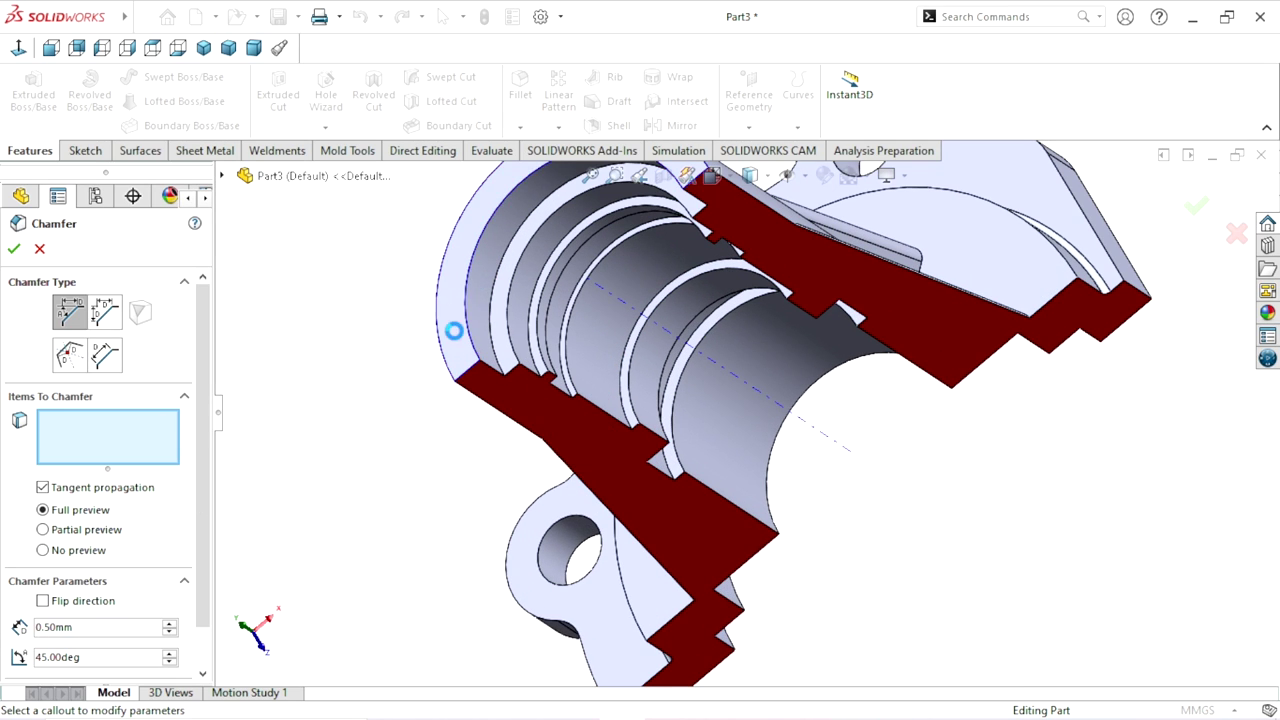
{"action": "left_click", "coordinate": [519, 272]}
{"action": "scroll", "coordinate": [645, 326], "scroll_direction": "down", "scroll_amount": 1}
{"action": "scroll", "coordinate": [645, 326], "scroll_direction": "down", "scroll_amount": 1}
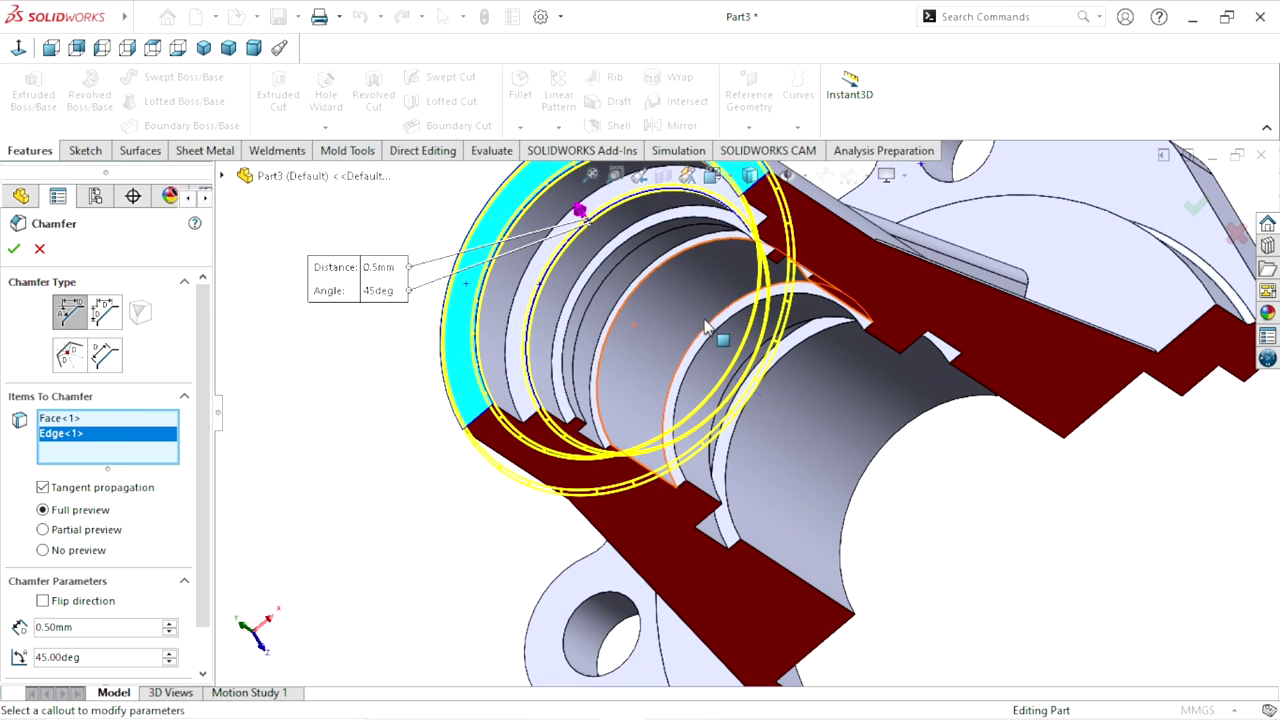
{"action": "scroll", "coordinate": [786, 422], "scroll_direction": "down", "scroll_amount": 2}
{"action": "scroll", "coordinate": [786, 420], "scroll_direction": "down", "scroll_amount": 2}
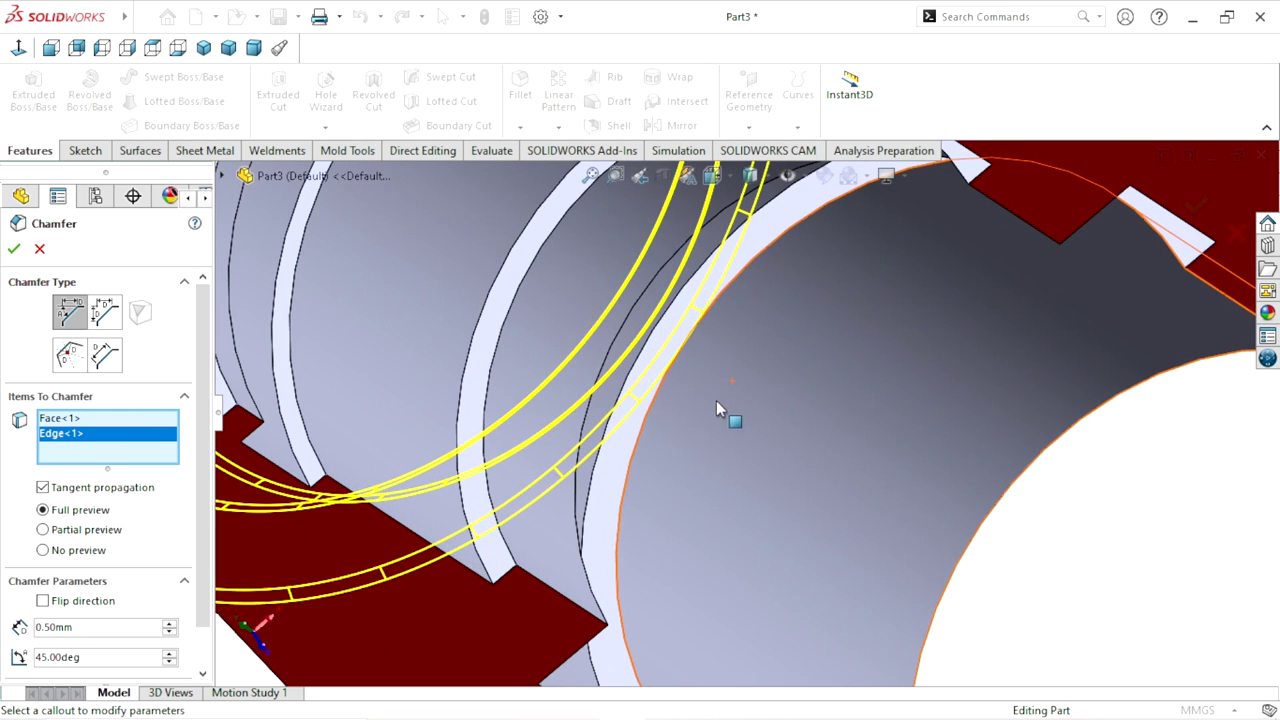
{"action": "left_click", "coordinate": [640, 448]}
- Add three more ring edges deeper in the stepped bore to the chamfer
{"action": "scroll", "coordinate": [697, 503], "scroll_direction": "up", "scroll_amount": 3}
{"action": "middle_click_drag", "start_coordinate": [777, 496], "coordinate": [694, 420]}
{"action": "scroll", "coordinate": [610, 334], "scroll_direction": "down", "scroll_amount": 2}
{"action": "scroll", "coordinate": [607, 328], "scroll_direction": "down", "scroll_amount": 2}
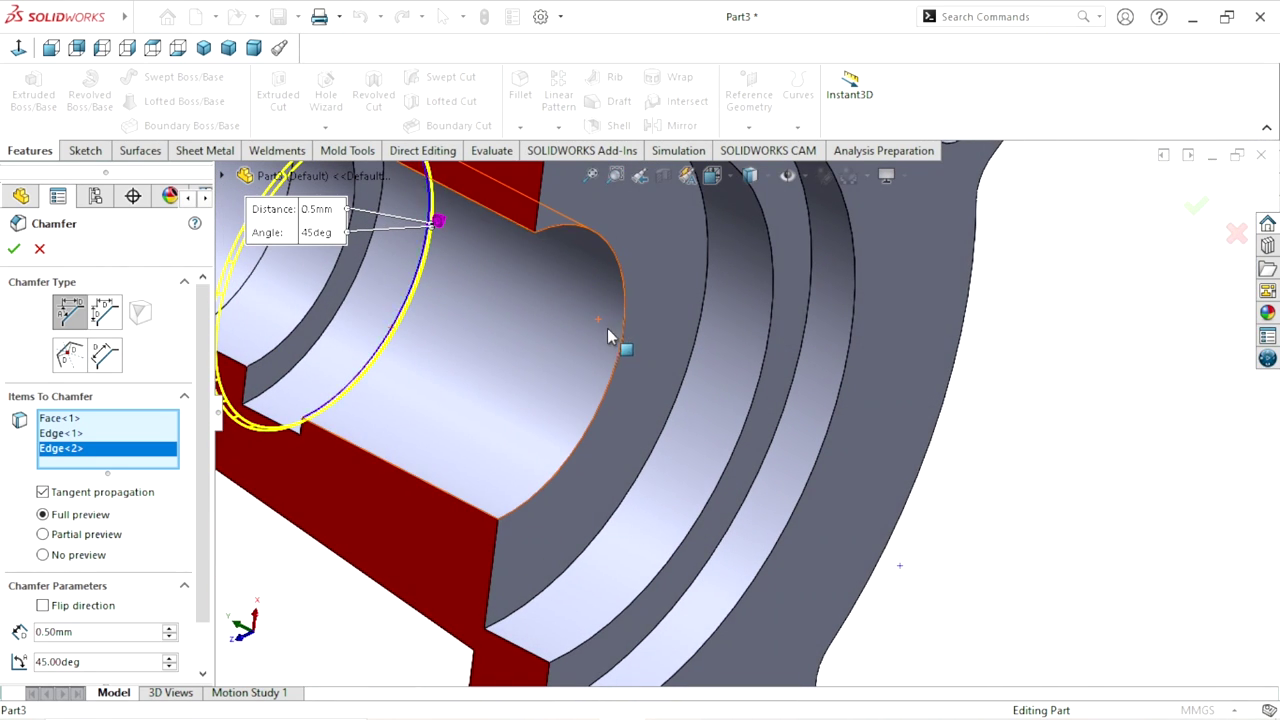
{"action": "left_click", "coordinate": [620, 350]}
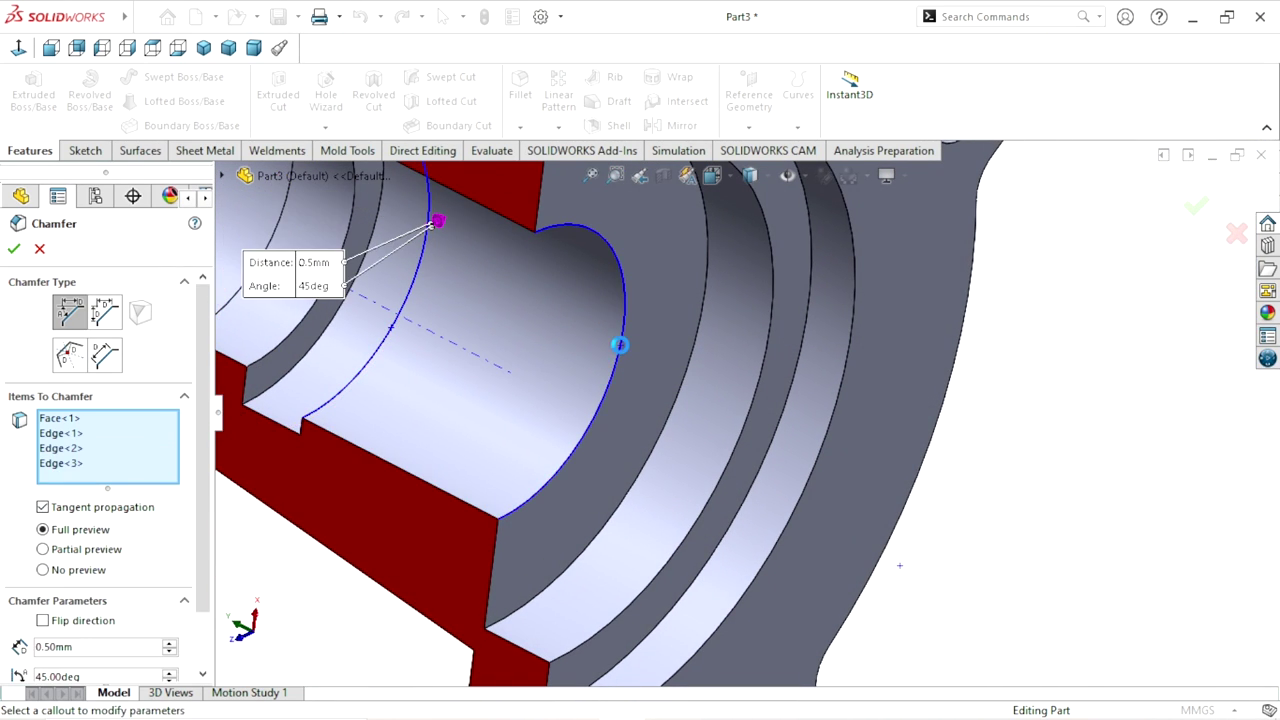
{"action": "left_click", "coordinate": [766, 362]}
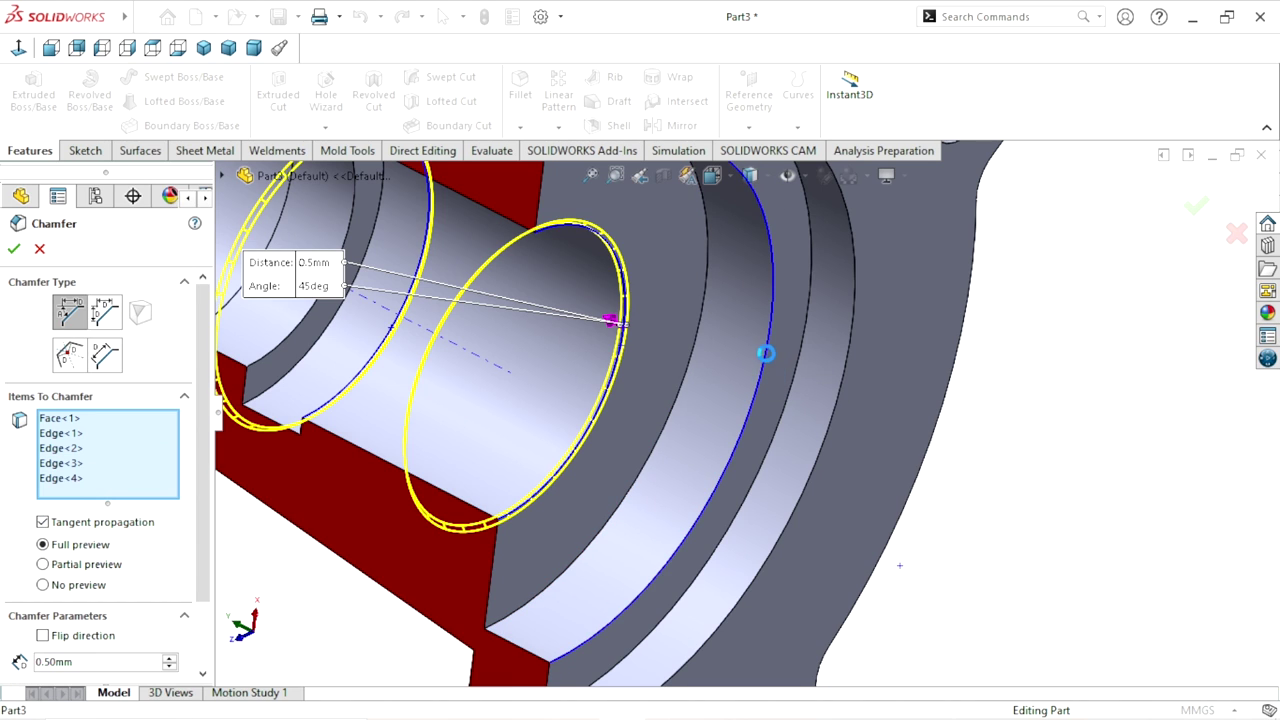
{"action": "left_click", "coordinate": [840, 398]}
- Replace the wrongly picked groove face with the groove's ring edge
{"action": "scroll", "coordinate": [600, 430], "scroll_direction": "up", "scroll_amount": 3}
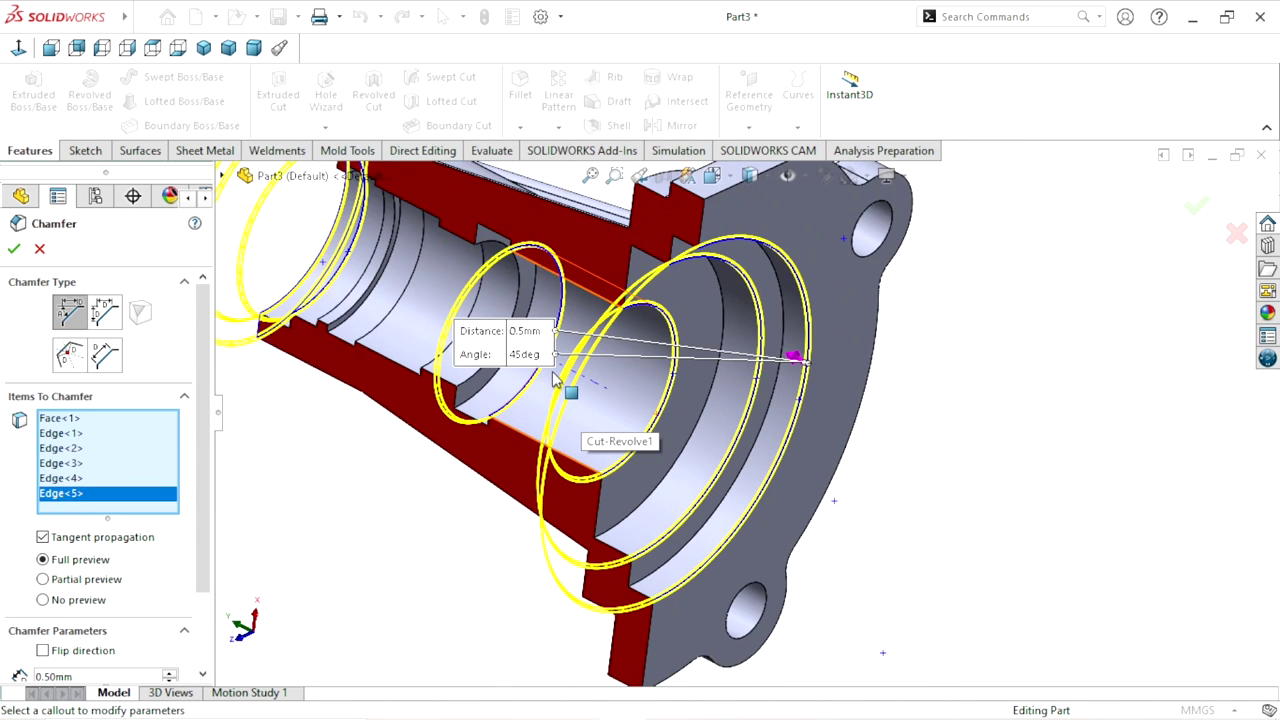
{"action": "scroll", "coordinate": [550, 376], "scroll_direction": "down", "scroll_amount": 3}
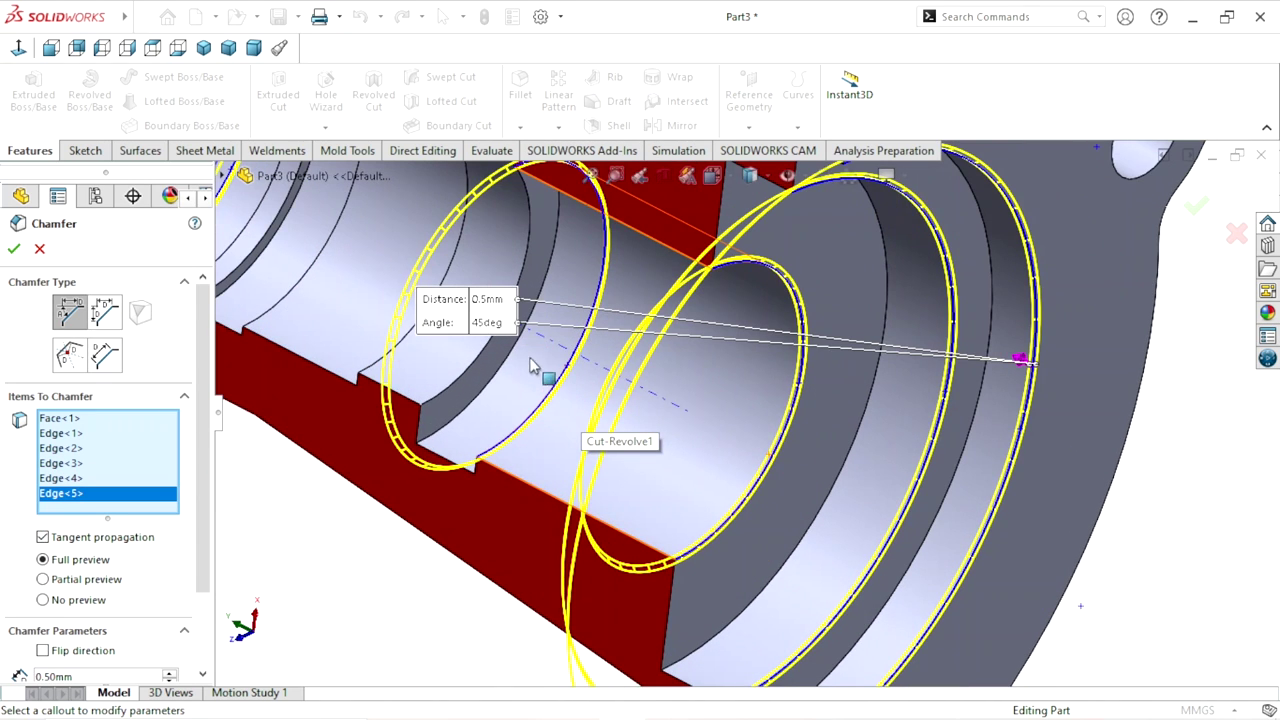
{"action": "left_click", "coordinate": [474, 369]}
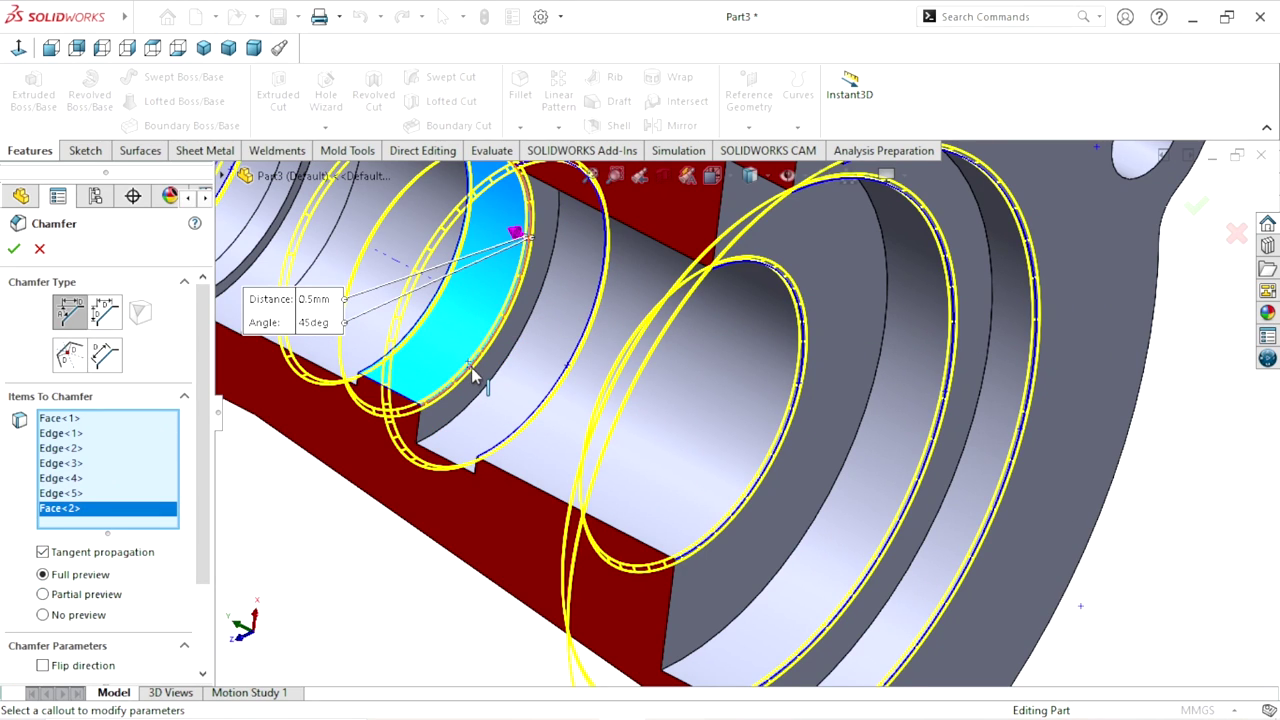
{"action": "right_click", "coordinate": [90, 509]}
{"action": "left_click", "coordinate": [119, 541]}
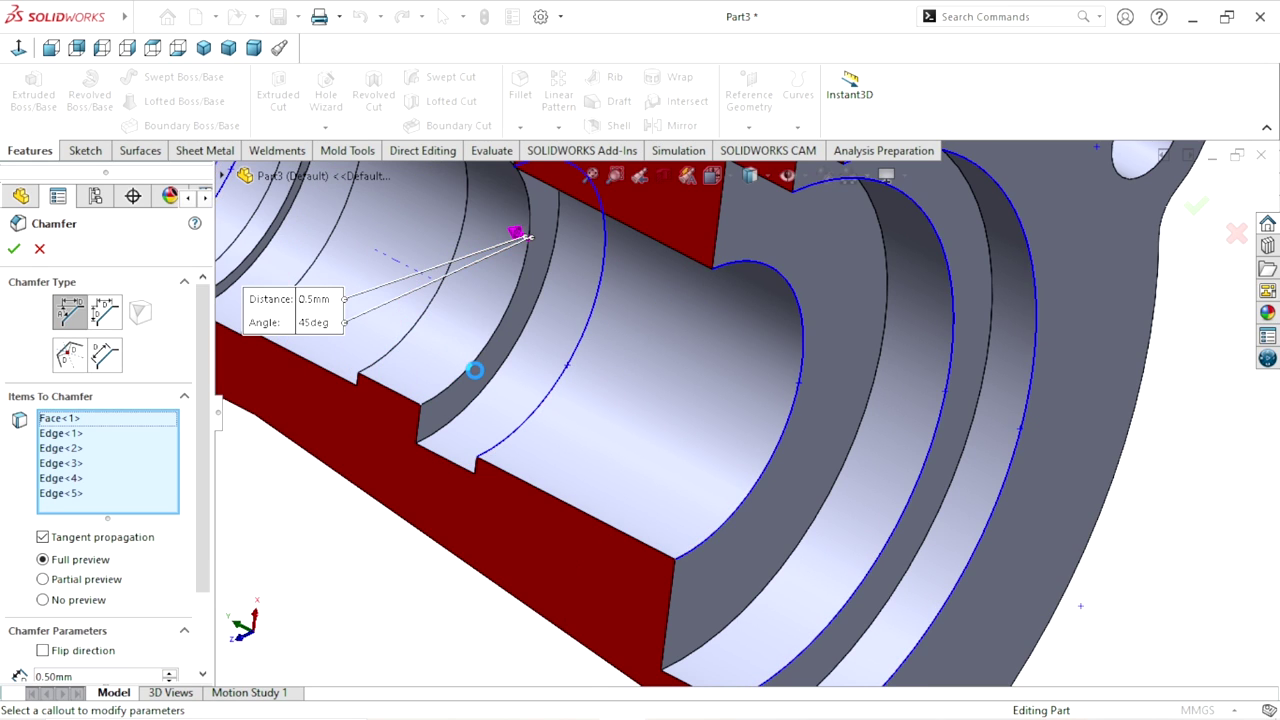
{"action": "left_click", "coordinate": [480, 360]}
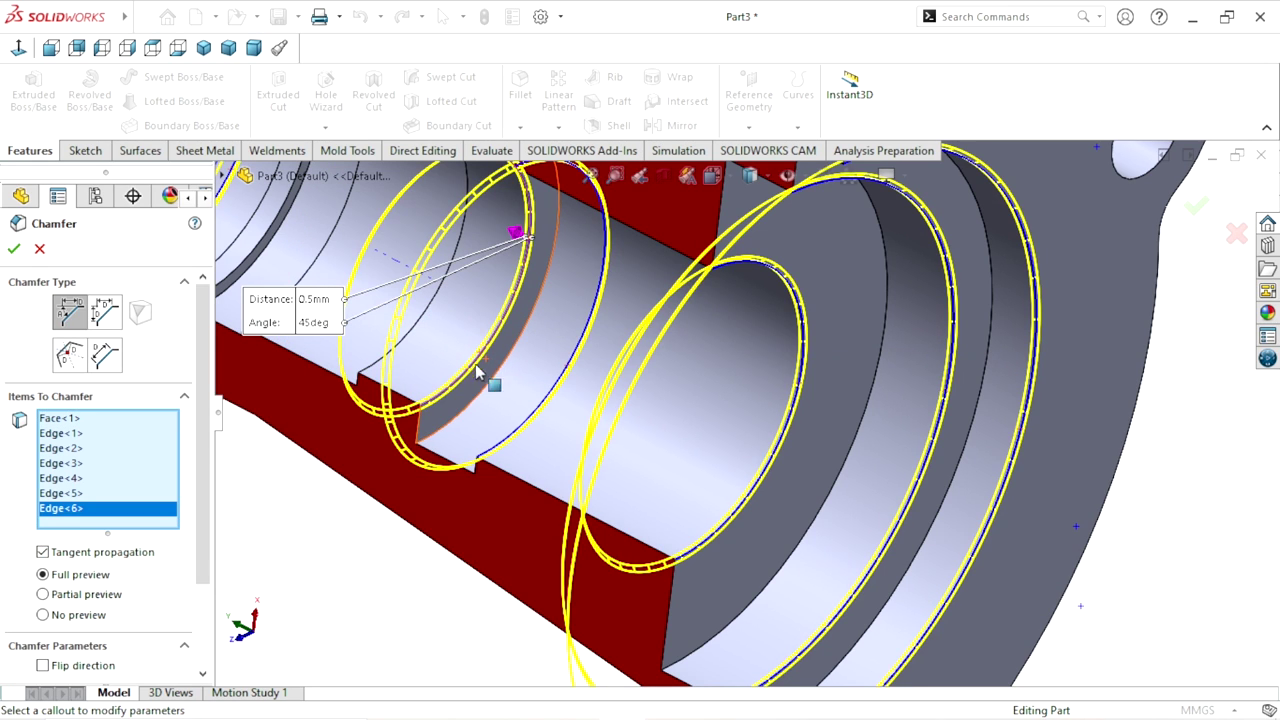
- Add the remaining groove edges, accept the 0.5 mm chamfer and inspect the section
{"action": "mouse_move", "coordinate": [475, 364]}
{"action": "middle_mouse_down"}
{"action": "mouse_move", "coordinate": [520, 400]}
{"action": "mouse_move", "coordinate": [418, 330]}
{"action": "mouse_move", "coordinate": [500, 369]}
{"action": "mouse_move", "coordinate": [645, 397]}
{"action": "mouse_move", "coordinate": [529, 334]}
{"action": "mouse_move", "coordinate": [590, 372]}
{"action": "mouse_move", "coordinate": [500, 331]}
{"action": "mouse_move", "coordinate": [330, 305]}
{"action": "middle_mouse_up"}
{"action": "left_click", "coordinate": [503, 375]}
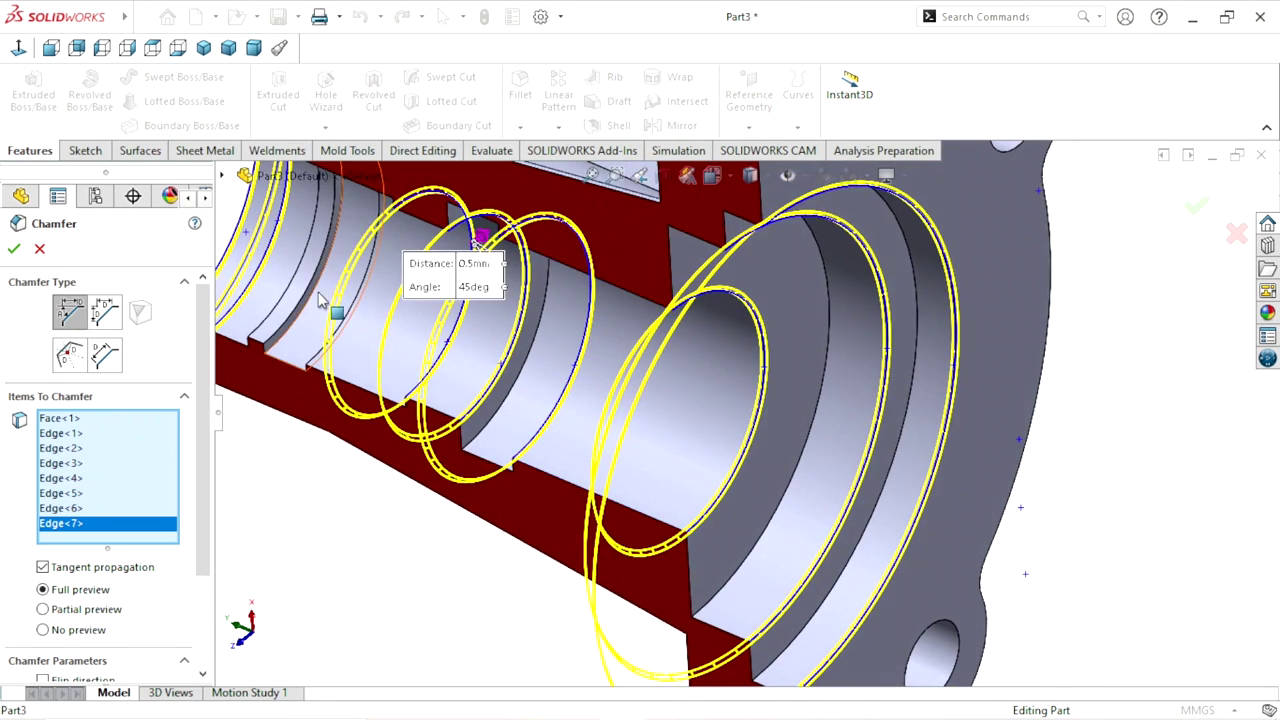
{"action": "scroll", "coordinate": [318, 302], "scroll_direction": "down", "scroll_amount": 2}
{"action": "left_click", "coordinate": [396, 335]}
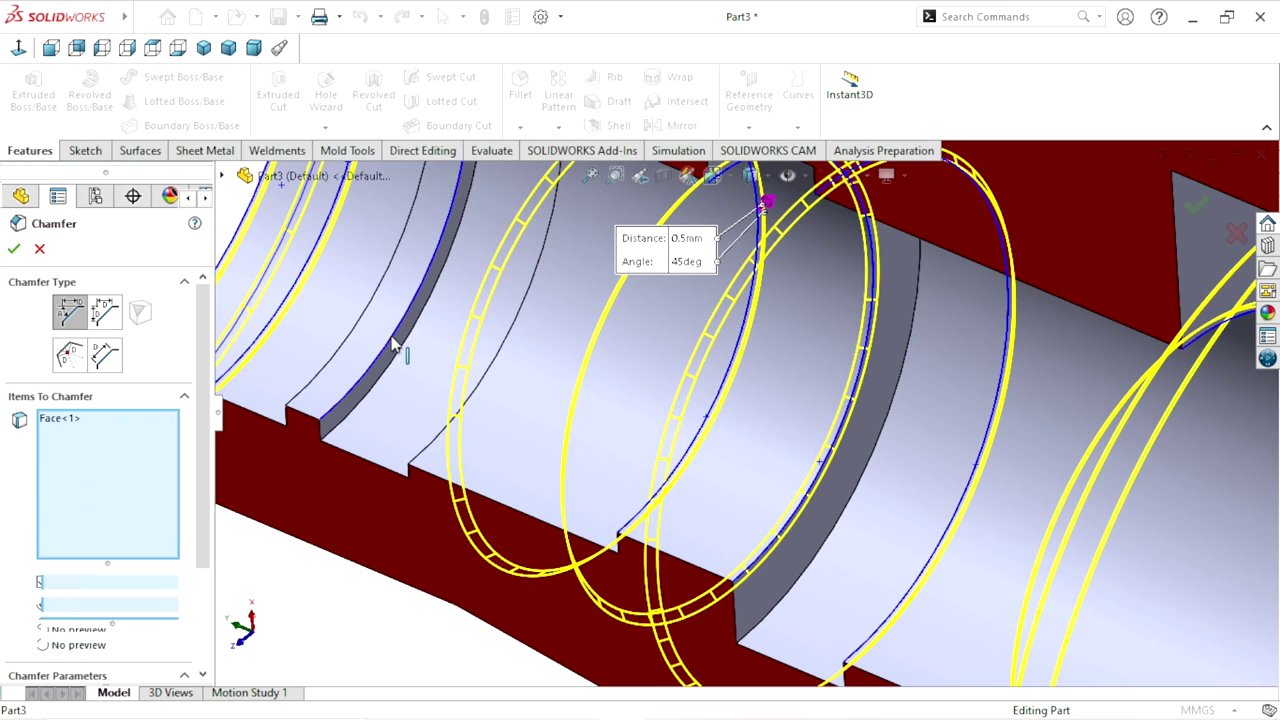
{"action": "left_click", "coordinate": [355, 335]}
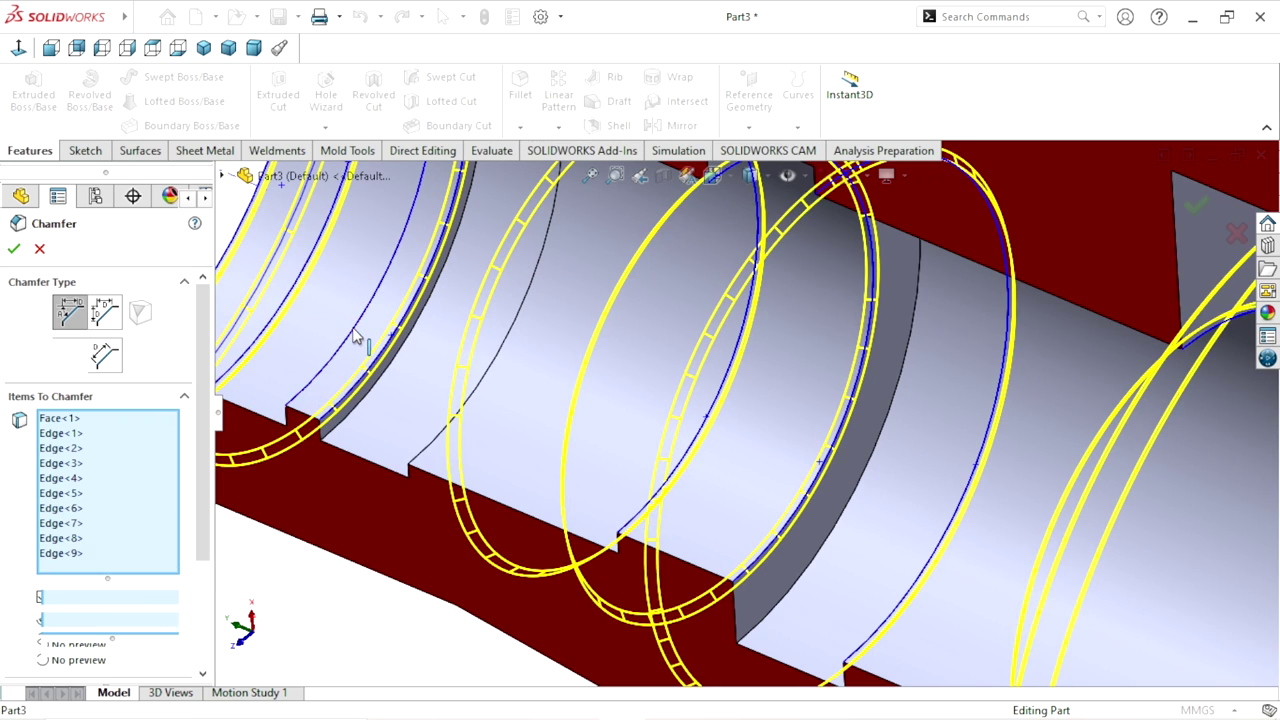
{"action": "mouse_move", "coordinate": [474, 420]}
{"action": "middle_mouse_down"}
{"action": "mouse_move", "coordinate": [528, 425]}
{"action": "mouse_move", "coordinate": [634, 508]}
{"action": "mouse_move", "coordinate": [430, 370]}
{"action": "middle_mouse_up"}
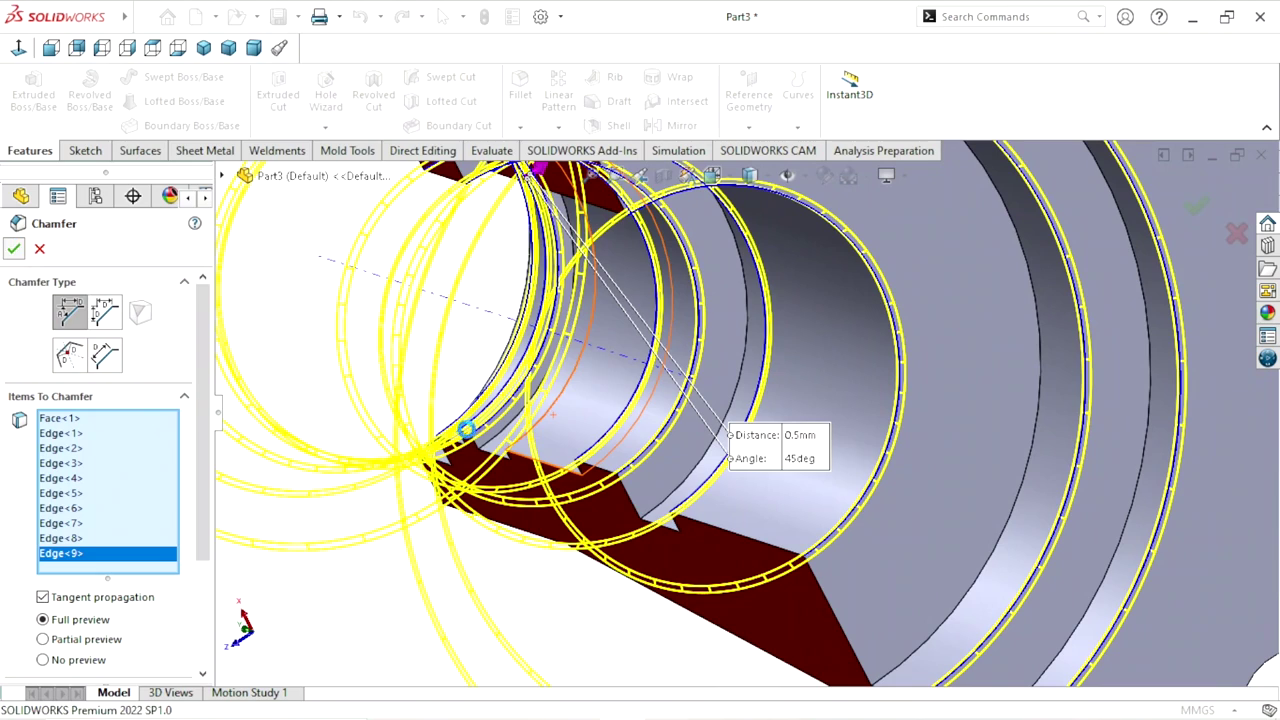
{"action": "left_click", "coordinate": [14, 248]}
{"action": "scroll", "coordinate": [651, 471], "scroll_direction": "down", "scroll_amount": 3}
{"action": "scroll", "coordinate": [758, 516], "scroll_direction": "up", "scroll_amount": 3}
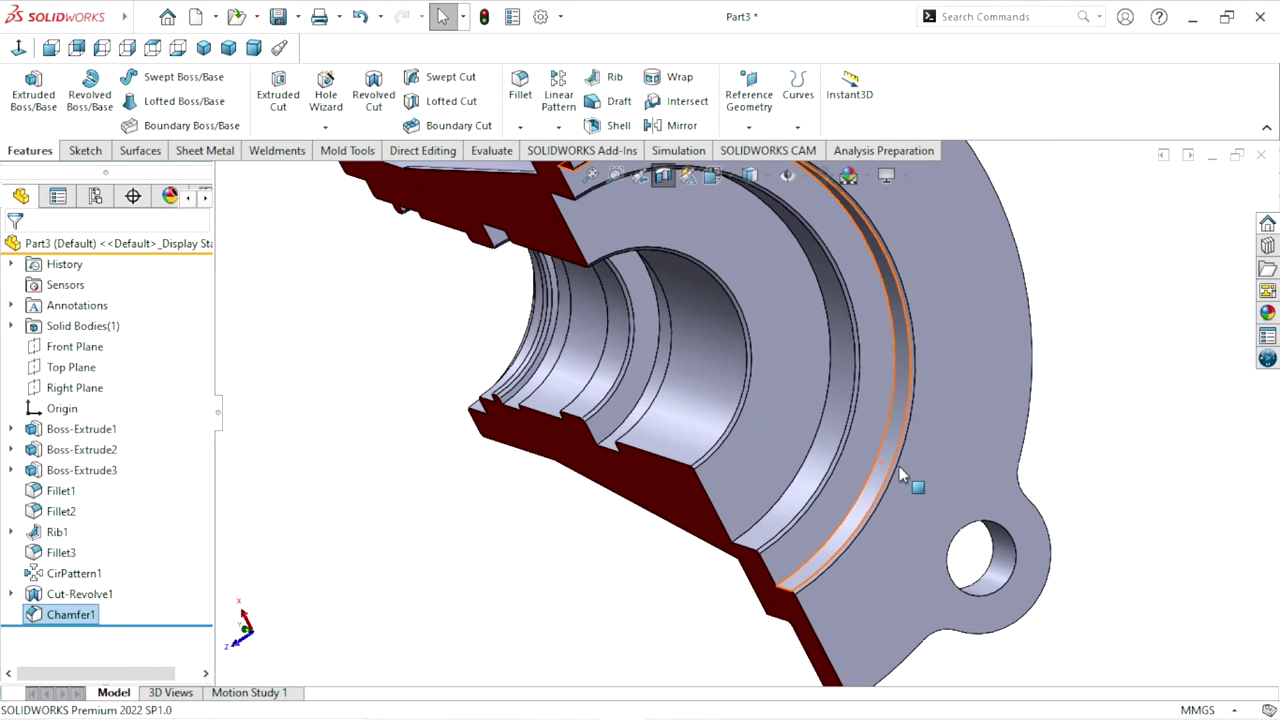
{"action": "mouse_move", "coordinate": [900, 476]}
{"action": "middle_mouse_down"}
{"action": "mouse_move", "coordinate": [748, 463]}
{"action": "mouse_move", "coordinate": [837, 474]}
{"action": "mouse_move", "coordinate": [871, 500]}
{"action": "mouse_move", "coordinate": [742, 416]}
{"action": "mouse_move", "coordinate": [831, 486]}
{"action": "mouse_move", "coordinate": [872, 479]}
{"action": "mouse_move", "coordinate": [834, 377]}
{"action": "mouse_move", "coordinate": [789, 369]}
{"action": "middle_mouse_up"}
- Orbit the sectioned hub to an end-on view and zoom to inspect the chamfered bore
{"action": "scroll", "coordinate": [789, 360], "scroll_direction": "up", "scroll_amount": 5}
{"action": "scroll", "coordinate": [789, 357], "scroll_direction": "down", "scroll_amount": 3}
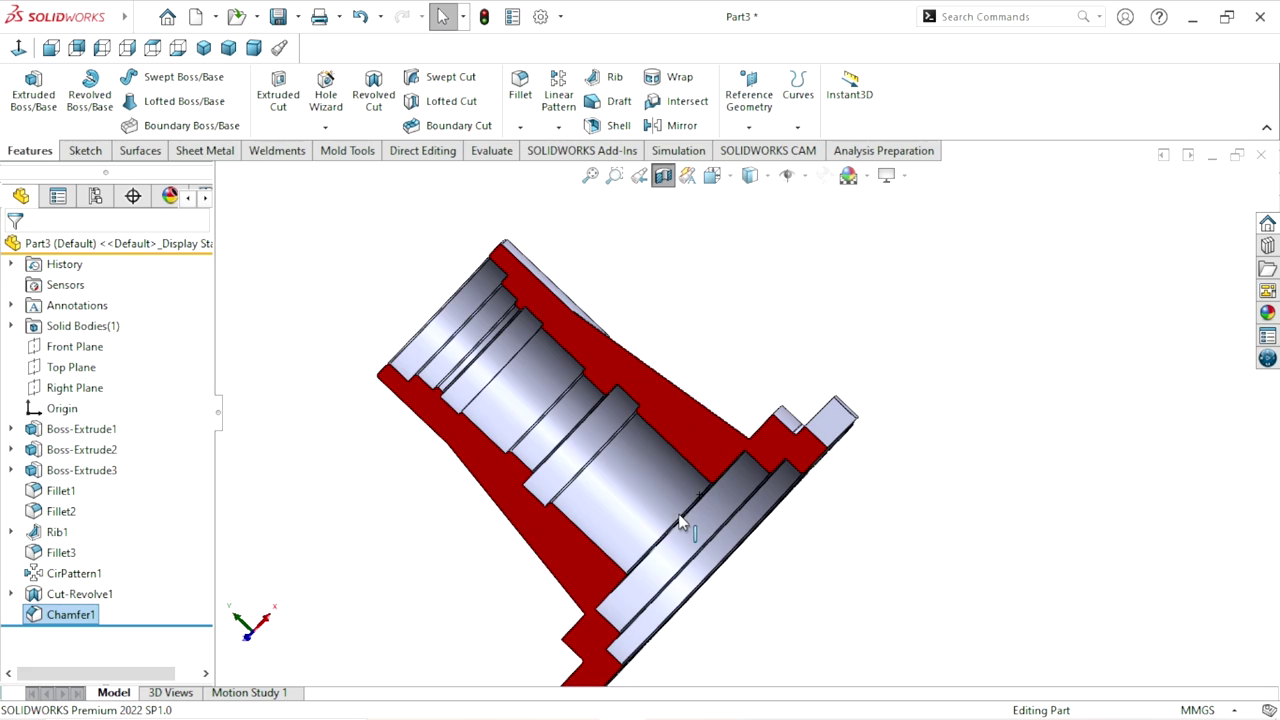
{"action": "mouse_move", "coordinate": [680, 521]}
{"action": "middle_mouse_down"}
{"action": "mouse_move", "coordinate": [931, 434]}
{"action": "mouse_move", "coordinate": [929, 523]}
{"action": "mouse_move", "coordinate": [828, 387]}
{"action": "mouse_move", "coordinate": [991, 534]}
{"action": "mouse_move", "coordinate": [1066, 531]}
{"action": "mouse_move", "coordinate": [1044, 585]}
{"action": "middle_mouse_up"}
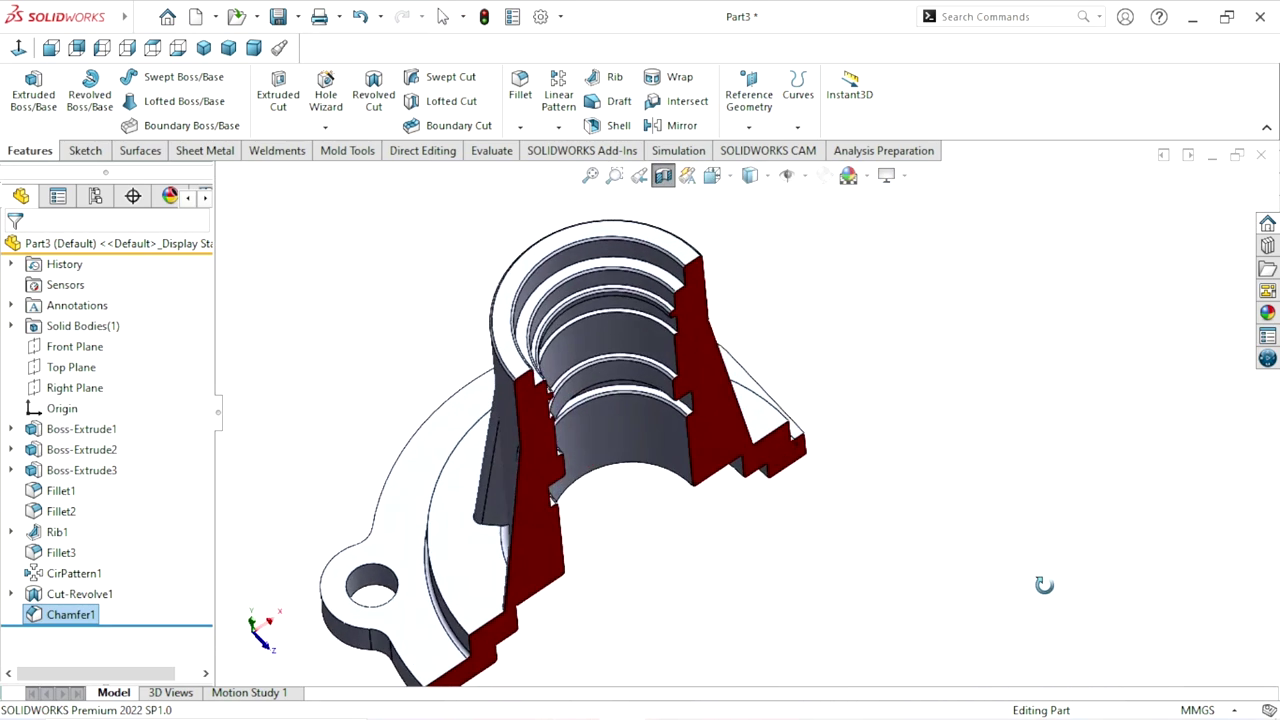
{"action": "scroll", "coordinate": [789, 478], "scroll_direction": "up", "scroll_amount": 2}
{"action": "scroll", "coordinate": [797, 418], "scroll_direction": "down", "scroll_amount": 1}
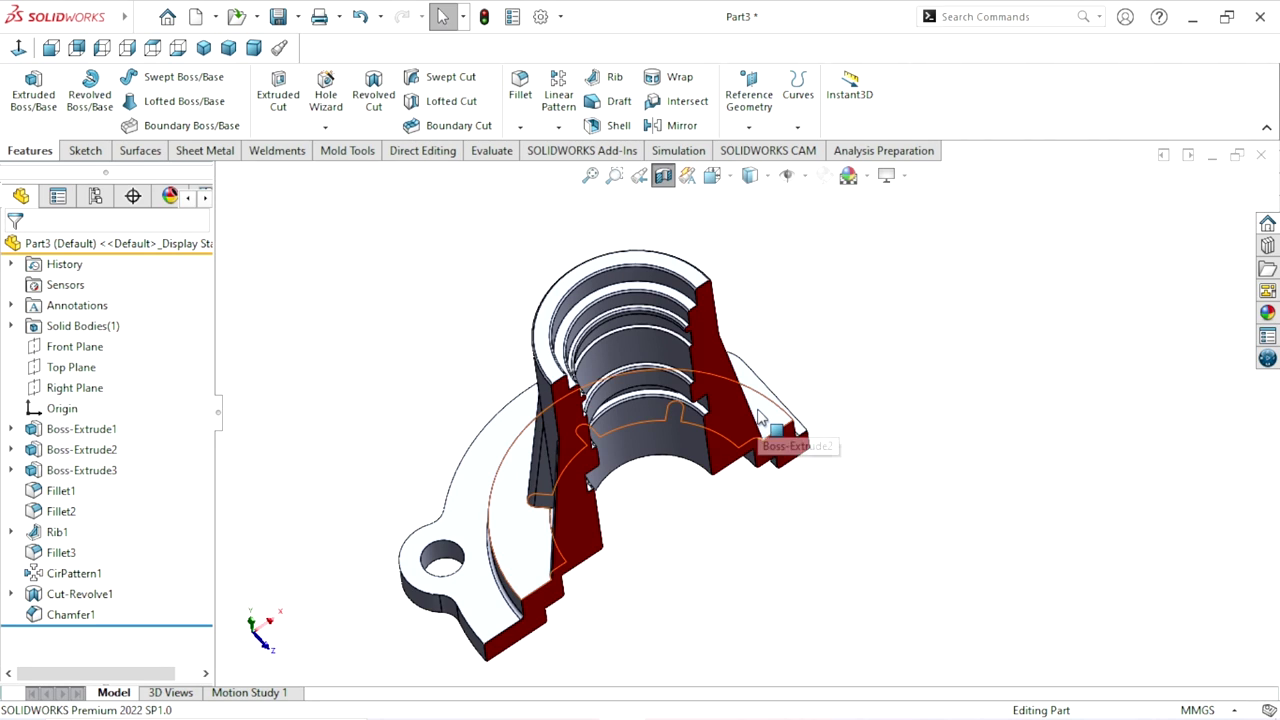
{"action": "scroll", "coordinate": [700, 420], "scroll_direction": "up", "scroll_amount": 2}
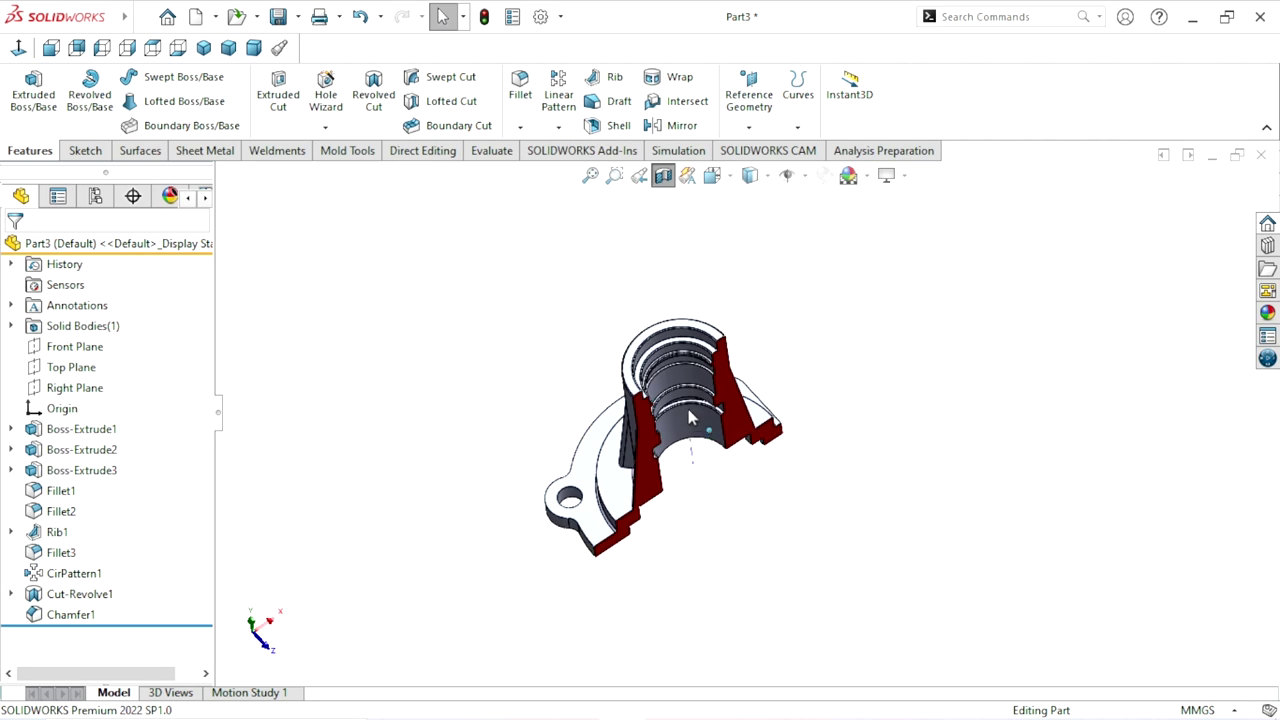
{"action": "scroll", "coordinate": [697, 376], "scroll_direction": "down", "scroll_amount": 2}
- Turn off the section view and apply satin finish aluminum to the whole hub
{"action": "left_click", "coordinate": [660, 180]}
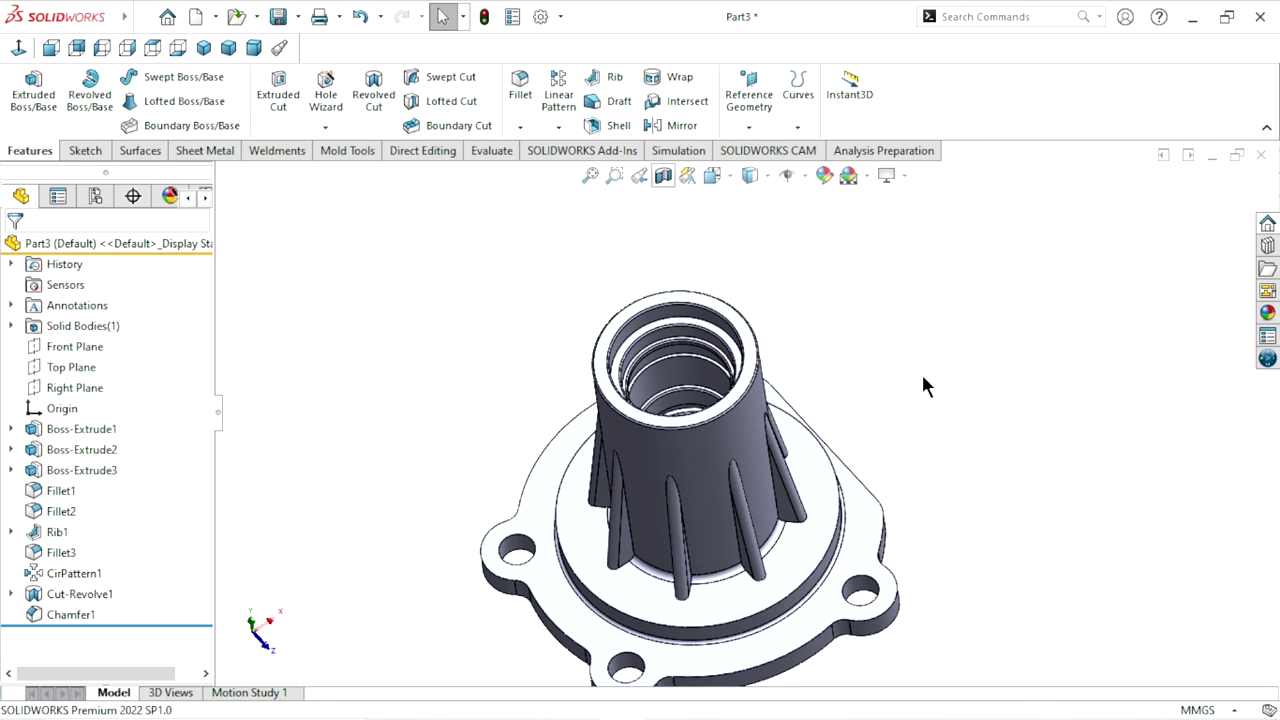
{"action": "mouse_move", "coordinate": [921, 371]}
{"action": "middle_mouse_down"}
{"action": "mouse_move", "coordinate": [860, 432]}
{"action": "mouse_move", "coordinate": [800, 614]}
{"action": "middle_mouse_up"}
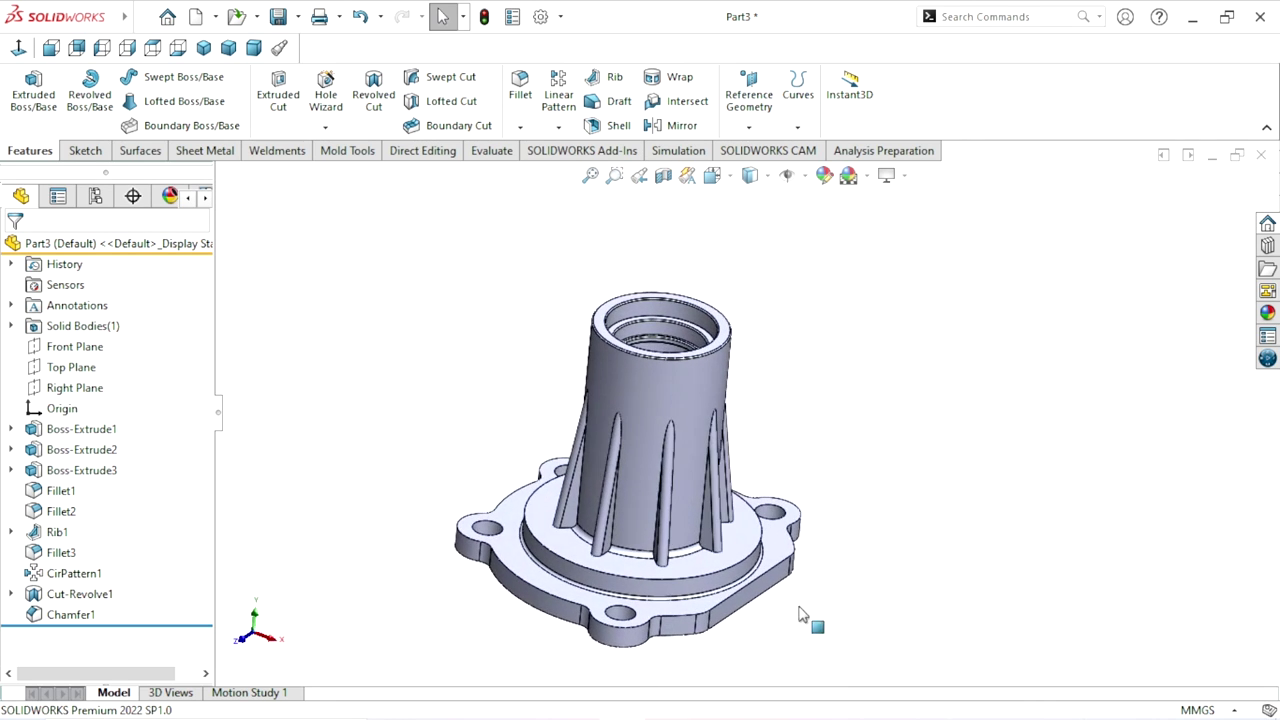
{"action": "left_click", "coordinate": [1268, 313]}
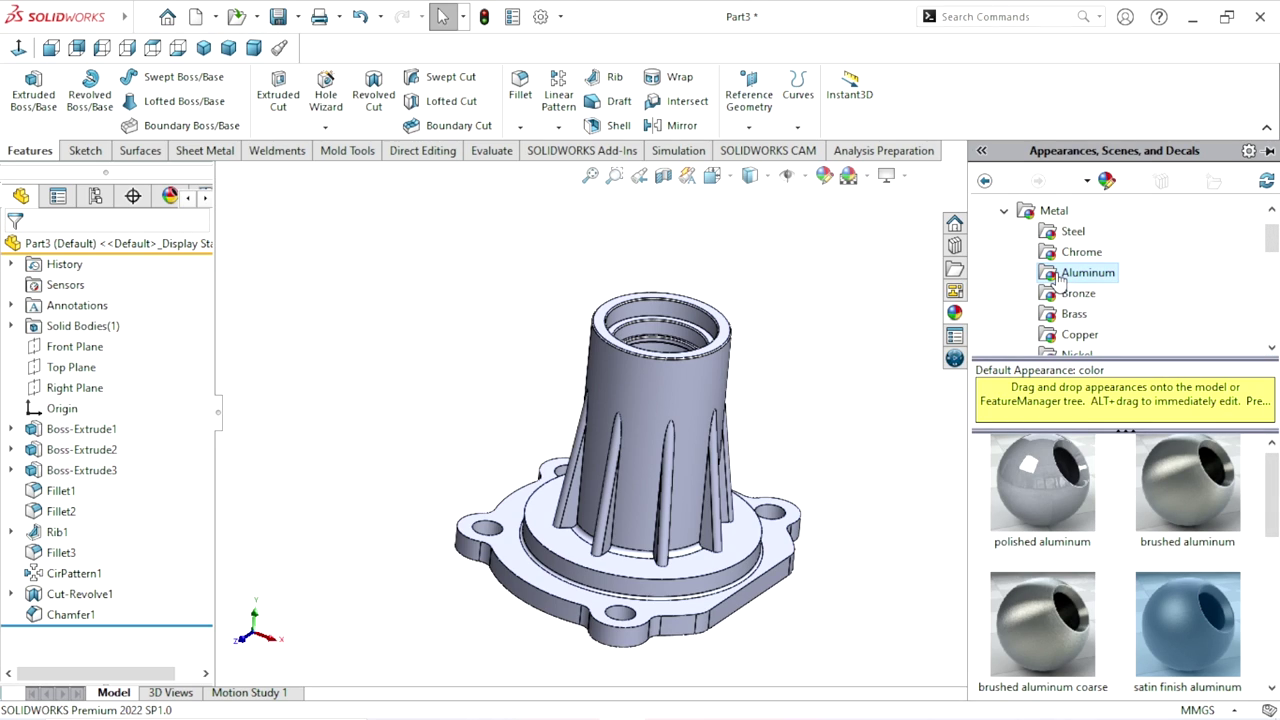
{"action": "scroll", "coordinate": [1275, 500], "scroll_direction": "down", "scroll_amount": 2}
{"action": "mouse_move", "coordinate": [1190, 560]}
{"action": "left_mouse_down"}
{"action": "mouse_move", "coordinate": [790, 565]}
{"action": "mouse_move", "coordinate": [740, 515]}
{"action": "left_mouse_up"}
{"action": "scroll", "coordinate": [740, 515], "scroll_direction": "down", "scroll_amount": 3}
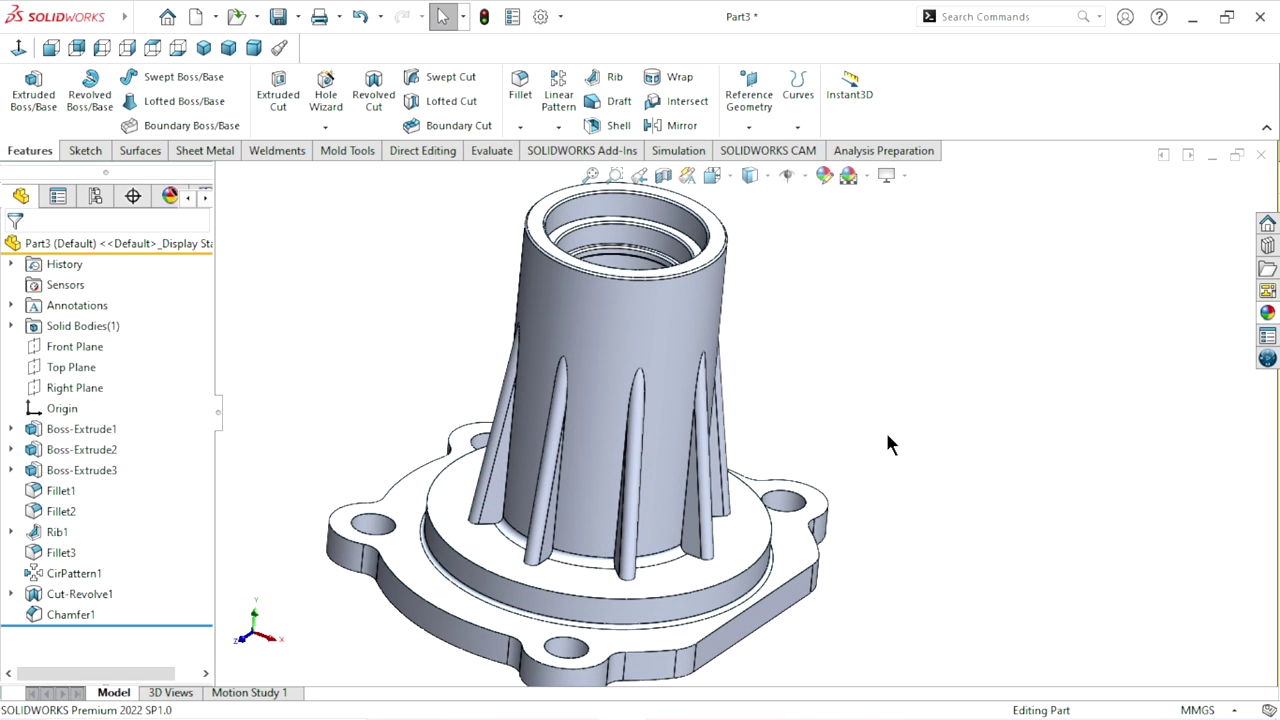
{"action": "middle_click_drag", "start_coordinate": [890, 443], "coordinate": [875, 298]}
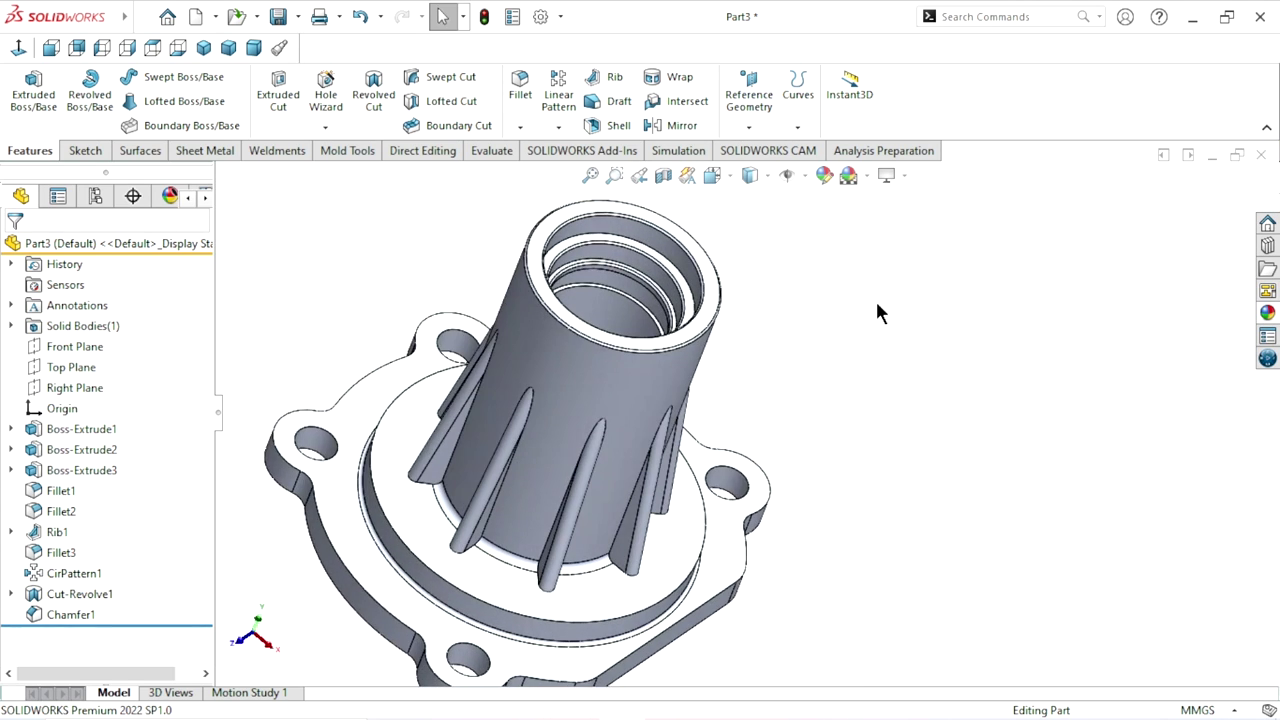
- Turn on RealView shading and fit the reoriented model in the view
{"action": "left_click", "coordinate": [906, 180]}
{"action": "left_click", "coordinate": [903, 201]}
{"action": "mouse_move", "coordinate": [875, 436]}
{"action": "middle_mouse_down"}
{"action": "mouse_move", "coordinate": [700, 435]}
{"action": "mouse_move", "coordinate": [940, 447]}
{"action": "middle_mouse_up"}
{"action": "mouse_move", "coordinate": [908, 330]}
{"action": "middle_mouse_down"}
{"action": "mouse_move", "coordinate": [866, 386]}
{"action": "mouse_move", "coordinate": [938, 437]}
{"action": "middle_mouse_up"}
{"action": "key", "text": "f"}
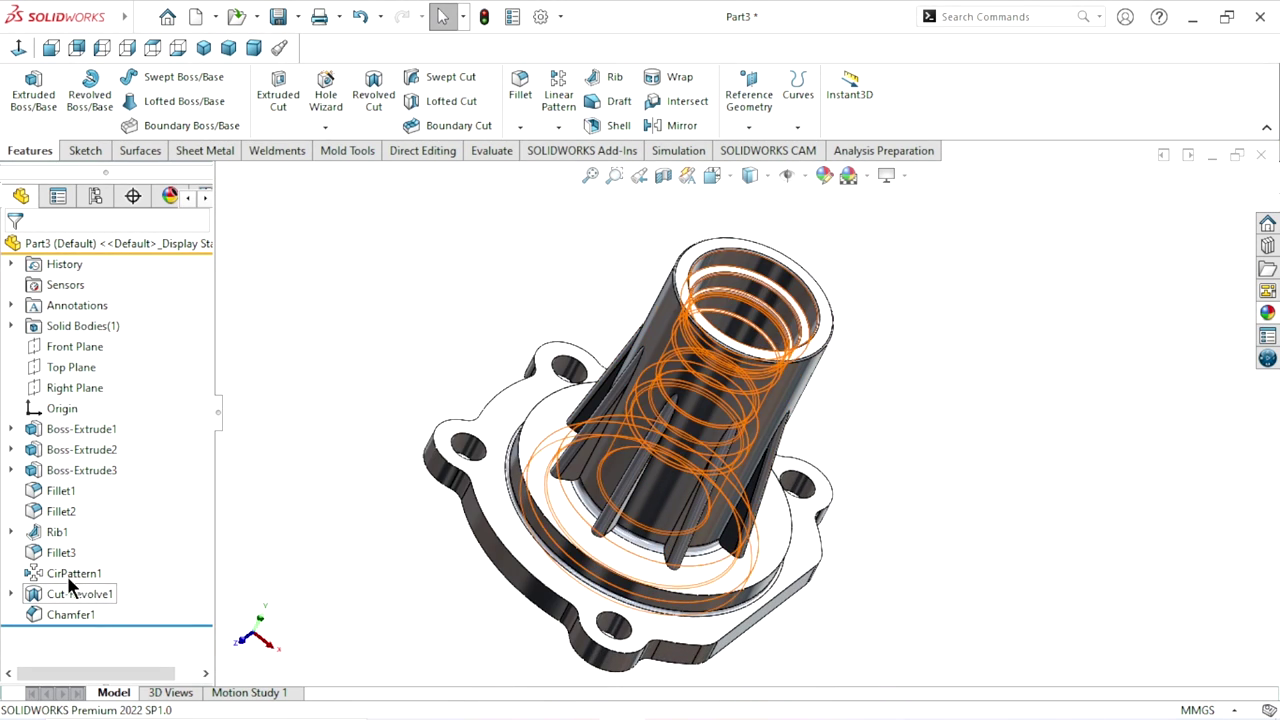
- Apply polished aluminum to the Cut-Revolve1 bore and the three bolt-hole faces
{"action": "left_click", "coordinate": [80, 597]}
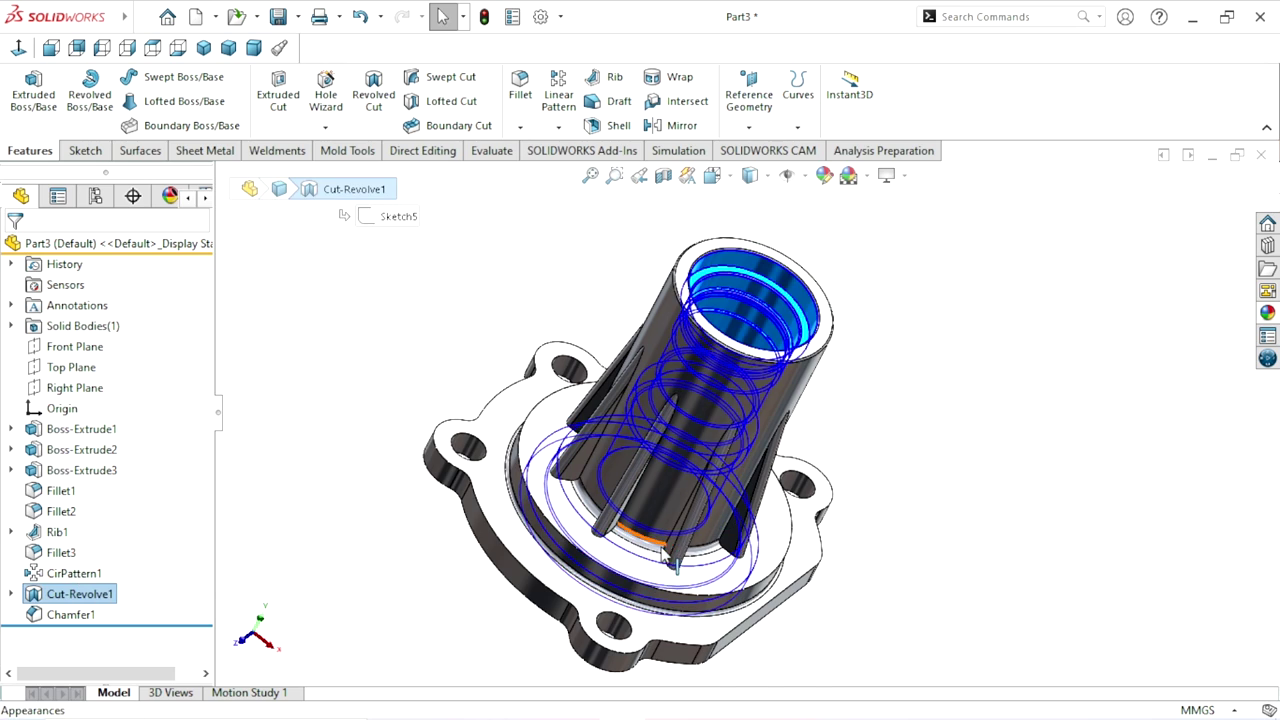
{"action": "scroll", "coordinate": [664, 553], "scroll_direction": "down", "scroll_amount": 3}
{"action": "left_click", "coordinate": [345, 355]}
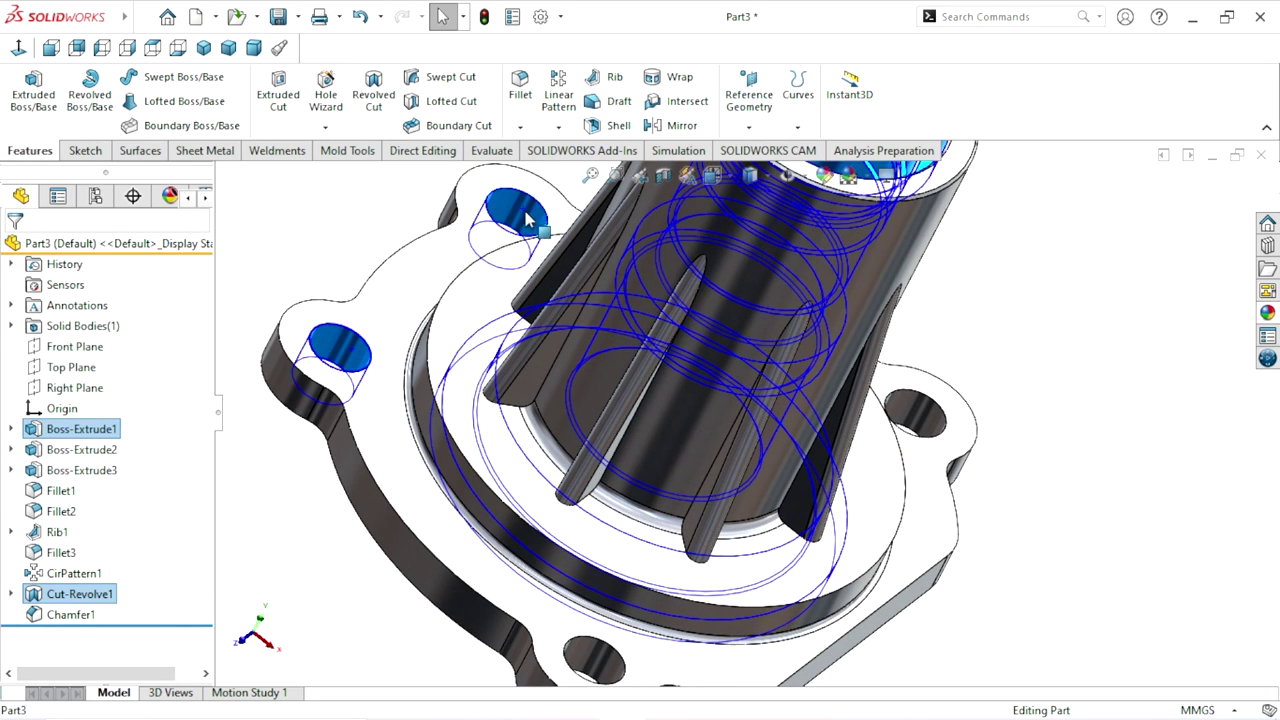
{"action": "left_click", "coordinate": [907, 428], "text": "ctrl"}
{"action": "left_click", "coordinate": [593, 673], "text": "ctrl"}
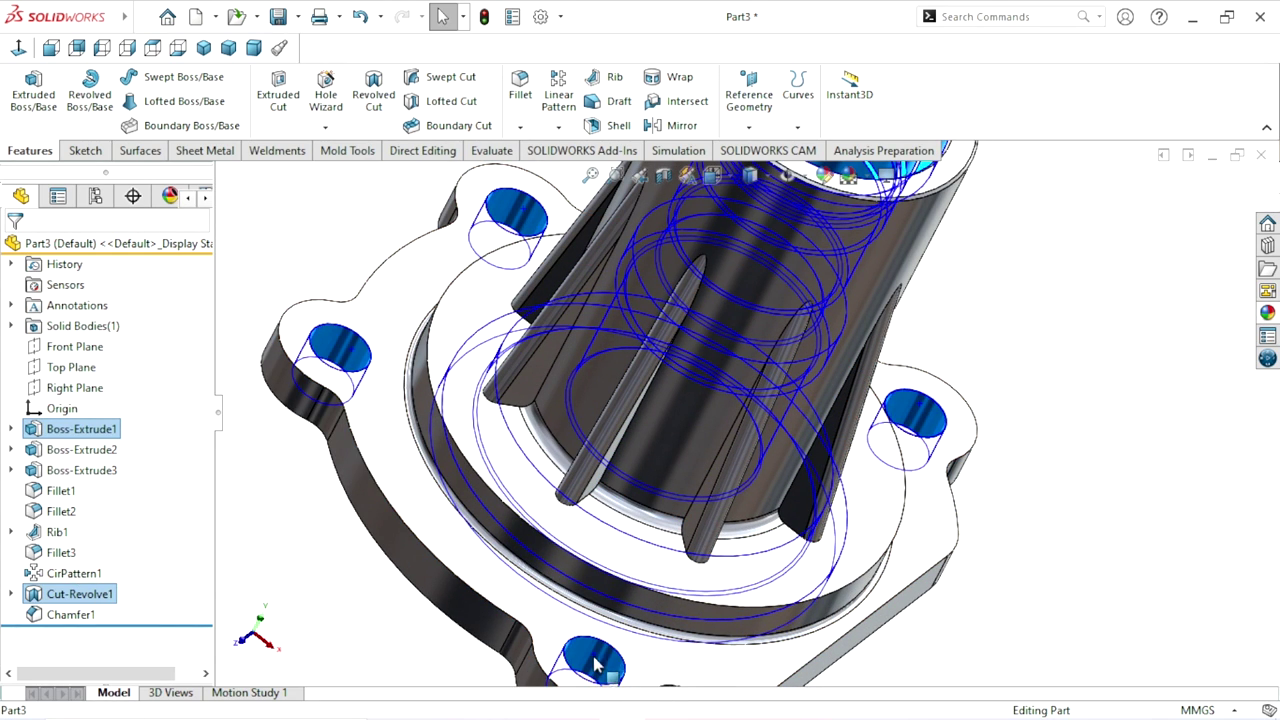
{"action": "left_click", "coordinate": [1268, 314]}
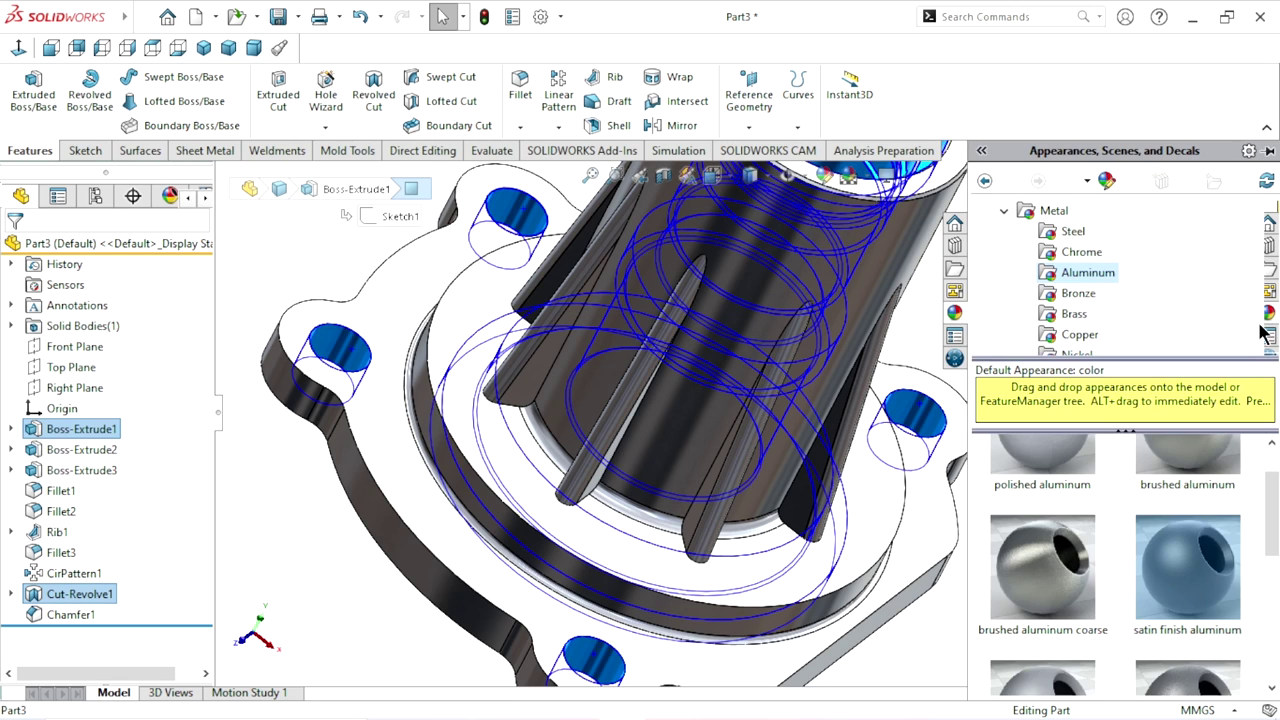
{"action": "scroll", "coordinate": [1101, 545], "scroll_direction": "up", "scroll_amount": 2}
{"action": "double_click", "coordinate": [1042, 488]}
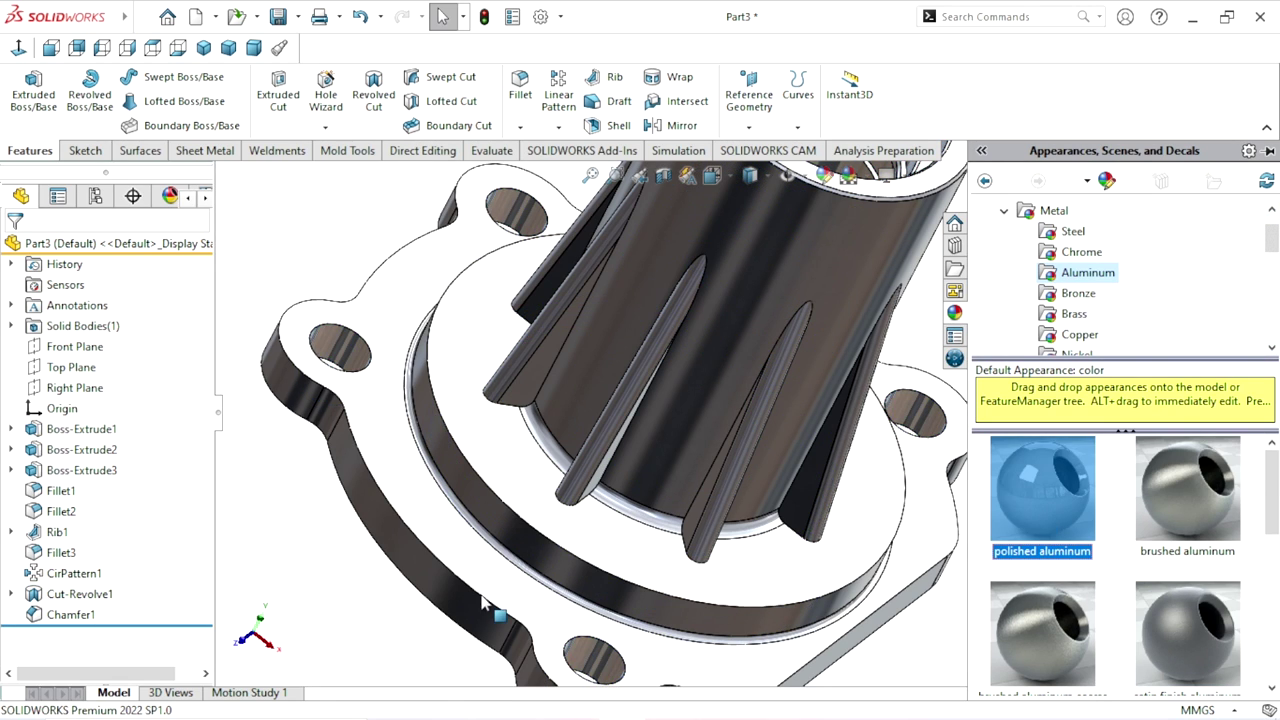
{"action": "scroll", "coordinate": [368, 622], "scroll_direction": "up", "scroll_amount": 3}
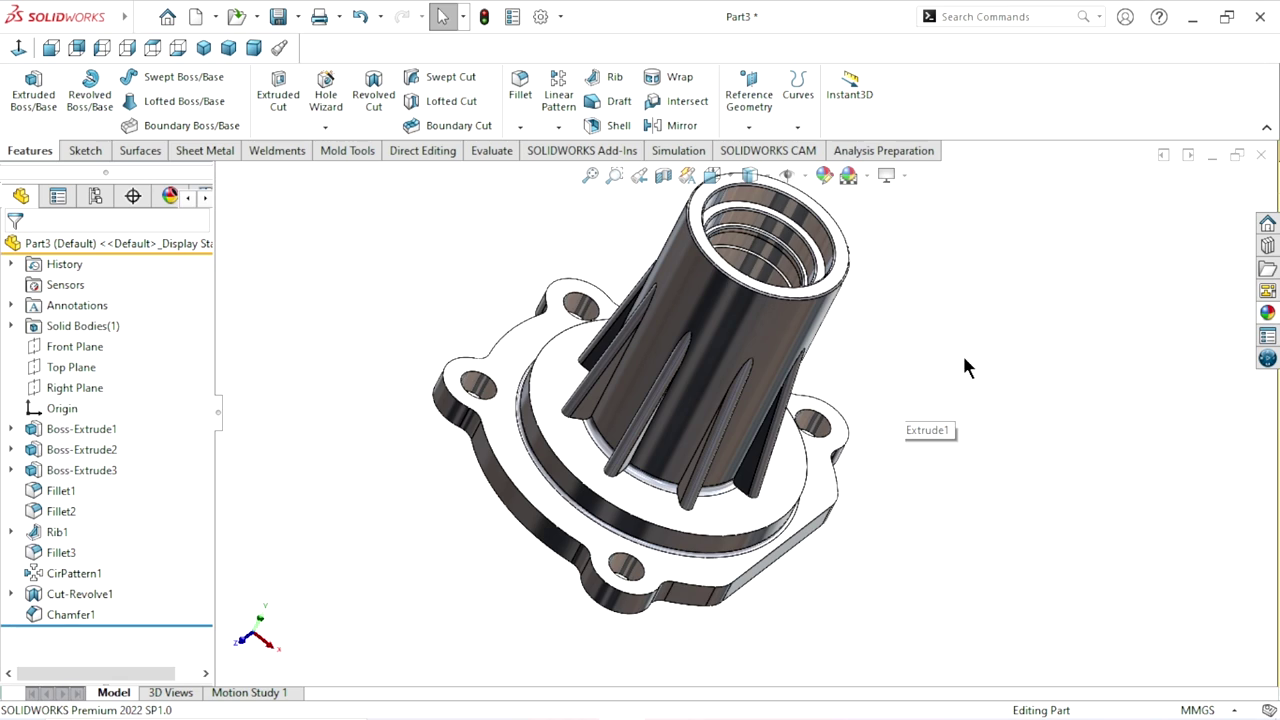
{"action": "mouse_move", "coordinate": [966, 366]}
{"action": "middle_mouse_down"}
{"action": "mouse_move", "coordinate": [790, 323]}
{"action": "mouse_move", "coordinate": [934, 480]}
{"action": "middle_mouse_up"}
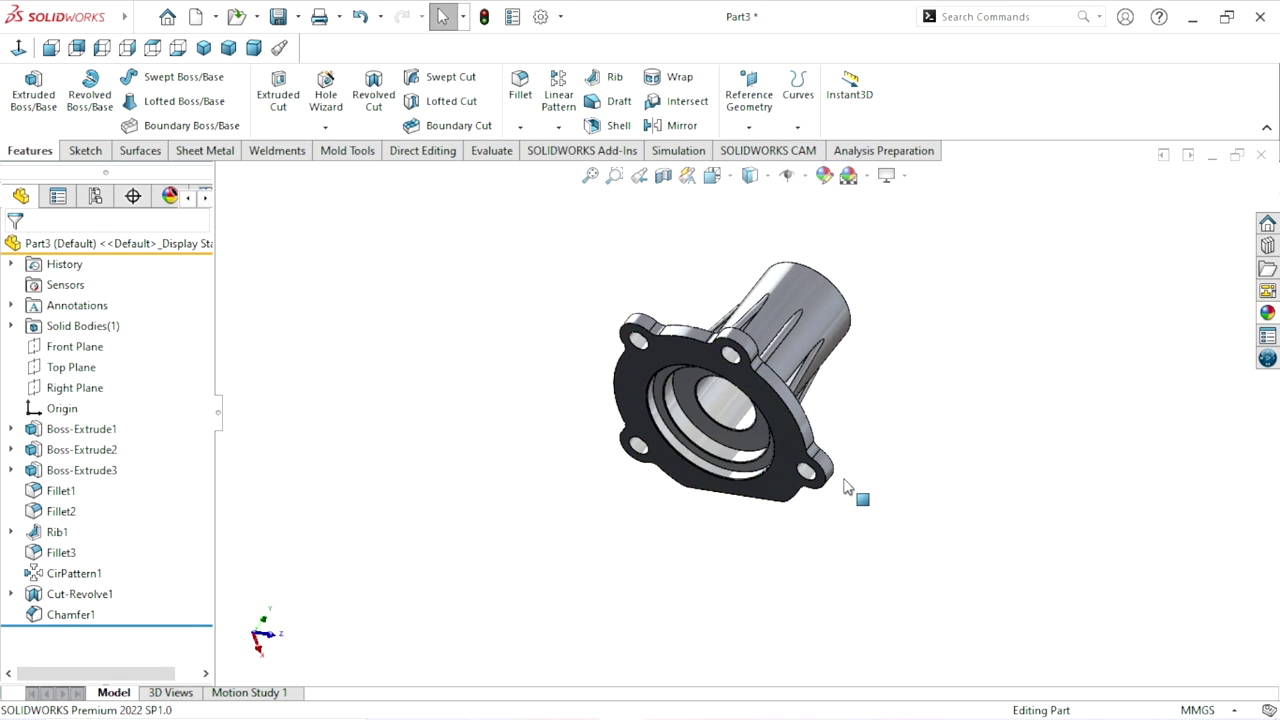
{"action": "mouse_move", "coordinate": [828, 376]}
{"action": "middle_mouse_down"}
{"action": "mouse_move", "coordinate": [814, 408]}
{"action": "mouse_move", "coordinate": [820, 505]}
{"action": "mouse_move", "coordinate": [770, 478]}
{"action": "mouse_move", "coordinate": [750, 412]}
{"action": "middle_mouse_up"}
{"action": "scroll", "coordinate": [750, 412], "scroll_direction": "down", "scroll_amount": 2}
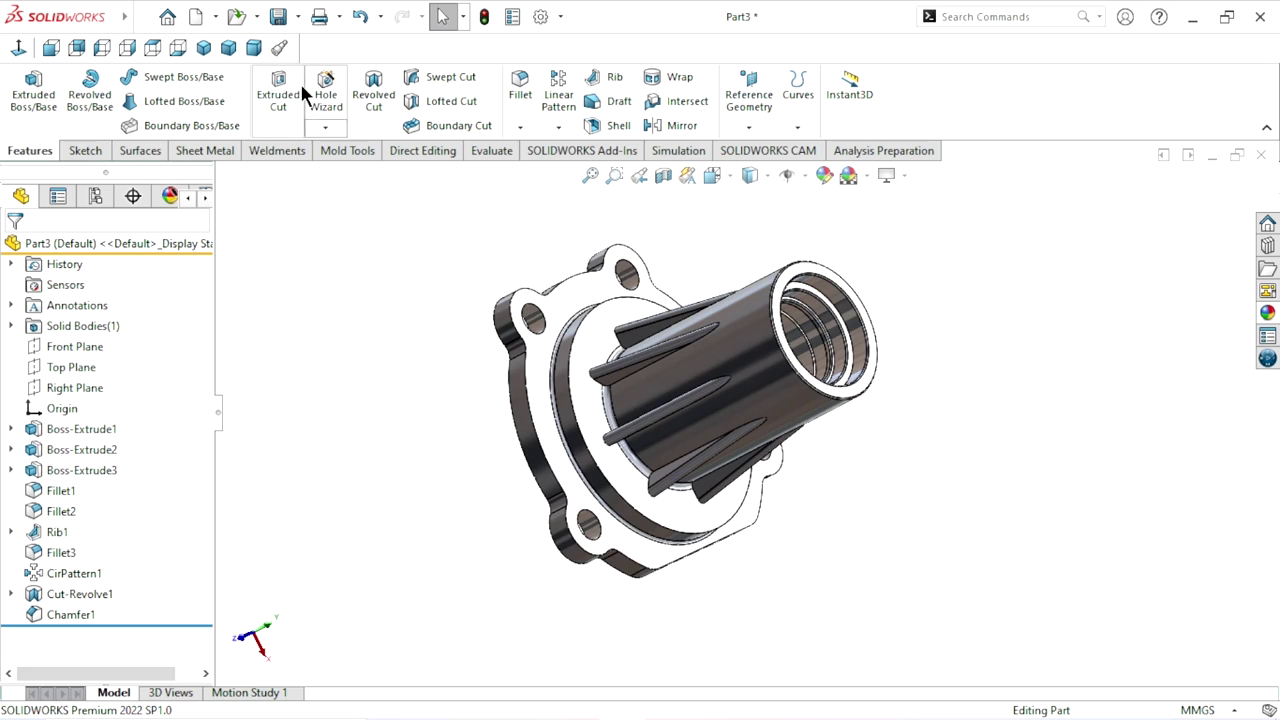
{"action": "left_click", "coordinate": [208, 47]}
{"action": "scroll", "coordinate": [960, 473], "scroll_direction": "down", "scroll_amount": 2}
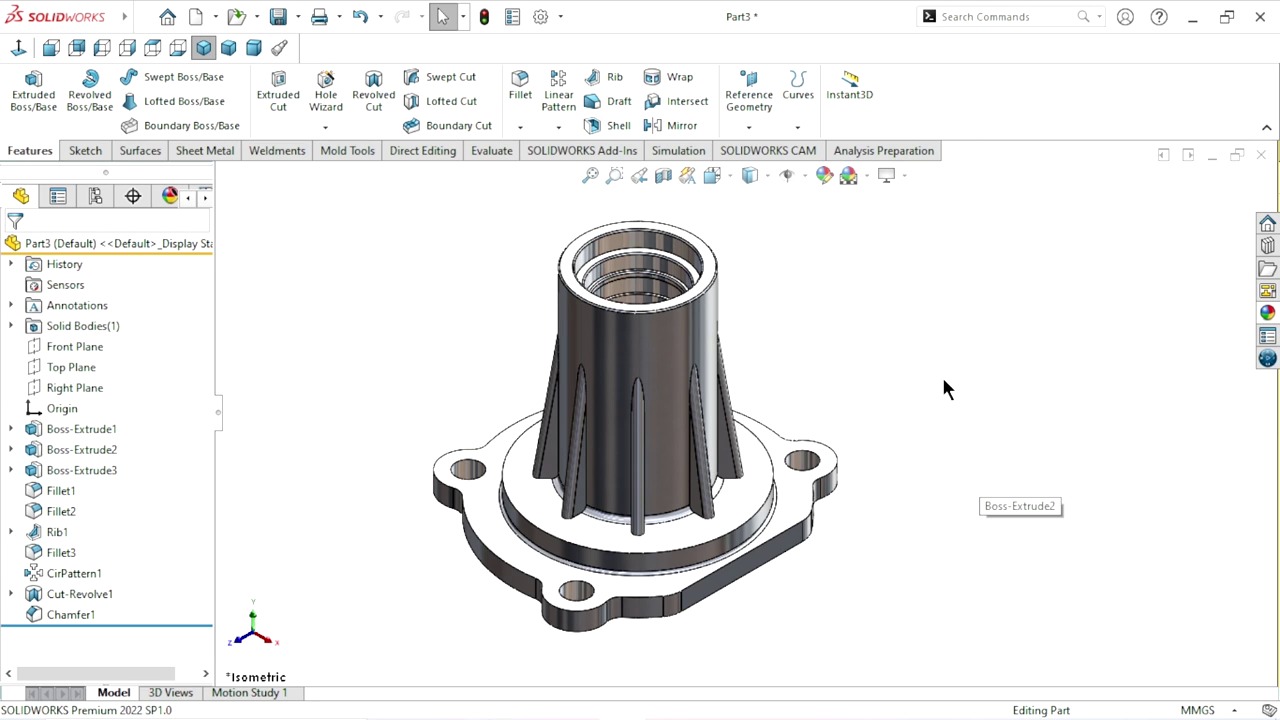
{"action": "scroll", "coordinate": [757, 507], "scroll_direction": "down", "scroll_amount": 2}
{"action": "scroll", "coordinate": [795, 570], "scroll_direction": "down", "scroll_amount": 2}
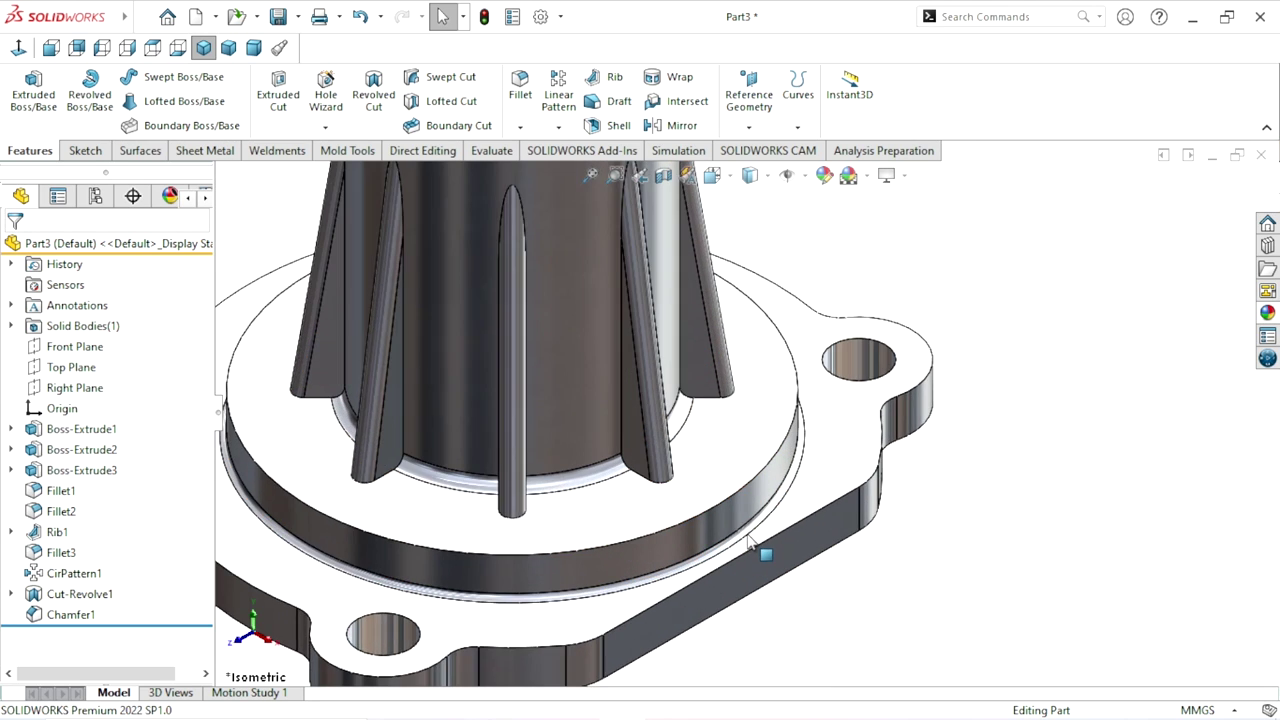
{"action": "scroll", "coordinate": [765, 549], "scroll_direction": "down", "scroll_amount": 1}
{"action": "scroll", "coordinate": [731, 523], "scroll_direction": "up", "scroll_amount": 2}
{"action": "scroll", "coordinate": [731, 520], "scroll_direction": "up", "scroll_amount": 2}
{"action": "scroll", "coordinate": [714, 440], "scroll_direction": "down", "scroll_amount": 1}
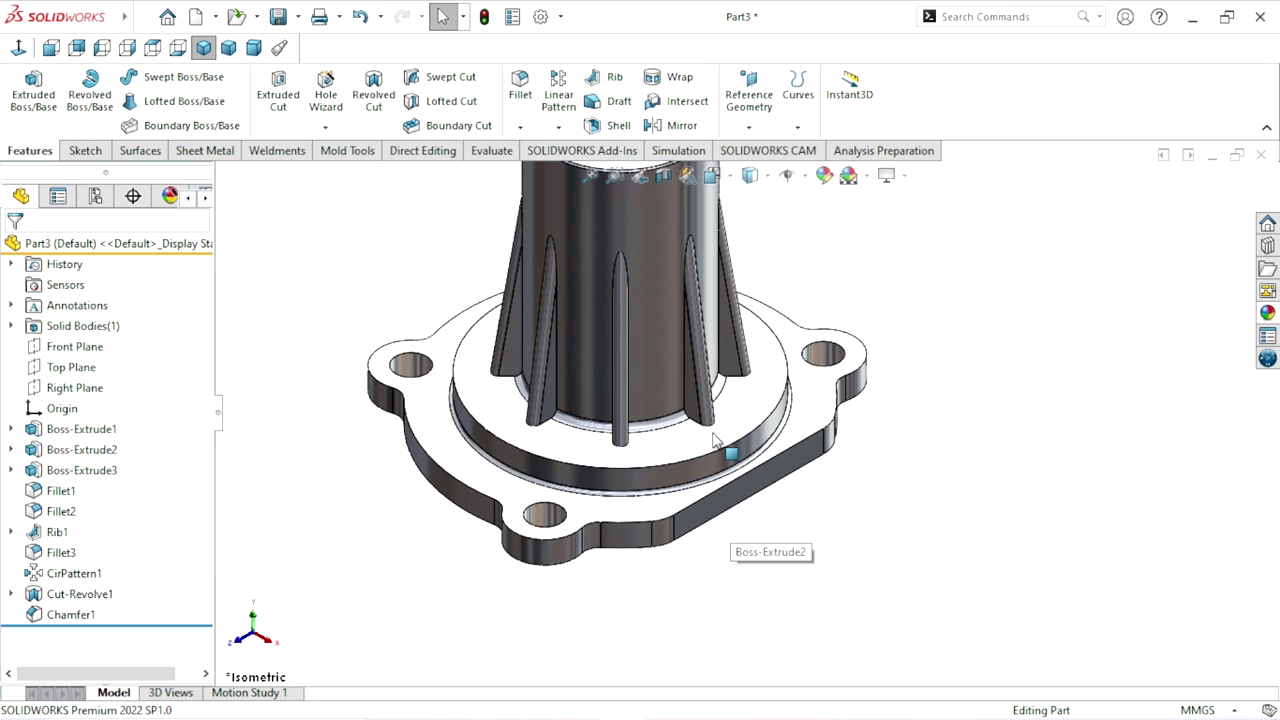
{"action": "middle_click_drag", "start_coordinate": [846, 442], "coordinate": [894, 486]}
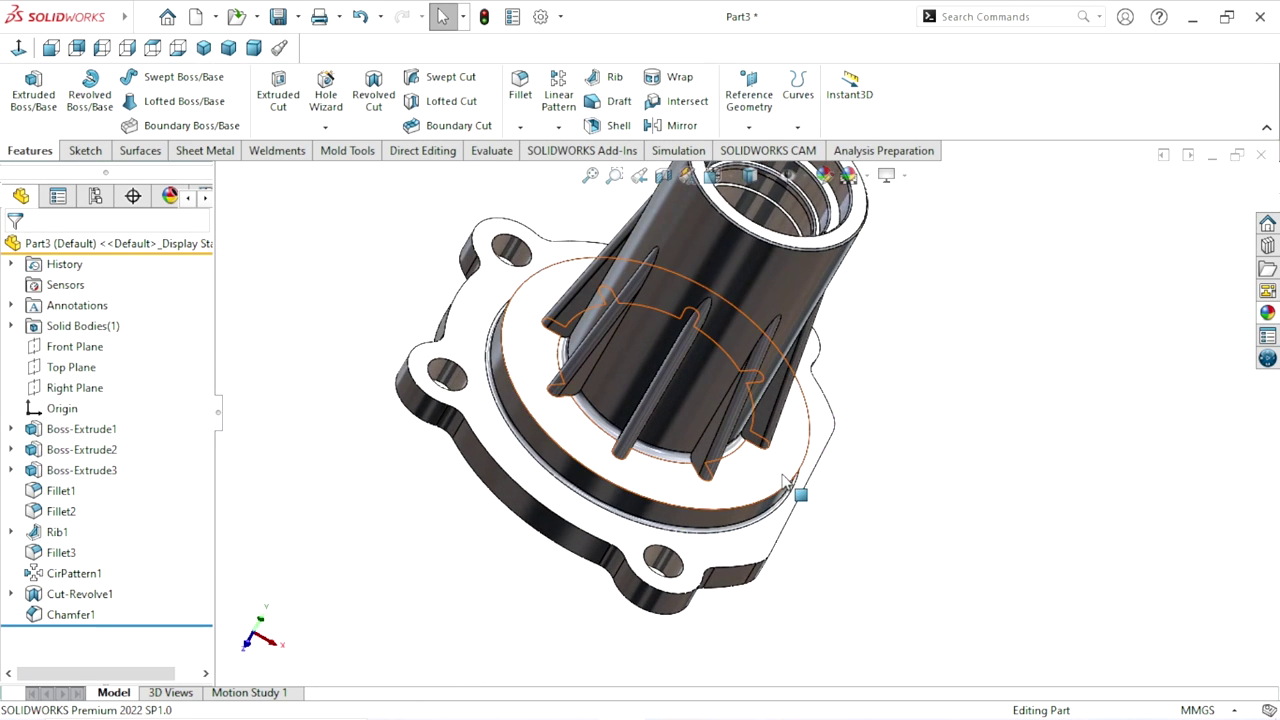
{"action": "scroll", "coordinate": [737, 480], "scroll_direction": "down", "scroll_amount": 2}
{"action": "scroll", "coordinate": [727, 488], "scroll_direction": "down", "scroll_amount": 2}
{"action": "scroll", "coordinate": [729, 484], "scroll_direction": "up", "scroll_amount": 3}
{"action": "scroll", "coordinate": [737, 400], "scroll_direction": "up", "scroll_amount": 1}
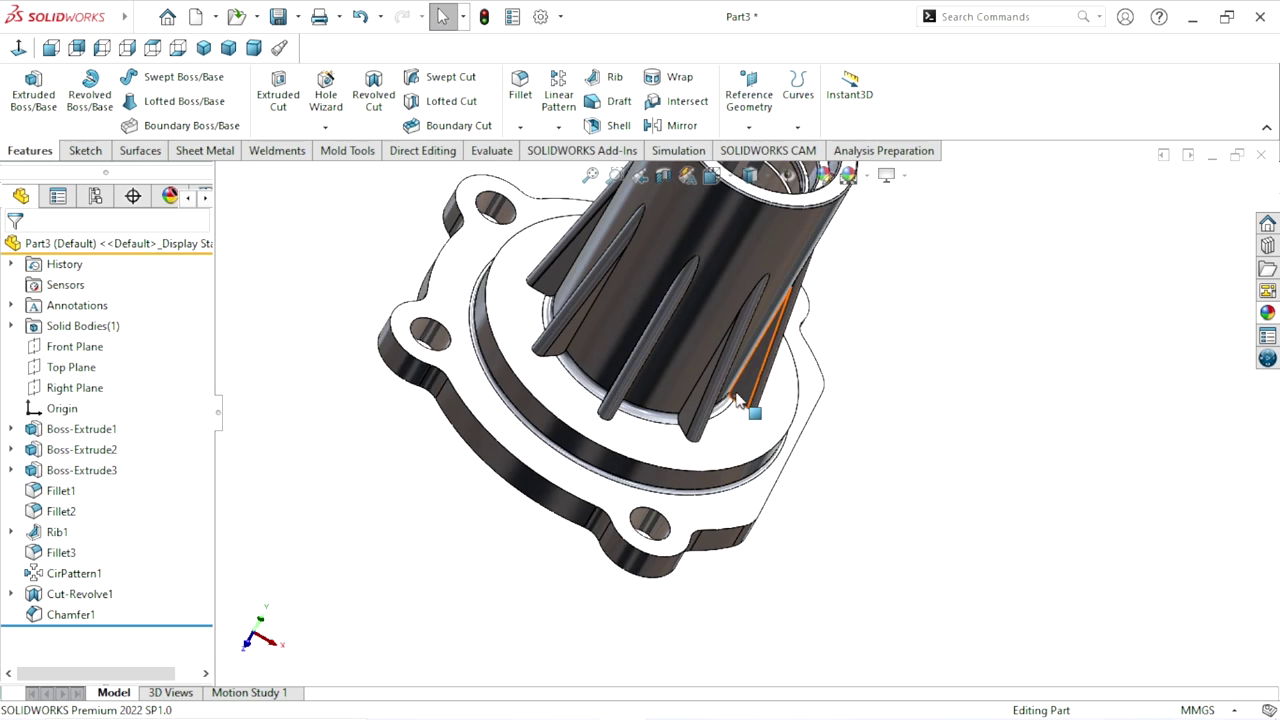
- Chamfer the raised ring's outer circular edge on the flange at 2 mm
{"action": "left_click", "coordinate": [520, 127]}
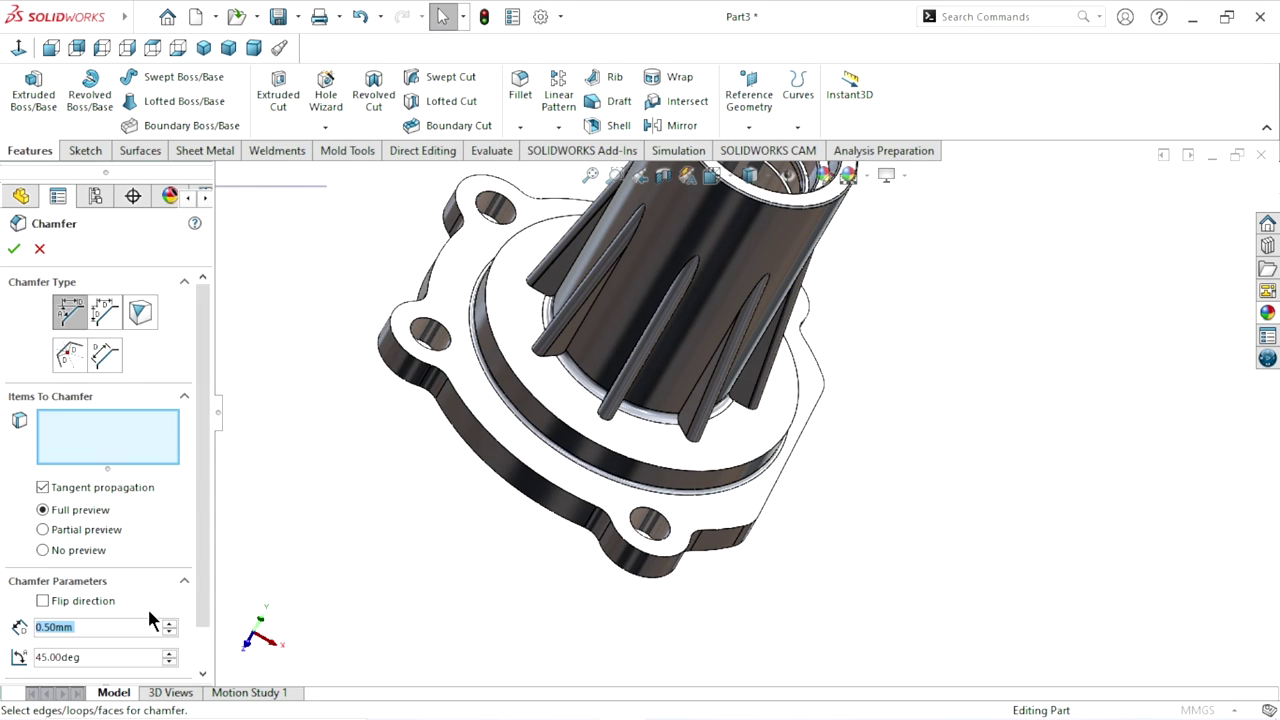
{"action": "left_click", "coordinate": [119, 630]}
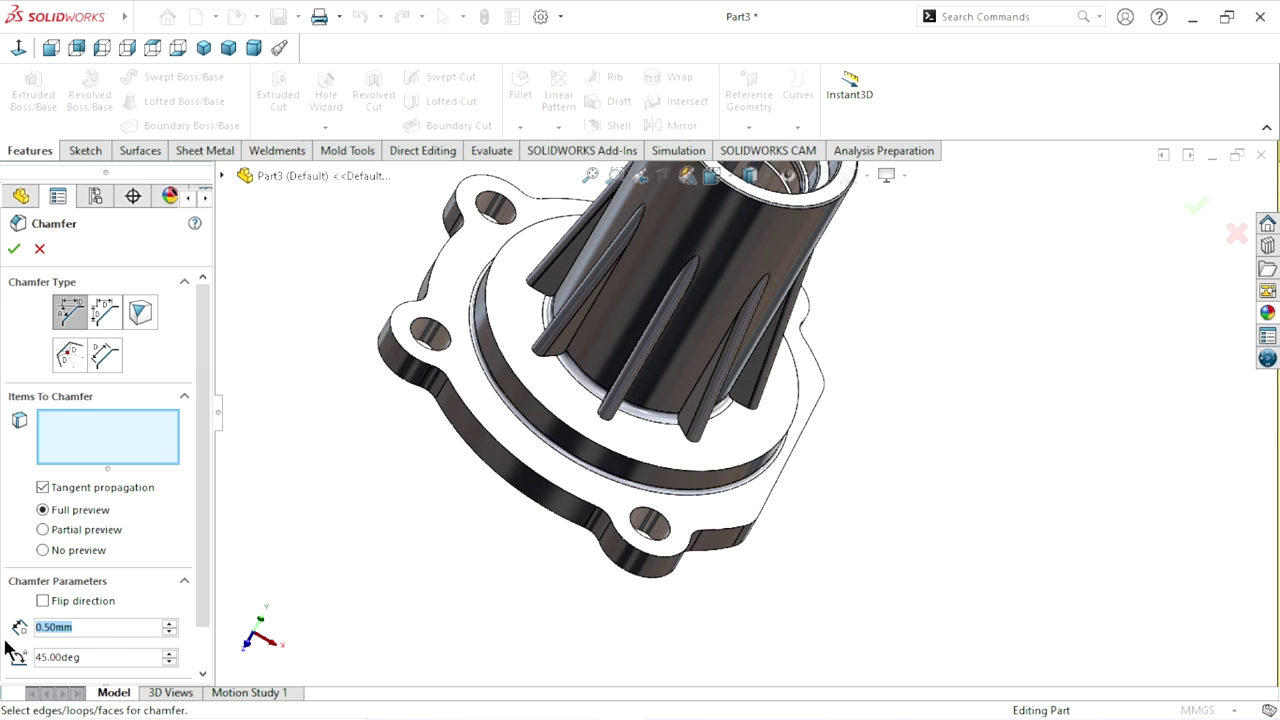
{"action": "type", "text": "2."}
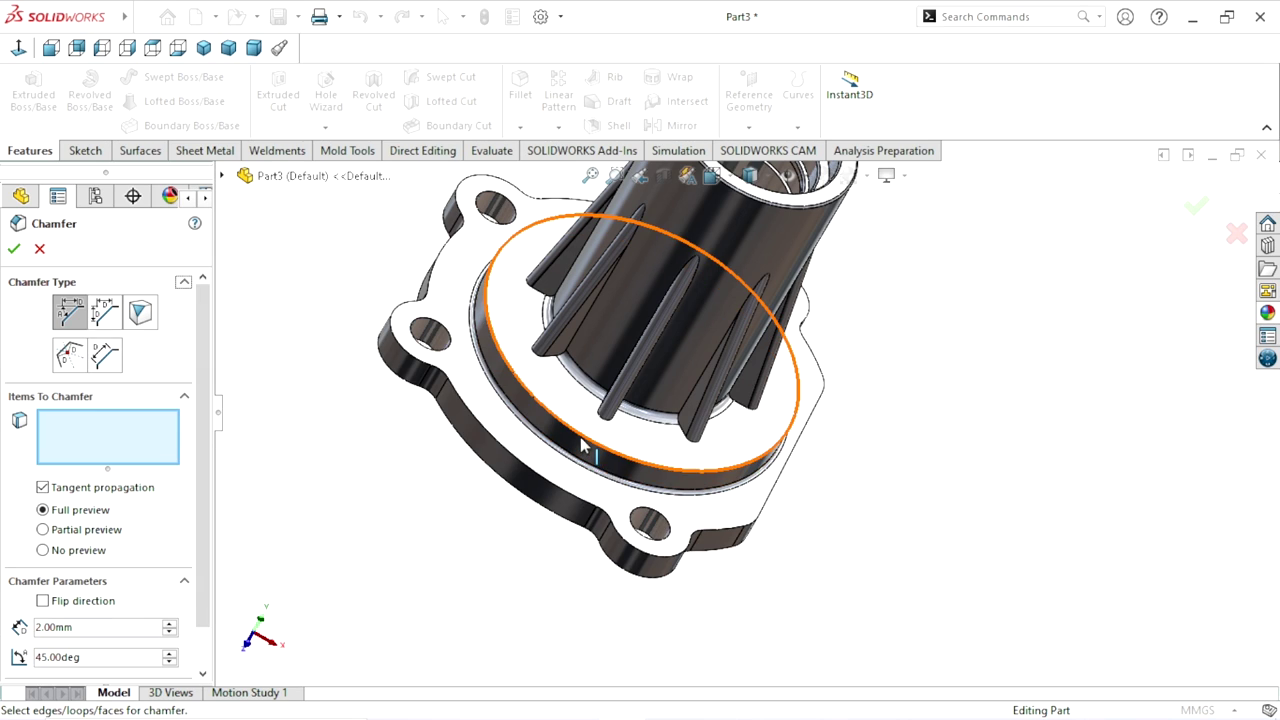
{"action": "left_click", "coordinate": [583, 452]}
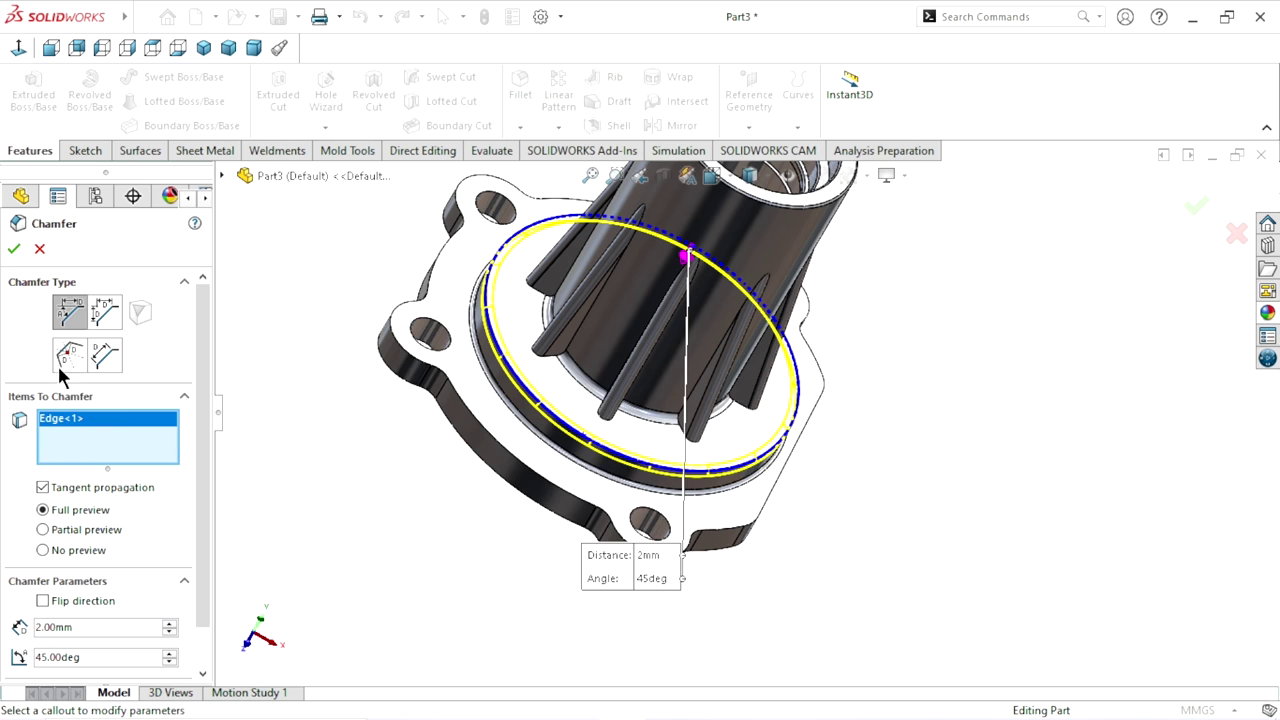
{"action": "key", "text": "Return"}
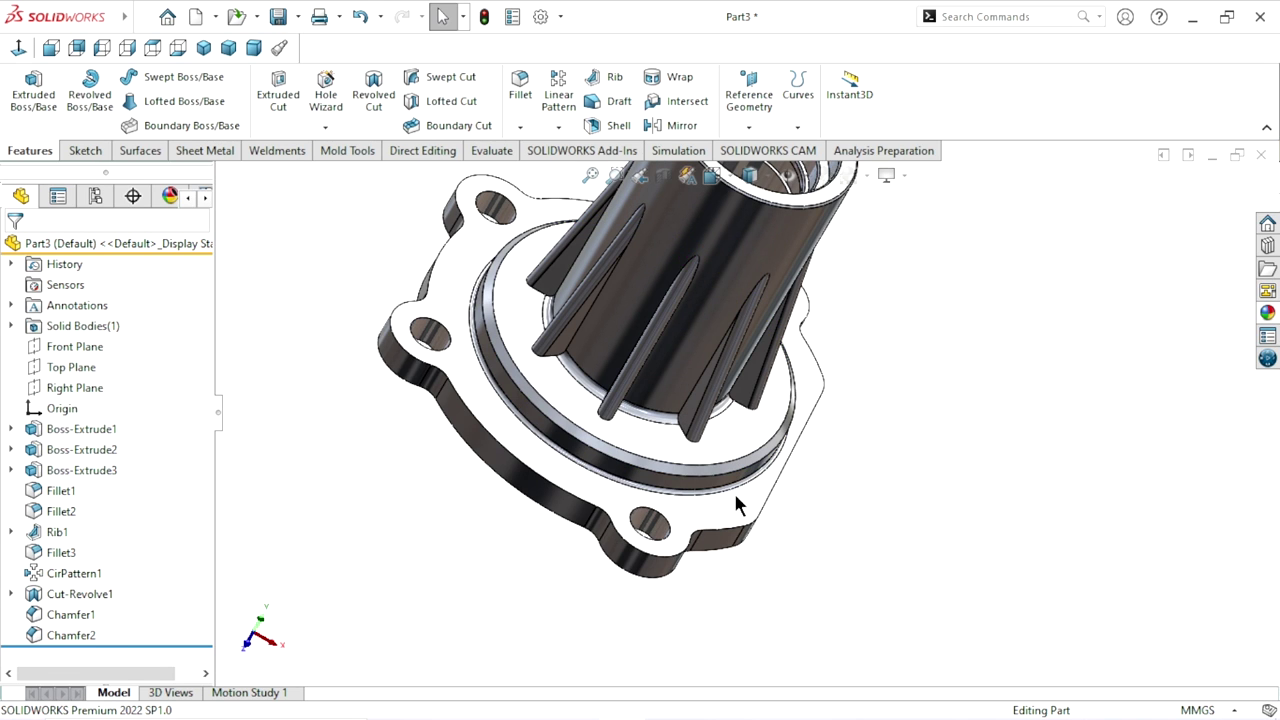
{"action": "scroll", "coordinate": [737, 509], "scroll_direction": "up", "scroll_amount": 2}
{"action": "scroll", "coordinate": [838, 417], "scroll_direction": "down", "scroll_amount": 3}
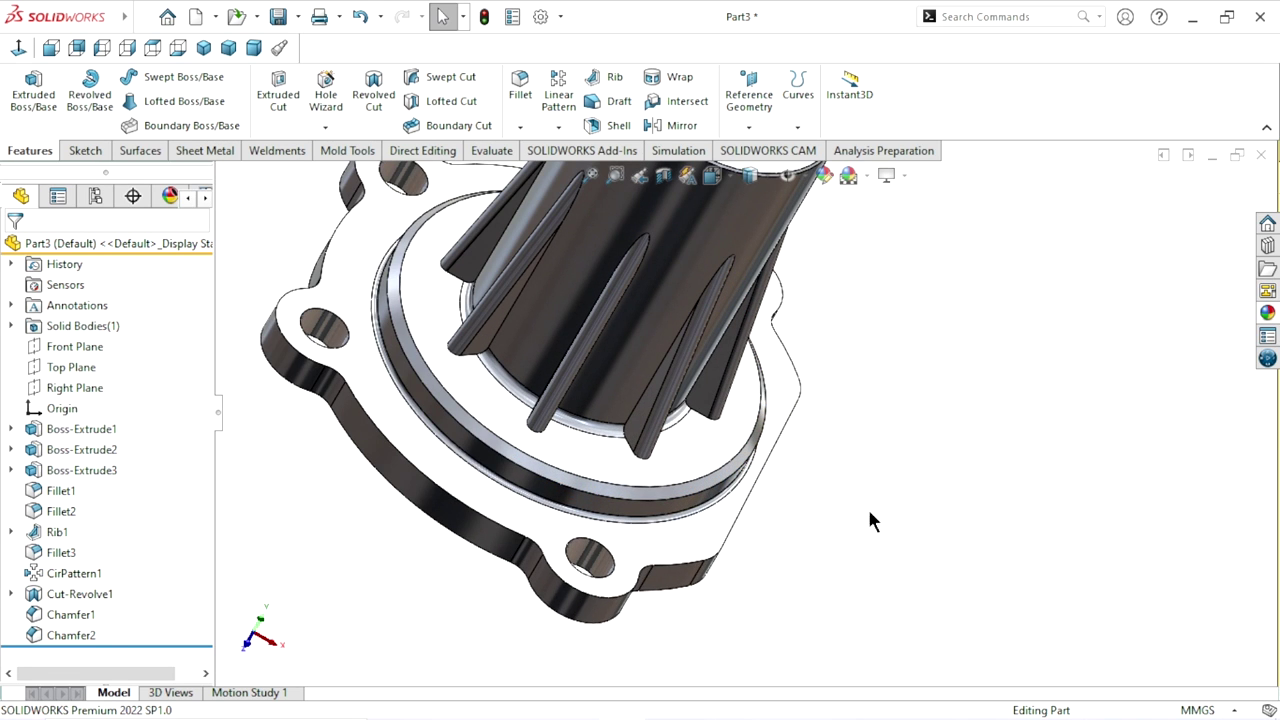
- Return to isometric view and tint the satin aluminum appearance cyan, RGB 0, 218, 255
{"action": "mouse_move", "coordinate": [867, 506]}
{"action": "middle_mouse_down"}
{"action": "mouse_move", "coordinate": [722, 381]}
{"action": "mouse_move", "coordinate": [729, 481]}
{"action": "mouse_move", "coordinate": [716, 489]}
{"action": "mouse_move", "coordinate": [701, 288]}
{"action": "middle_mouse_up"}
{"action": "left_click", "coordinate": [204, 48]}
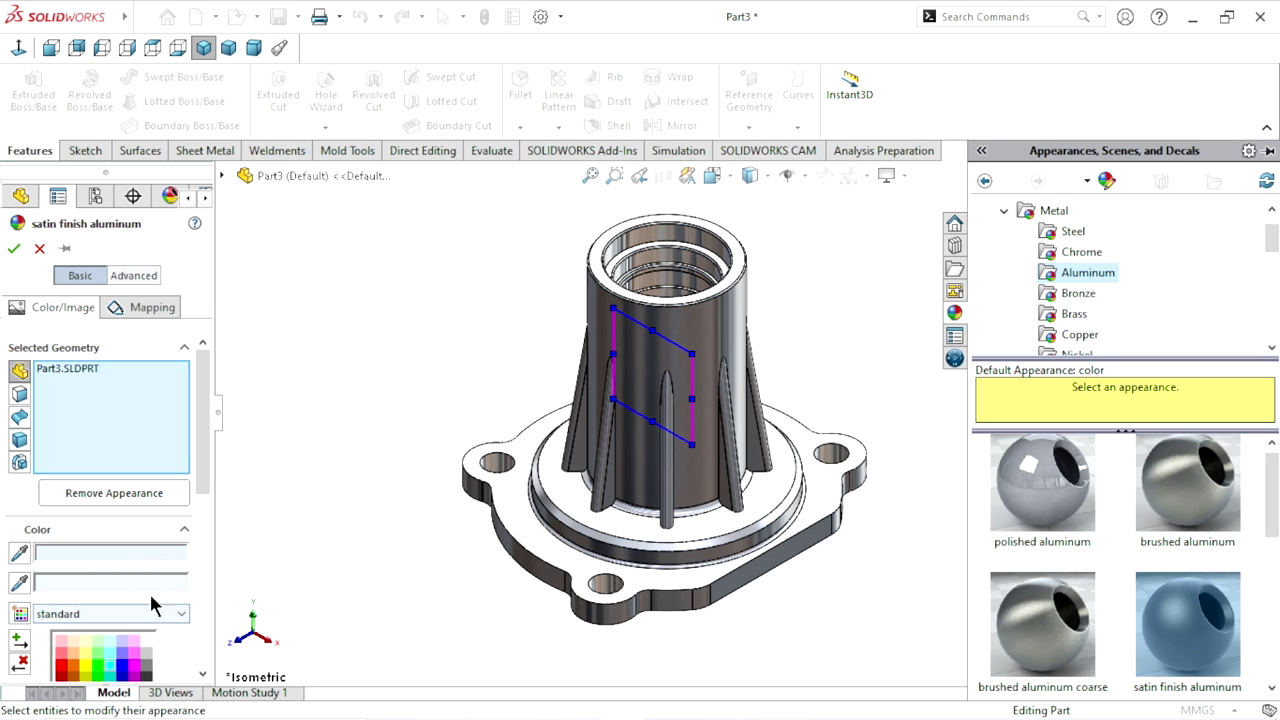
{"action": "left_click_drag", "start_coordinate": [197, 480], "coordinate": [205, 615]}
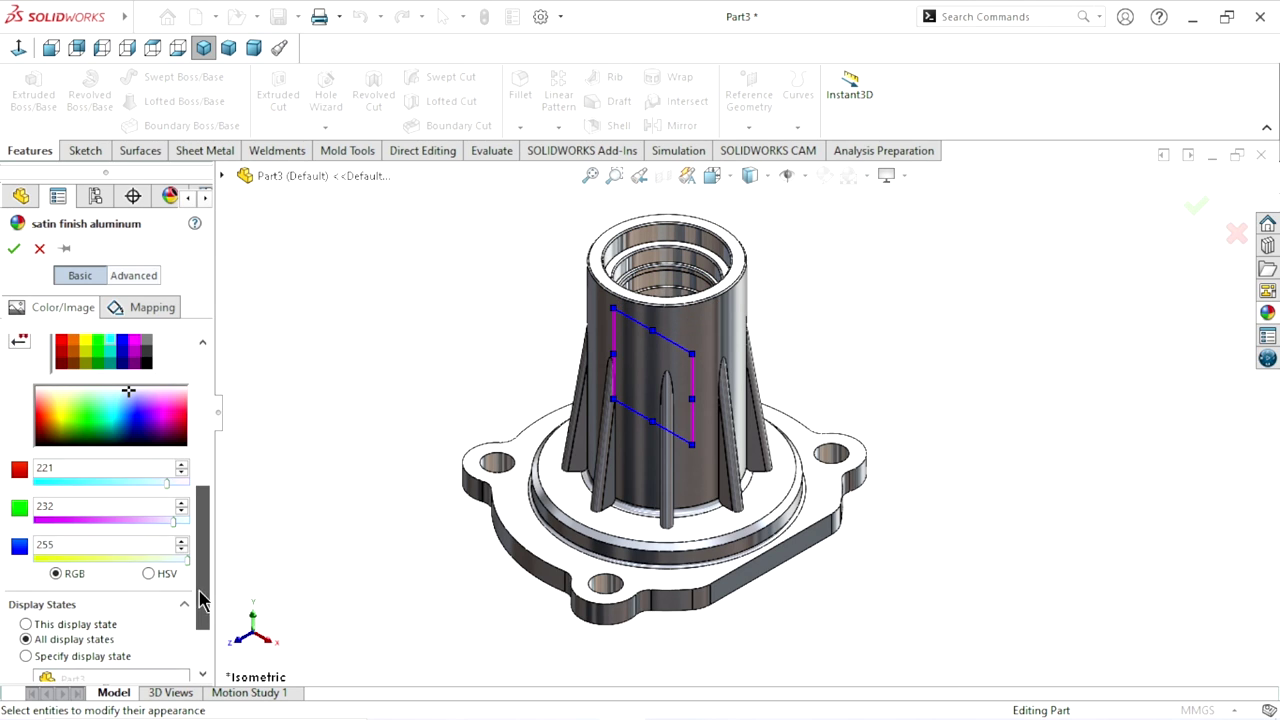
{"action": "left_click", "coordinate": [115, 362]}
{"action": "type", "text": "218"}
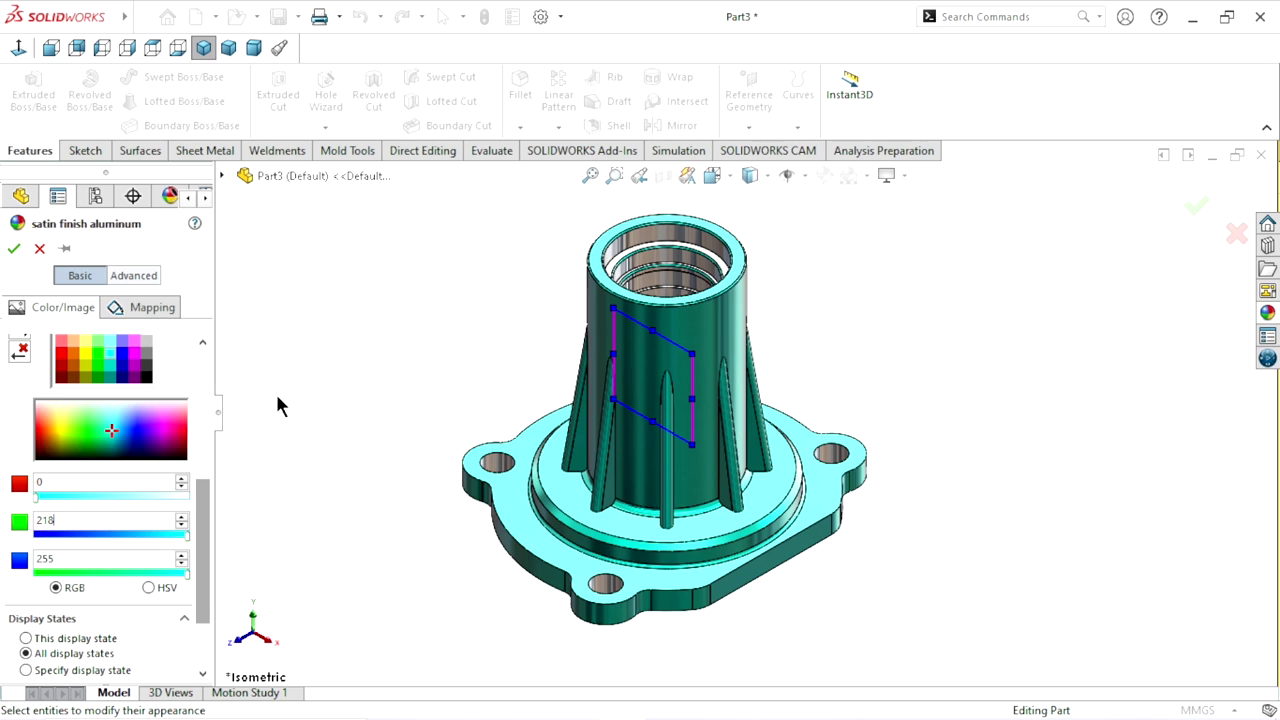
{"action": "mouse_move", "coordinate": [313, 366]}
{"action": "middle_mouse_down"}
{"action": "mouse_move", "coordinate": [634, 448]}
{"action": "mouse_move", "coordinate": [691, 335]}
{"action": "middle_mouse_up"}
{"action": "scroll", "coordinate": [634, 448], "scroll_direction": "up", "scroll_amount": 2}
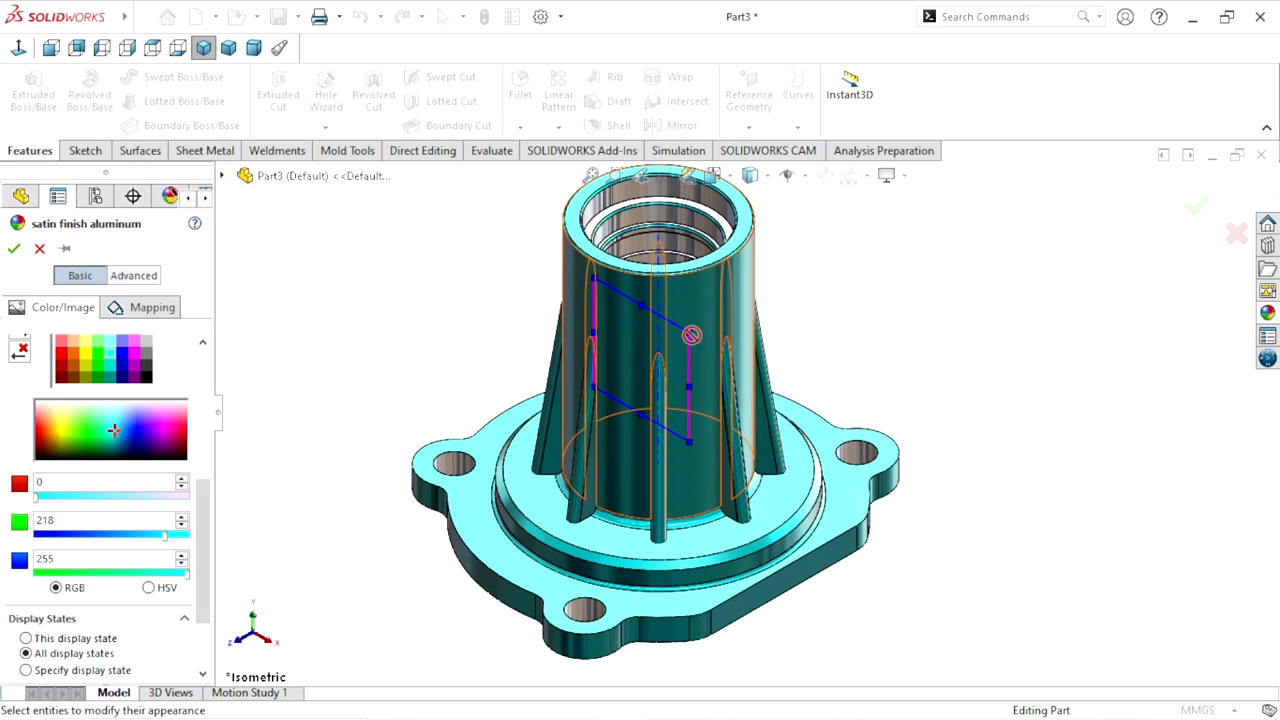
{"action": "scroll", "coordinate": [691, 335], "scroll_direction": "up", "scroll_amount": 3}
{"action": "scroll", "coordinate": [691, 335], "scroll_direction": "up", "scroll_amount": 3}
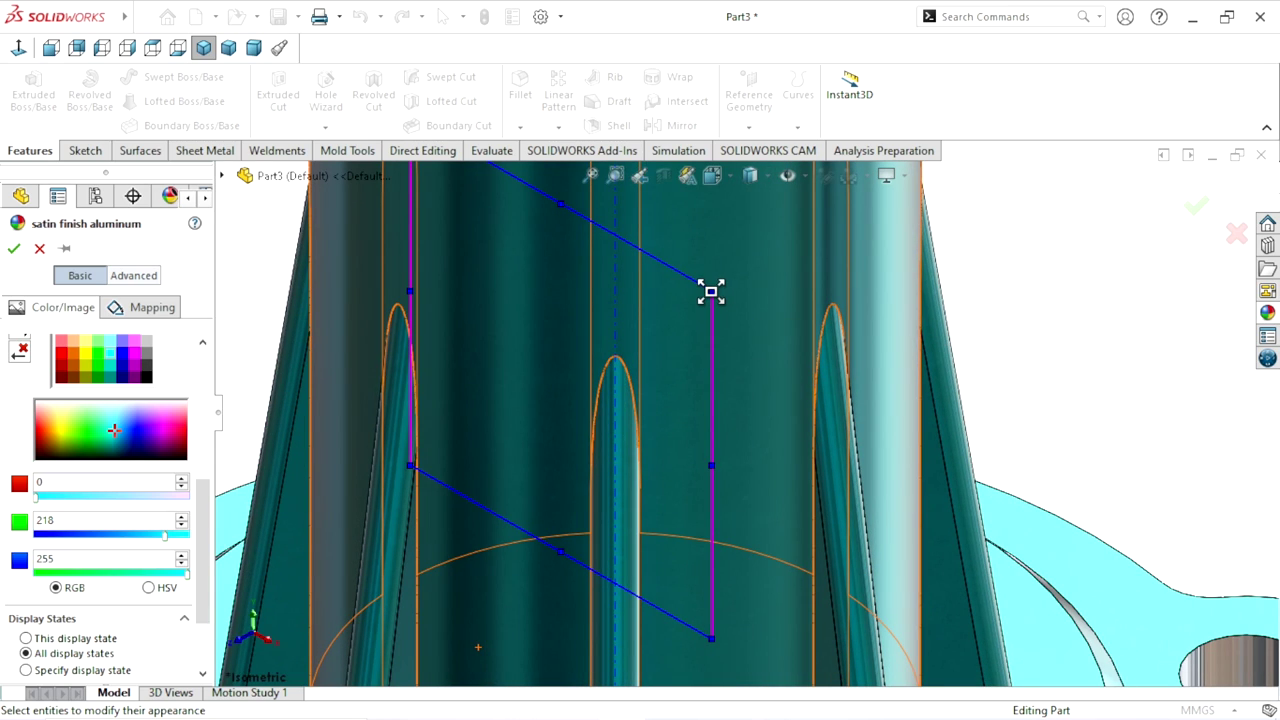
{"action": "left_click_drag", "start_coordinate": [711, 292], "coordinate": [778, 262]}
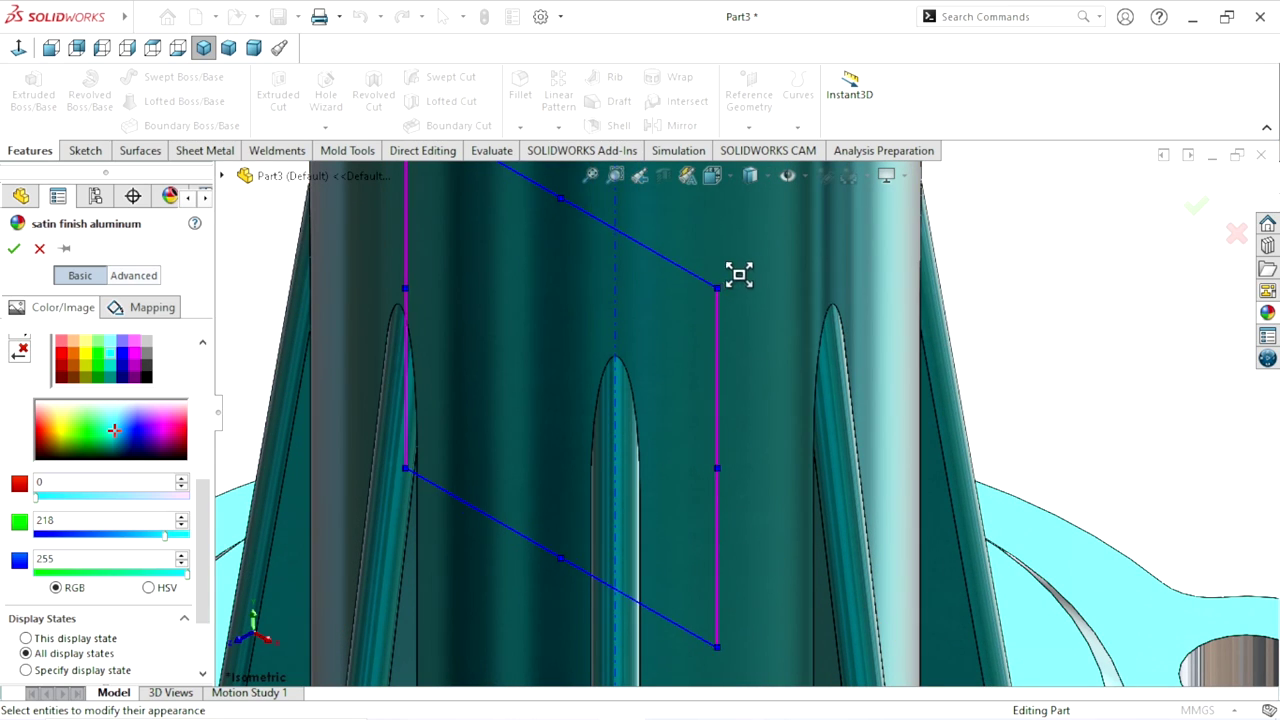
{"action": "left_click", "coordinate": [13, 247]}
{"action": "scroll", "coordinate": [584, 381], "scroll_direction": "down", "scroll_amount": 5}
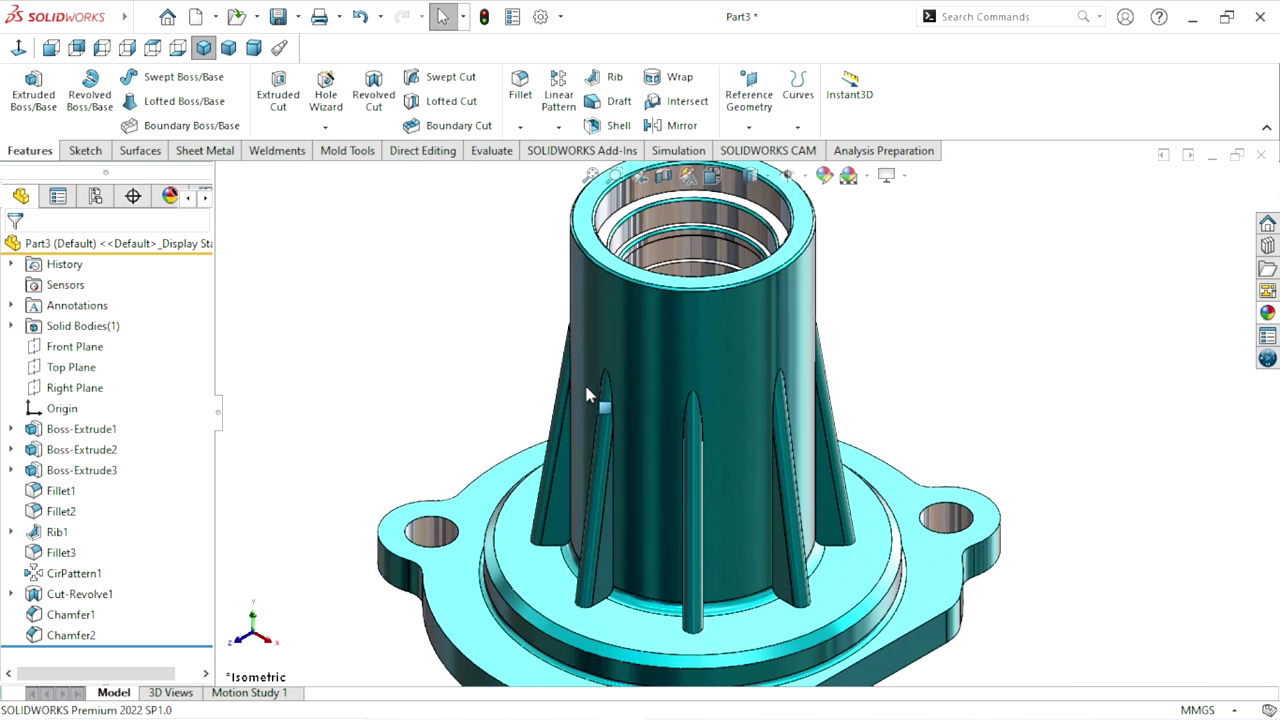
{"action": "mouse_move", "coordinate": [873, 330]}
{"action": "middle_mouse_down"}
{"action": "mouse_move", "coordinate": [900, 337]}
{"action": "mouse_move", "coordinate": [820, 410]}
{"action": "middle_mouse_up"}
{"action": "scroll", "coordinate": [822, 405], "scroll_direction": "down", "scroll_amount": 3}
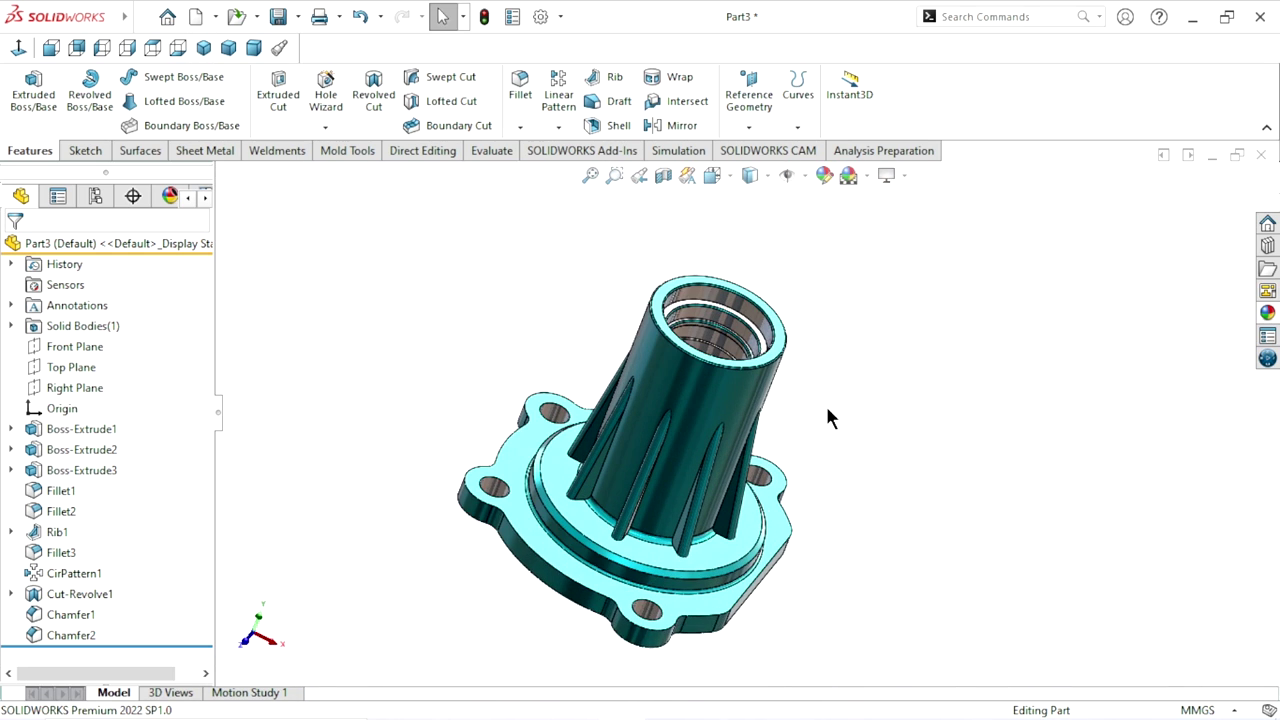
{"action": "mouse_move", "coordinate": [415, 247]}
{"action": "middle_mouse_down"}
{"action": "mouse_move", "coordinate": [738, 455]}
{"action": "mouse_move", "coordinate": [706, 360]}
{"action": "middle_mouse_up"}
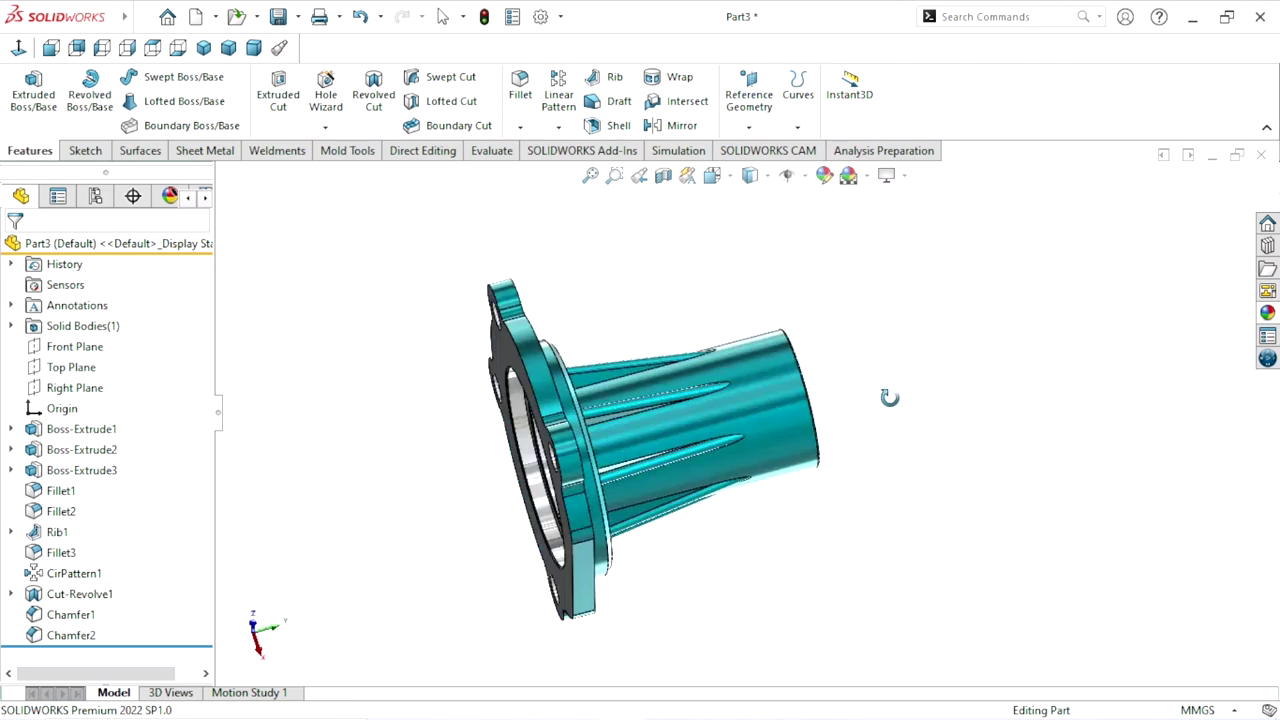
{"action": "left_click", "coordinate": [663, 175]}
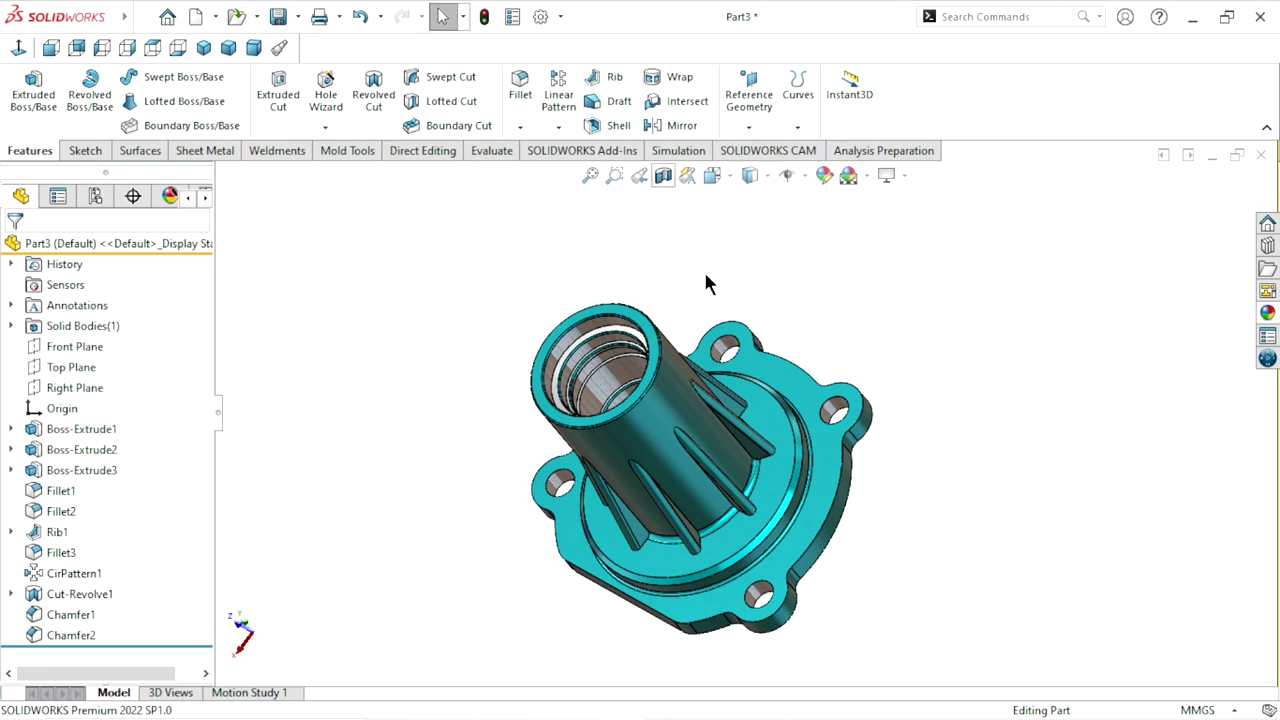
{"action": "left_click", "coordinate": [16, 249]}
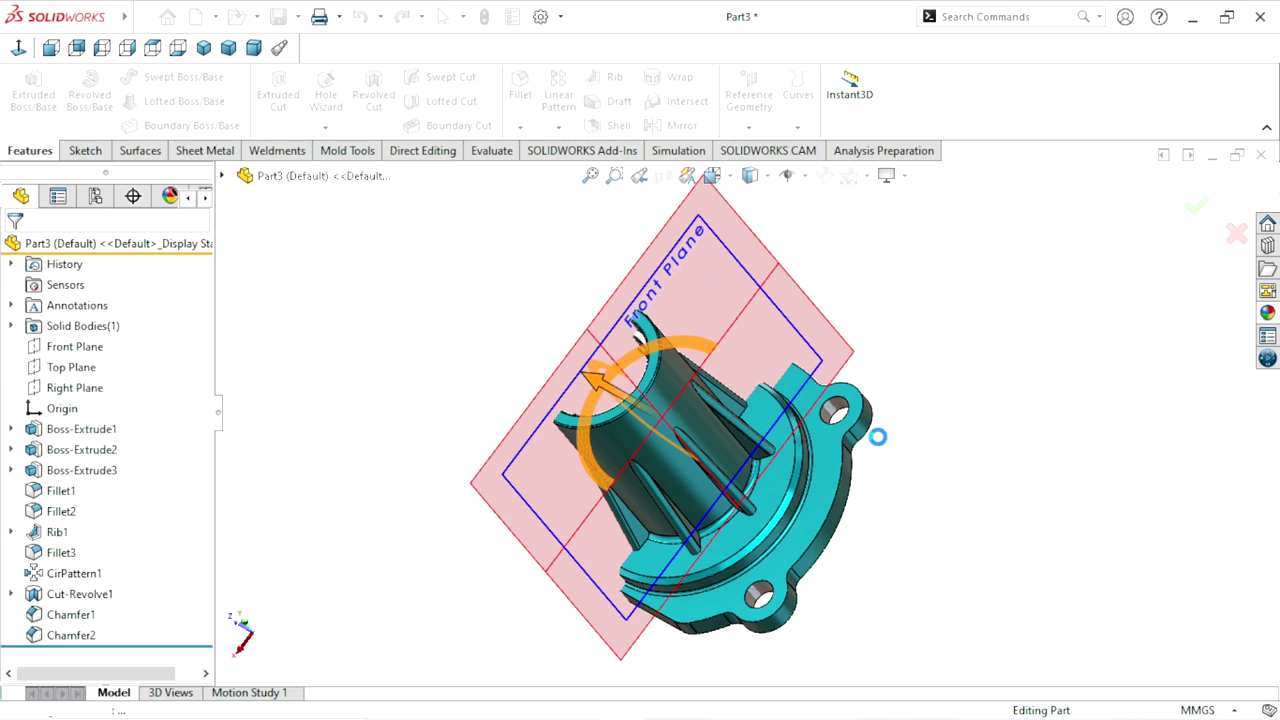
{"action": "mouse_move", "coordinate": [726, 435]}
{"action": "middle_mouse_down"}
{"action": "mouse_move", "coordinate": [737, 352]}
{"action": "mouse_move", "coordinate": [768, 457]}
{"action": "mouse_move", "coordinate": [804, 420]}
{"action": "mouse_move", "coordinate": [666, 366]}
{"action": "mouse_move", "coordinate": [774, 451]}
{"action": "mouse_move", "coordinate": [903, 589]}
{"action": "mouse_move", "coordinate": [928, 493]}
{"action": "middle_mouse_up"}
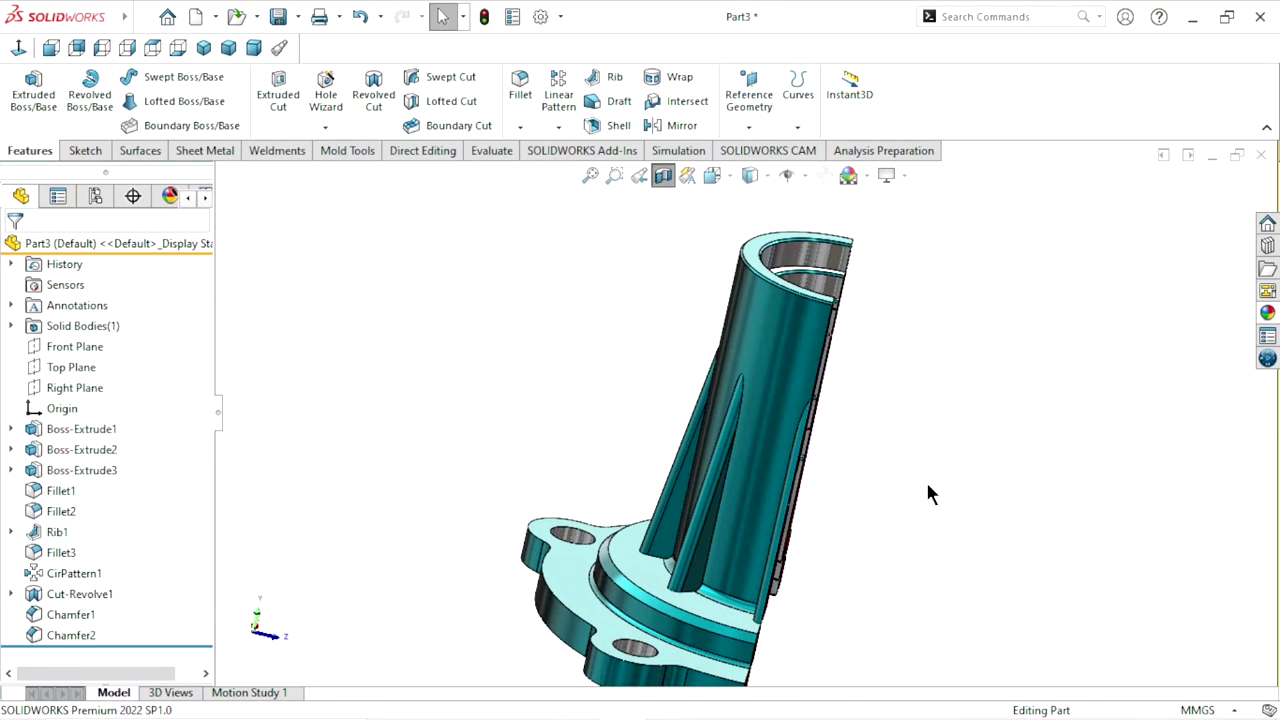
{"action": "left_click", "coordinate": [662, 175]}
{"action": "left_click", "coordinate": [227, 49]}
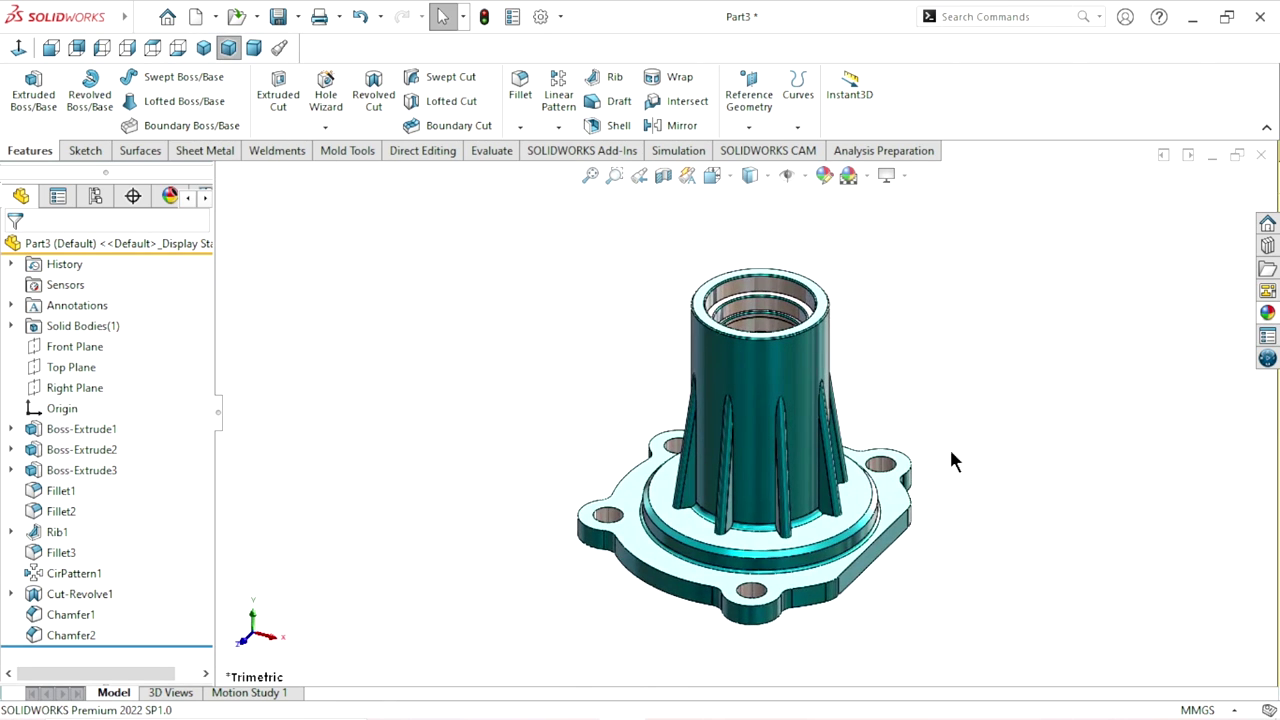